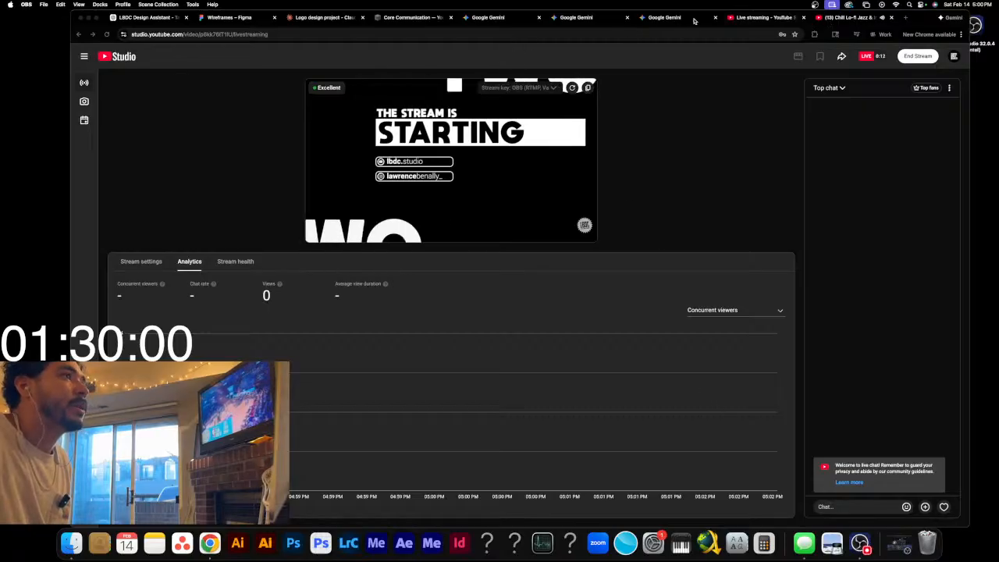
- Switch to the Squarespace editor and look over the Core Communication page's hero, program snapshot and program modules sections
click(412, 17)
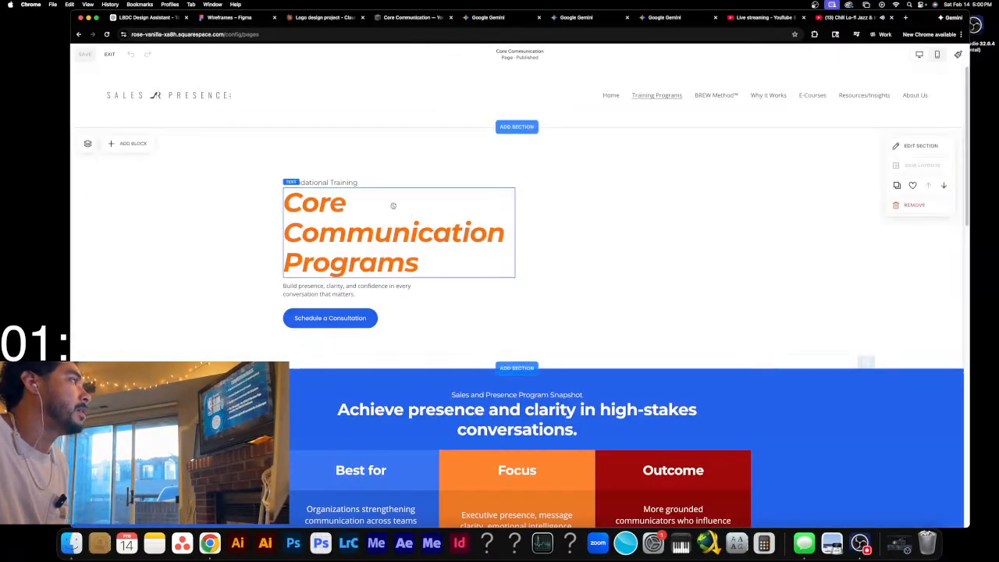
scroll(571, 265, down, 4)
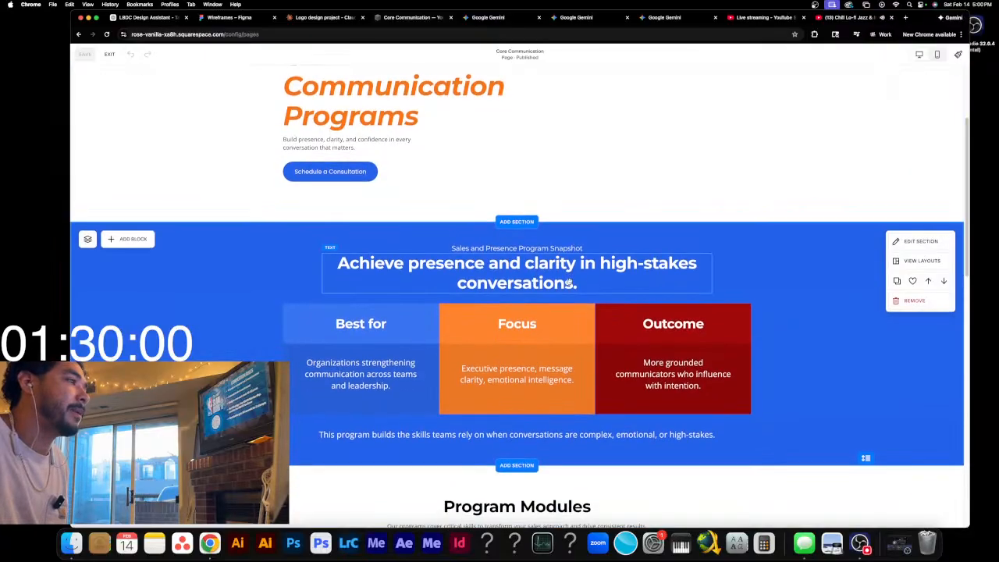
scroll(570, 283, down, 1)
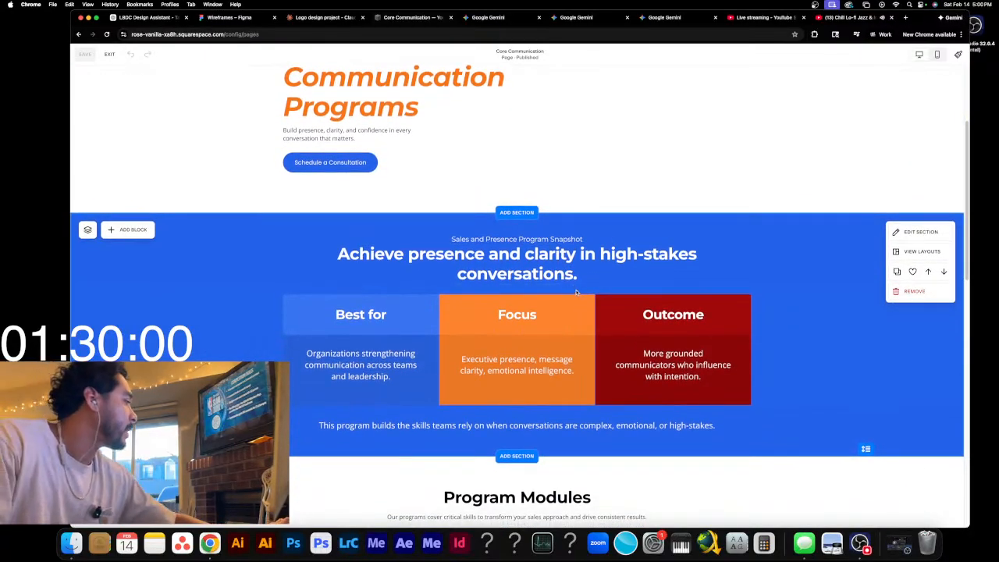
scroll(578, 290, down, 5)
scroll(579, 289, up, 9)
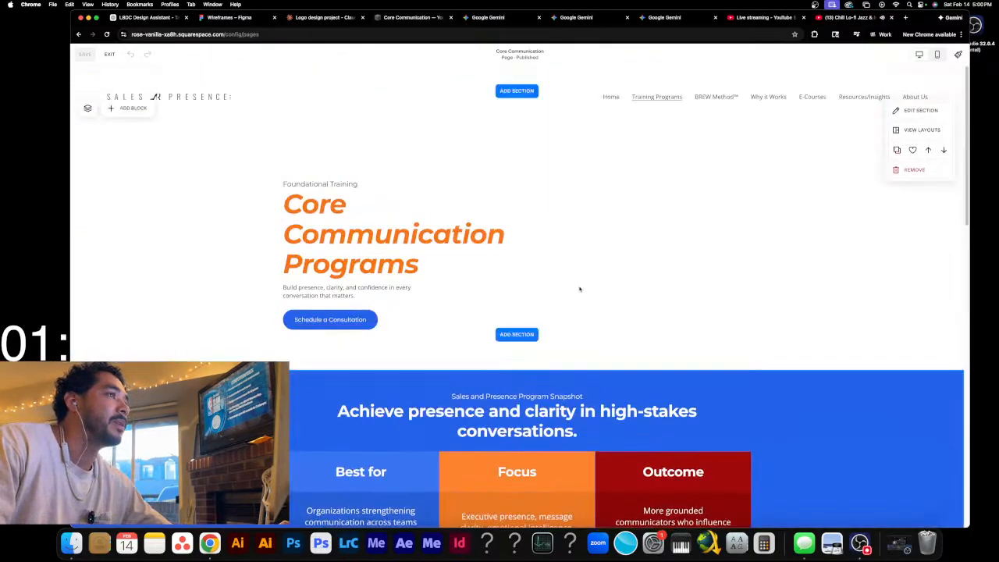
scroll(579, 289, down, 20)
scroll(574, 292, up, 14)
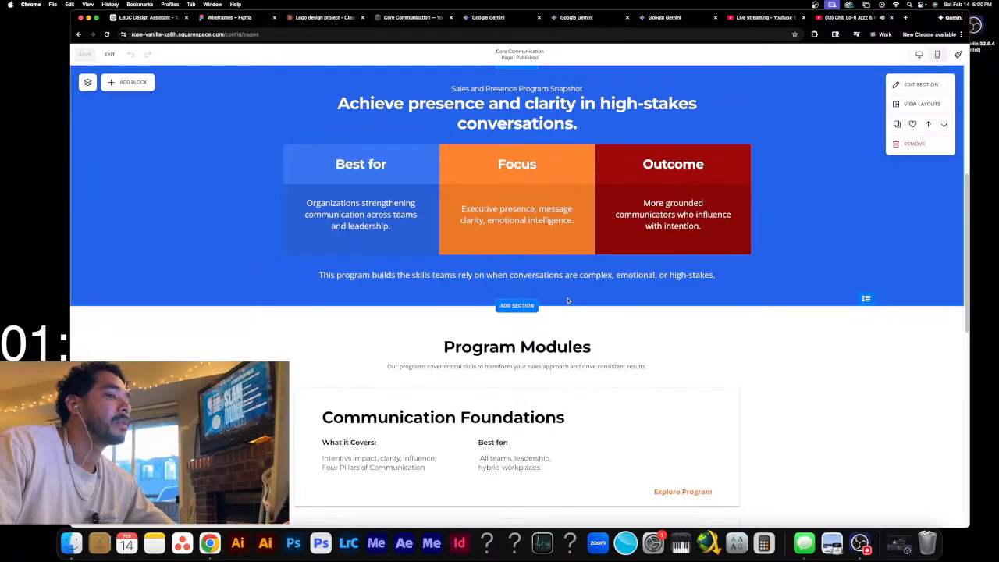
- Switch to OBS and shrink the Timer source until it fits the black strip beside the browser window
click(859, 541)
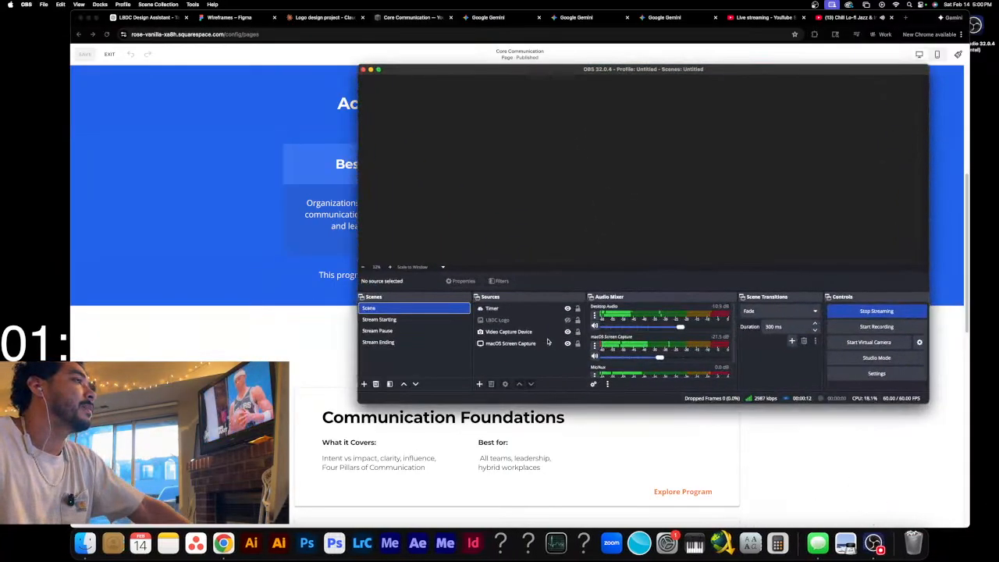
mouse_move(494, 191)
mouse_down()
mouse_move(491, 171)
mouse_move(495, 190)
mouse_move(521, 193)
mouse_move(499, 190)
mouse_up()
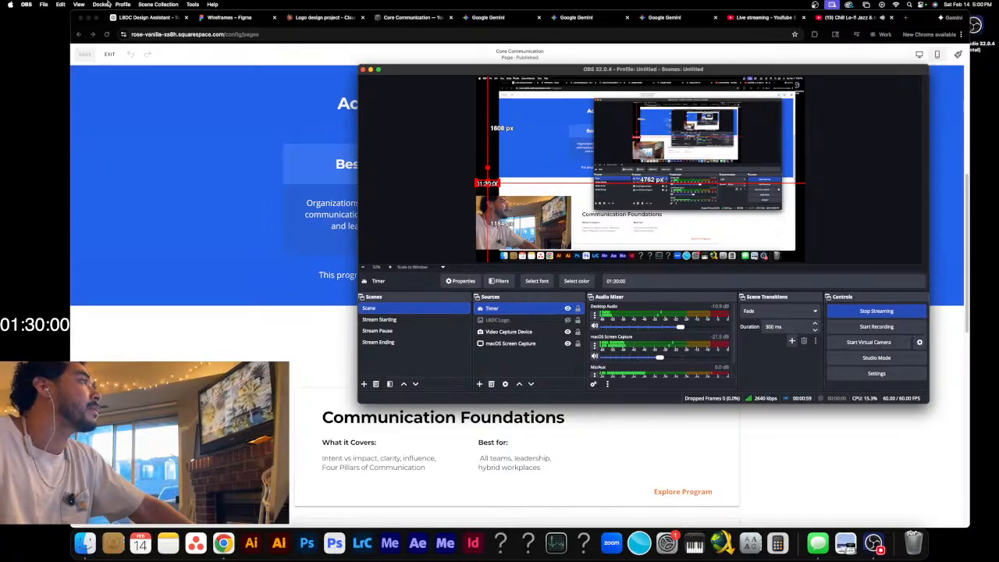
click(158, 4)
mouse_move(193, 4)
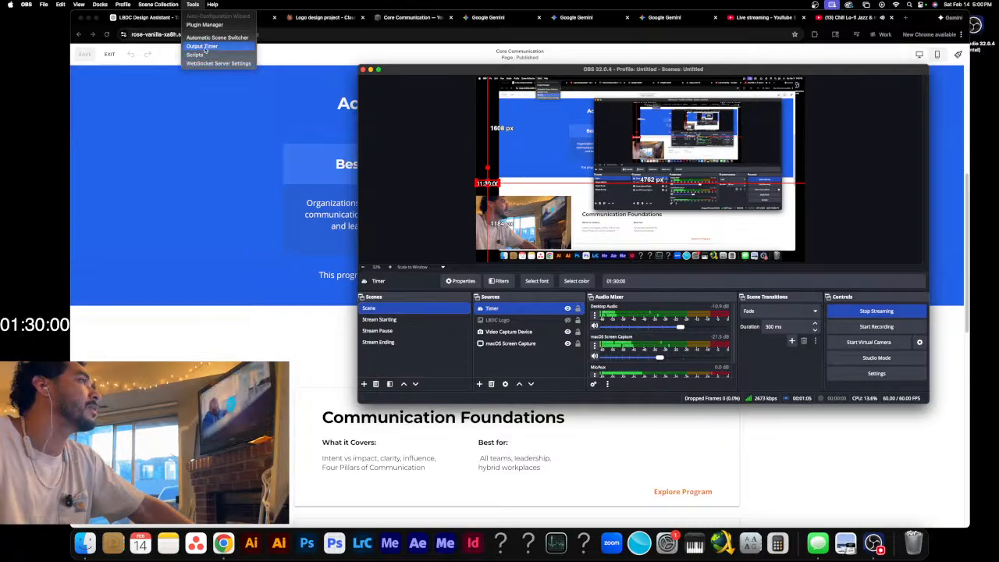
click(209, 28)
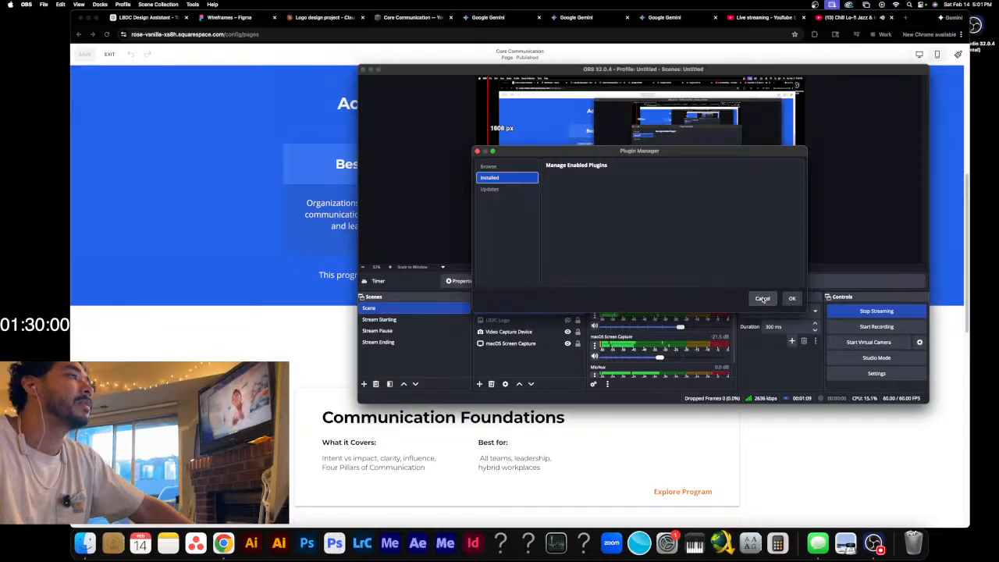
click(763, 299)
- Start the countdown from the advanced-timer.lua script, close the script settings and minimize OBS
click(192, 4)
click(212, 62)
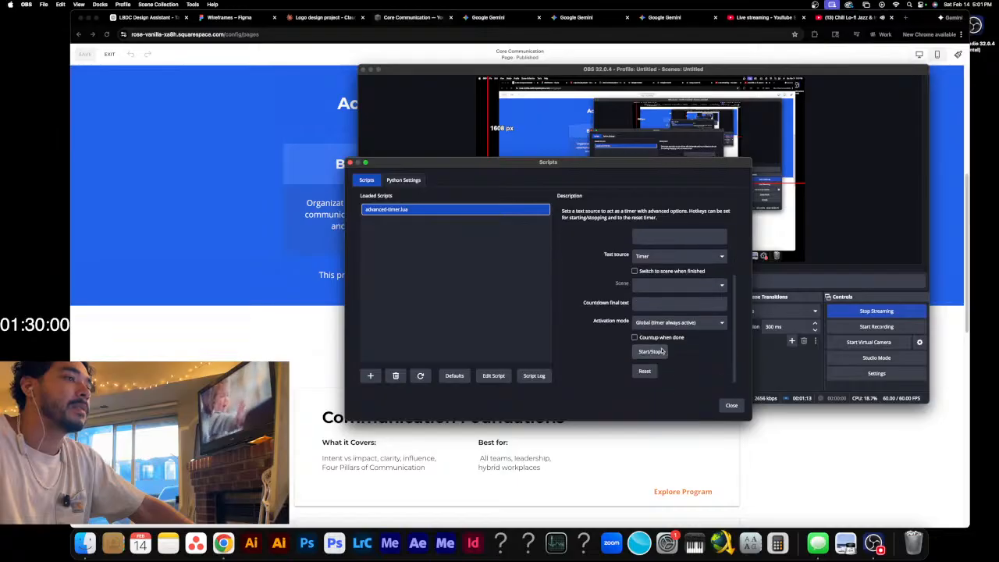
click(654, 352)
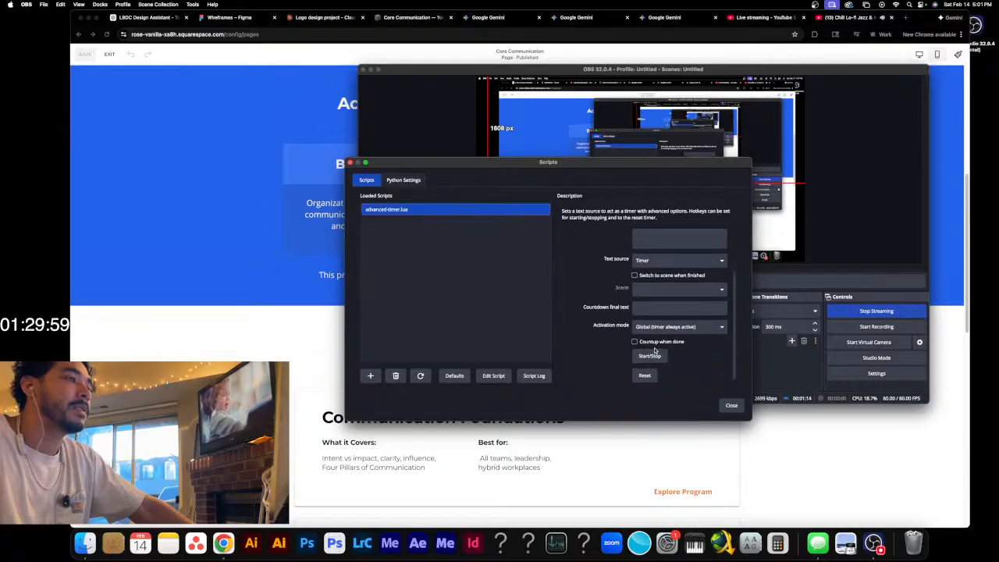
click(731, 406)
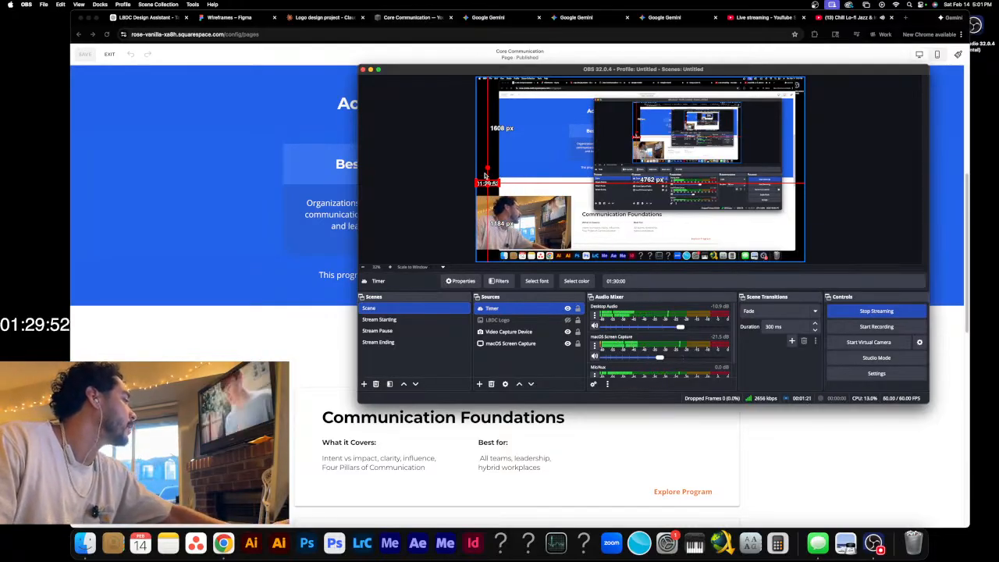
click(371, 70)
- Exit editing mode on the Core Communication page in Squarespace to return to the site's page list
scroll(546, 230, up, 5)
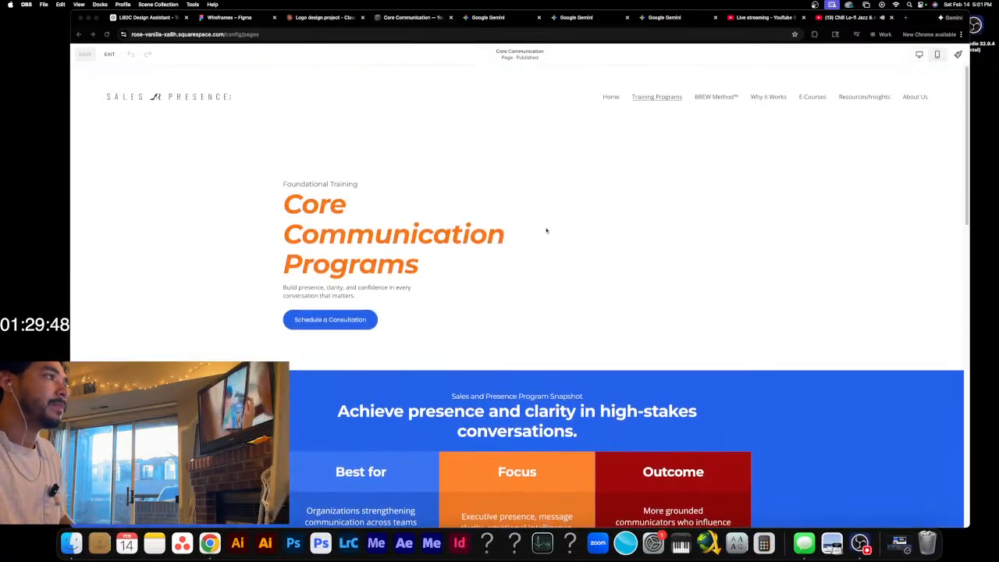
click(110, 57)
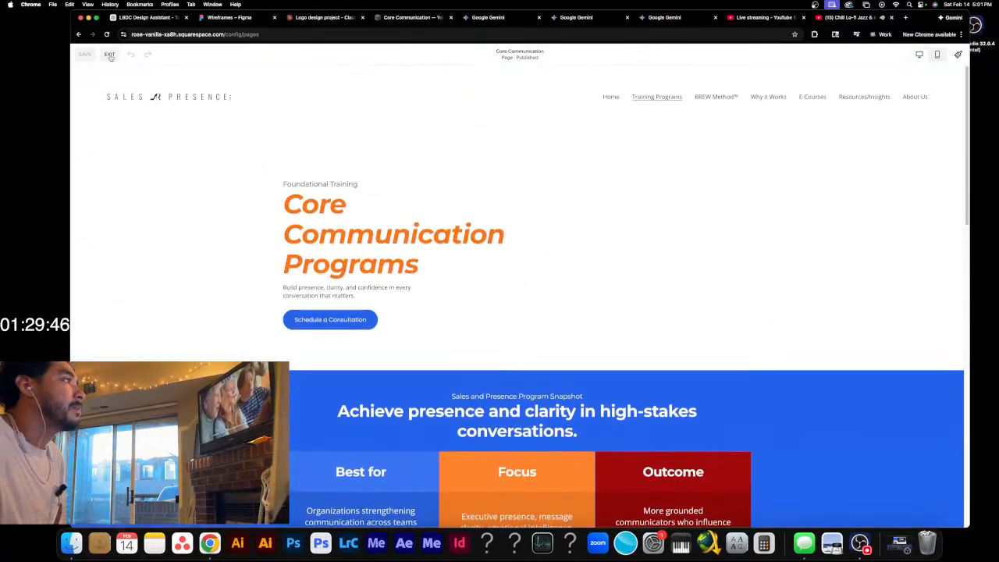
click(110, 55)
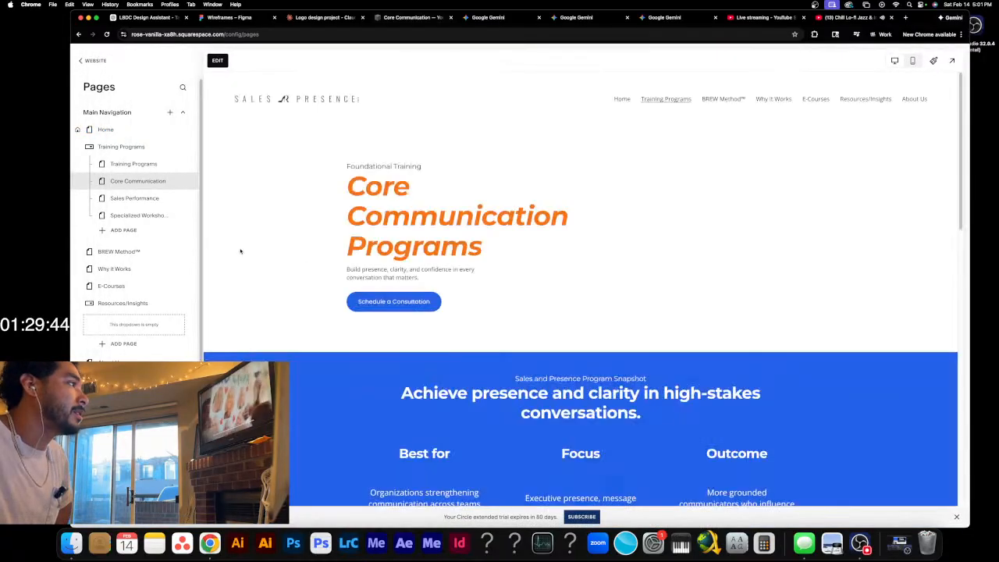
- Open the Home page and review its sections from the hero down to the footer
click(129, 131)
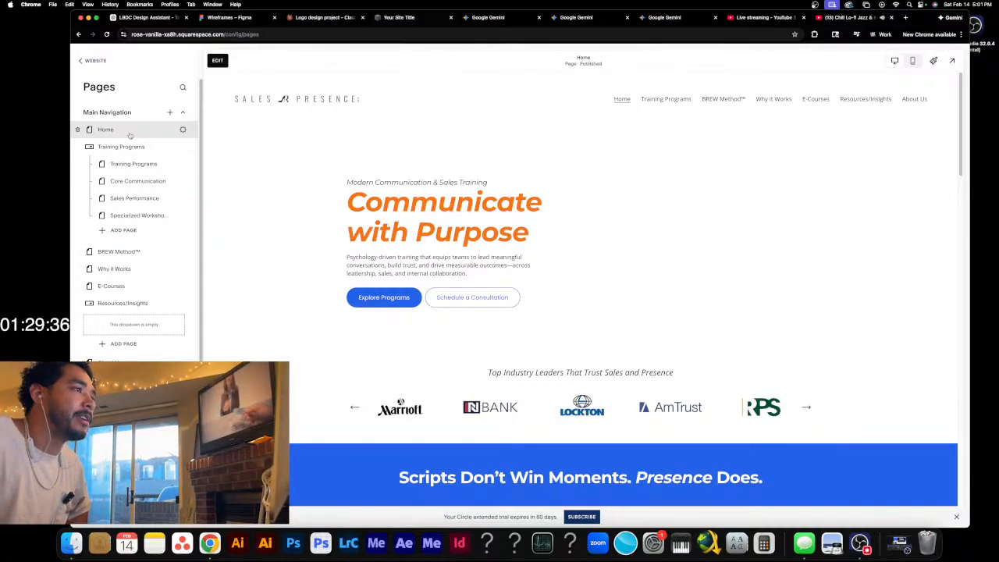
scroll(434, 182, down, 10)
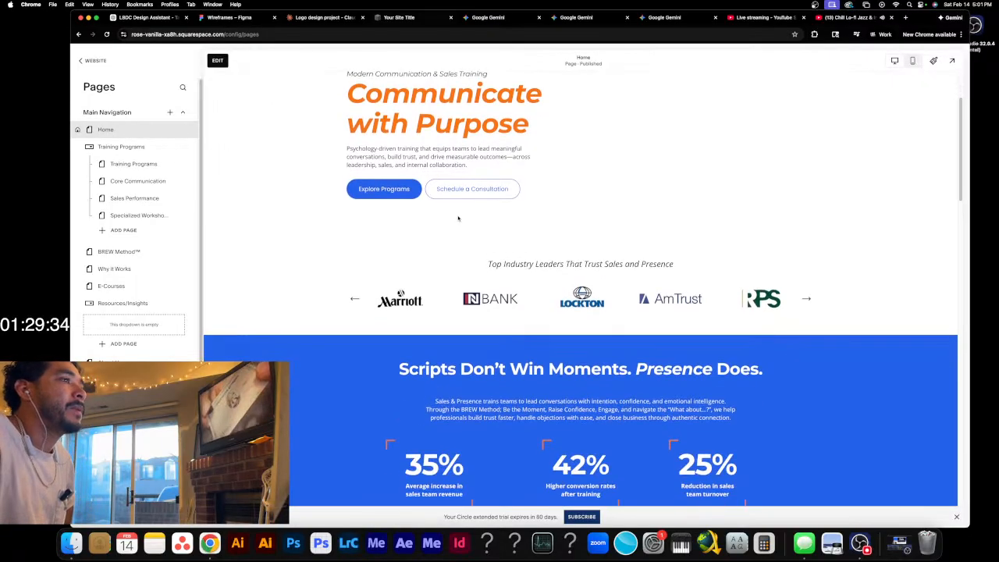
scroll(459, 229, down, 10)
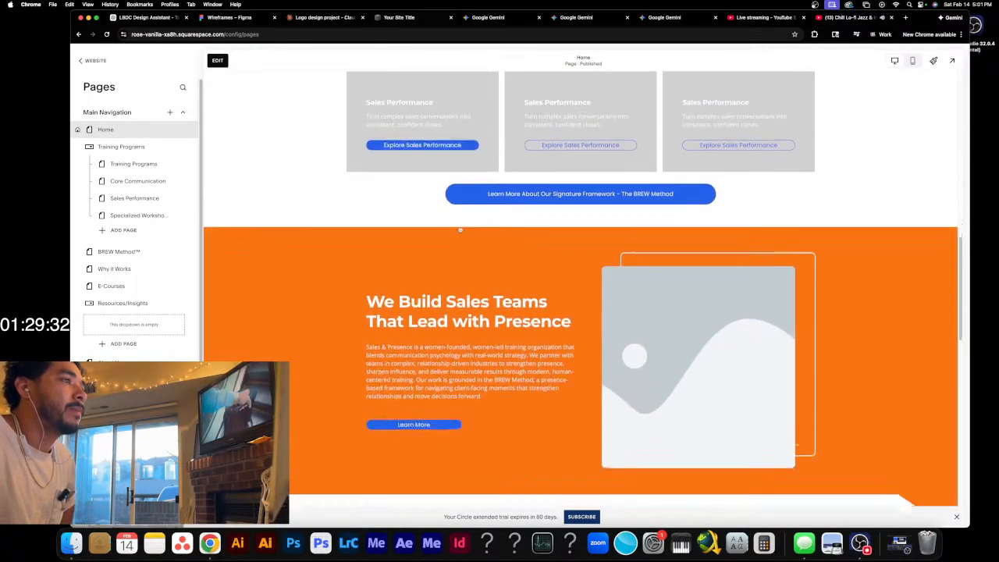
scroll(460, 230, down, 3)
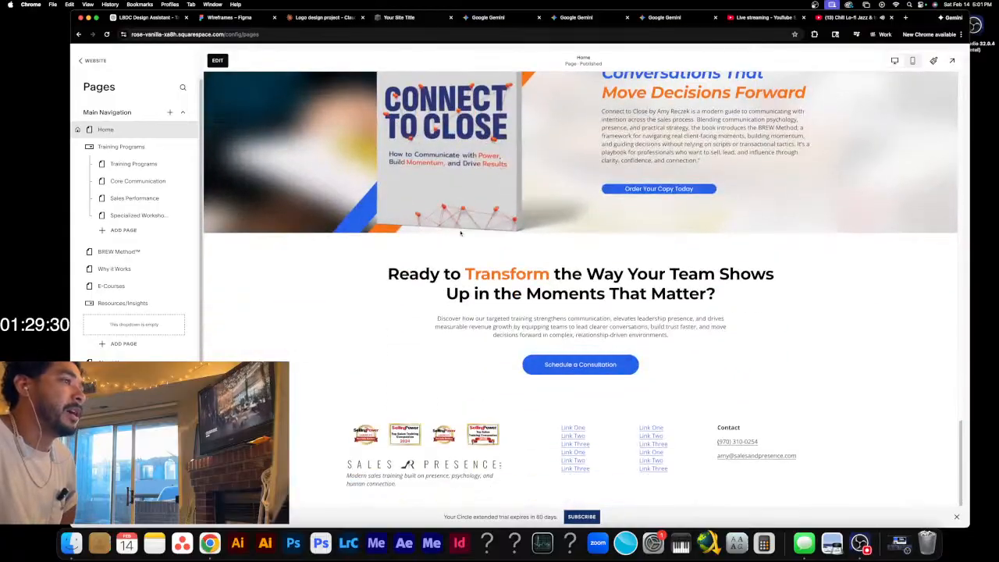
scroll(462, 232, up, 15)
scroll(463, 233, up, 5)
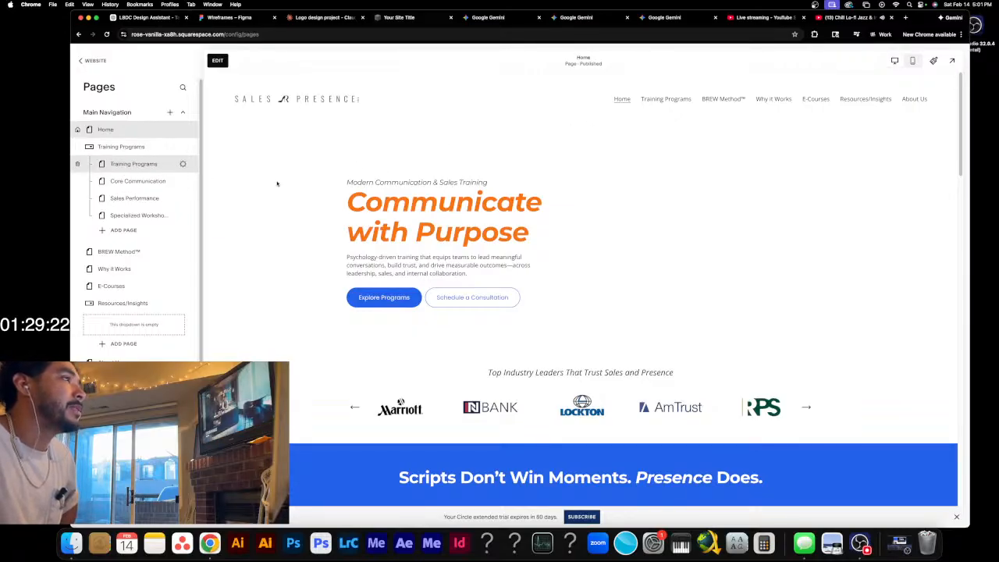
- Review the content and layout of the Training Programs page and the Core Communication page
scroll(511, 240, down, 2)
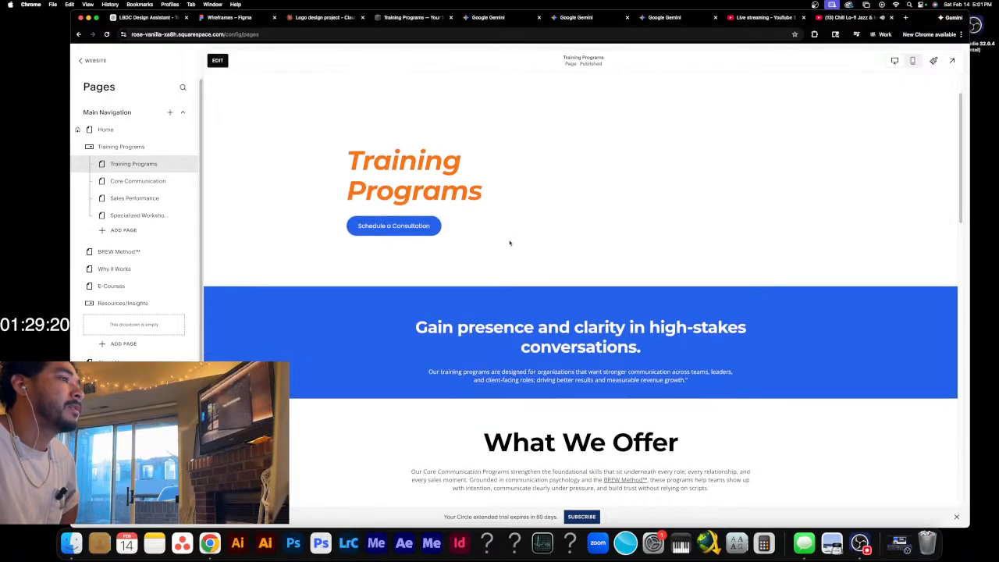
scroll(510, 243, down, 10)
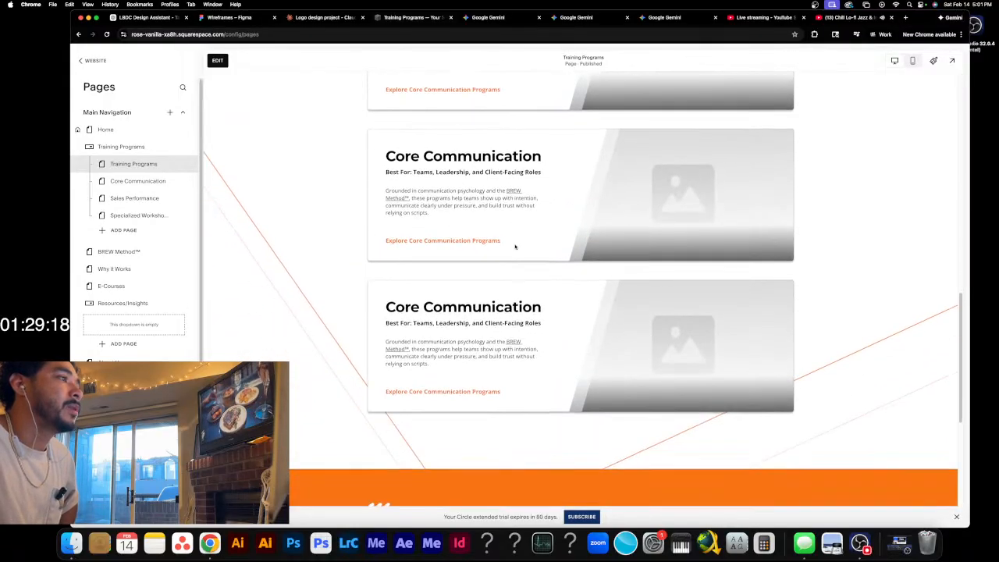
scroll(515, 246, down, 5)
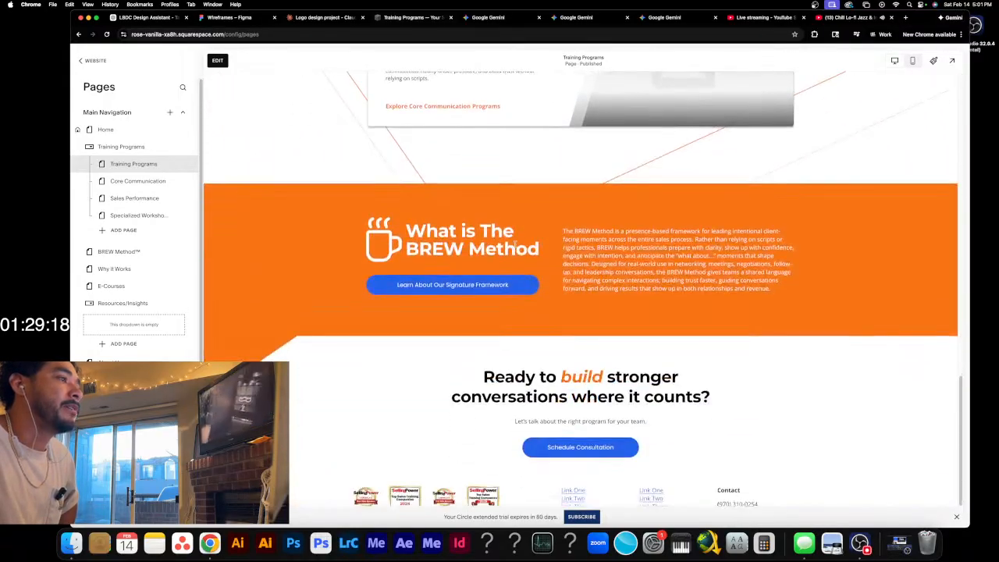
click(138, 183)
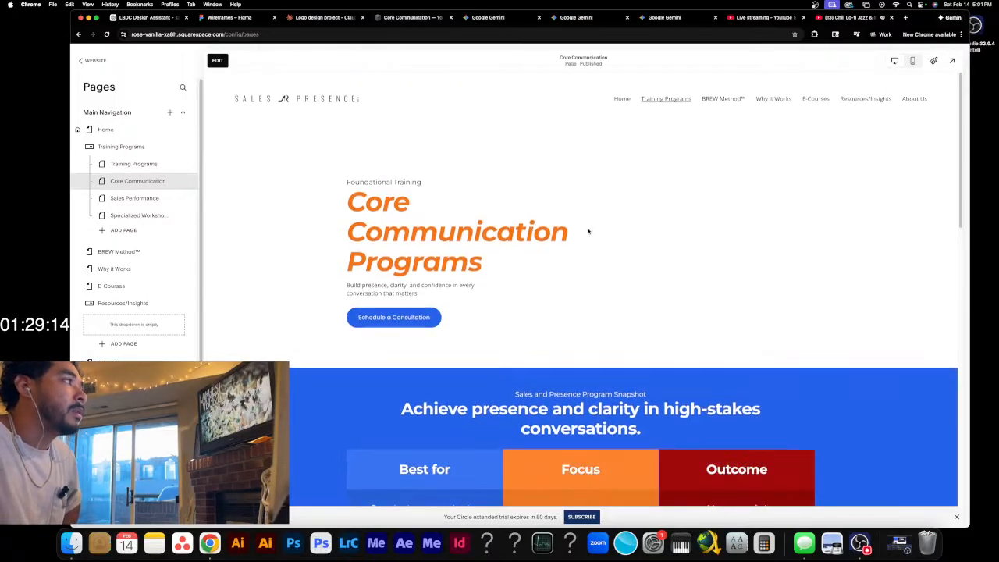
scroll(586, 232, down, 3)
scroll(585, 238, down, 2)
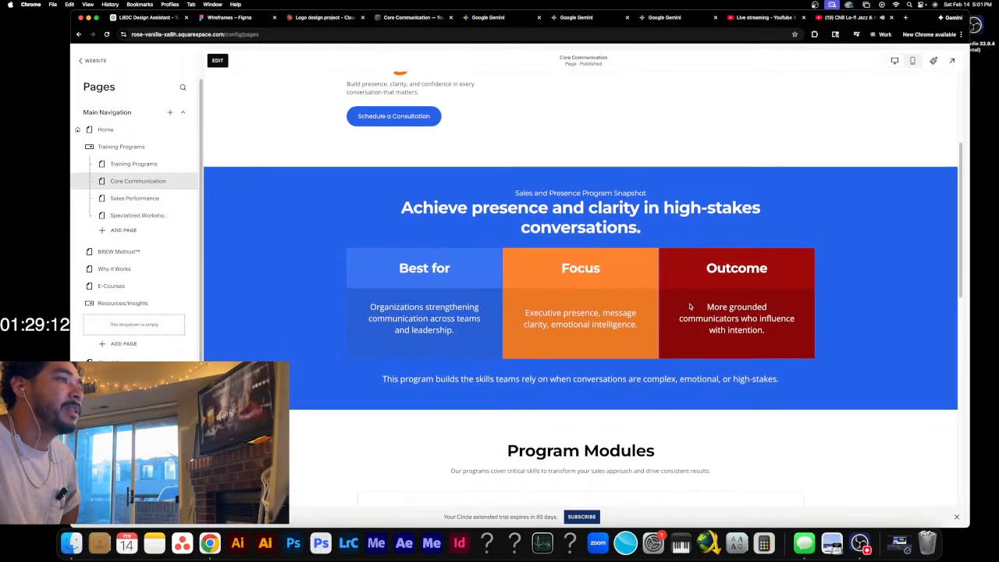
scroll(516, 292, down, 10)
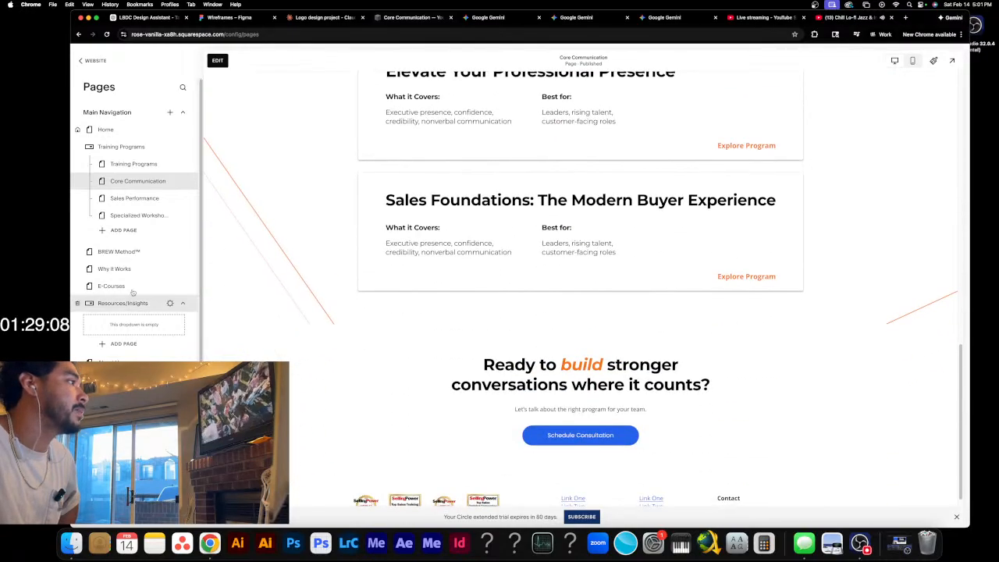
- Open the BREW Method page and examine its hero, four principle cards and "Why We Built the BREW Method" section
click(118, 251)
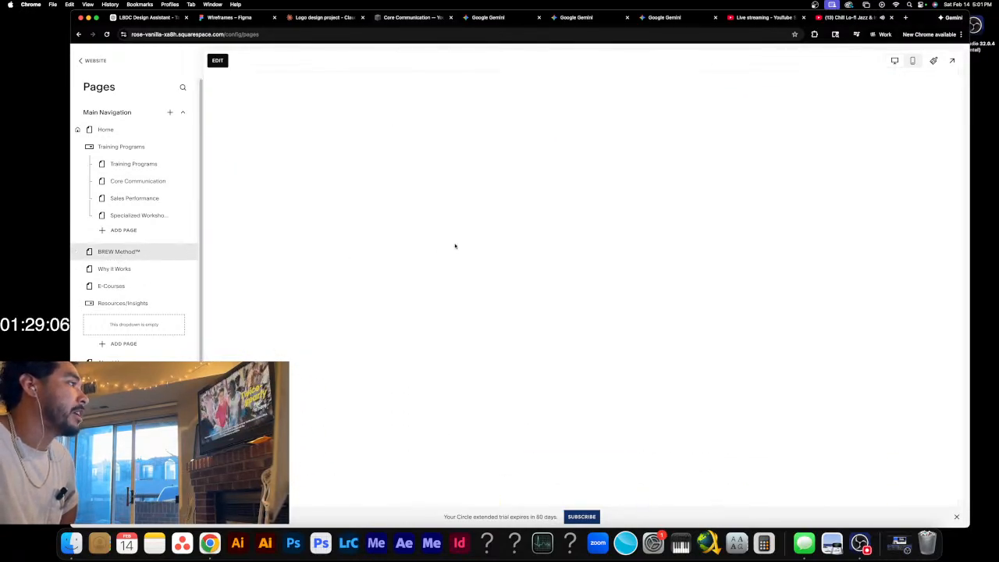
scroll(536, 259, down, 5)
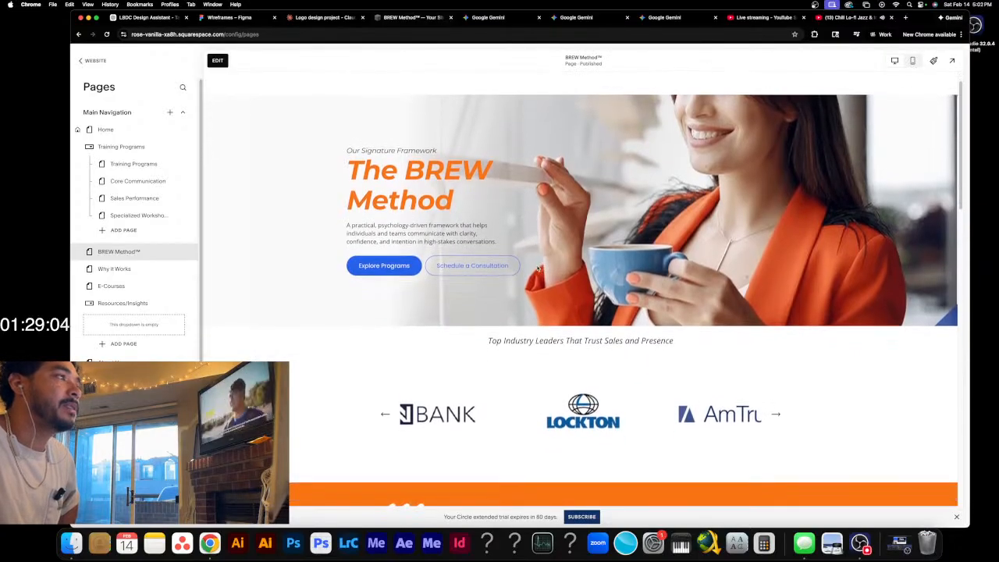
scroll(532, 269, down, 10)
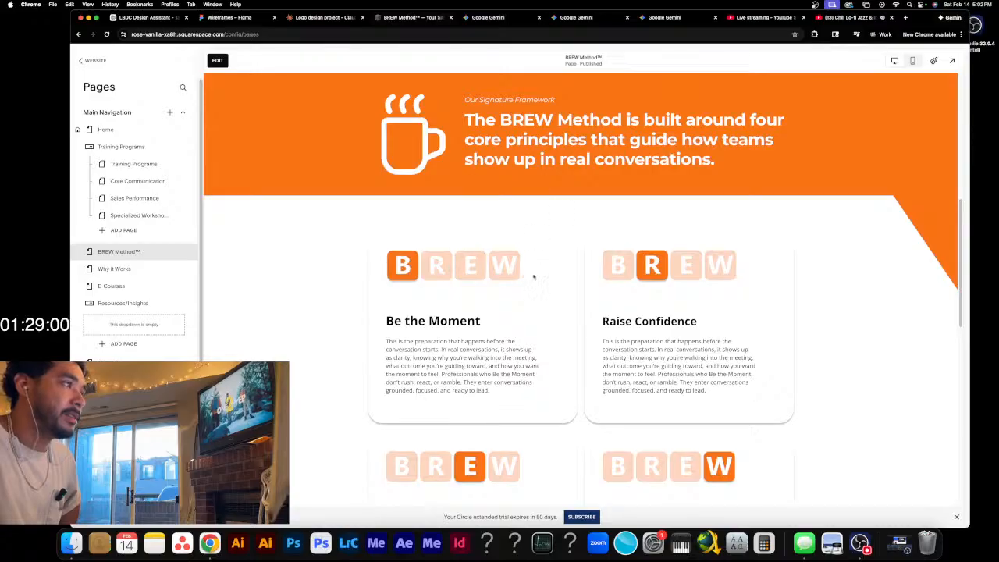
scroll(523, 288, down, 3)
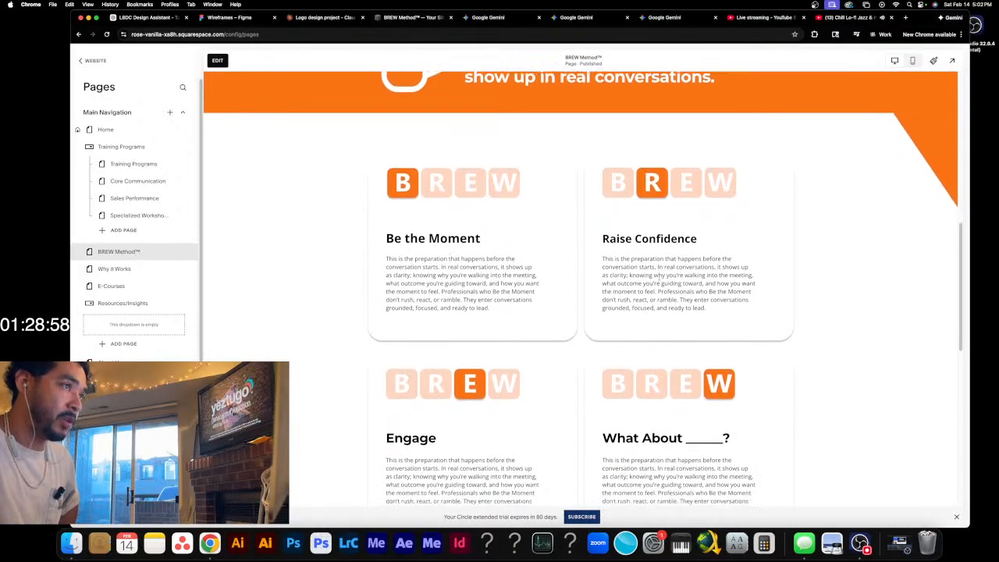
scroll(572, 321, down, 2)
scroll(650, 334, down, 2)
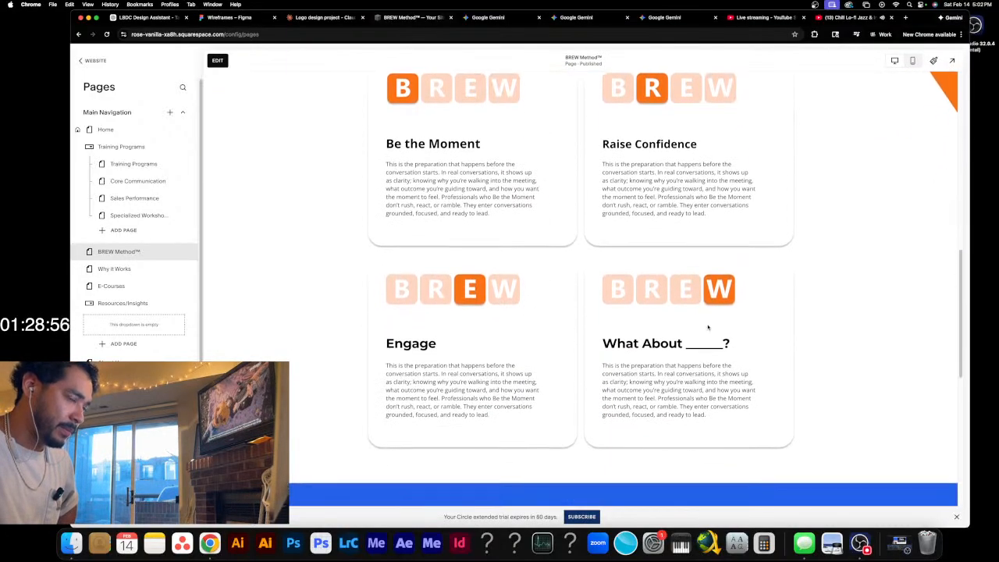
scroll(671, 320, down, 7)
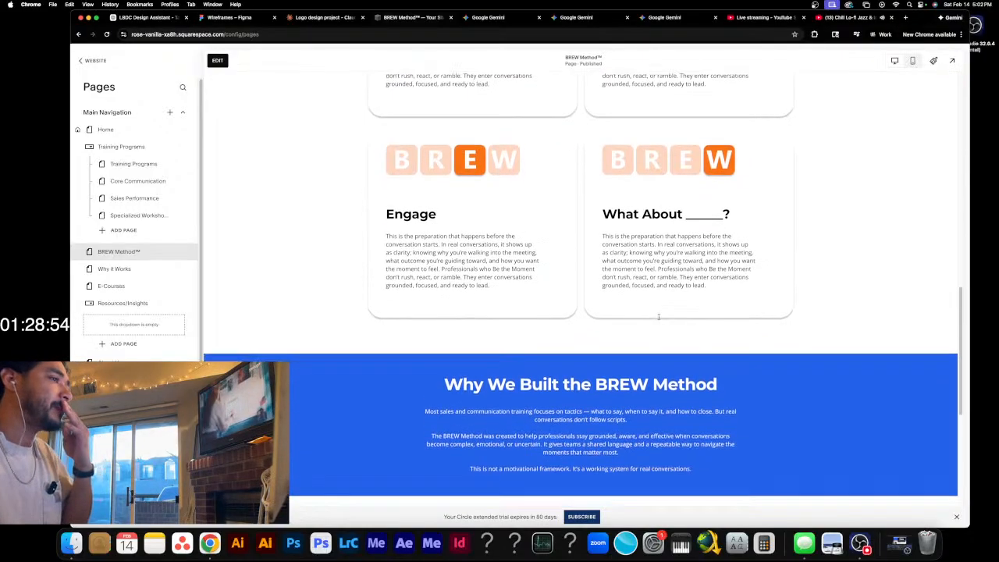
scroll(636, 316, down, 7)
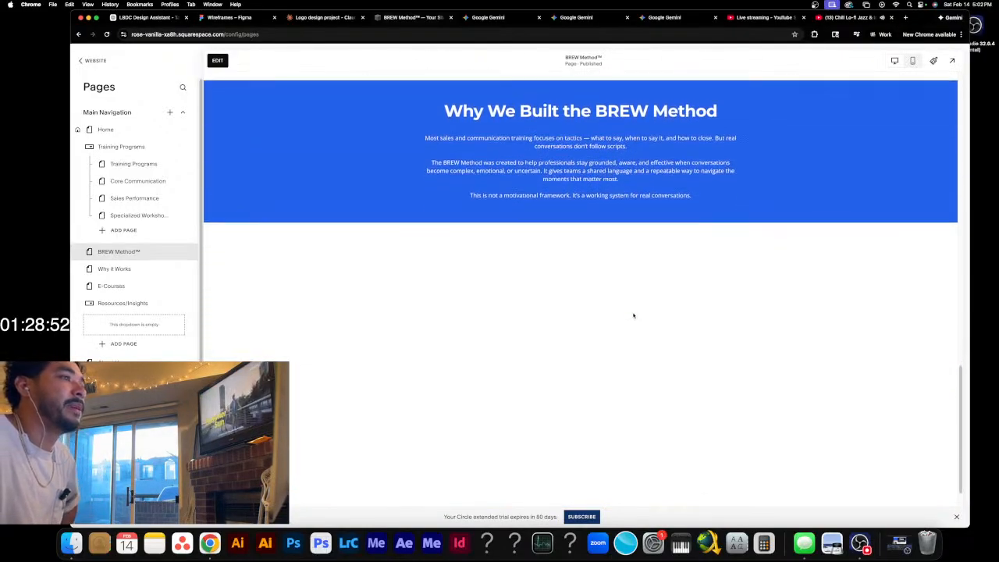
scroll(631, 314, up, 12)
scroll(627, 312, up, 15)
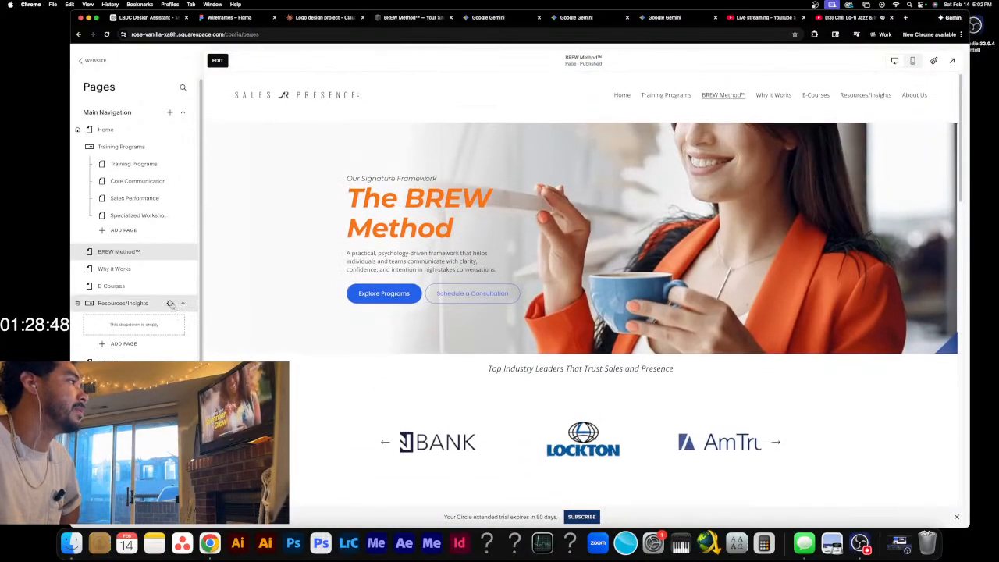
- Check the content of the Why it Works, E-Courses and About Us pages
click(127, 269)
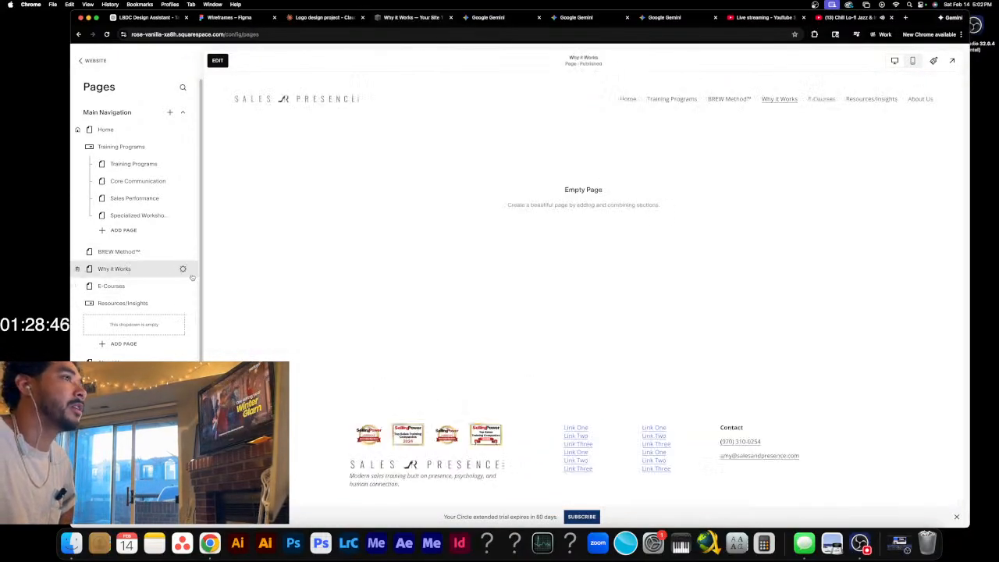
click(107, 286)
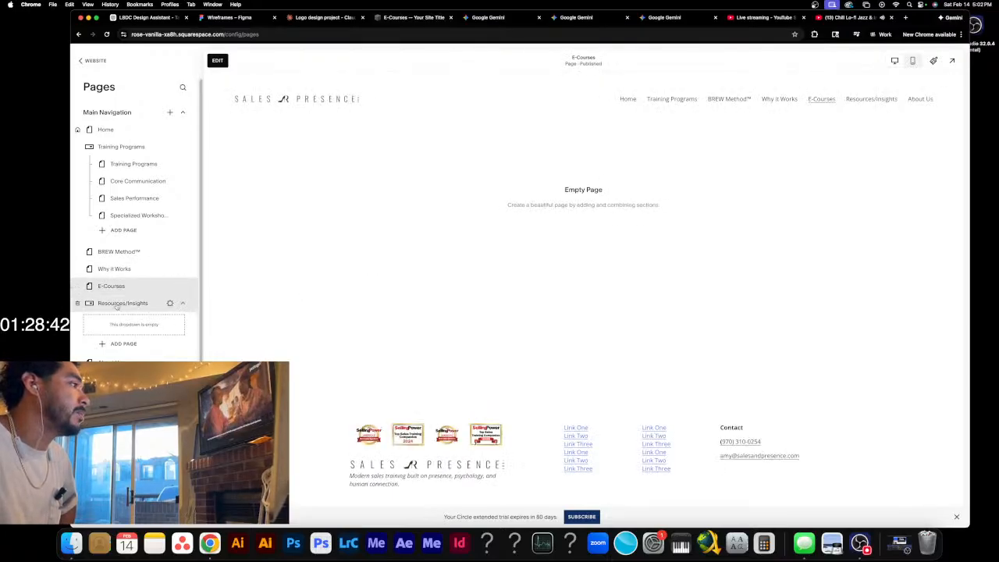
click(121, 362)
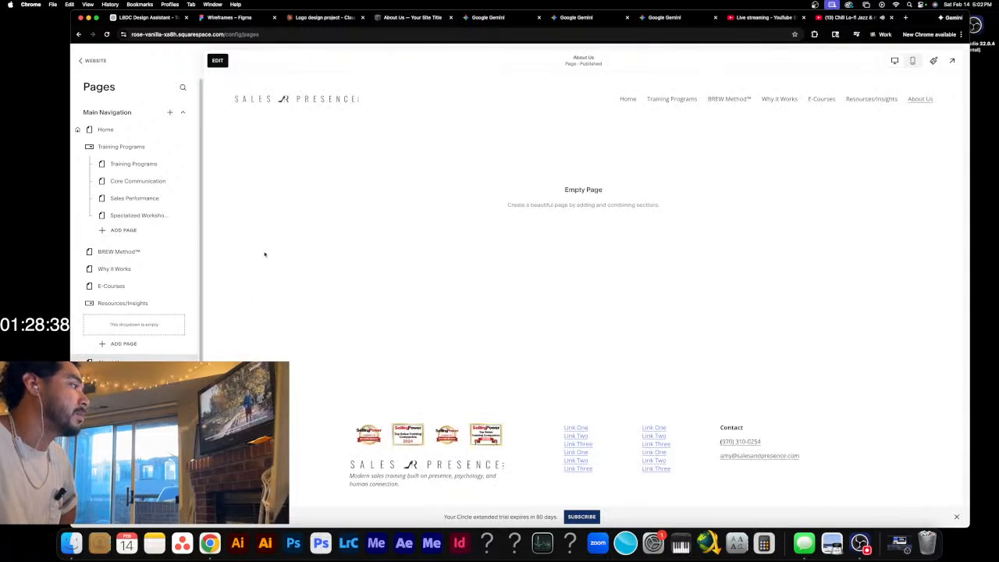
- Review the Training Programs page from its hero to the "What We Offer" section
click(127, 165)
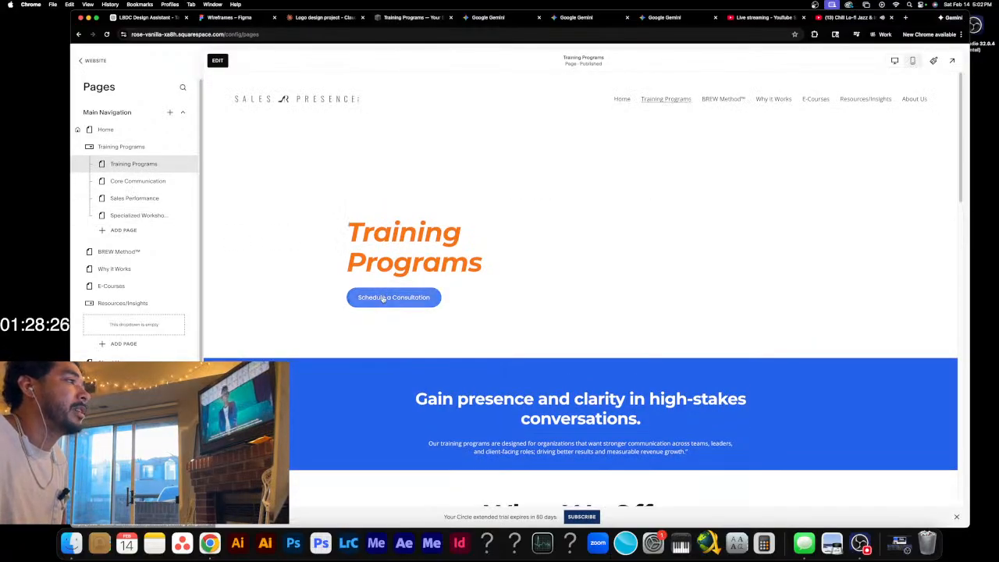
scroll(519, 295, down, 6)
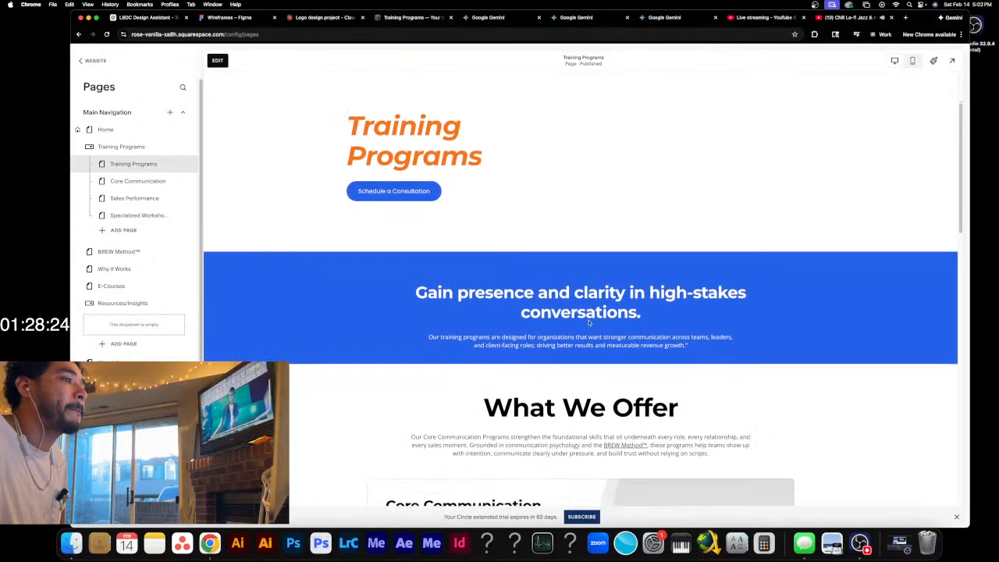
scroll(628, 252, up, 6)
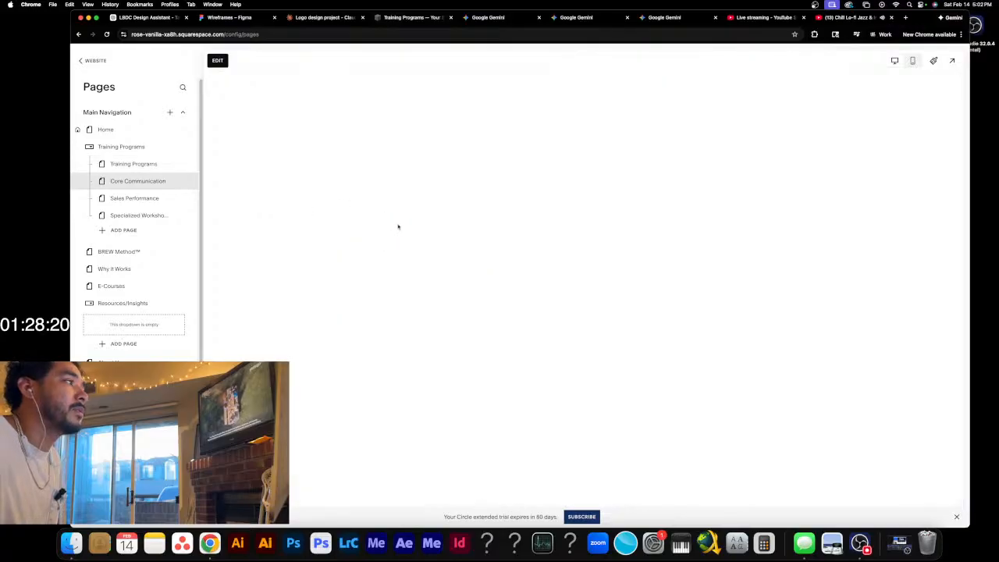
- Open the Core Communication page for editing and save its hero section to this site for reuse
scroll(708, 236, down, 1)
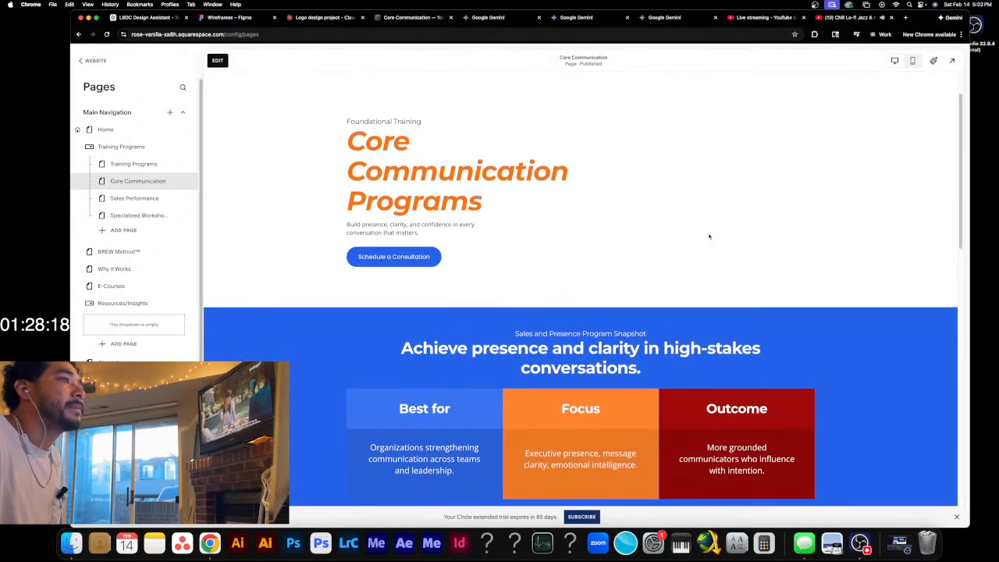
click(216, 61)
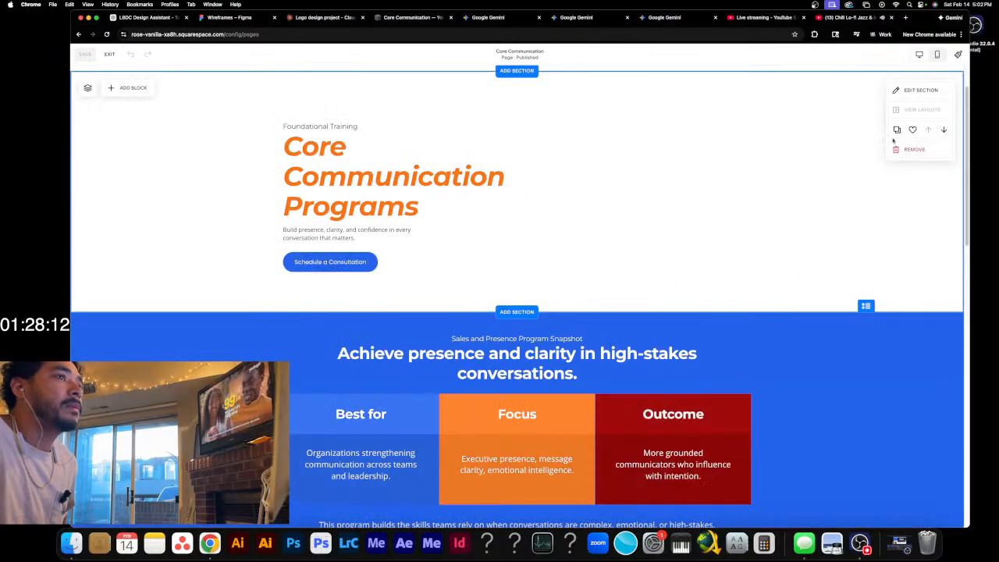
click(913, 131)
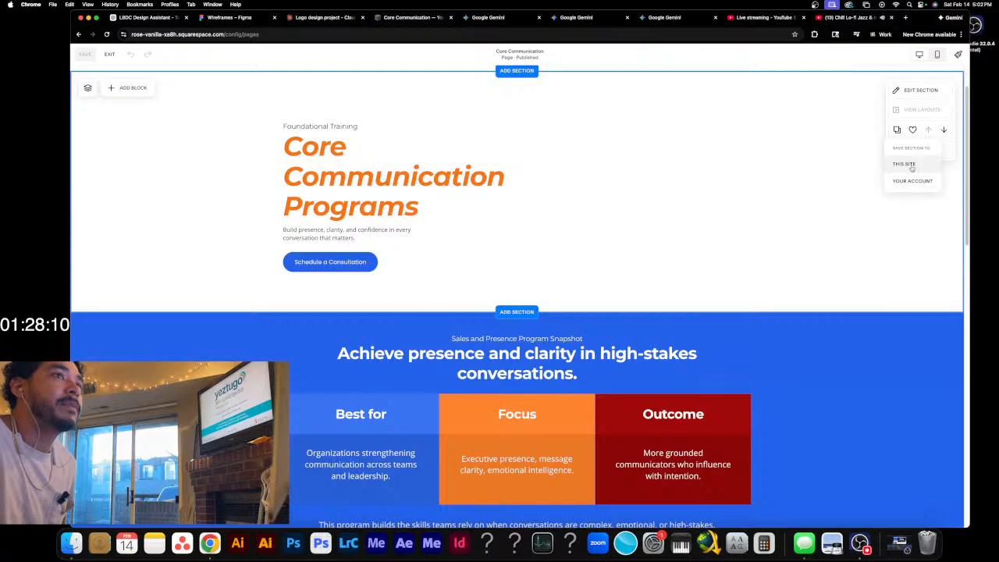
click(907, 166)
- Save the blue Program Snapshot section with the Best for, Focus and Outcome cards to this site
scroll(706, 271, down, 2)
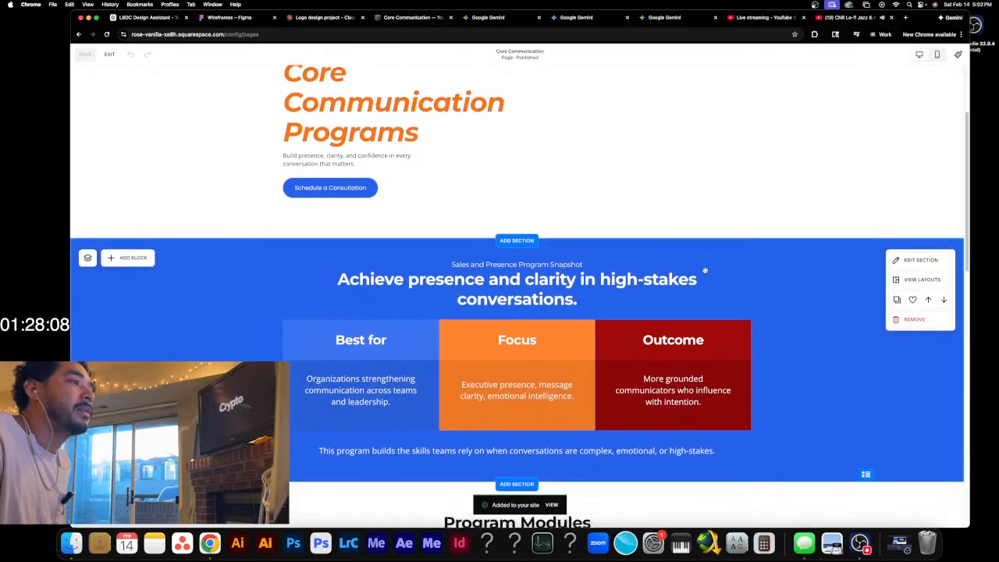
scroll(705, 270, down, 2)
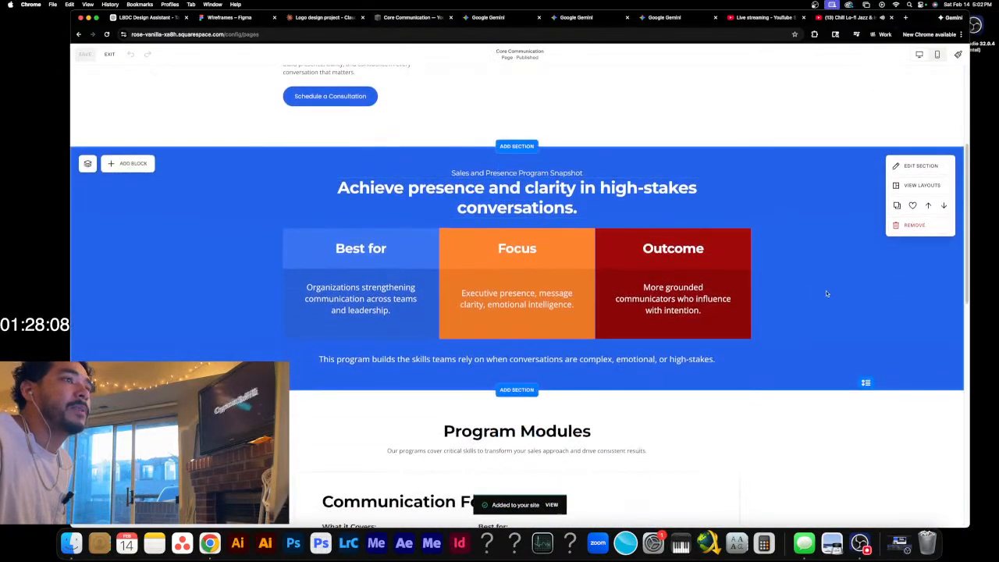
click(913, 205)
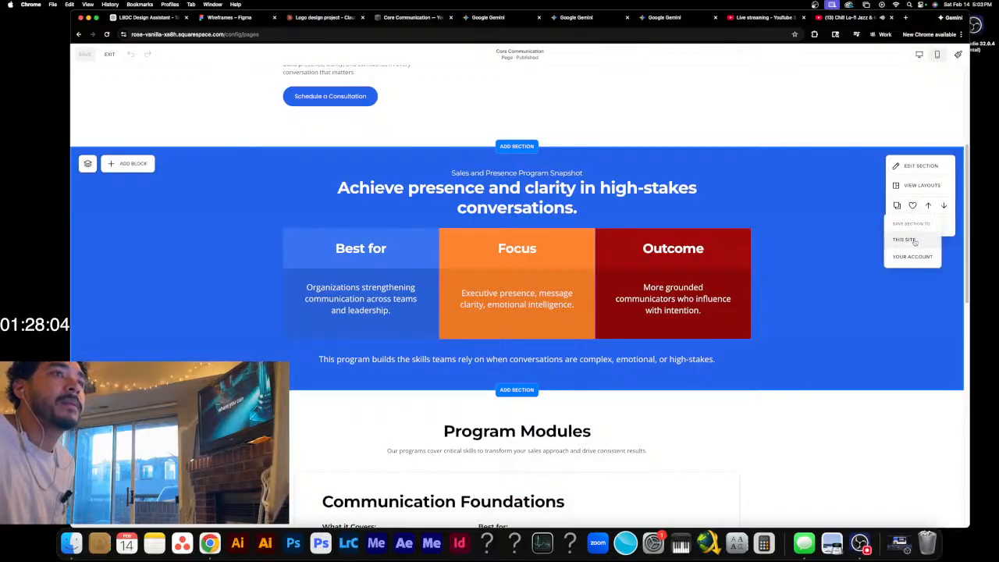
click(912, 240)
- Examine the Core Communication page's remaining sections, from Program Modules to the closing consultation call to action
scroll(737, 249, down, 2)
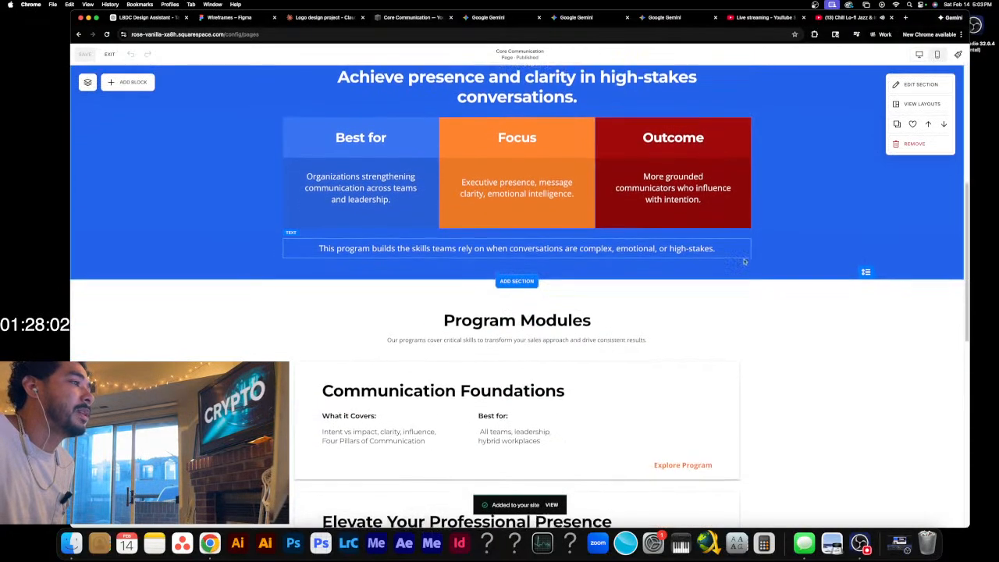
scroll(745, 261, down, 7)
scroll(745, 265, up, 11)
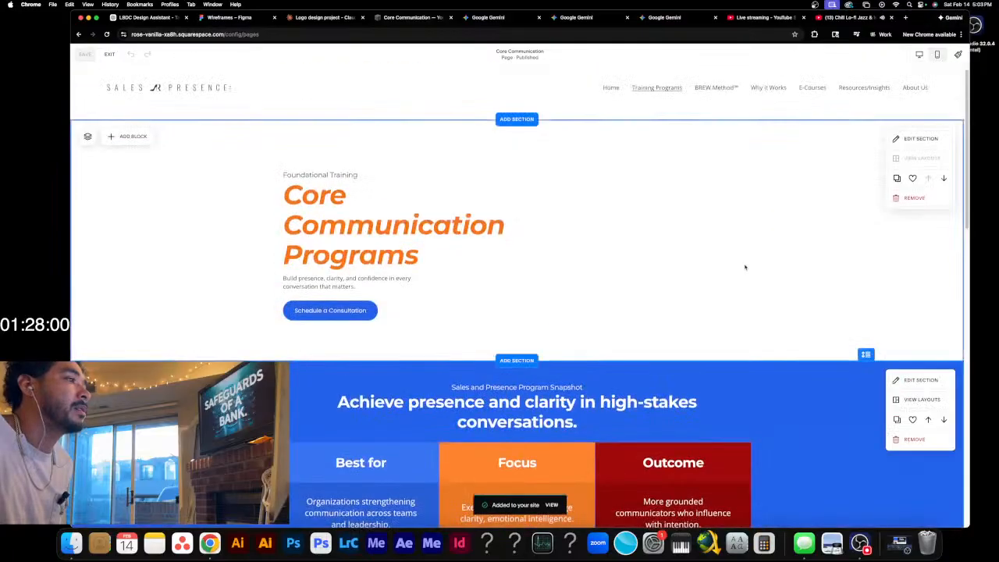
scroll(744, 267, down, 8)
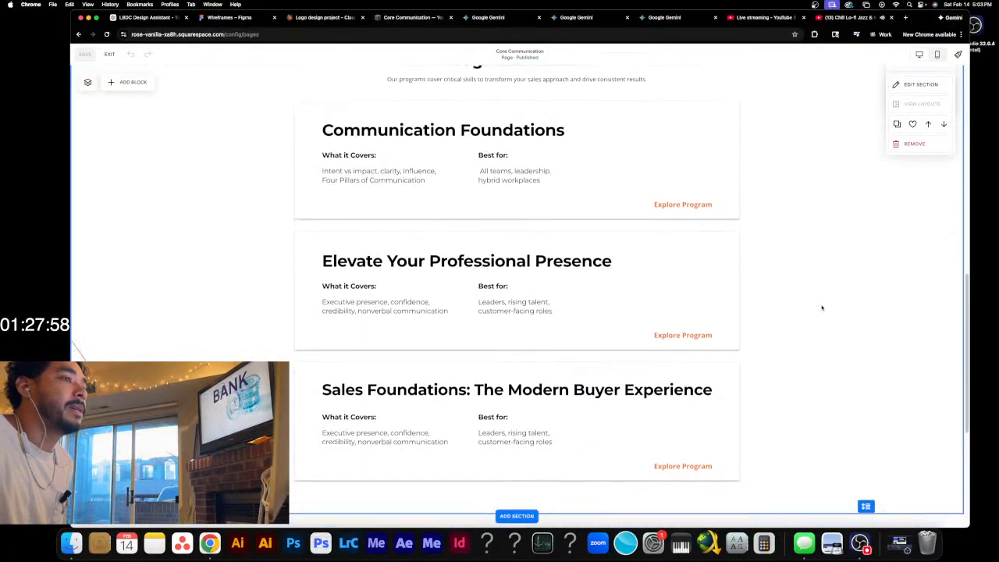
scroll(830, 284, up, 1)
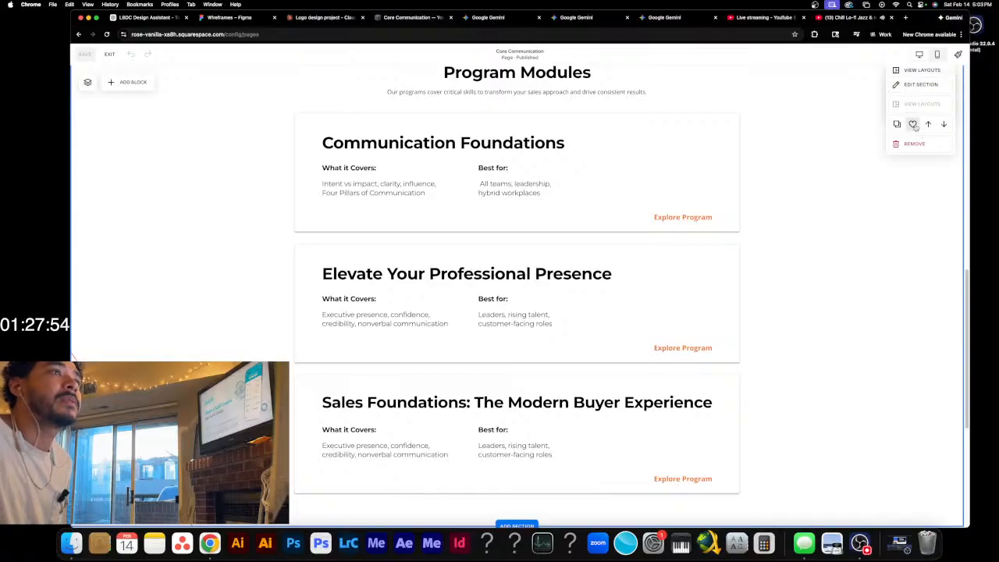
scroll(830, 187, up, 3)
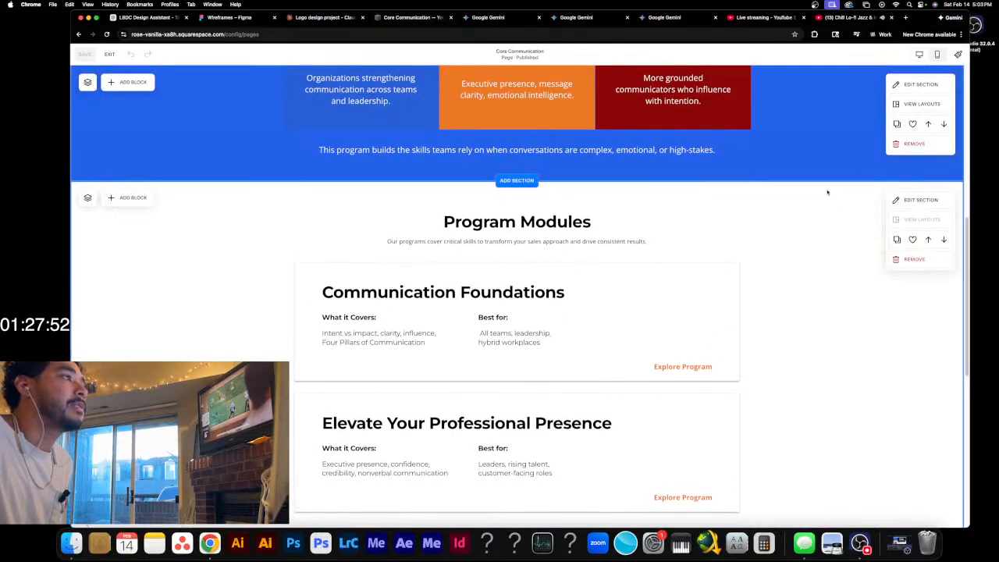
scroll(827, 192, up, 4)
scroll(827, 192, down, 10)
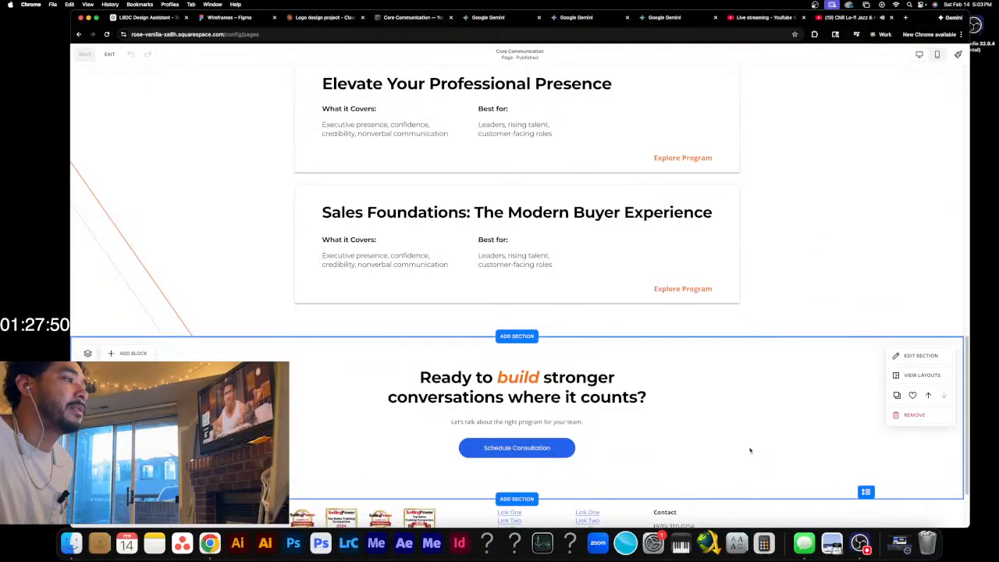
scroll(752, 431, up, 15)
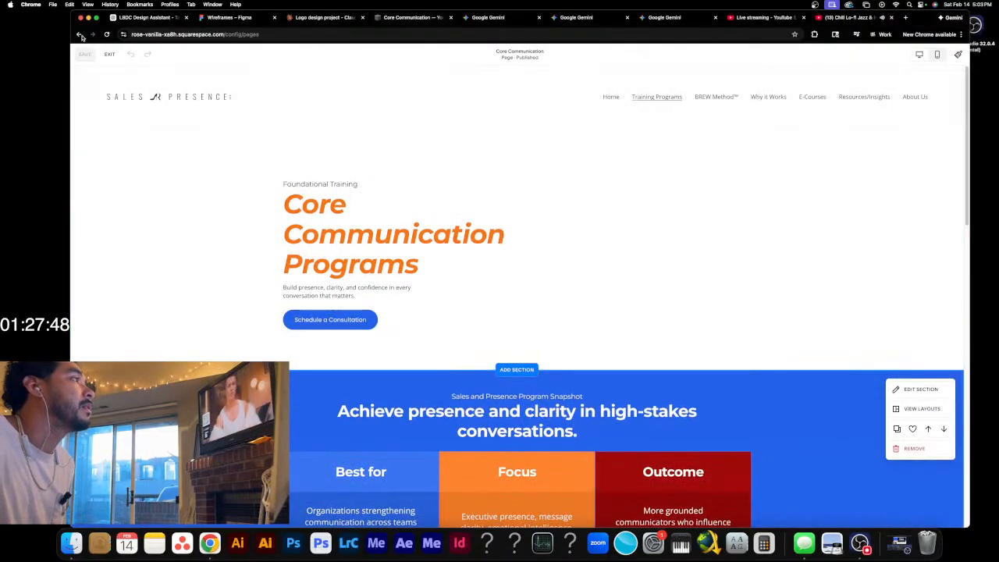
- Exit editing on the Core Communication page and open the Sales Performance page for editing
click(109, 55)
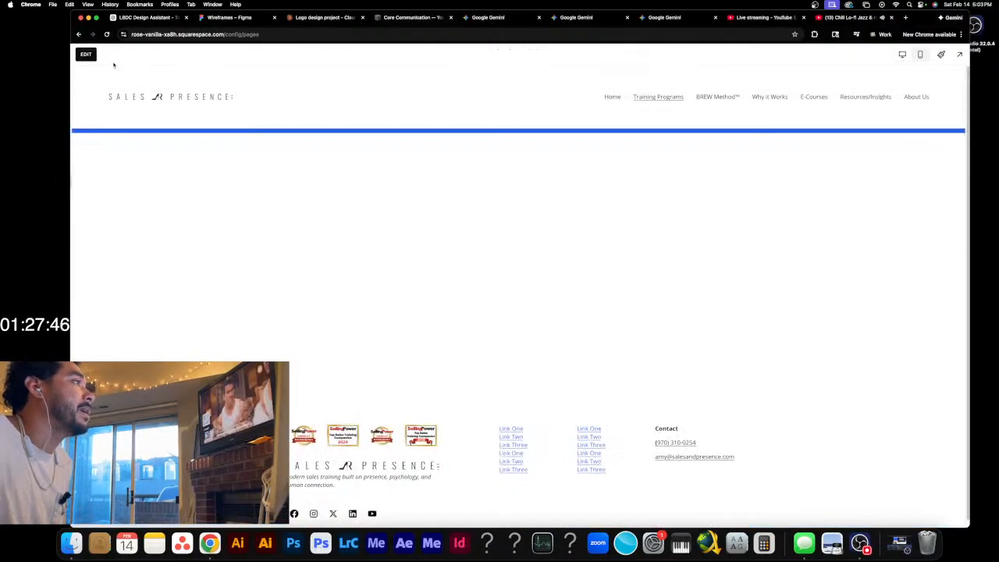
click(125, 200)
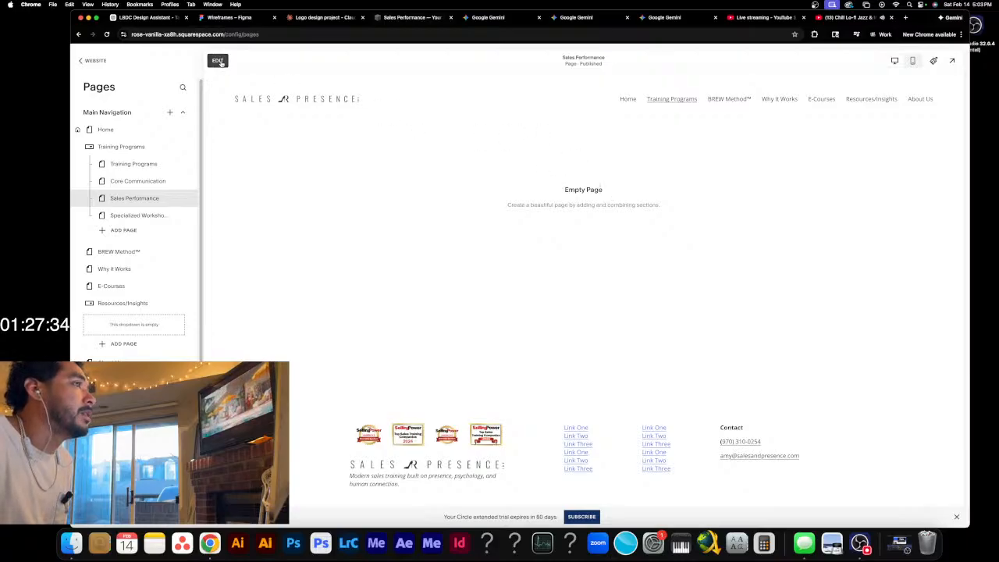
click(544, 258)
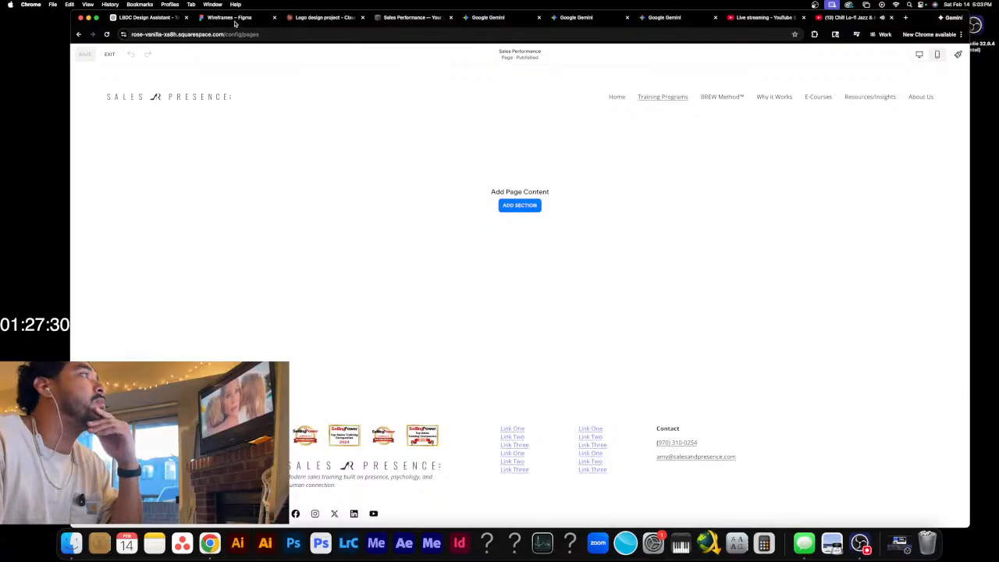
- Widen the browser window and show the Figma Wireframes file in a split view beside the Sales Performance page editor
drag(70, 140, 10, 139)
drag(970, 256, 991, 256)
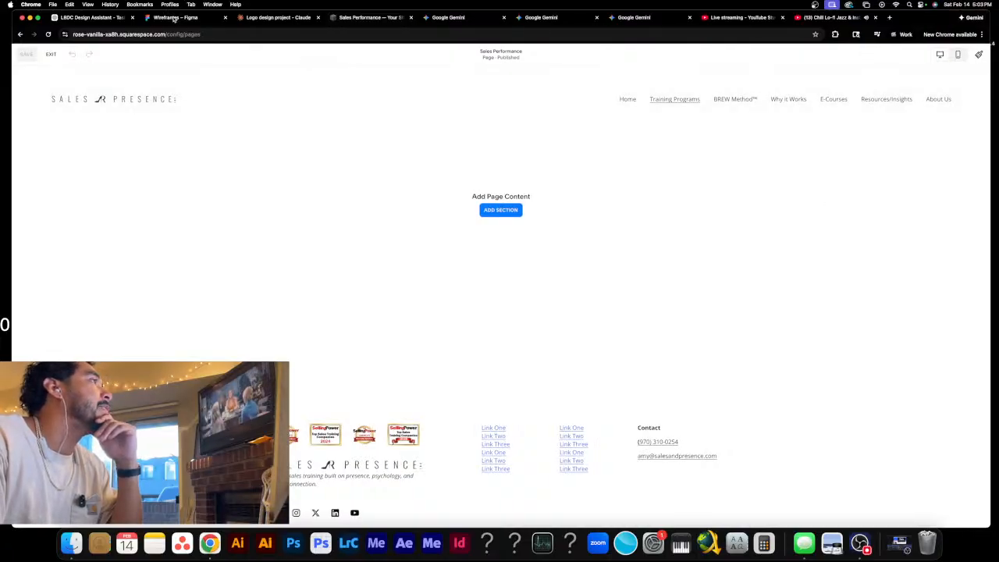
right_click(175, 19)
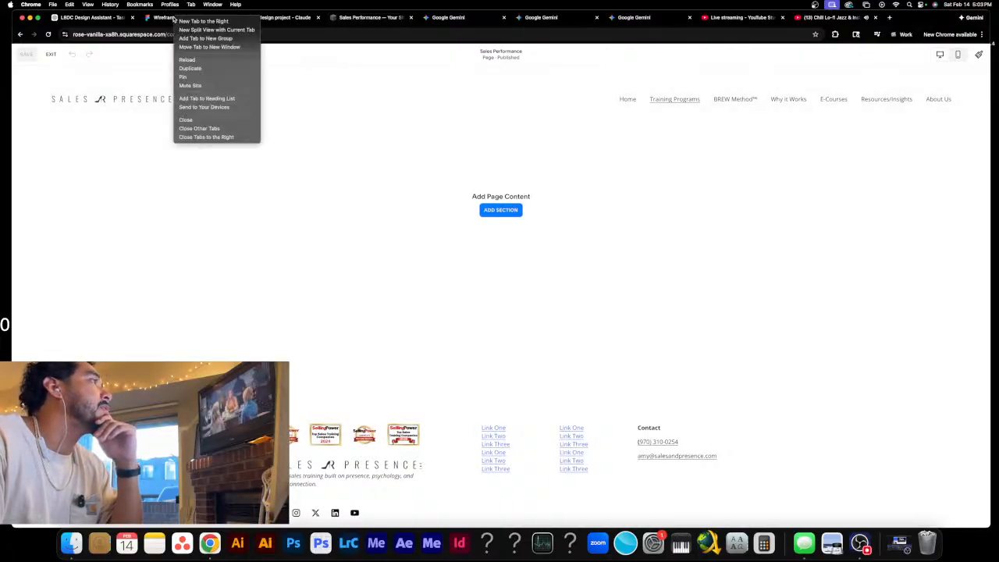
click(217, 31)
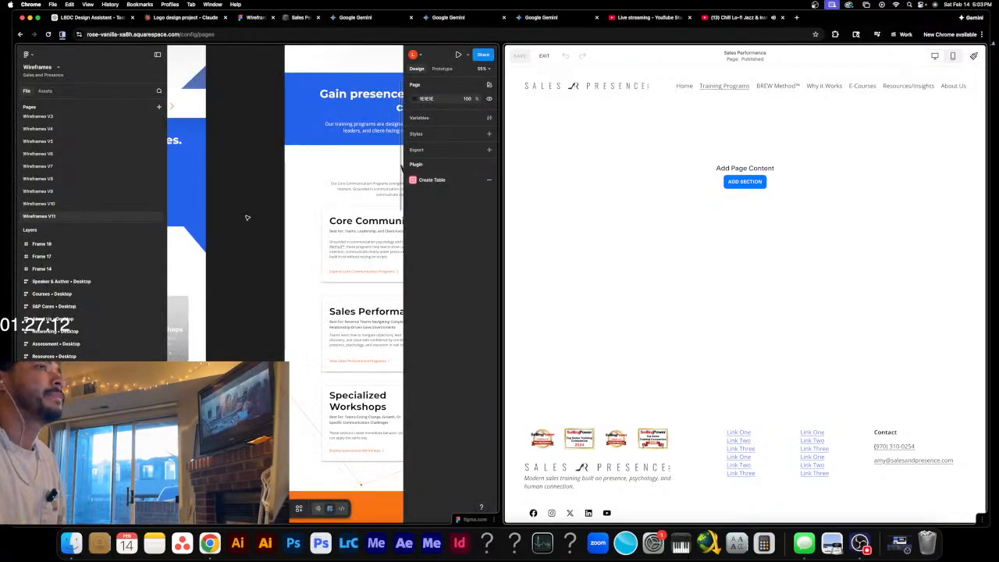
- Locate the Sales Performance desktop wireframe on the Wireframes V11 page in Figma
click(273, 210)
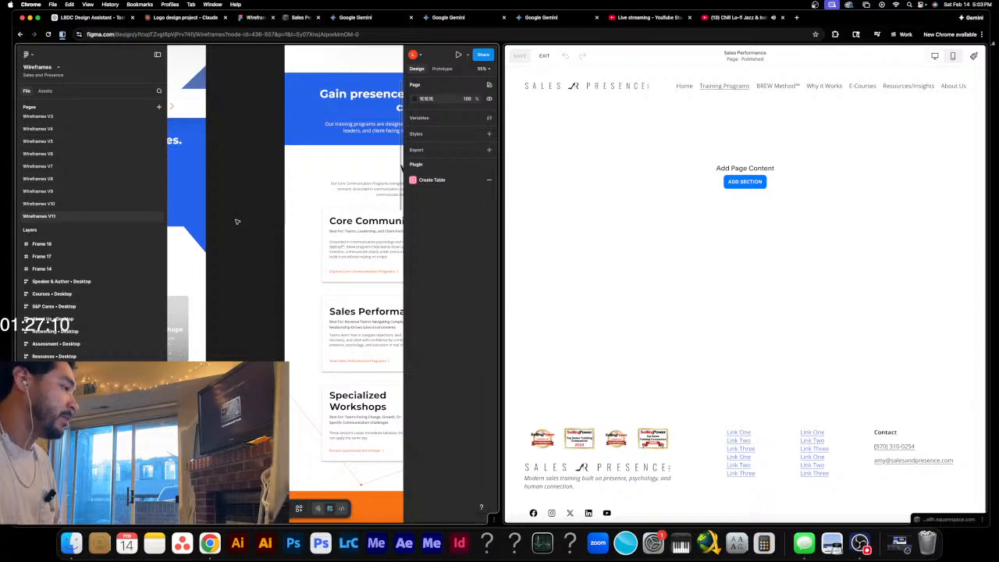
scroll(238, 221, down, 5)
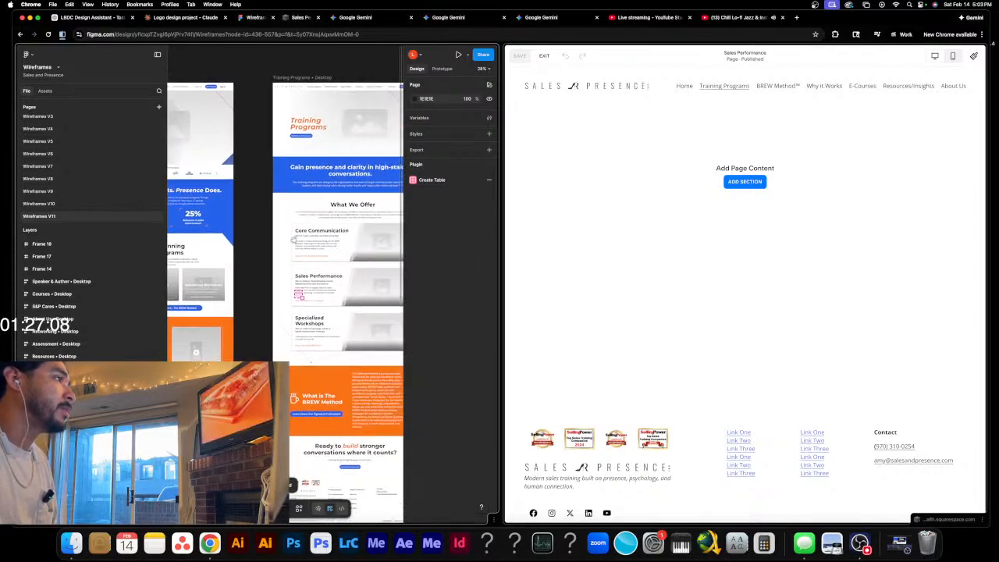
scroll(294, 240, right, 6)
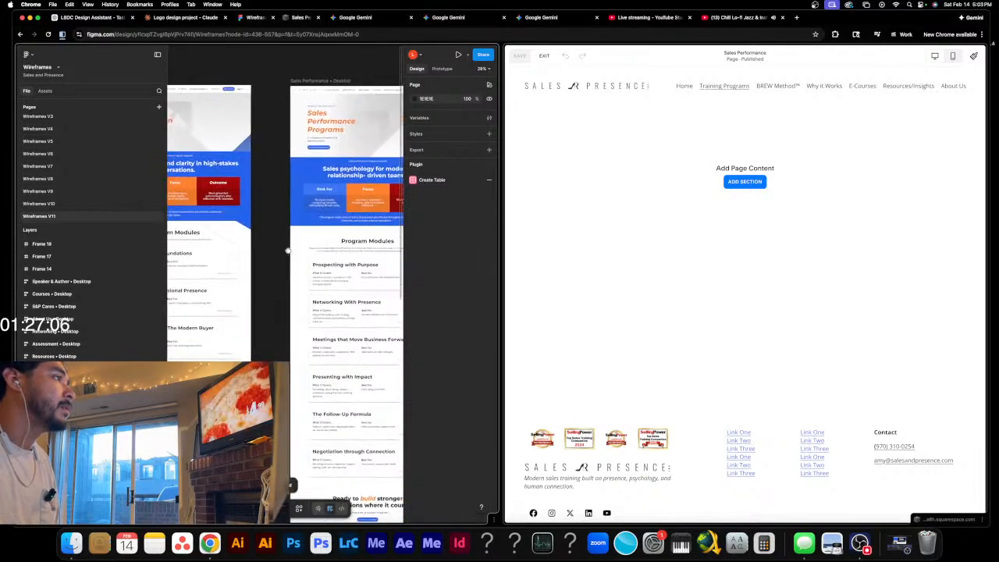
scroll(288, 250, right, 5)
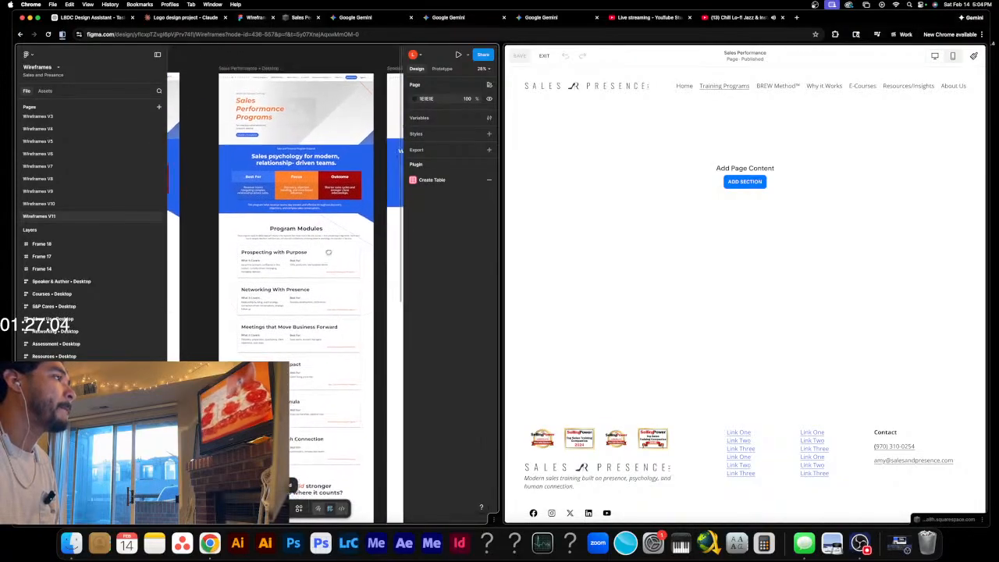
scroll(329, 252, up, 5)
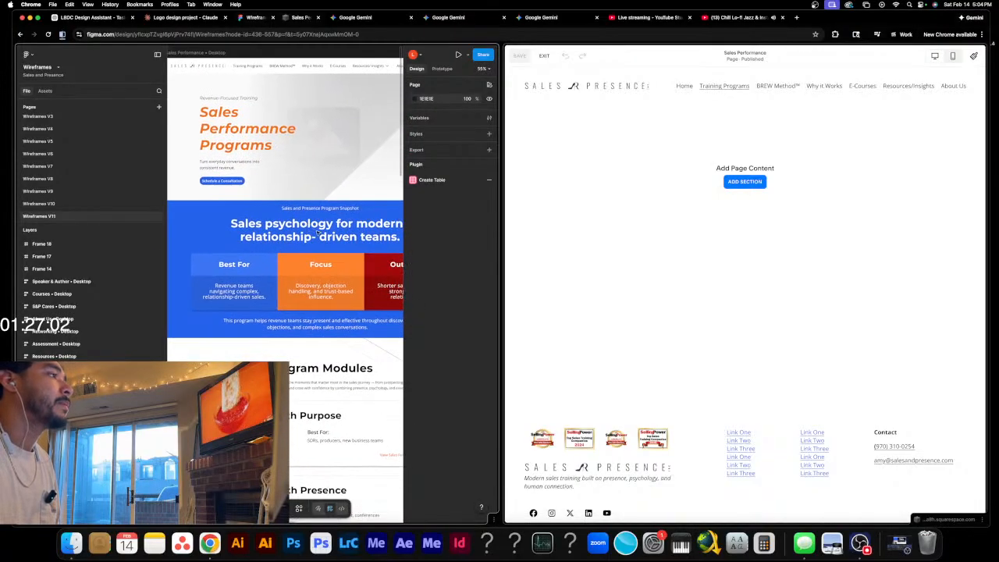
scroll(318, 233, down, 5)
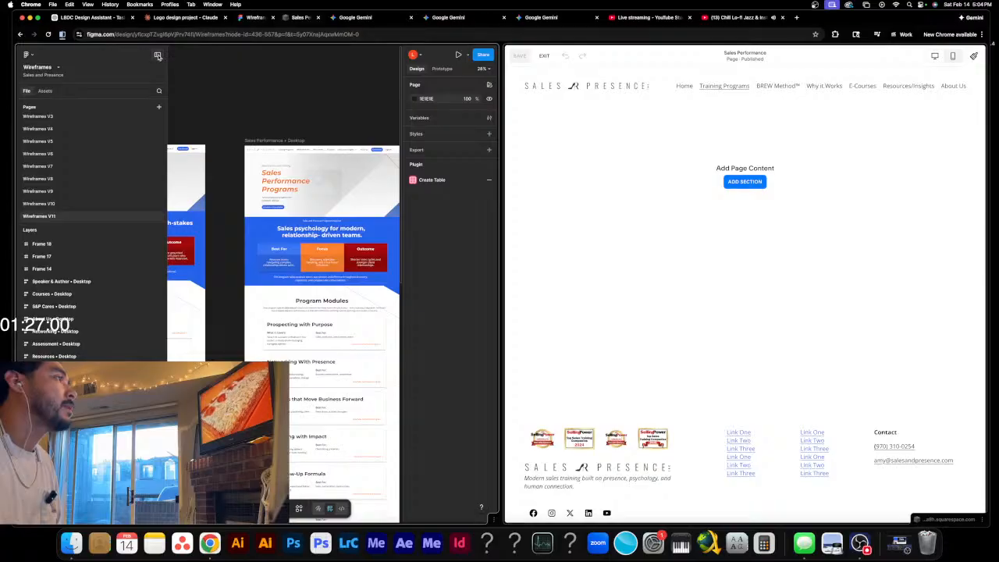
- Minimize Figma's side panels and frame the Sales Performance wireframe's hero and Program Snapshot sections at 57% zoom
click(158, 56)
scroll(335, 251, up, 5)
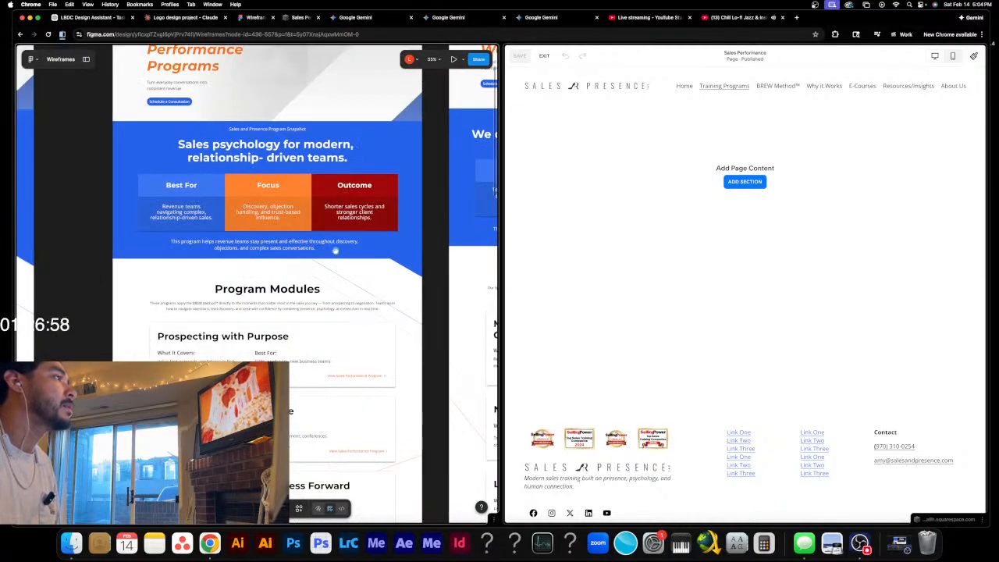
drag(336, 250, 261, 338)
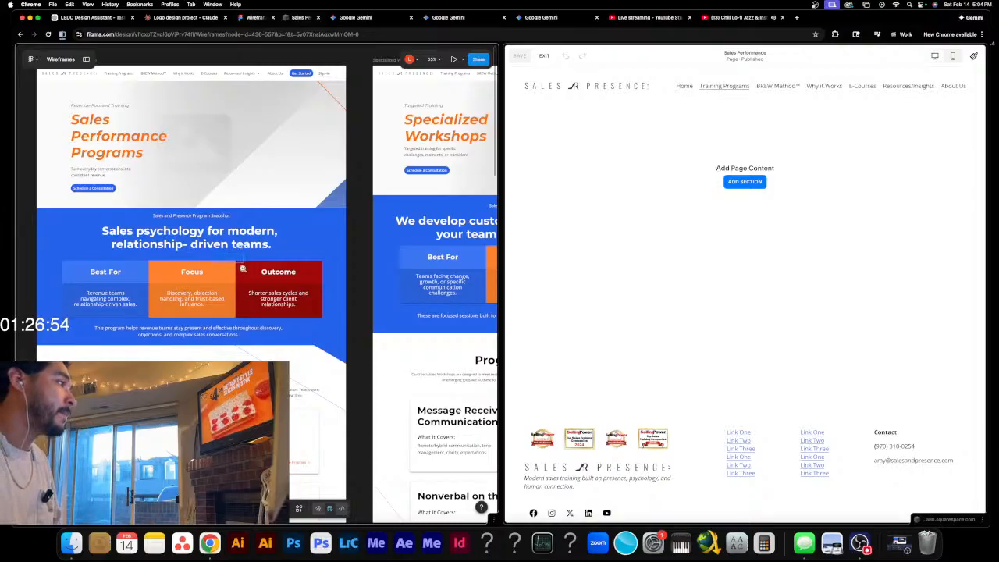
drag(242, 268, 383, 465)
drag(261, 314, 474, 458)
alt+click(351, 361)
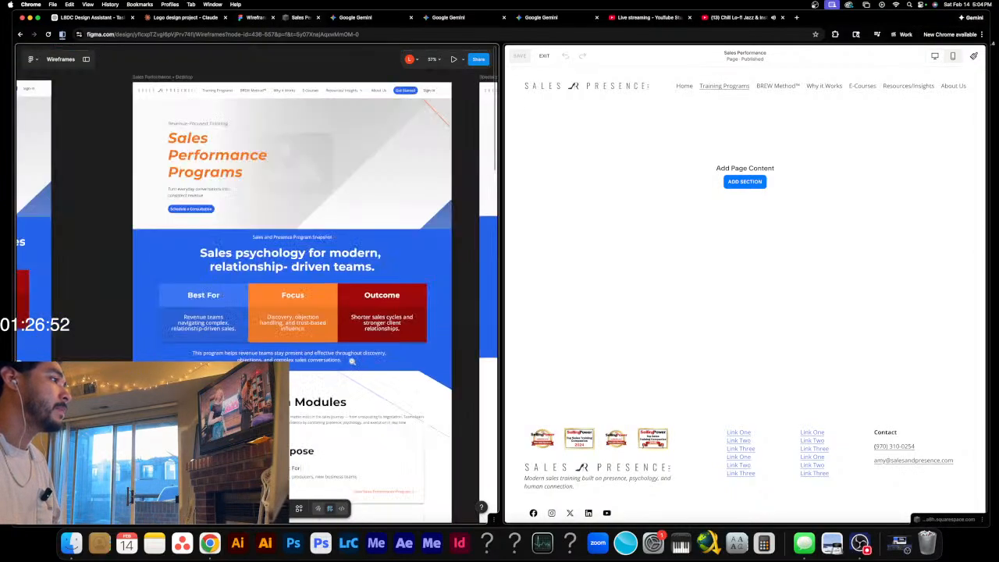
drag(305, 304, 274, 294)
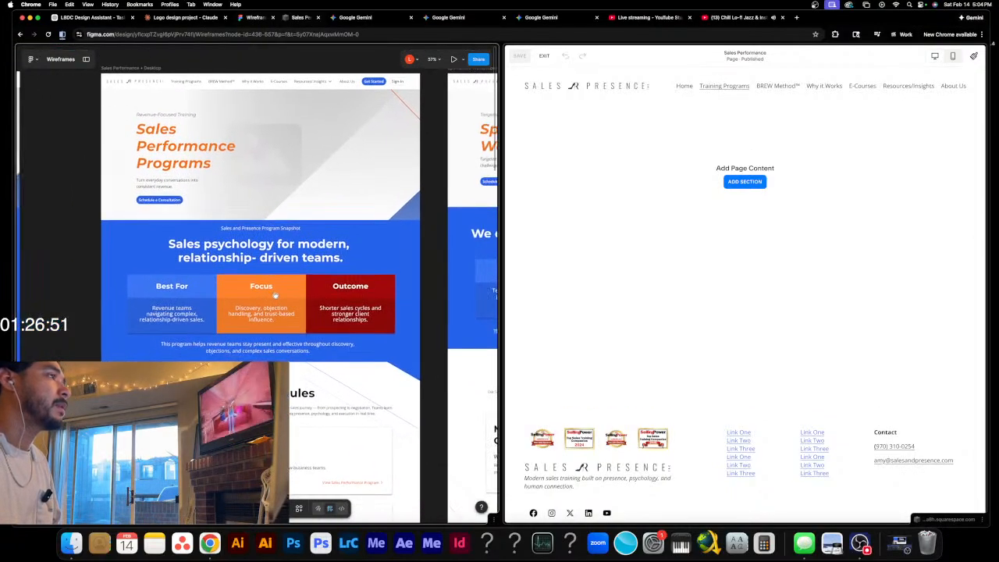
- Delete saved Section 14 from the saved sections, and add the remaining saved Core Communication Programs hero to the empty page
click(741, 207)
click(744, 181)
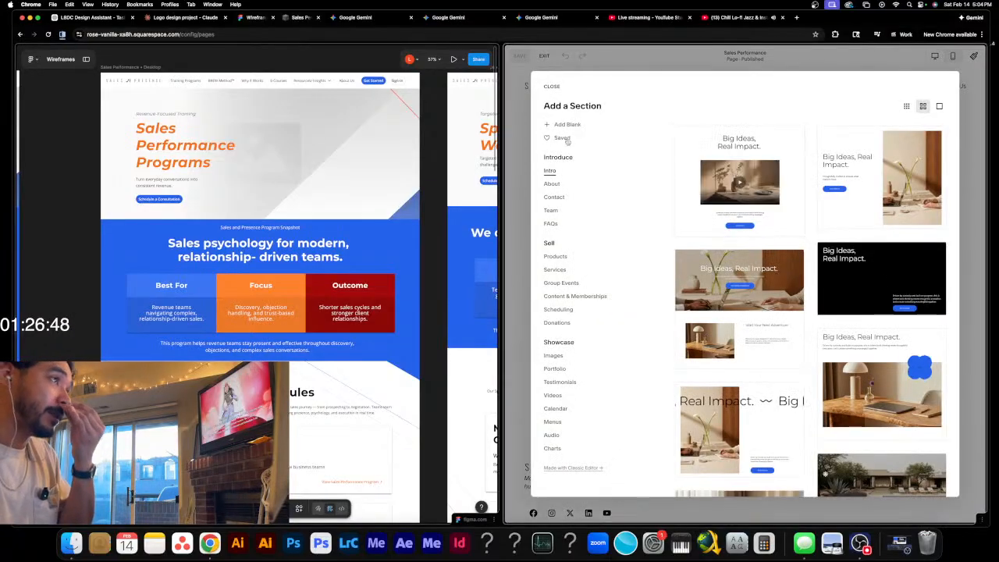
click(563, 139)
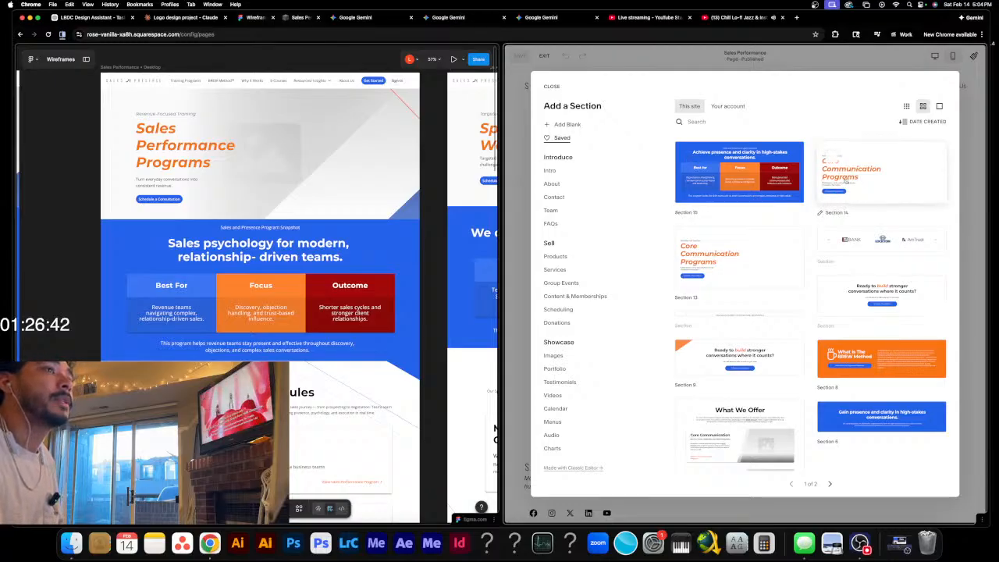
right_click(846, 179)
click(858, 187)
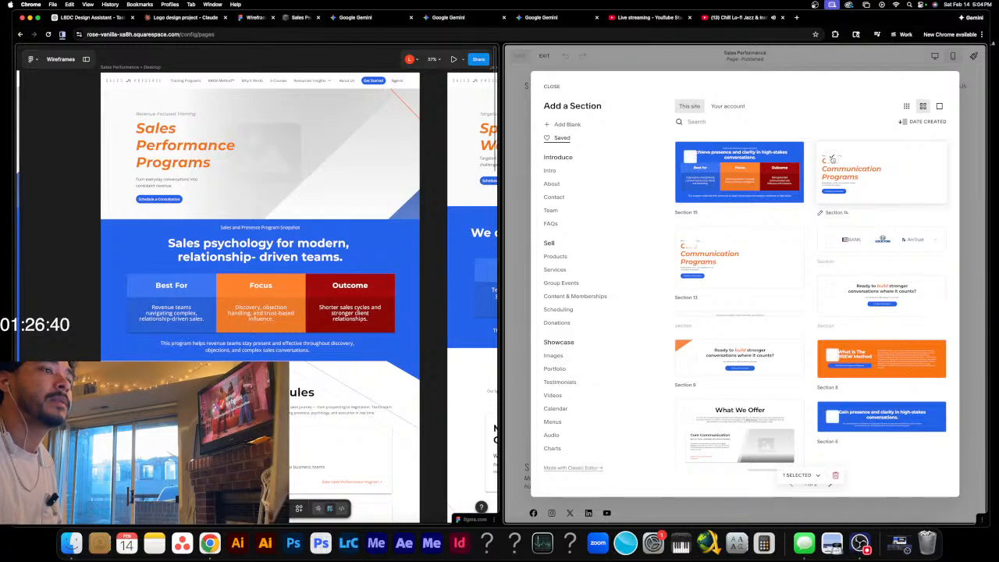
click(834, 476)
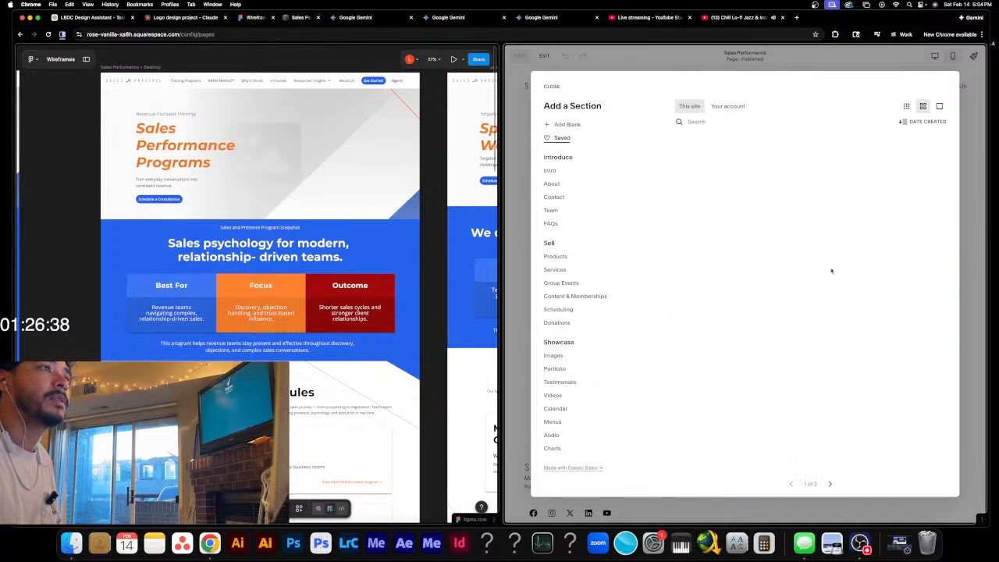
click(892, 190)
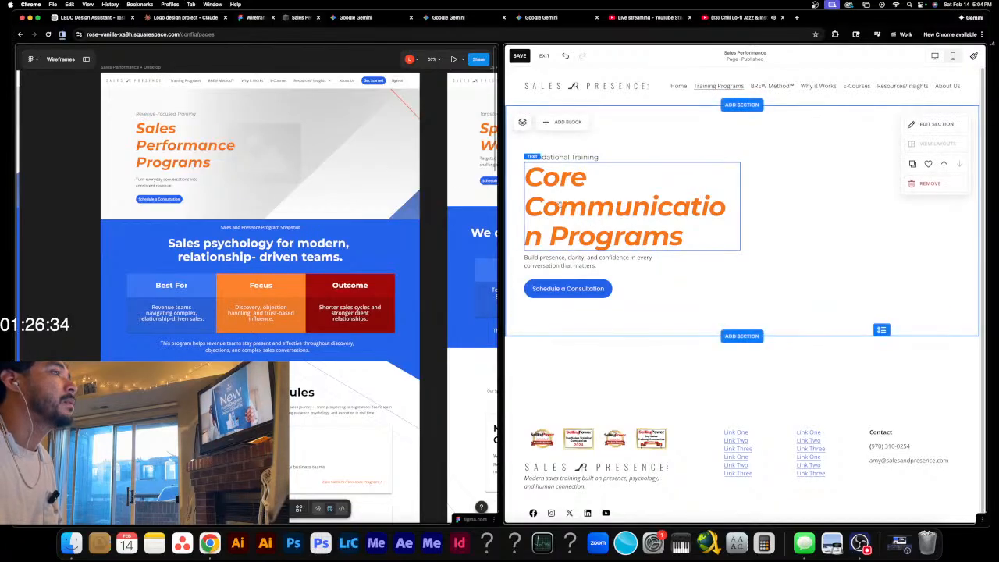
- Copy the hero heading text "Sales Performance Programs" from the Figma wireframe
click(561, 185)
key(ctrl+a)
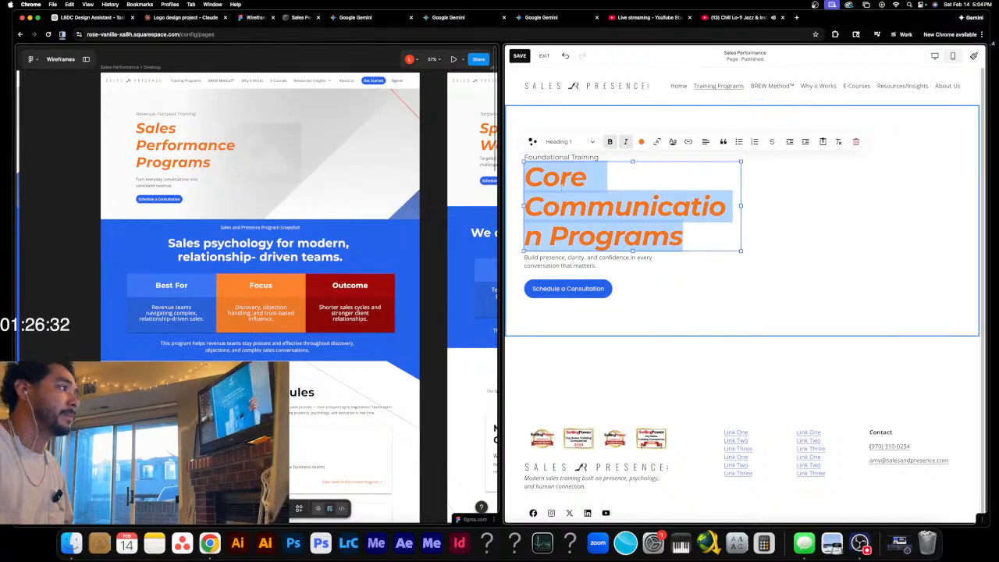
click(163, 144)
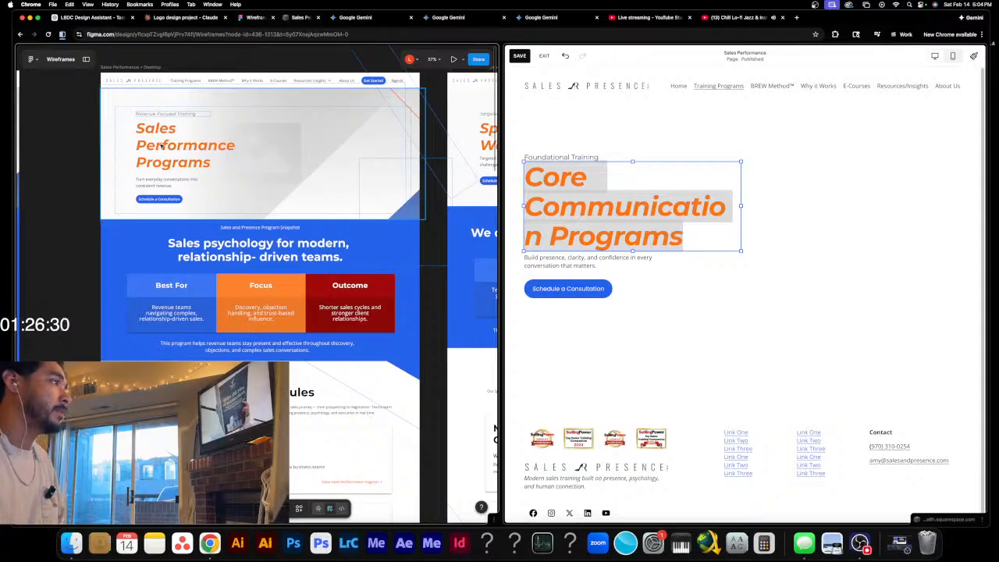
double_click(163, 145)
double_click(162, 145)
click(162, 145)
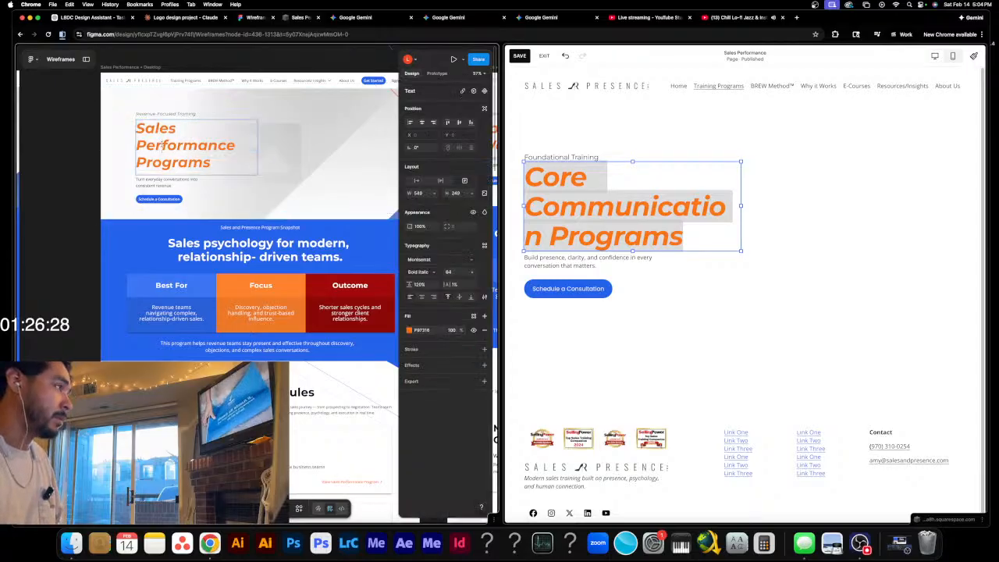
double_click(162, 145)
triple_click(162, 145)
key(super+c)
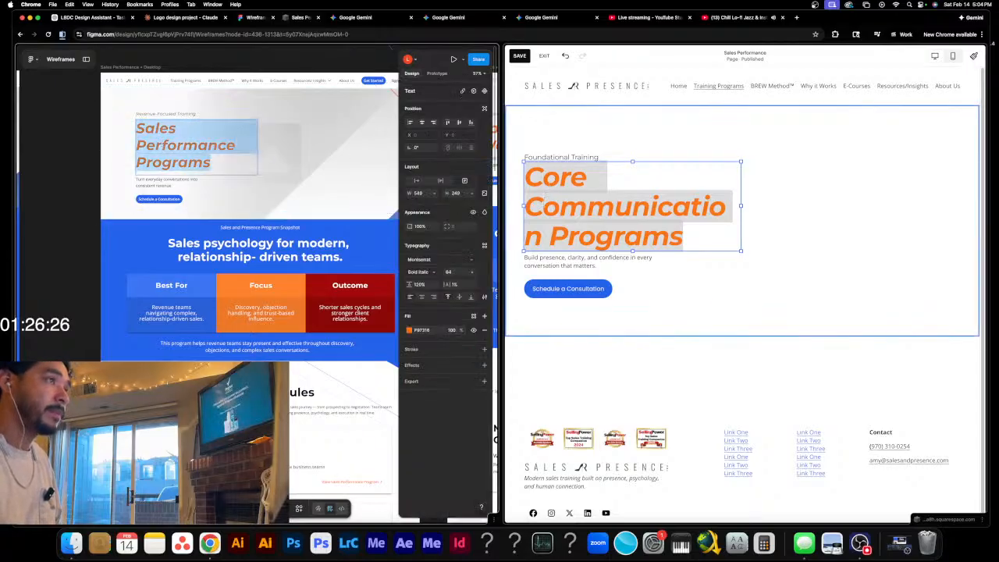
triple_click(561, 206)
key(super+v)
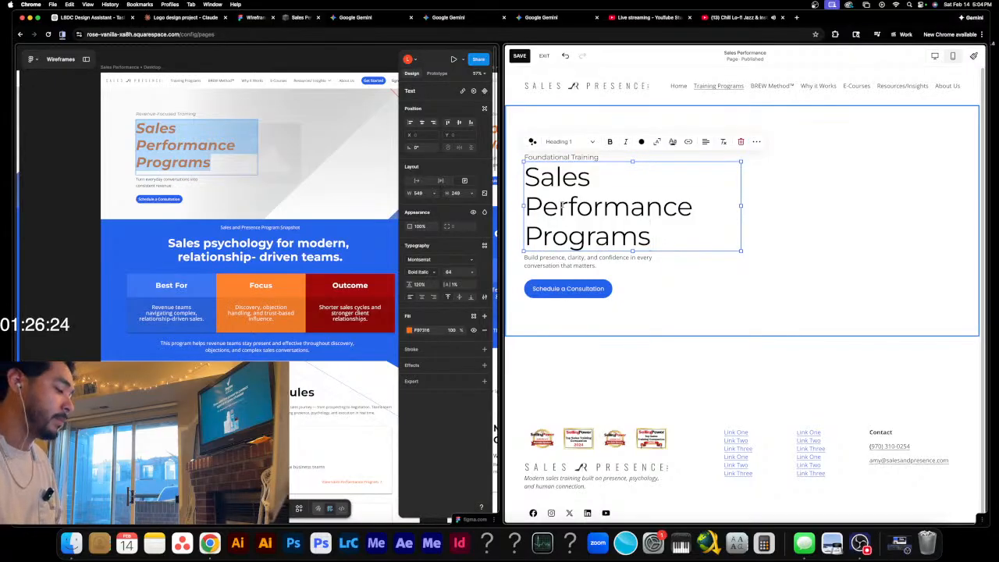
key(super+z)
key(super+z)
key(super+v)
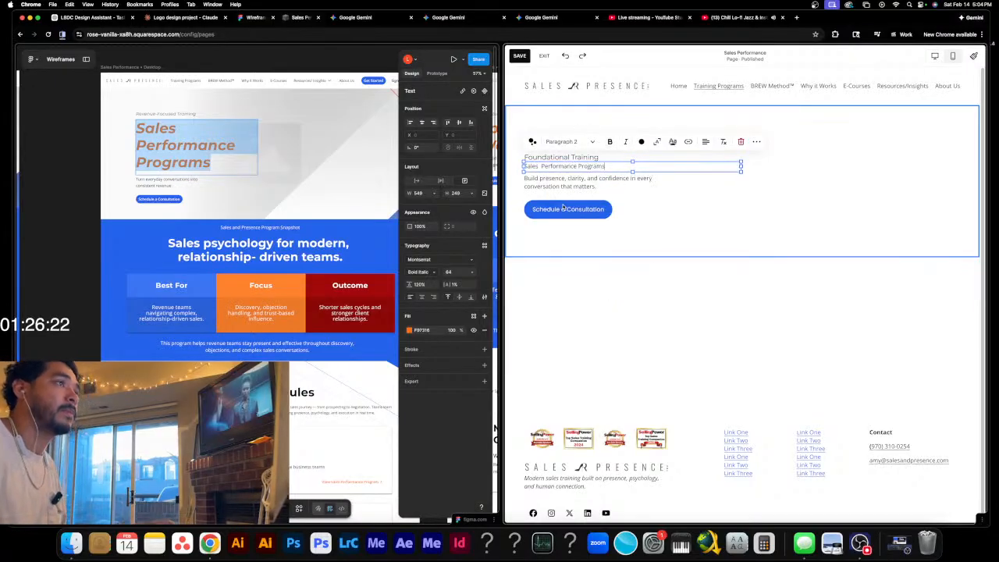
key(super+z)
- Replace the "Core Communication Programs" hero heading with the copied "Sales Performance Programs" text, matching the existing style
triple_click(564, 206)
right_click(569, 209)
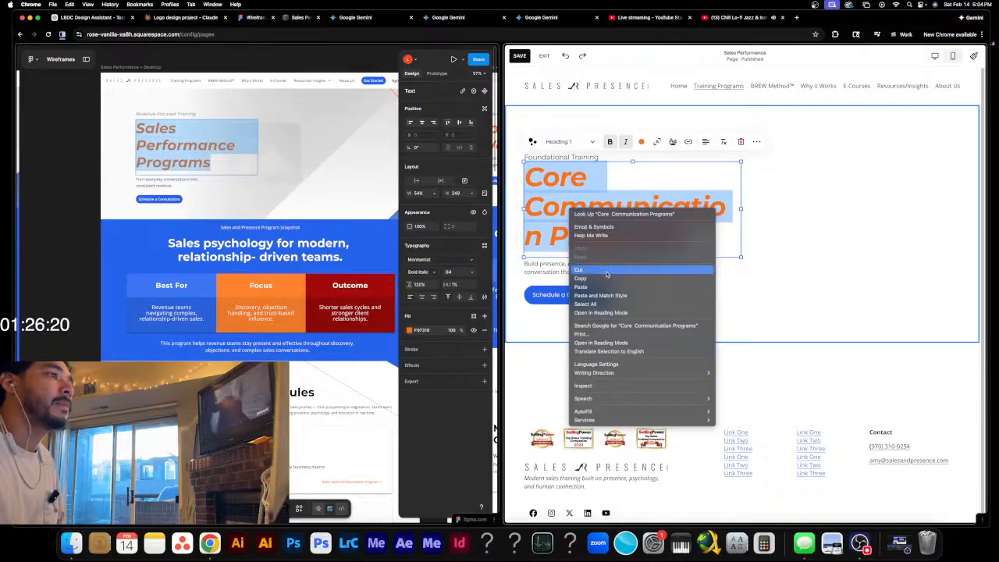
click(609, 295)
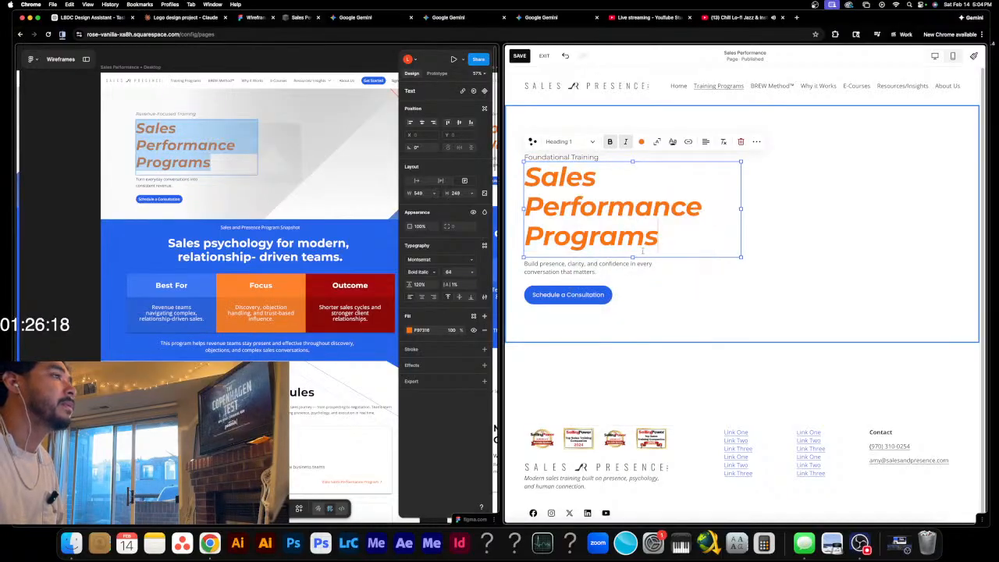
- Replace the hero description with the wireframe's "Turn everyday conversations into consistent revenue.", matching the existing style
double_click(153, 183)
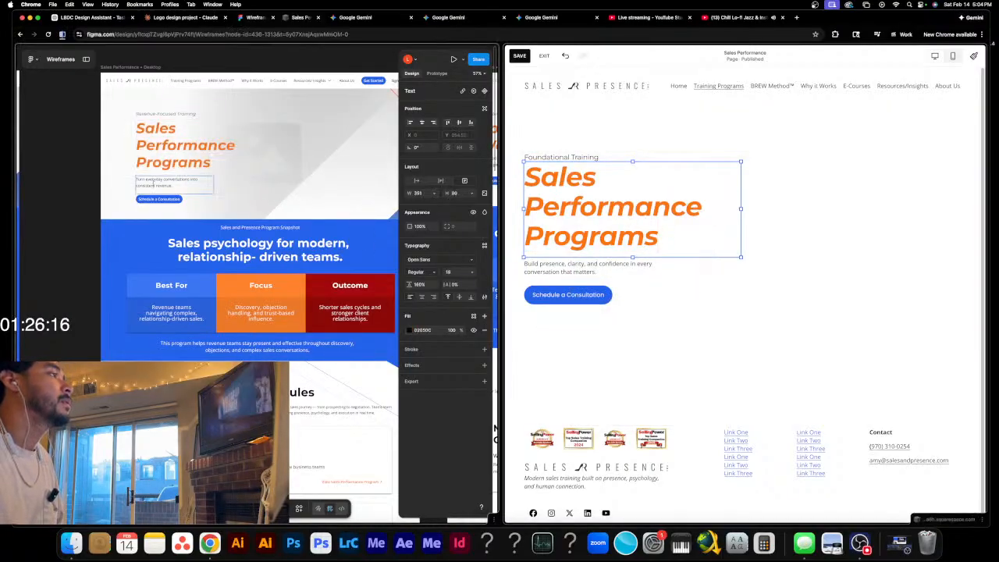
key(super+c)
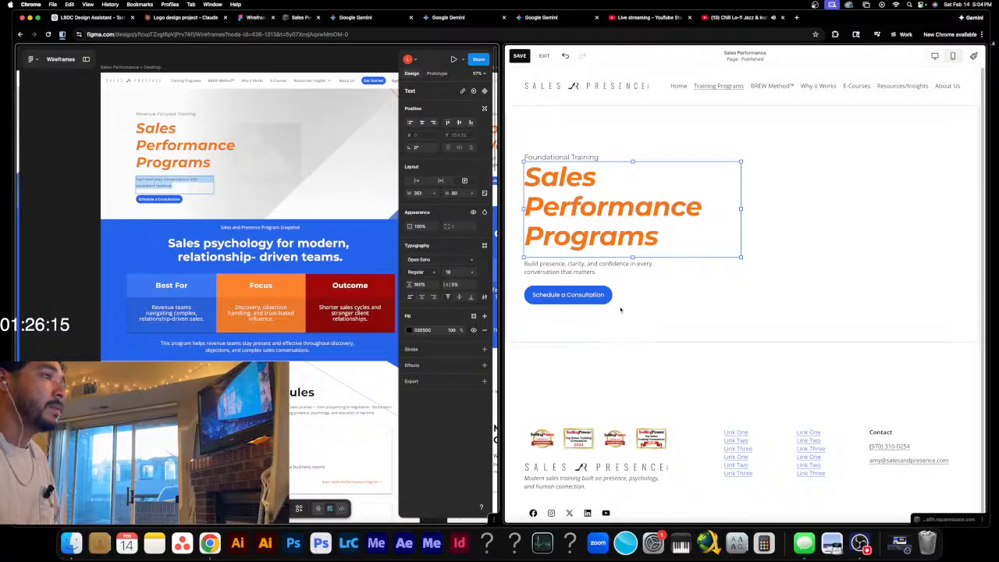
triple_click(569, 270)
right_click(565, 265)
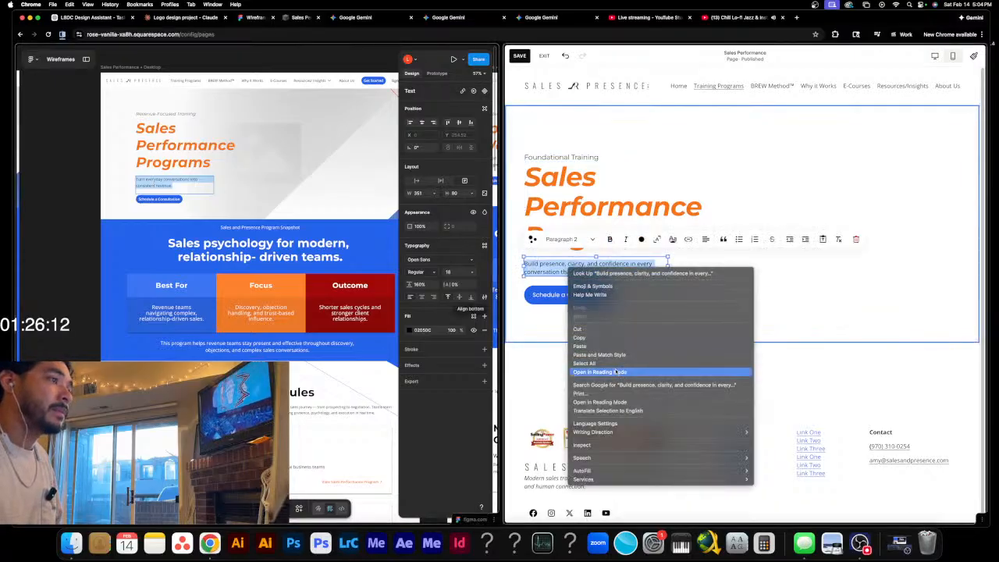
click(617, 357)
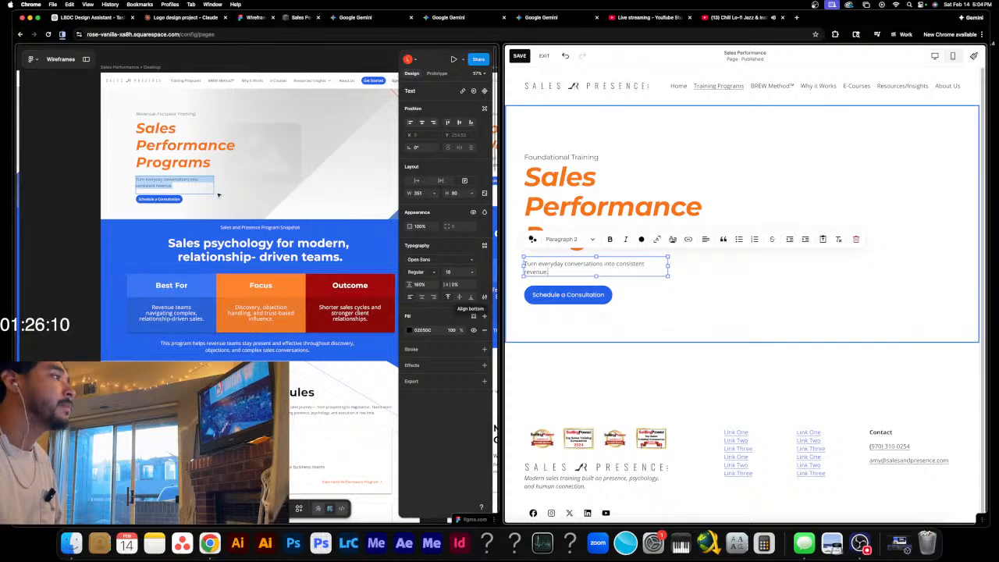
- Replace the small line above the hero heading with the wireframe's "Revenue-Focused Training", matching the existing style
click(144, 114)
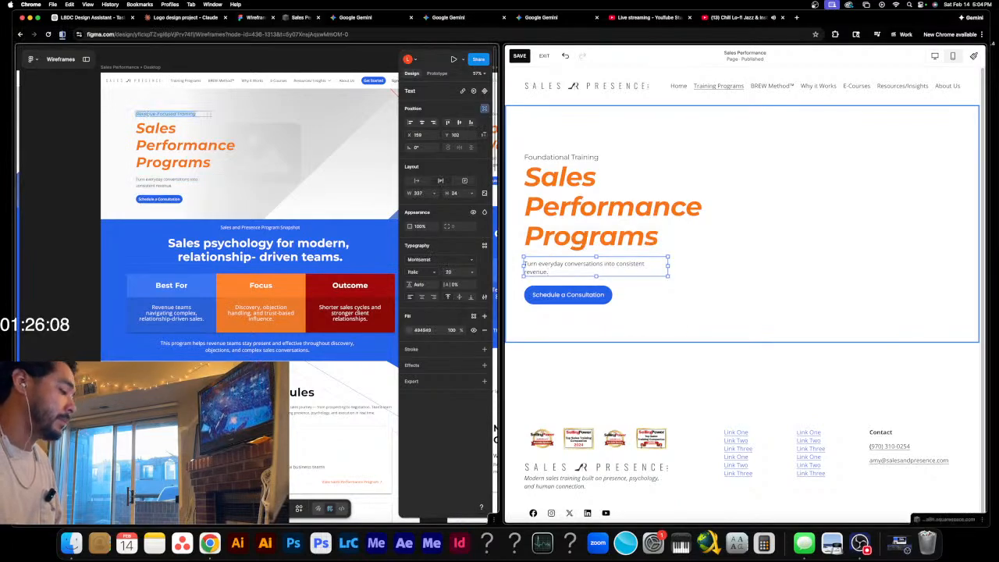
click(553, 157)
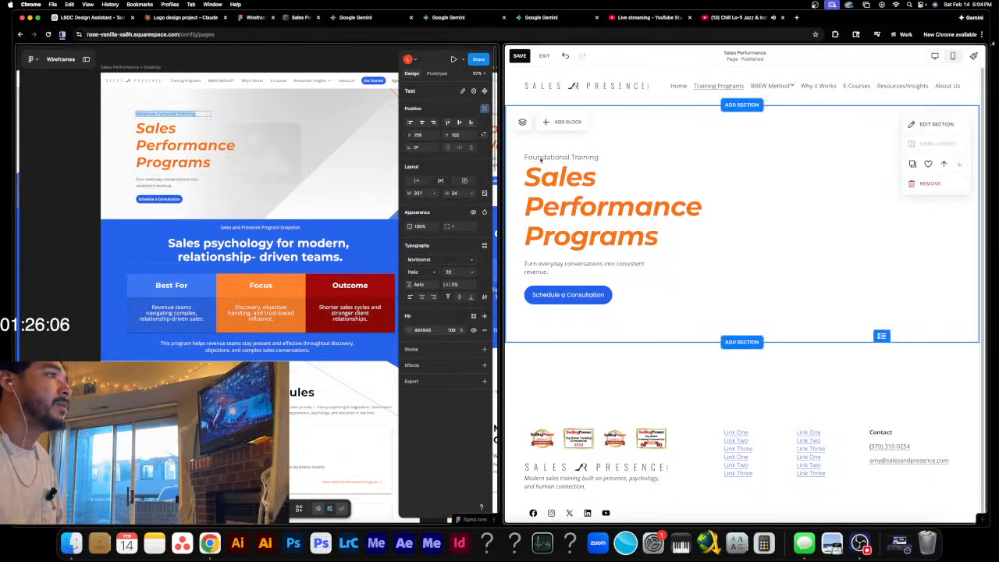
triple_click(552, 157)
right_click(552, 157)
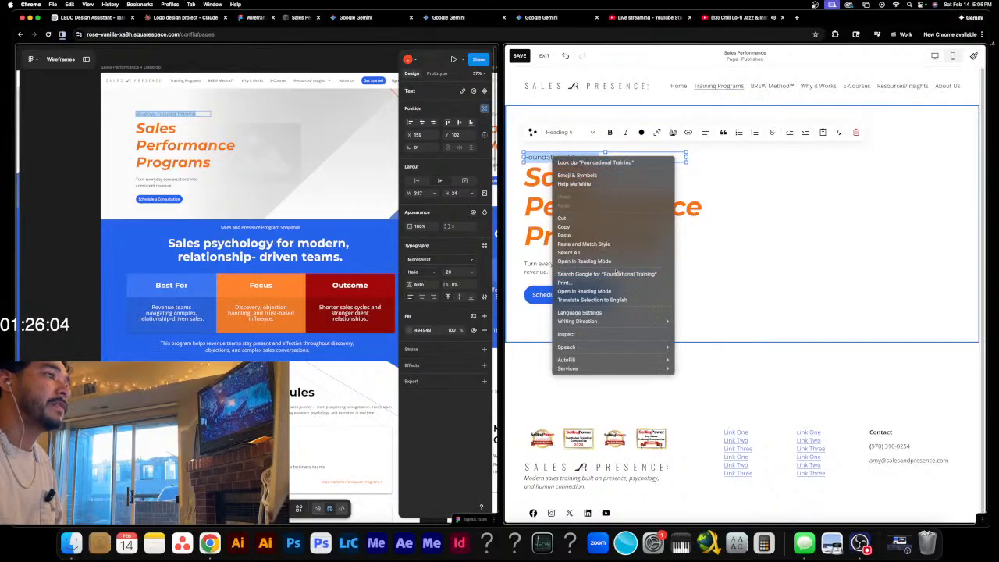
click(617, 244)
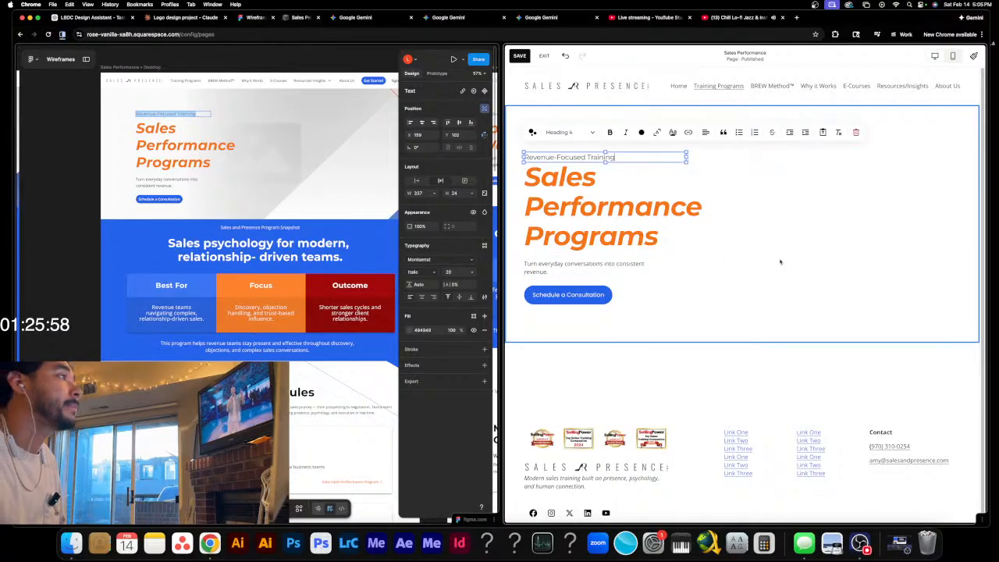
click(732, 272)
- Add the saved blue Program Snapshot section with the Best for, Focus and Outcome cards below the hero
scroll(663, 284, down, 1)
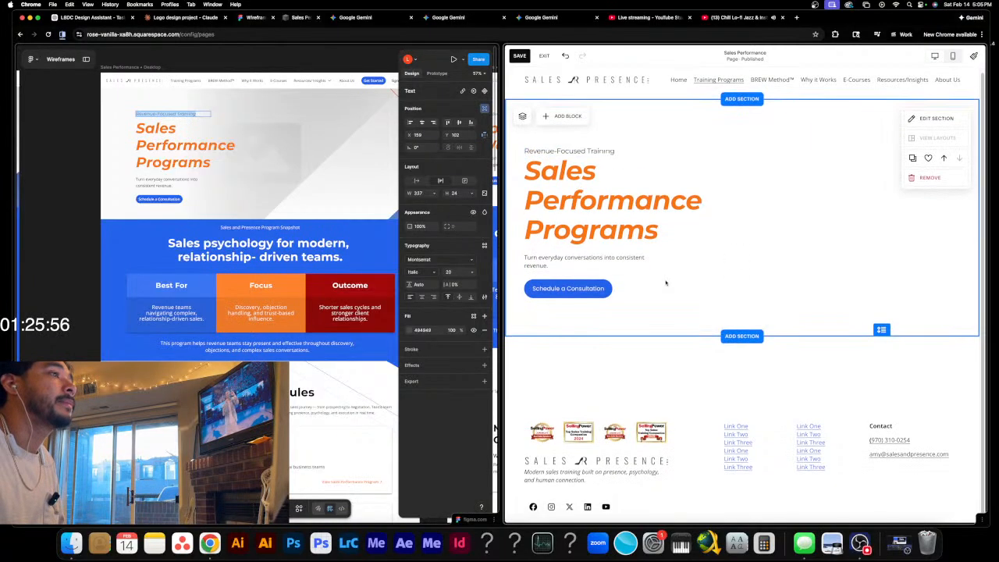
click(743, 336)
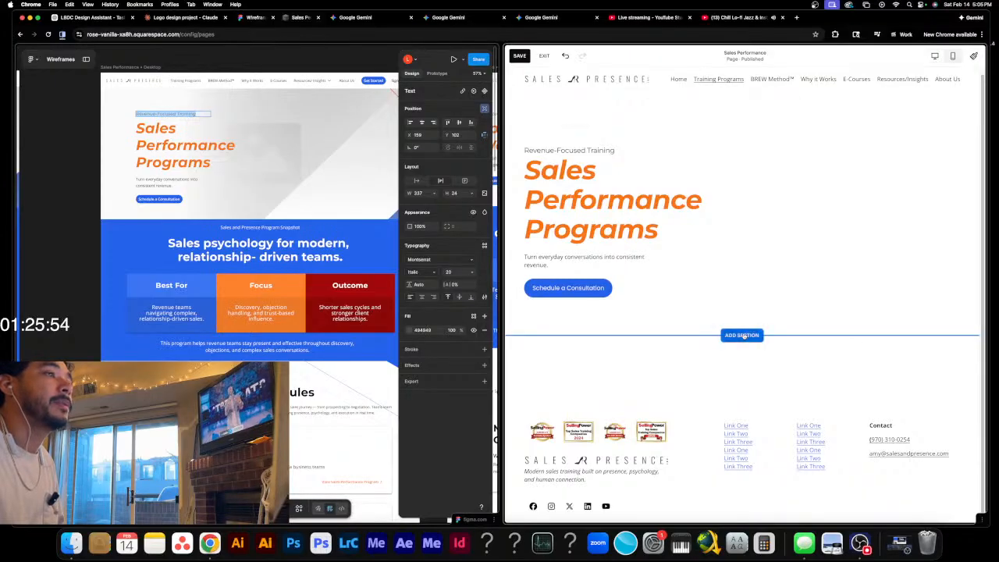
click(742, 335)
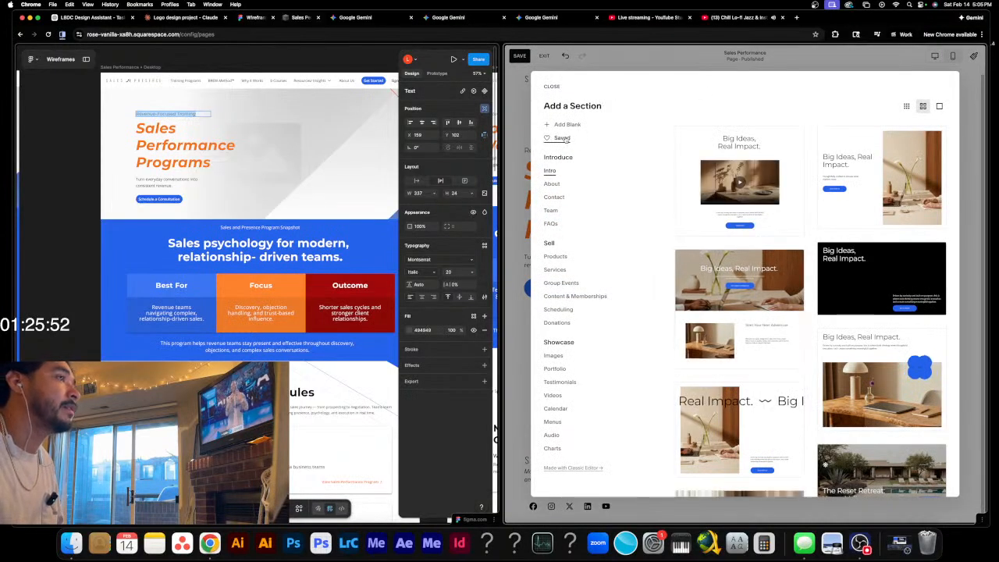
click(562, 137)
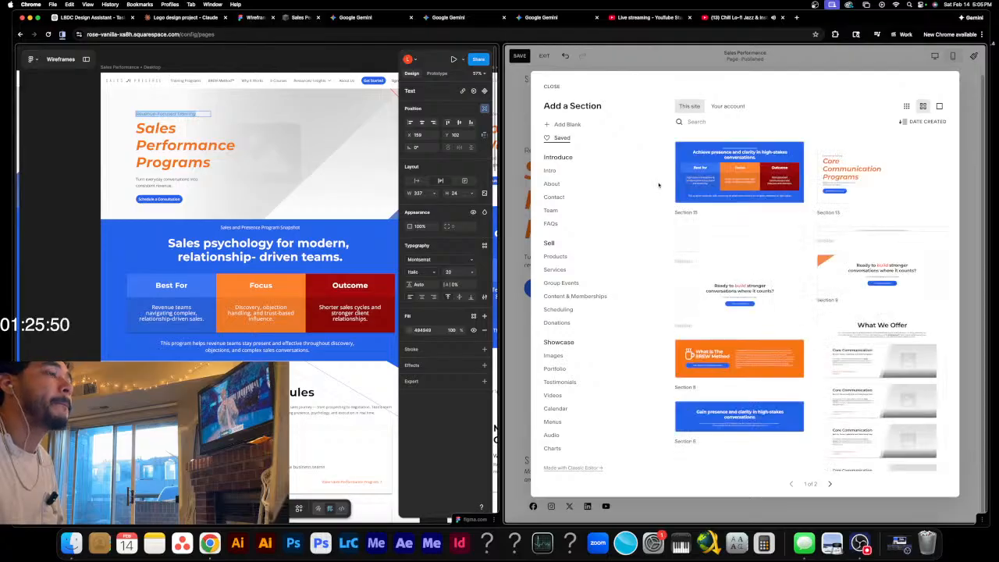
click(755, 181)
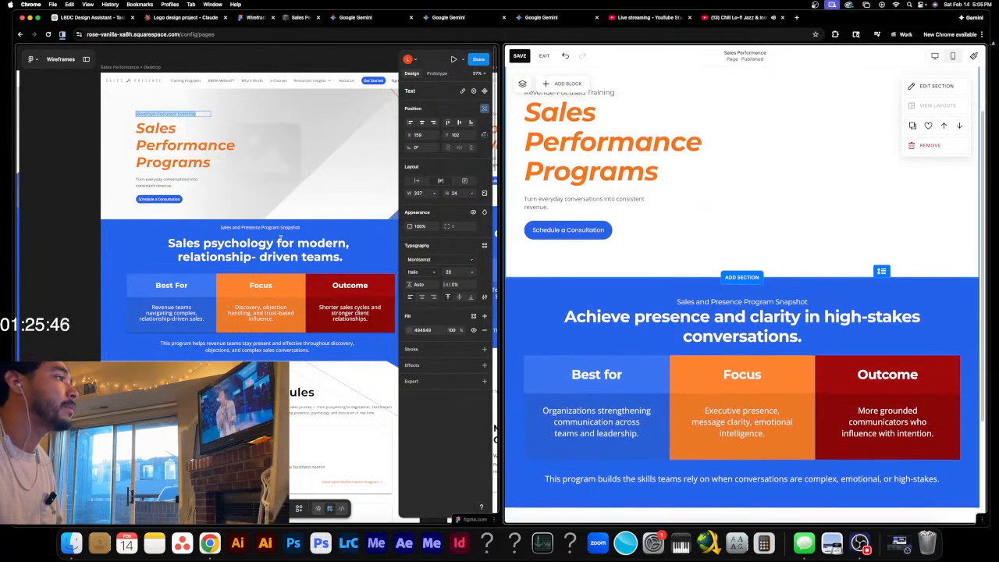
- Replace the Program Snapshot heading with the wireframe's "Sales psychology for modern, relationship-driven teams."
scroll(274, 233, down, 2)
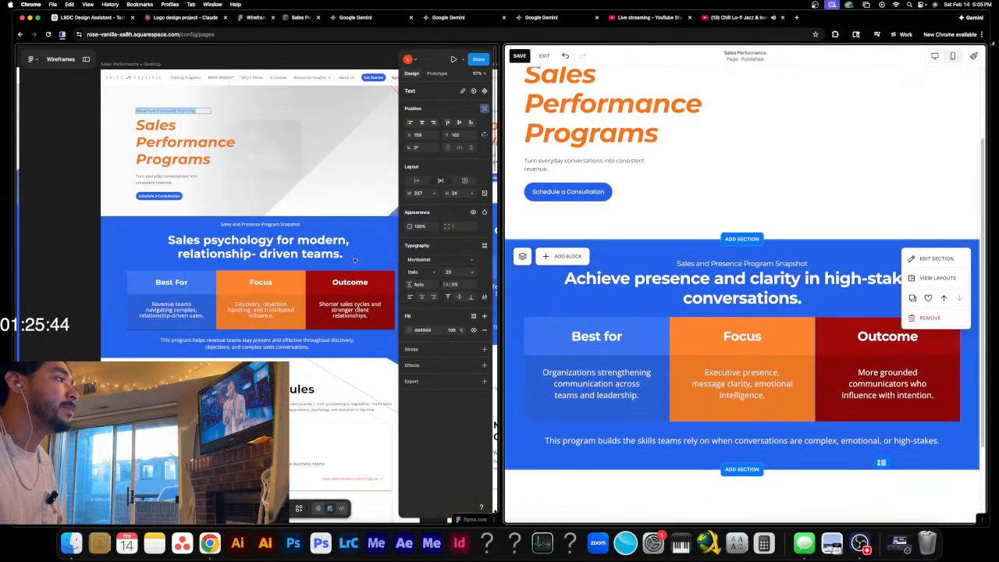
click(283, 235)
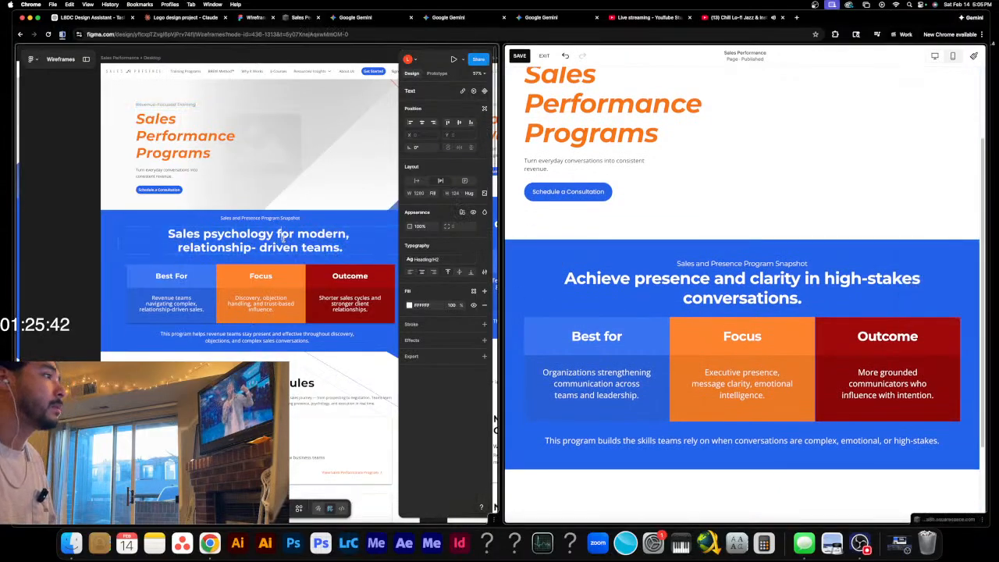
triple_click(713, 283)
key(super+v)
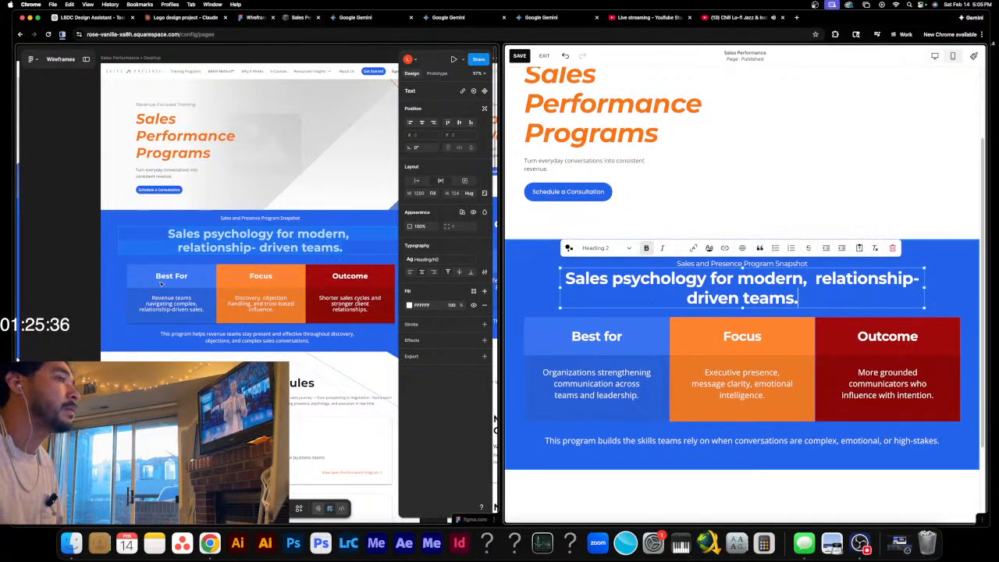
- Replace the Best for card's description with the wireframe's "Revenue teams navigating complex, relationship-driven sales."
click(158, 308)
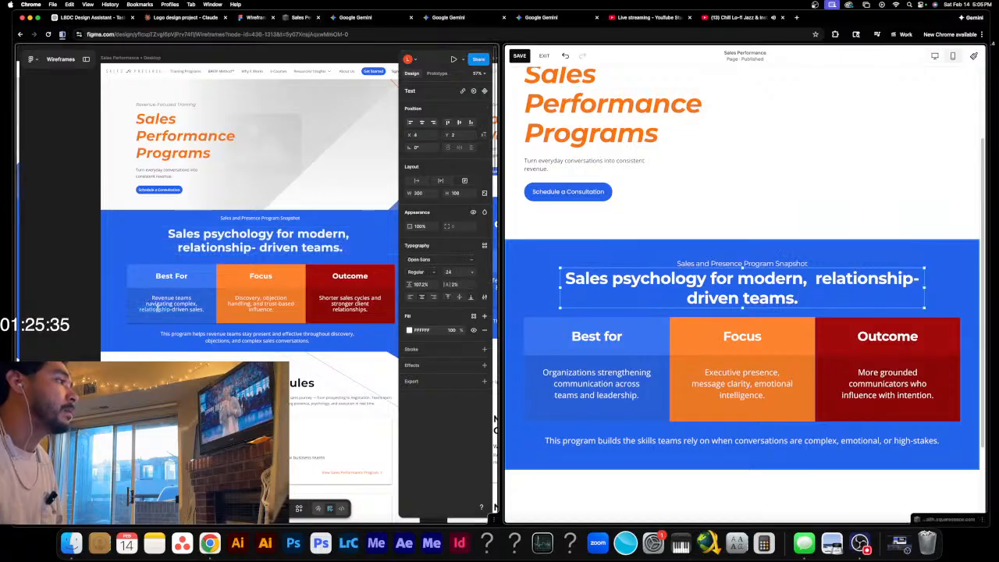
click(561, 371)
triple_click(621, 383)
text(Revenue teams navigating complex, relationship-driven sales.)
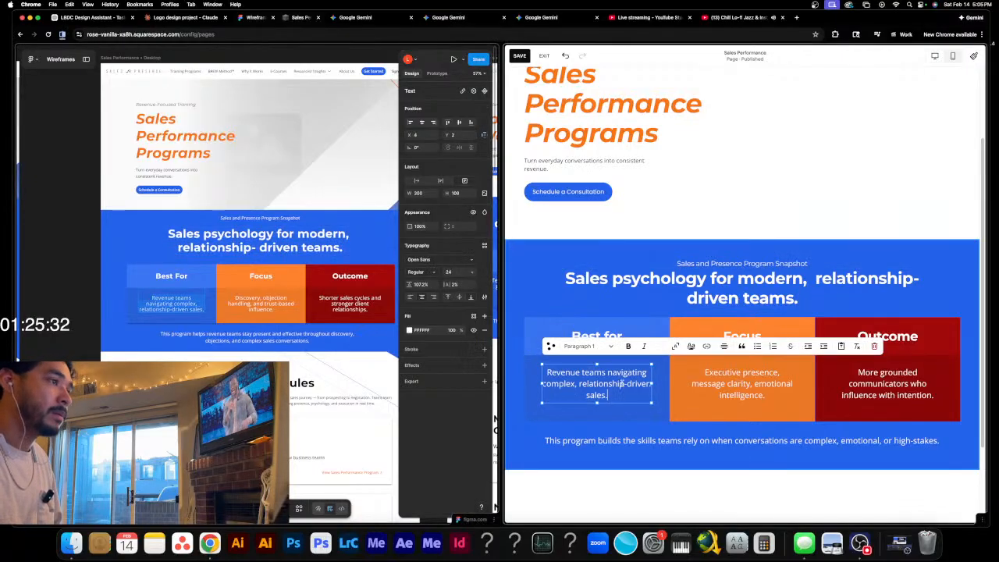
- Replace the Focus card's description with the wireframe's "Discovery, objection handling, and trust-based influence."
click(254, 305)
key(super+c)
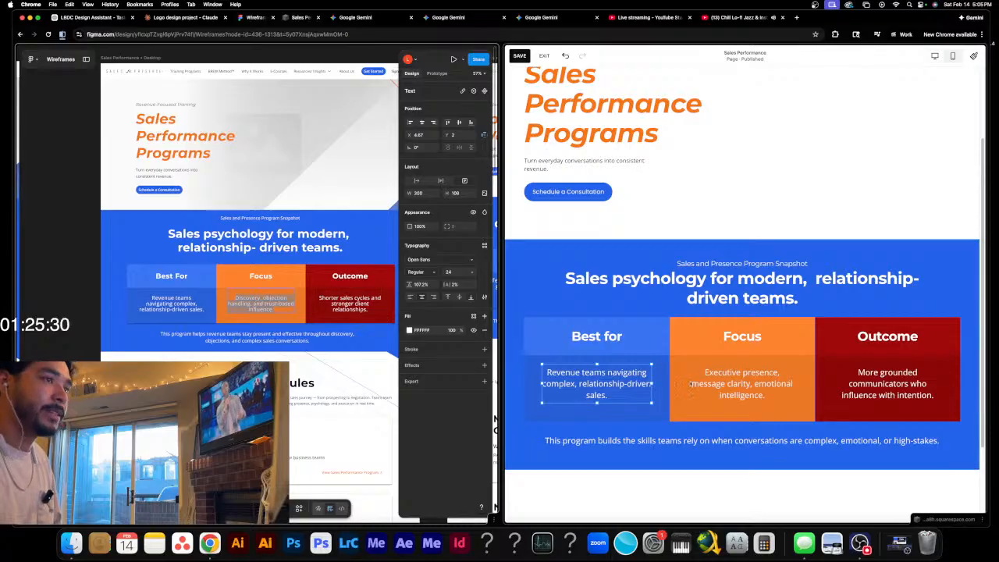
click(741, 384)
triple_click(741, 383)
key(super+v)
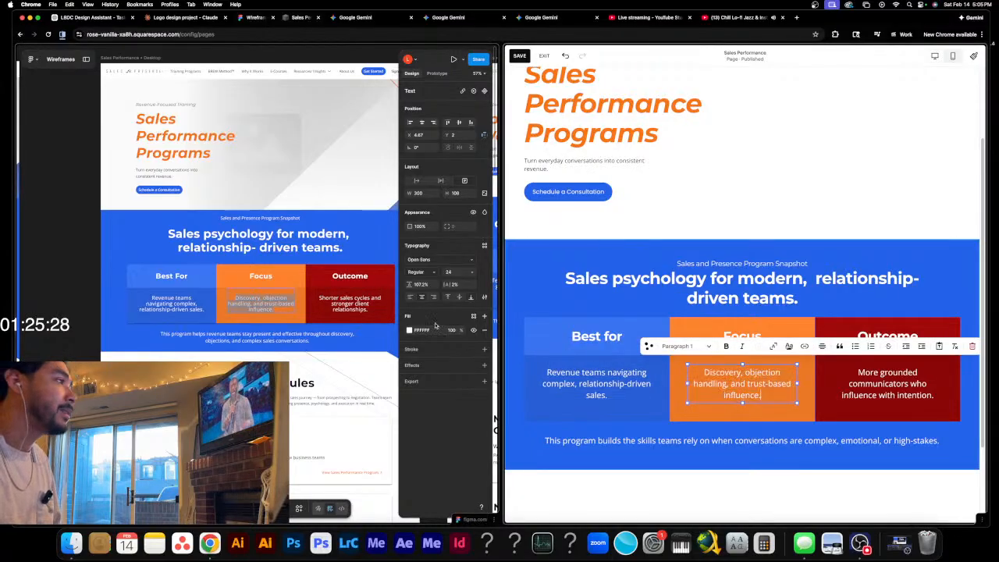
- Replace the Outcome card's description with the wireframe's "Shorter sales cycles and stronger client relationships."
click(344, 302)
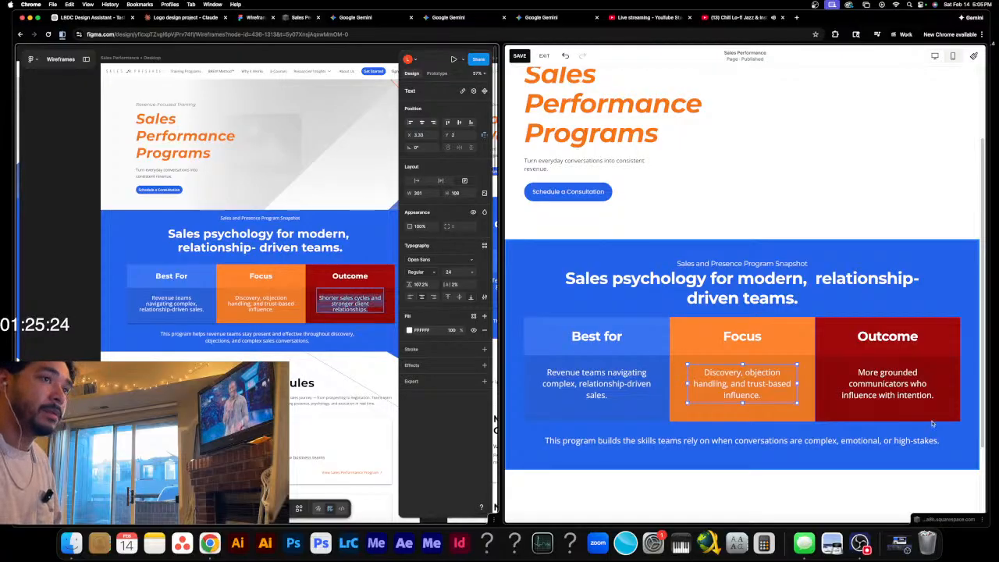
click(897, 391)
triple_click(899, 395)
key(super+v)
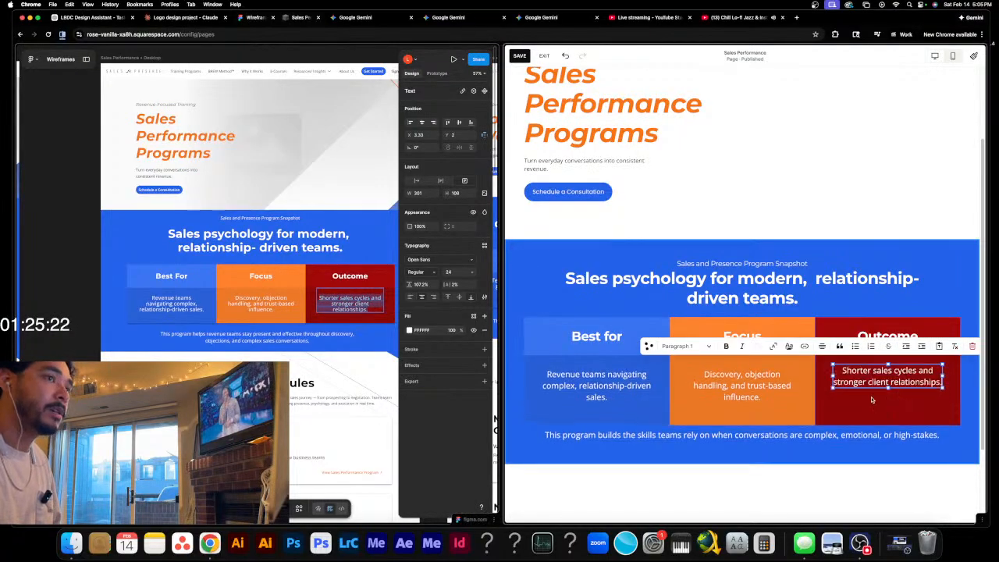
- Replace the Program Snapshot's closing line with the wireframe's "This program helps revenue teams stay present and effective throughout discovery, objections, and complex sales conversations."
click(281, 342)
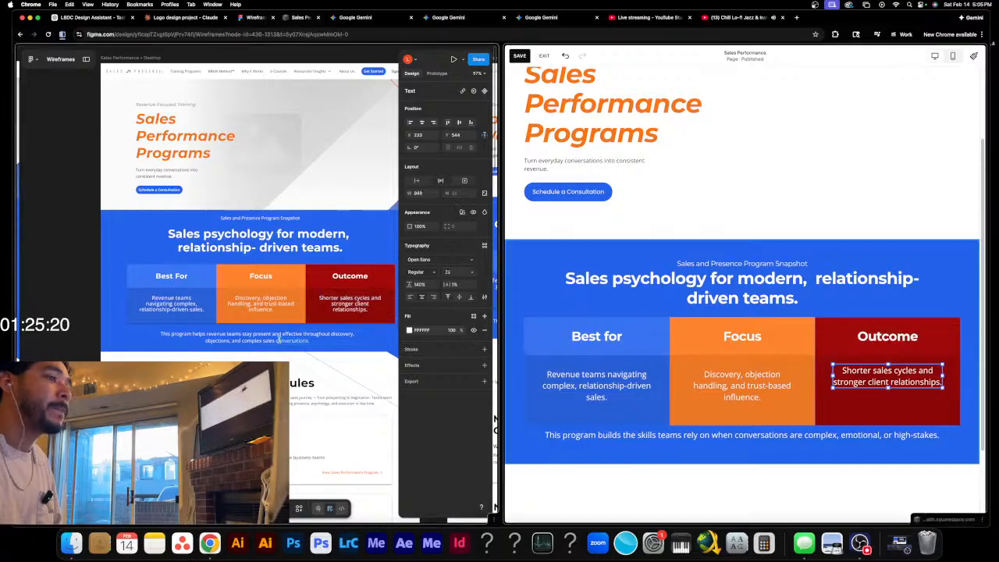
click(704, 451)
triple_click(704, 450)
key(super+v)
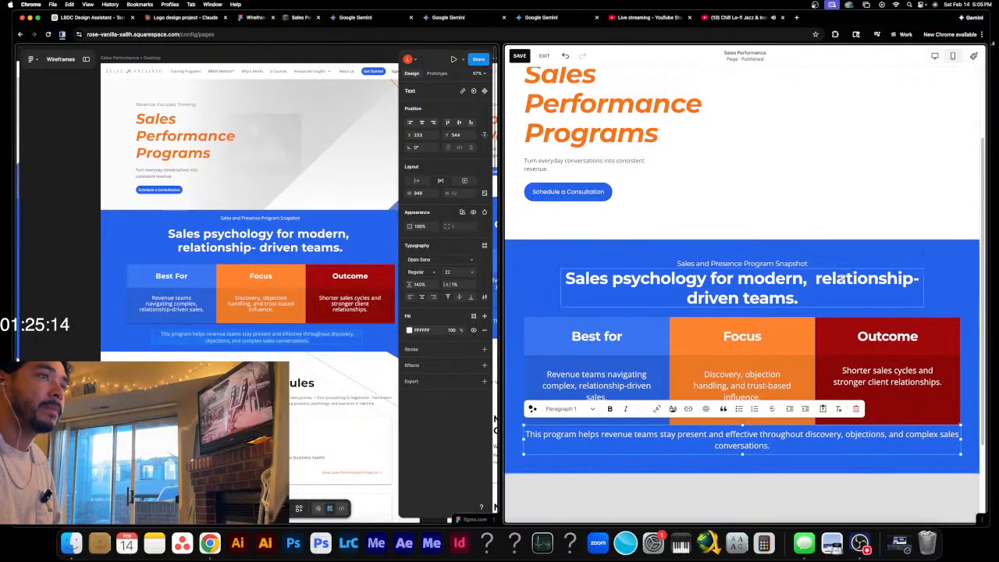
click(856, 225)
- Check the wireframe's Program Modules section, then save the Sales Performance page and exit its editor
scroll(805, 407, down, 3)
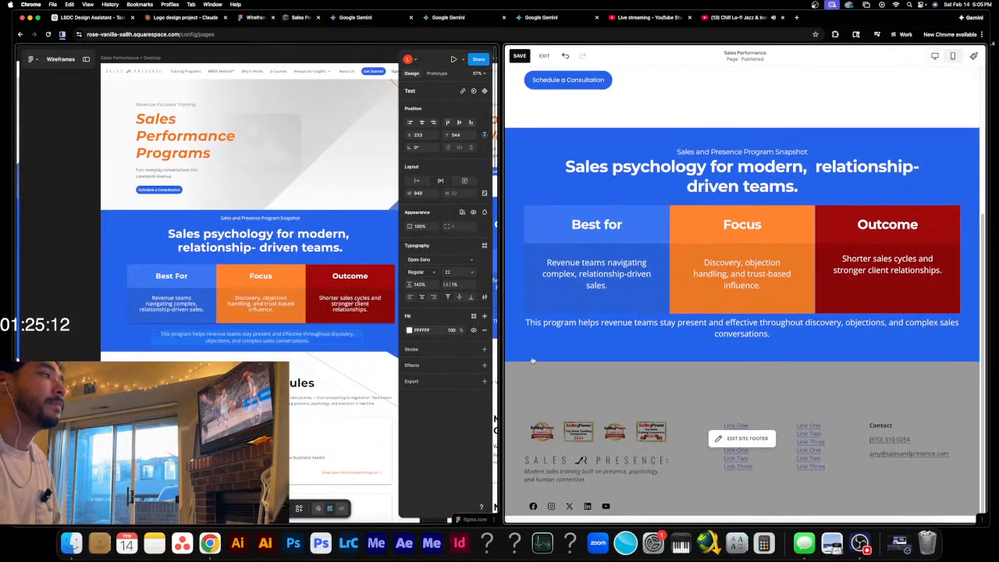
scroll(325, 377, down, 5)
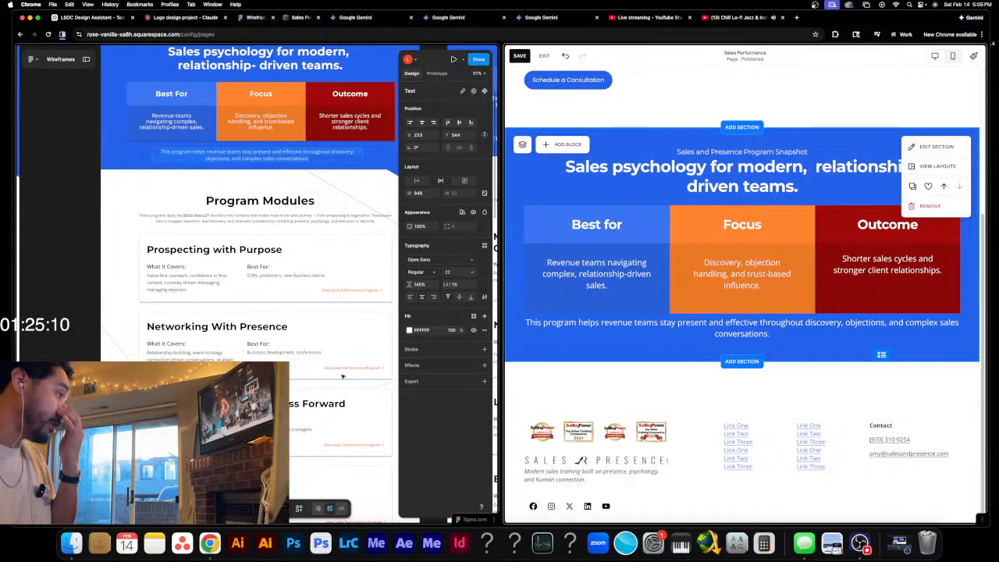
scroll(342, 376, down, 6)
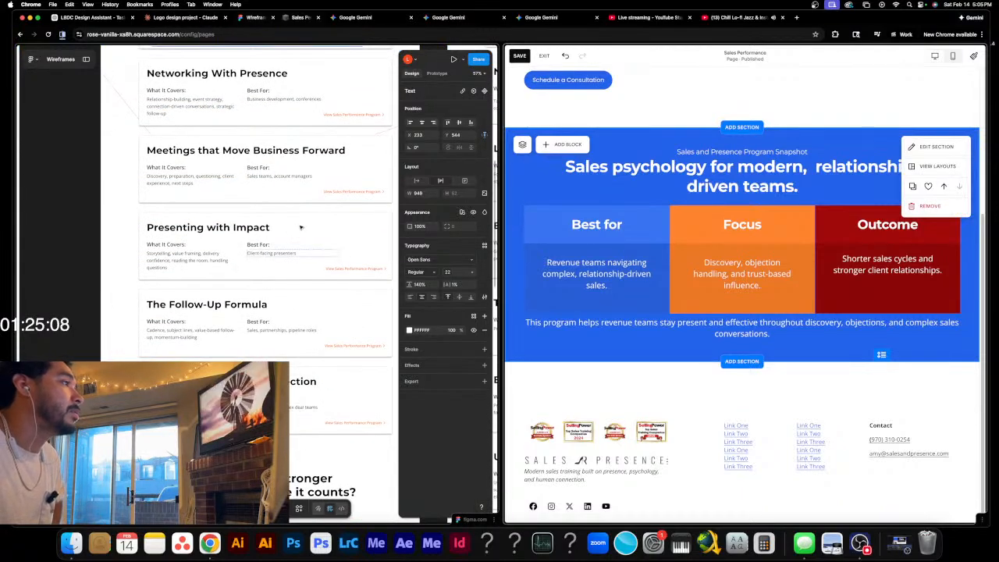
scroll(301, 227, up, 3)
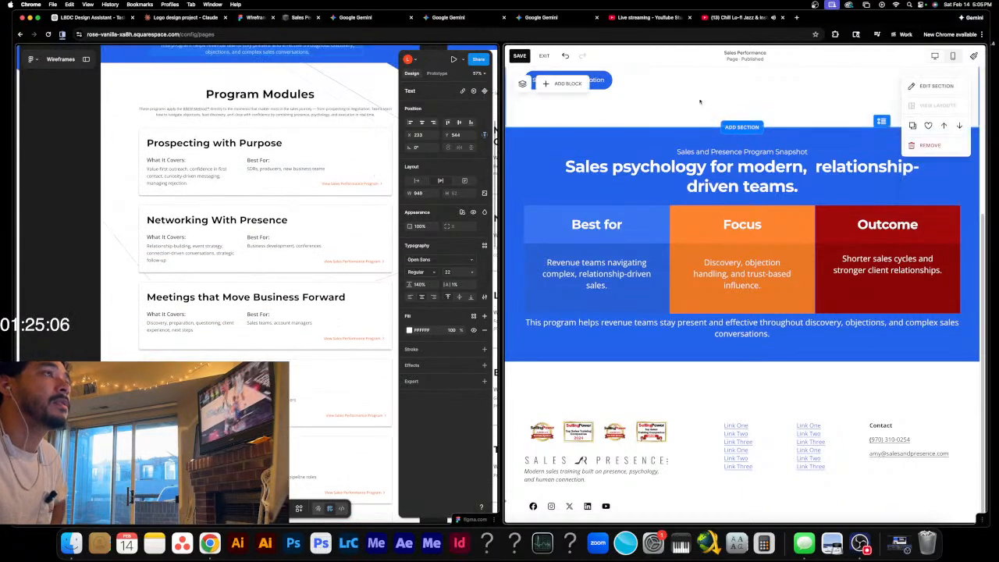
scroll(628, 166, up, 5)
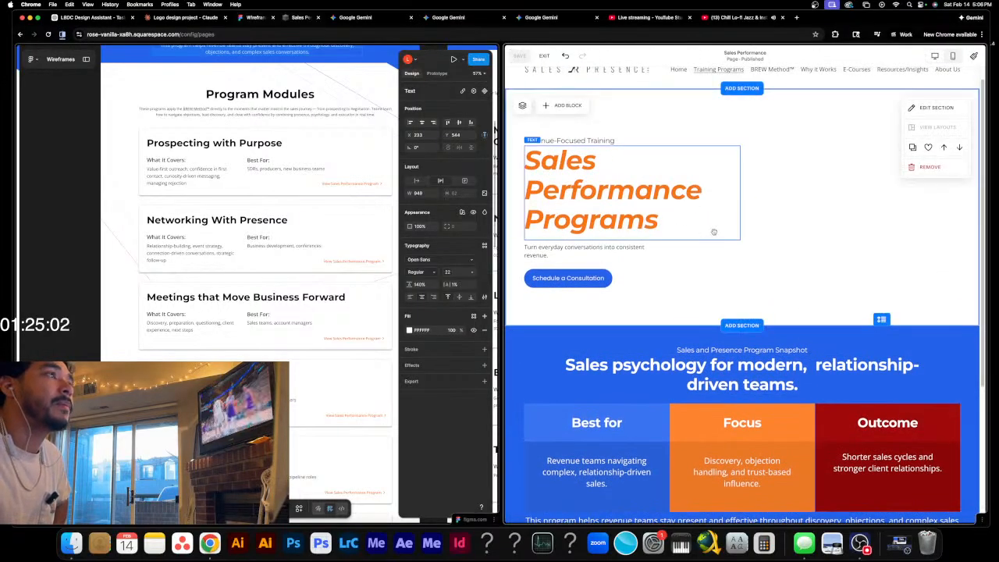
click(544, 56)
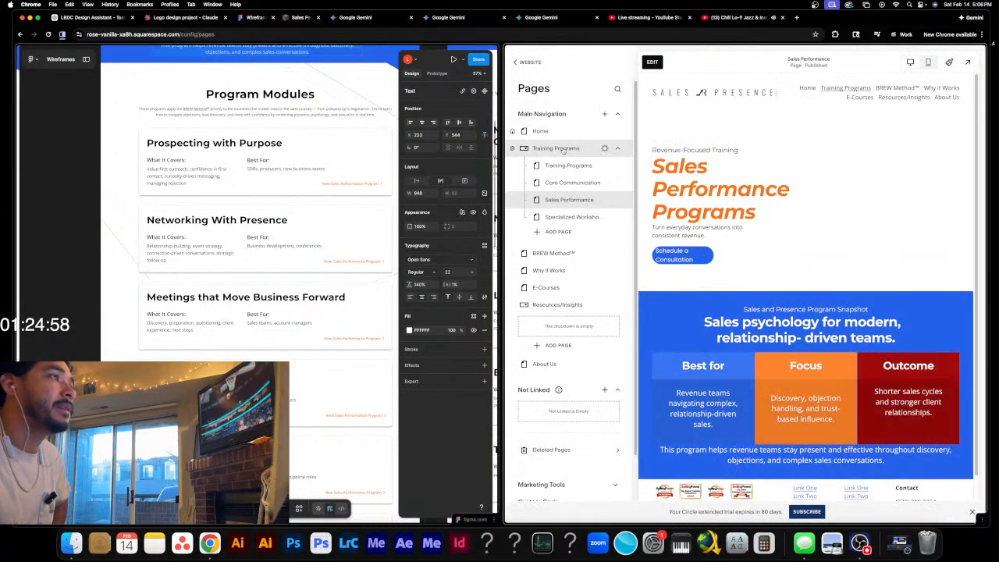
- Open the Training Programs page and examine its program cards against the wireframe's Program Modules layout
click(571, 166)
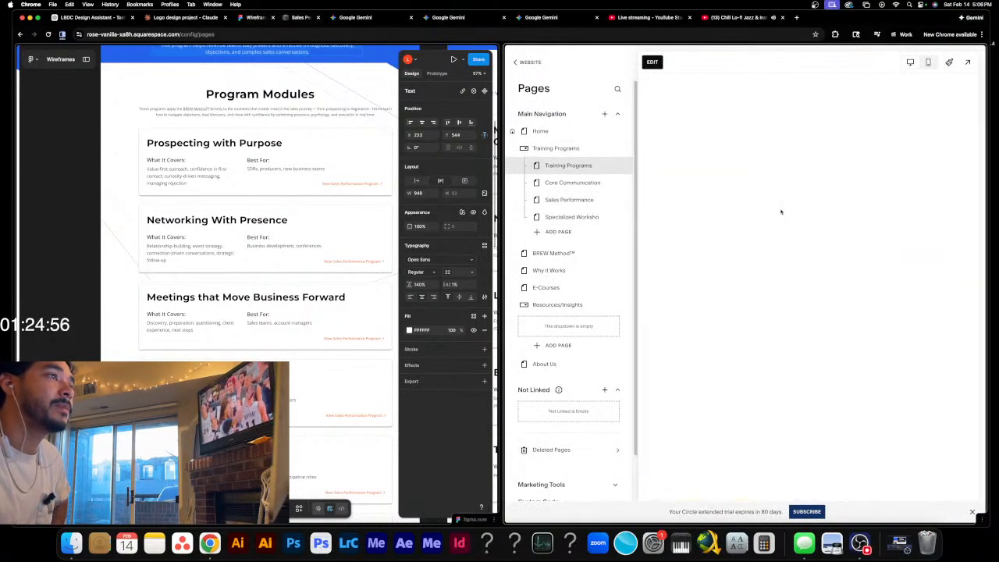
scroll(755, 232, down, 10)
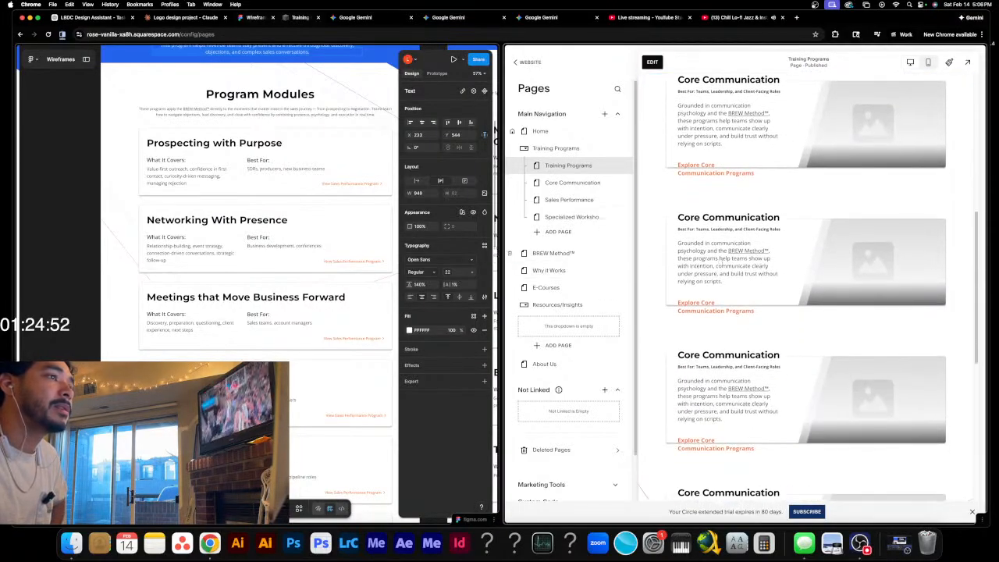
scroll(781, 312, down, 3)
scroll(779, 318, up, 6)
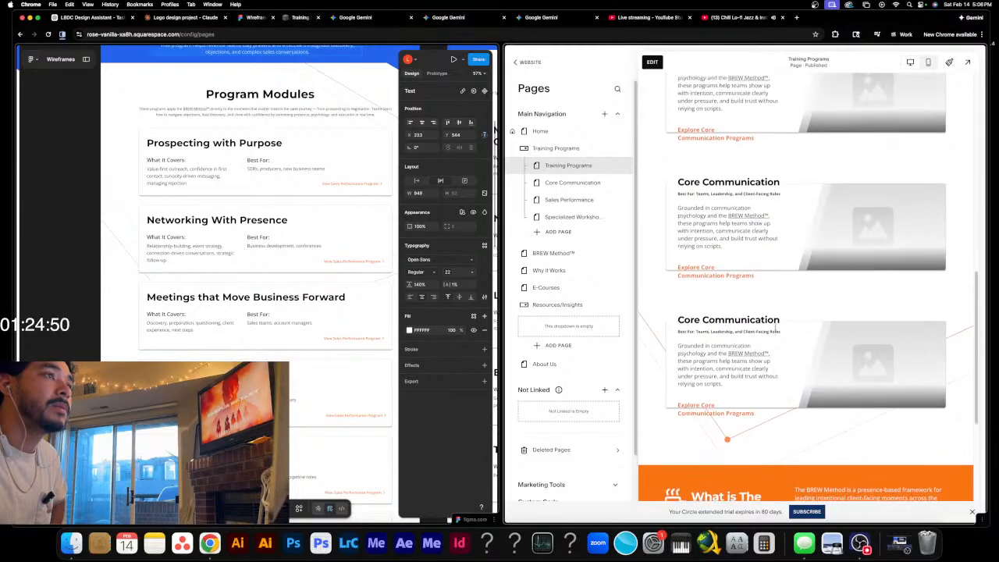
scroll(767, 324, down, 3)
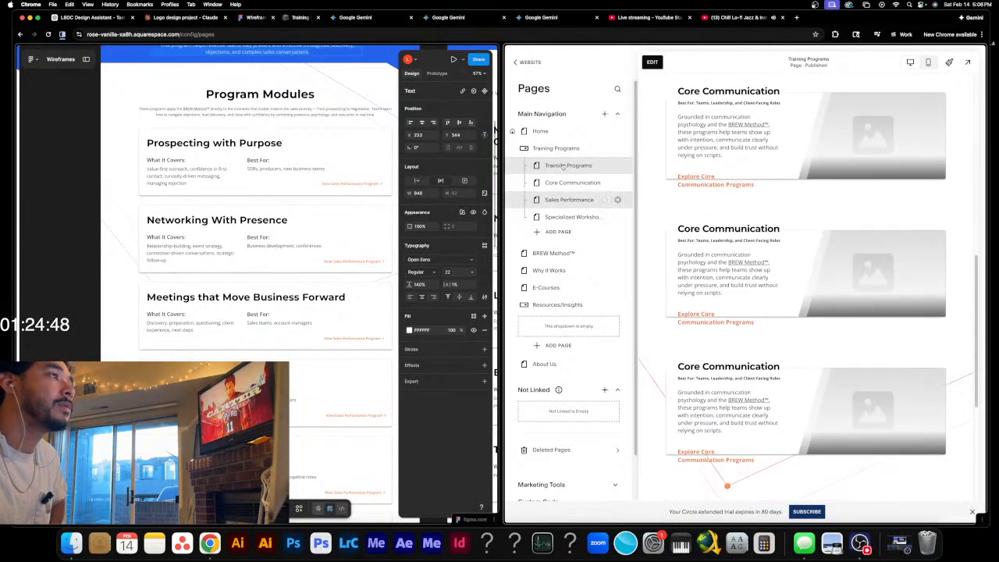
- Open the Core Communication page with a wider site pane and examine its Program Snapshot and Program Modules sections
click(572, 184)
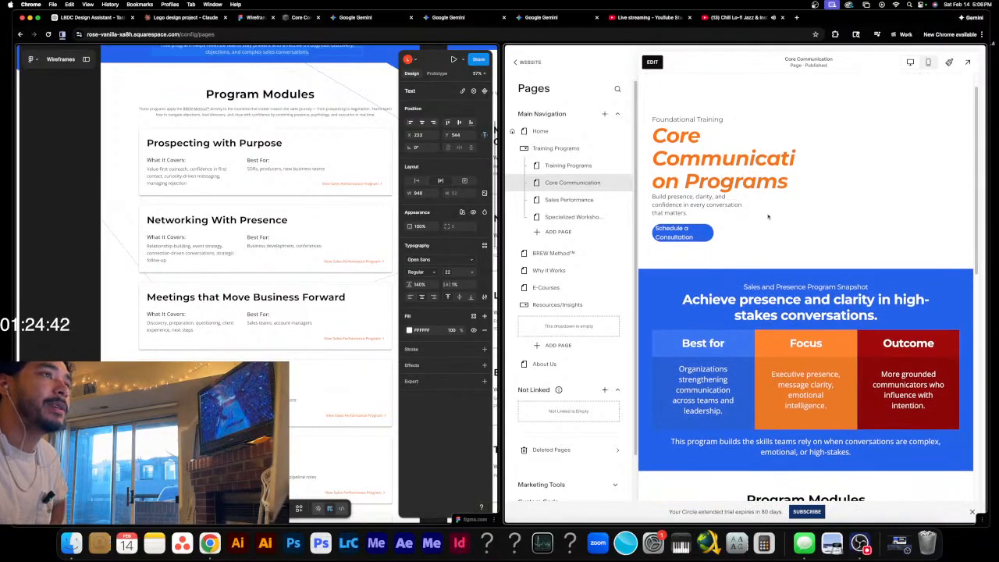
scroll(767, 217, down, 5)
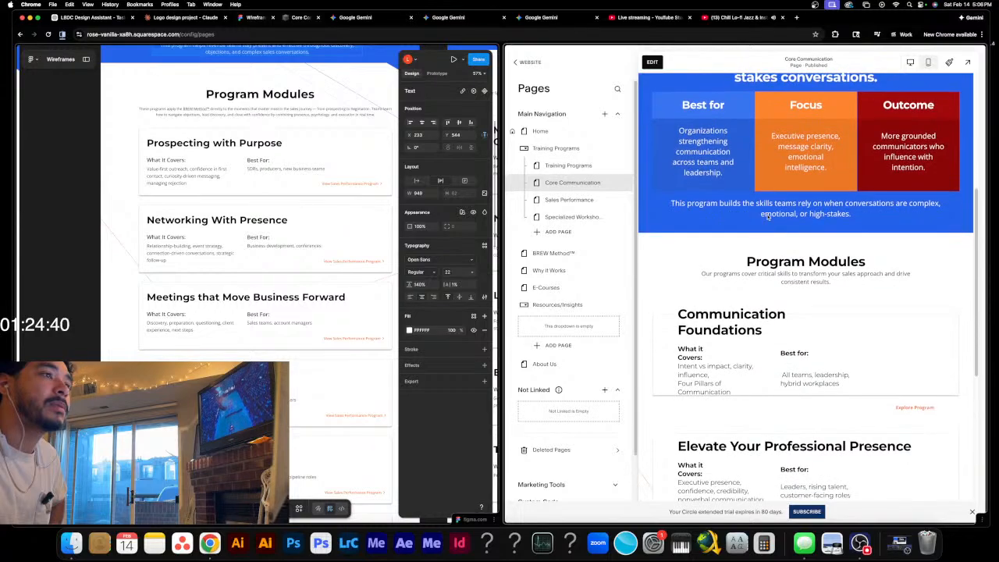
scroll(768, 217, down, 2)
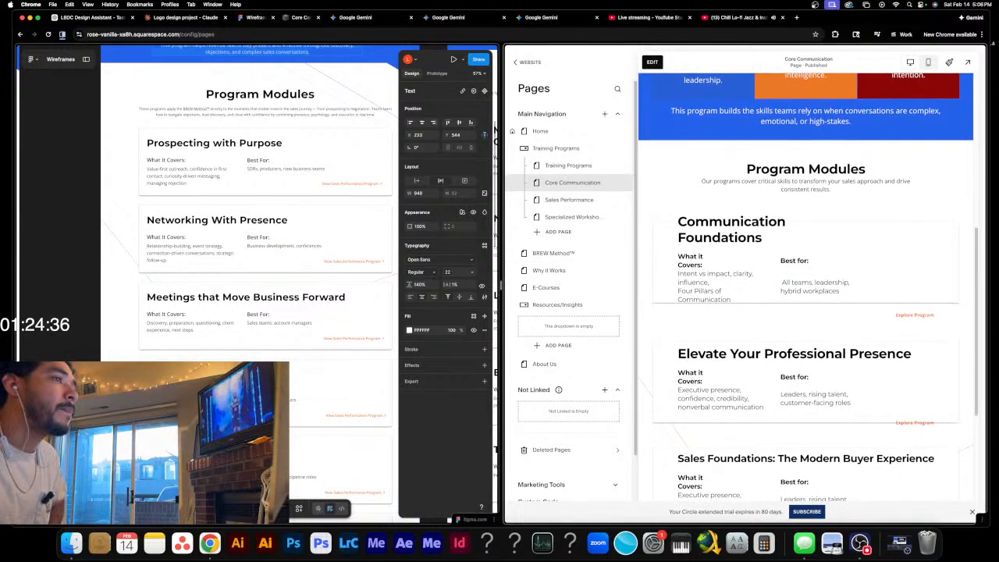
drag(482, 286, 424, 282)
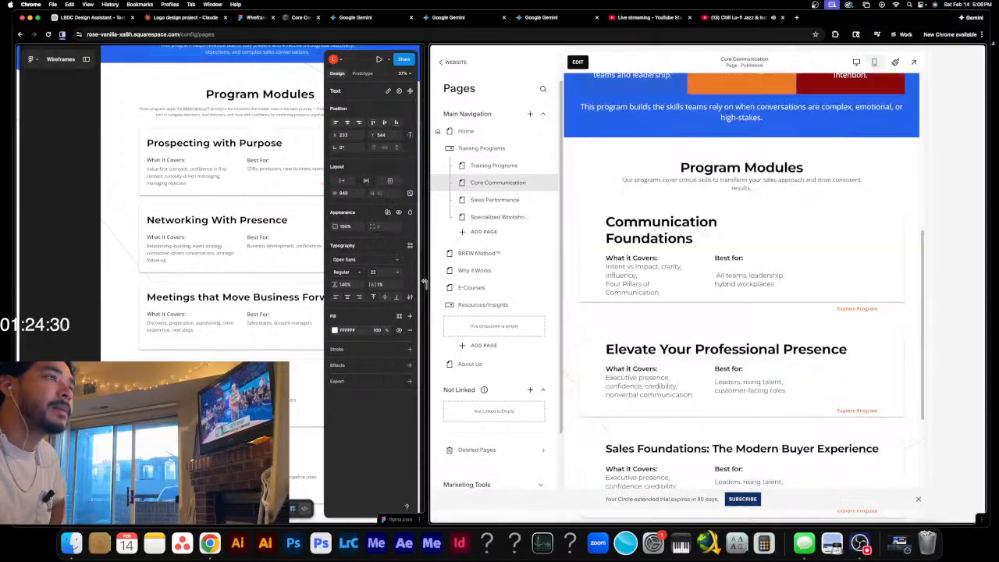
scroll(790, 241, up, 3)
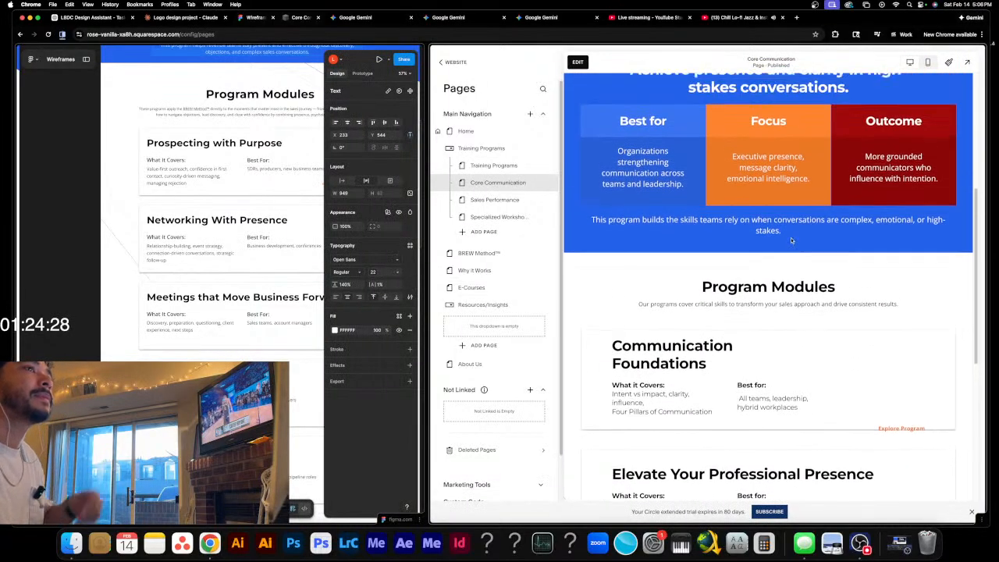
scroll(790, 240, up, 2)
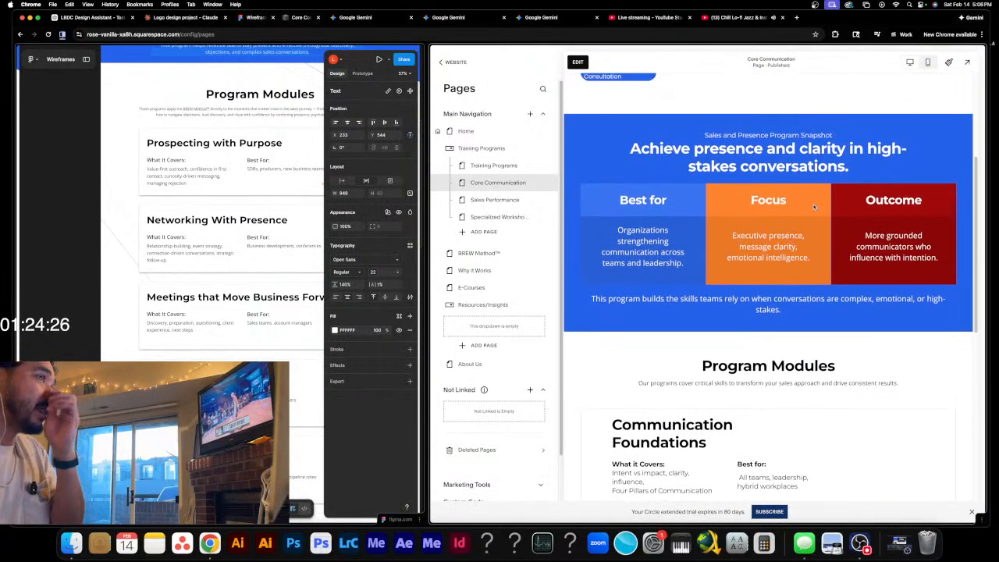
scroll(814, 207, up, 5)
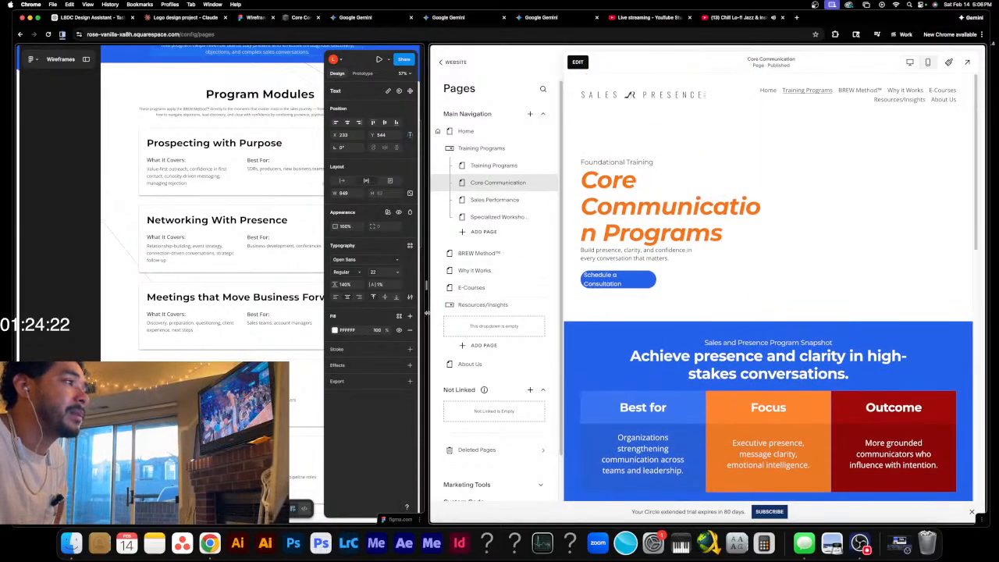
- Switch the Core Communication preview to mobile view and examine how its sections stack down to the footer badges
drag(427, 312, 402, 312)
click(926, 63)
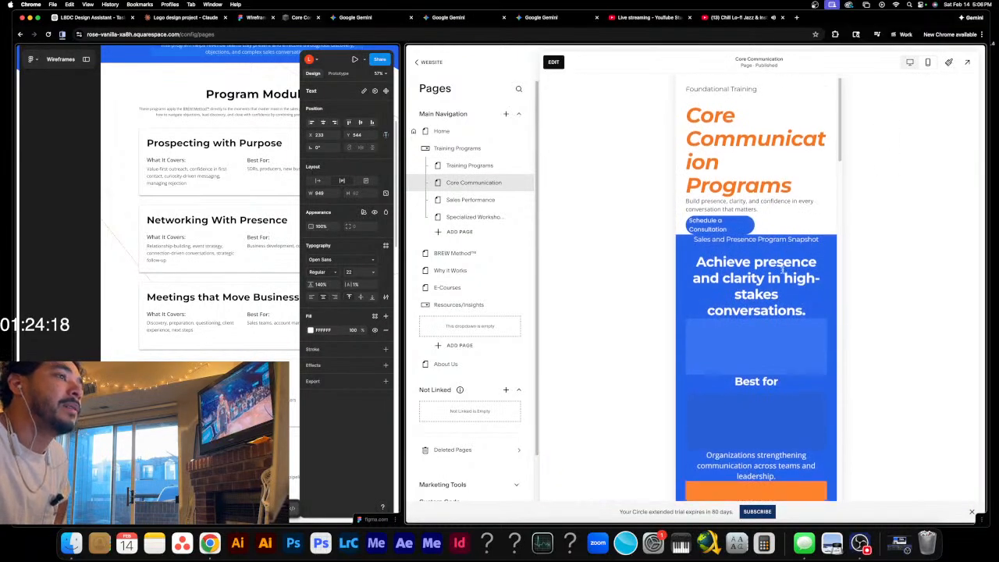
scroll(761, 315, down, 5)
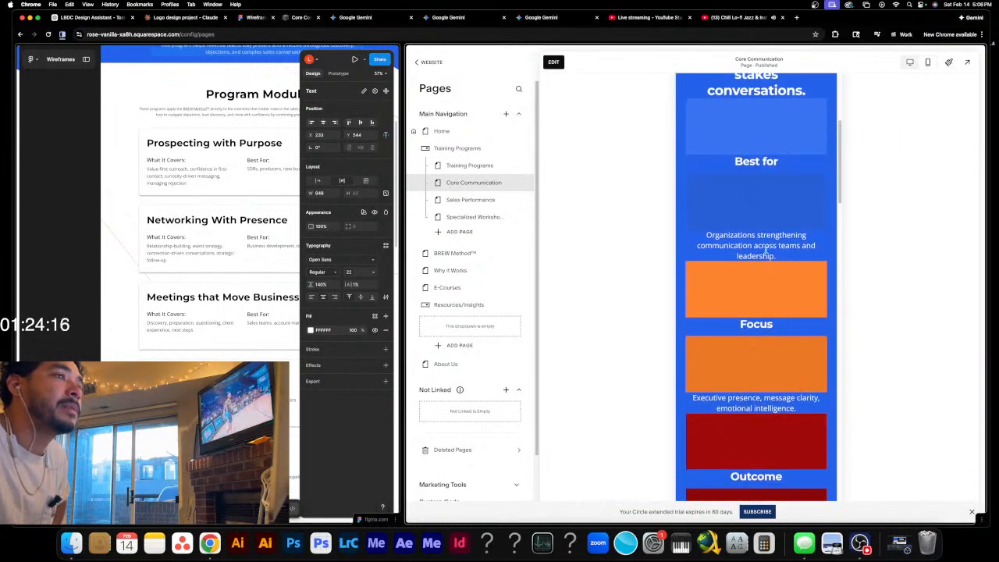
scroll(790, 269, down, 9)
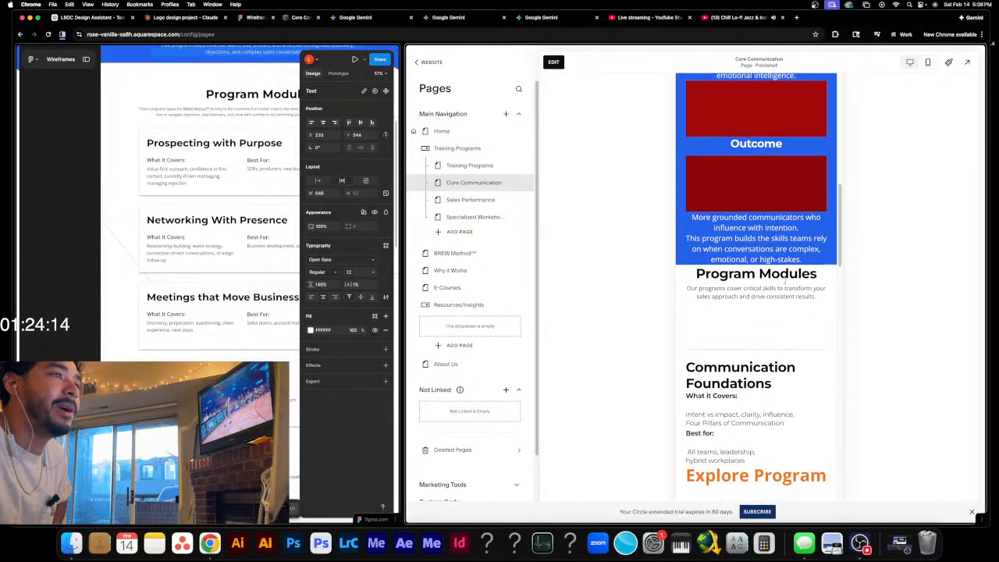
scroll(783, 282, down, 3)
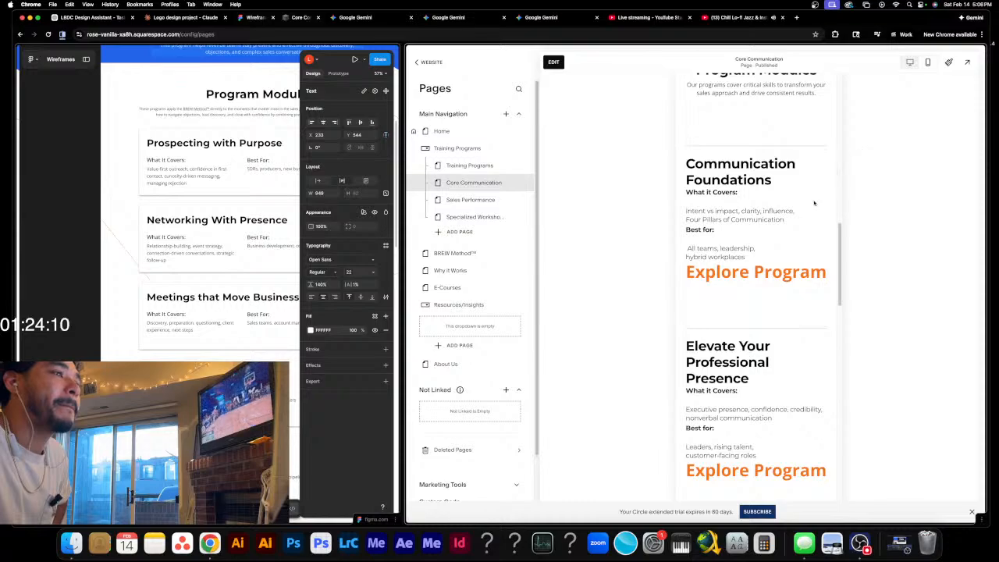
scroll(809, 218, down, 8)
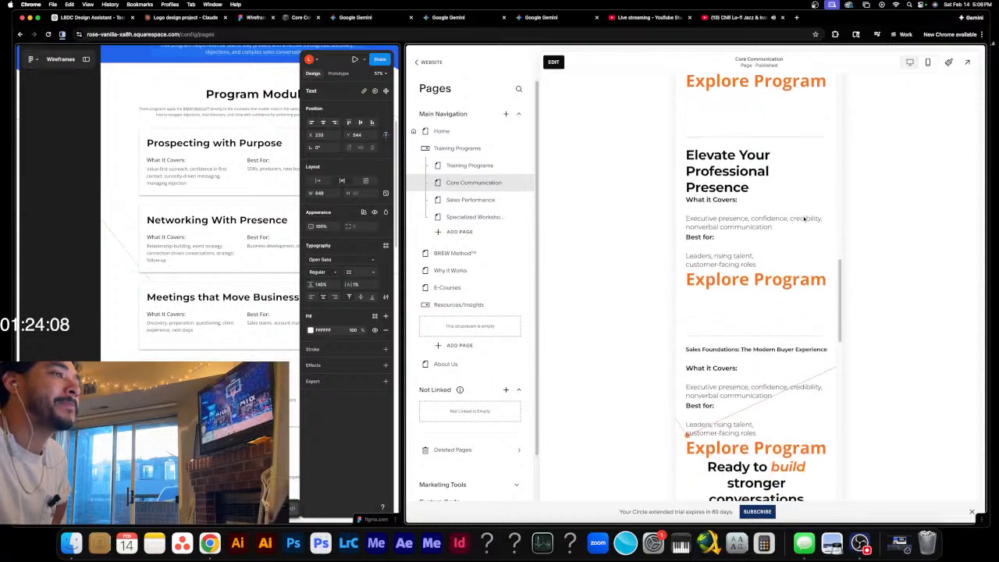
scroll(793, 228, down, 11)
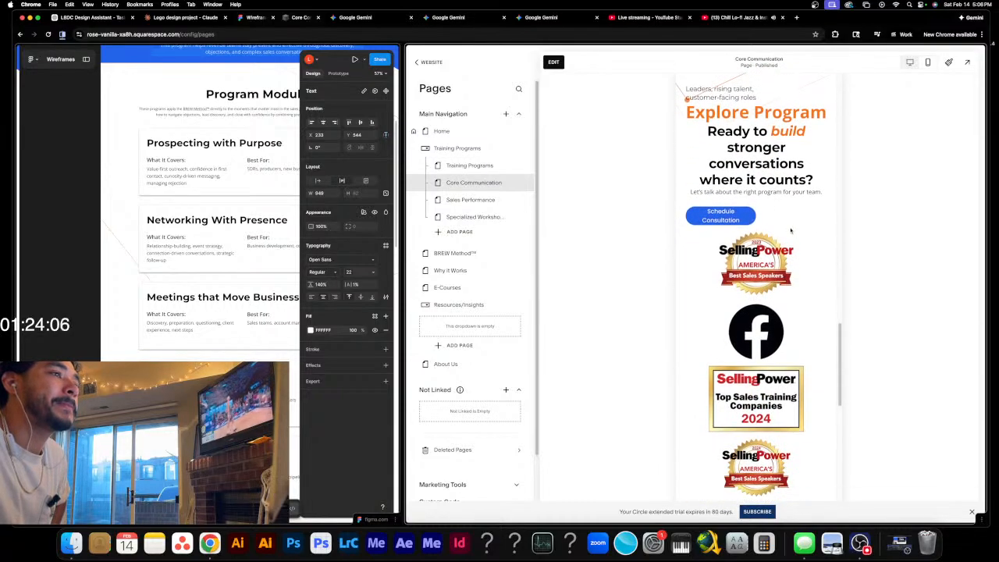
scroll(785, 231, up, 20)
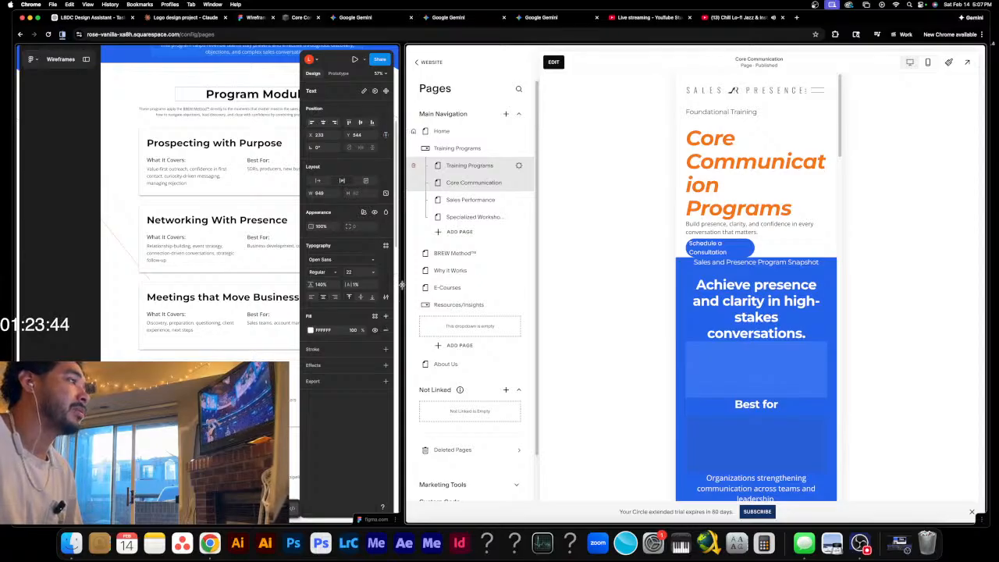
- Give the wireframe pane a little more width and open the Training Programs page for editing in mobile view
drag(401, 285, 429, 287)
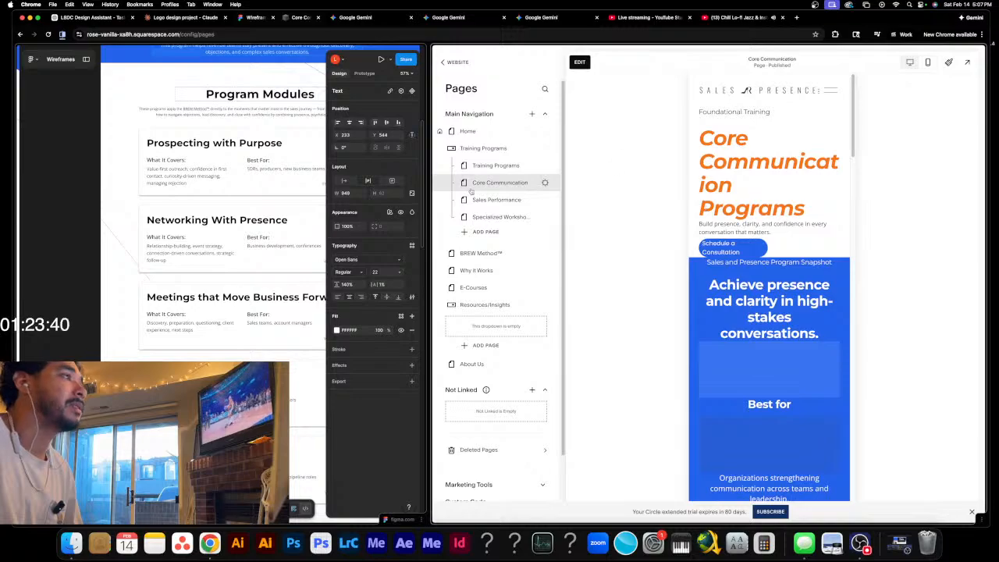
click(487, 166)
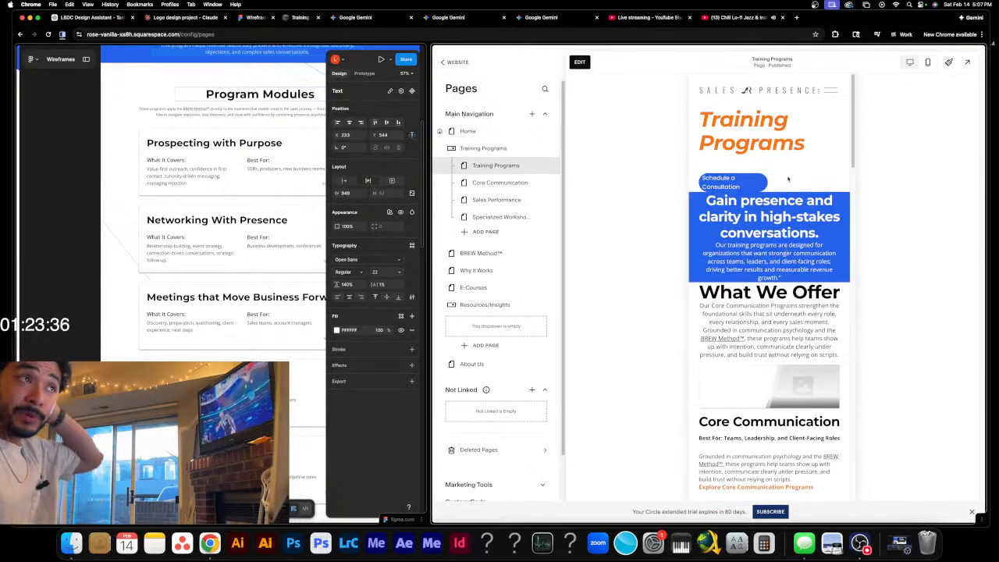
double_click(738, 186)
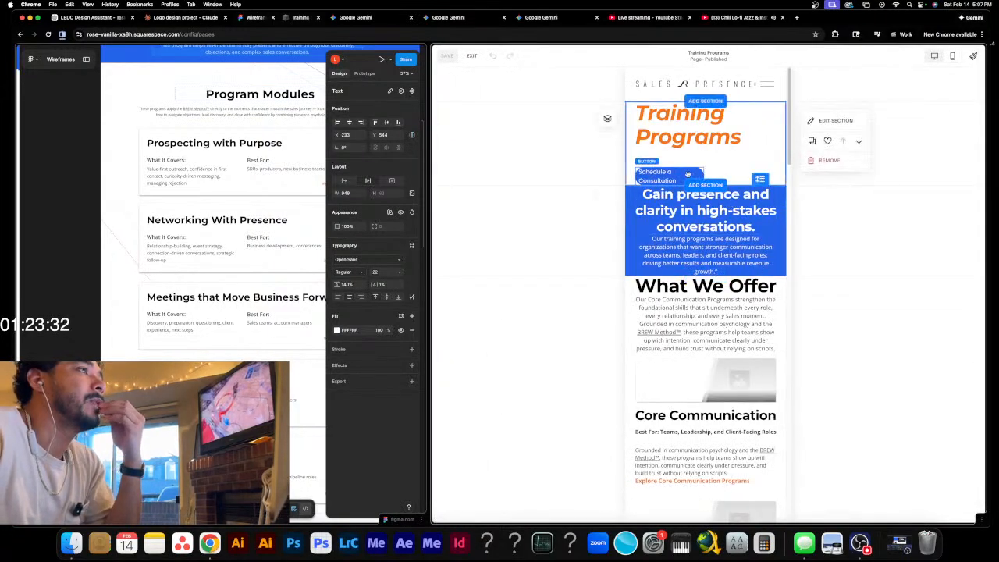
- Set the Schedule a Consultation button's layout to Fit in the Training Programs mobile hero section
click(669, 172)
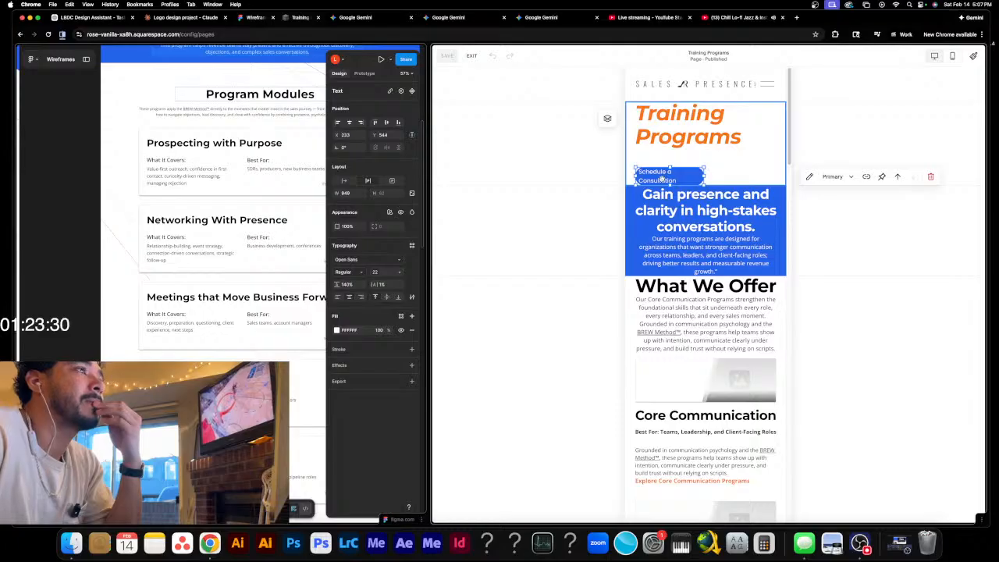
double_click(660, 177)
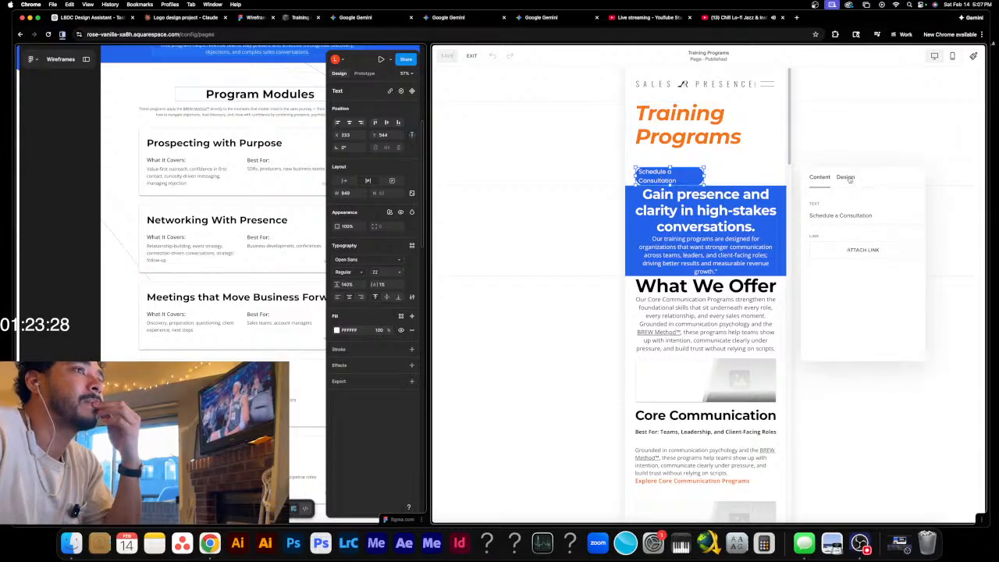
click(846, 177)
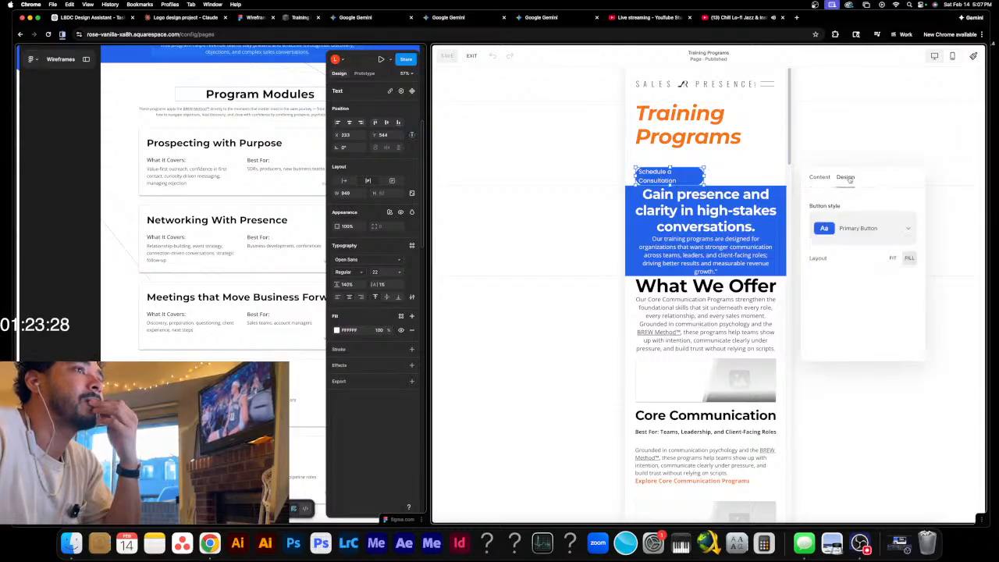
click(893, 259)
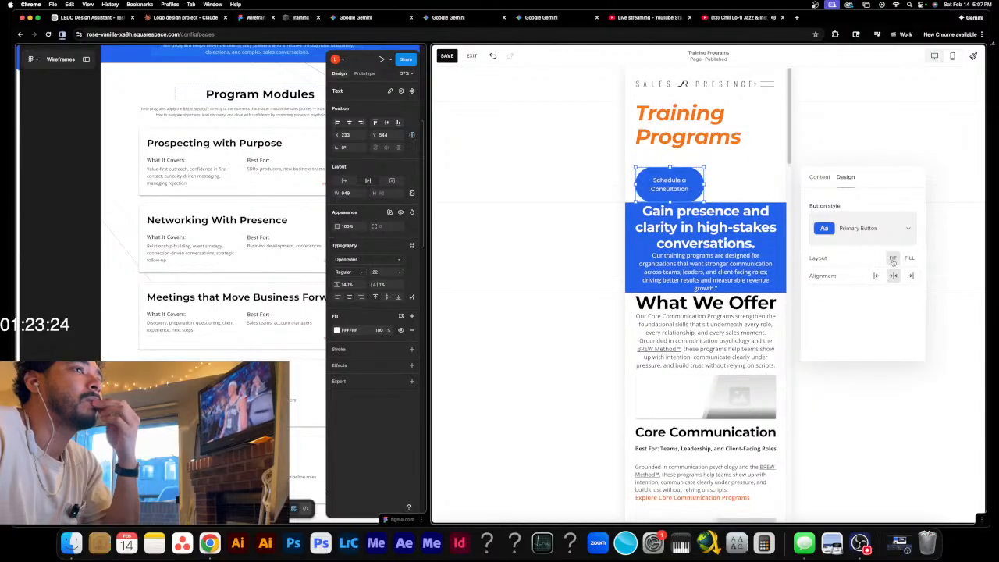
click(768, 250)
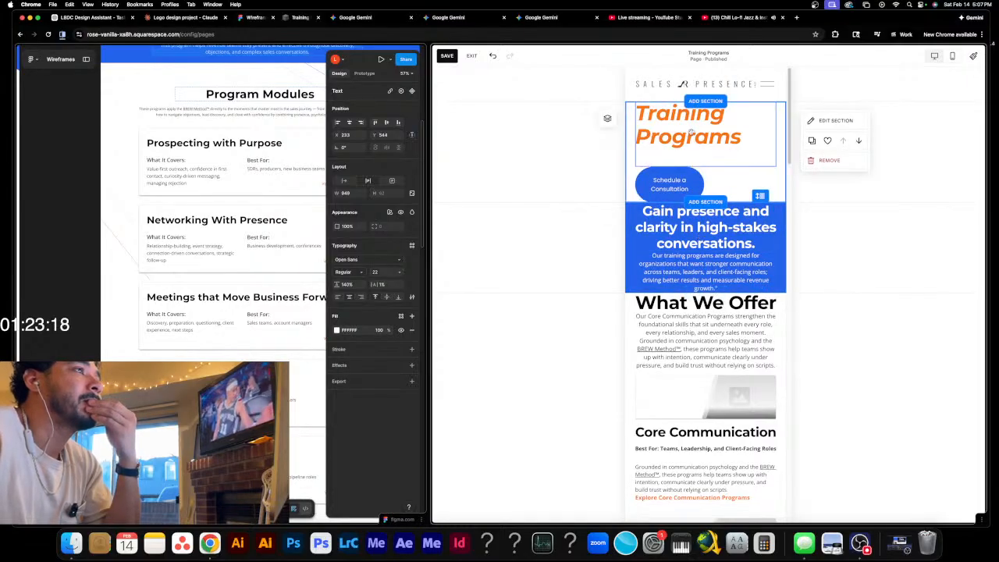
click(665, 156)
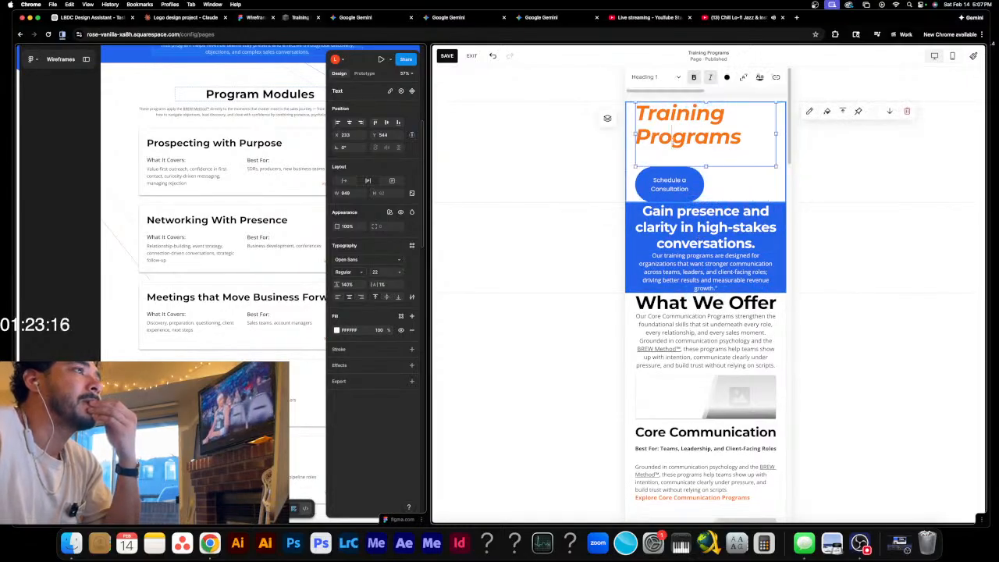
drag(671, 139, 668, 161)
click(836, 216)
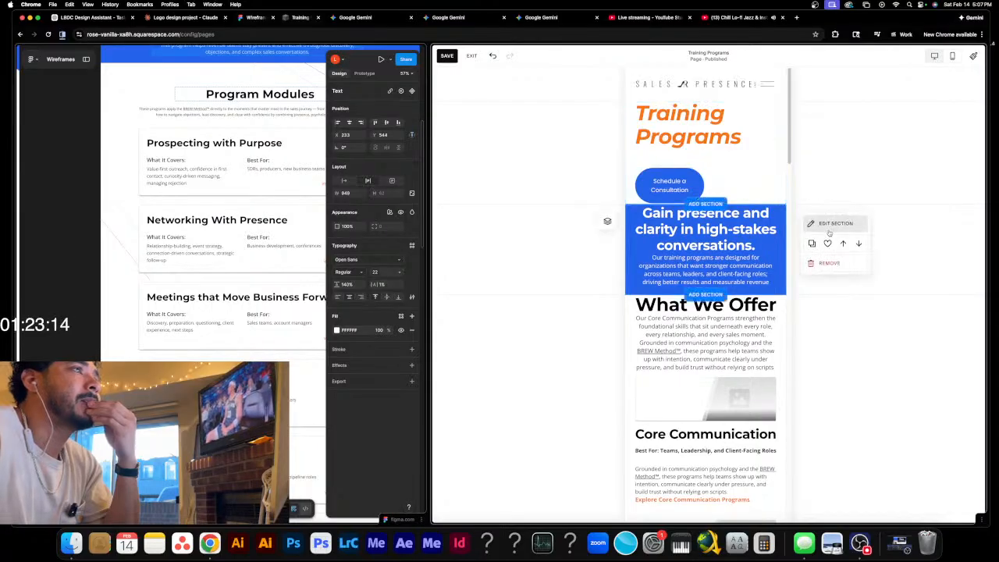
- Set the vertical grid gap to 0 in the blue Gain presence section's design settings
click(766, 251)
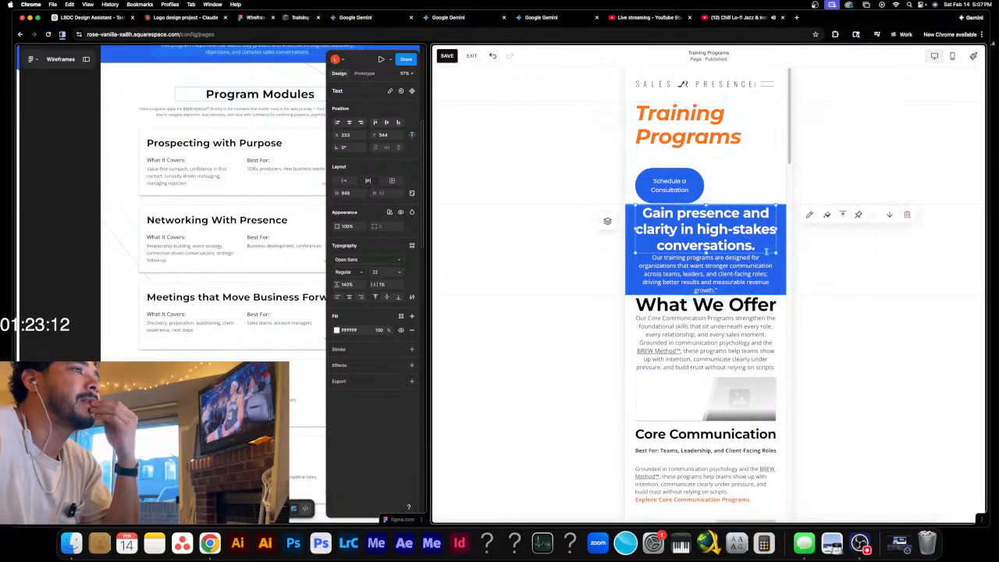
click(783, 268)
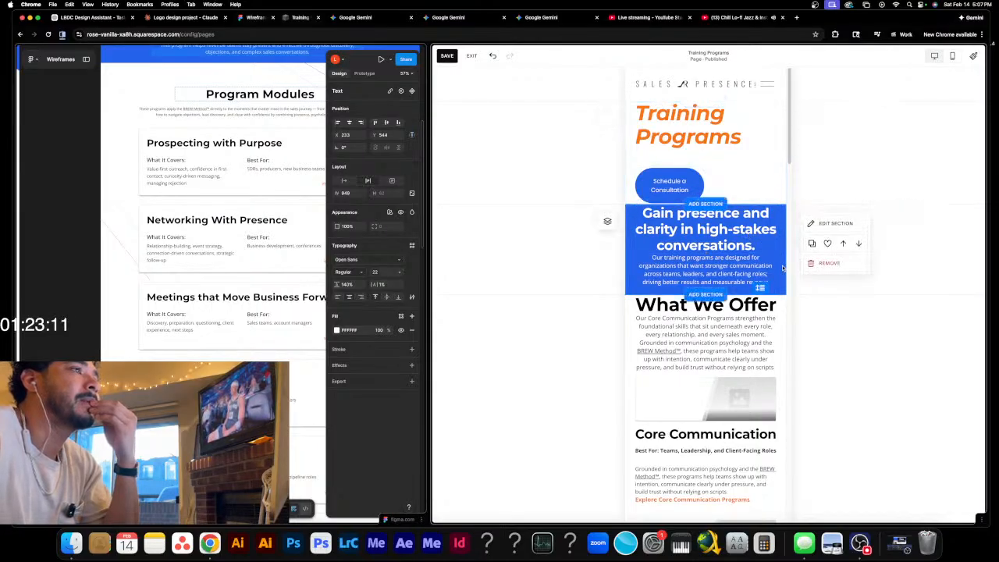
click(830, 224)
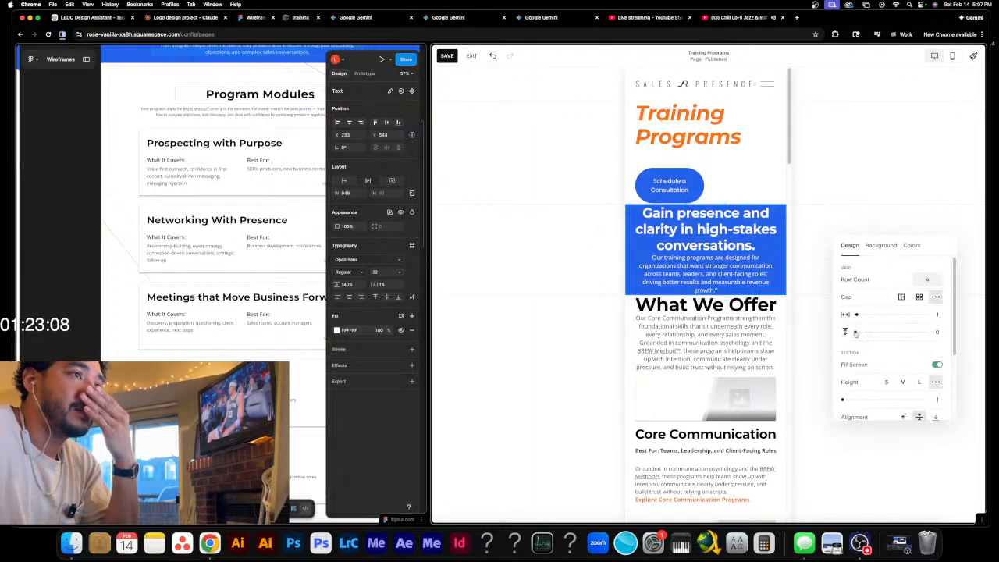
drag(856, 331, 854, 332)
scroll(888, 349, down, 3)
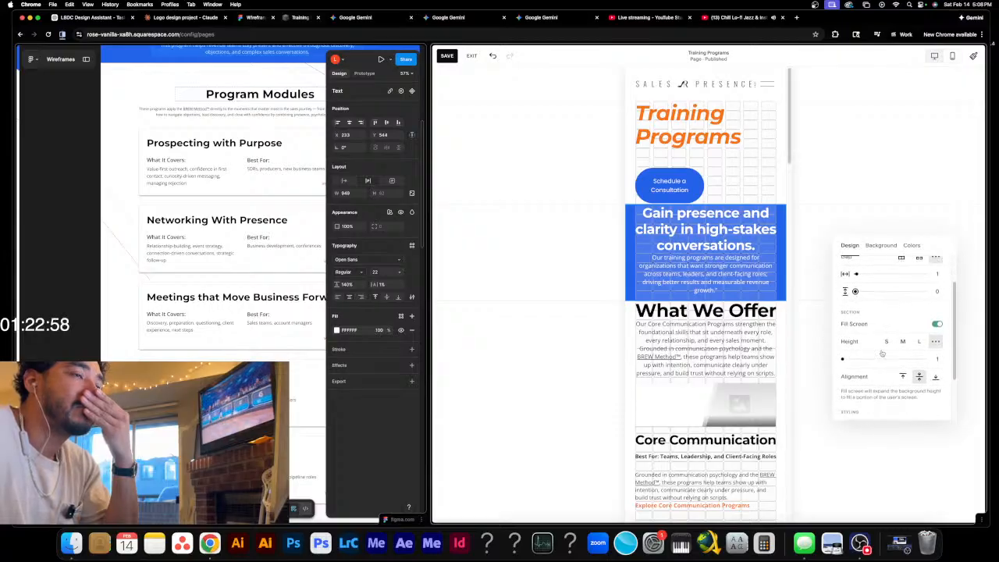
scroll(882, 353, up, 1)
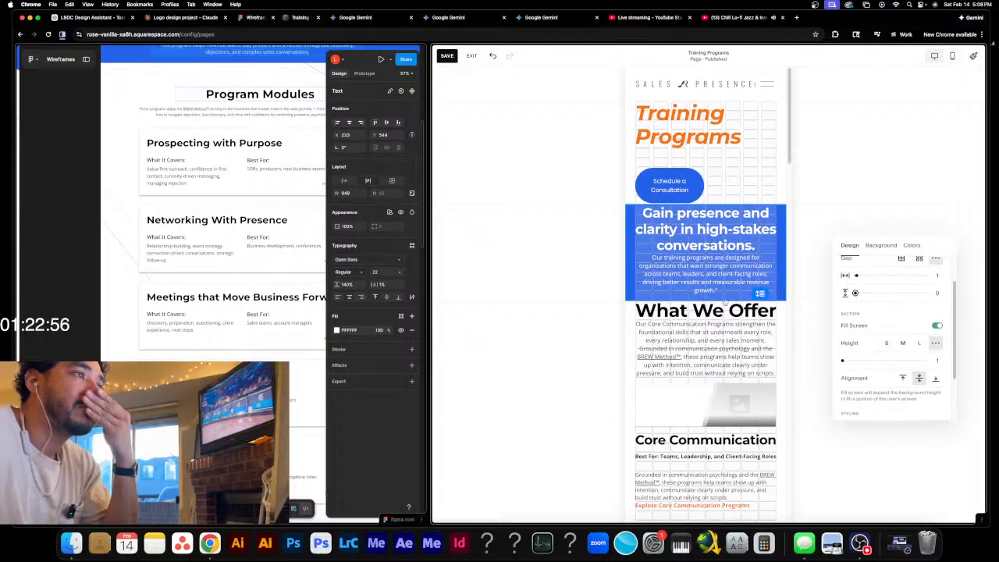
- Extend the blue section by three rows, lowering its heading one row and its paragraph two rows to add spacing
drag(759, 294, 764, 304)
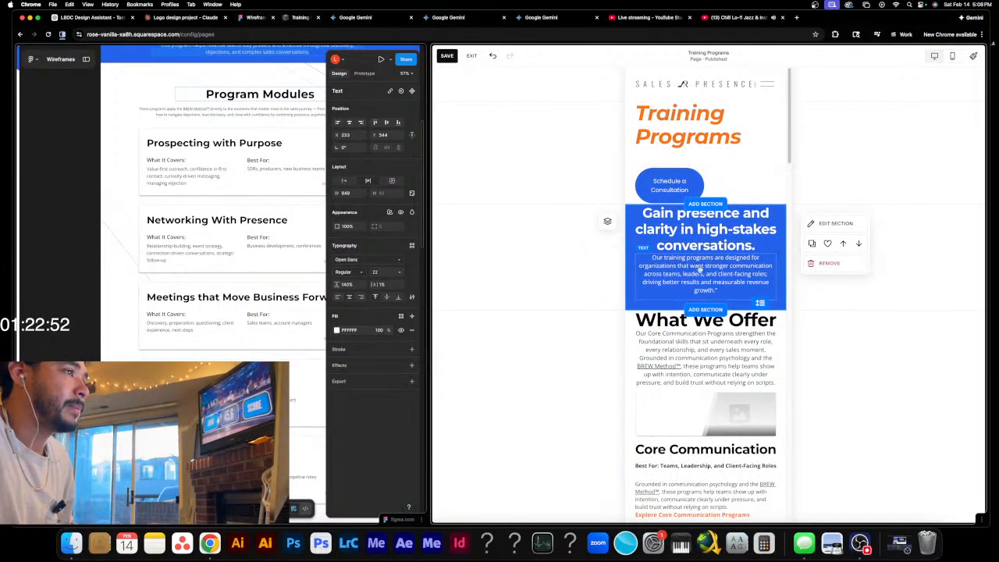
drag(700, 268, 703, 277)
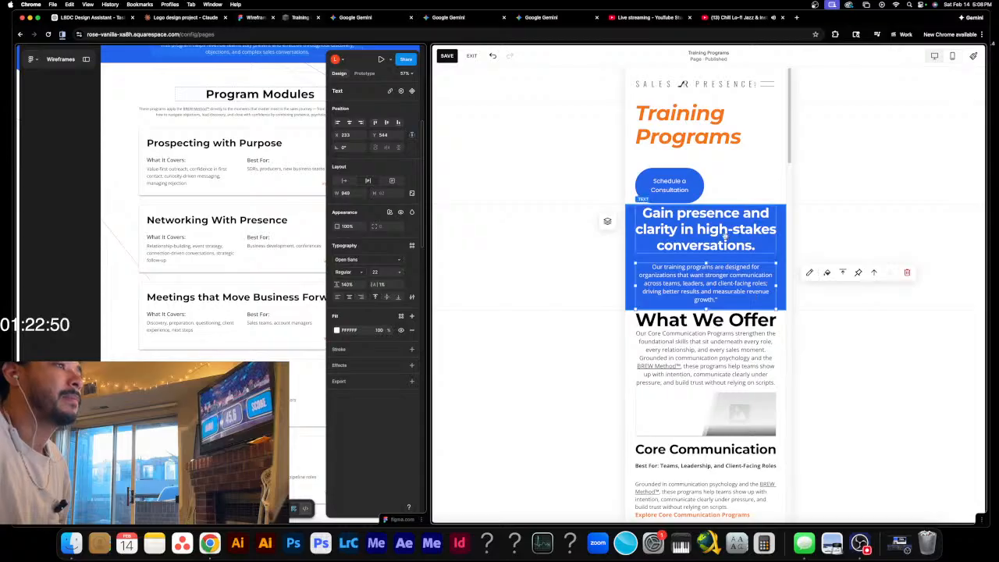
drag(725, 237, 726, 252)
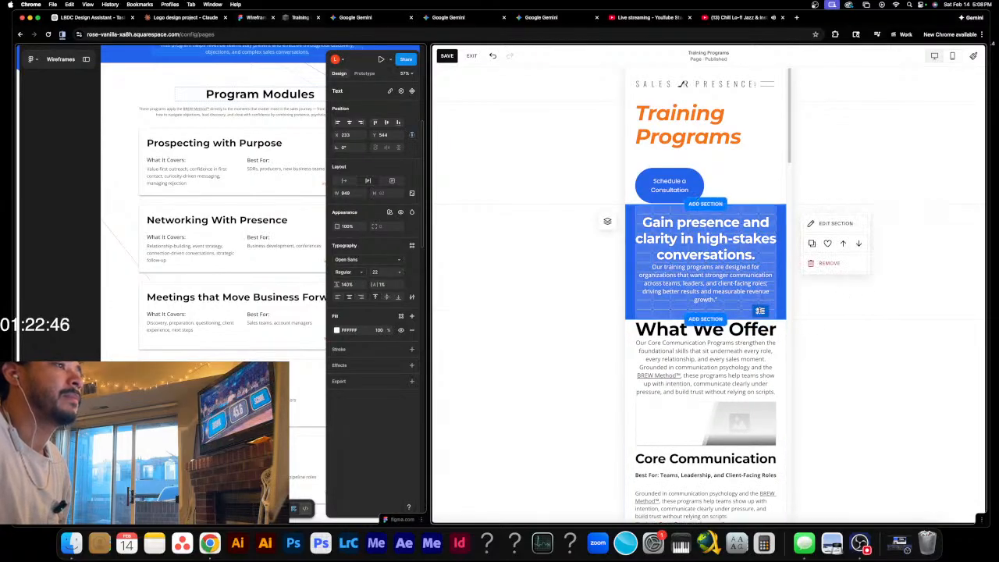
drag(734, 275, 731, 289)
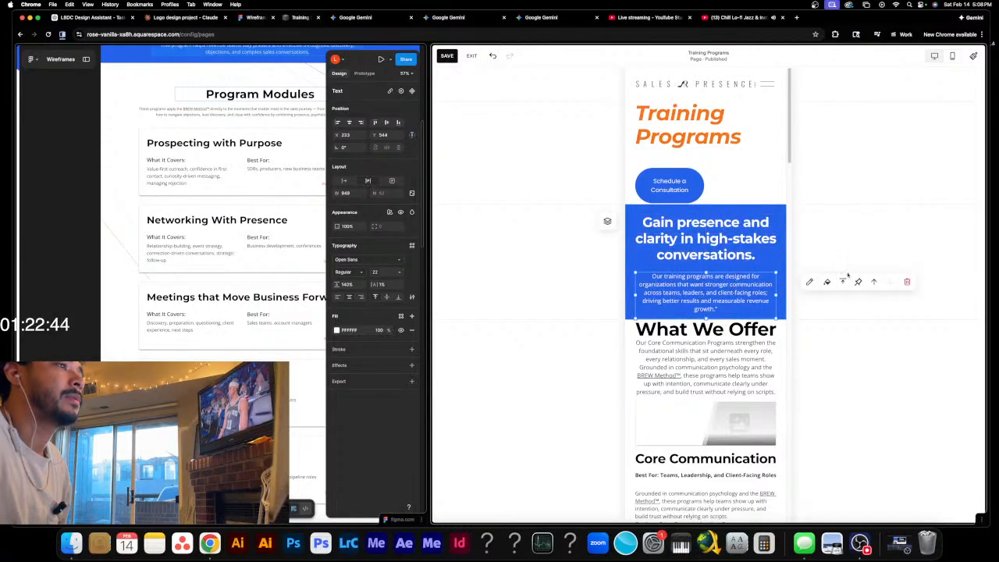
drag(719, 239, 718, 245)
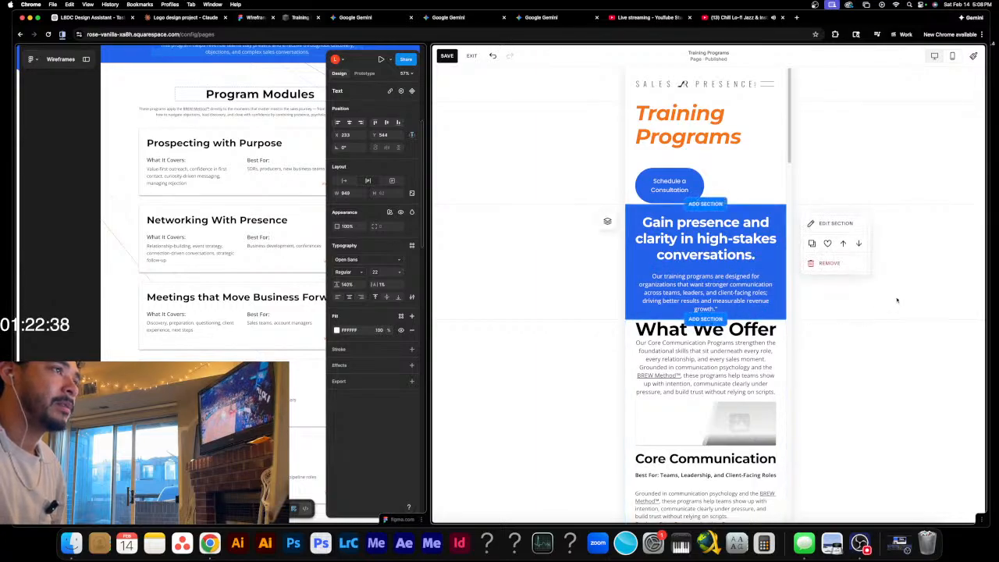
scroll(896, 297, down, 1)
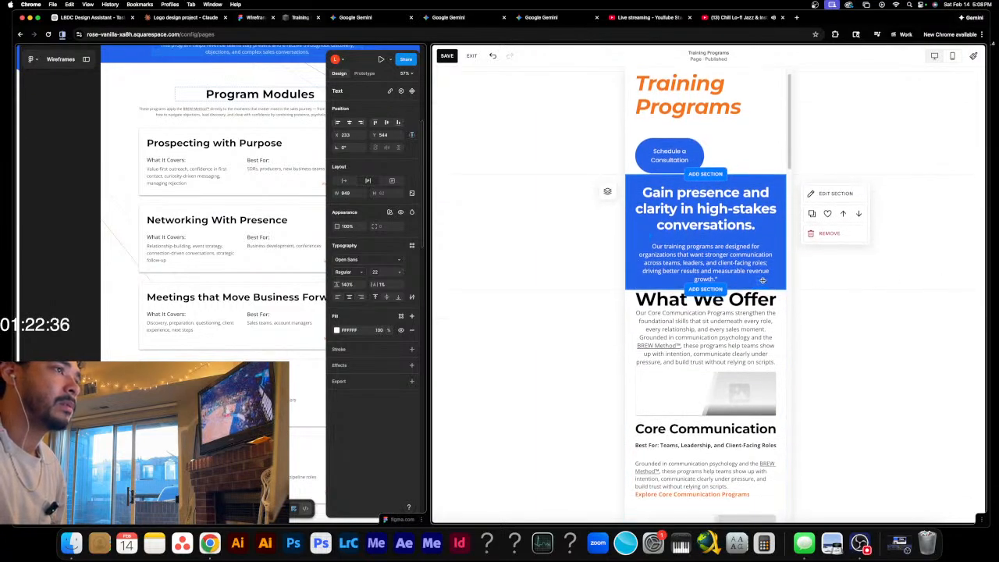
drag(758, 282, 759, 288)
scroll(700, 289, up, 1)
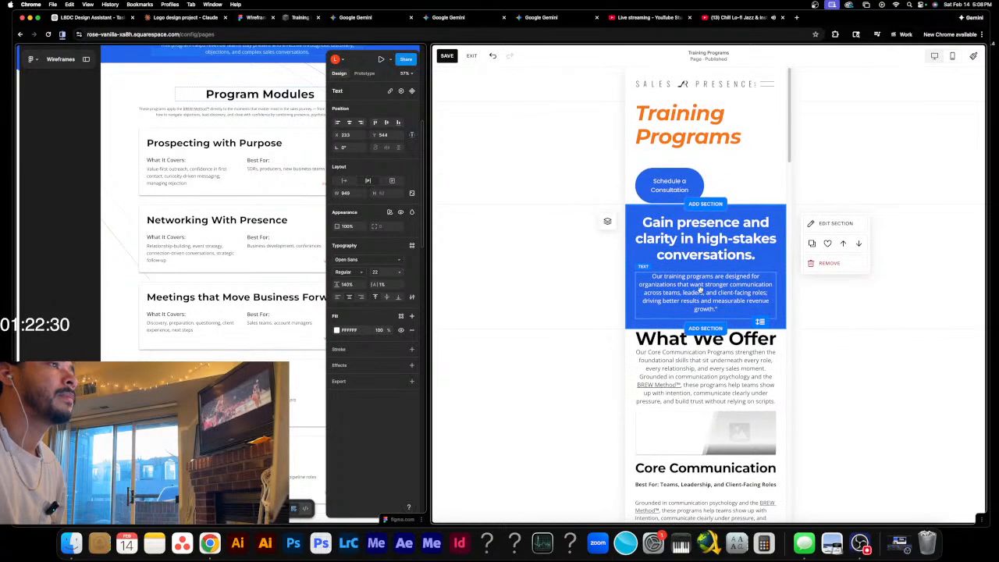
- Extend the hero section by two rows and move the Schedule a Consultation button and Training Programs heading down one row
drag(760, 199, 760, 204)
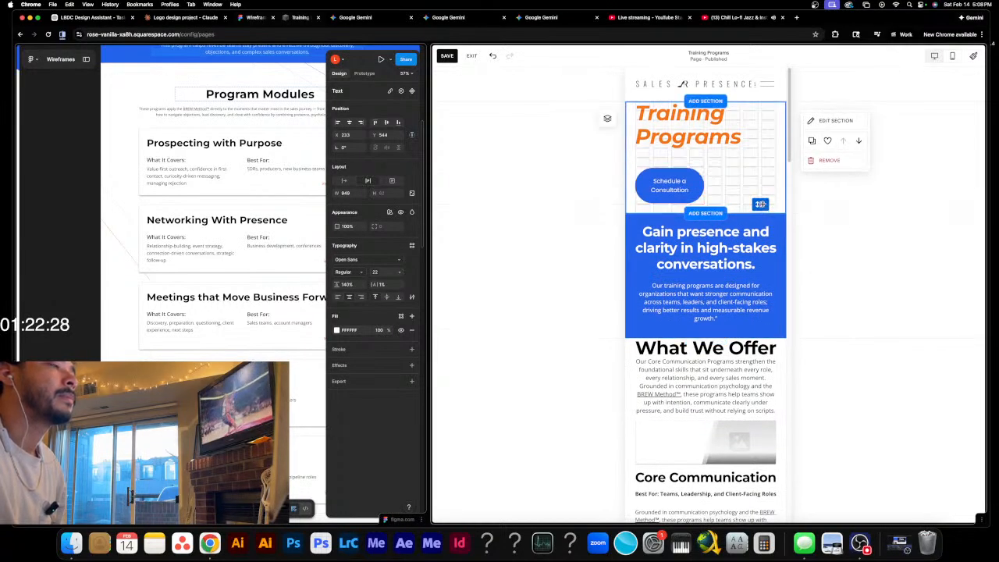
drag(755, 153, 742, 112)
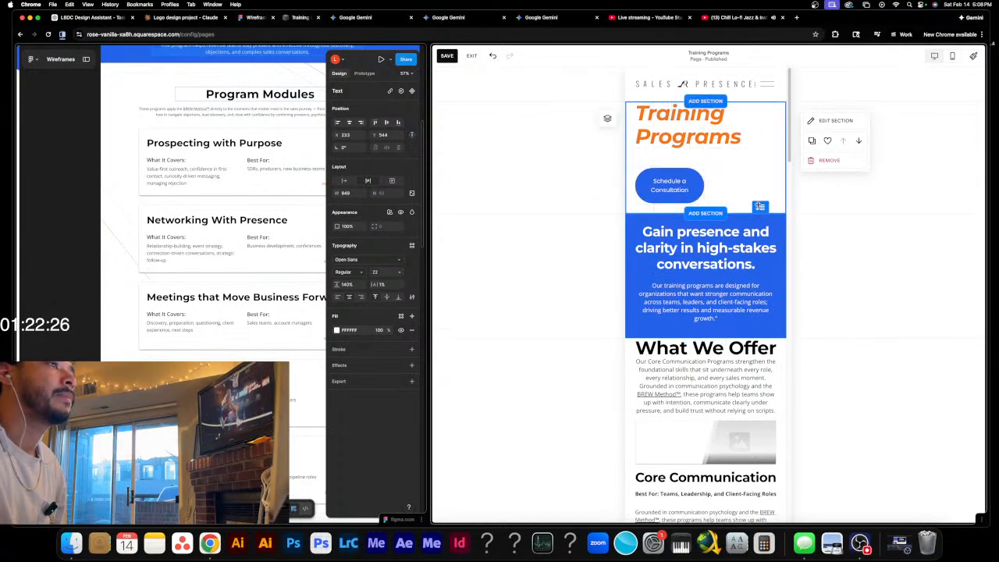
drag(758, 206, 760, 216)
drag(693, 194, 694, 202)
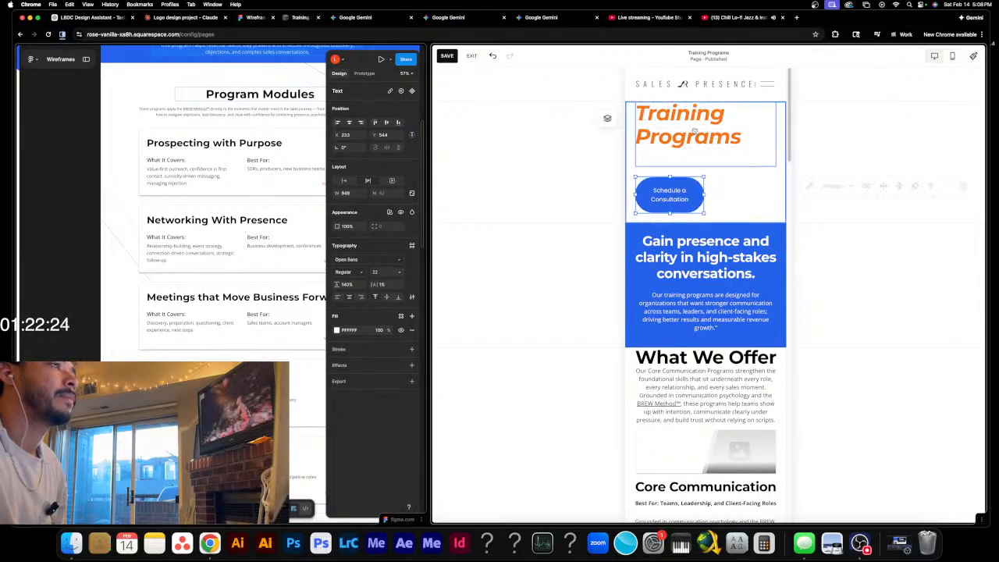
drag(694, 131, 695, 140)
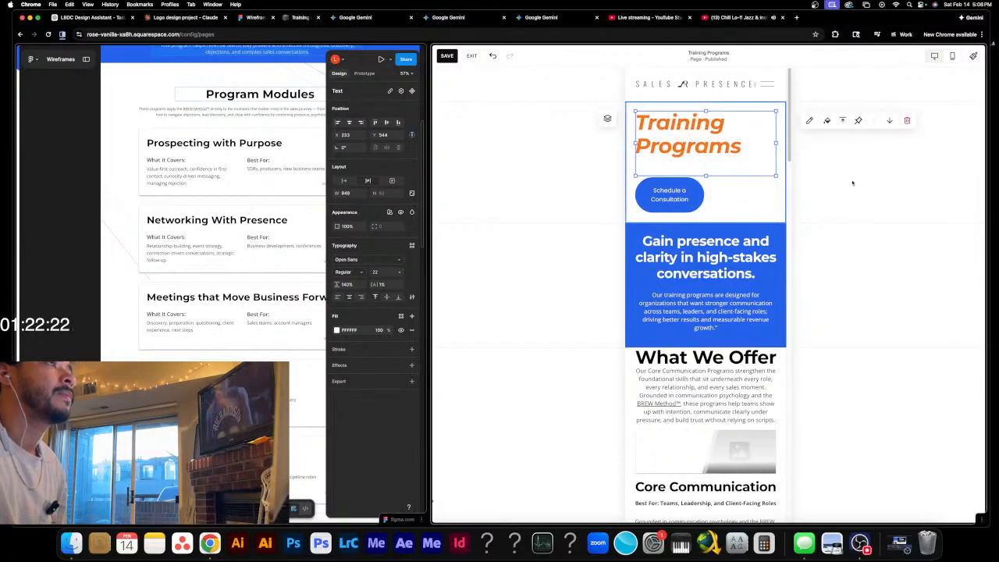
click(853, 187)
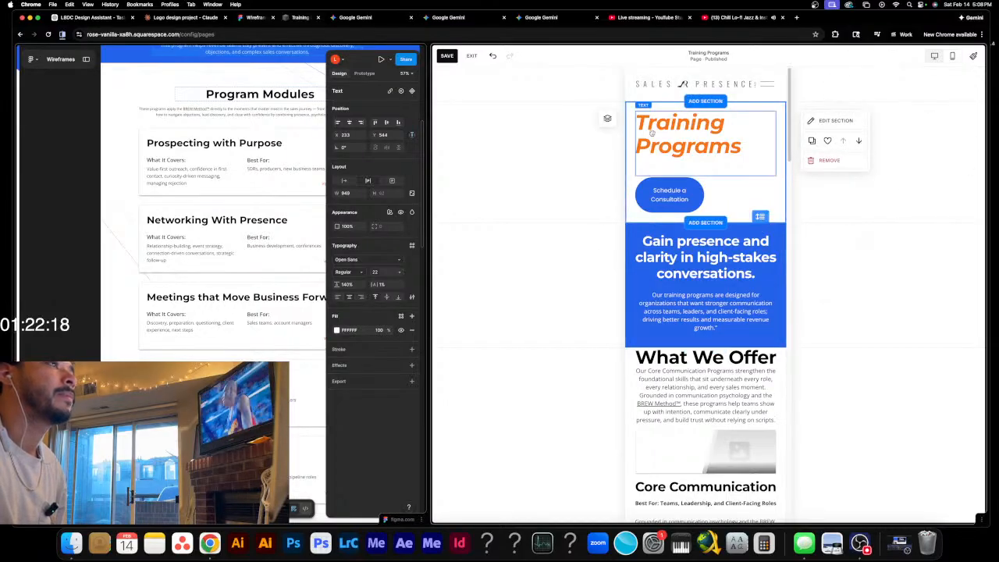
- Widen the Schedule a Consultation button block so its label fits on one line, and lower the Training Programs heading another row
click(687, 201)
drag(703, 196, 733, 202)
click(833, 218)
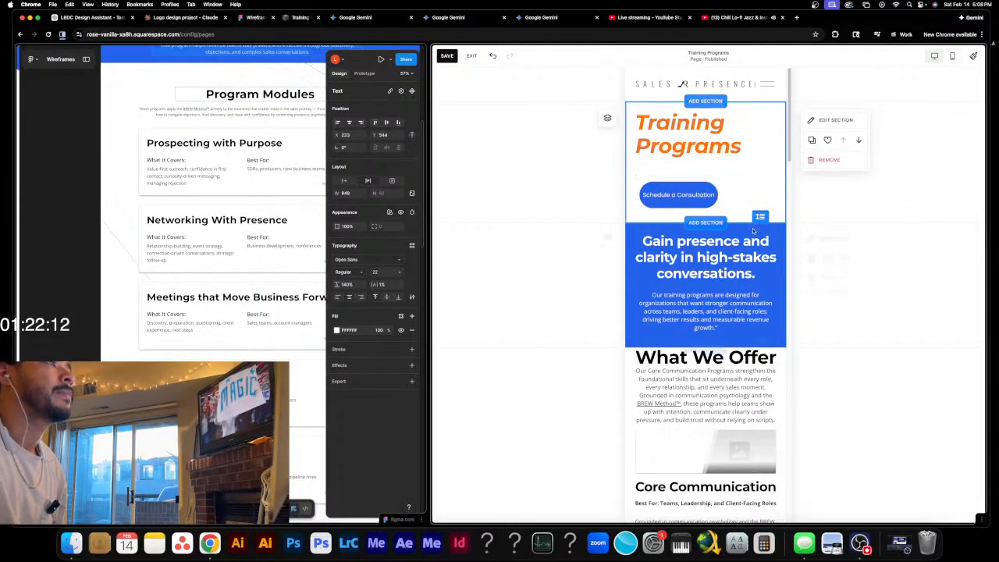
drag(687, 163, 740, 198)
click(700, 202)
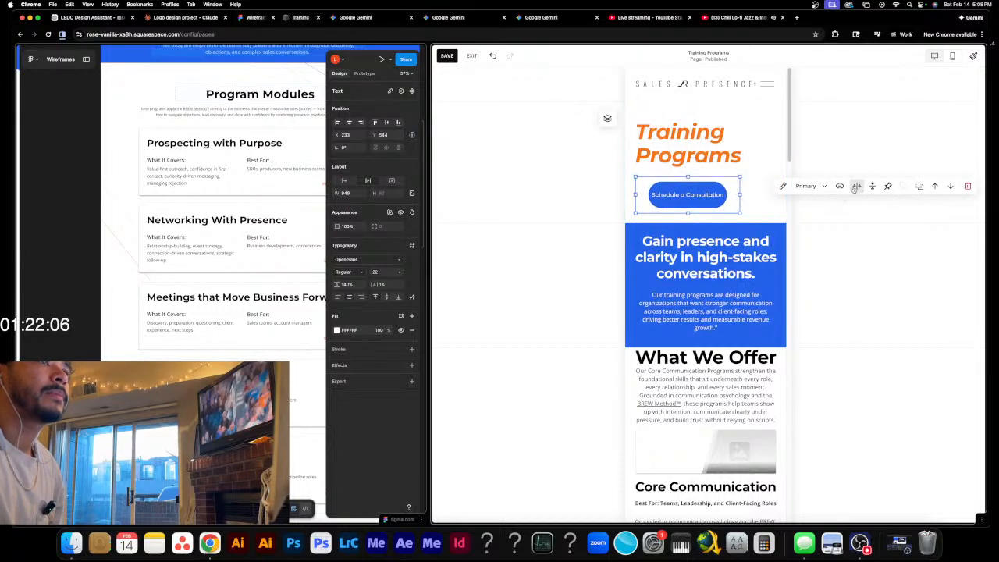
- Align the Schedule a Consultation button to the left within its block
click(856, 187)
click(840, 204)
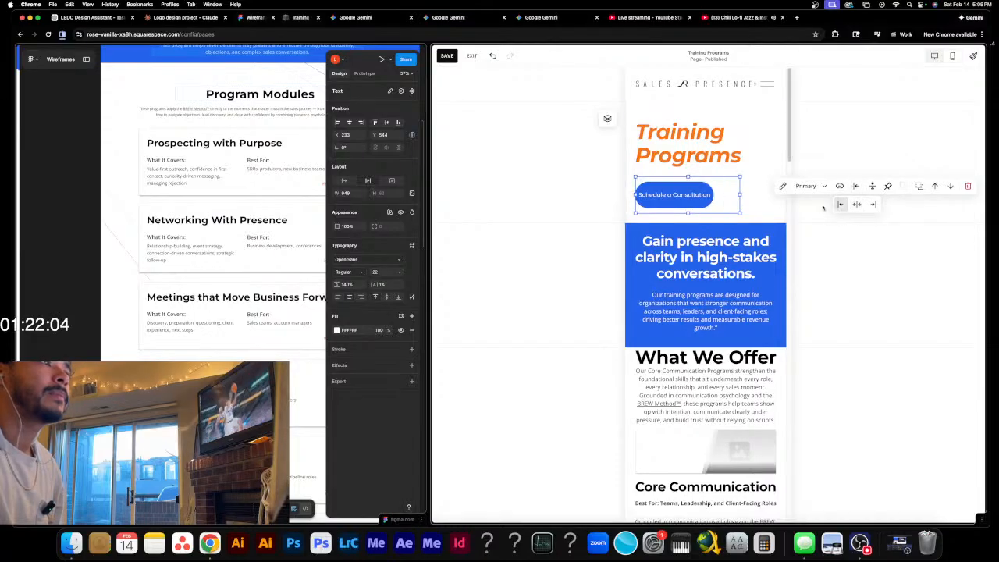
click(798, 211)
- Try to shorten the Training Programs heading's text box to fit its two lines of text
click(680, 157)
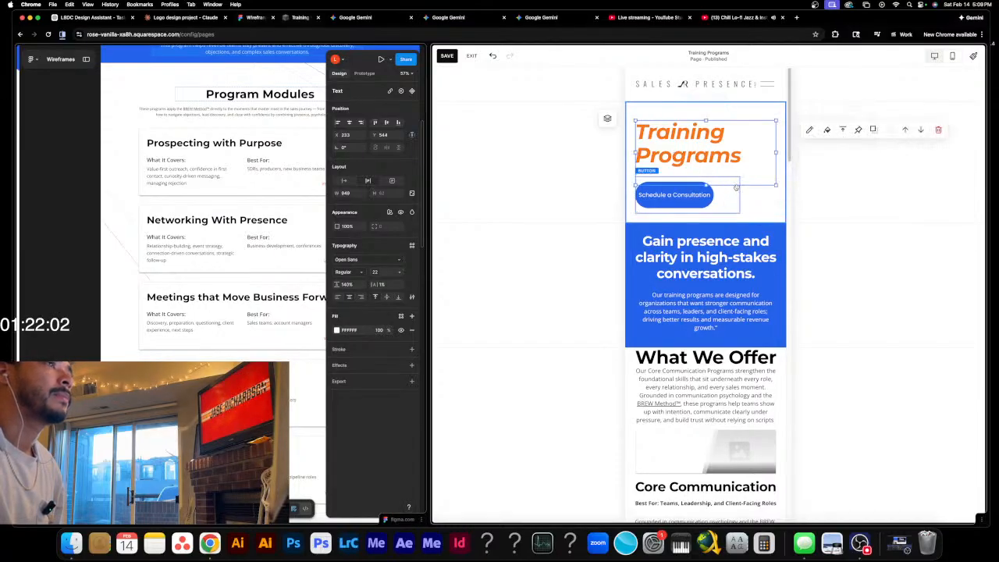
drag(706, 185, 710, 165)
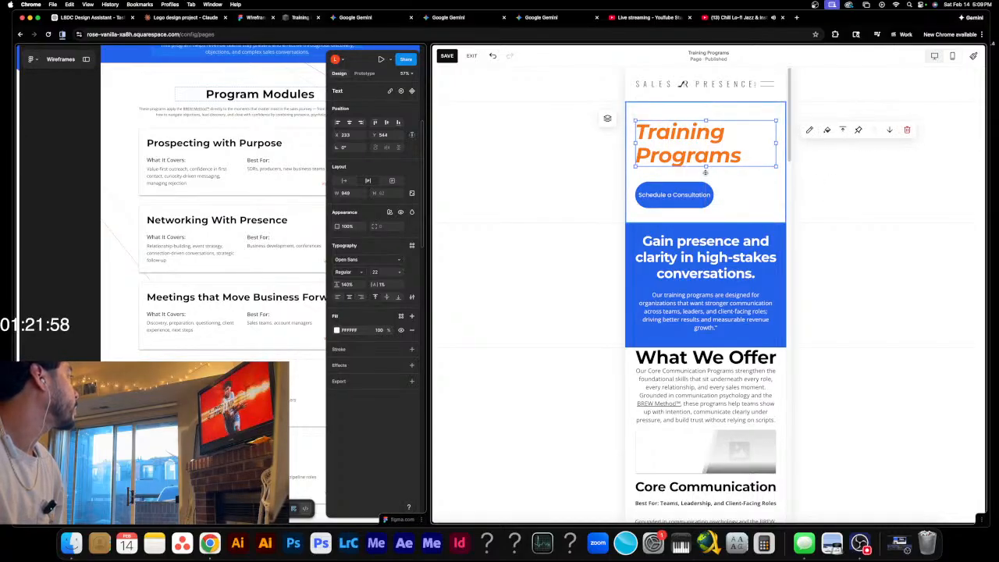
key(super+z)
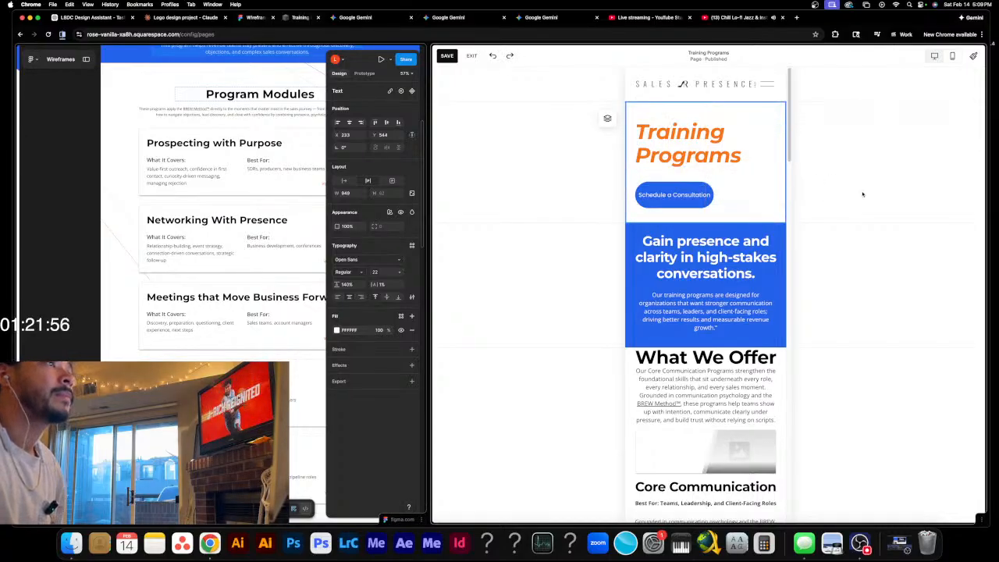
- Move the first Core Communication heading onto the image above it, bring it in front, and narrow it to the image's left half
scroll(706, 304, down, 5)
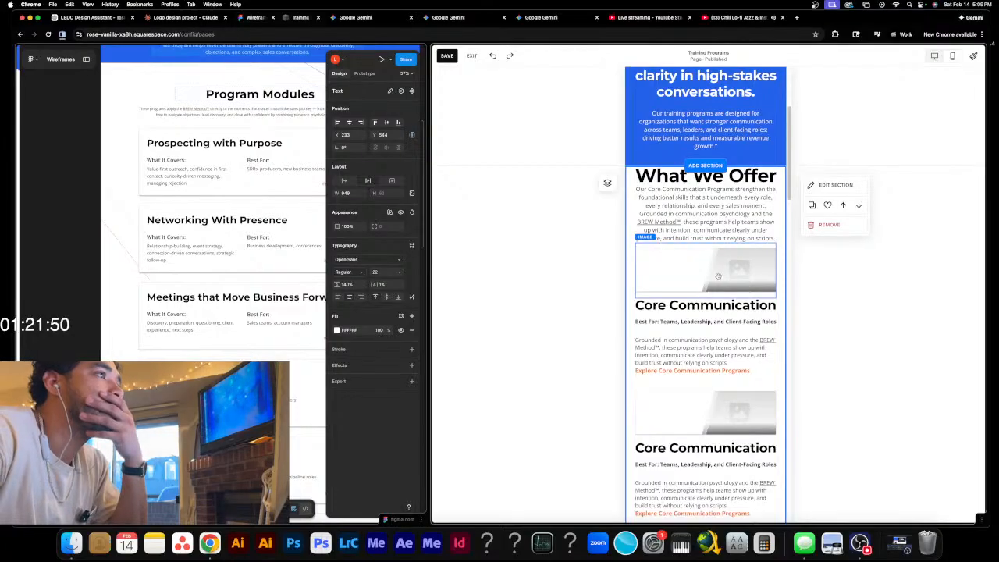
click(662, 267)
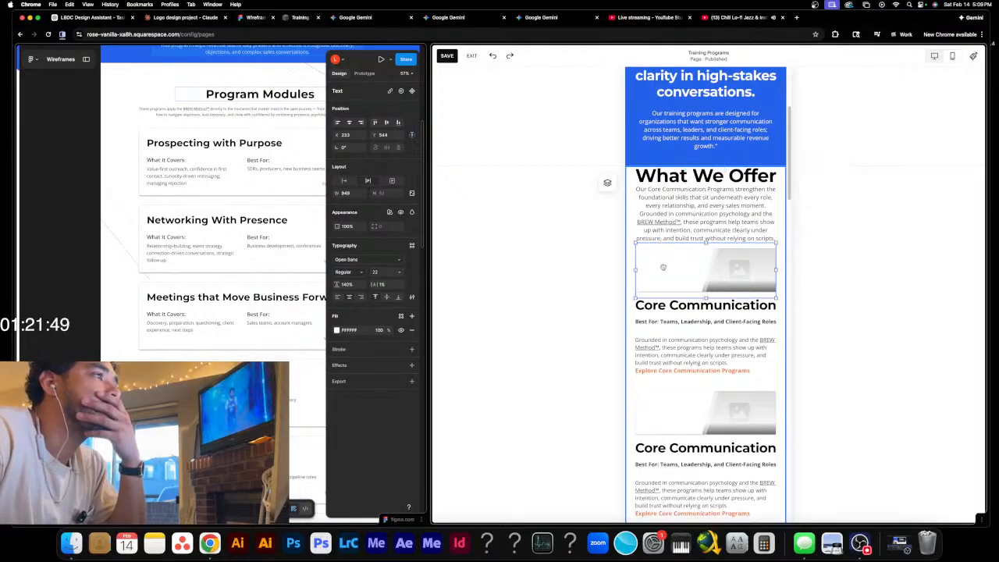
click(707, 313)
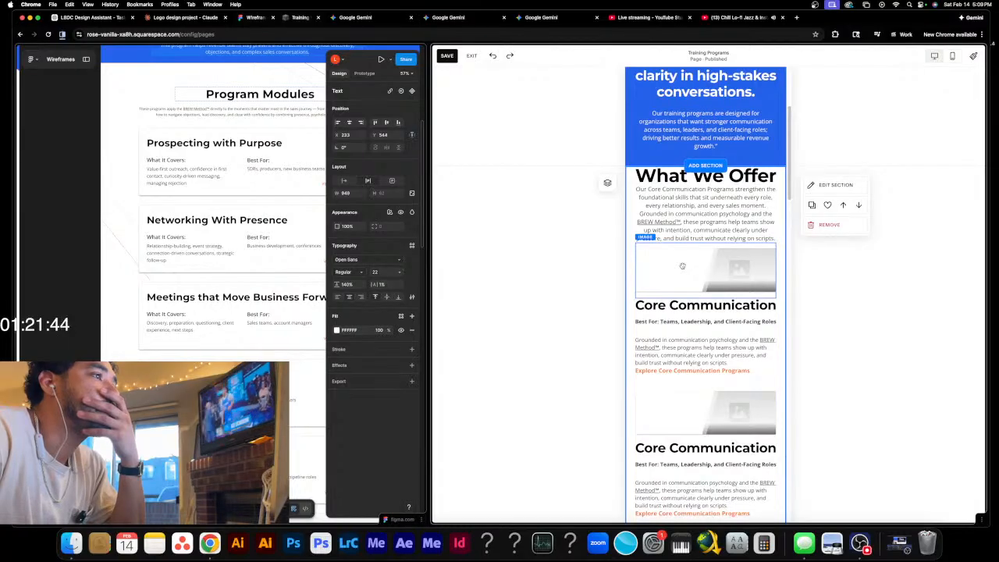
drag(682, 300, 682, 256)
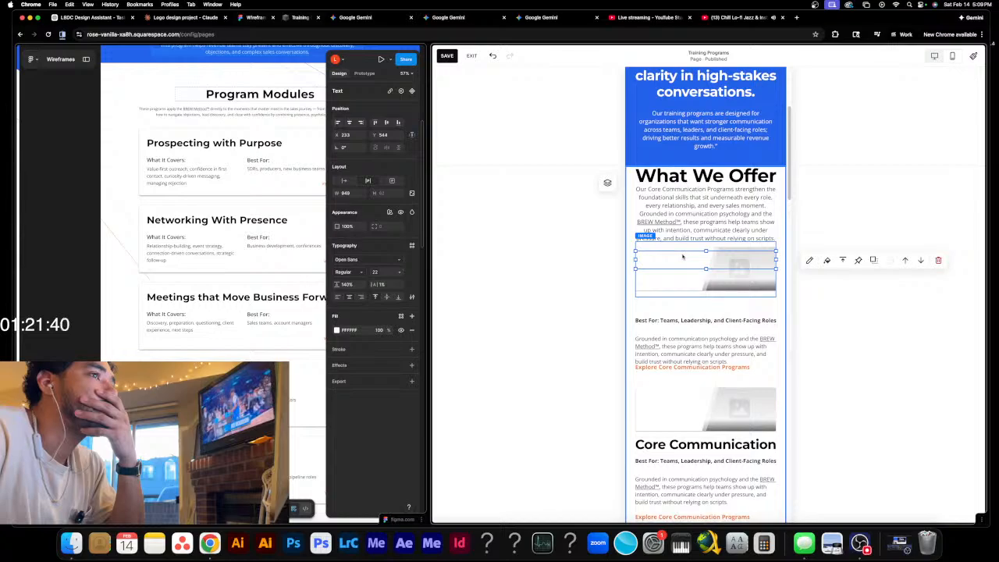
click(905, 261)
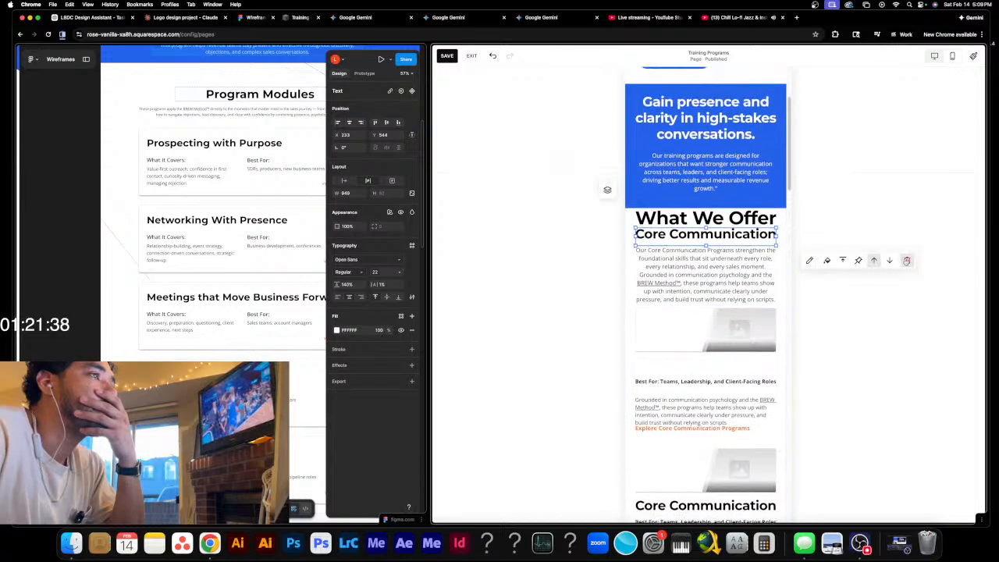
key(ctrl+z)
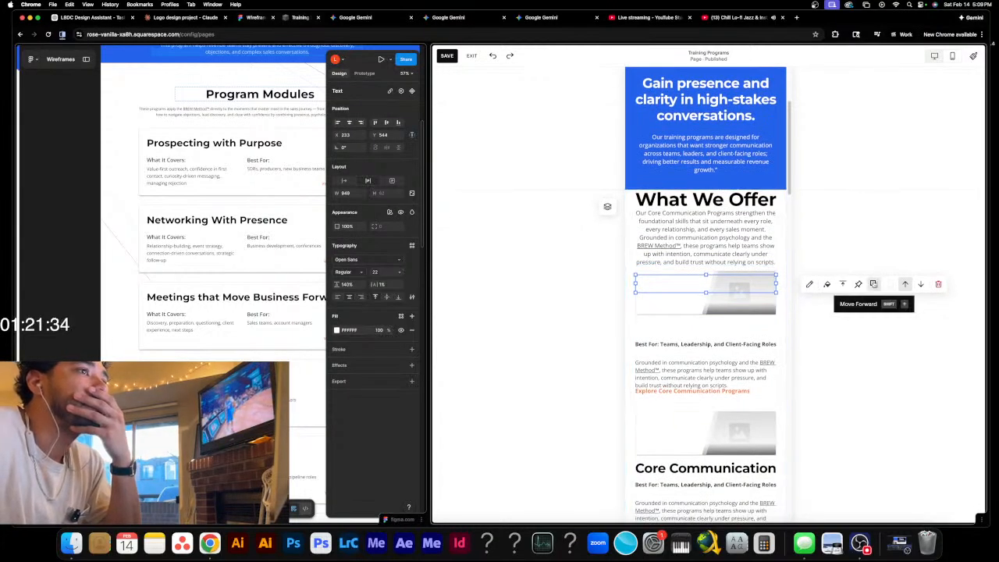
click(906, 284)
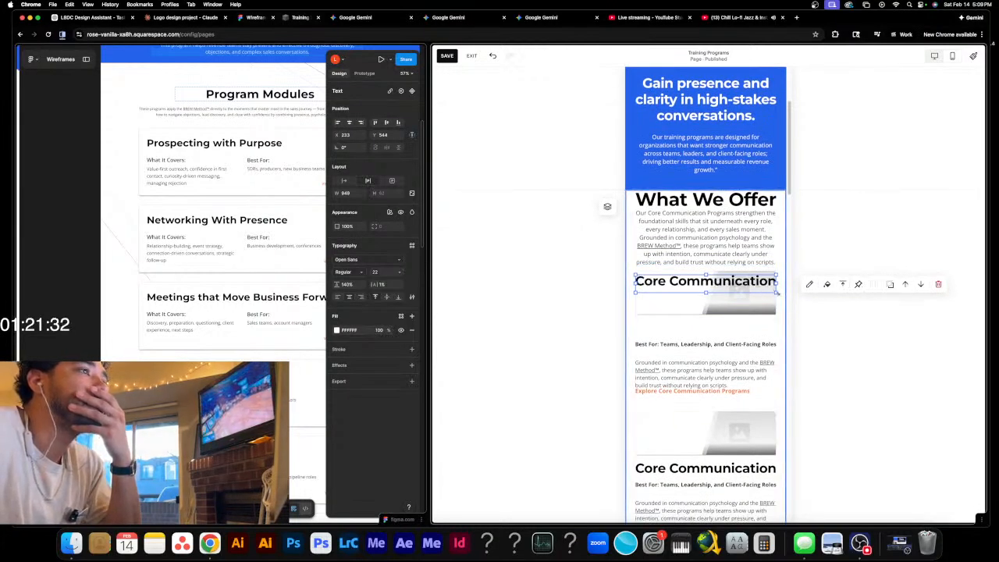
drag(775, 292, 706, 292)
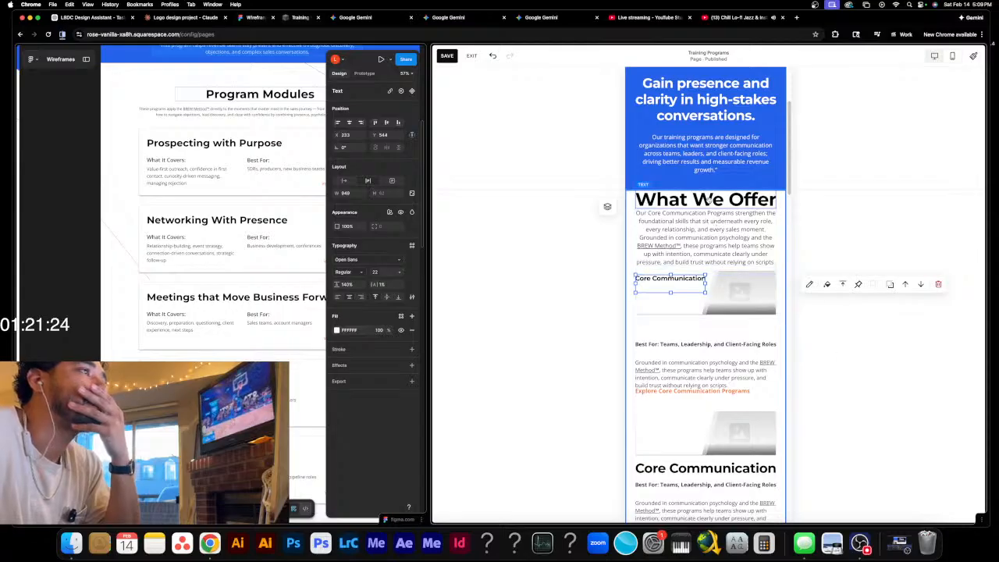
- Move the What We Offer heading and intro down one row, and the first image with its Core Communication heading down two rows
drag(706, 200, 727, 252)
drag(742, 305, 742, 324)
drag(682, 286, 682, 305)
click(795, 344)
scroll(794, 344, down, 1)
click(691, 288)
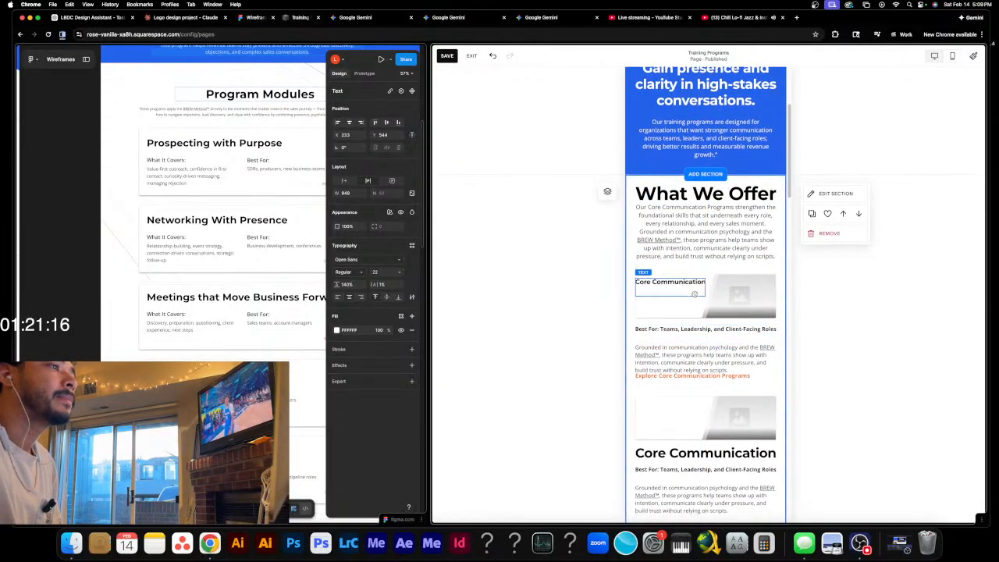
drag(692, 291, 691, 288)
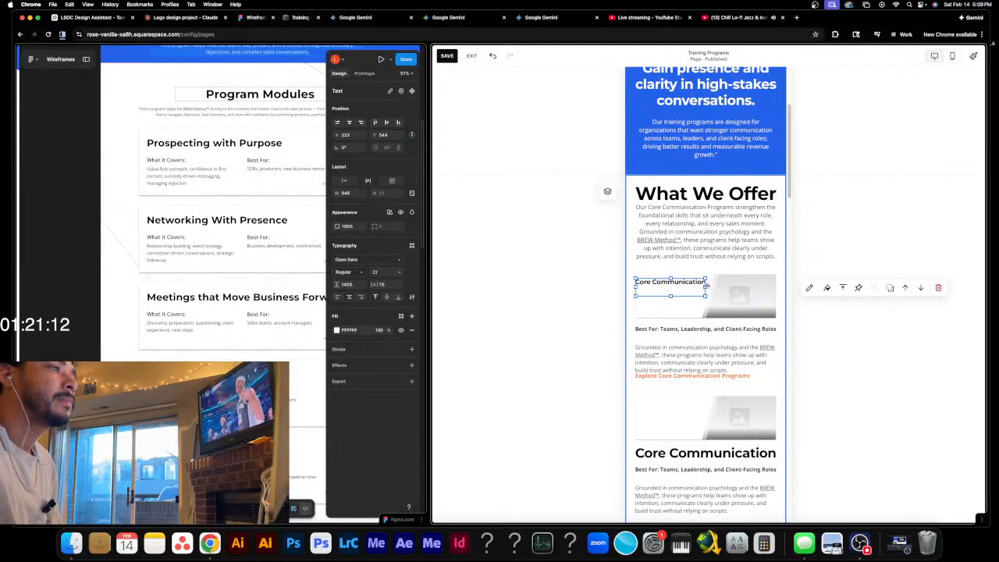
- Try widening the first Core Communication heading's text box across most of the image, and undo the change
drag(706, 286, 763, 290)
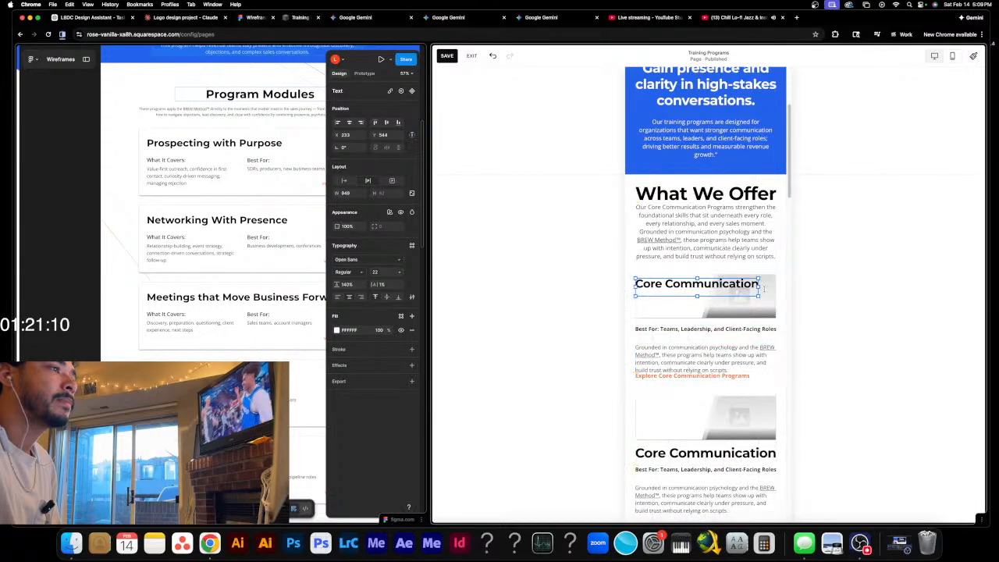
key(super+z)
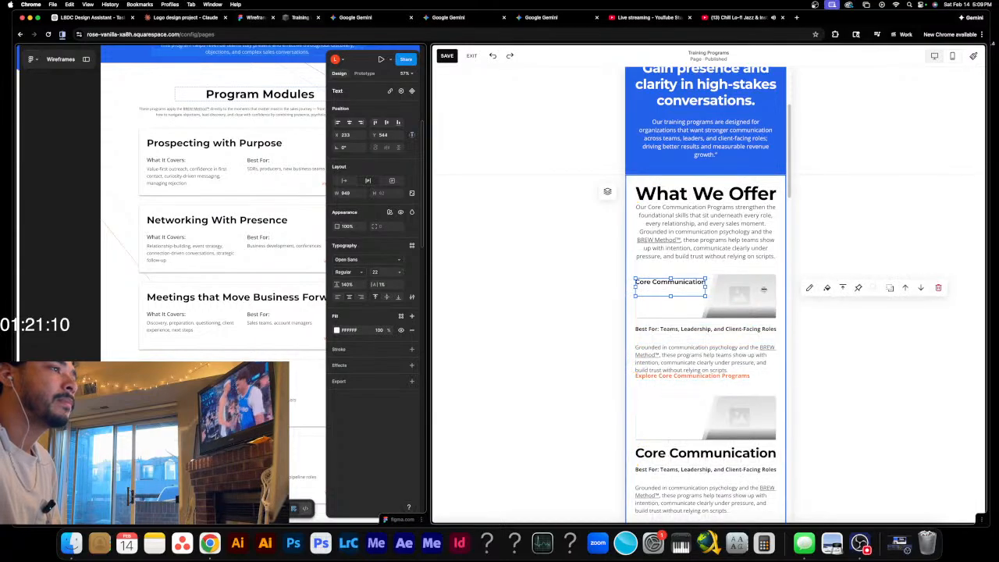
triple_click(706, 455)
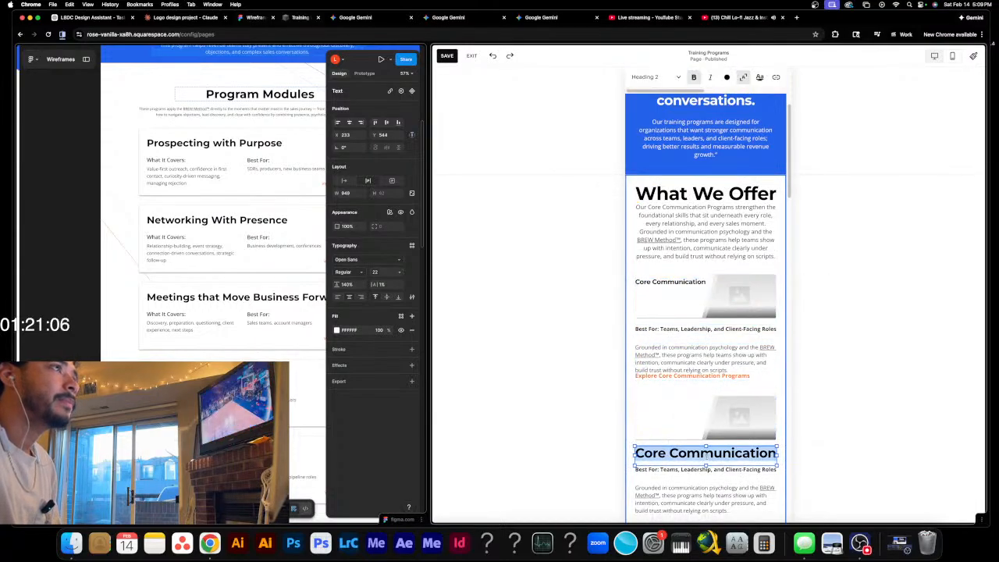
click(653, 290)
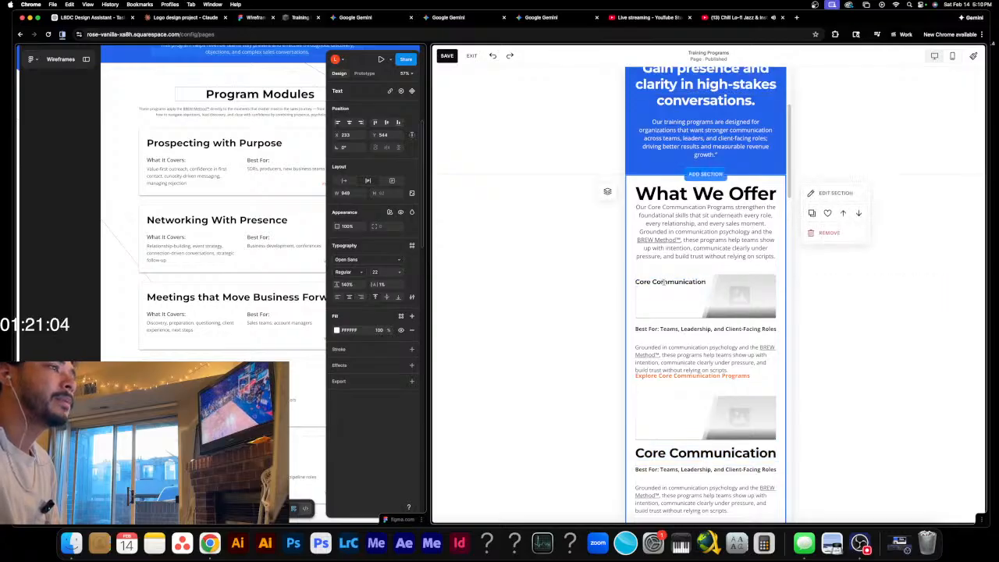
- Change the text style of the first Core Communication heading to Heading 3
triple_click(664, 282)
click(654, 76)
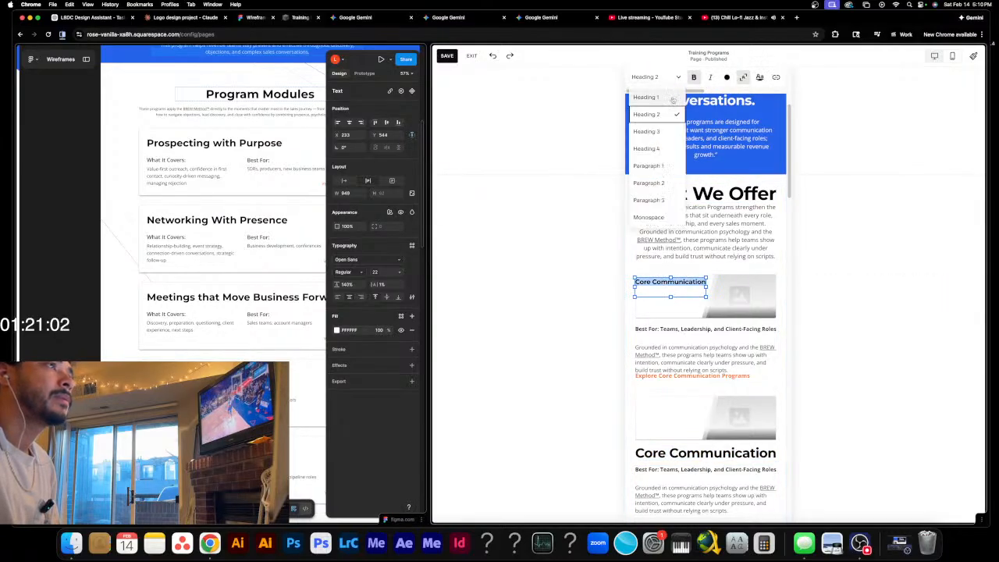
click(670, 99)
click(661, 113)
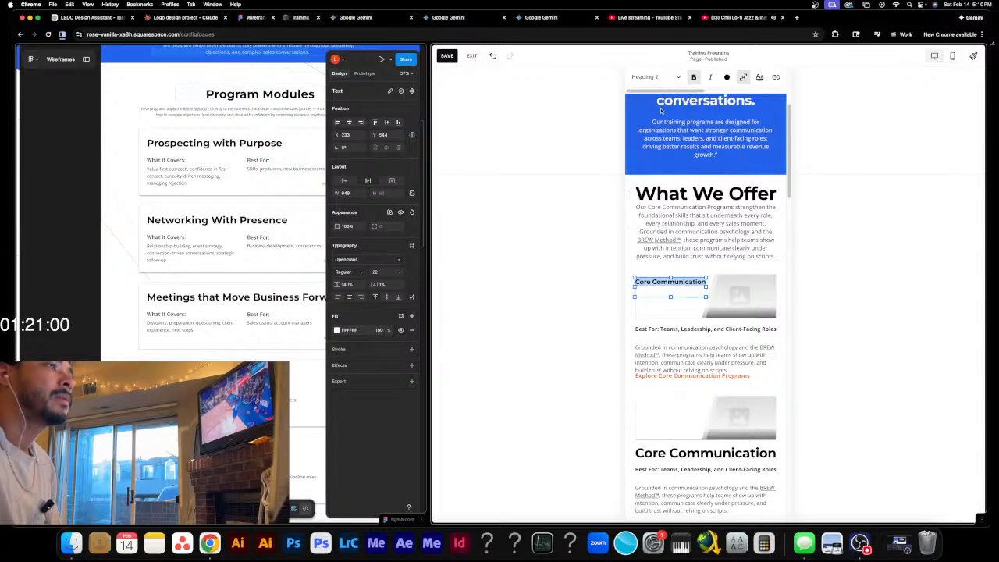
click(655, 77)
click(661, 131)
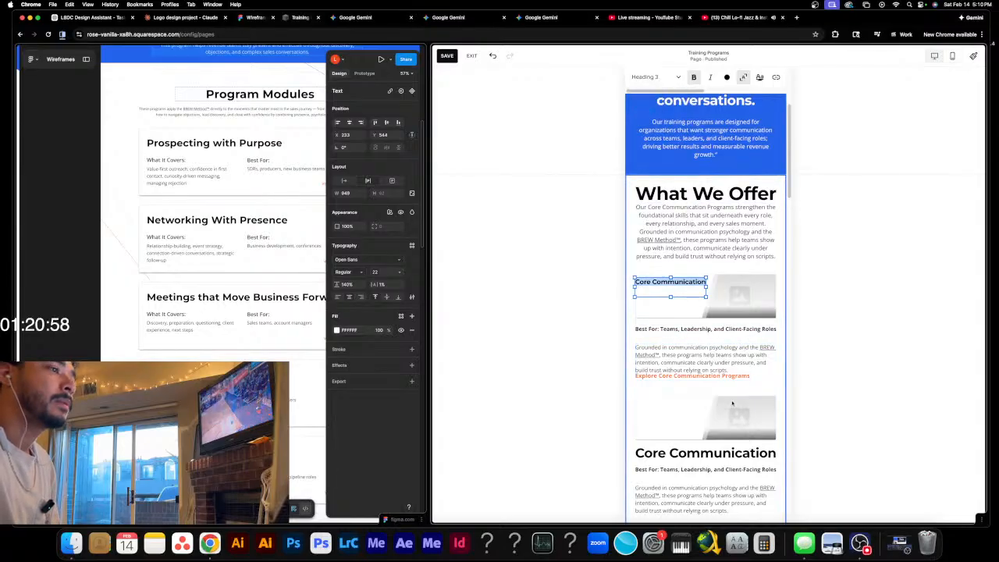
- Compare the second Core Communication heading's text style and size with the first heading on the image
triple_click(723, 454)
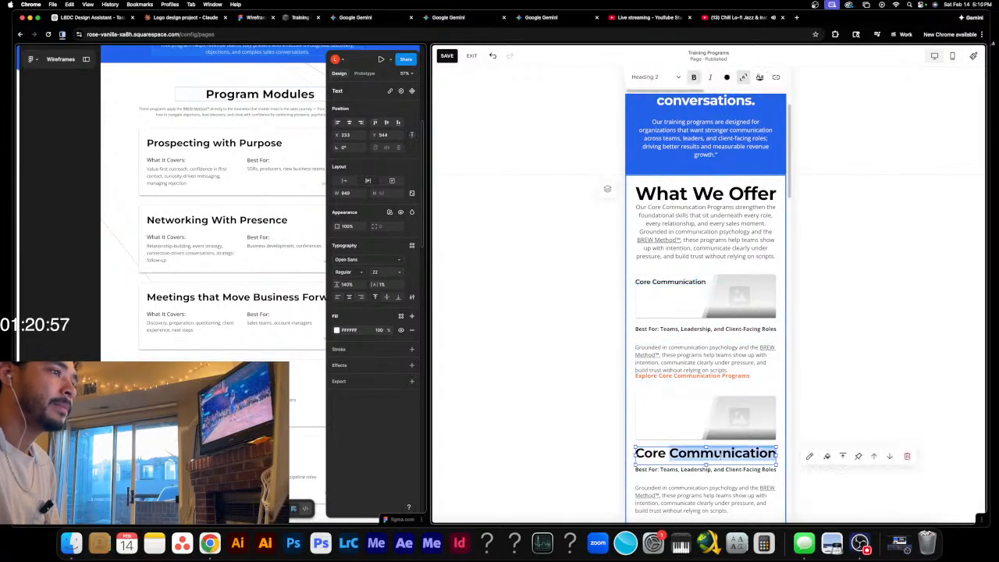
click(829, 364)
scroll(820, 370, down, 5)
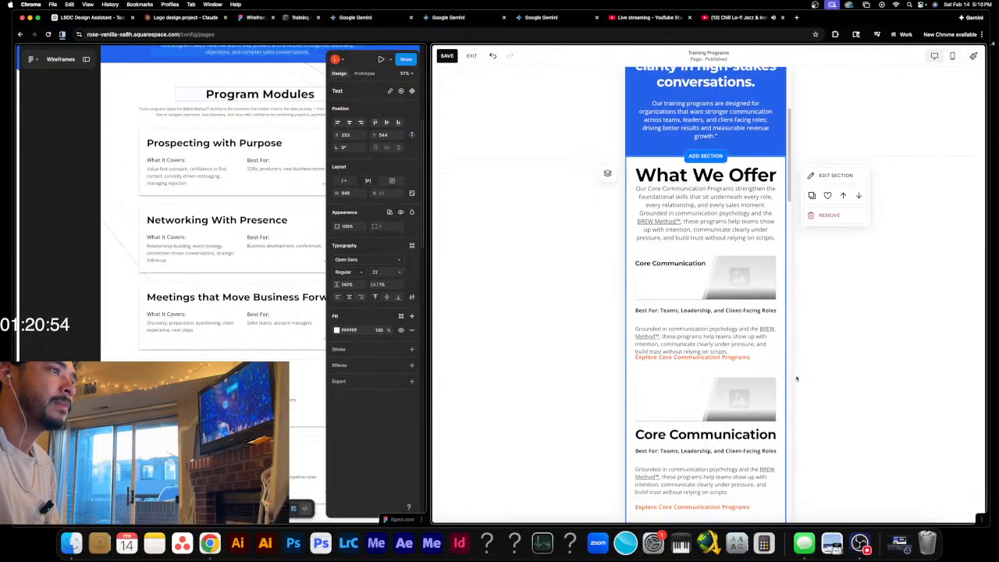
scroll(796, 378, up, 4)
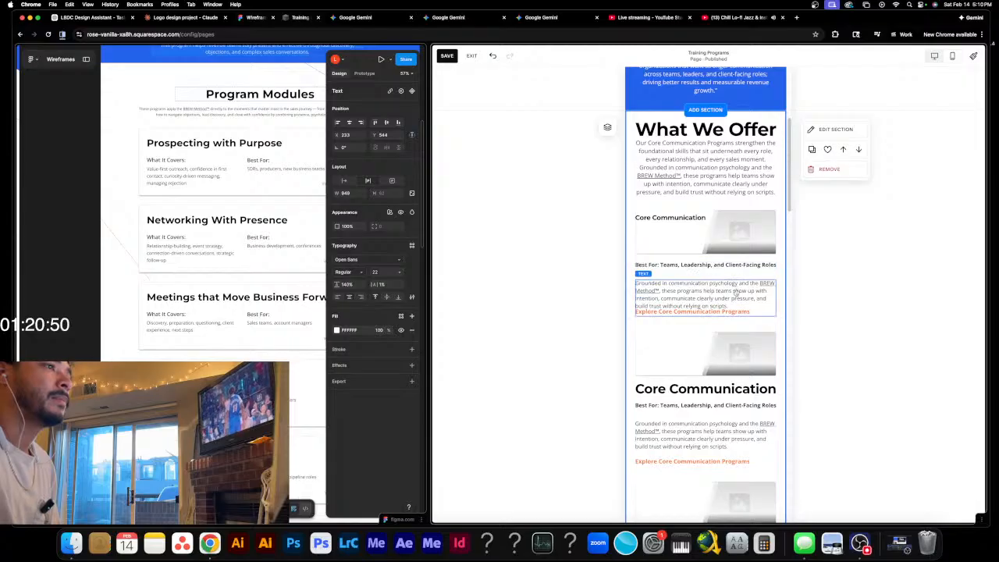
click(673, 222)
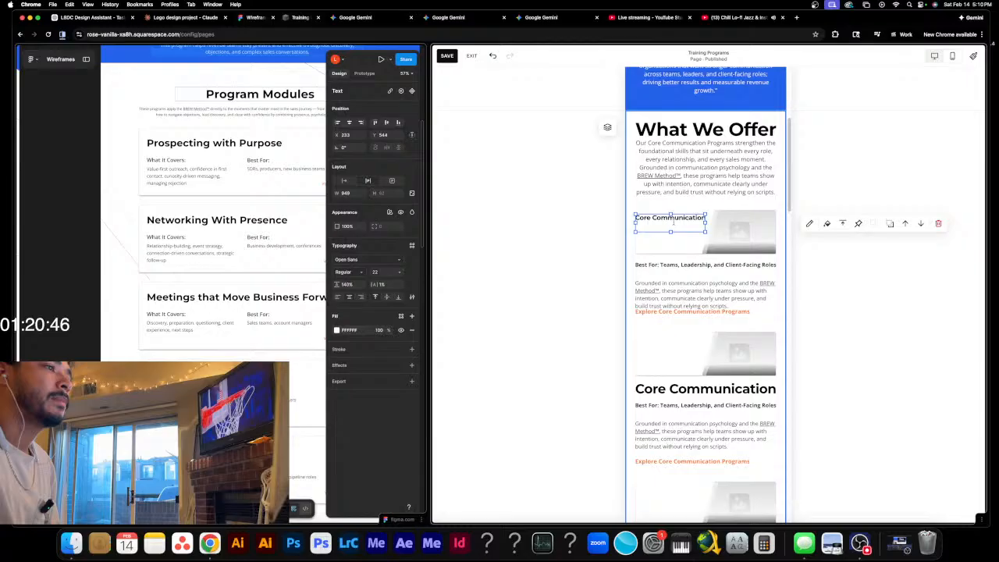
triple_click(729, 390)
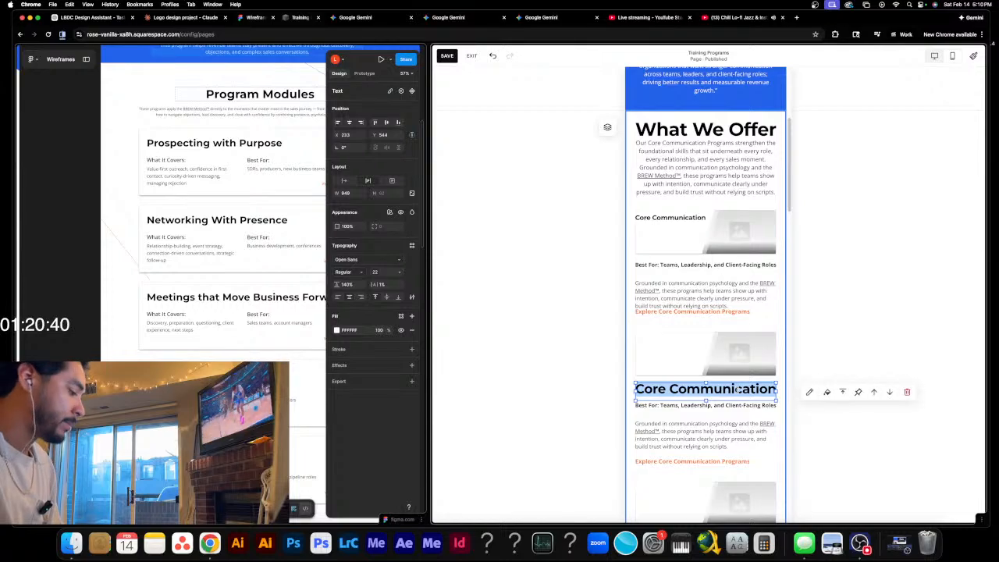
- Undo the recent style change, the downward block moves, and the narrowing of the first Core Communication heading
click(492, 56)
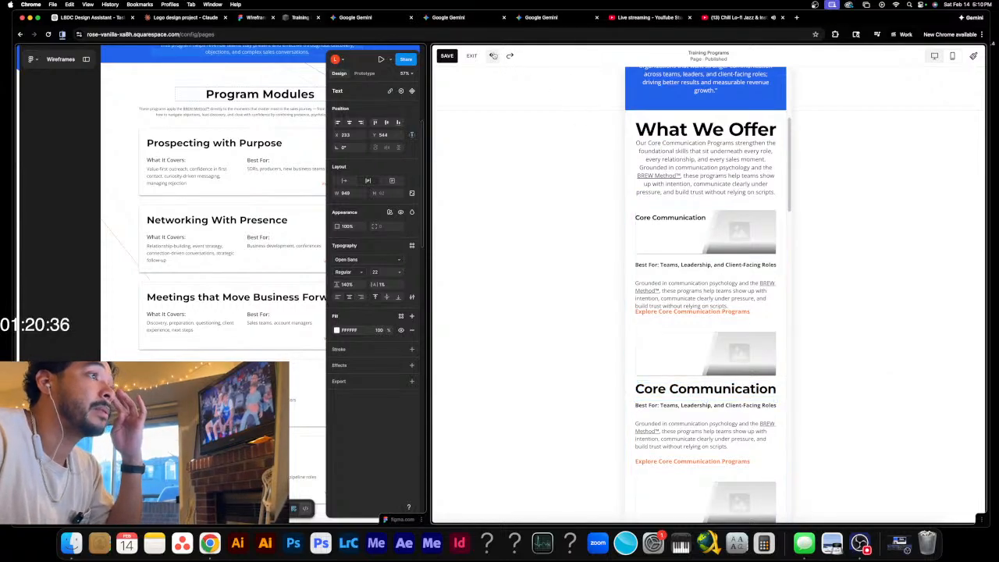
click(493, 56)
click(493, 55)
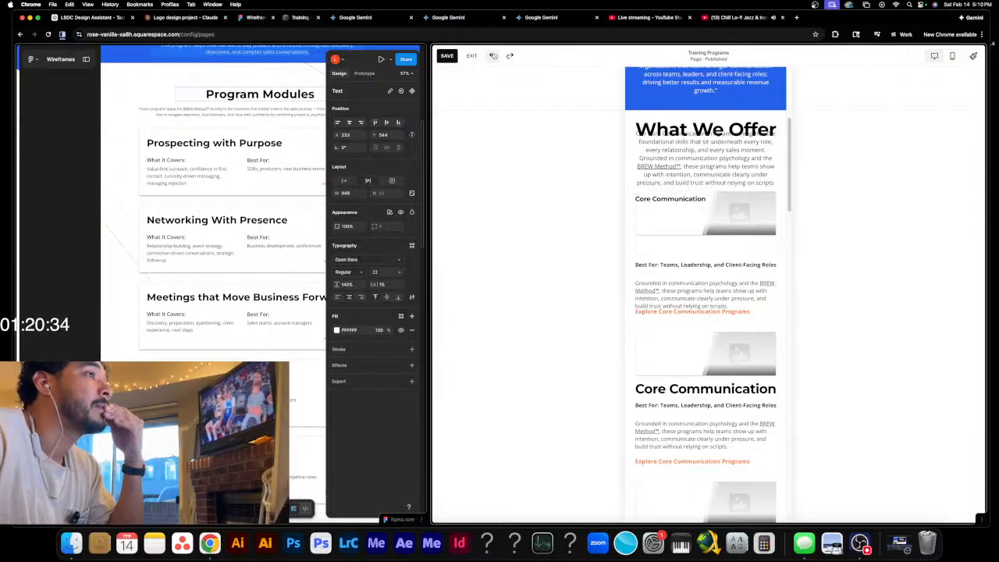
click(493, 55)
click(493, 55)
click(493, 55)
click(493, 55)
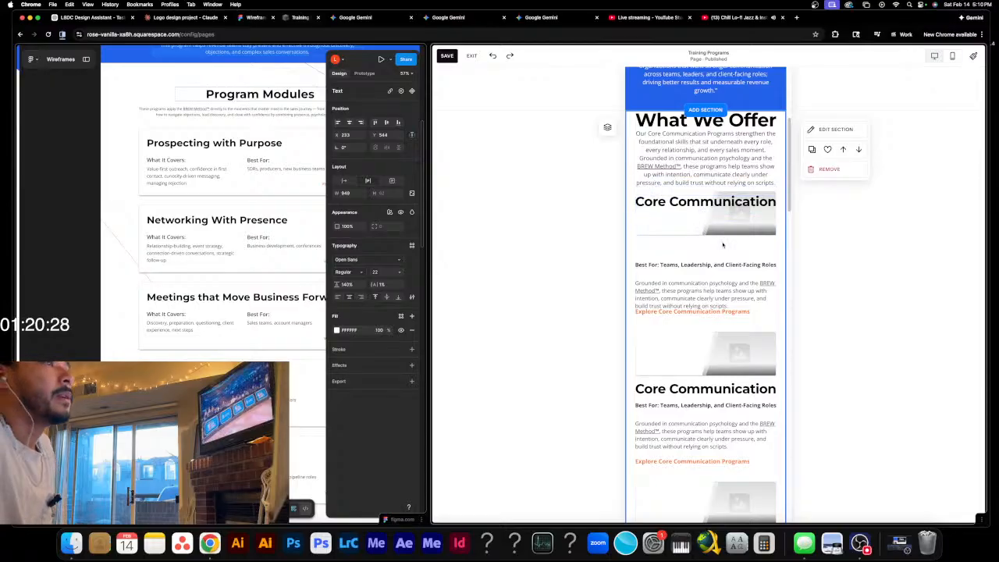
- Examine the first Core Communication block and the content settings of its Card.png image
click(732, 201)
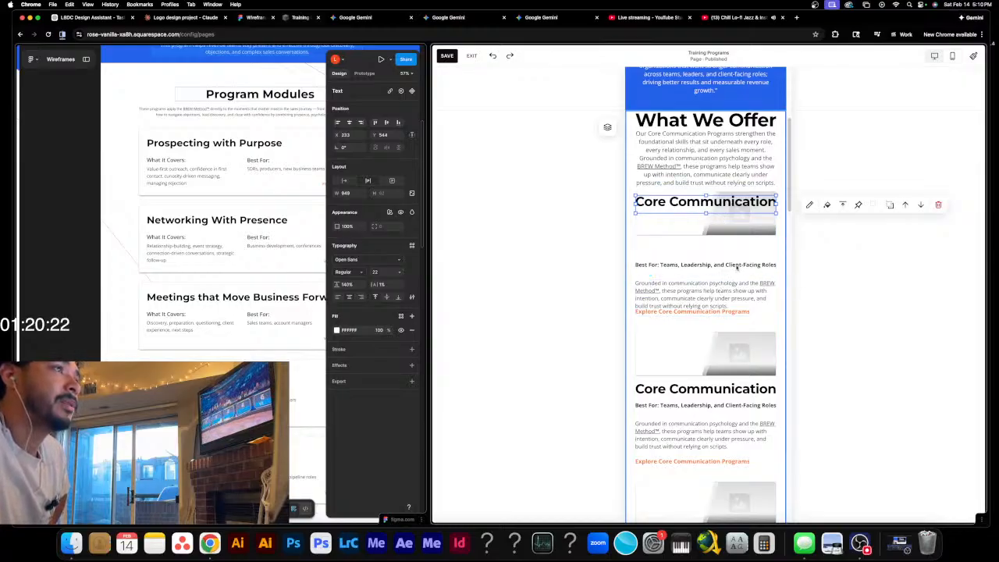
scroll(737, 267, up, 5)
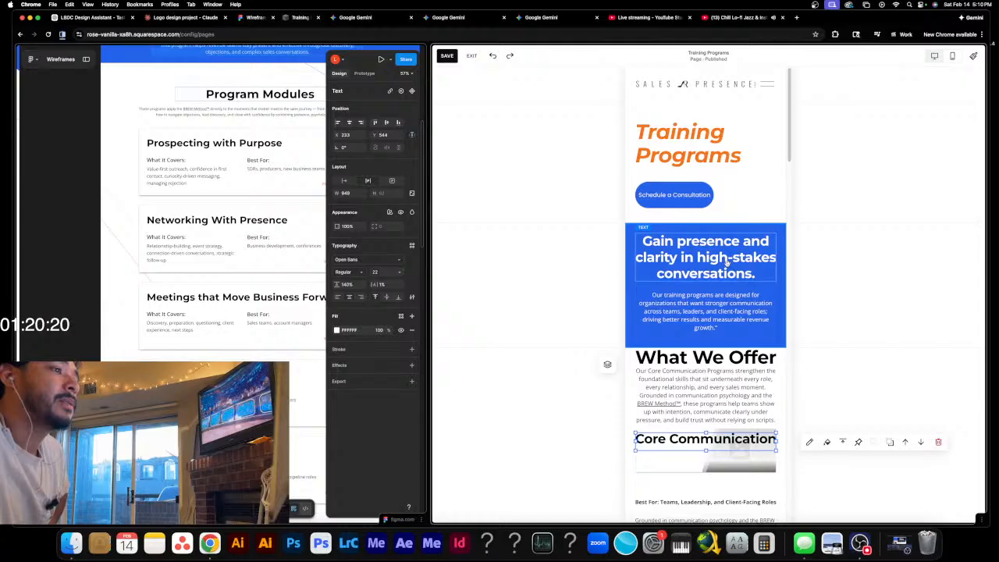
scroll(718, 341, down, 4)
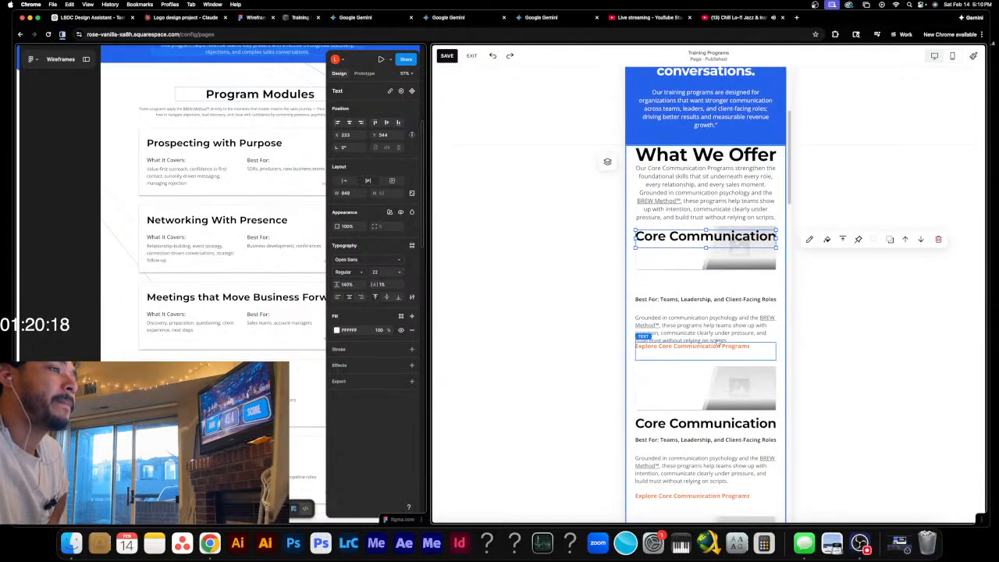
click(694, 260)
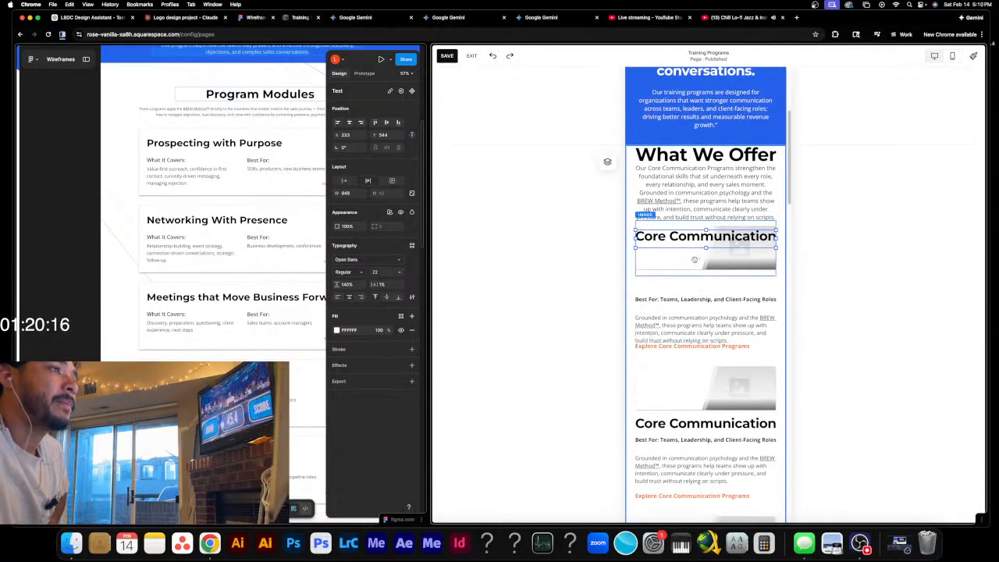
double_click(694, 259)
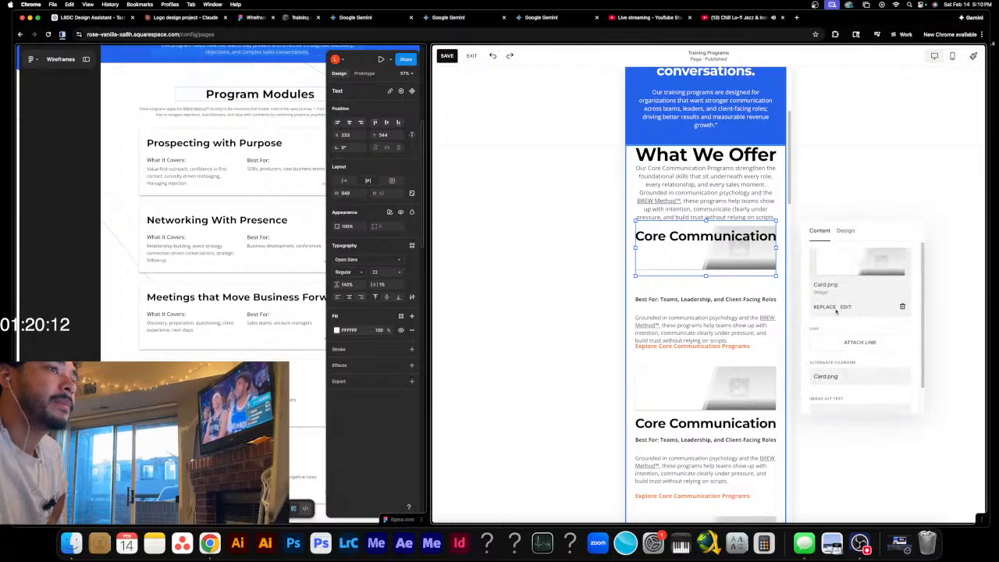
scroll(837, 311, down, 2)
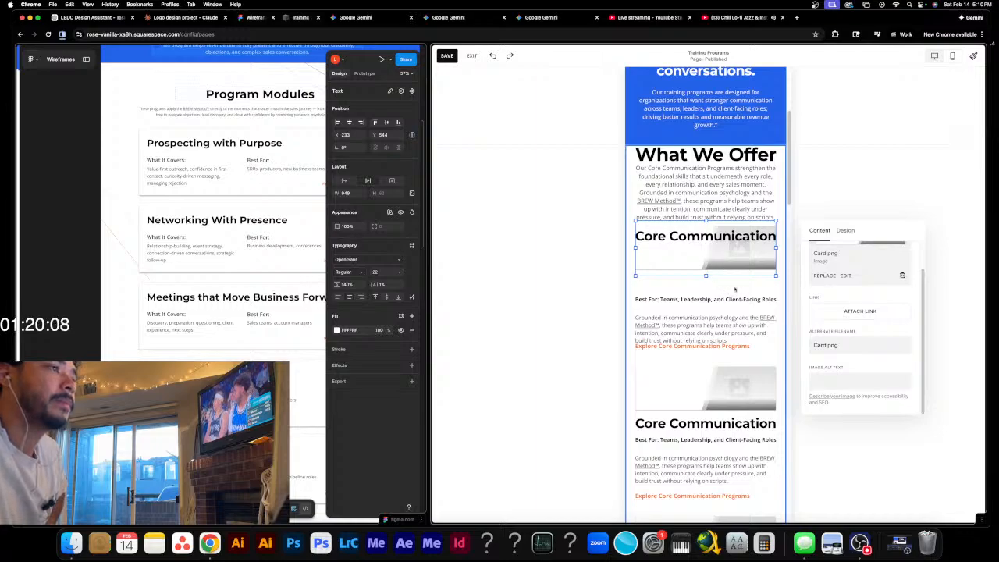
click(735, 290)
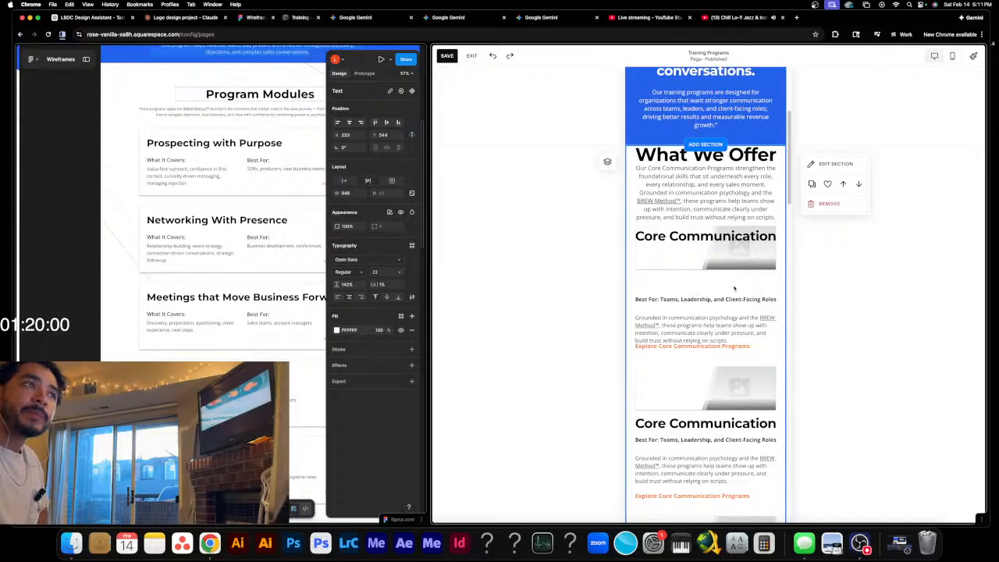
- Resize the first Core Communication heading's text box to the image's left half and extend it down over the image
click(705, 237)
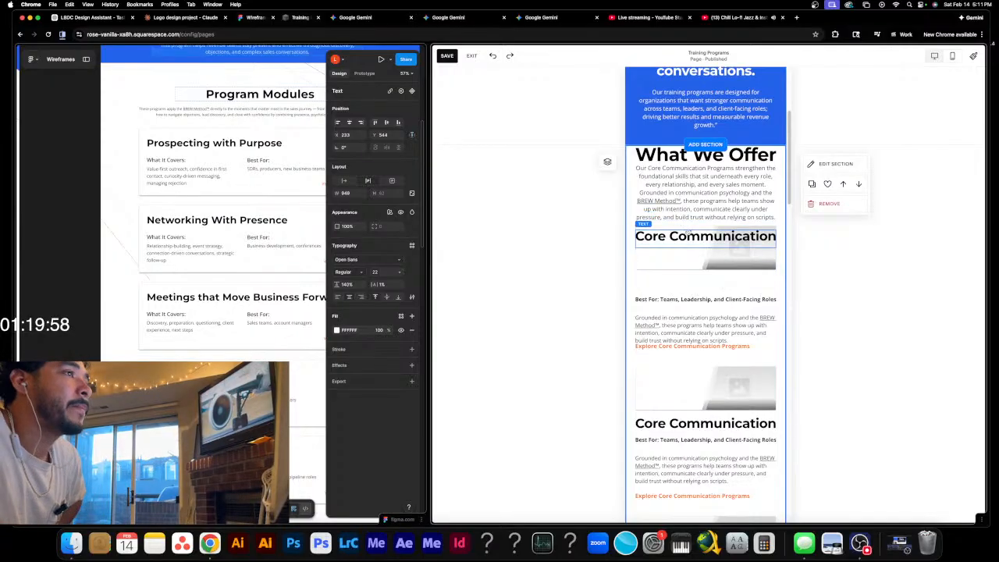
triple_click(689, 237)
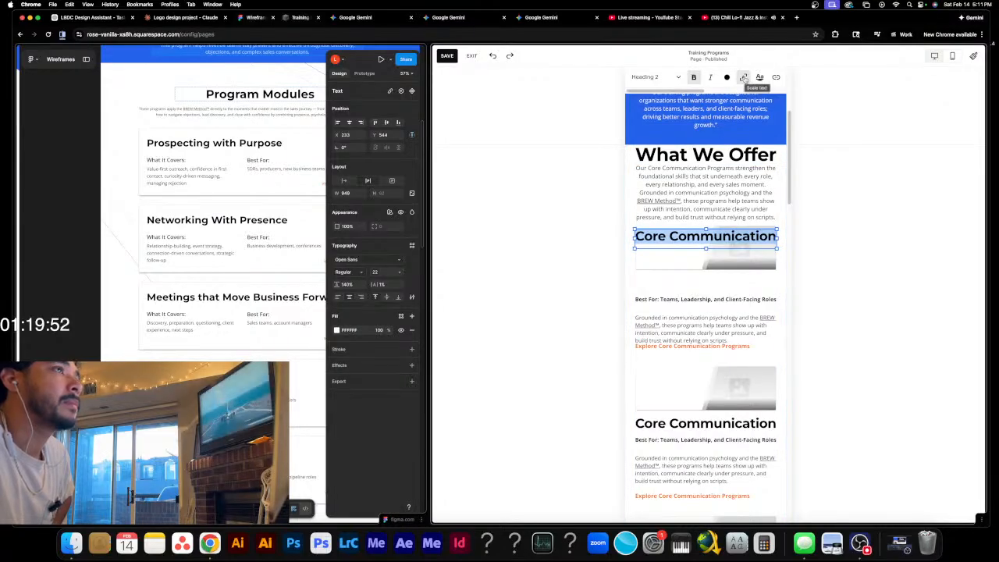
drag(777, 249, 706, 266)
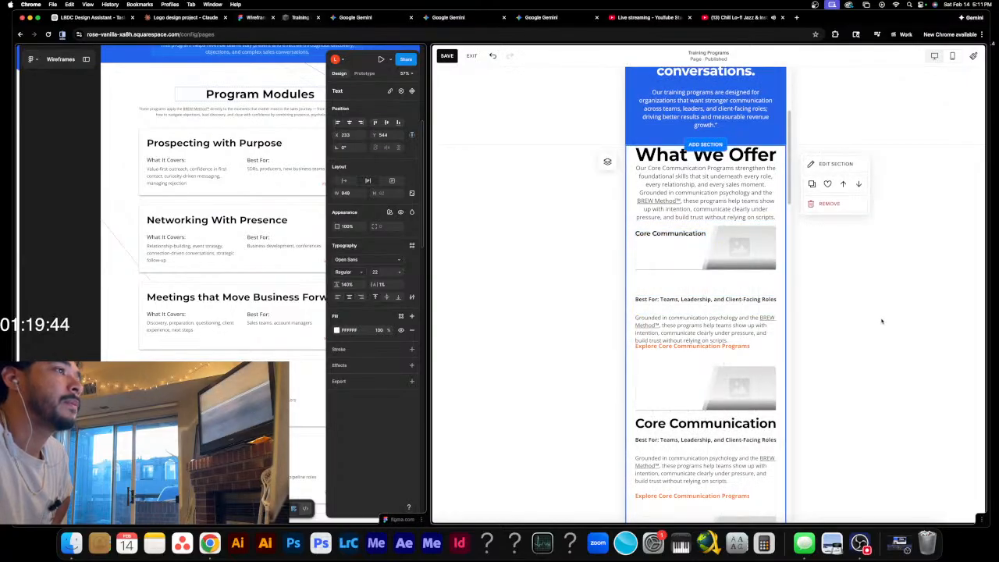
- Indent the first Core Communication heading by moving it one column right and one row down on the image
click(675, 235)
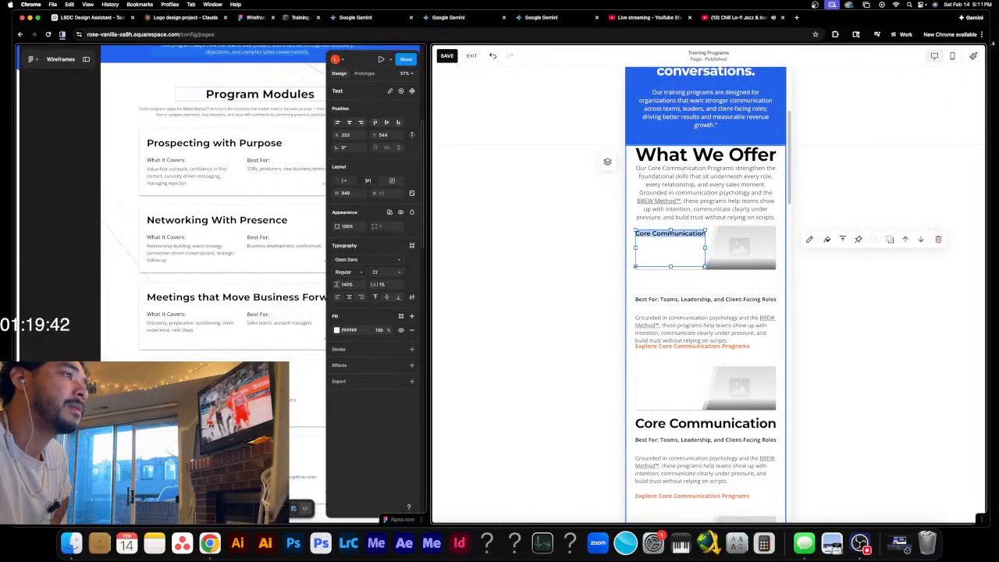
drag(635, 266, 643, 269)
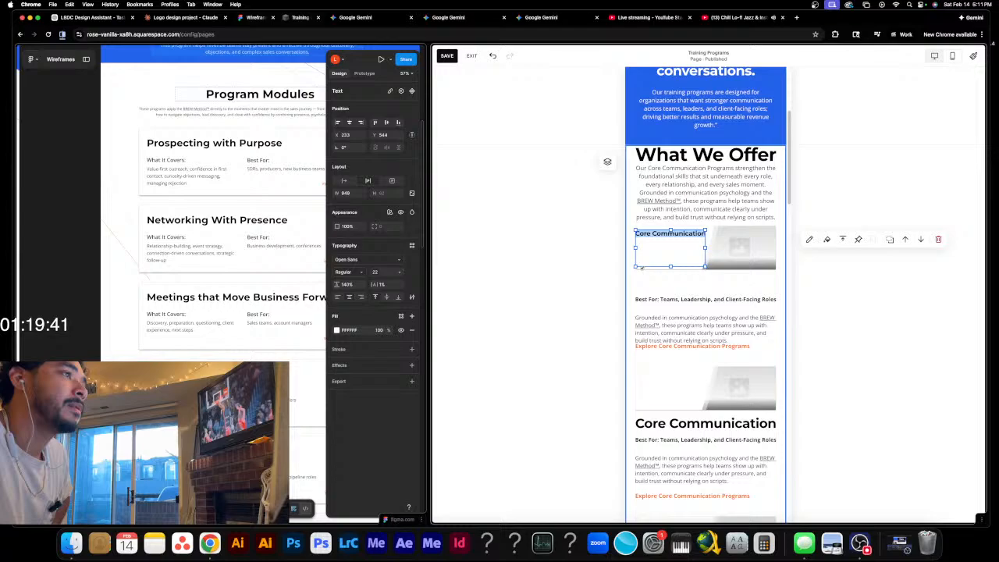
drag(636, 248, 641, 250)
double_click(678, 234)
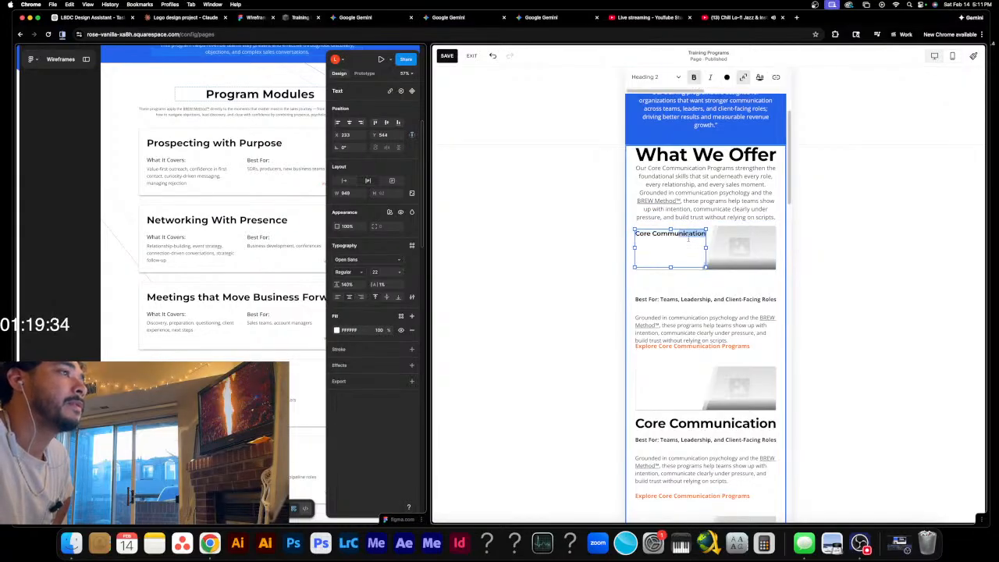
click(833, 303)
drag(672, 237, 683, 246)
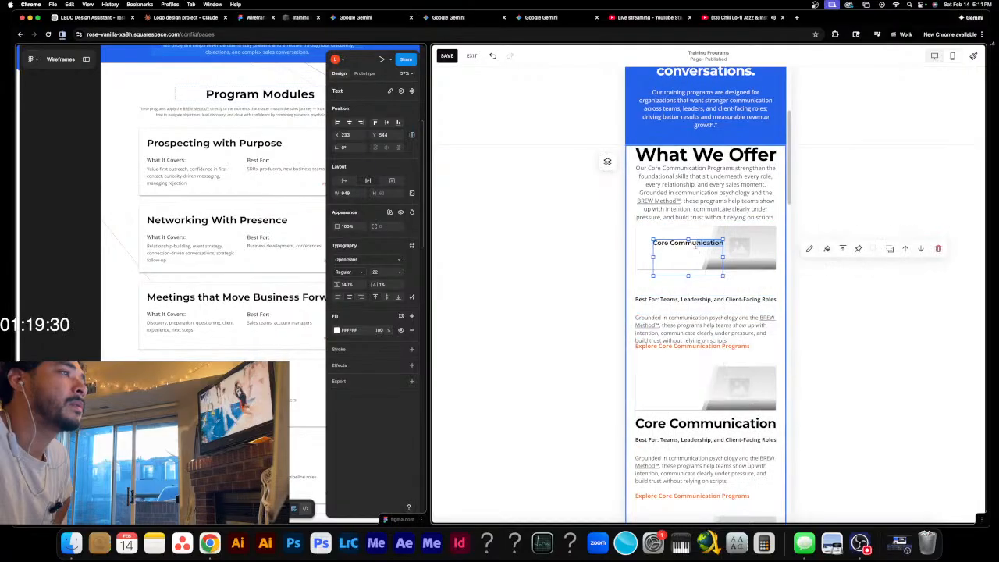
- Try splitting the first Core Communication heading onto two lines after Core and resizing its box, and undo both changes
click(671, 244)
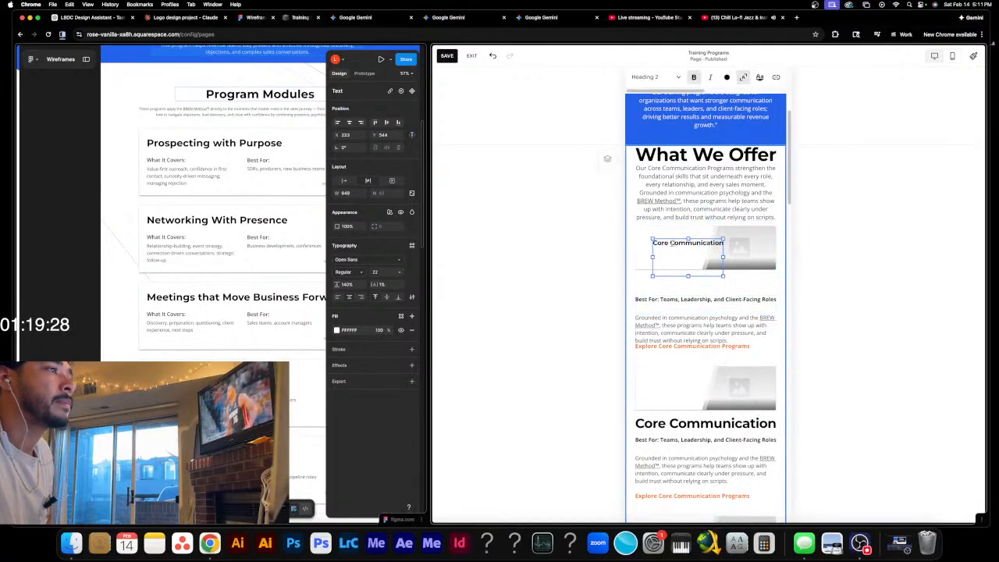
key(Return)
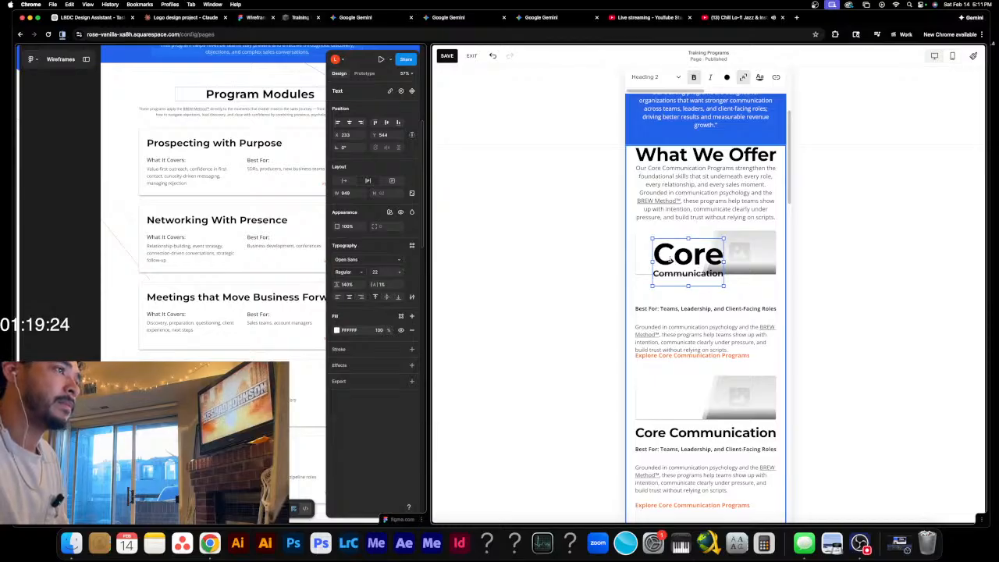
drag(653, 262, 686, 263)
key(super+z)
key(super+z)
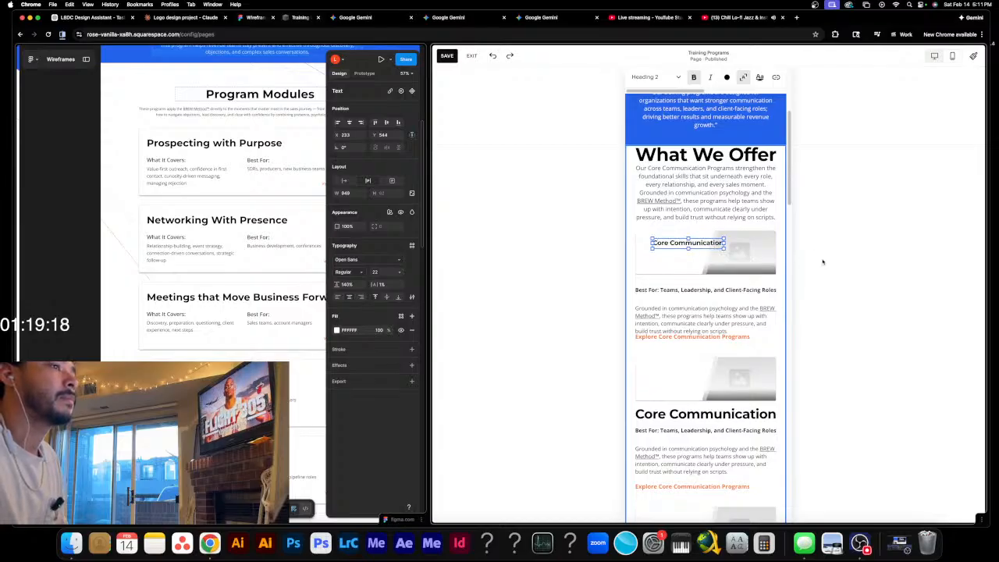
- Move the first Core Communication heading back to the image's left edge and one row down, near its vertical middle
drag(699, 246, 680, 256)
click(841, 307)
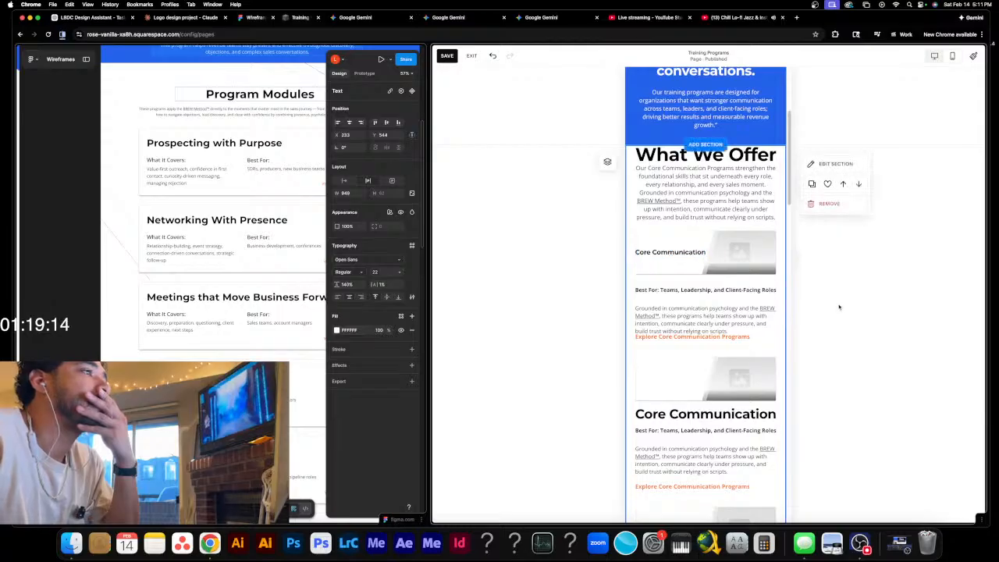
click(674, 266)
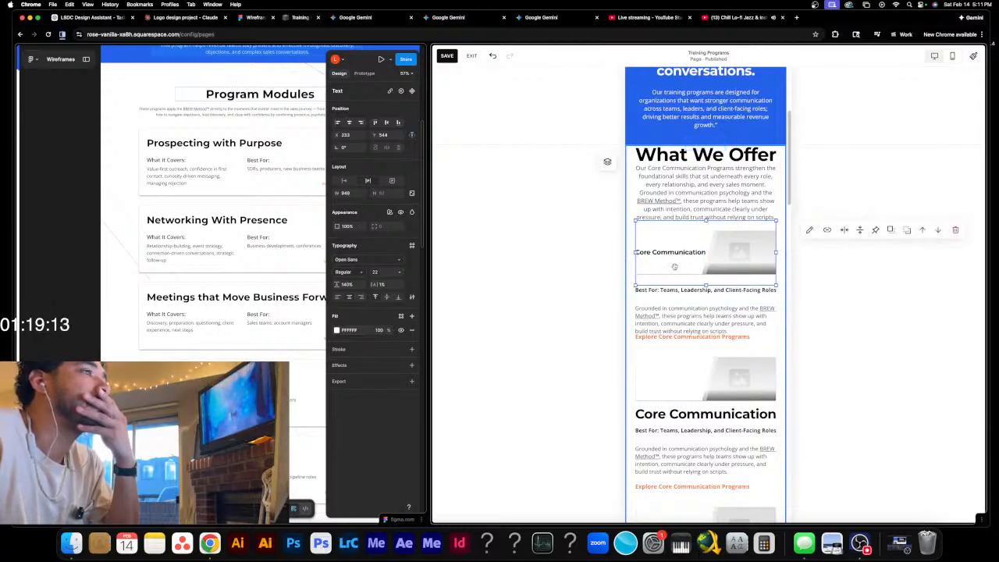
click(852, 303)
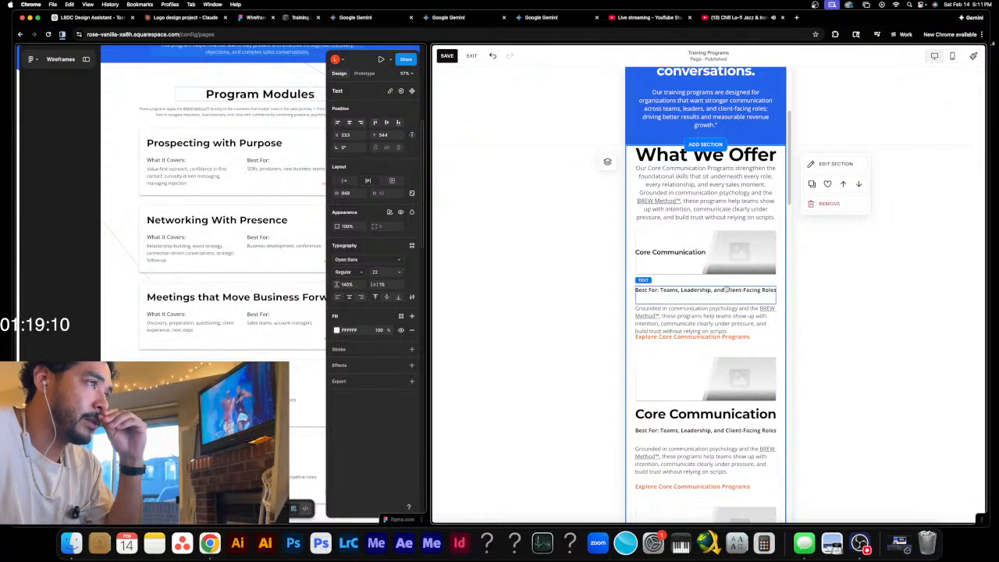
- Compare the mobile Training Programs page with its Figma wireframe, from the hero down to the What We Offer cards
scroll(727, 348, down, 1)
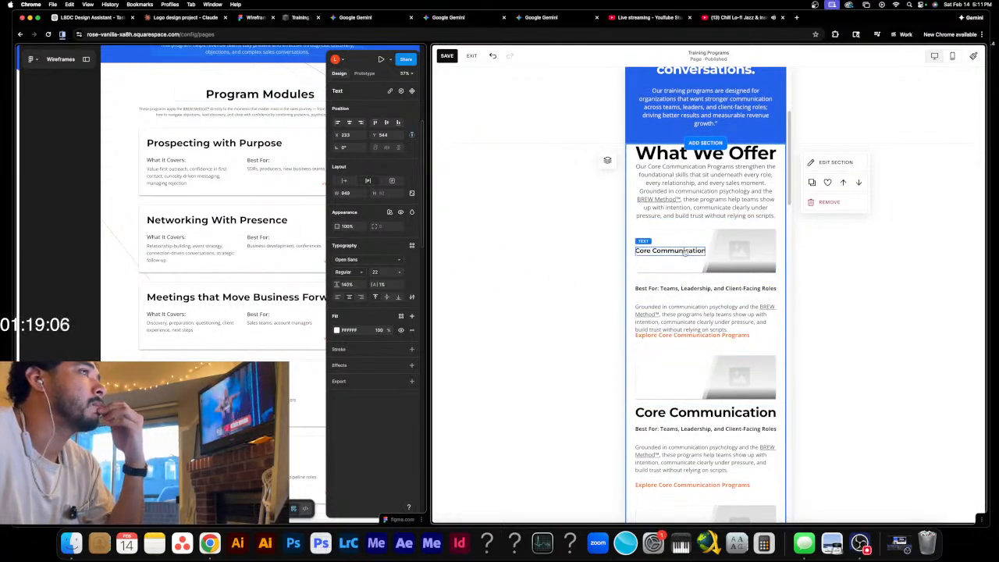
scroll(684, 253, up, 5)
scroll(207, 182, up, 5)
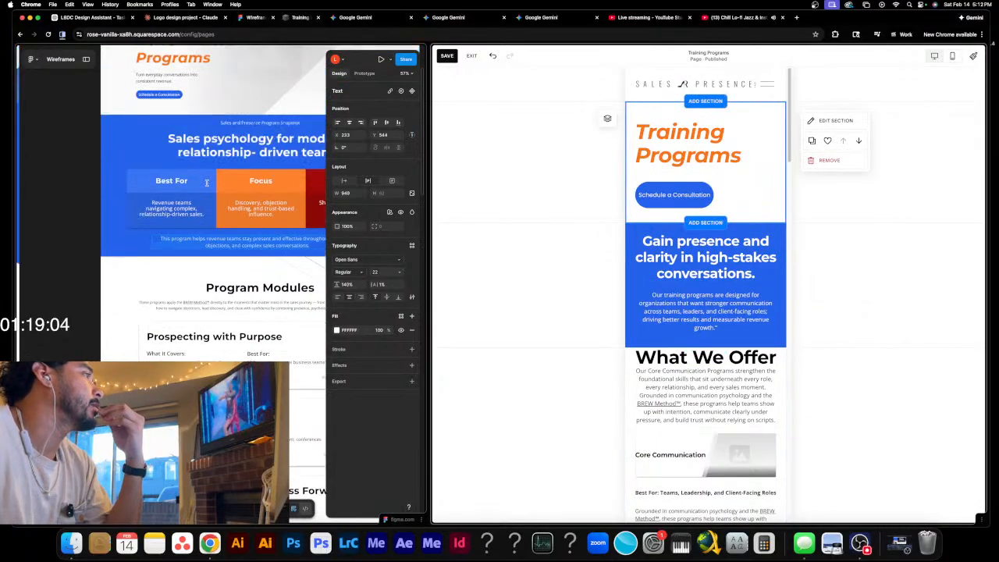
click(207, 183)
scroll(199, 210, up, 3)
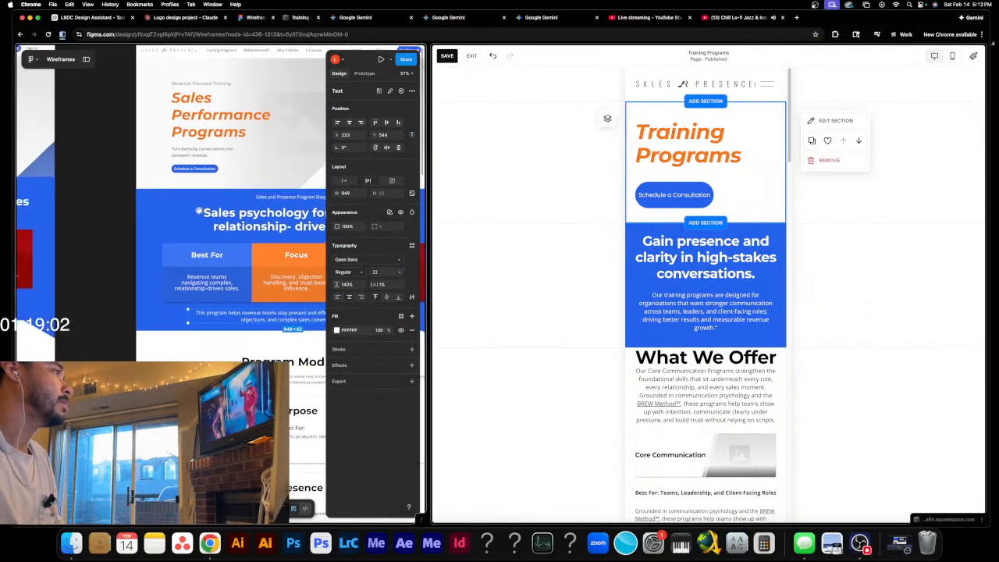
drag(86, 204, 266, 214)
drag(47, 223, 191, 225)
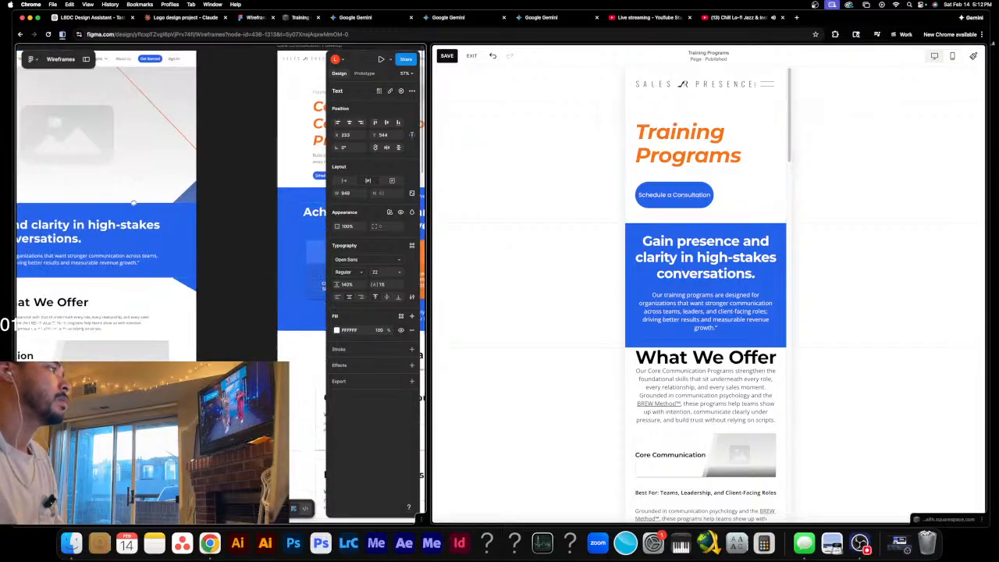
drag(133, 203, 209, 165)
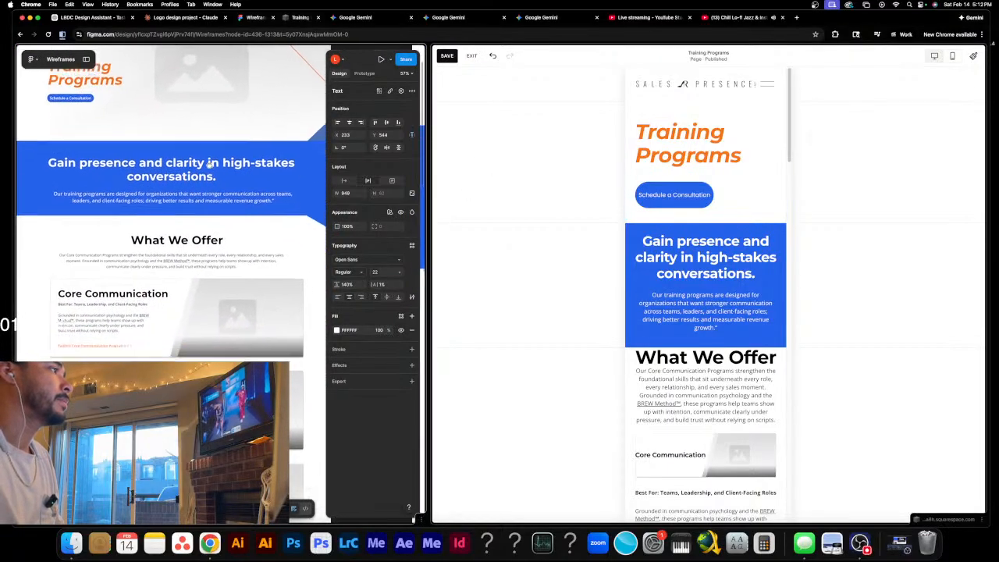
scroll(209, 164, down, 5)
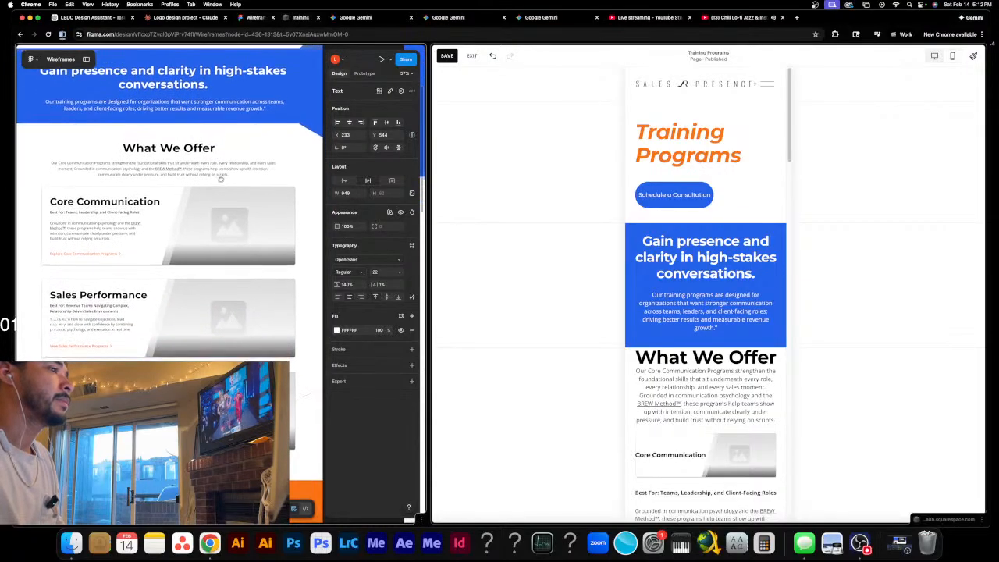
scroll(221, 179, down, 2)
scroll(796, 375, down, 4)
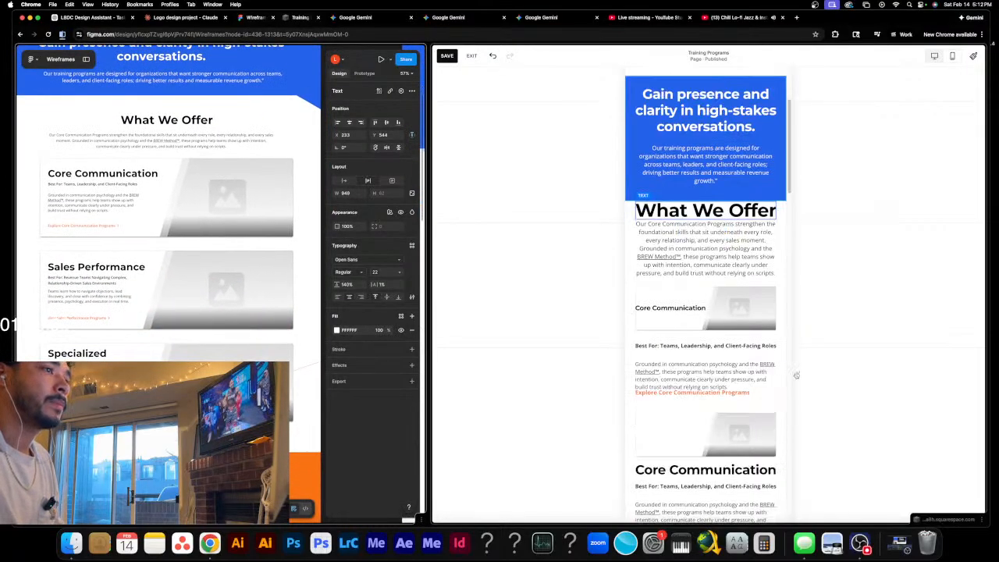
- Extend the mobile What We Offer section downward to add space below its last Core Communication card
scroll(796, 375, down, 8)
click(764, 378)
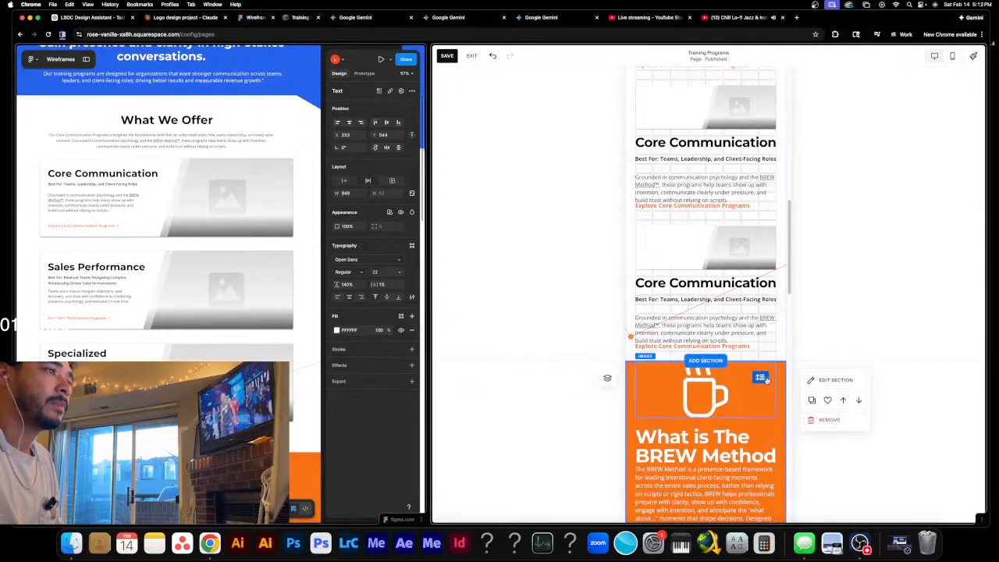
drag(766, 380, 765, 397)
click(711, 349)
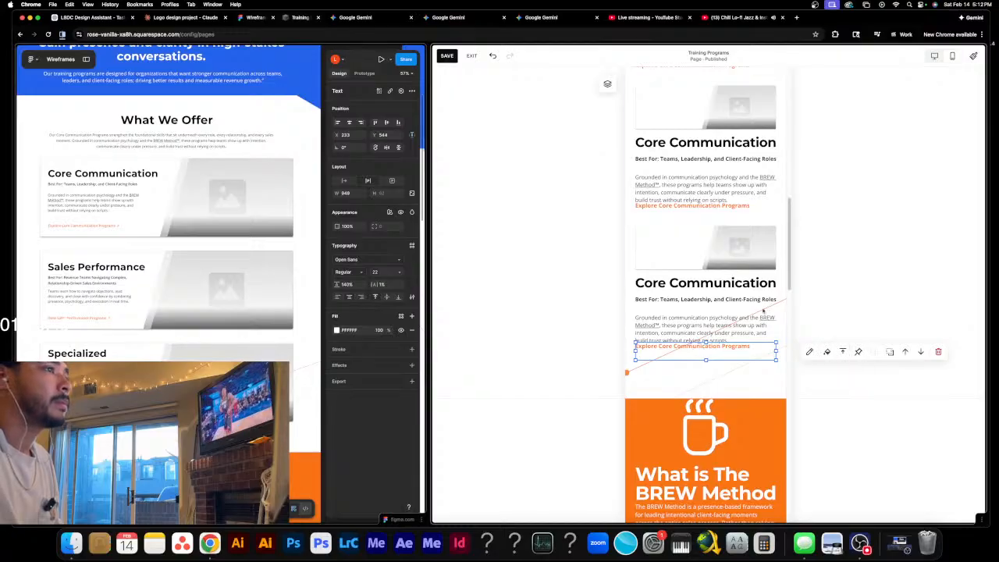
- Examine the image and heading placement of the Core Communication cards in the mobile layout
click(697, 247)
click(696, 248)
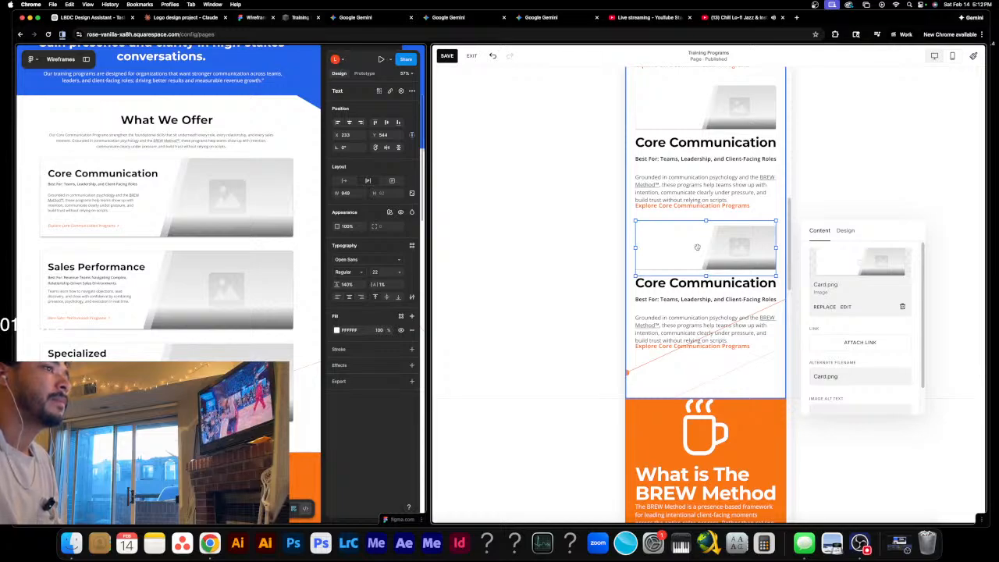
scroll(715, 297, up, 4)
click(716, 297)
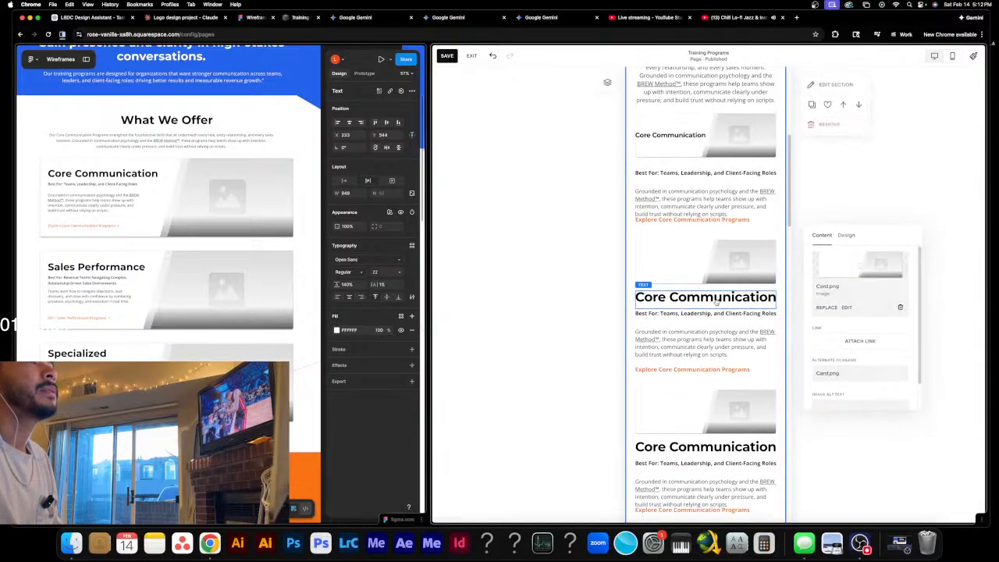
scroll(730, 281, up, 2)
scroll(691, 354, down, 5)
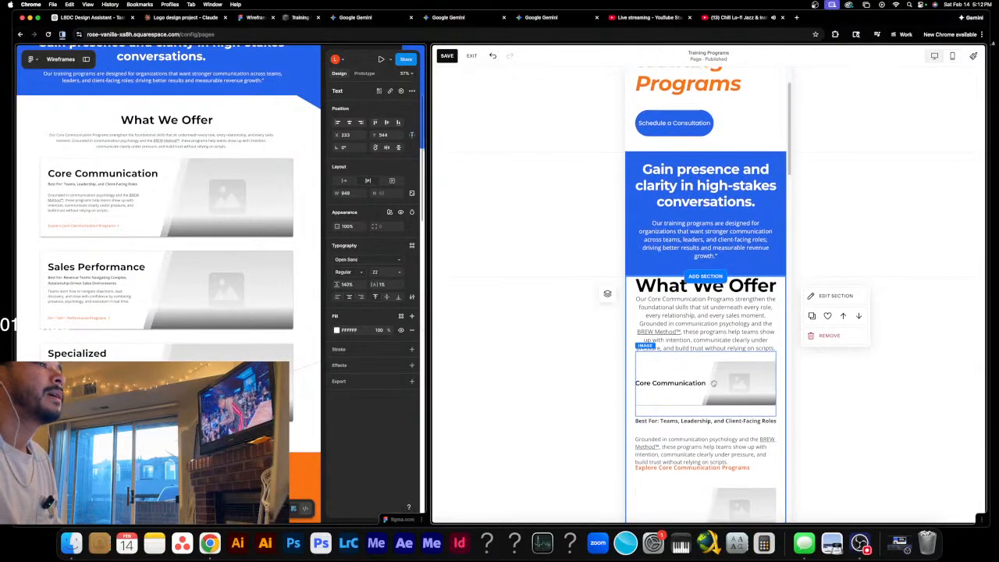
scroll(739, 240, up, 3)
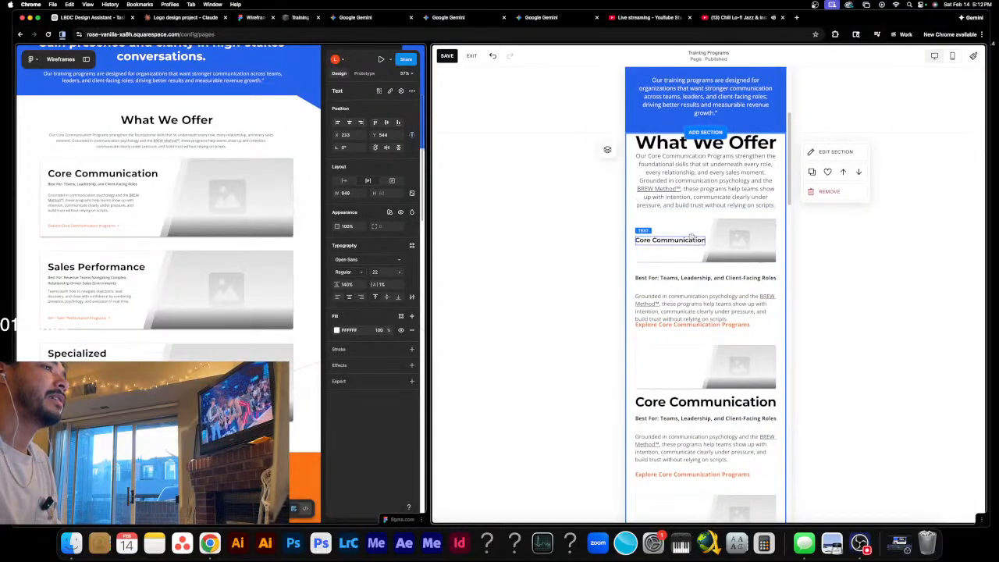
click(740, 240)
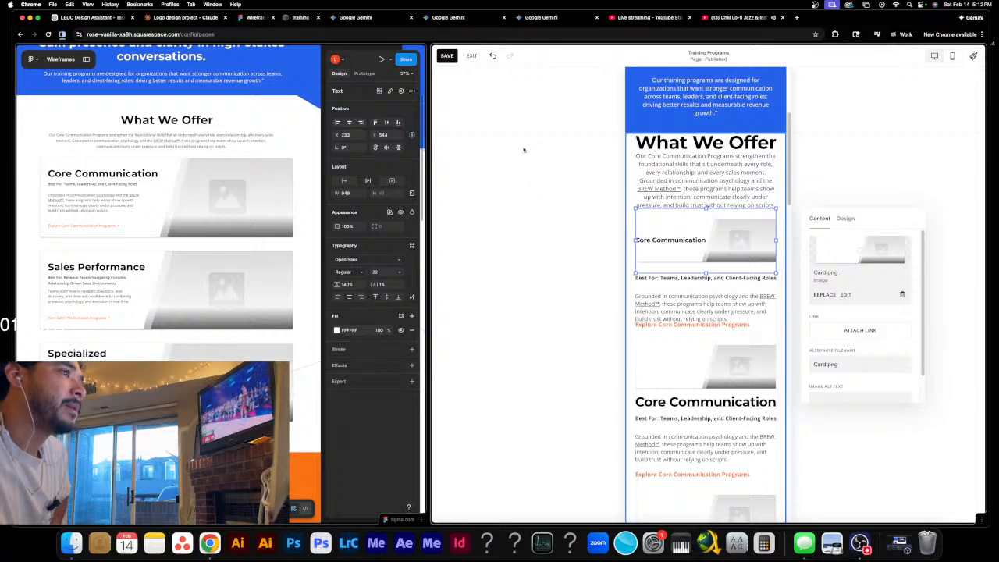
- Switch to the desktop layout and preview the What We Offer cards at a narrower page width, then widen the page again
click(934, 55)
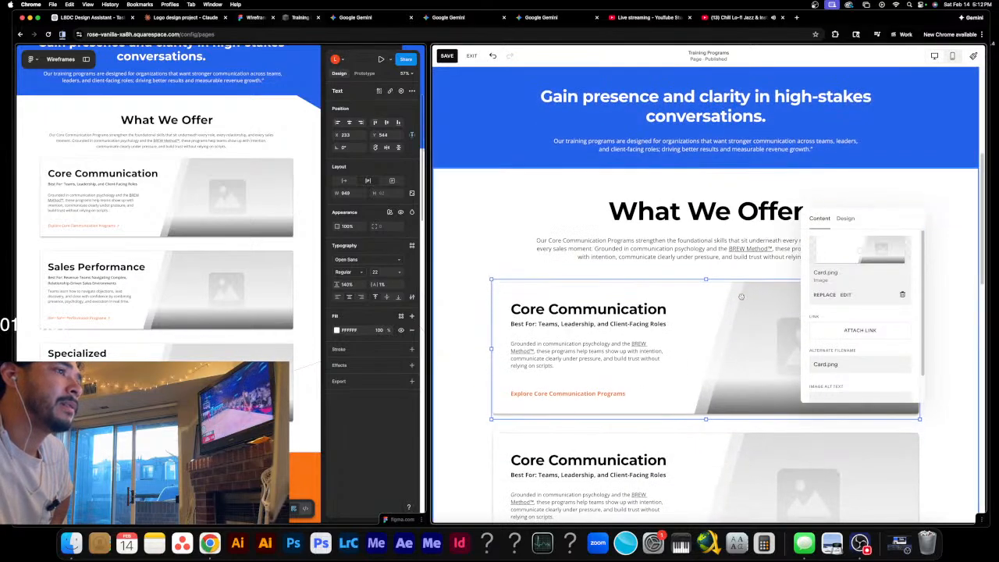
scroll(738, 297, down, 3)
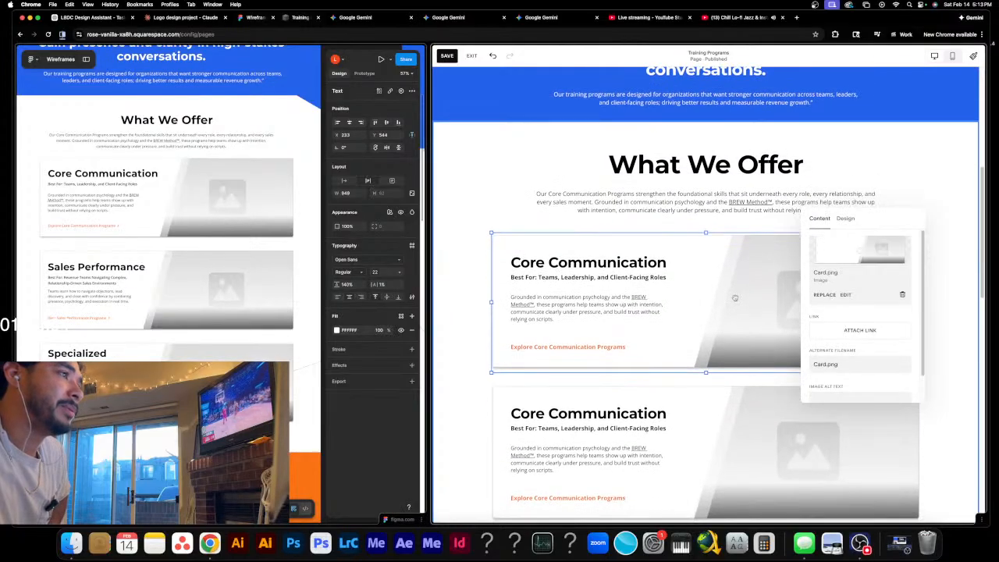
scroll(731, 297, down, 2)
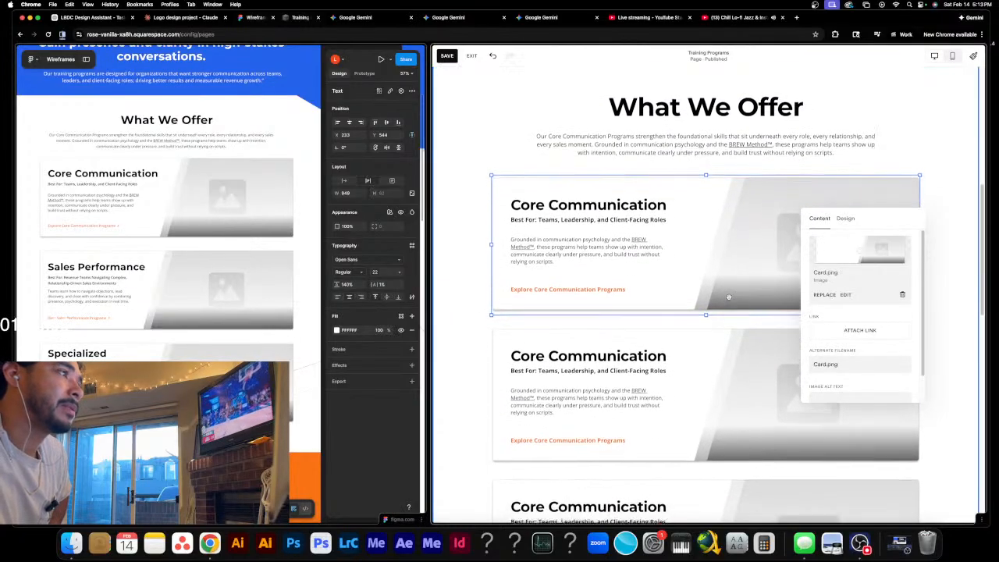
click(942, 291)
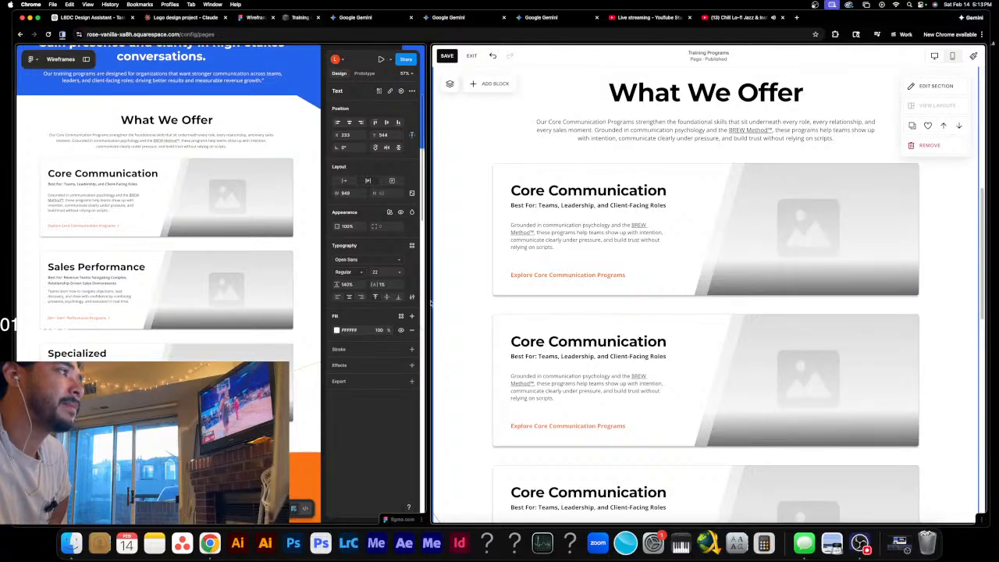
drag(430, 312, 759, 326)
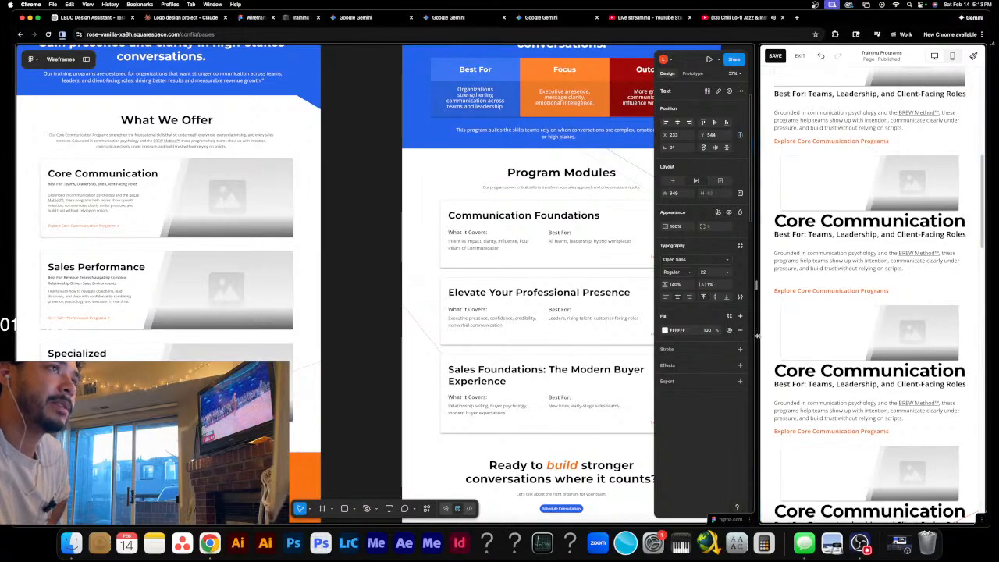
drag(757, 336, 629, 321)
drag(634, 320, 421, 310)
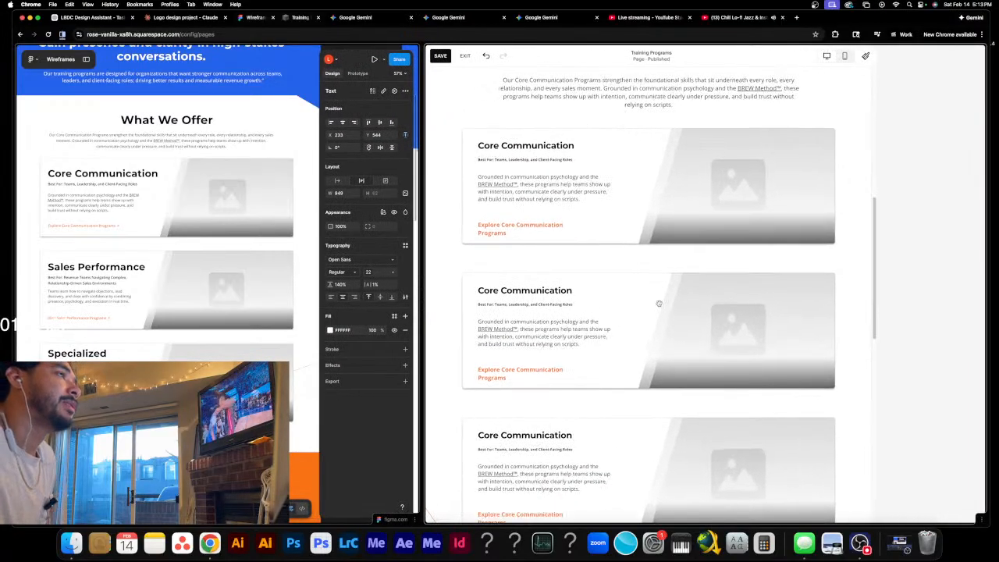
- Examine the desktop page's heading sections and the arrangement of text over the Core Communication card images
scroll(671, 304, up, 5)
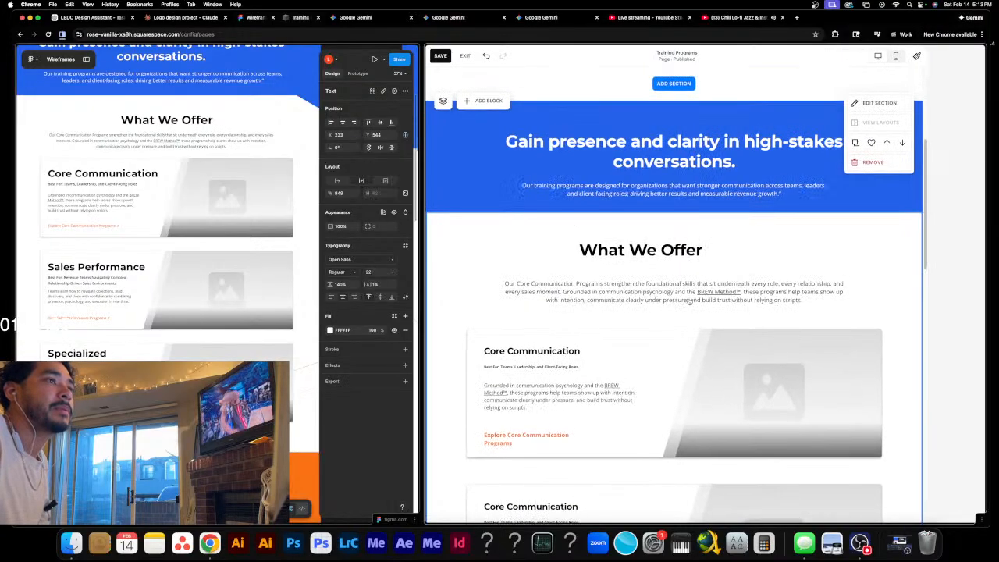
scroll(827, 312, up, 2)
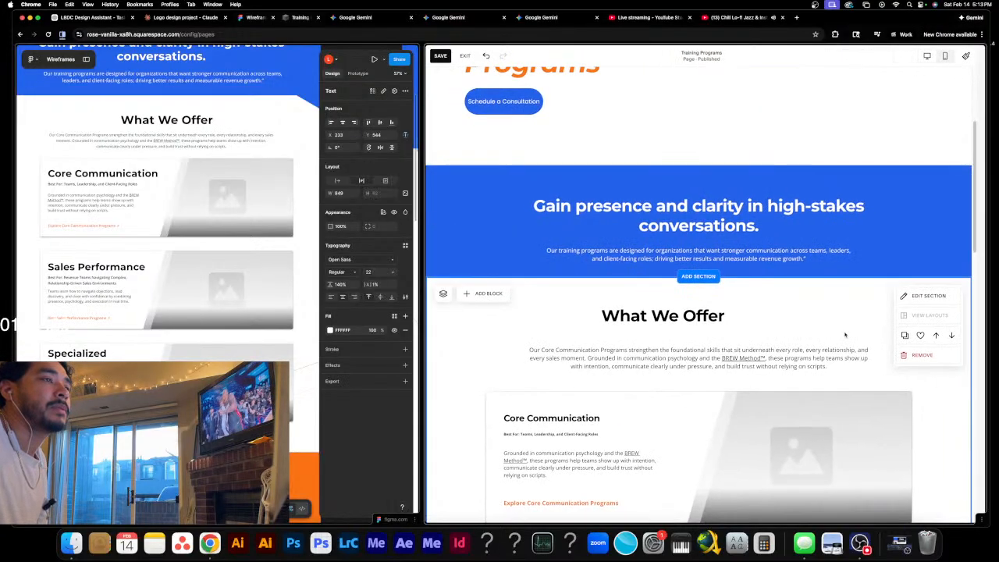
scroll(839, 337, up, 5)
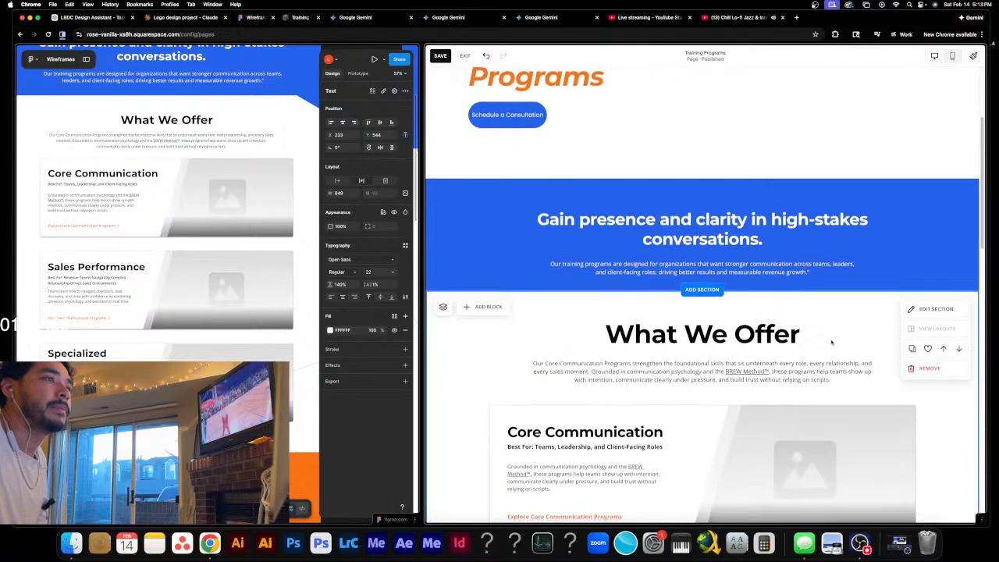
scroll(831, 339, down, 5)
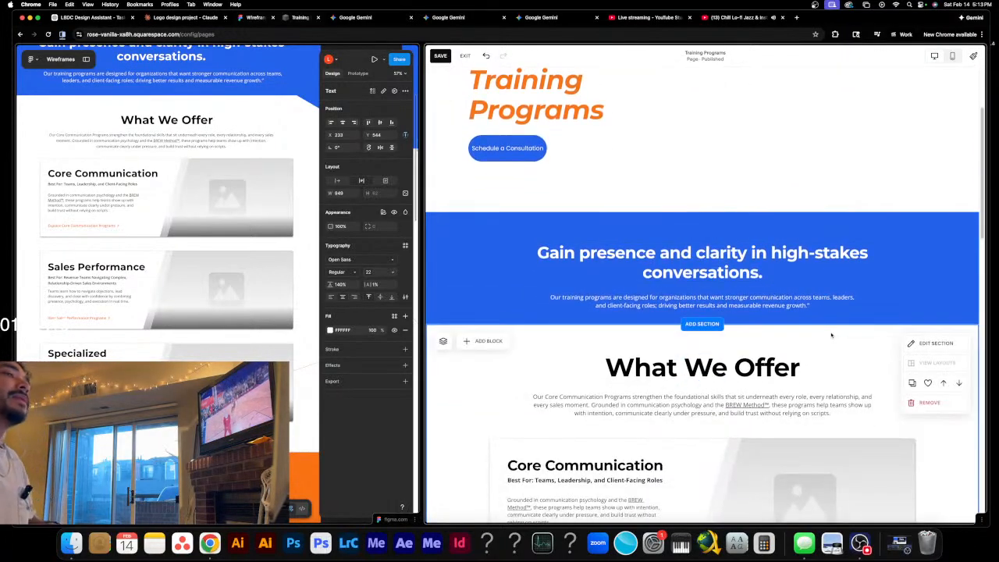
scroll(820, 334, down, 2)
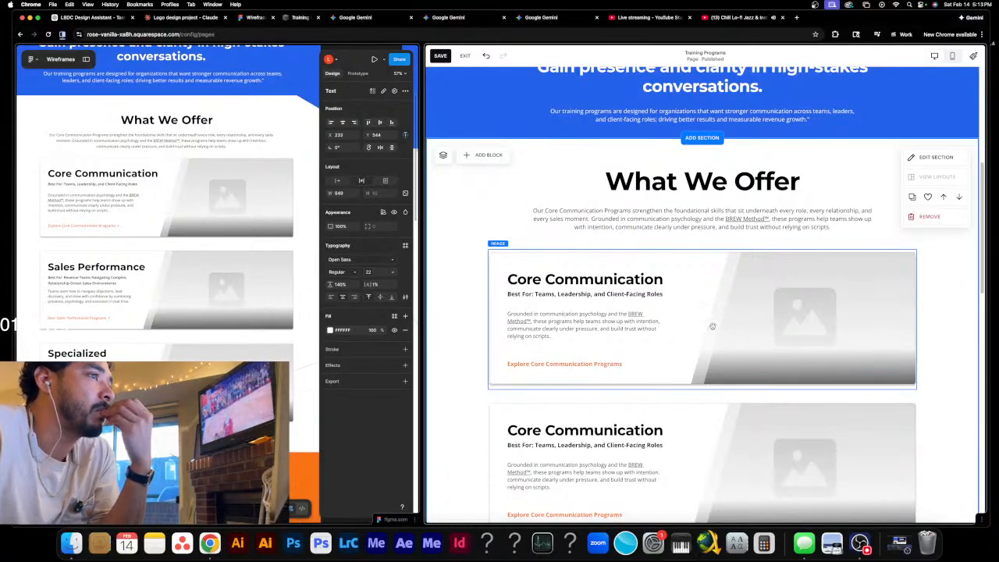
scroll(710, 326, down, 2)
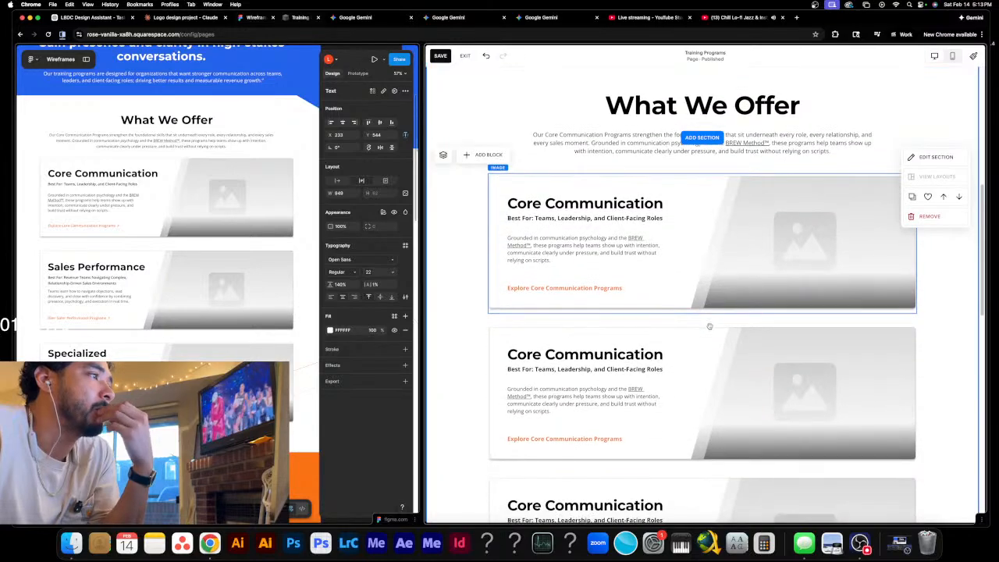
scroll(706, 325, down, 3)
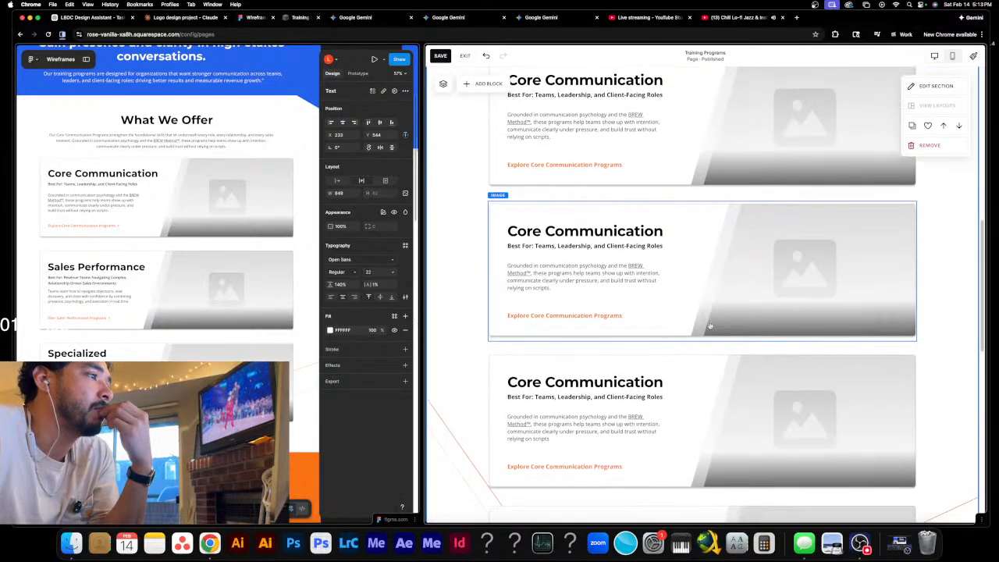
scroll(711, 327, up, 1)
scroll(710, 327, up, 3)
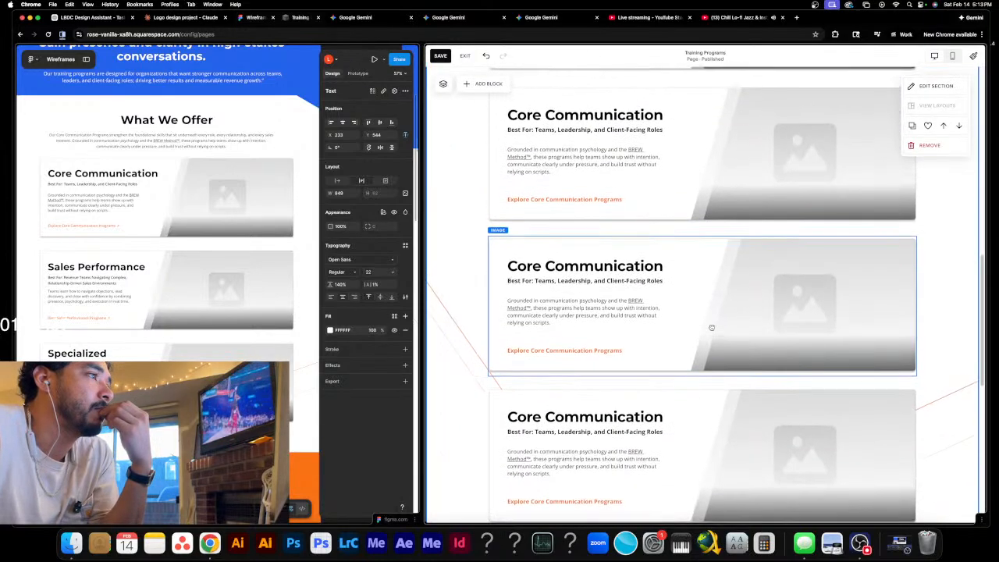
scroll(707, 326, up, 5)
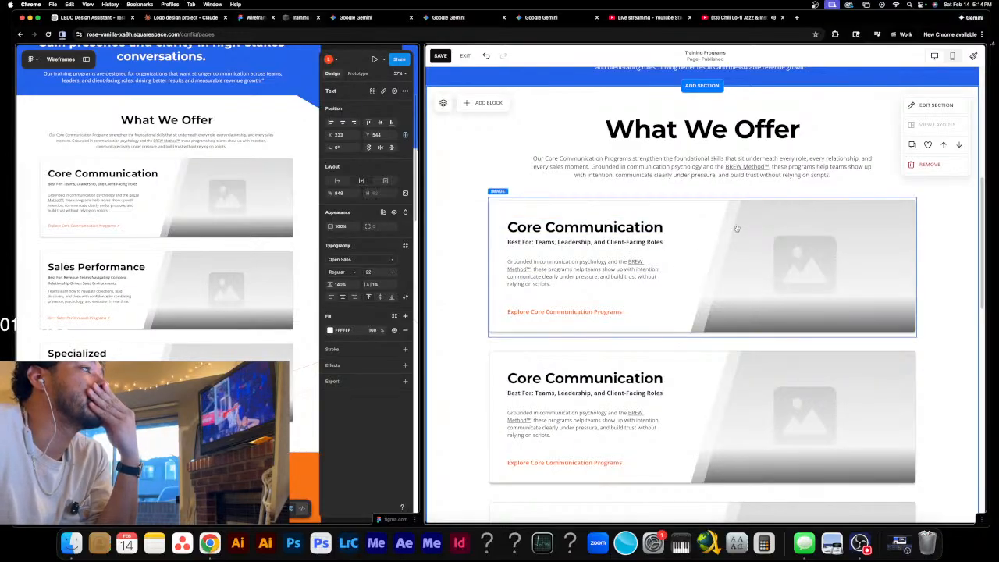
- Try extending the first Core Communication card image downward in the mobile layout and return it to its original height
click(951, 57)
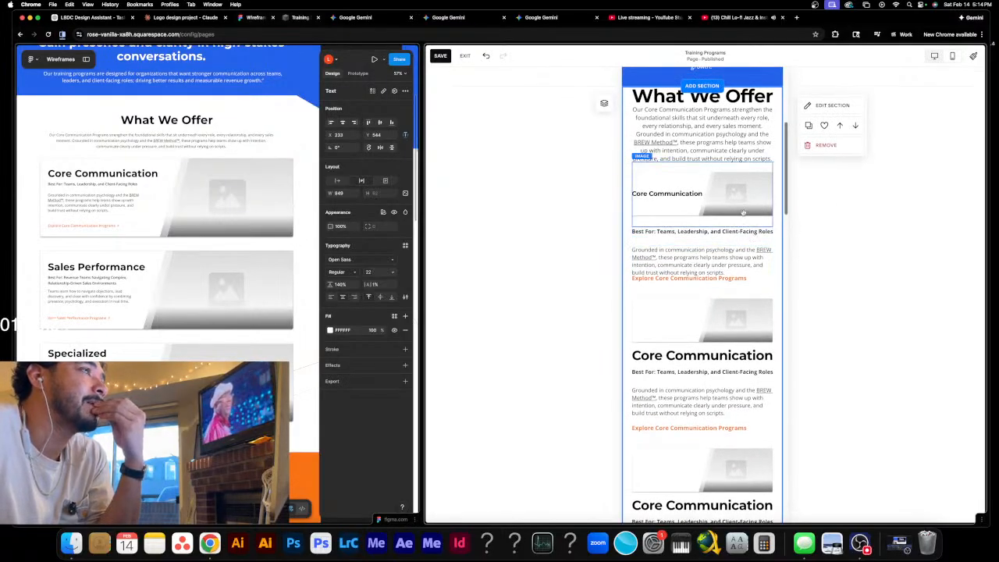
click(706, 226)
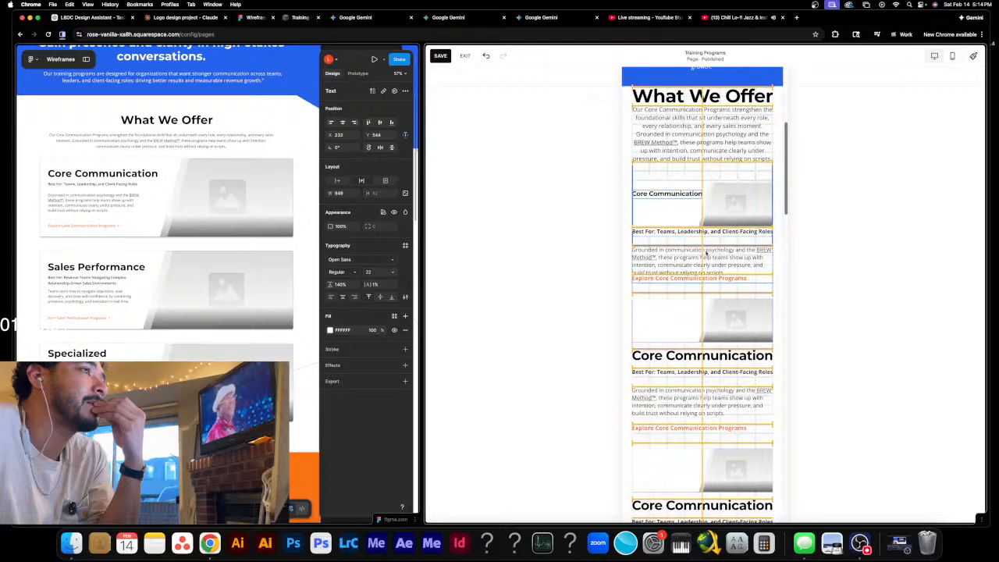
drag(706, 253, 717, 225)
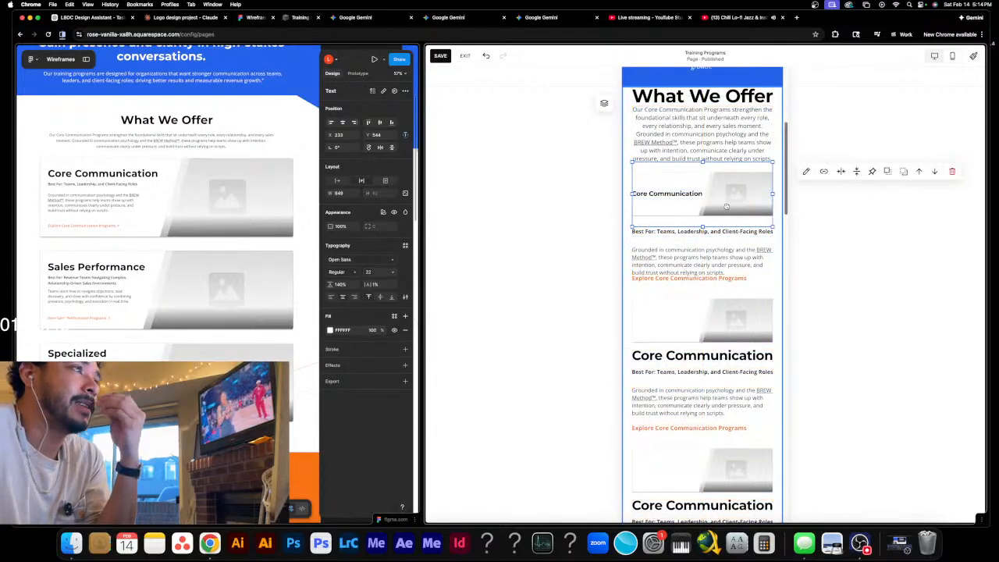
click(826, 268)
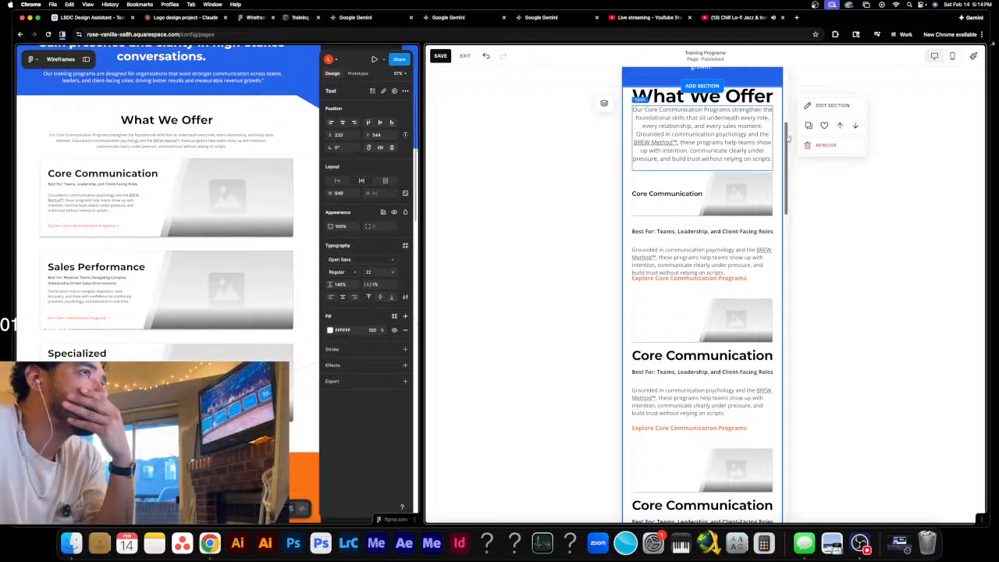
- Switch back to the desktop layout and review the first What We Offer cards
click(934, 57)
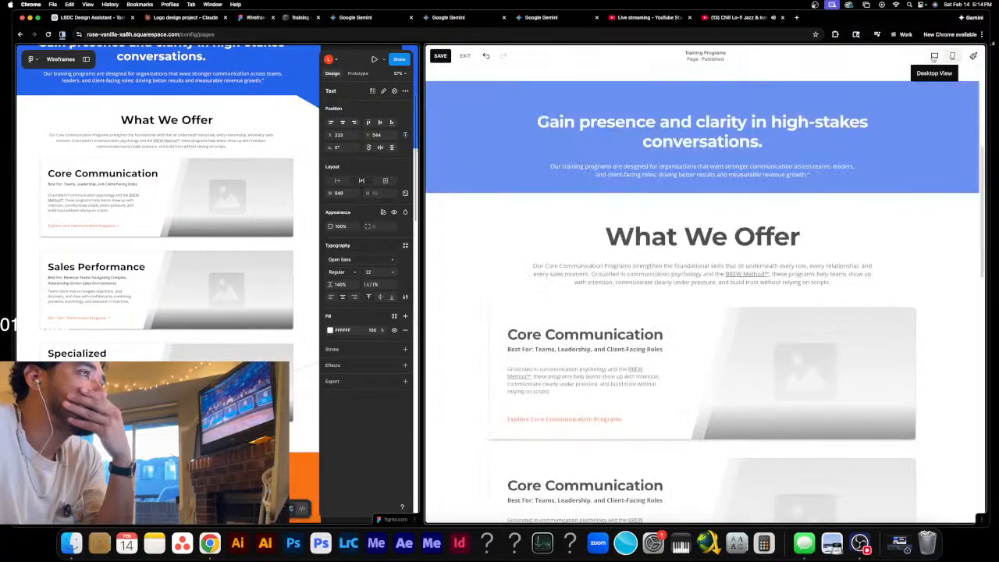
scroll(831, 208, up, 2)
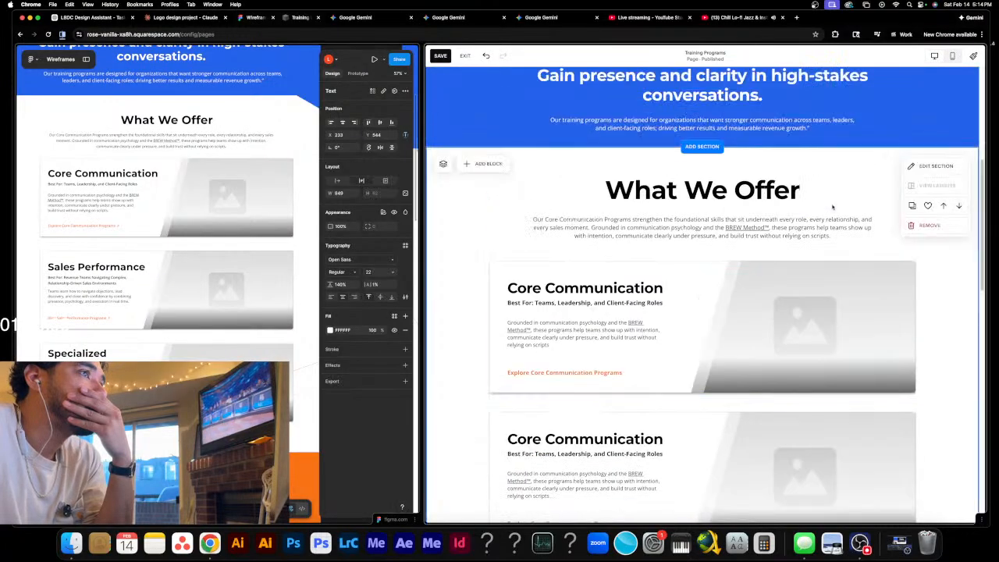
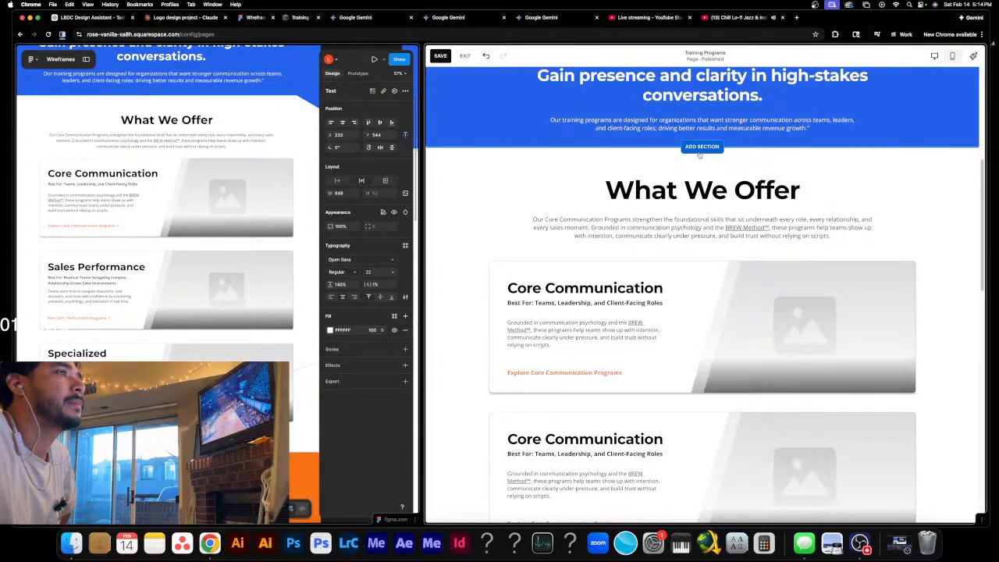
- Browse the Intro, About and Contact section templates for a layout suited to the What We Offer cards, then leave without adding one
click(701, 147)
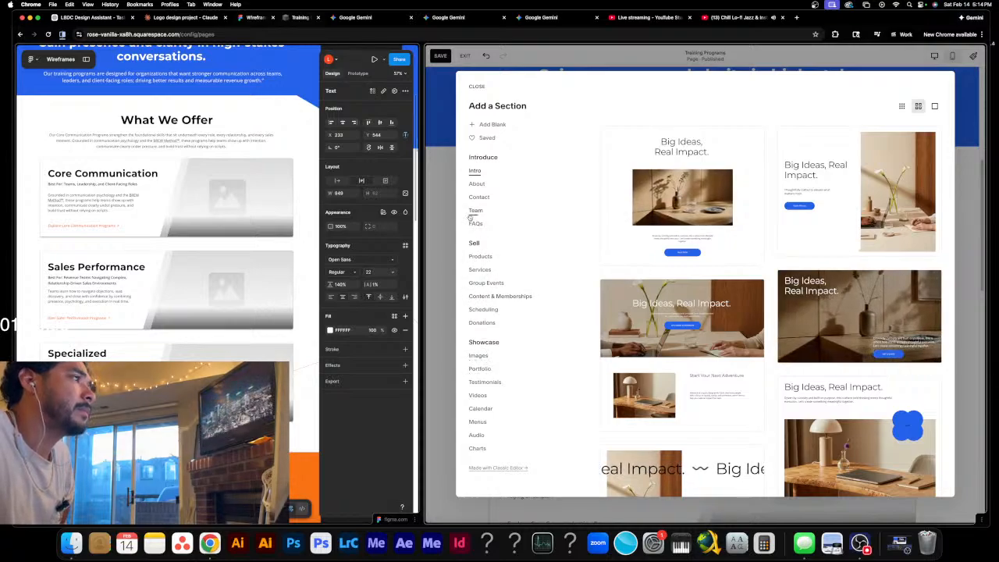
click(477, 184)
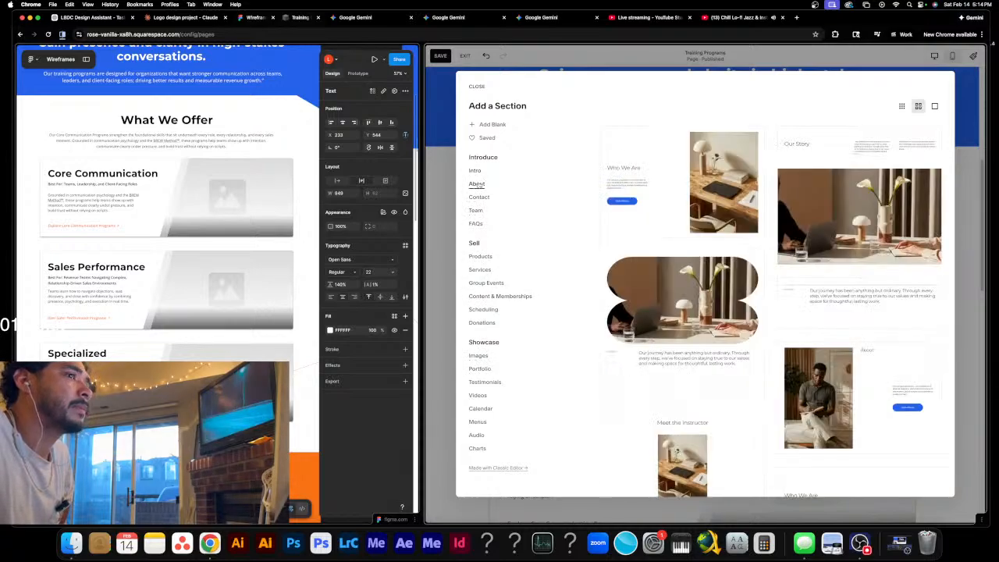
click(479, 197)
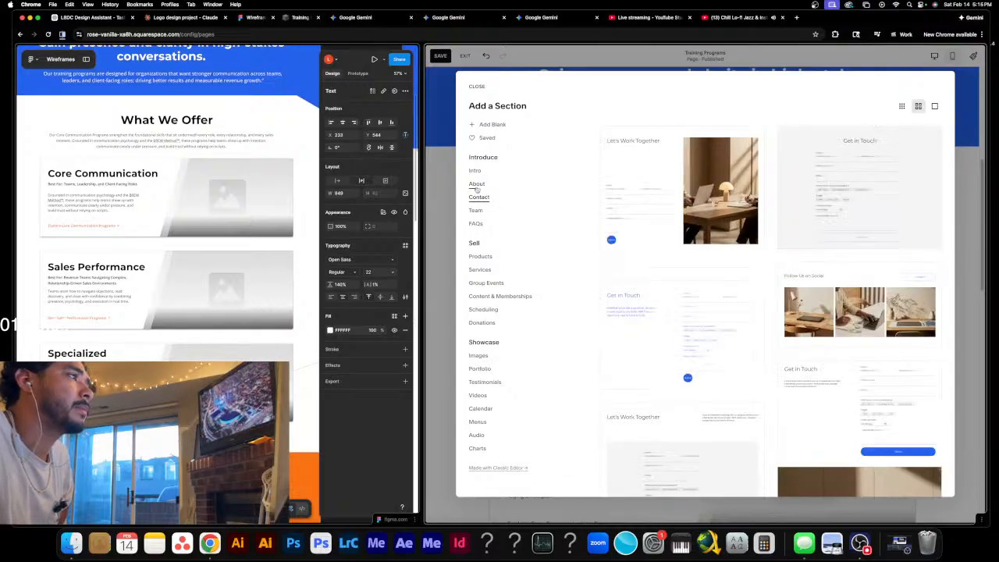
scroll(758, 288, down, 3)
scroll(747, 295, down, 3)
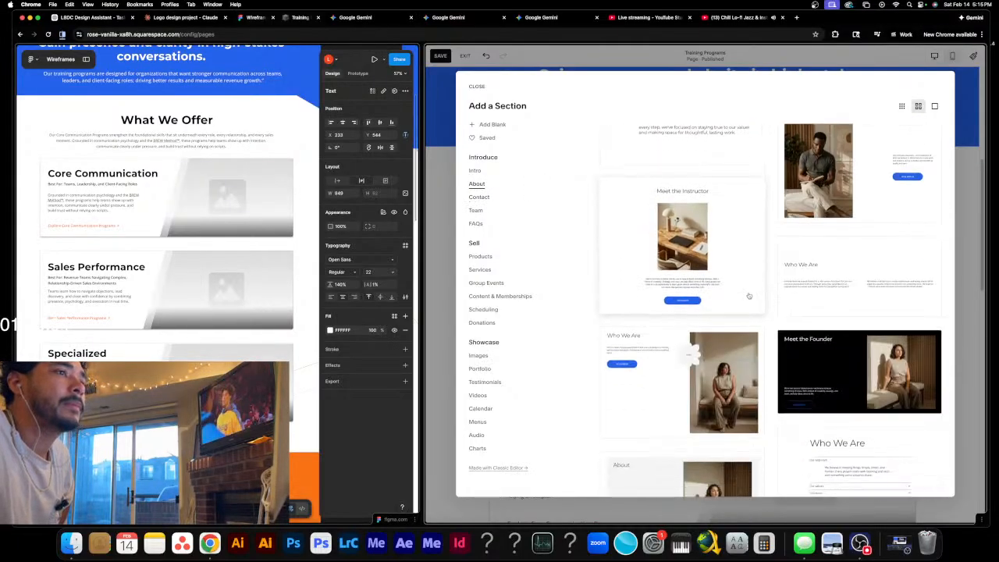
scroll(745, 297, down, 2)
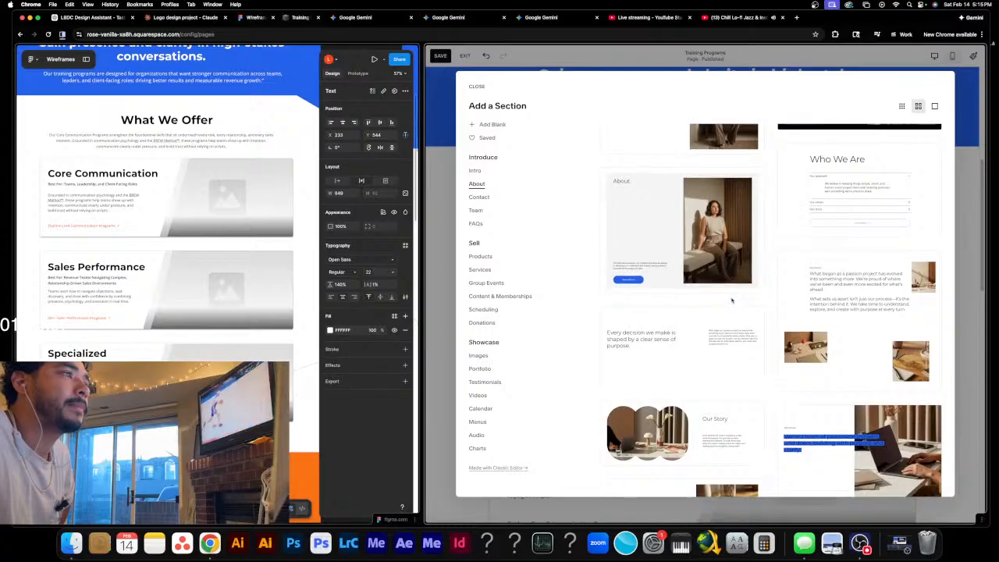
scroll(731, 301, down, 2)
scroll(732, 300, down, 1)
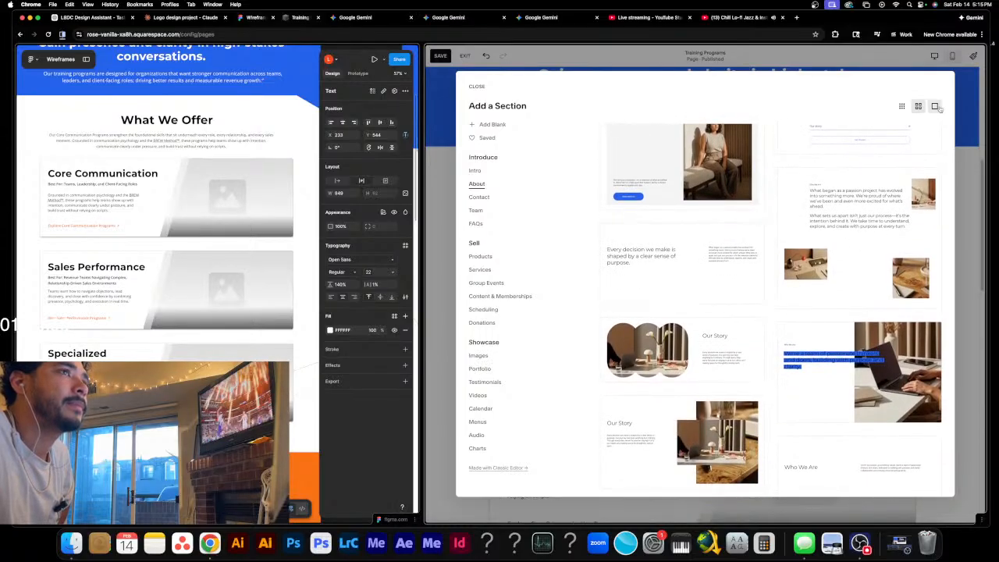
click(477, 87)
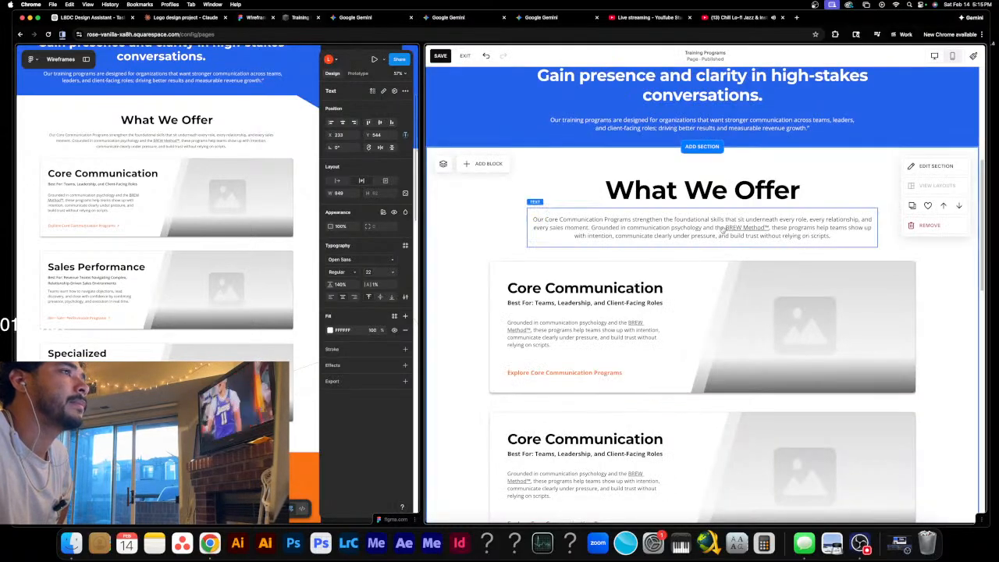
- Add a blank section directly above the What We Offer section
click(702, 156)
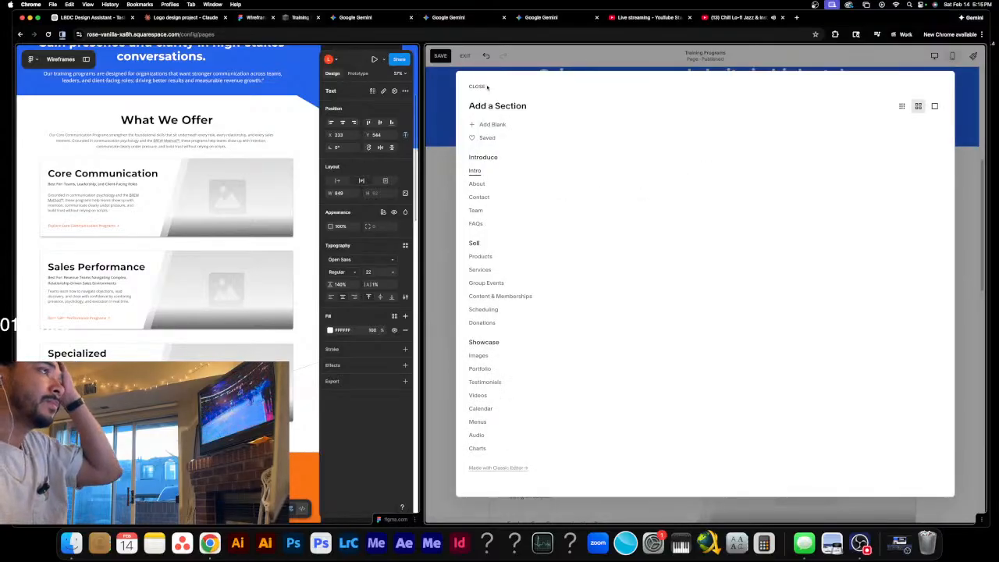
click(492, 126)
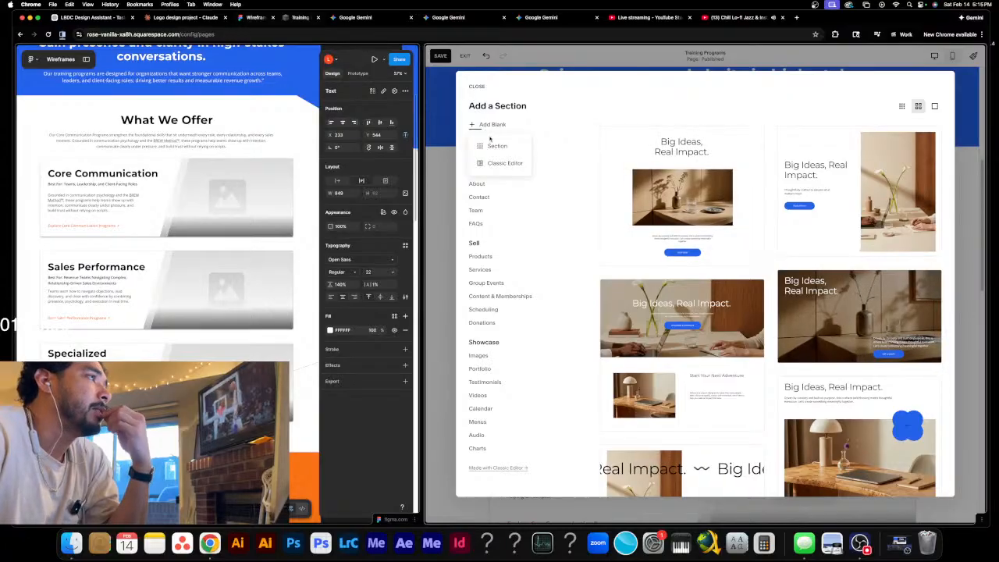
click(511, 150)
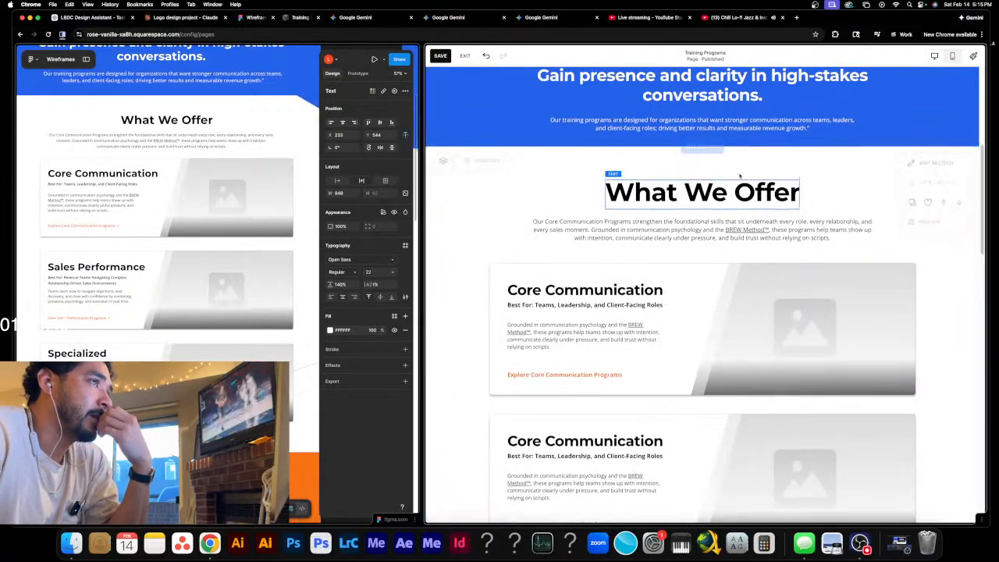
- Look through the available block types and add a shape block to the blank section
click(486, 163)
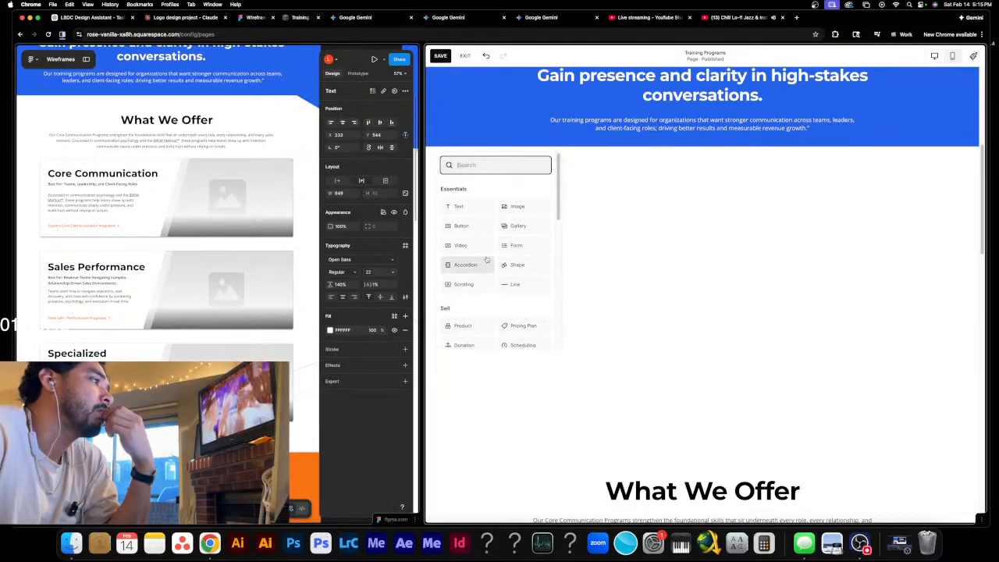
scroll(486, 259, down, 3)
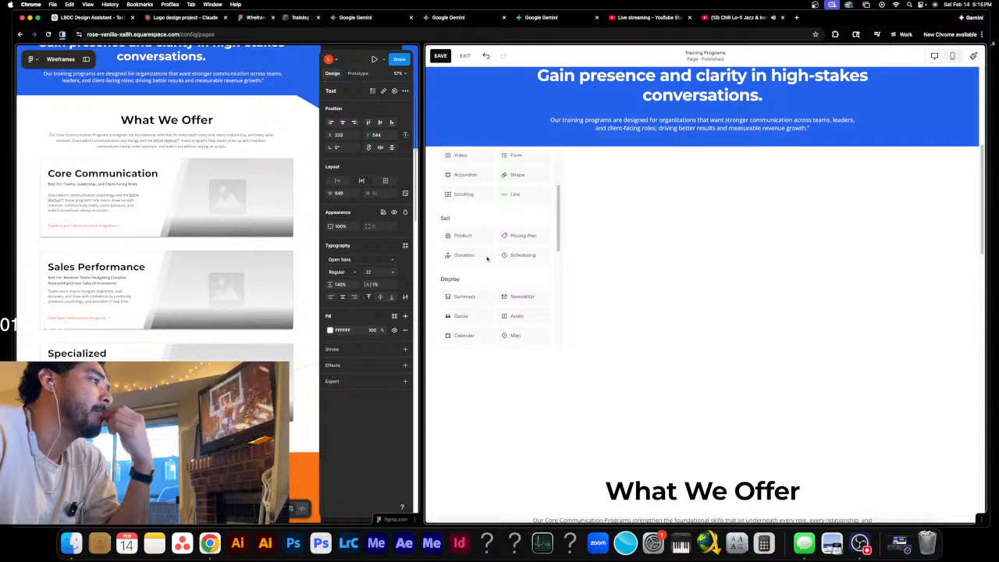
scroll(487, 259, down, 2)
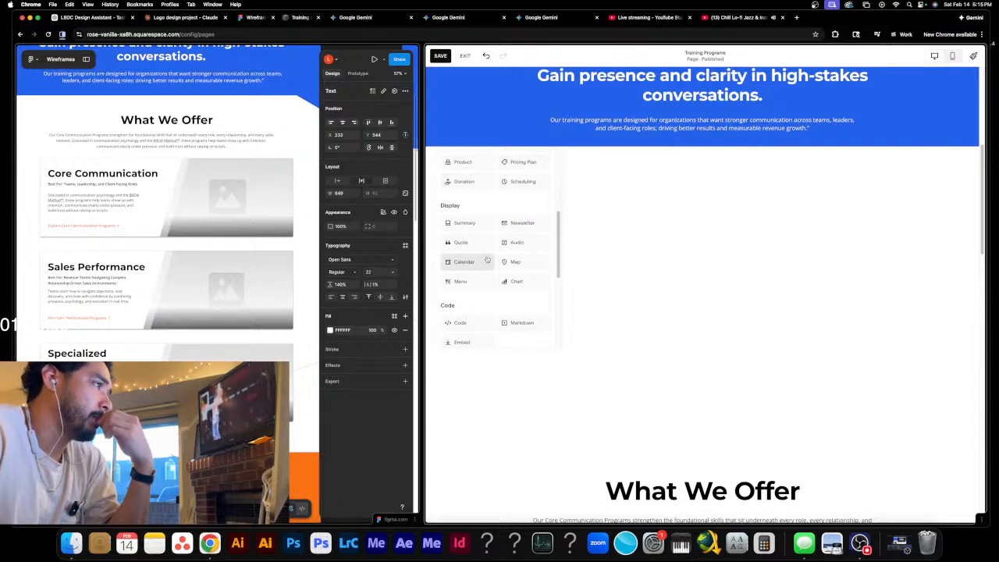
scroll(487, 259, down, 2)
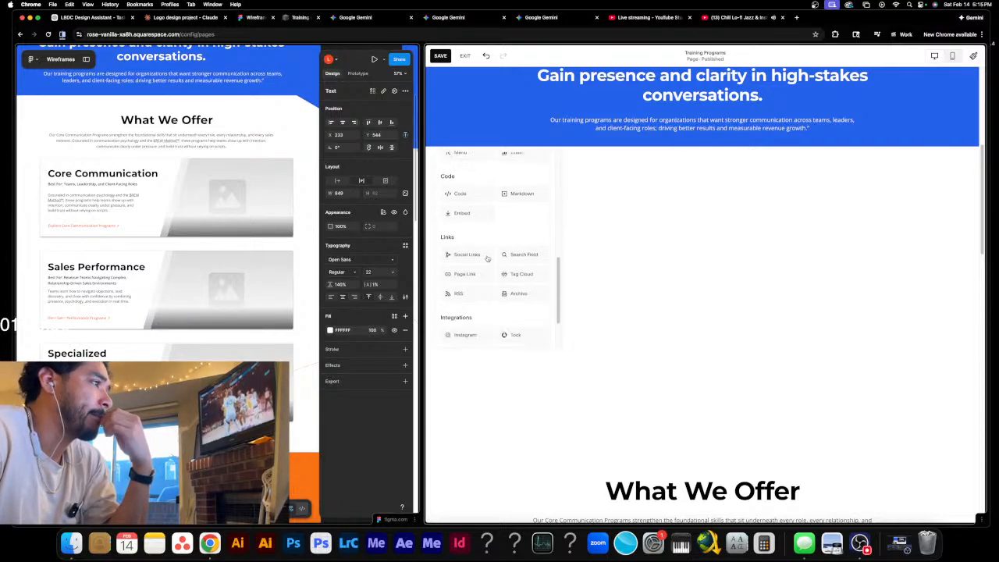
scroll(487, 259, up, 10)
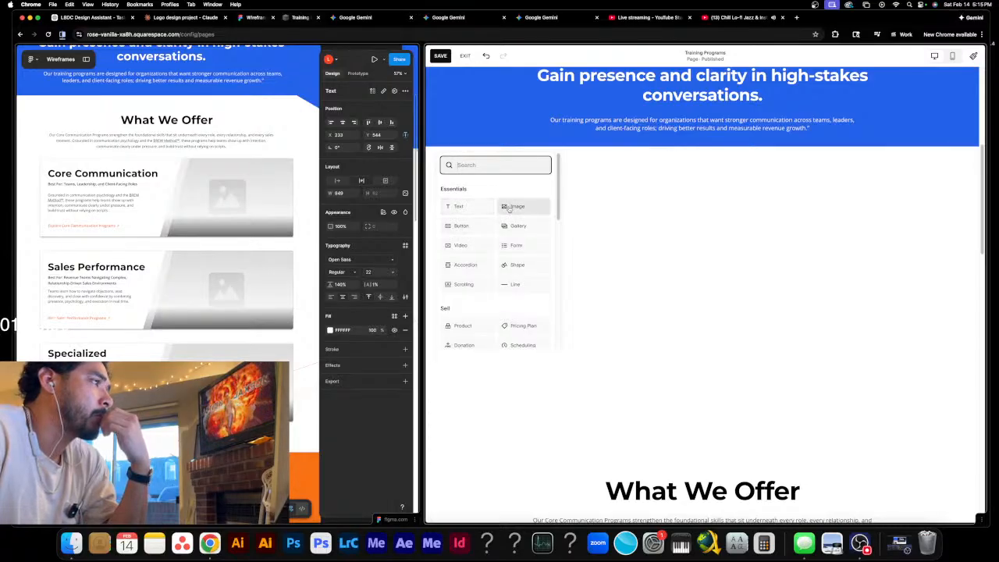
scroll(515, 230, down, 2)
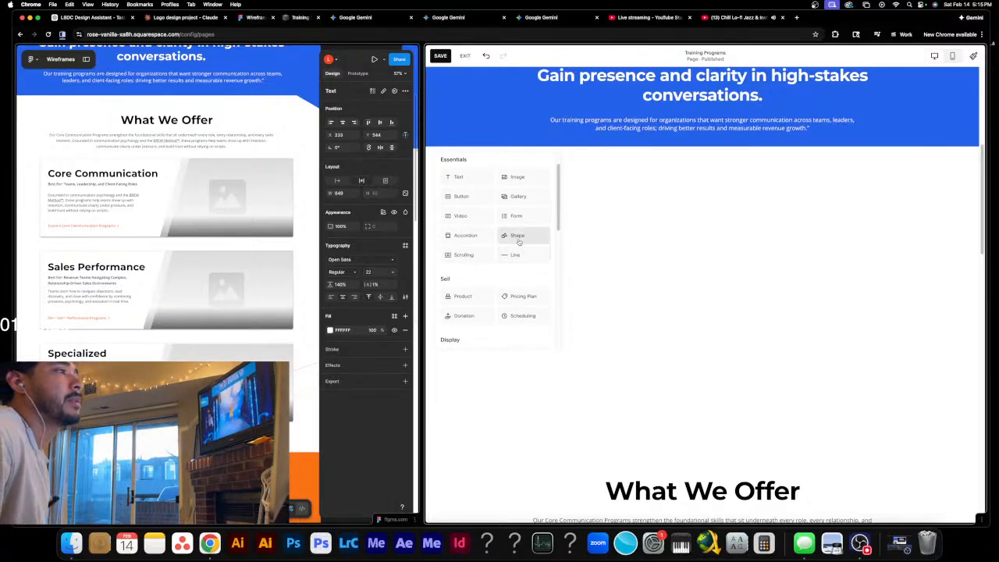
click(519, 239)
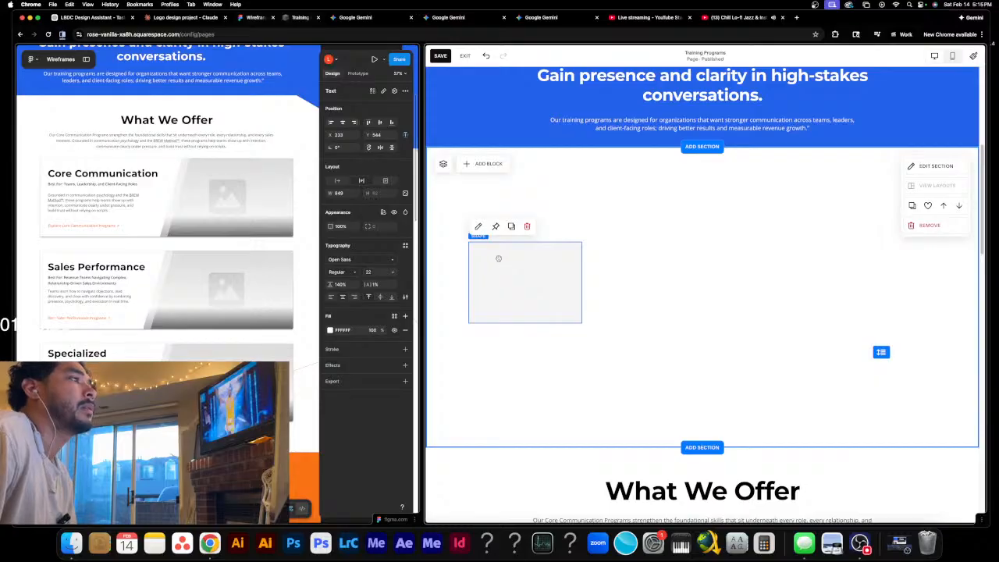
- Examine the shape block's style, corner radius and styling options, and review the Core Communication cards below it
click(478, 226)
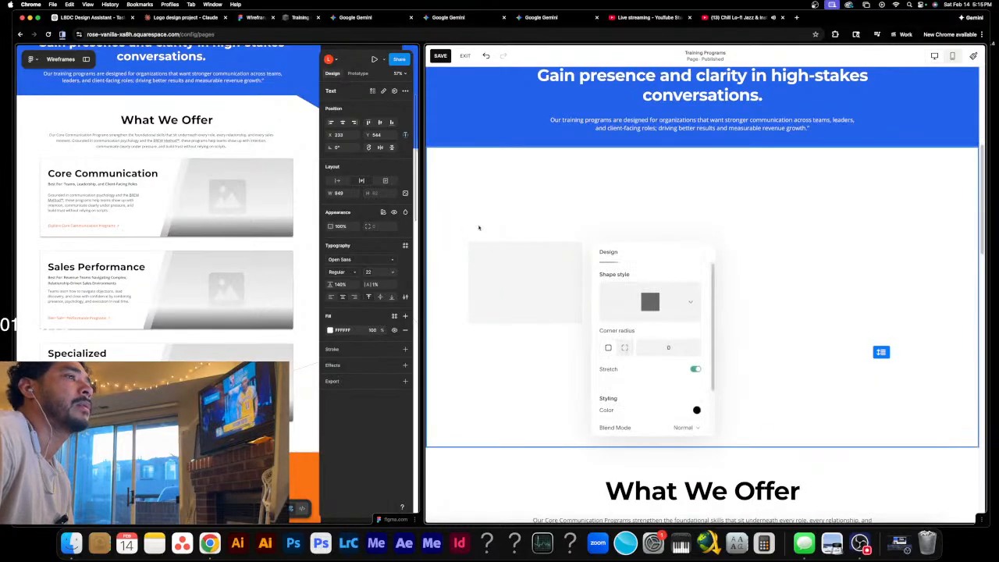
scroll(647, 333, down, 2)
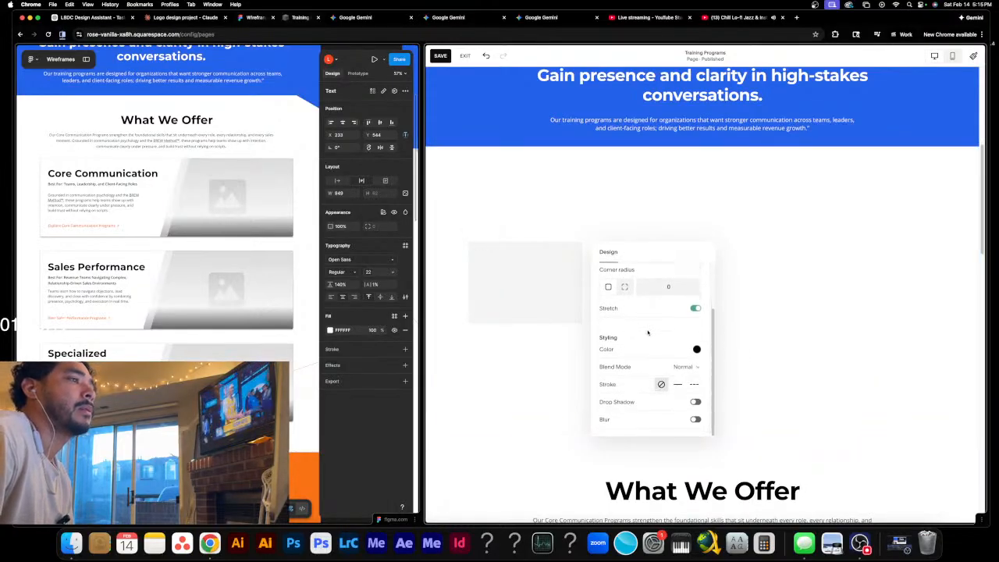
click(558, 277)
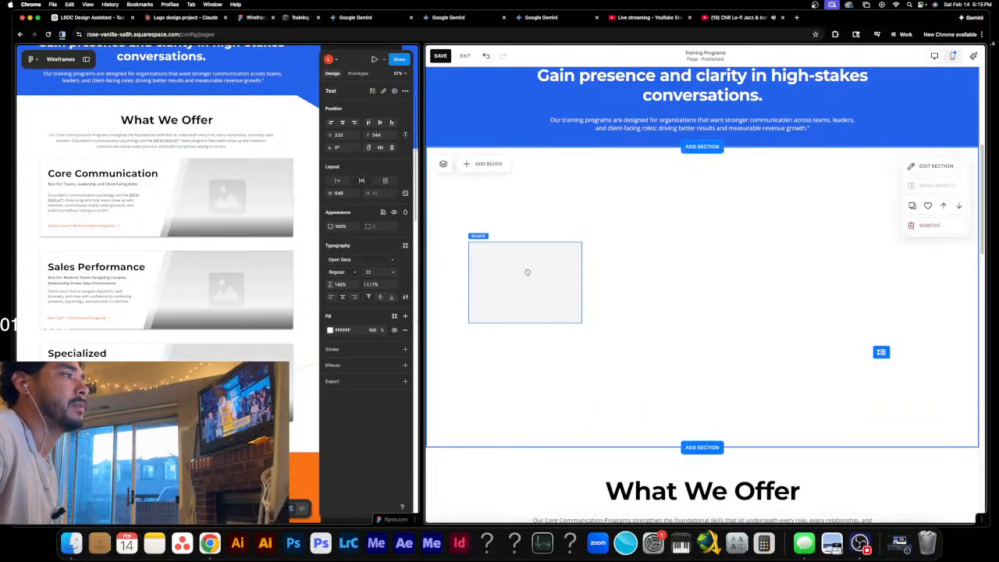
scroll(617, 308, down, 2)
scroll(634, 313, down, 5)
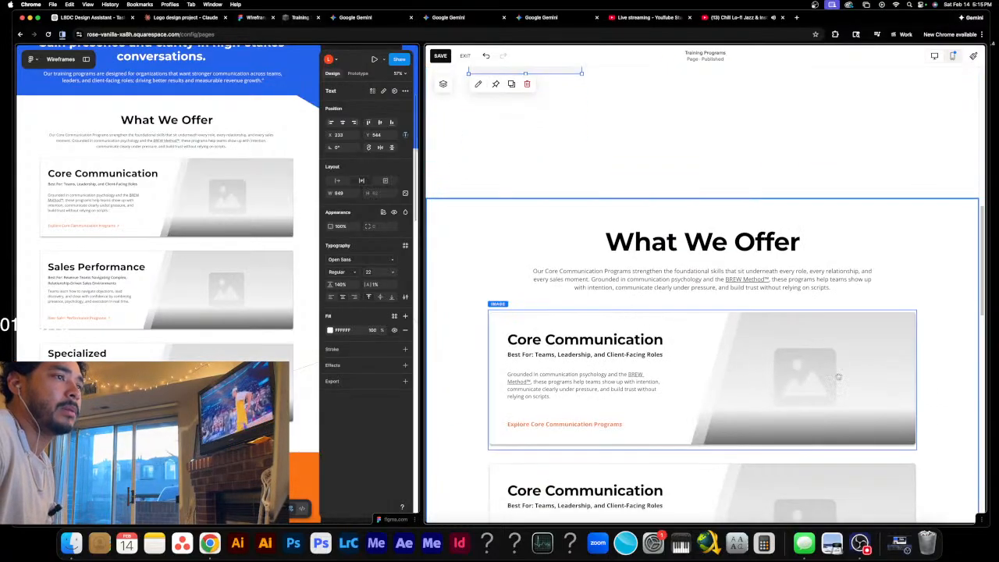
scroll(798, 379, up, 9)
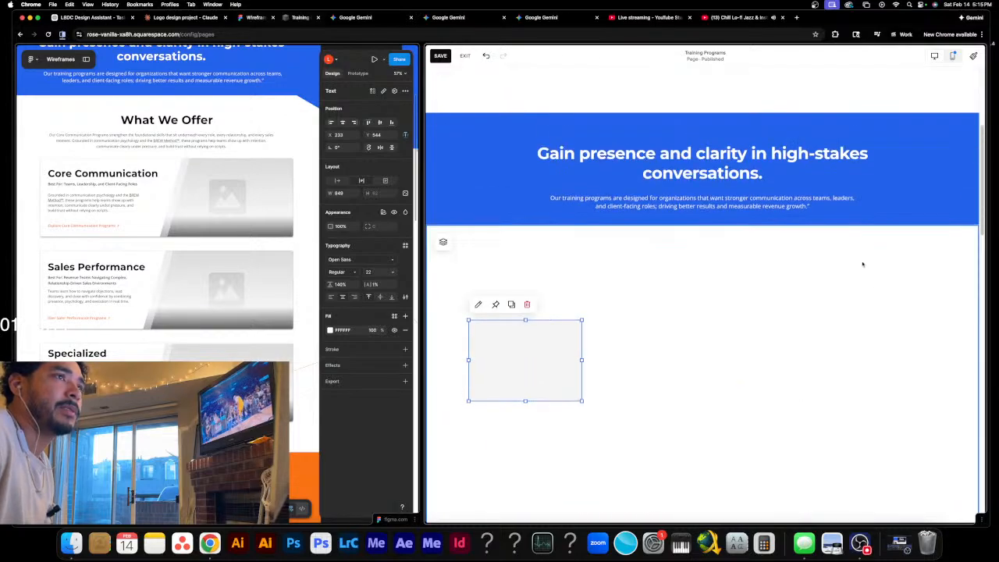
- Remove the blank section containing the shape block from the page
click(837, 284)
click(925, 303)
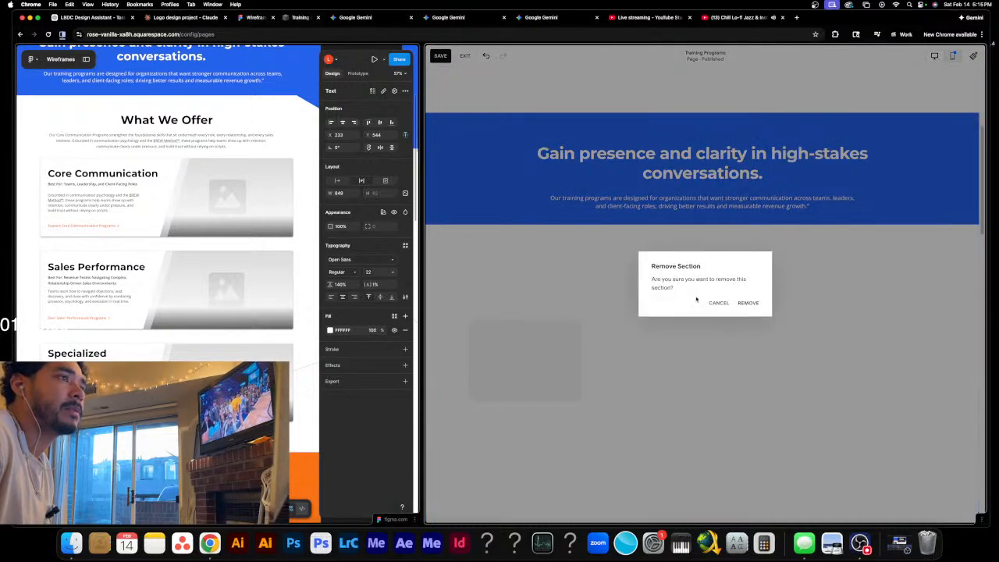
click(745, 302)
- Check the block types available for the What We Offer section without adding one
scroll(622, 312, down, 4)
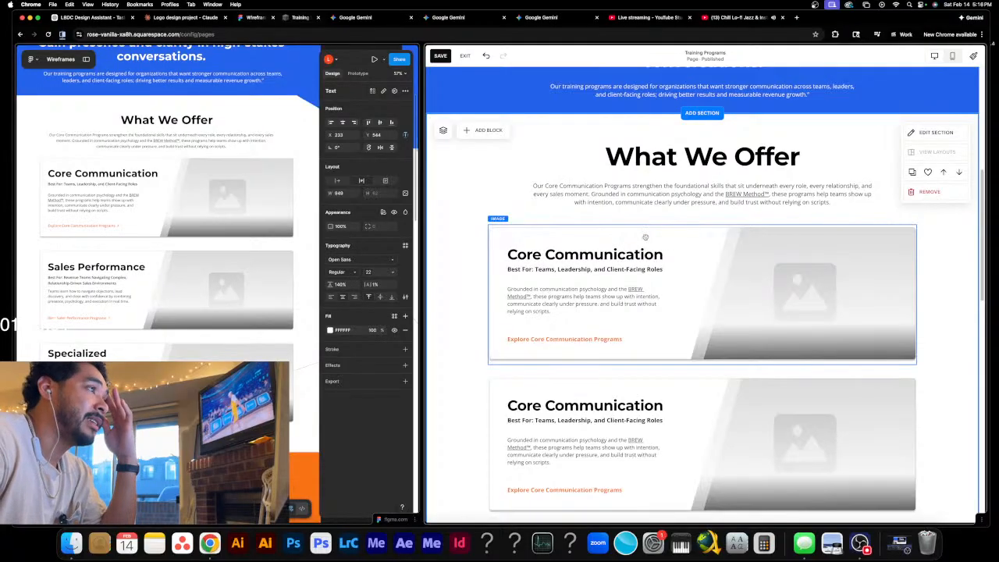
click(477, 130)
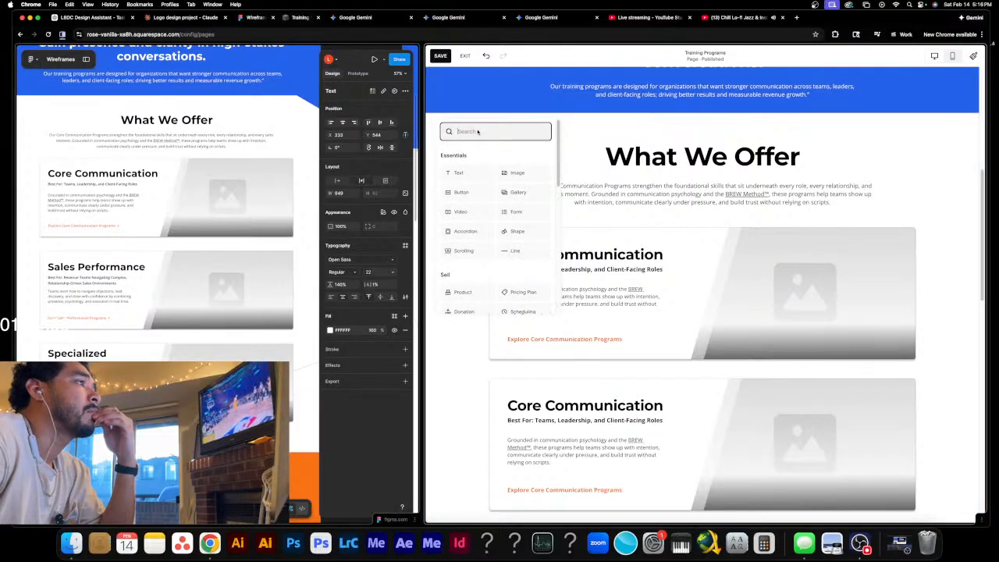
click(673, 225)
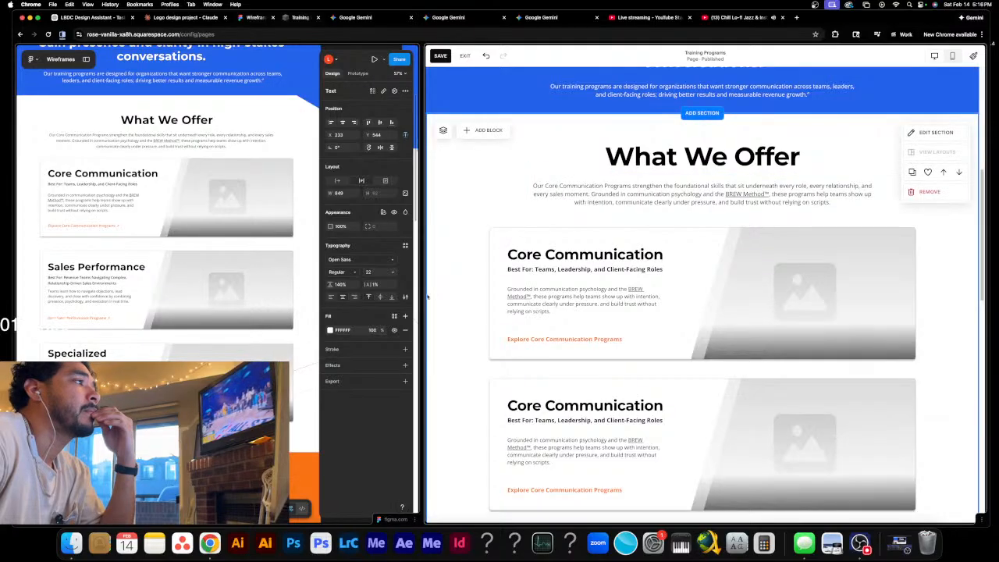
- Preview the page at a narrower width and examine the content settings of the first Core Communication card image
drag(422, 295, 657, 316)
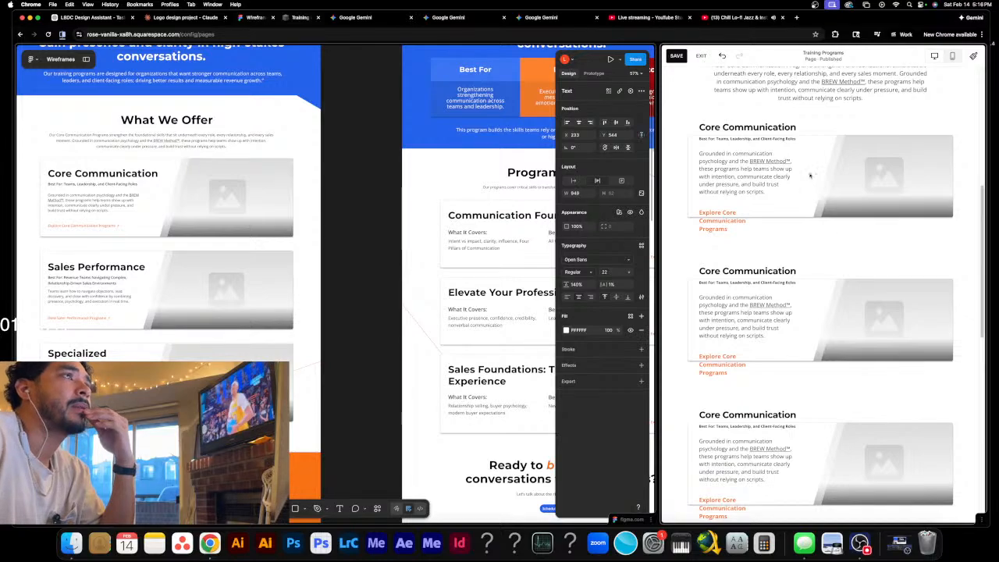
mouse_move(873, 171)
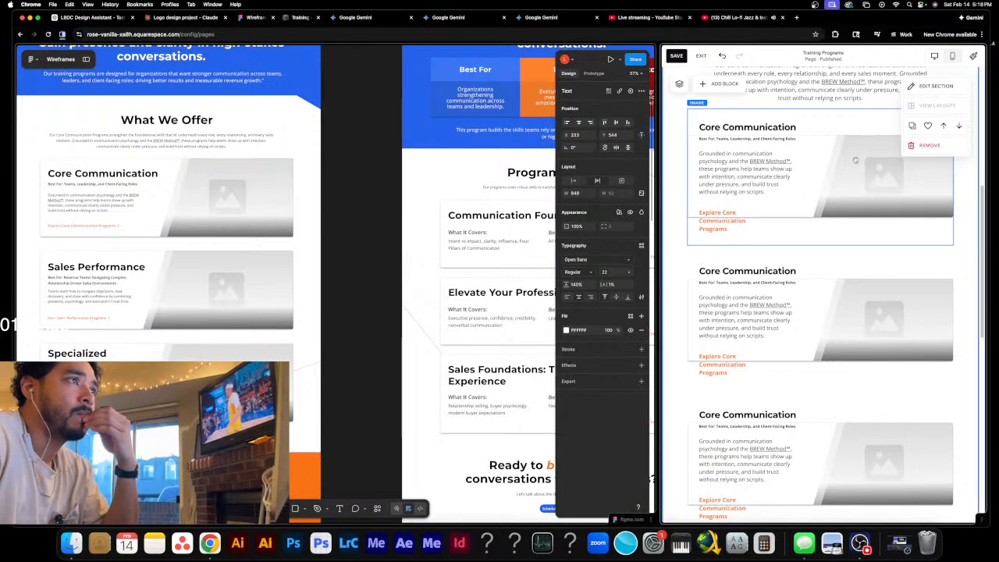
click(855, 160)
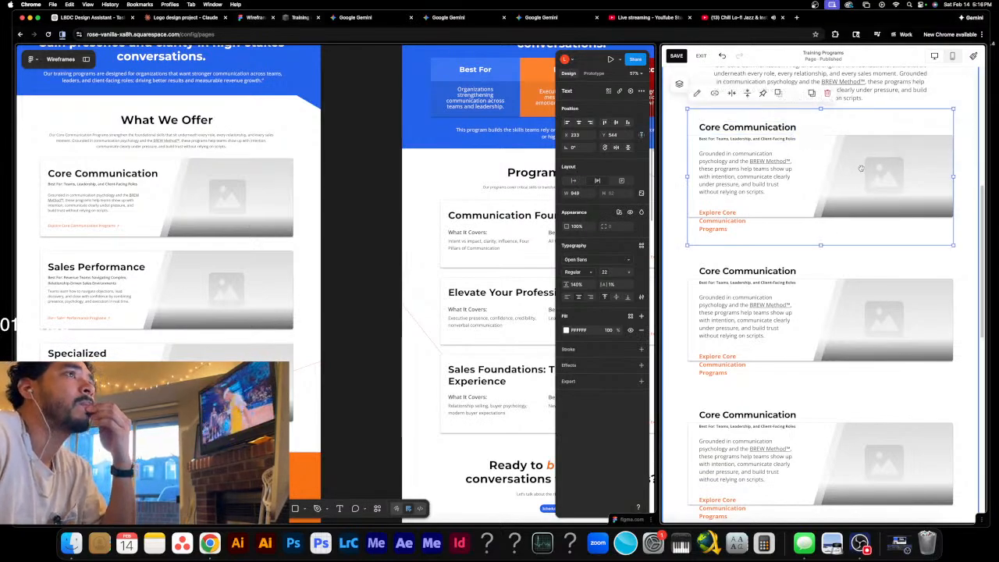
double_click(830, 158)
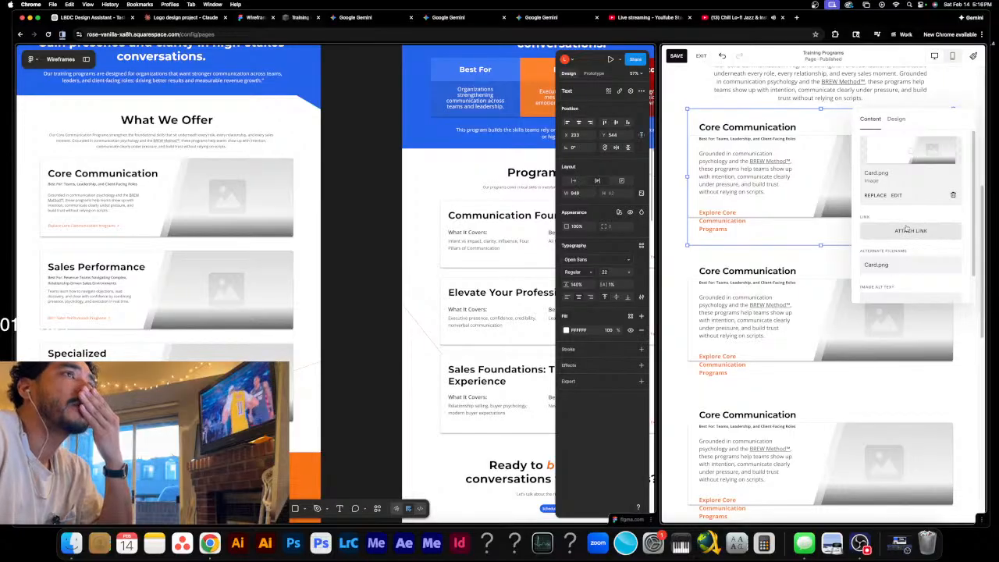
scroll(908, 238, down, 2)
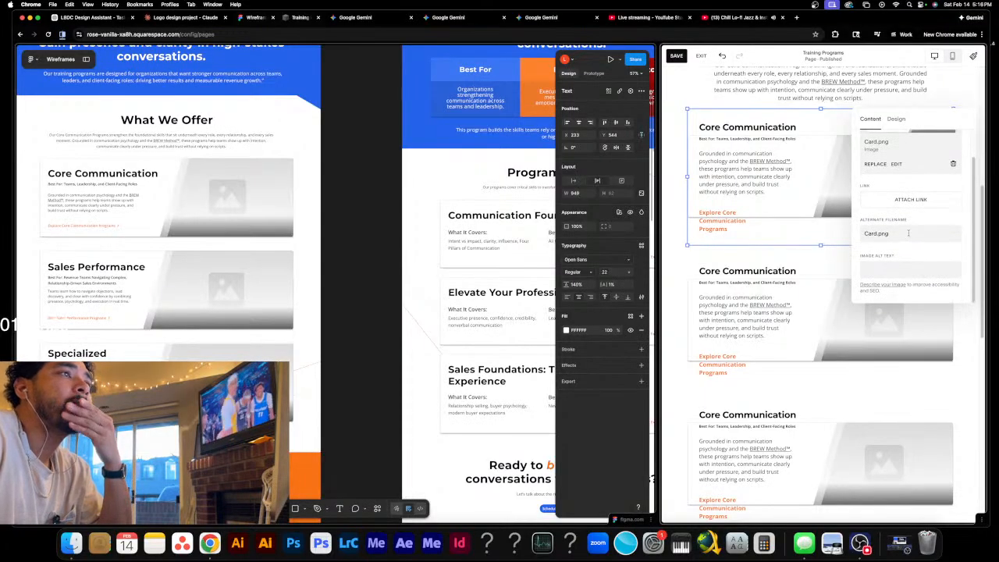
scroll(910, 231, up, 1)
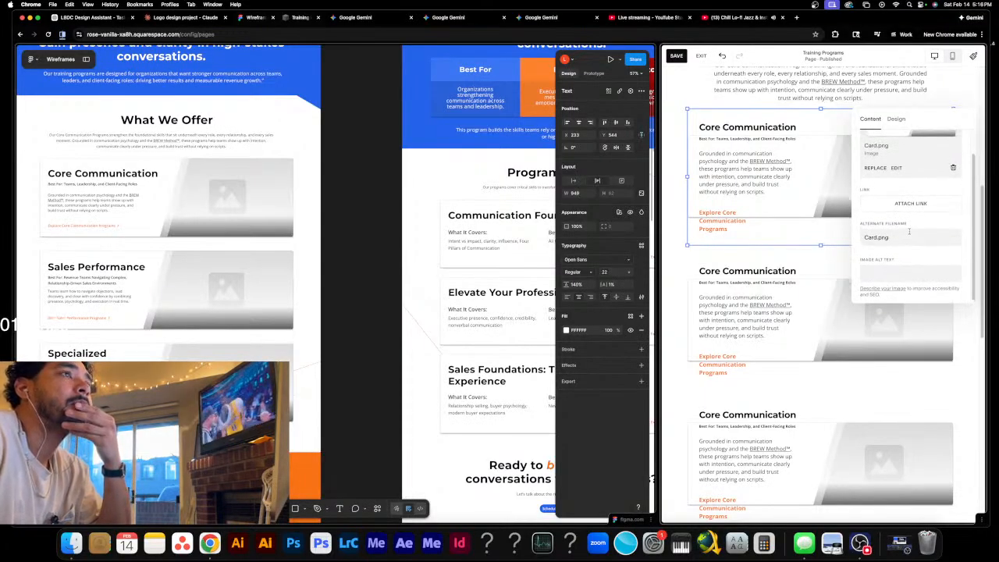
scroll(908, 231, up, 2)
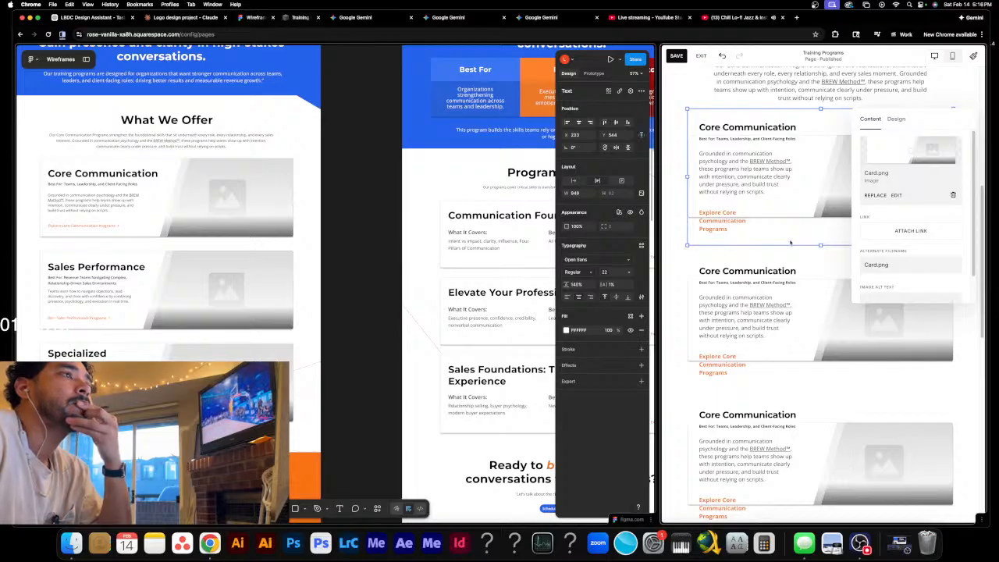
click(678, 273)
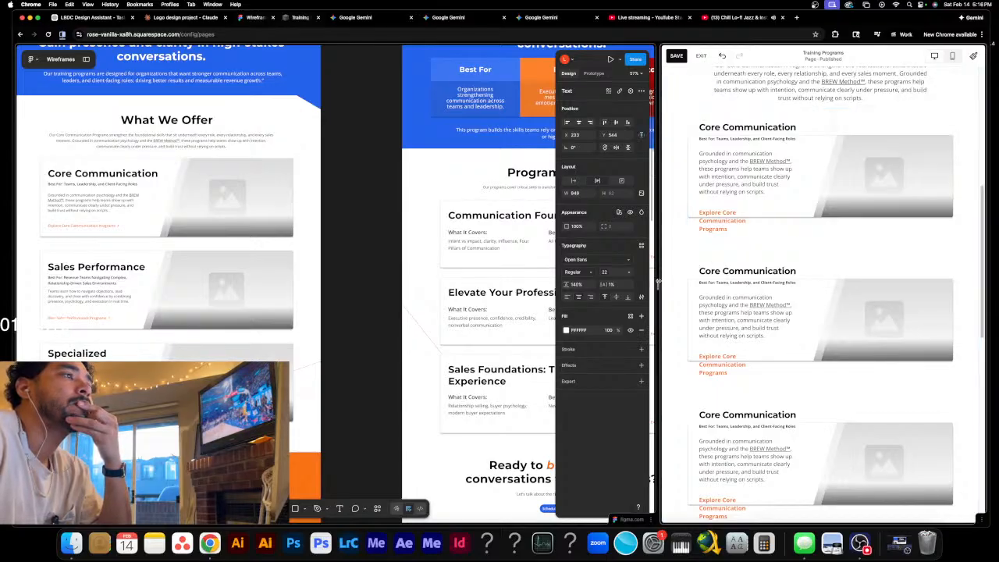
- Preview the page slightly wider and examine the adjustment and crop options of the first Core Communication card image without changing anything
drag(661, 283, 636, 290)
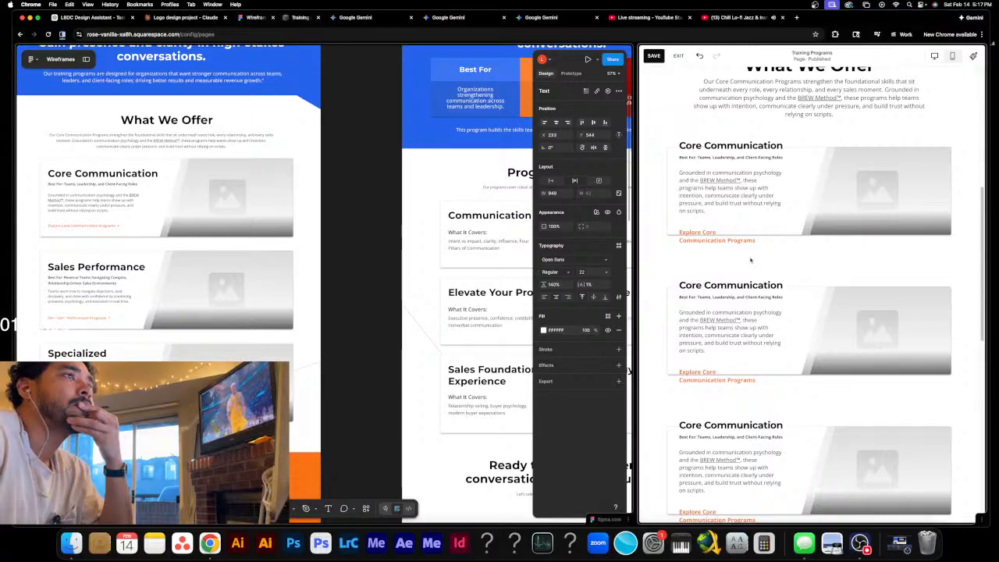
click(812, 196)
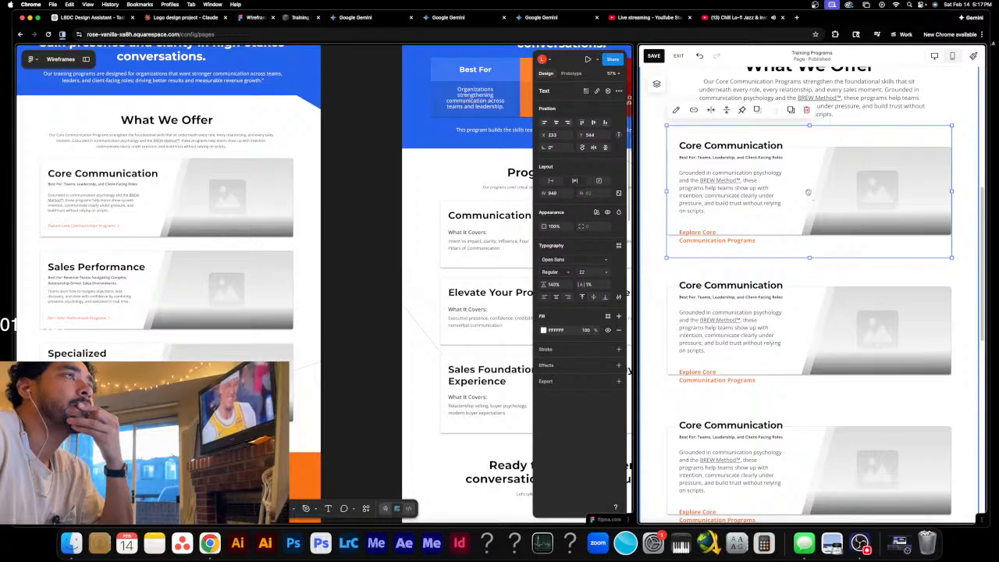
click(675, 112)
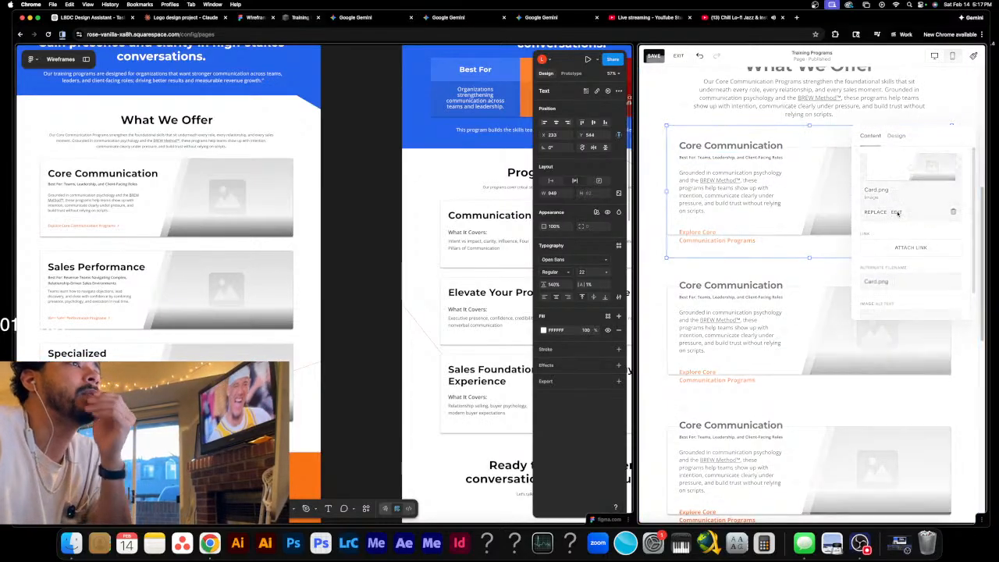
click(896, 212)
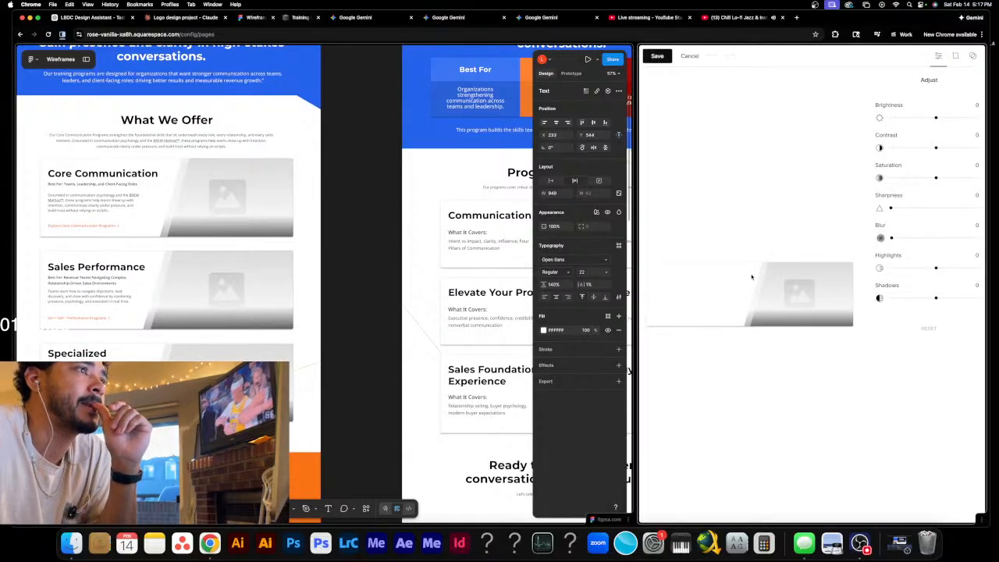
click(953, 58)
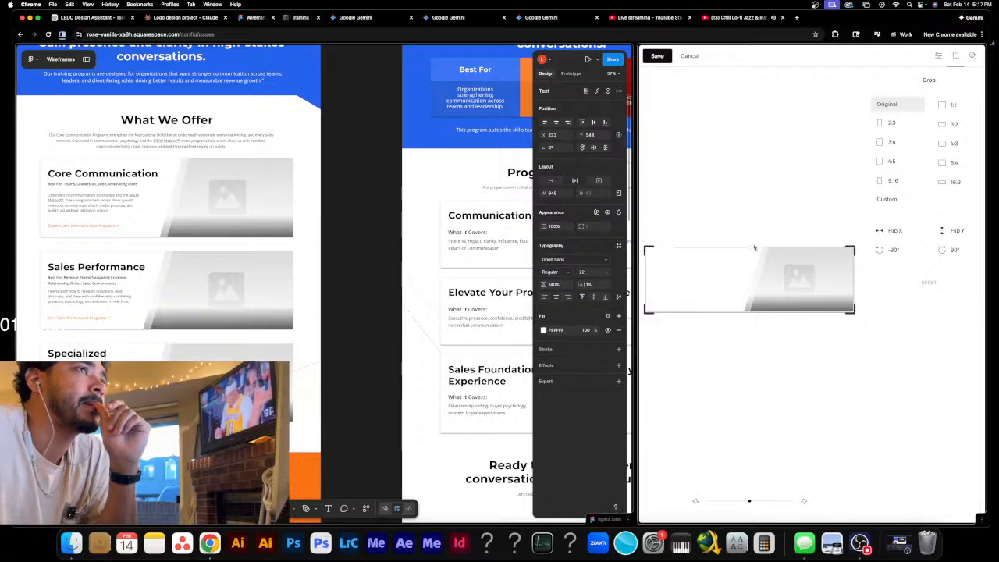
click(689, 56)
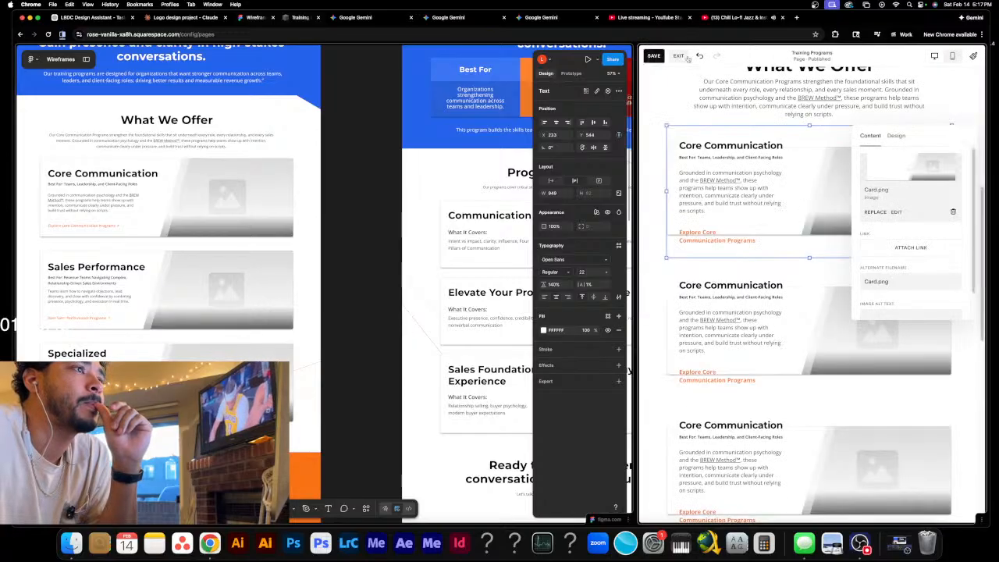
- Switch to the Figma wireframe and duplicate the Core Communication card onto the empty canvas beneath the blank card
click(357, 268)
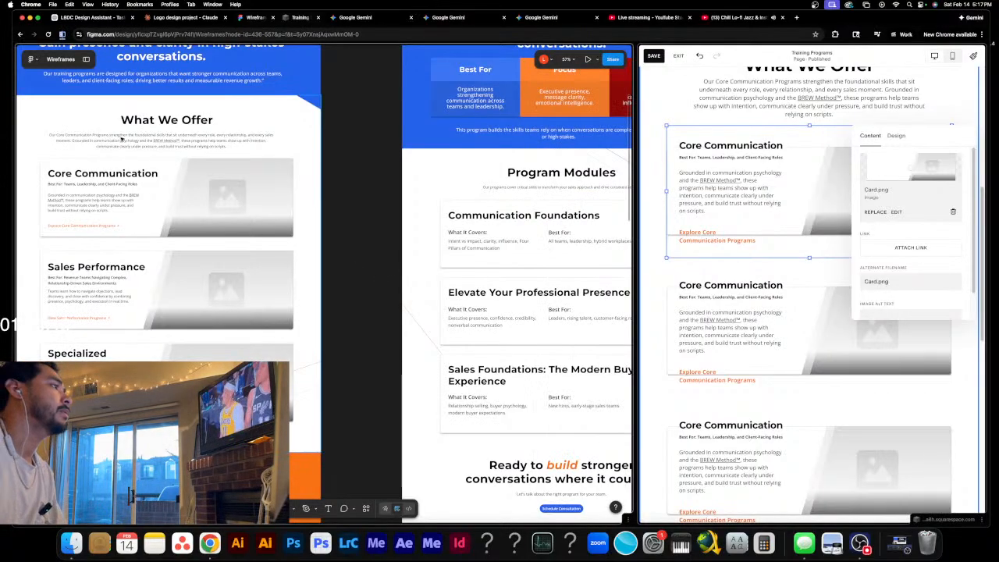
scroll(319, 200, left, 3)
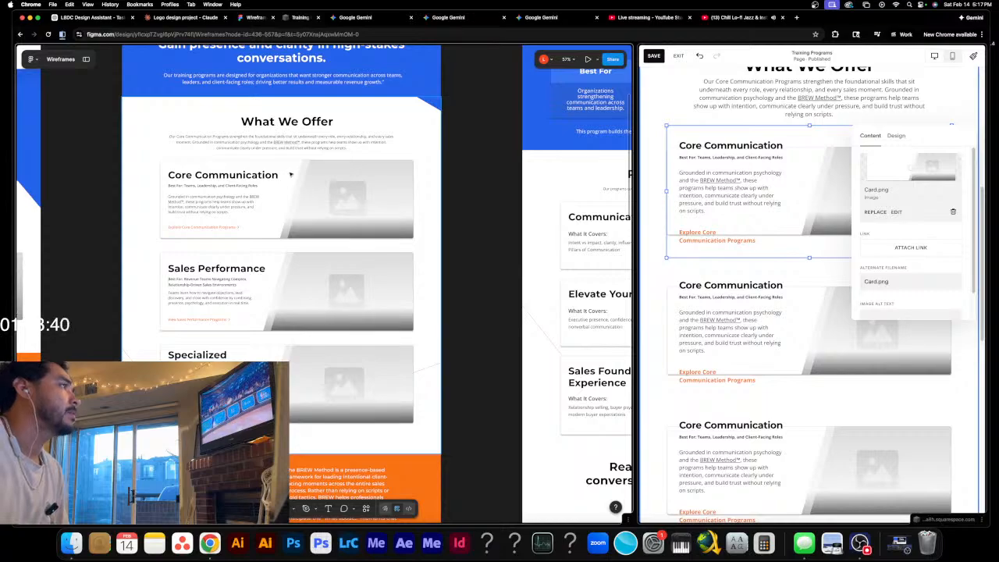
click(290, 175)
click(291, 175)
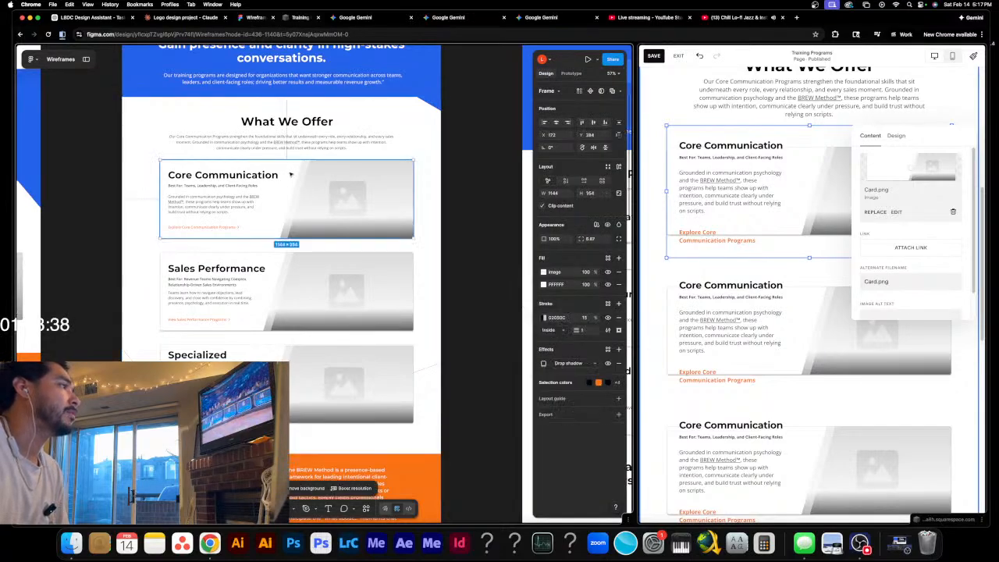
scroll(316, 195, down, 3)
scroll(316, 195, left, 2)
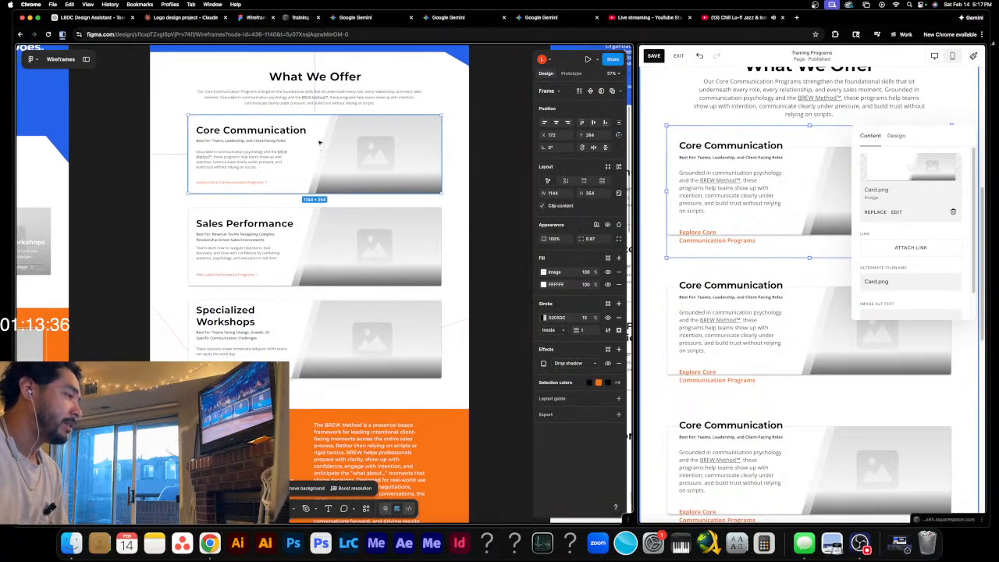
drag(356, 305, 302, 335)
scroll(346, 323, down, 6)
scroll(349, 310, down, 10)
scroll(332, 343, down, 3)
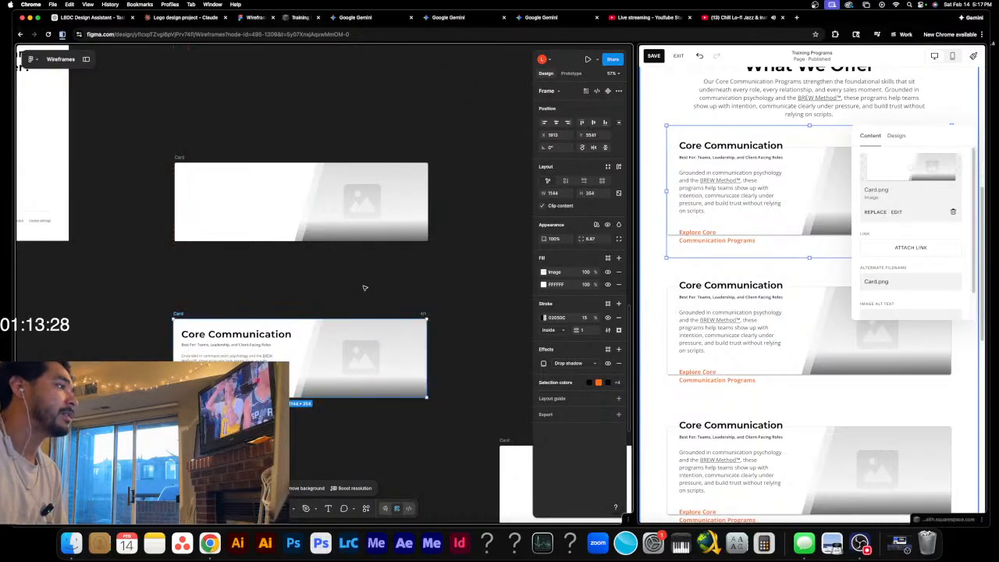
click(337, 277)
scroll(337, 277, left, 3)
- Extend the blank card frame upward and downward to a height of about 589 px, keeping its width
click(262, 199)
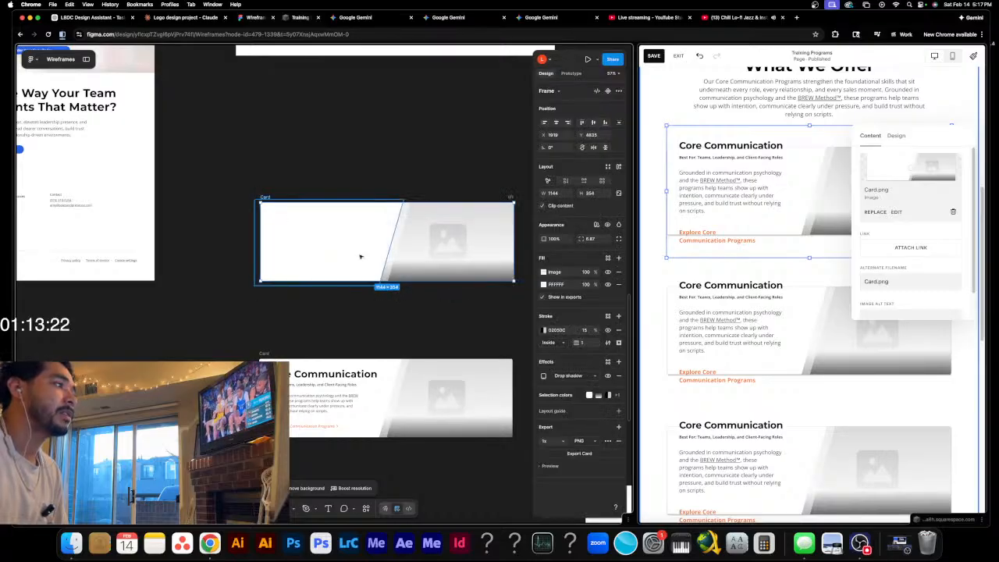
click(344, 160)
click(265, 197)
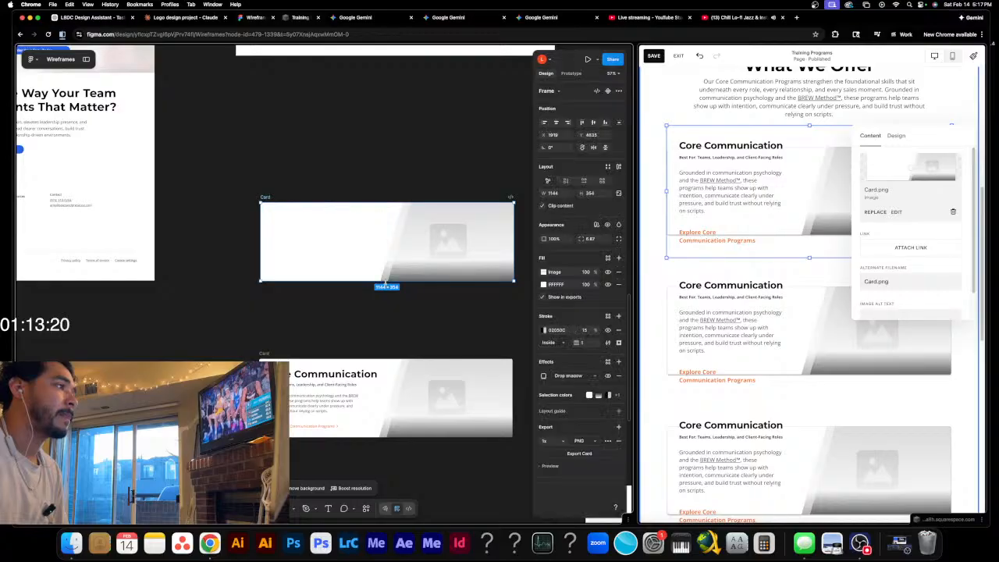
drag(386, 281, 384, 304)
drag(397, 197, 399, 173)
click(472, 125)
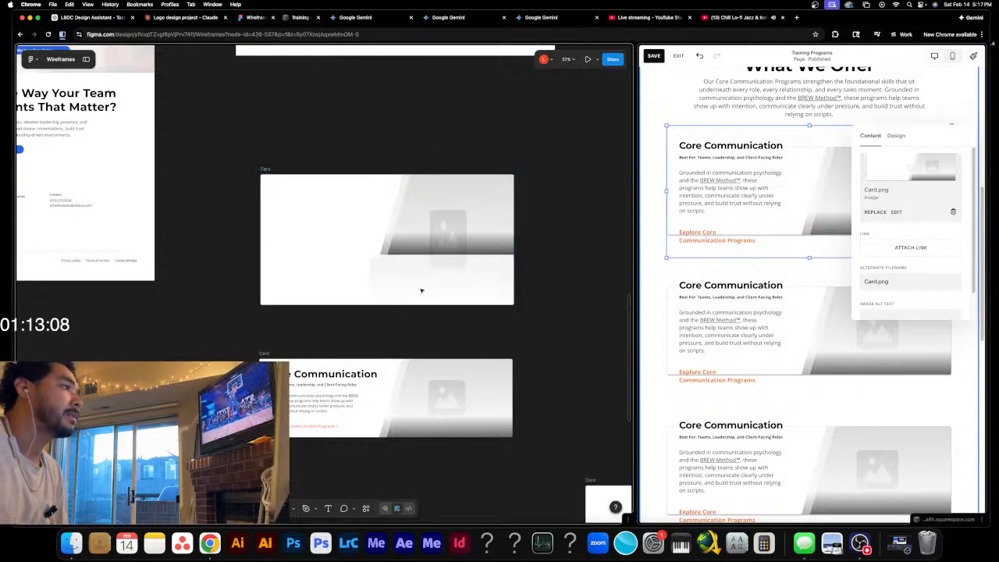
- Stretch the blank card's gradient overlay, translucent slanted strip and white panel down to the frame's new bottom edge
click(448, 261)
drag(449, 268, 448, 302)
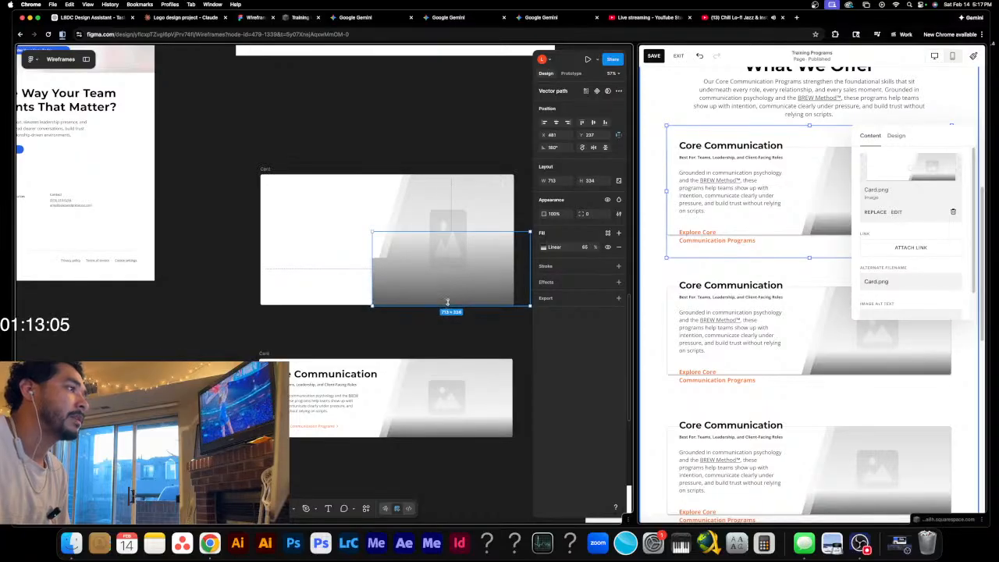
click(458, 117)
click(386, 256)
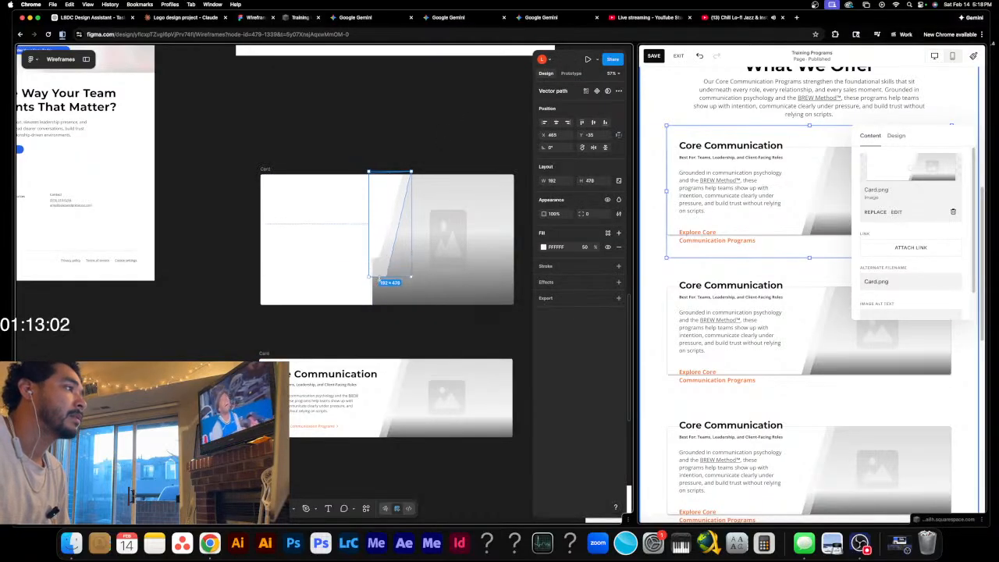
drag(373, 279, 375, 308)
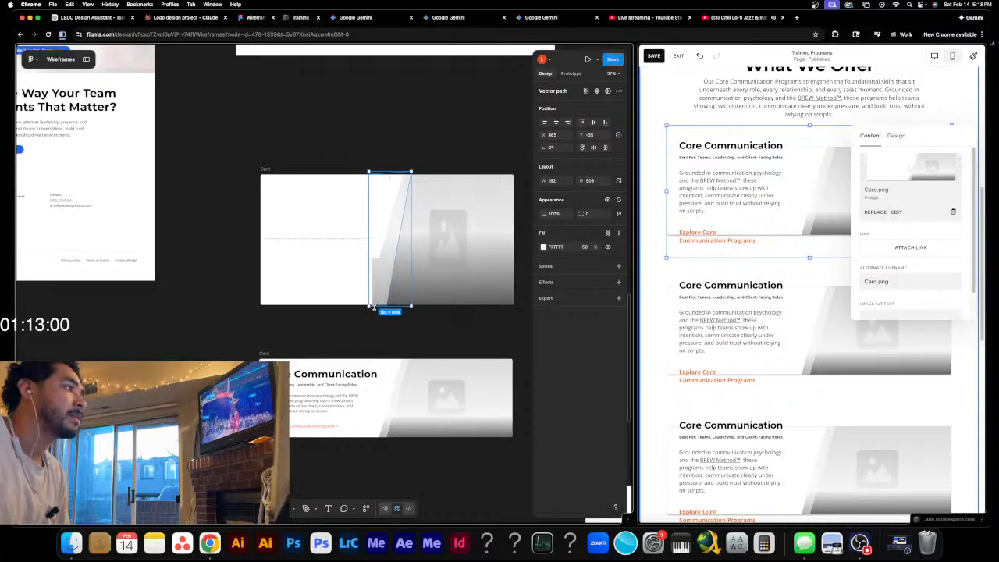
click(380, 251)
drag(379, 257, 368, 306)
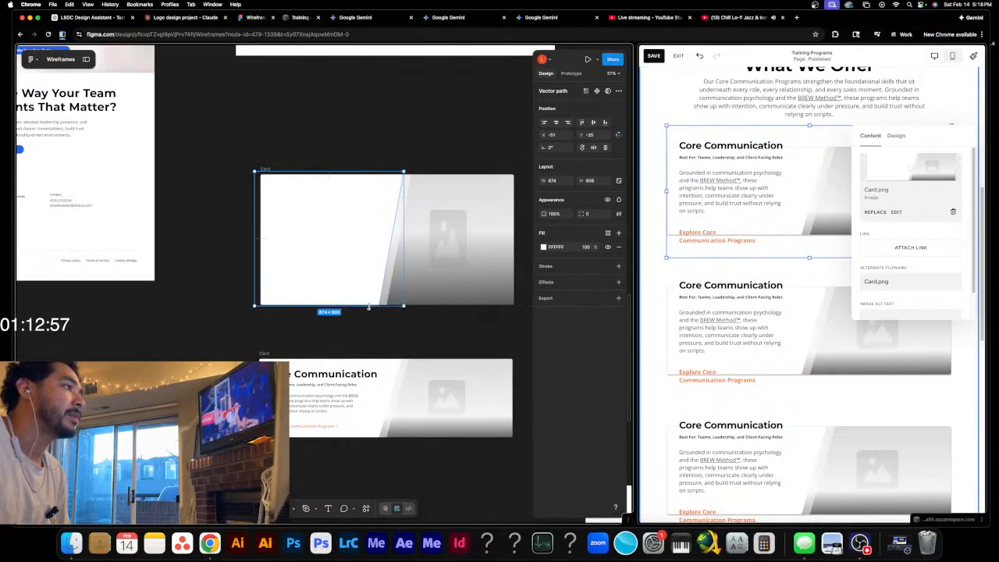
click(444, 331)
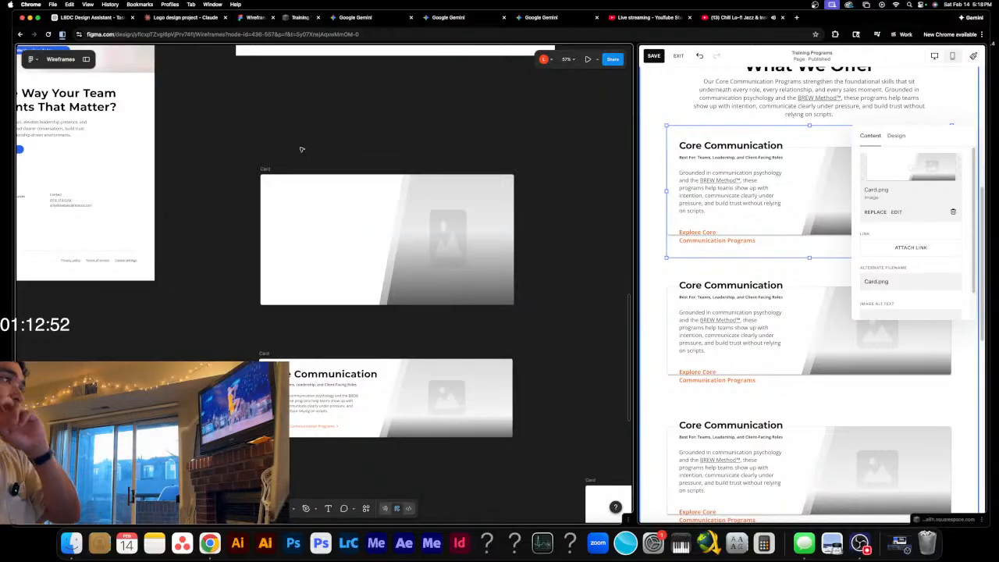
- Rename the enlarged blank card frame as Card V2 and export it as a 1x PNG
click(265, 169)
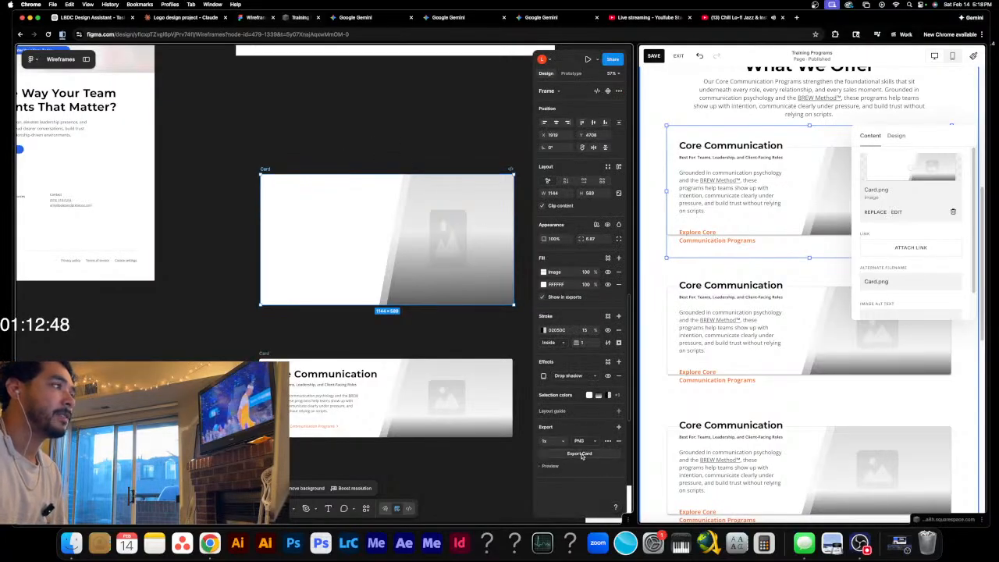
double_click(267, 171)
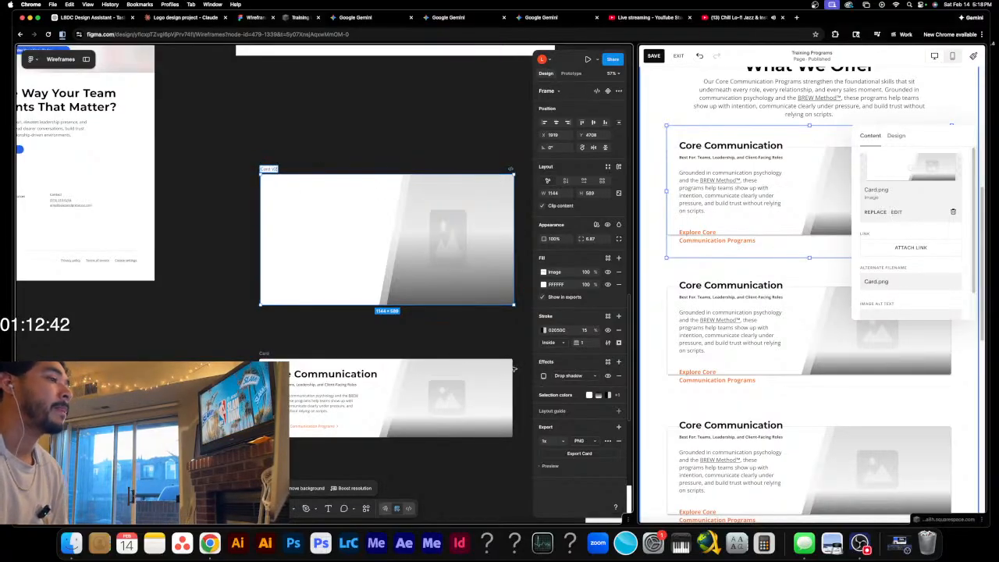
click(589, 455)
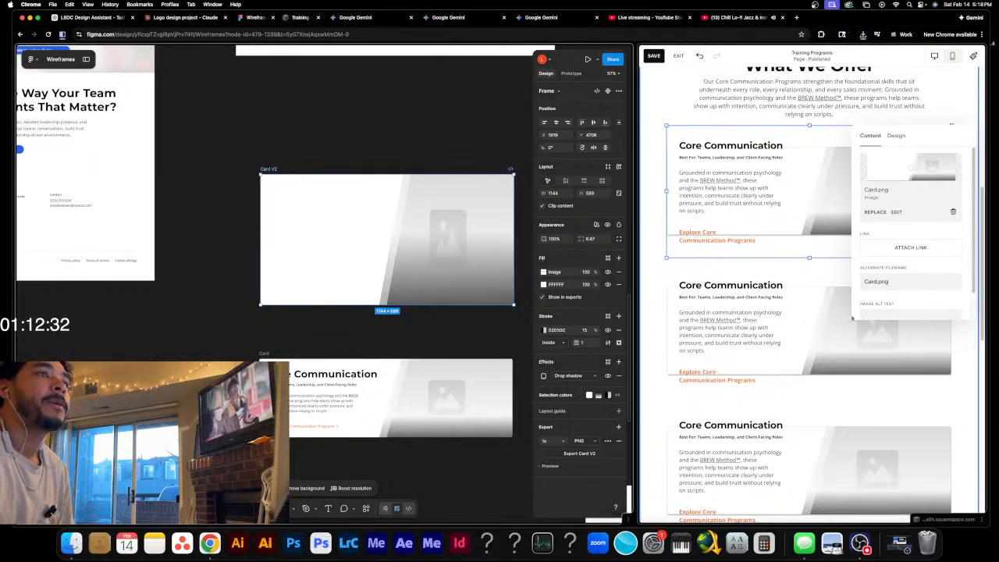
- In the Squarespace page, replace the first Core Communication card image with Card V2.png uploaded from Downloads
click(875, 214)
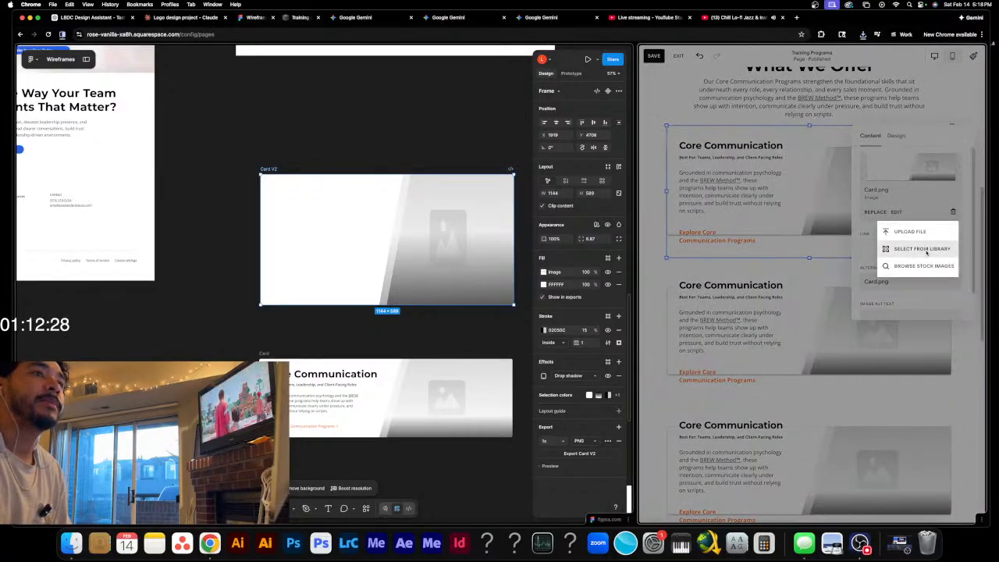
click(922, 248)
click(682, 176)
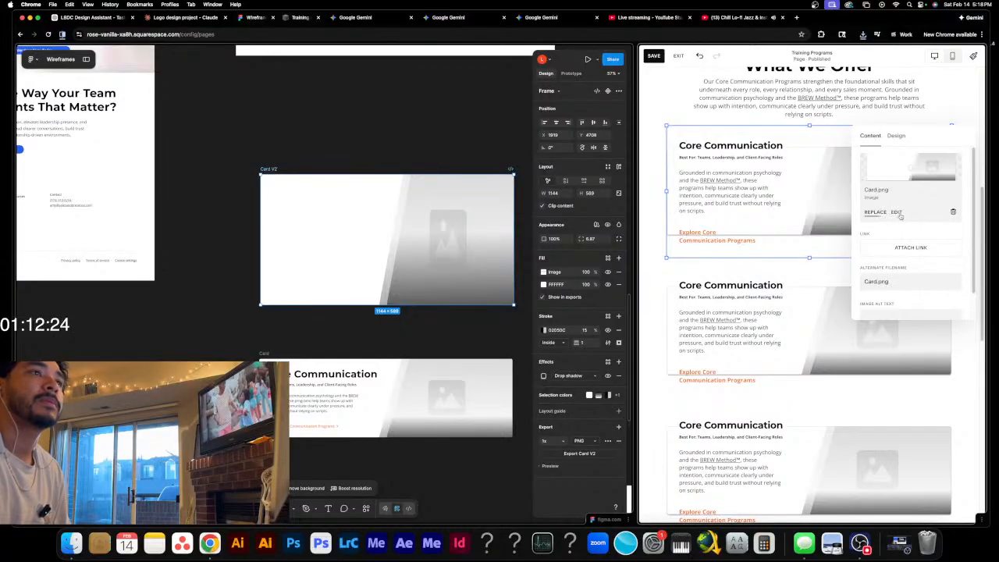
click(875, 212)
click(920, 233)
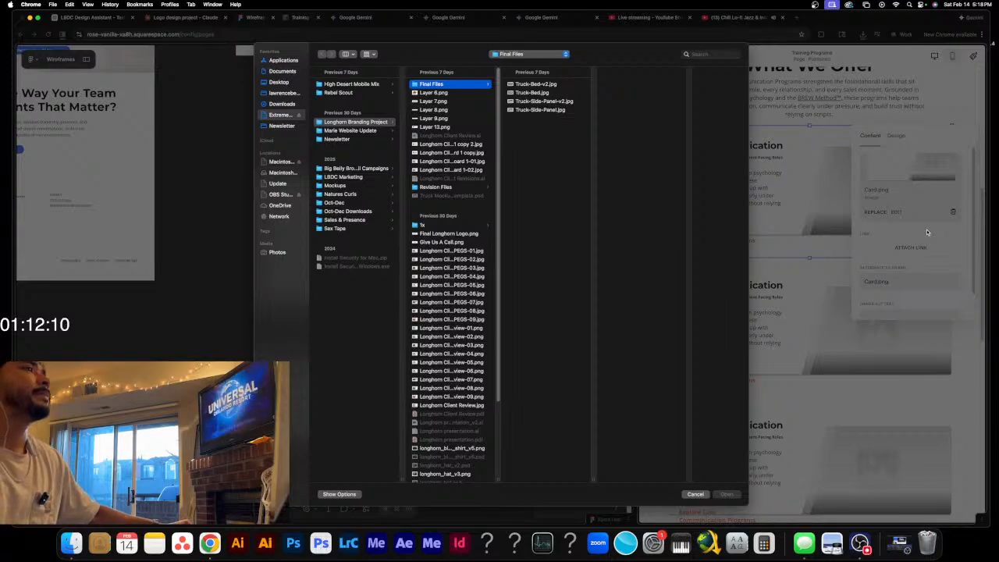
click(278, 104)
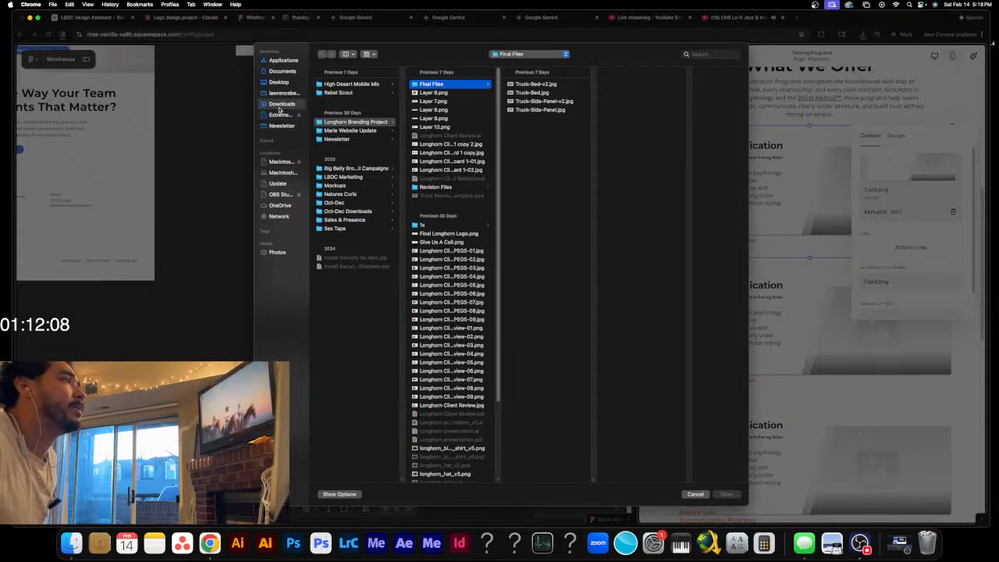
click(340, 84)
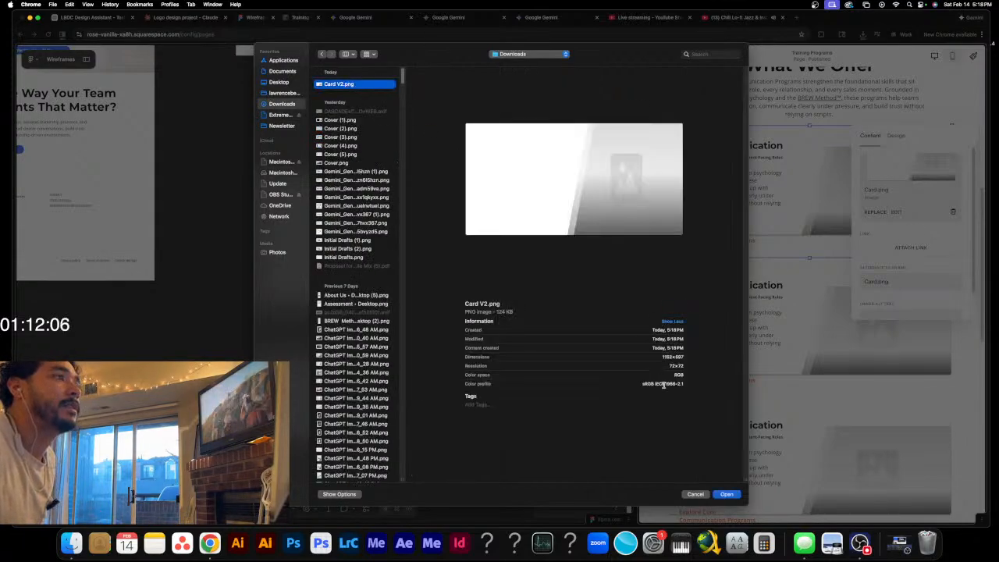
click(725, 494)
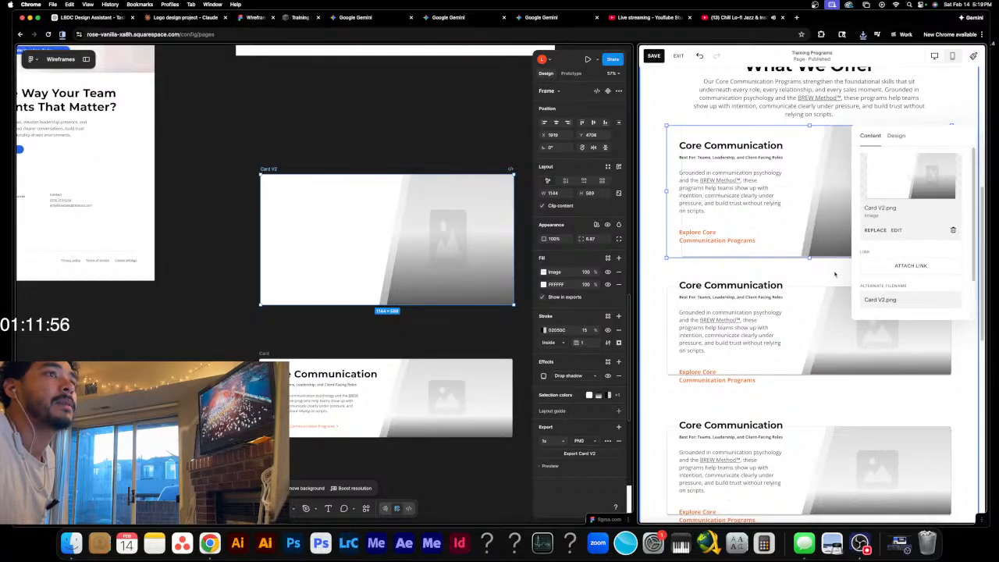
click(751, 160)
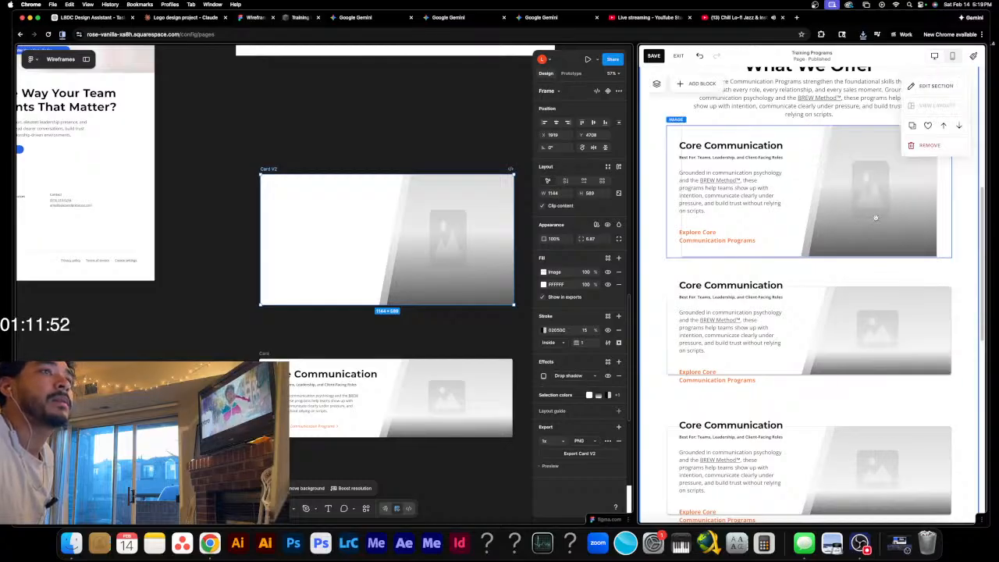
click(875, 218)
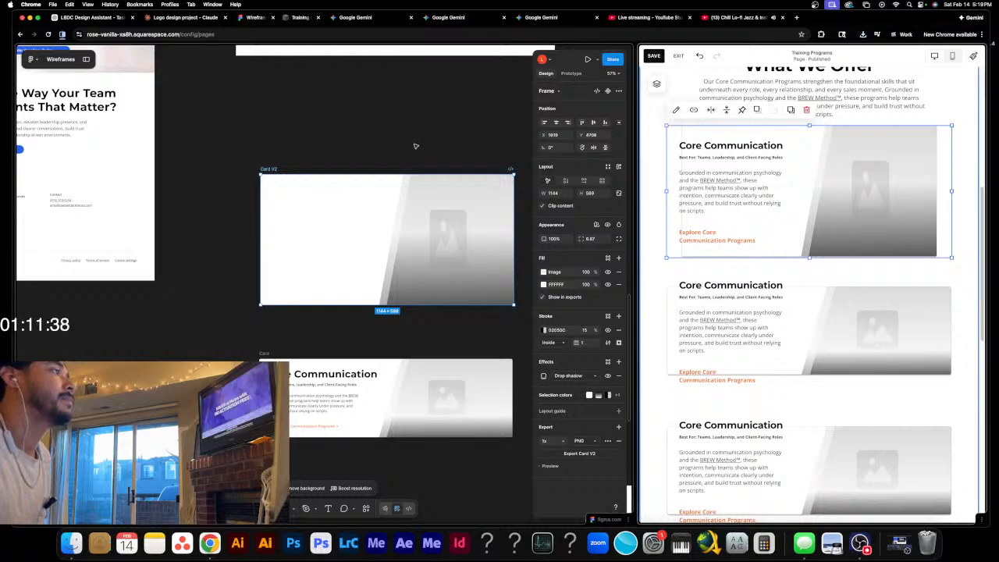
- In the Figma file, place a duplicate of the Card V2 frame below the Core Communication card copy
click(320, 75)
click(320, 75)
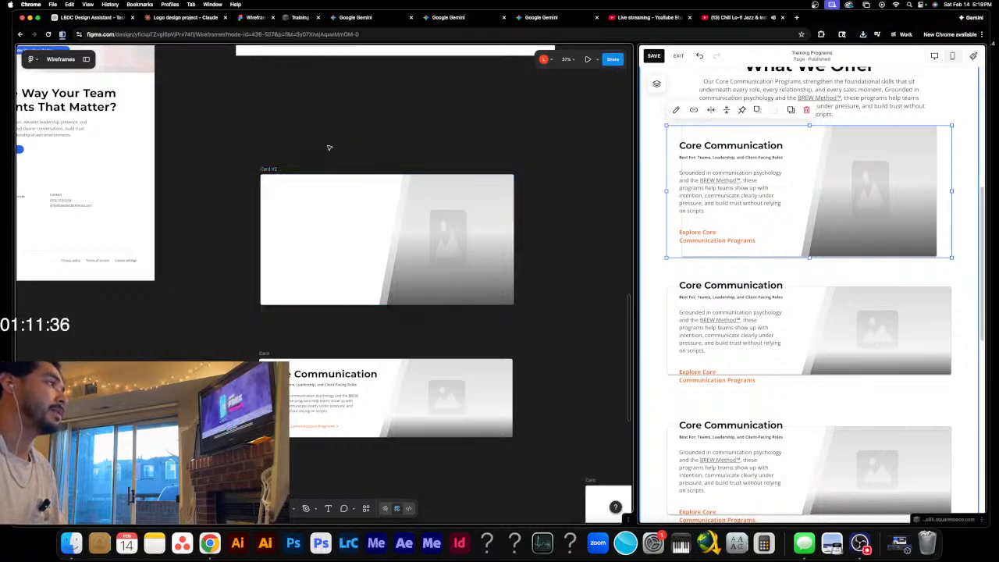
scroll(248, 92, down, 3)
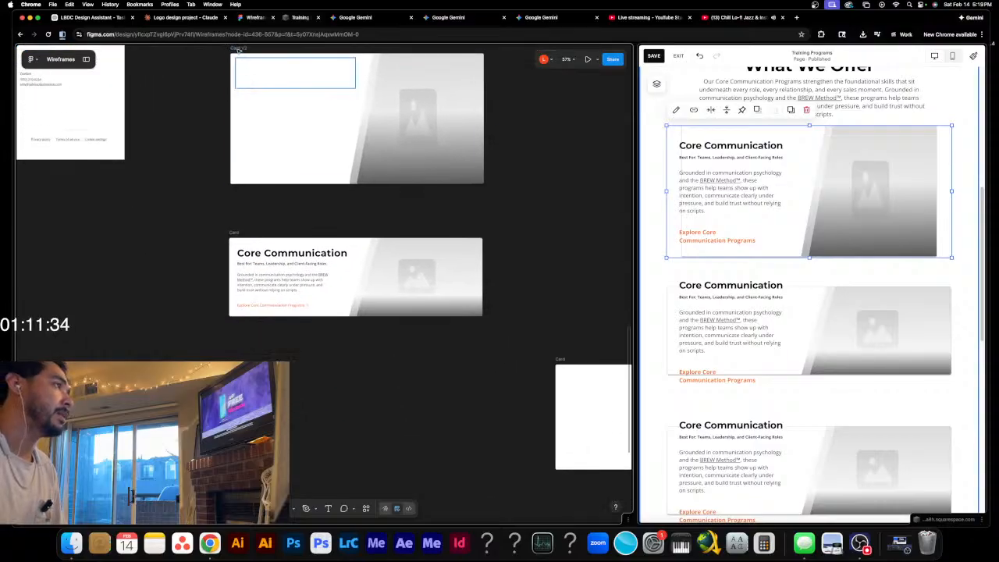
click(239, 49)
drag(238, 70, 213, 357)
scroll(207, 344, down, 2)
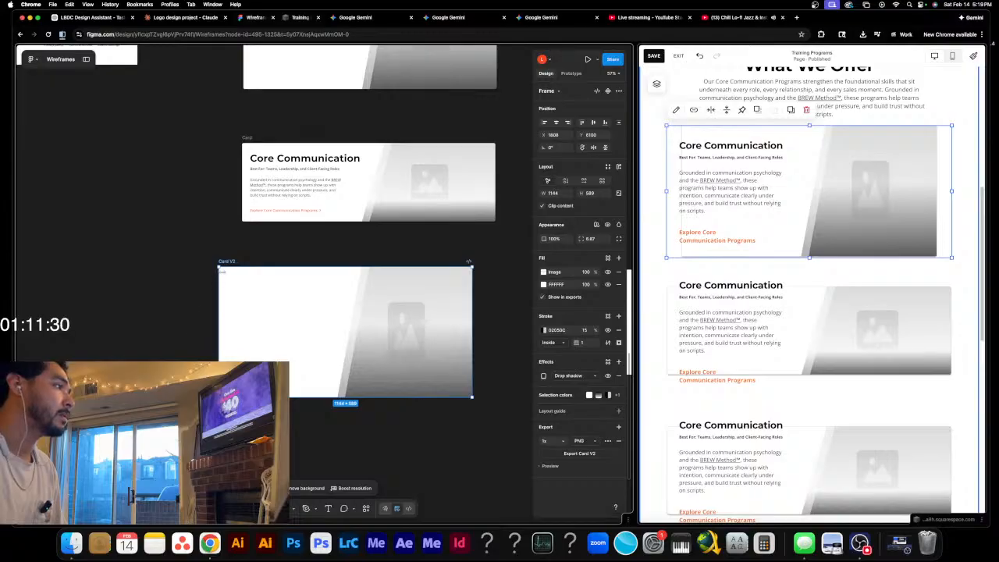
- Widen the Card V2 frame leftward to 1313 px, keeping its height at 589 px
drag(212, 312, 181, 315)
click(446, 428)
click(415, 355)
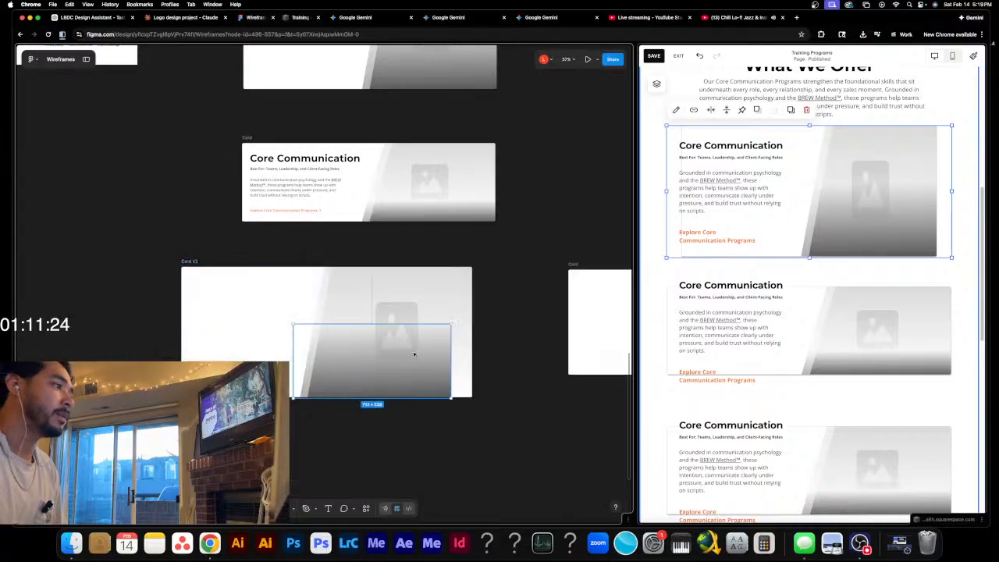
double_click(414, 354)
click(423, 309)
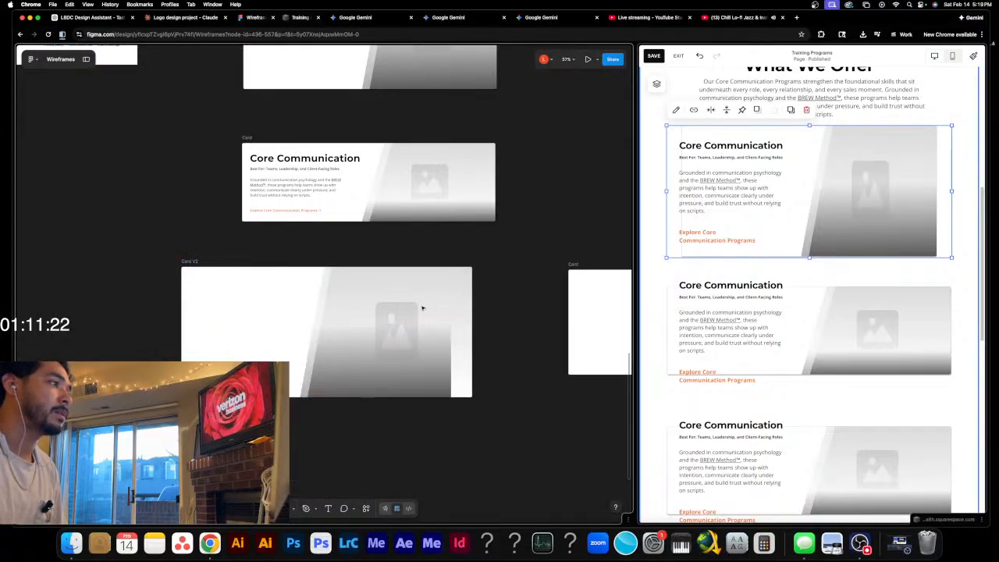
click(219, 268)
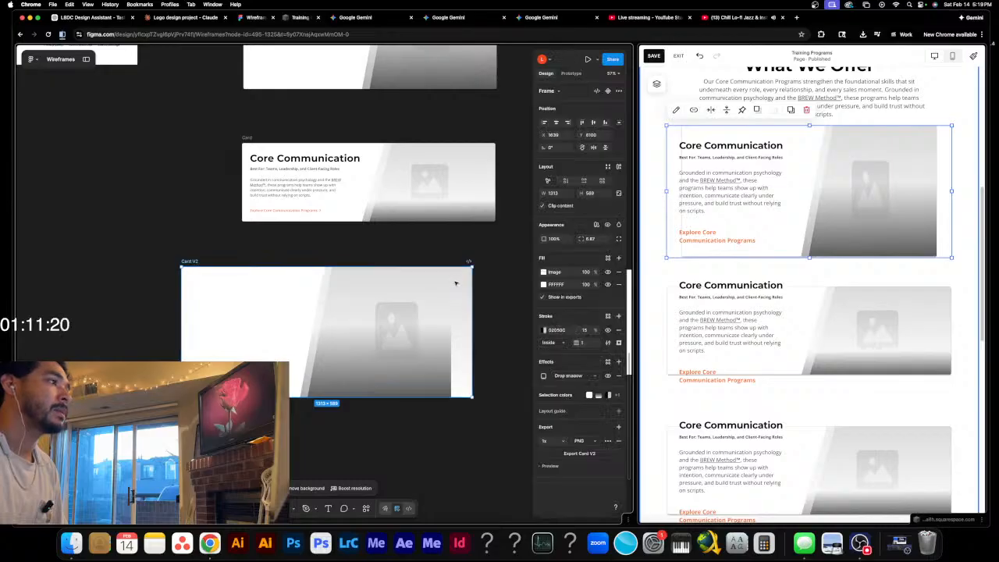
- With the image fill's crop shown, extend the Card V2 frame's right side to the image edge, making the frame 1380 px wide
click(554, 273)
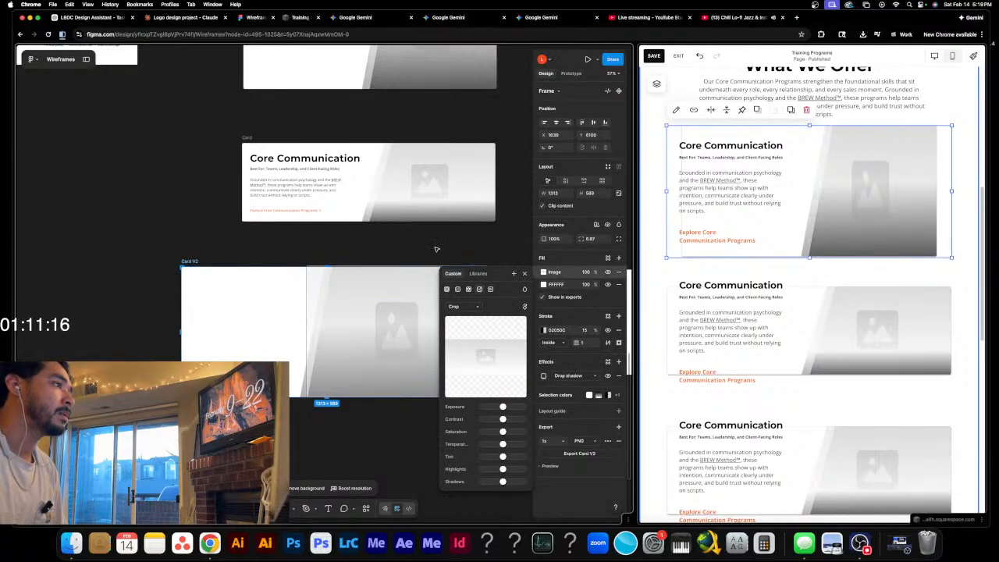
scroll(413, 257, right, 3)
click(559, 270)
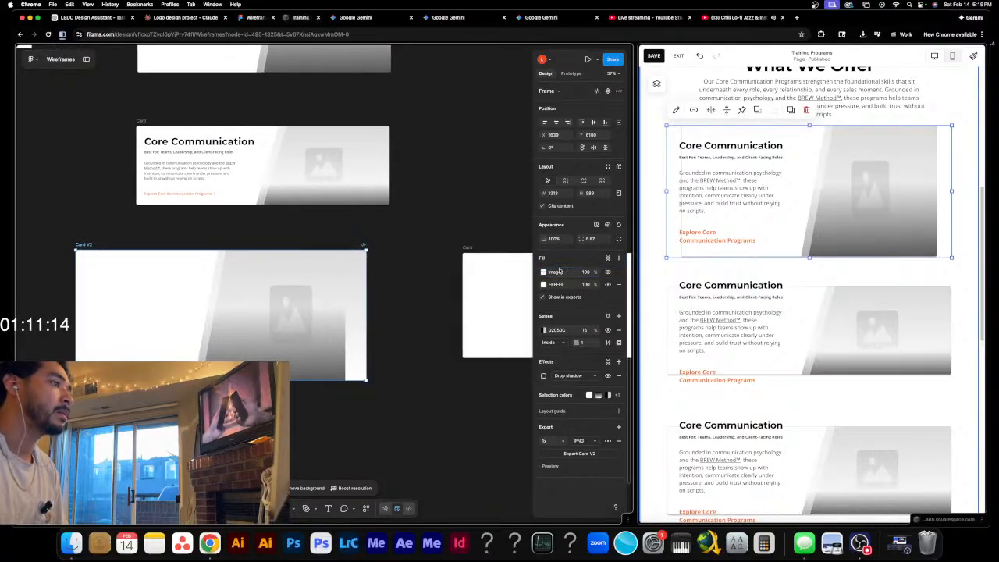
click(561, 272)
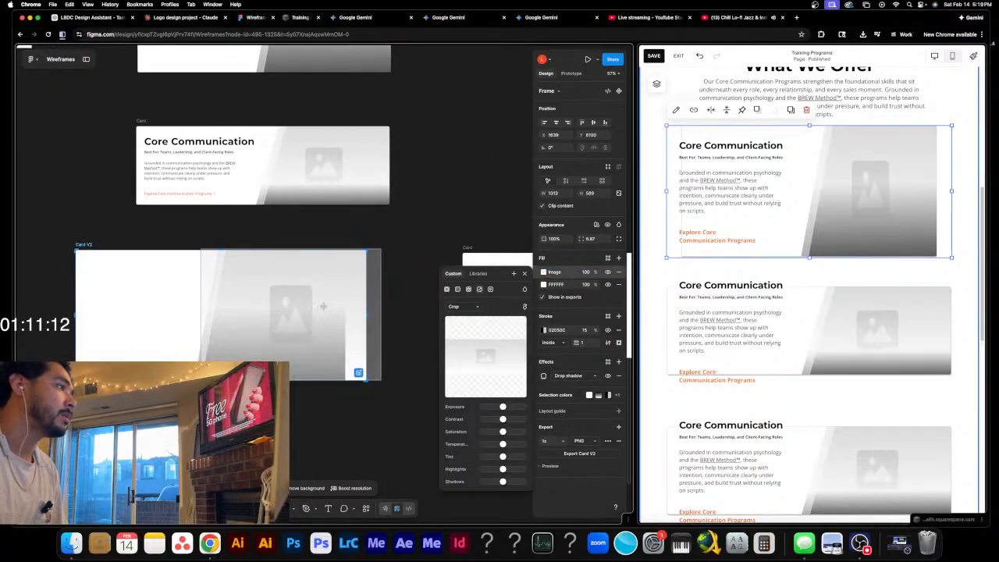
drag(366, 315, 382, 315)
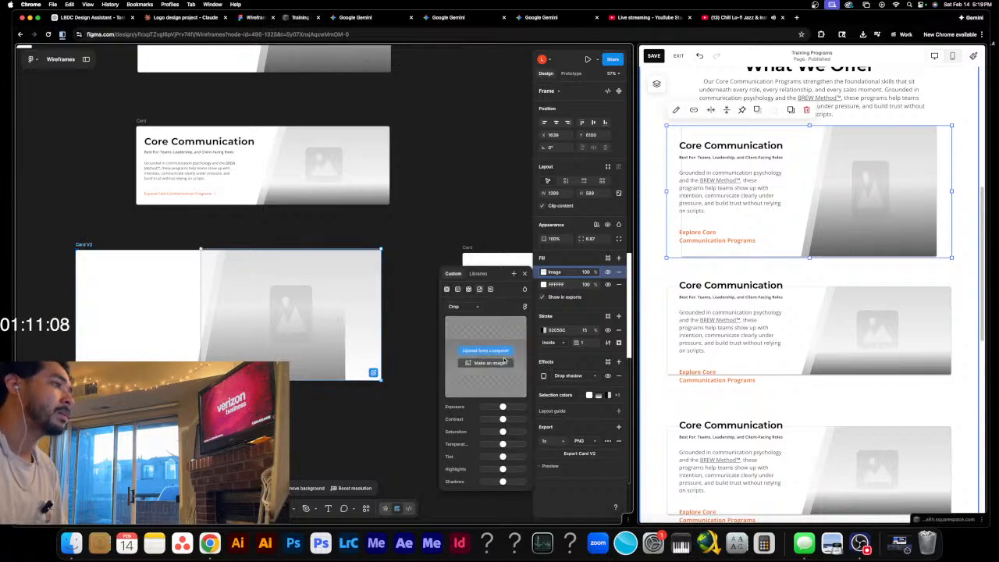
- Examine the Card V2 frame's gradient overlay, nested layers and cropped image fill
click(336, 413)
double_click(314, 311)
key(Escape)
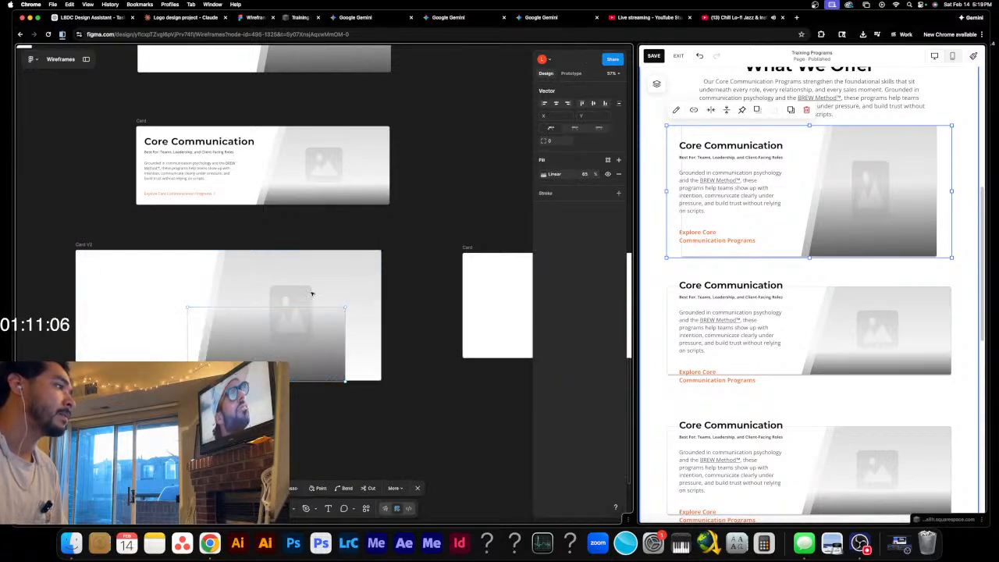
key(Escape)
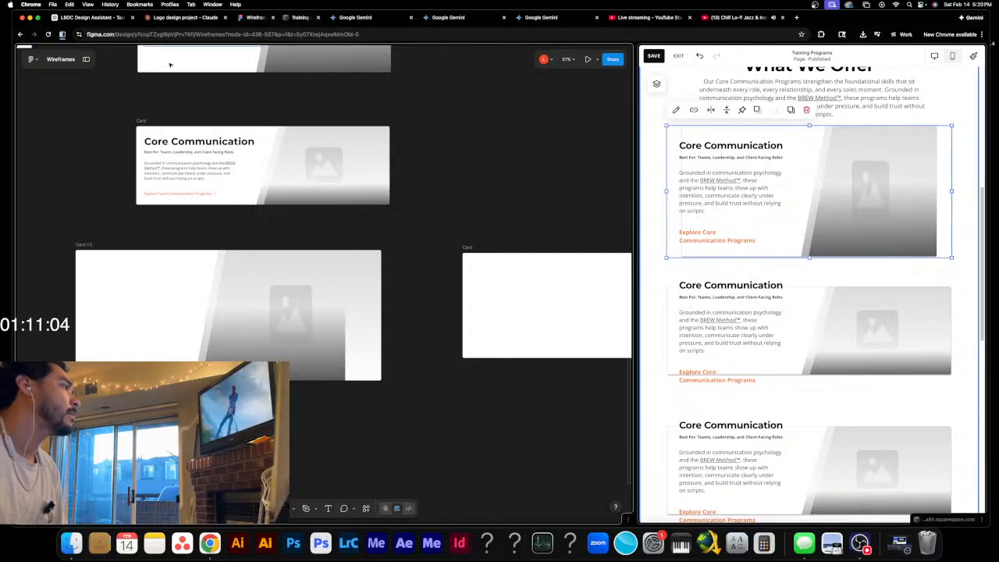
key(super+backslash)
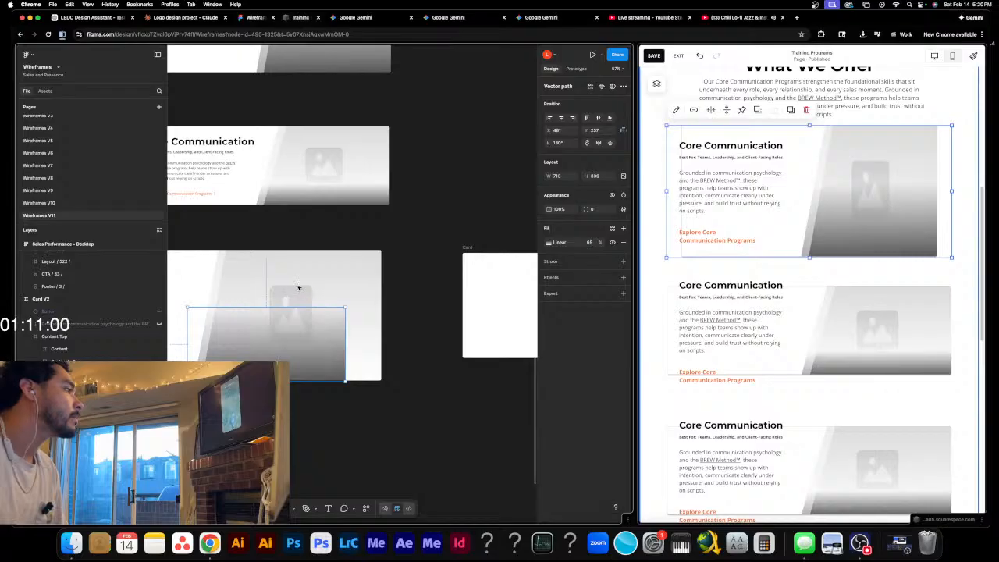
click(58, 349)
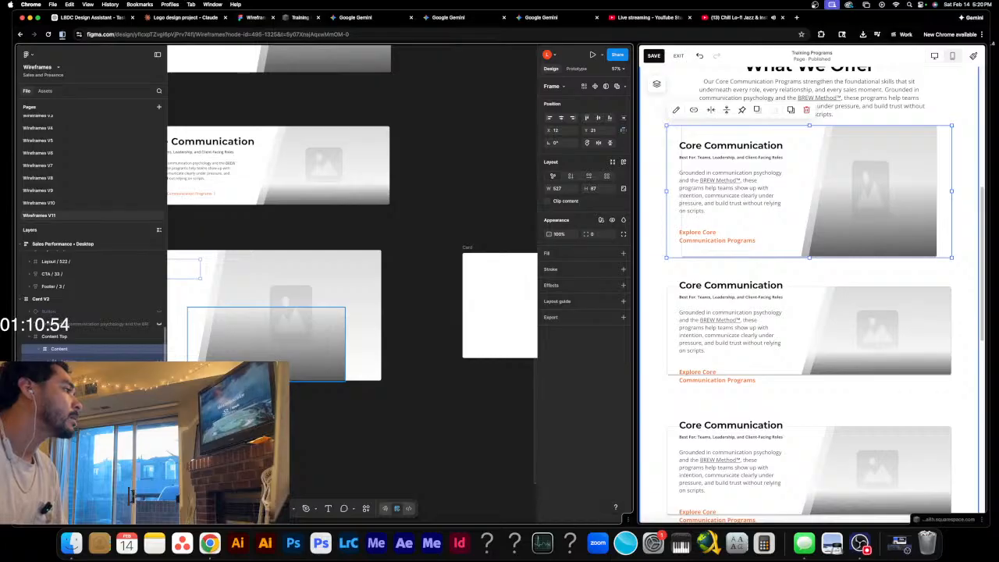
click(308, 309)
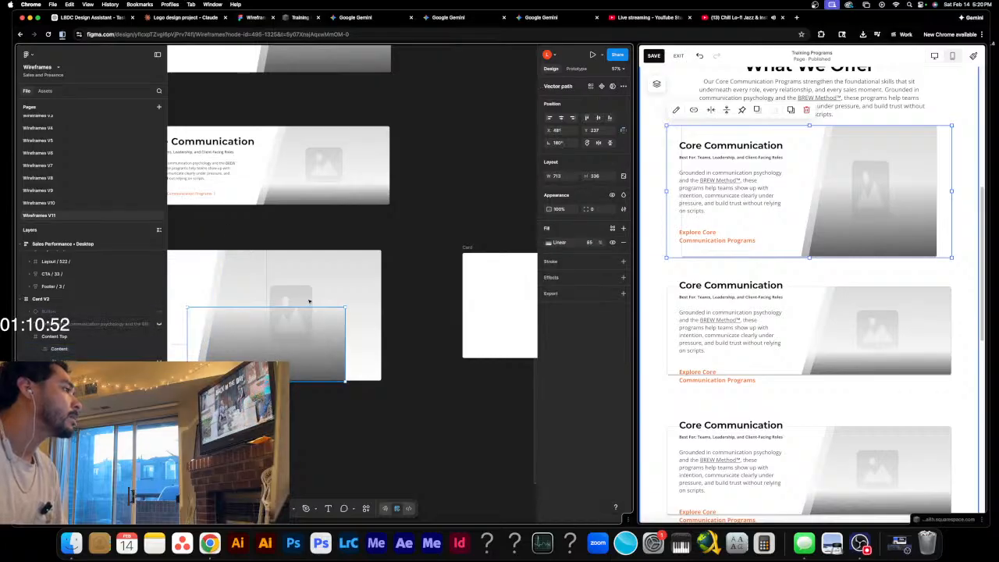
key(Delete)
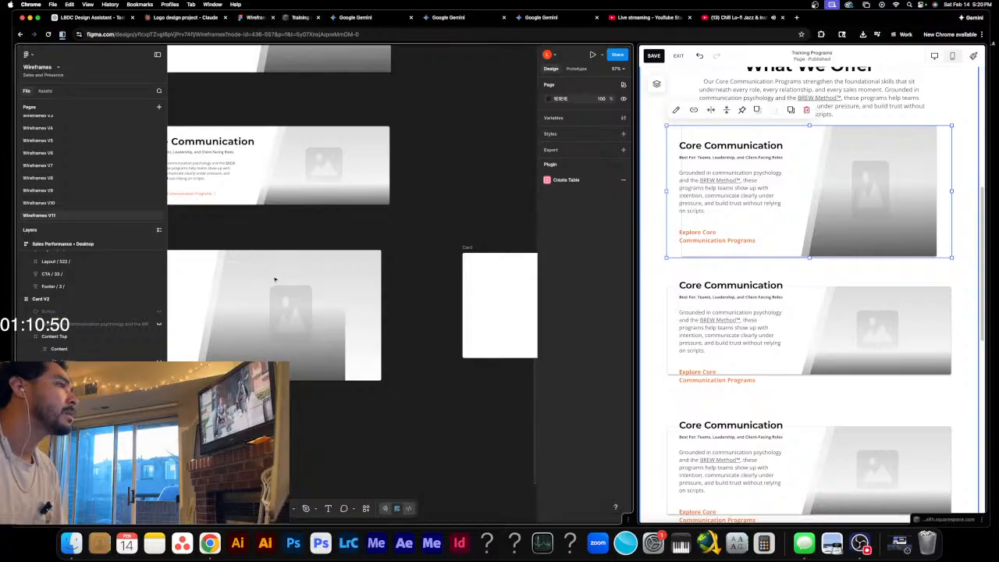
scroll(278, 225, left, 5)
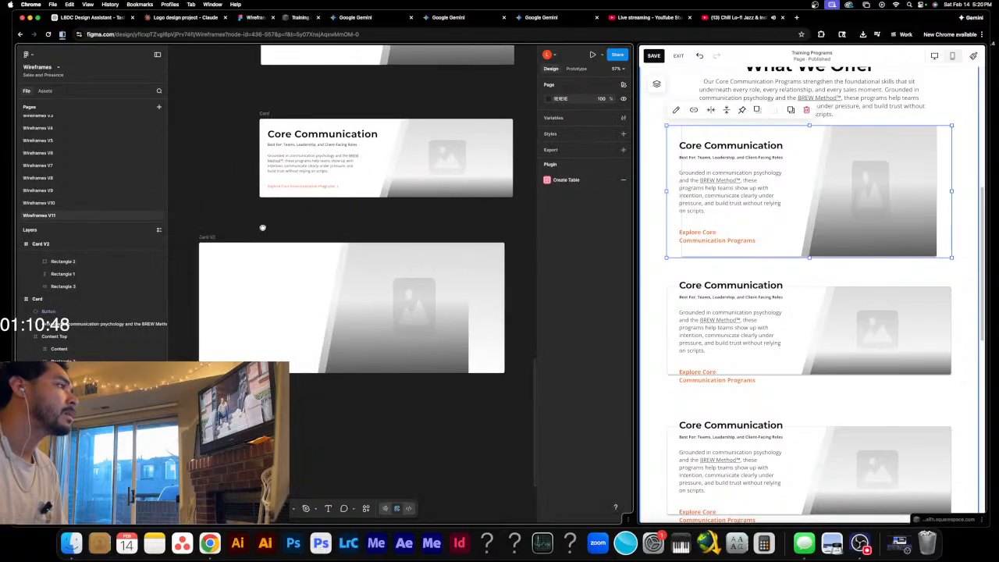
click(207, 237)
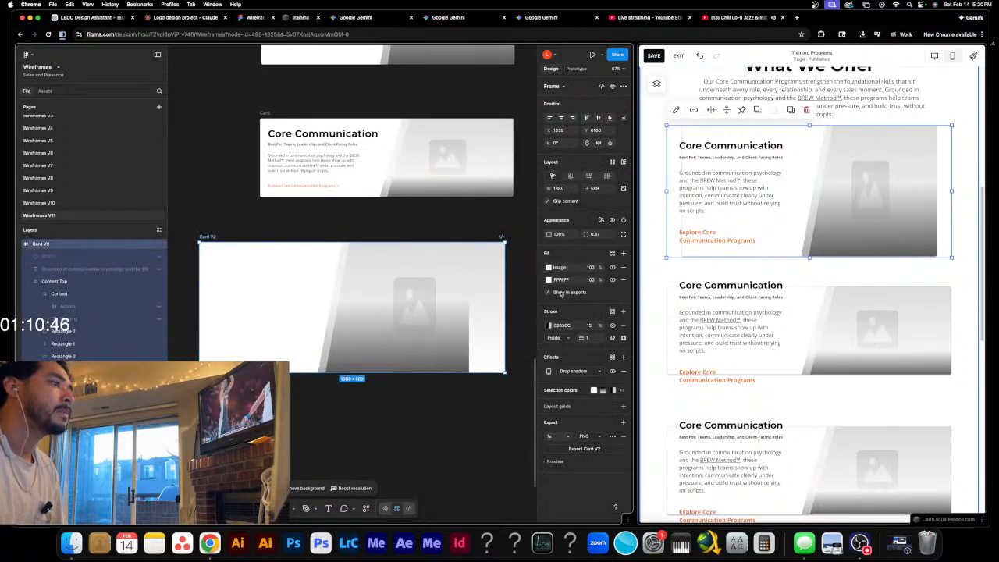
click(560, 267)
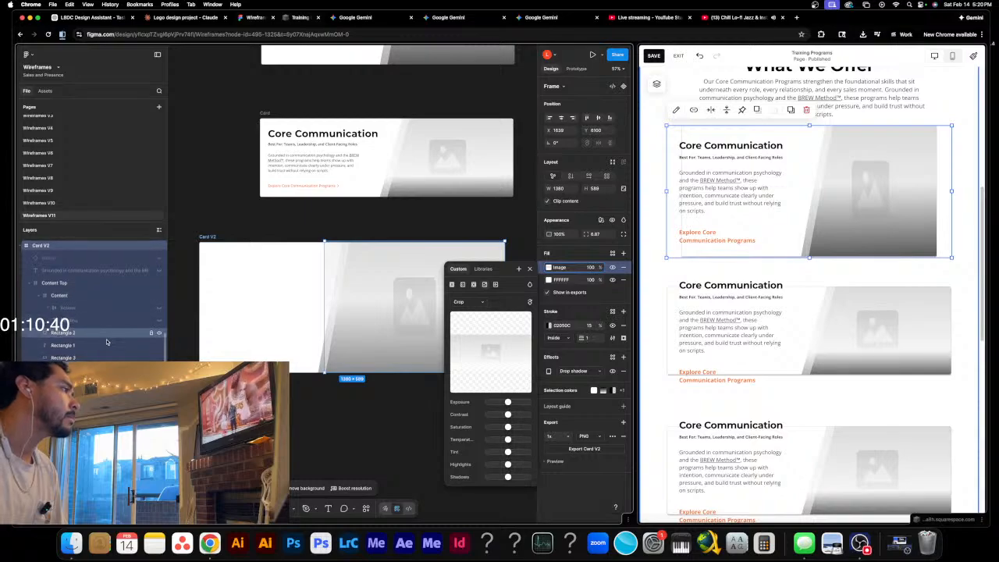
scroll(58, 321, up, 2)
scroll(86, 327, down, 10)
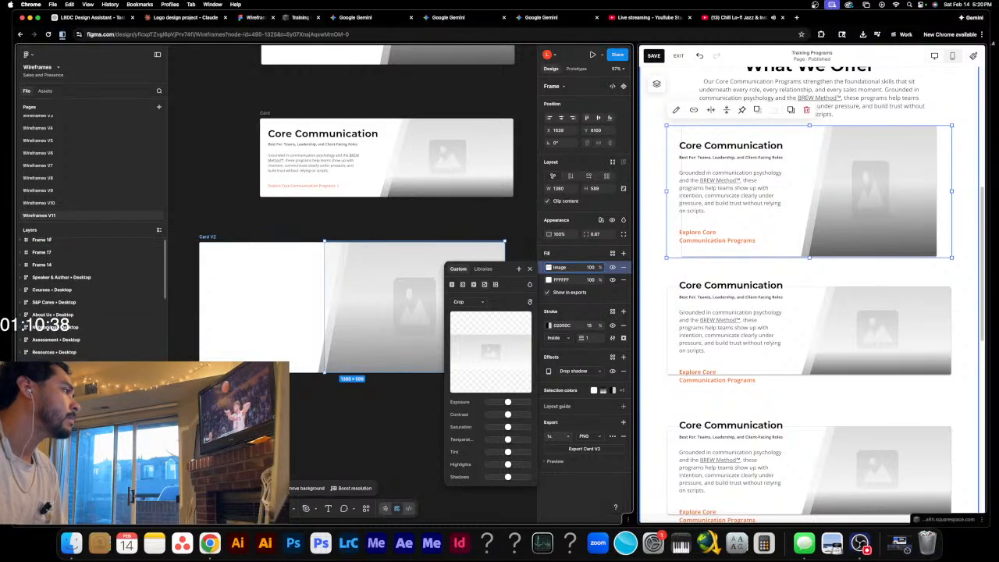
scroll(112, 339, up, 8)
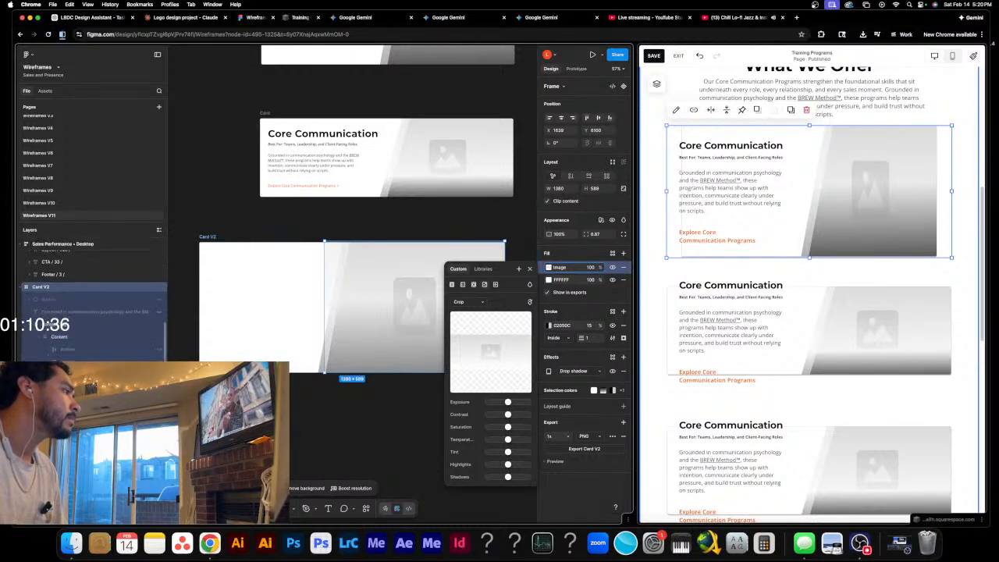
scroll(93, 312, down, 10)
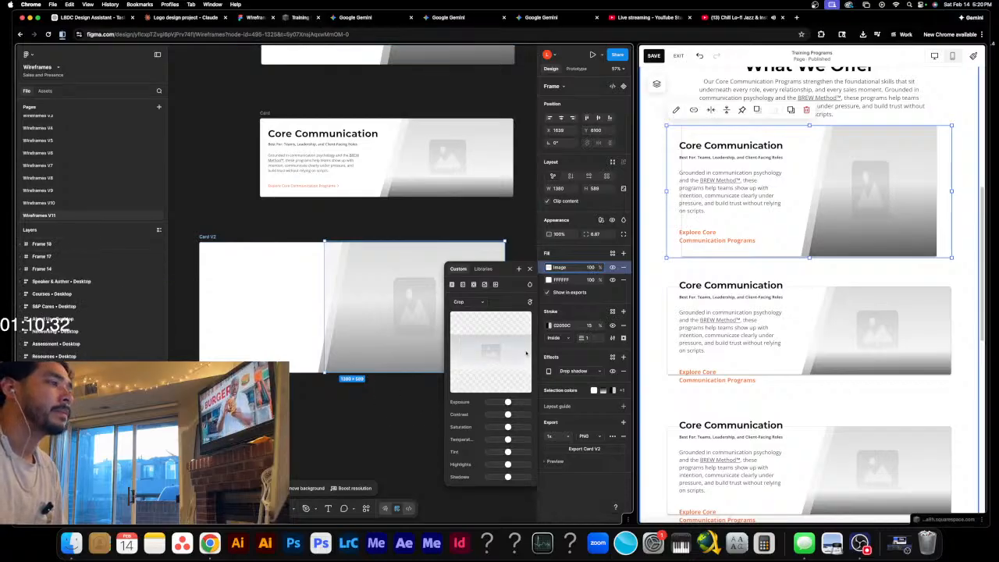
- Stretch the gradient overlay vector up and outward past the Card V2 frame's right edge so it covers the whole image area
click(426, 408)
scroll(401, 401, right, 4)
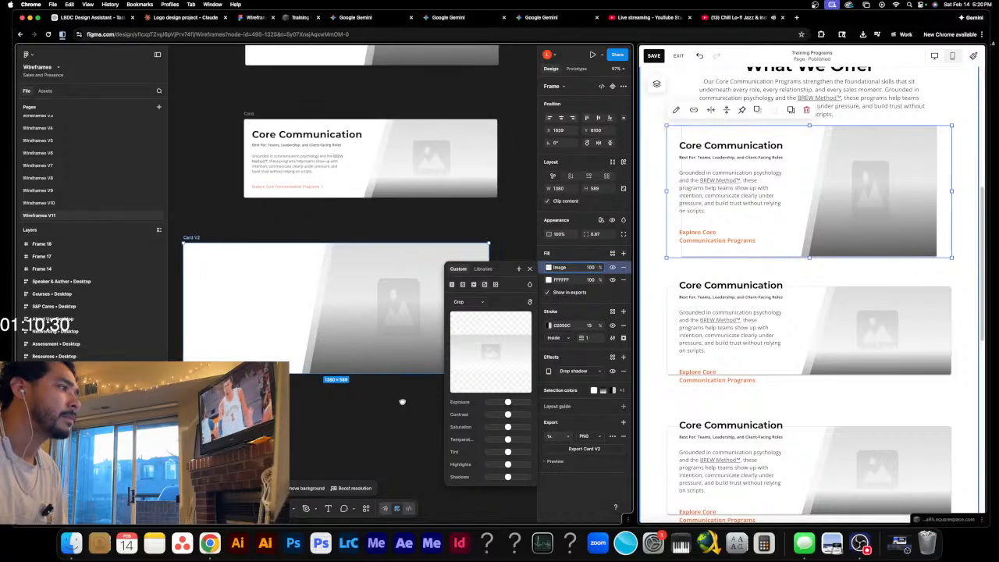
click(350, 308)
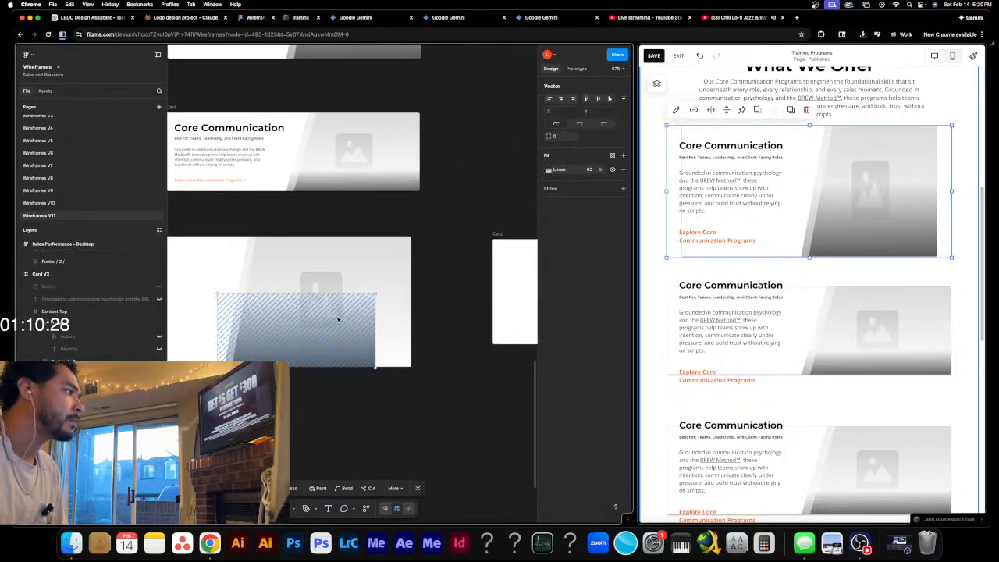
mouse_move(342, 308)
mouse_down()
mouse_move(390, 285)
mouse_move(344, 305)
mouse_move(350, 314)
mouse_move(408, 290)
mouse_move(436, 232)
mouse_up()
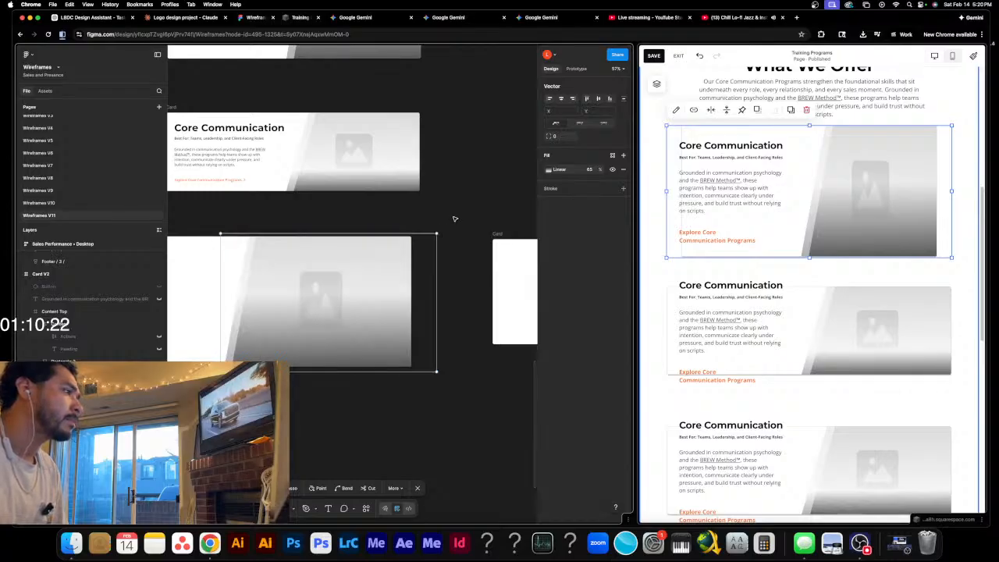
key(Escape)
click(457, 395)
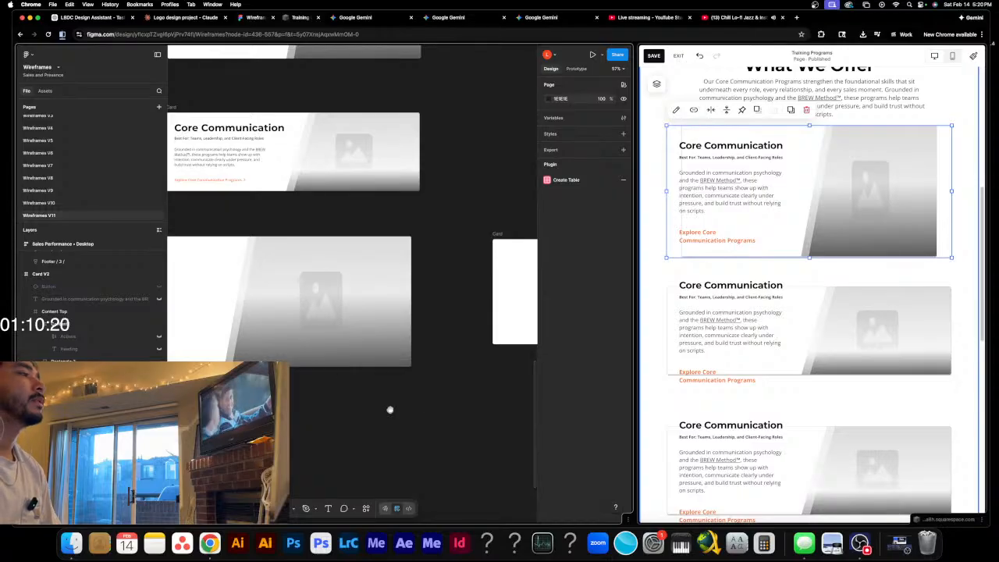
- Rename the widened card frame as Card V3 and export it as a 1x PNG
scroll(390, 410, left, 5)
click(209, 224)
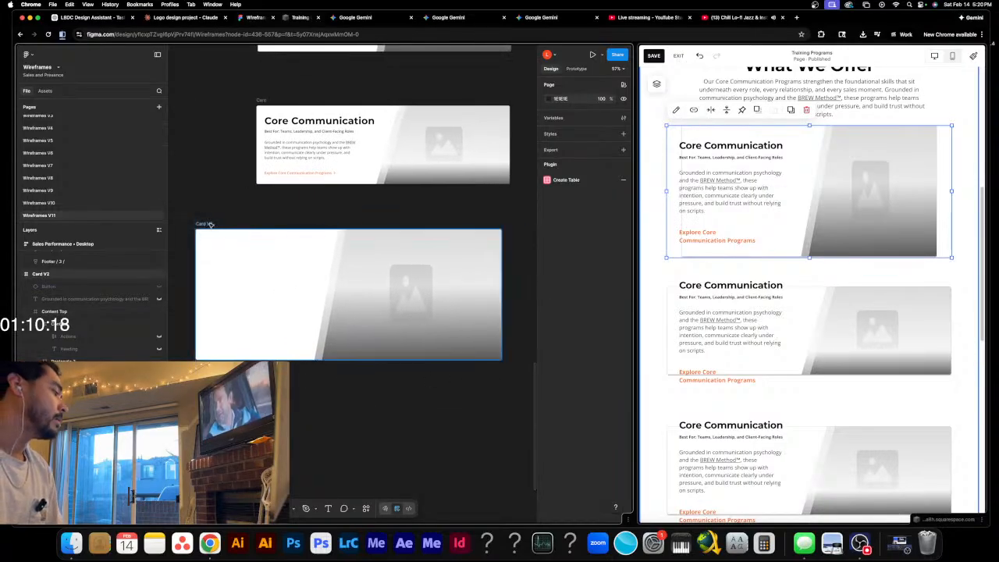
click(209, 224)
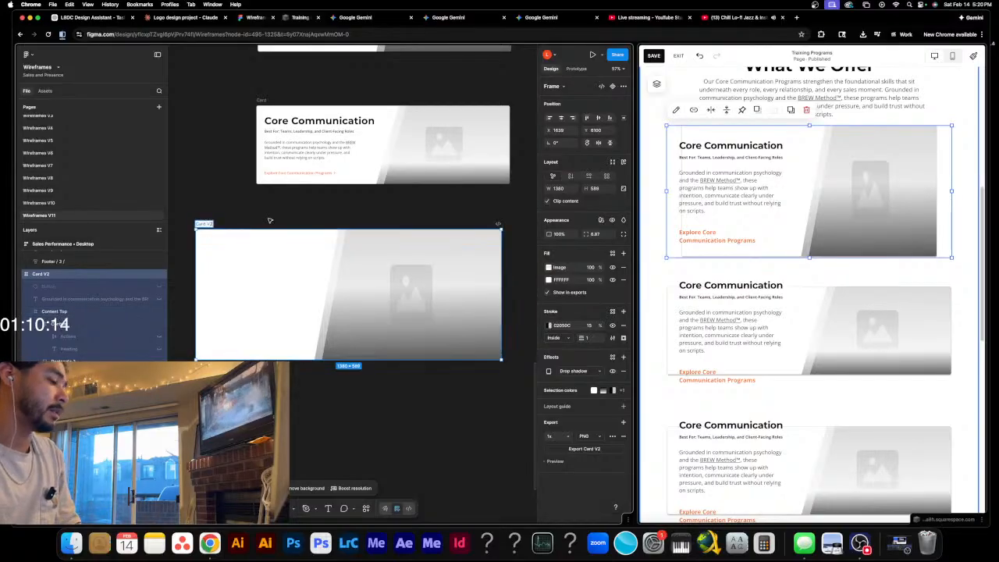
click(465, 422)
click(205, 225)
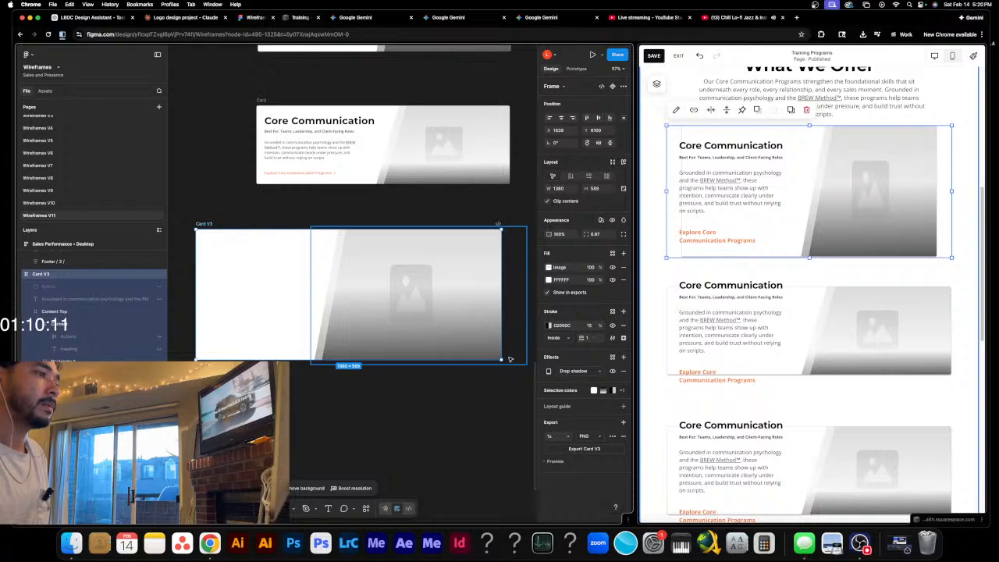
click(602, 453)
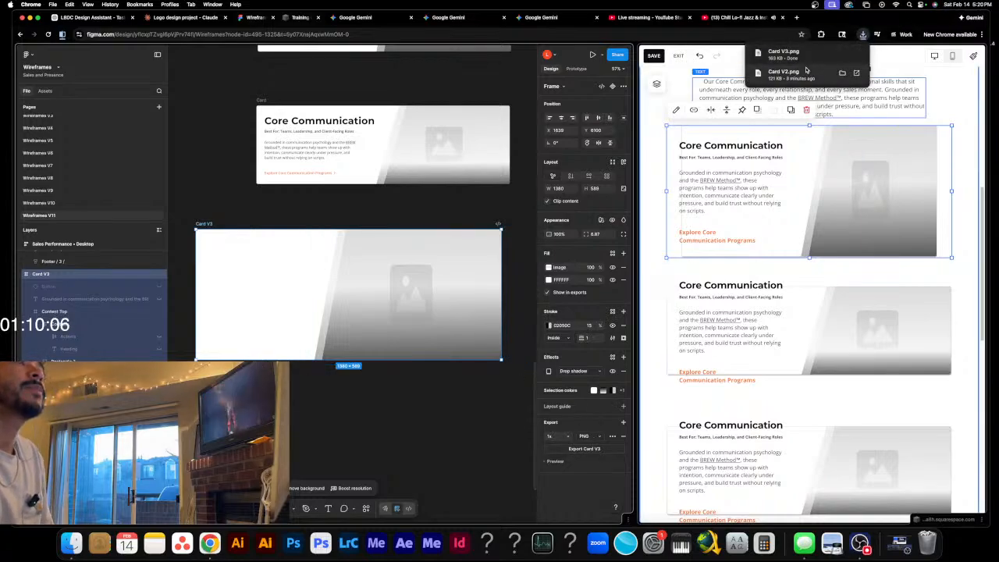
- In the Squarespace page, replace the first Core Communication card image with Card V3.png from Downloads, and widen the page's split view
click(863, 199)
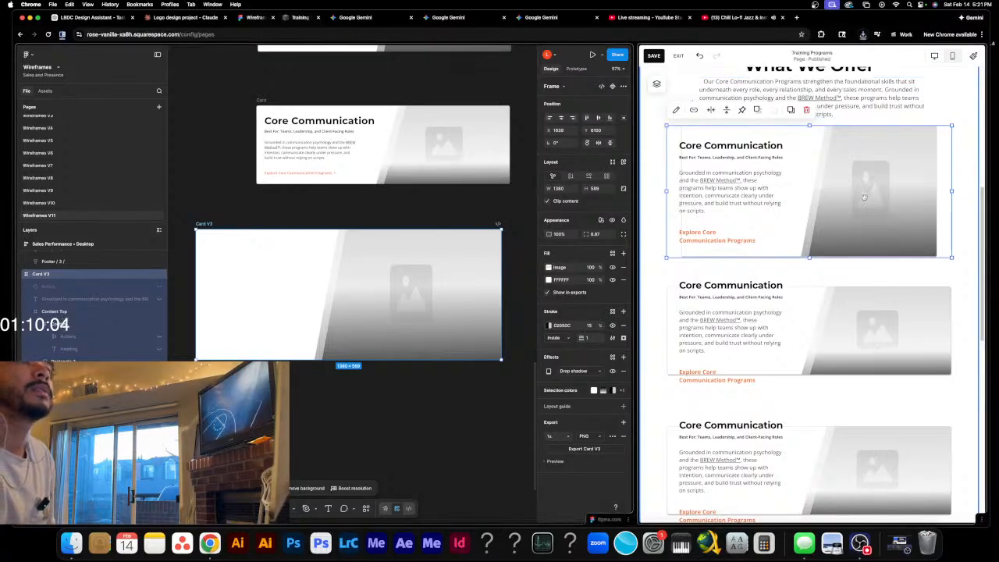
click(676, 110)
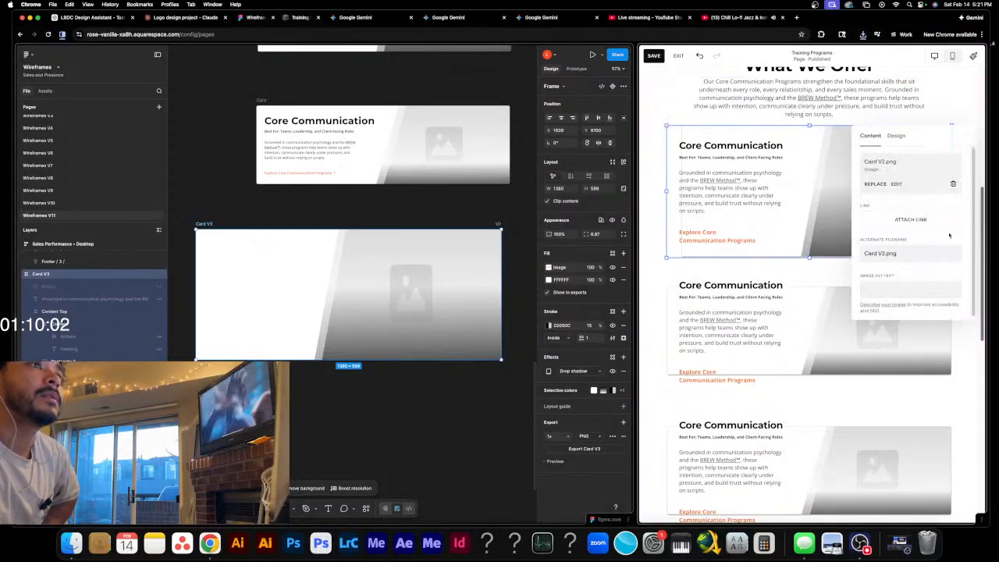
scroll(949, 234, up, 2)
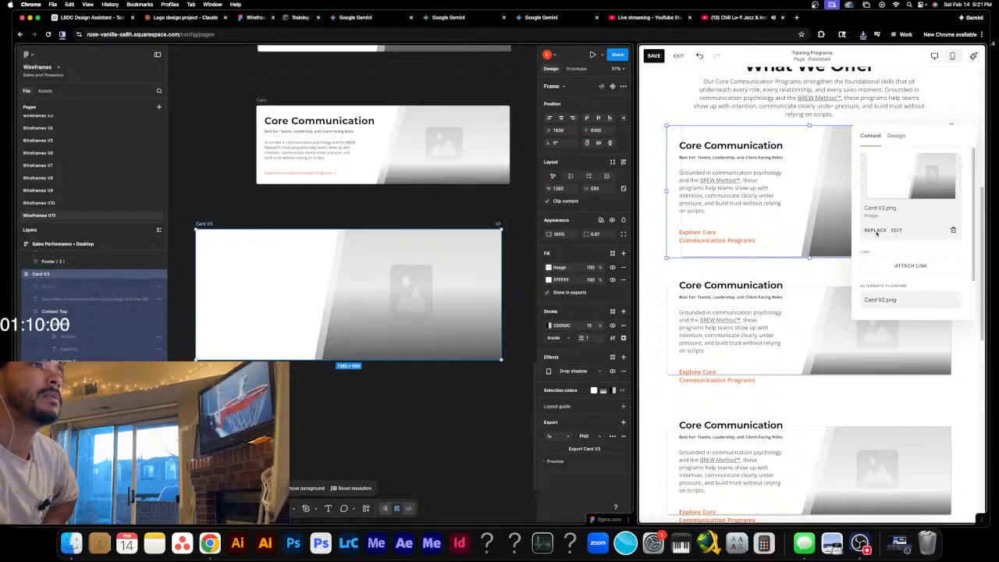
click(876, 232)
click(916, 254)
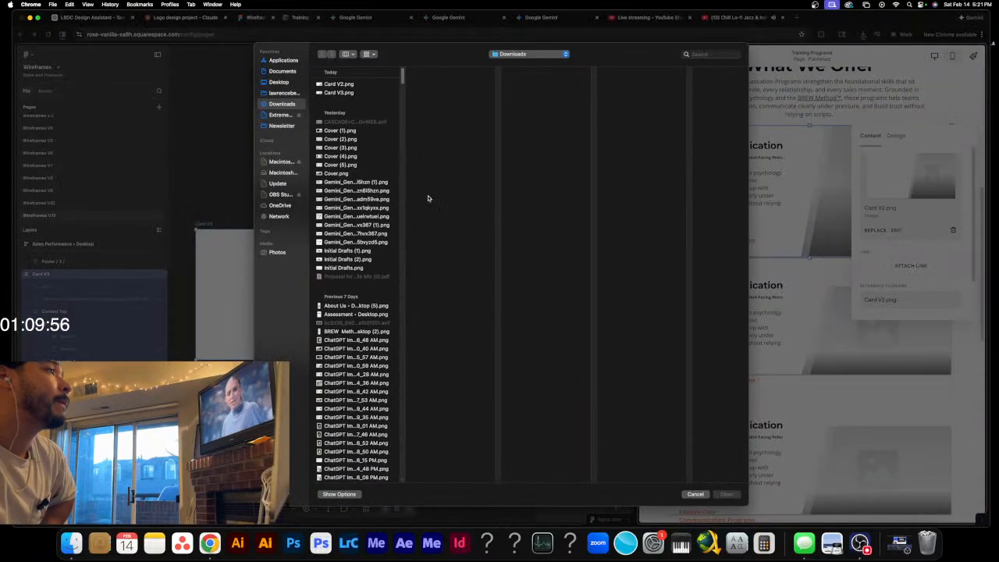
click(344, 92)
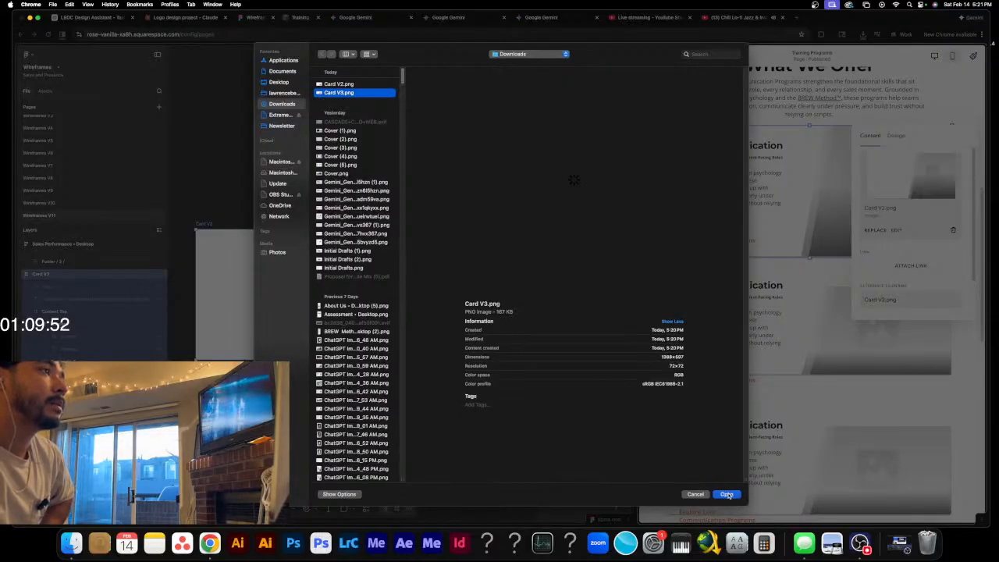
click(727, 495)
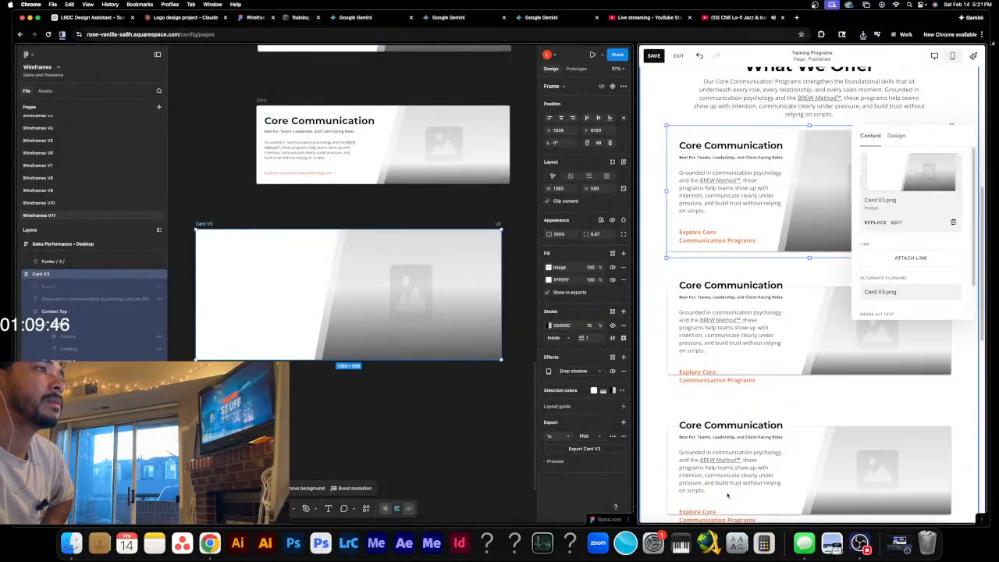
click(950, 110)
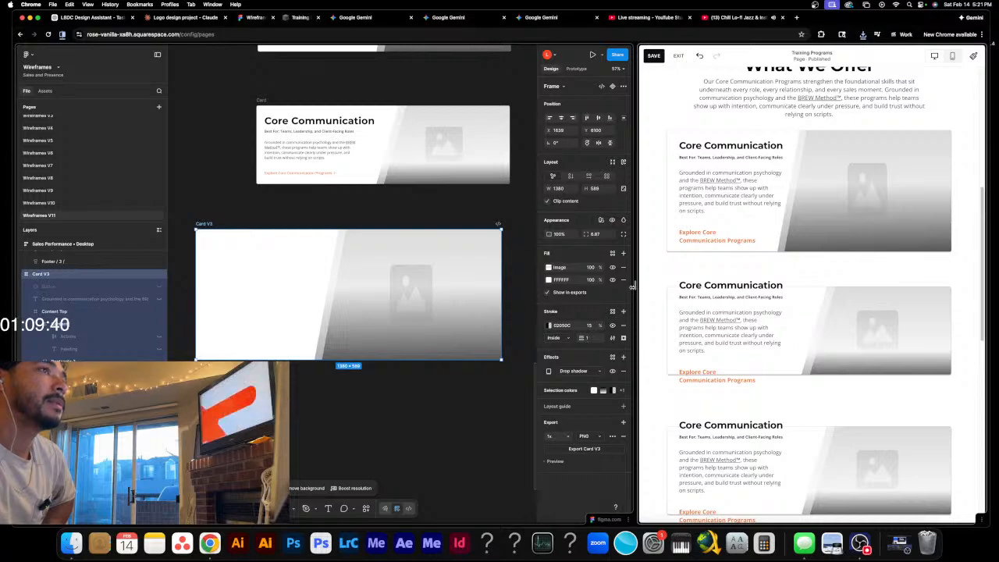
drag(632, 286, 301, 318)
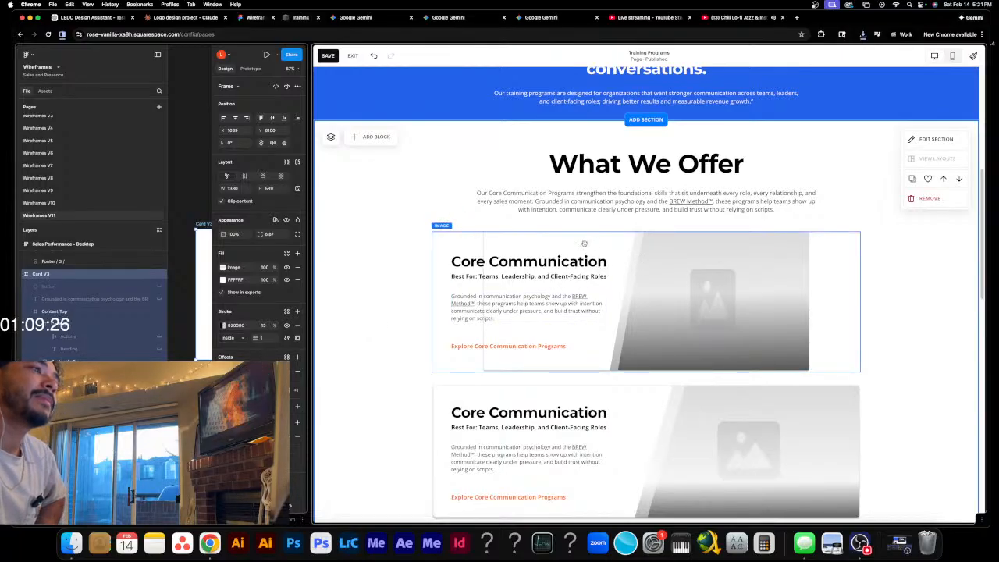
- Check how the first Core Communication card's image sits behind its text at narrower and wider page view widths
scroll(624, 312, down, 1)
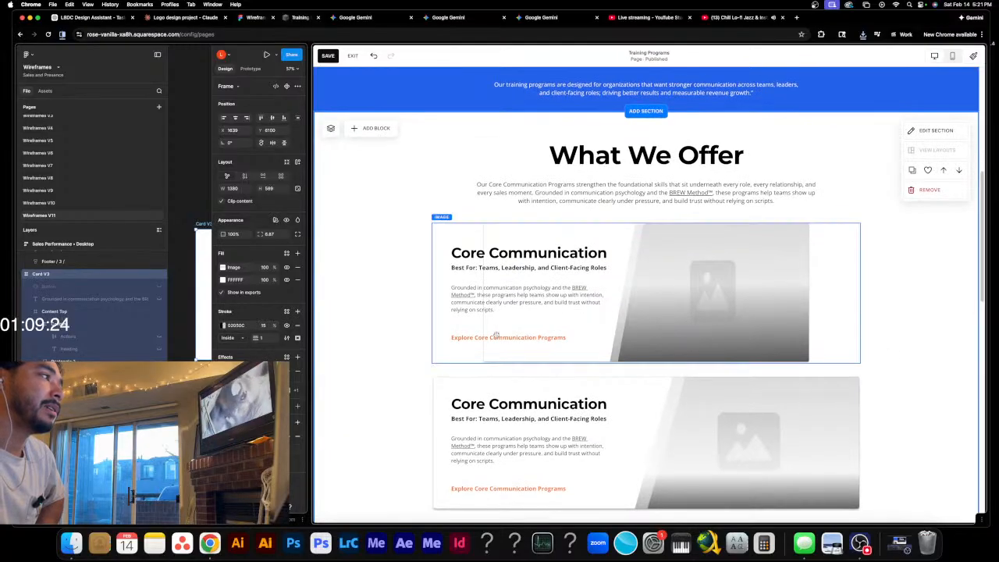
click(195, 185)
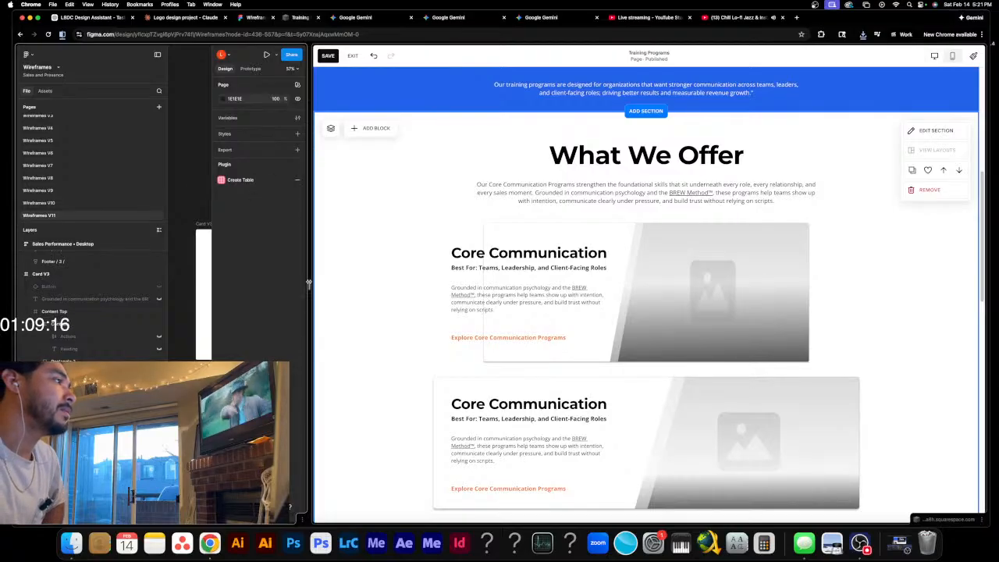
drag(309, 285, 676, 323)
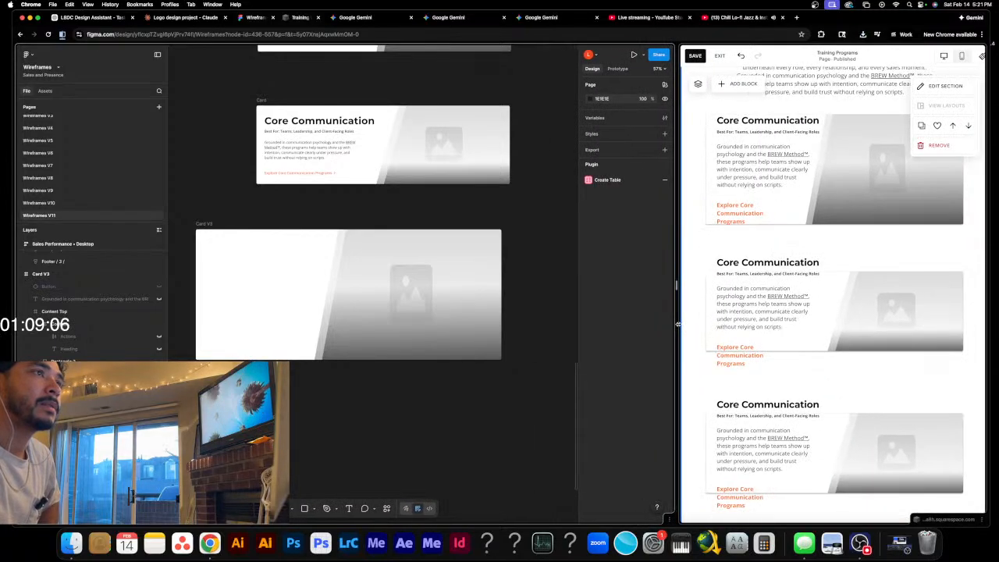
drag(678, 323, 462, 346)
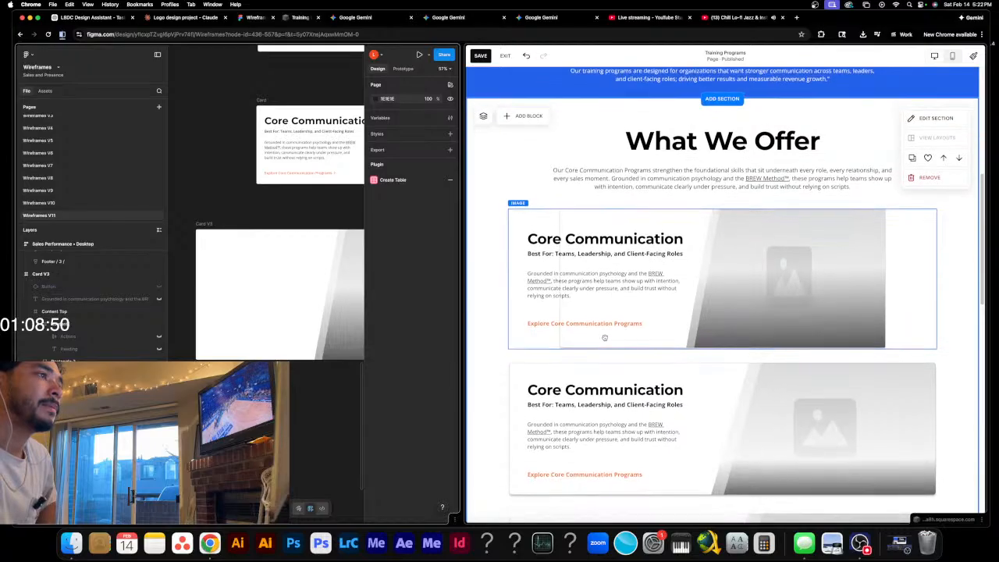
- Open the content settings of the first Core Communication card's image block
click(853, 268)
click(852, 267)
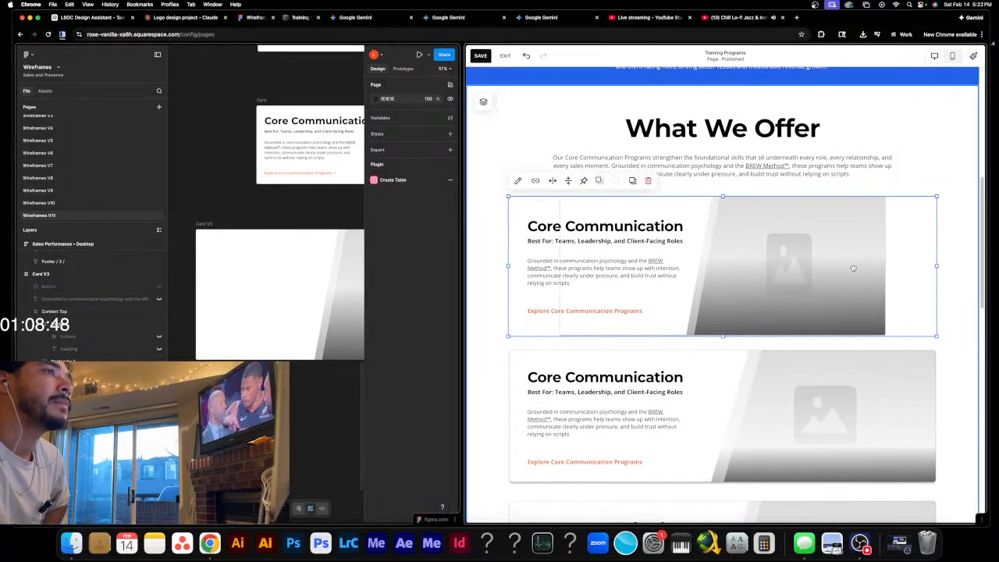
click(516, 182)
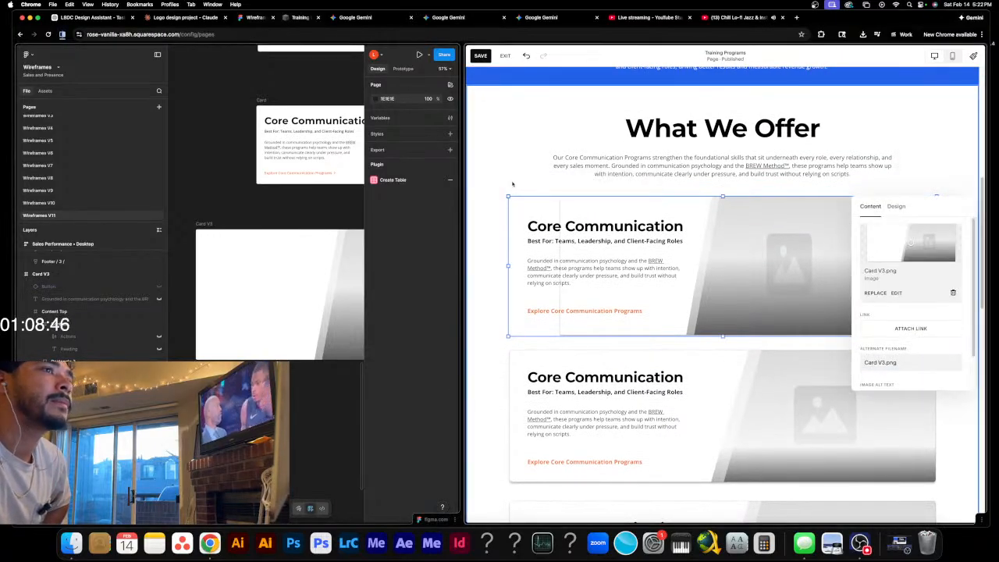
scroll(924, 332, down, 1)
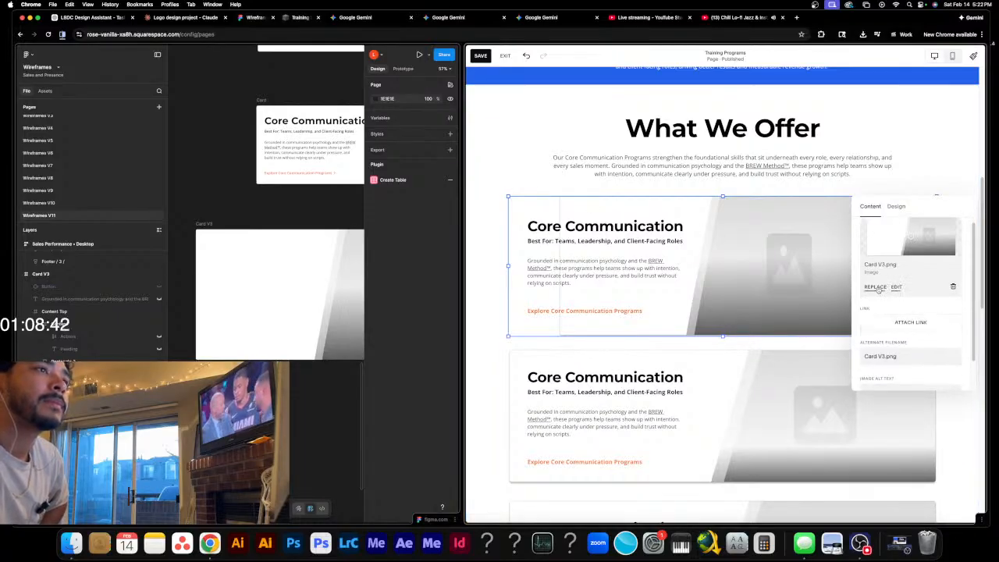
click(878, 287)
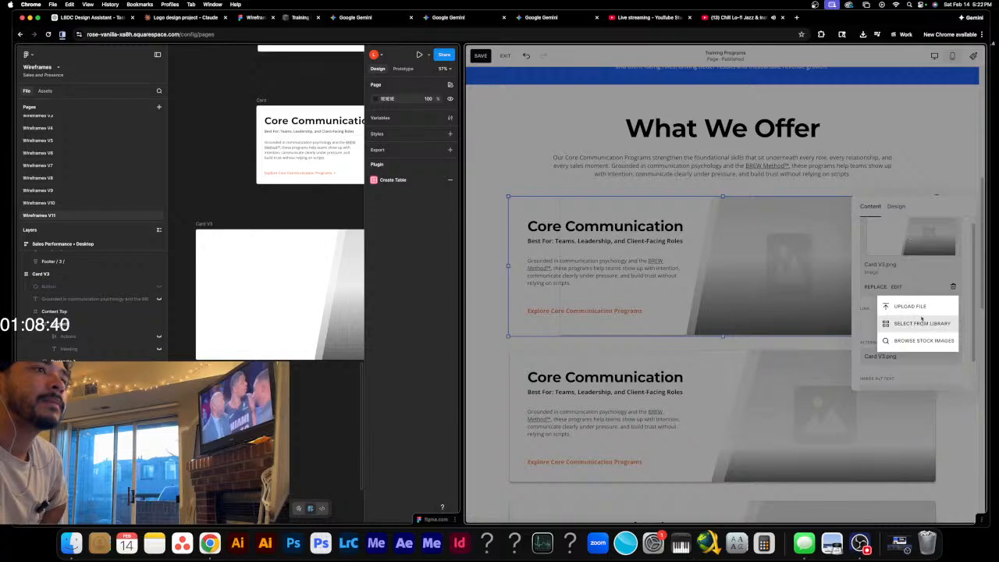
click(918, 308)
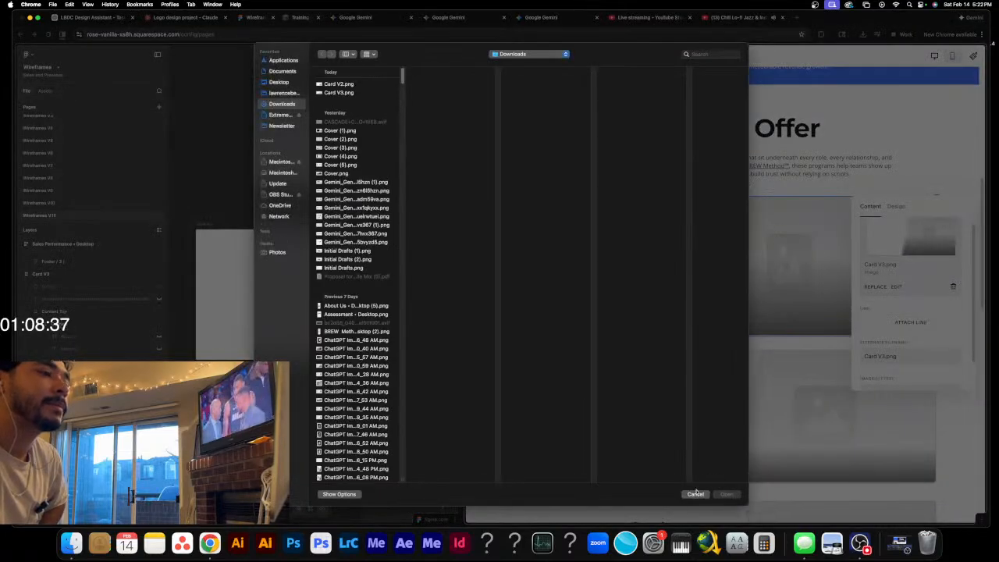
click(694, 491)
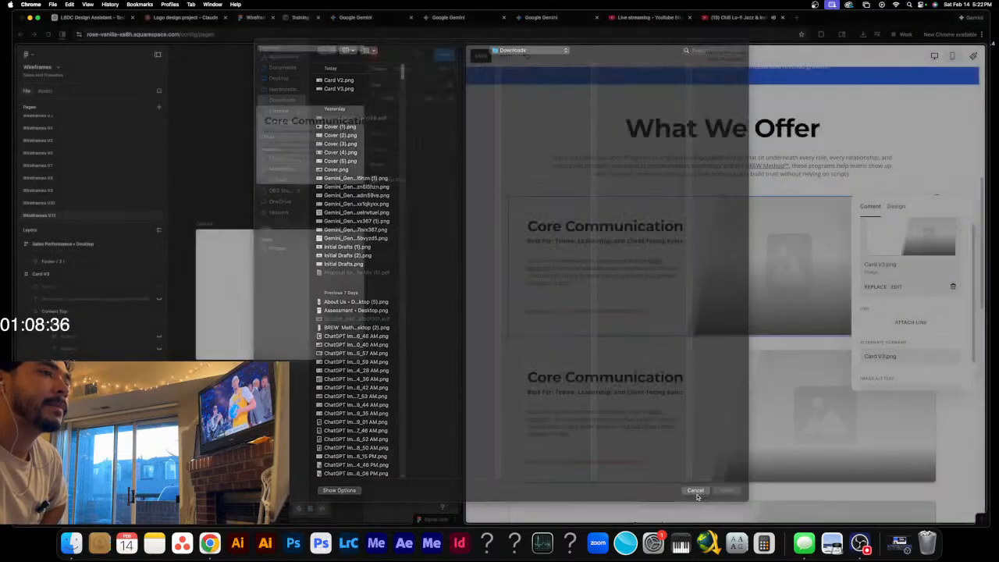
- Replace the first Core Communication card's image with Card.png from the site's image library and close its settings
click(874, 287)
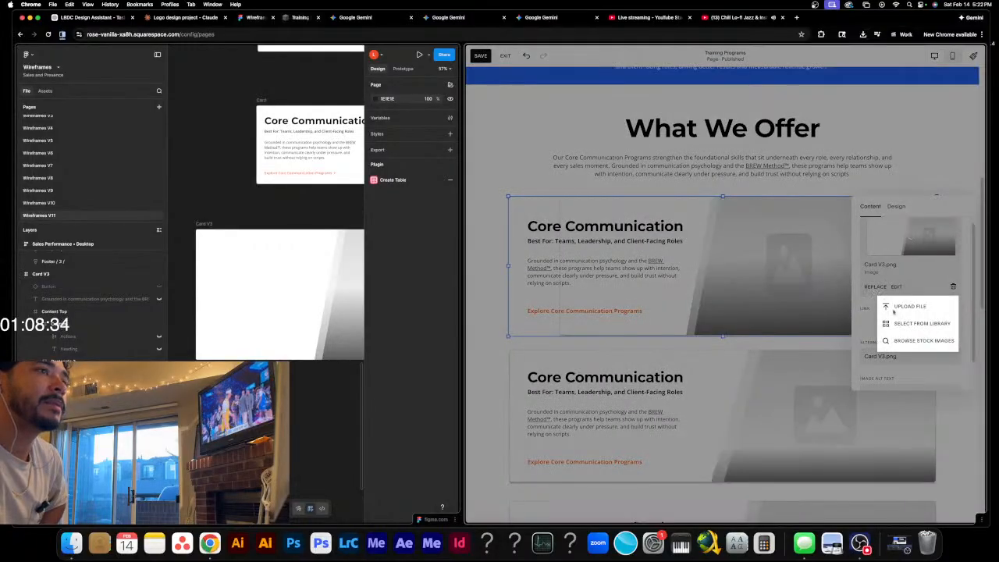
click(917, 322)
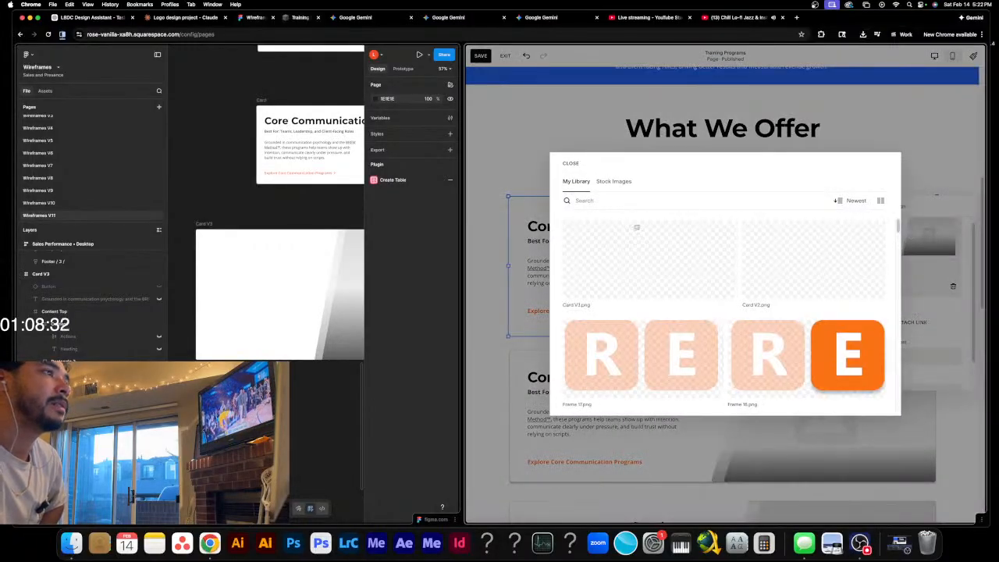
scroll(759, 289, down, 5)
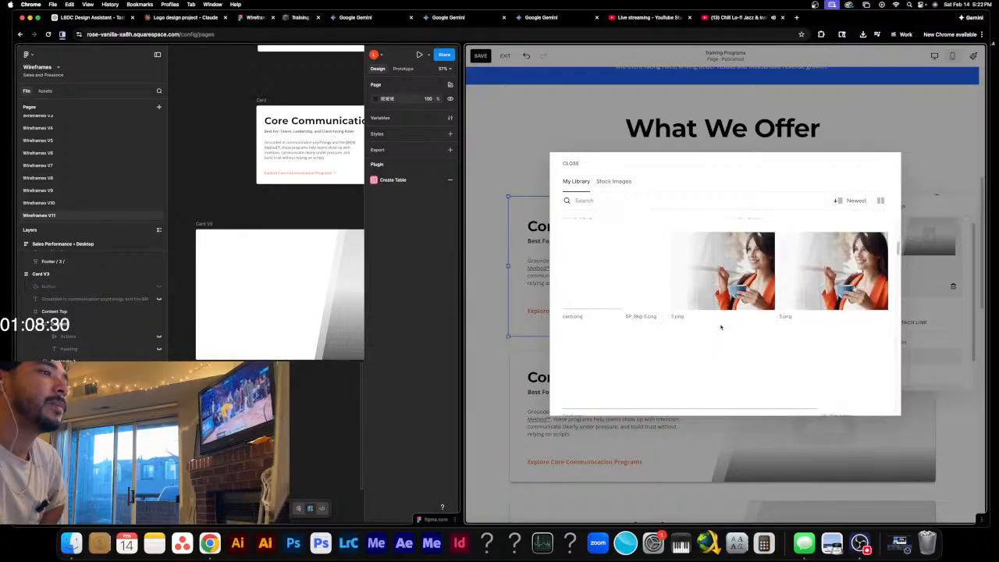
scroll(720, 331, down, 2)
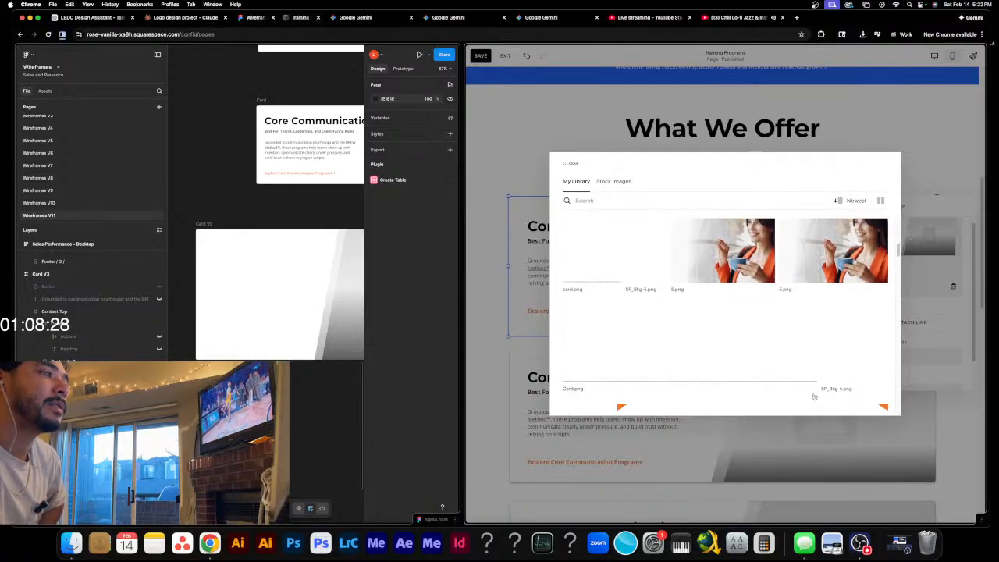
scroll(798, 395, down, 3)
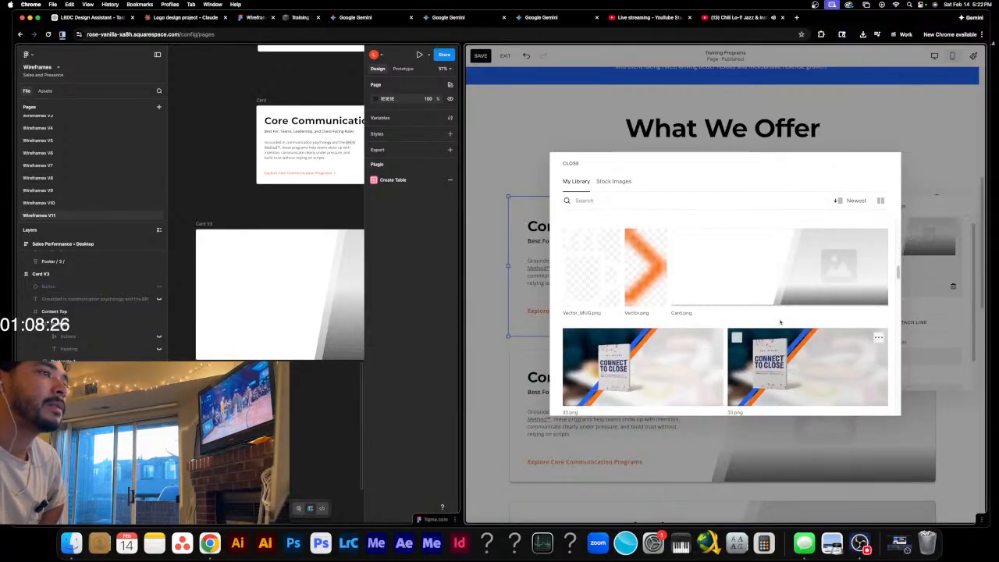
click(783, 279)
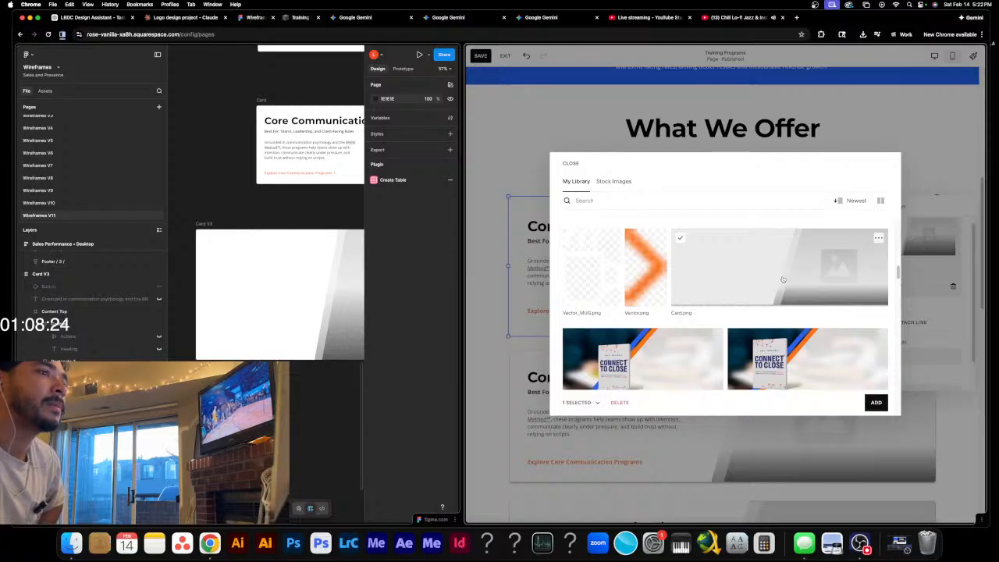
click(876, 403)
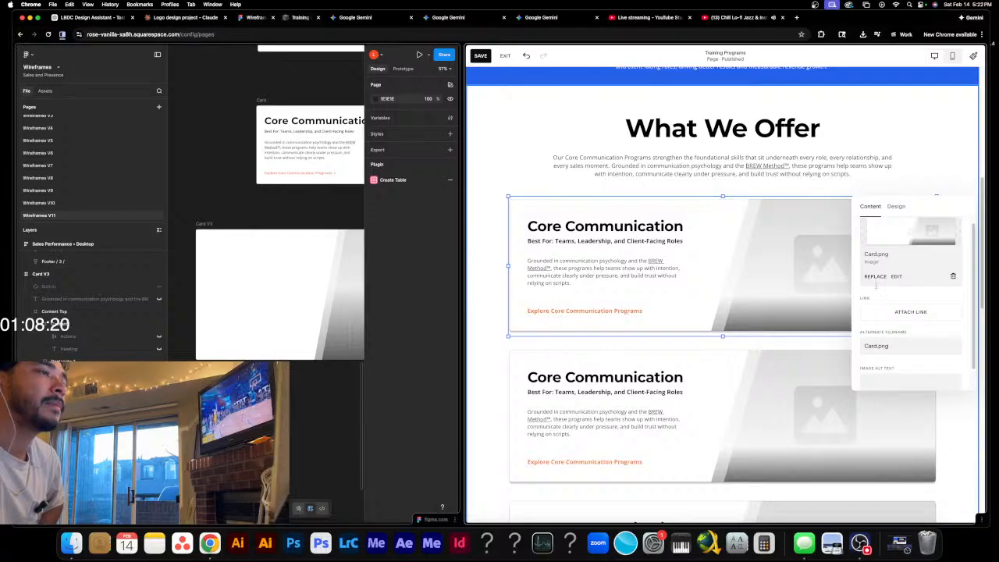
click(940, 171)
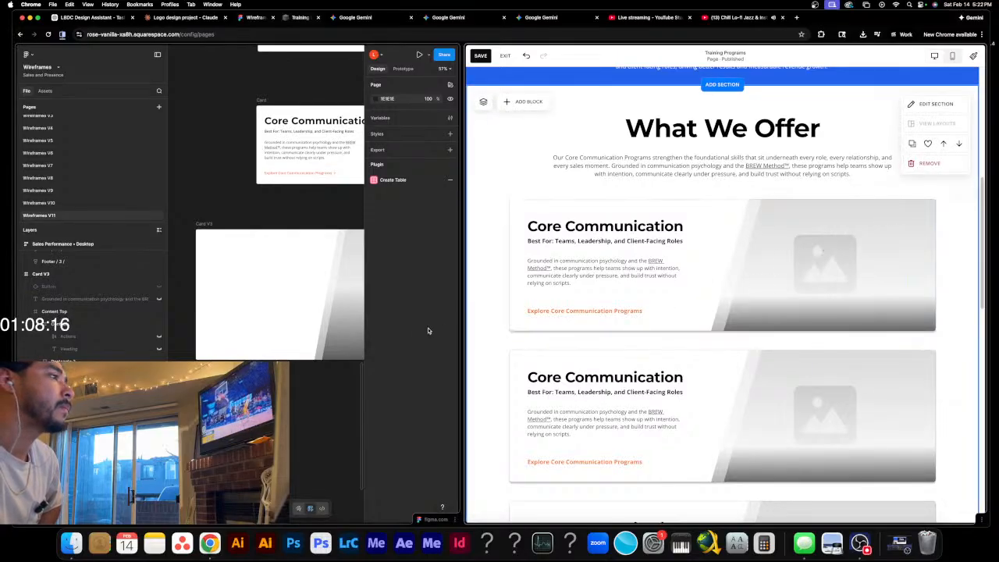
- At a narrower page view, move the first card's heading and subtitle down and its Explore link up inside the card
drag(462, 285, 616, 306)
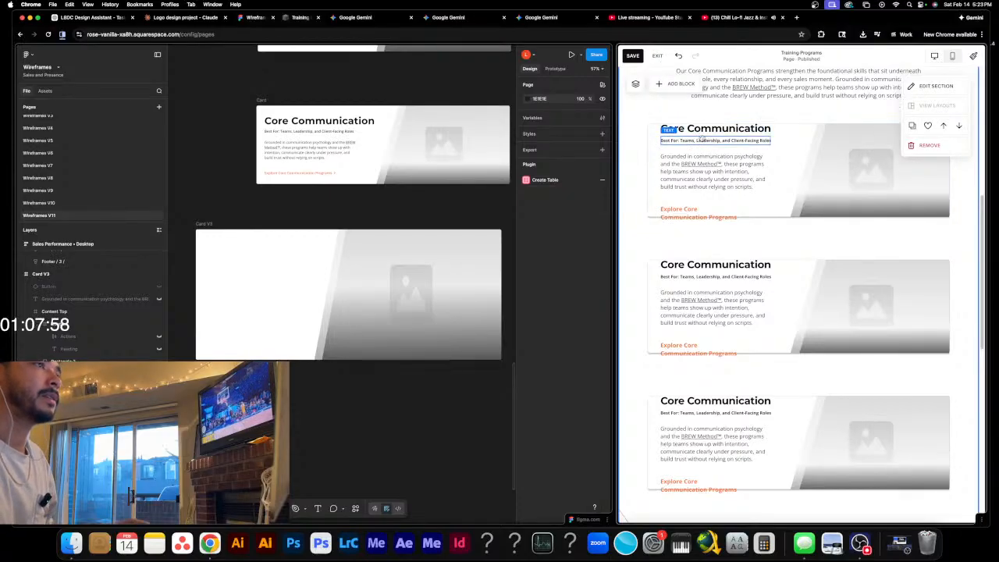
click(663, 126)
shift+click(746, 134)
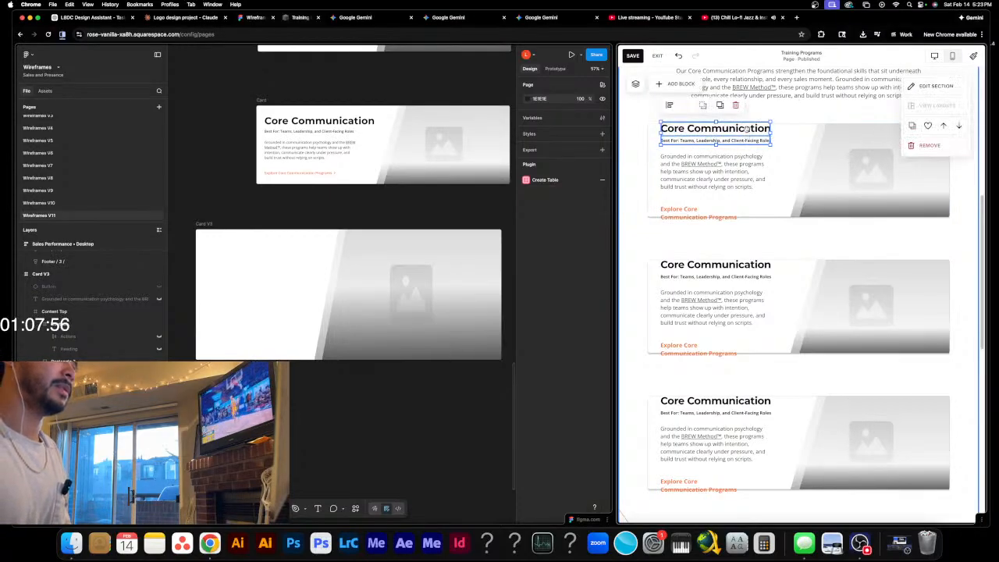
drag(746, 135, 748, 139)
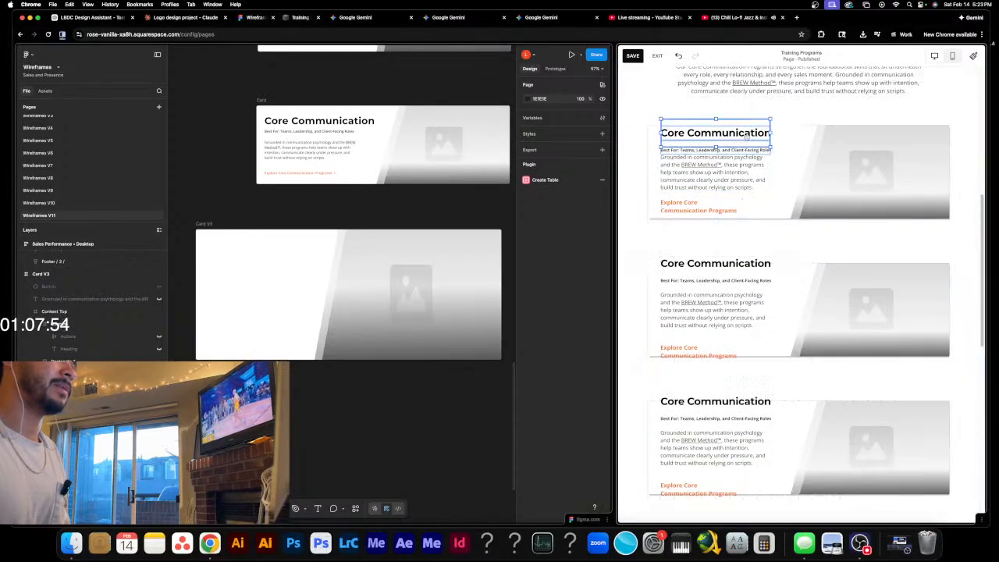
drag(706, 210, 714, 216)
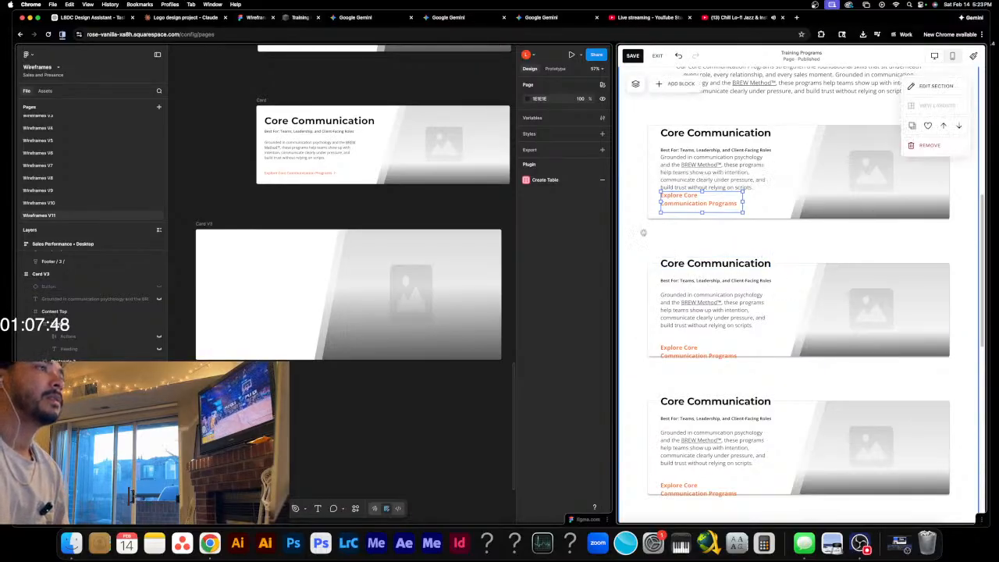
- Narrow the page view further, move the first card's subtitle closer beneath its heading, and shift both down into the card
drag(616, 284, 664, 286)
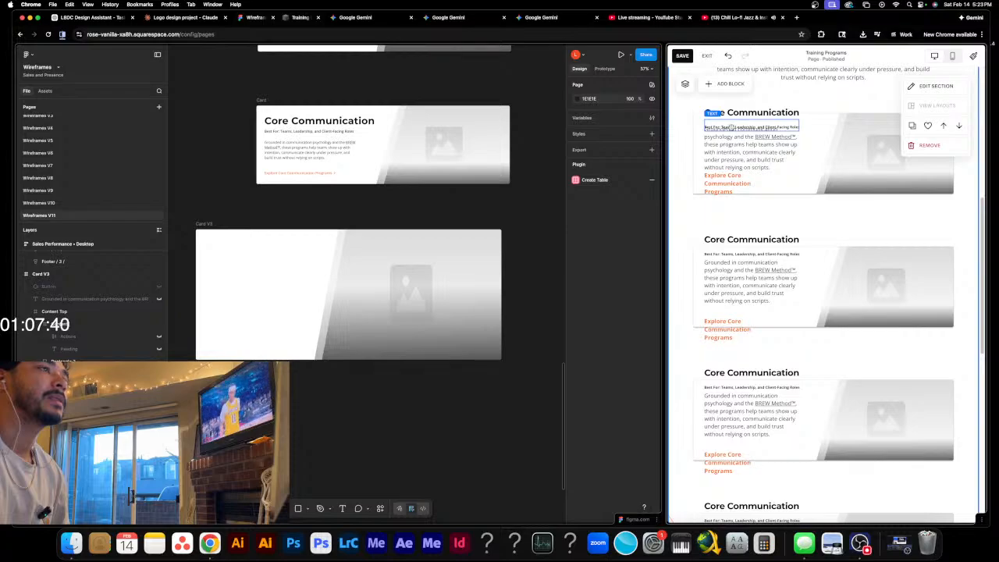
drag(733, 128, 742, 111)
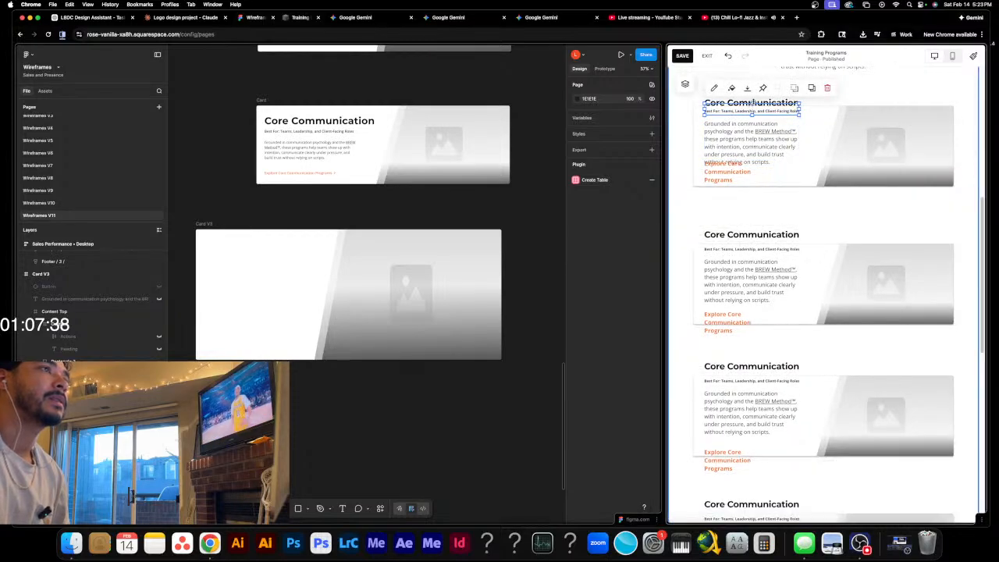
click(822, 105)
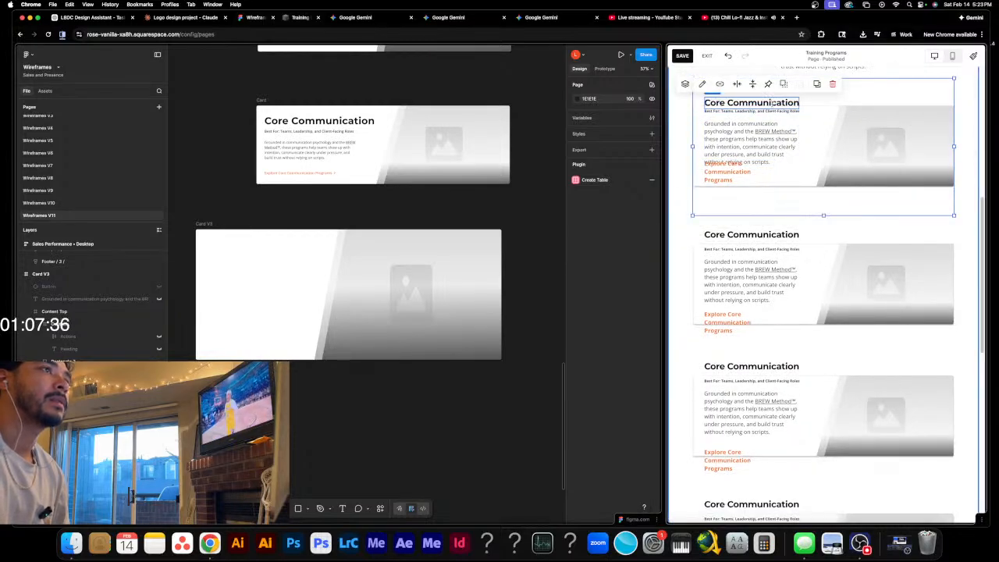
click(771, 102)
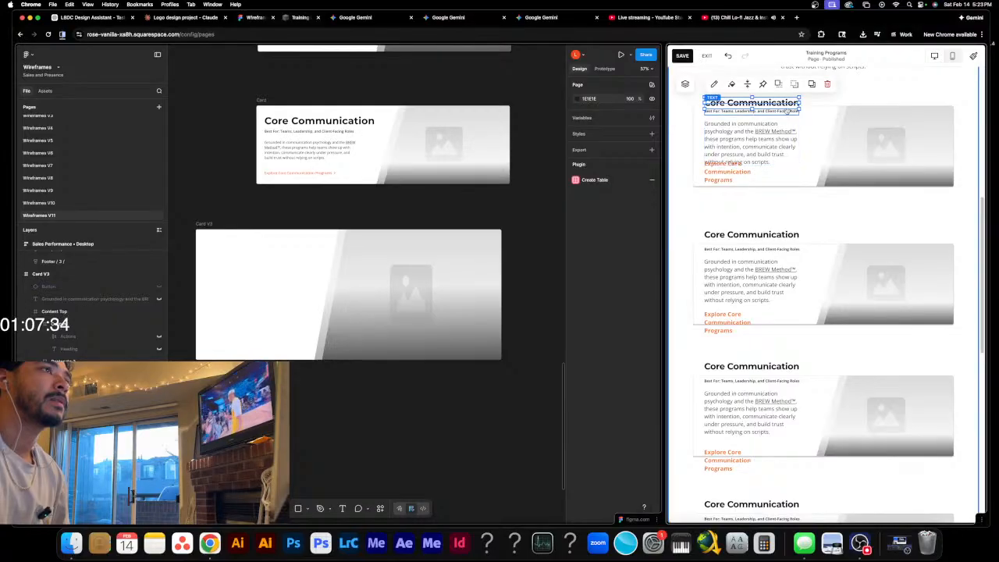
shift+click(787, 111)
drag(786, 106, 787, 109)
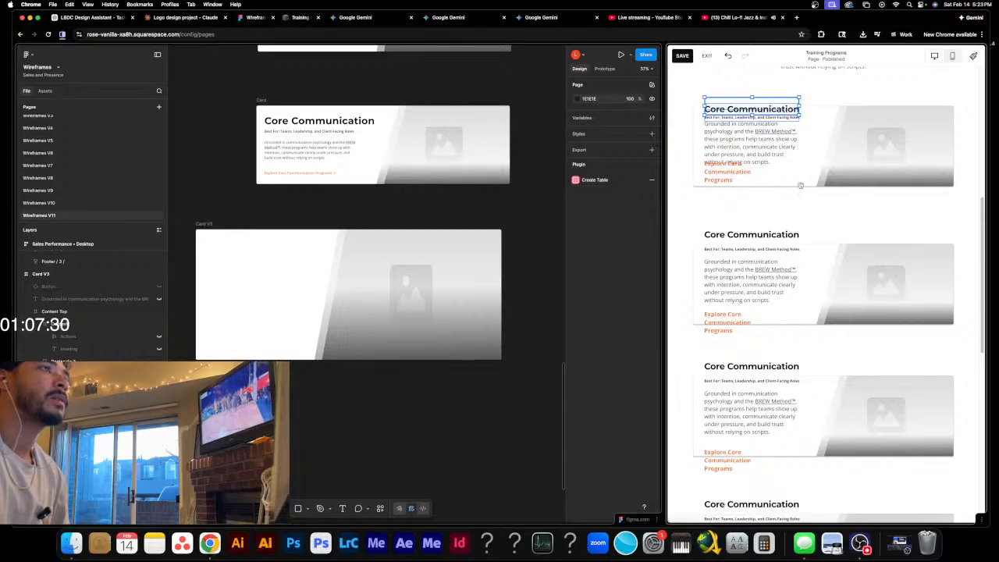
- Widen the first card's paragraph block and its Explore link block to the same width, fitting the link on one line
click(785, 139)
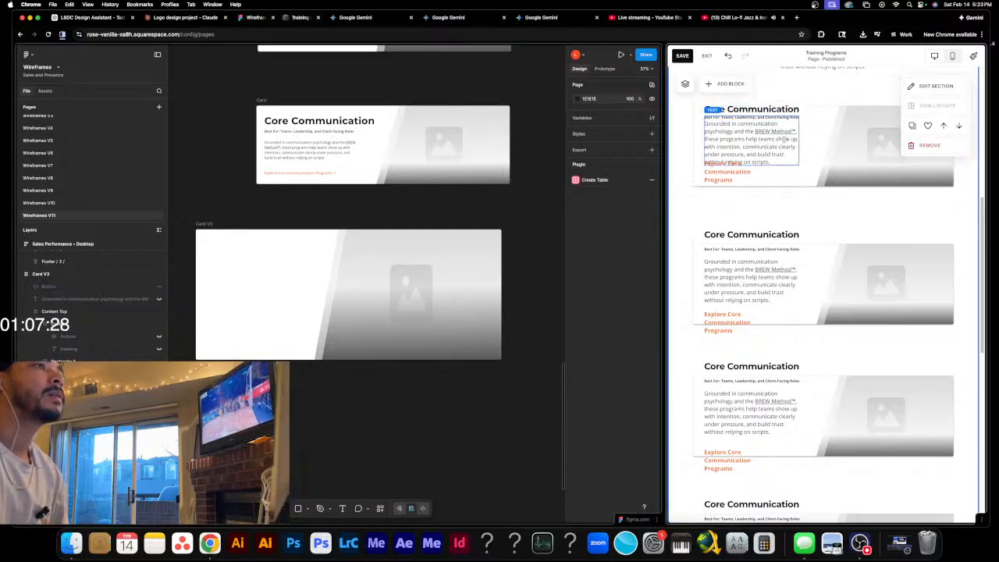
drag(799, 141, 821, 142)
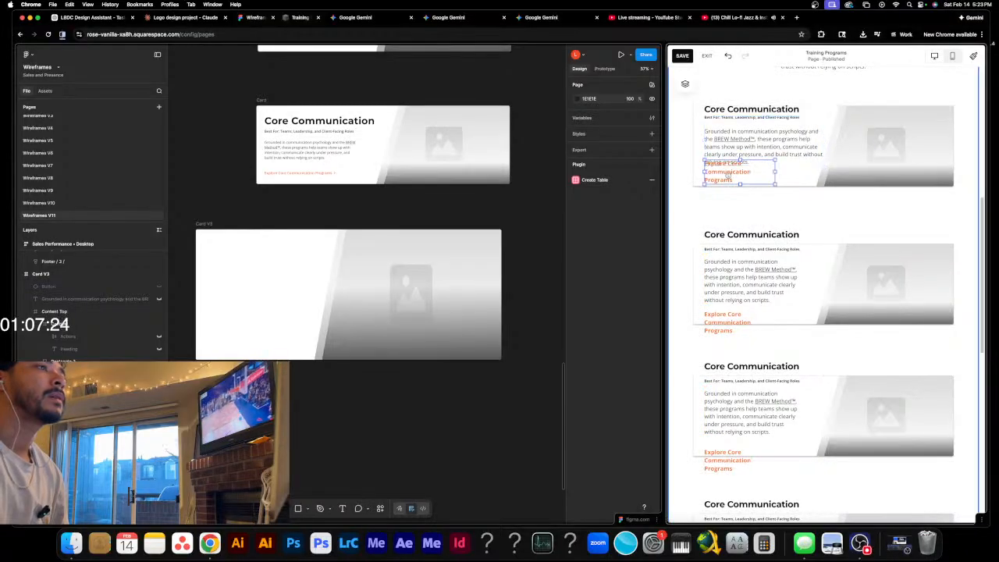
click(772, 170)
mouse_move(779, 170)
mouse_down()
mouse_move(816, 175)
mouse_move(769, 166)
mouse_move(779, 177)
mouse_up()
click(777, 165)
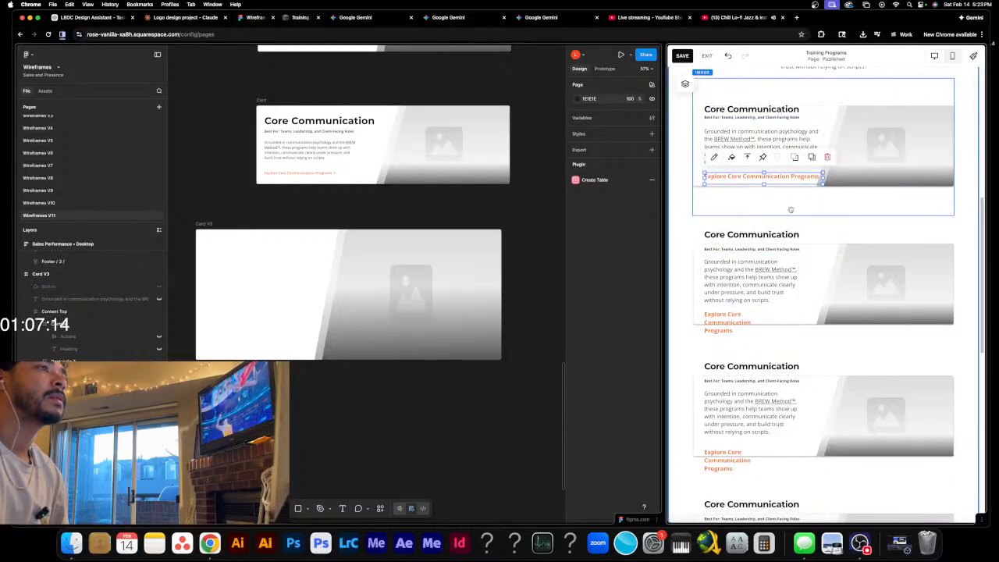
click(965, 256)
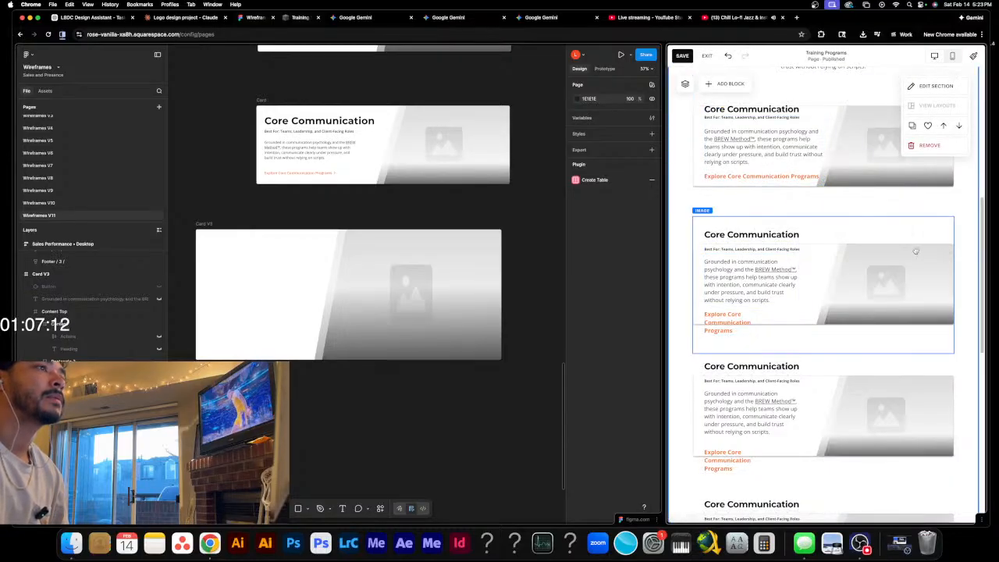
click(778, 153)
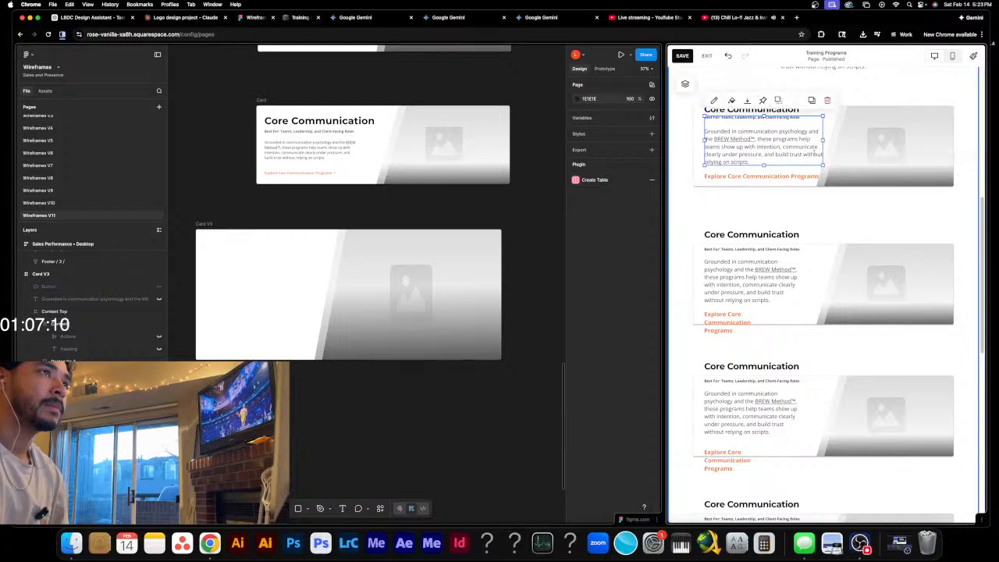
click(824, 141)
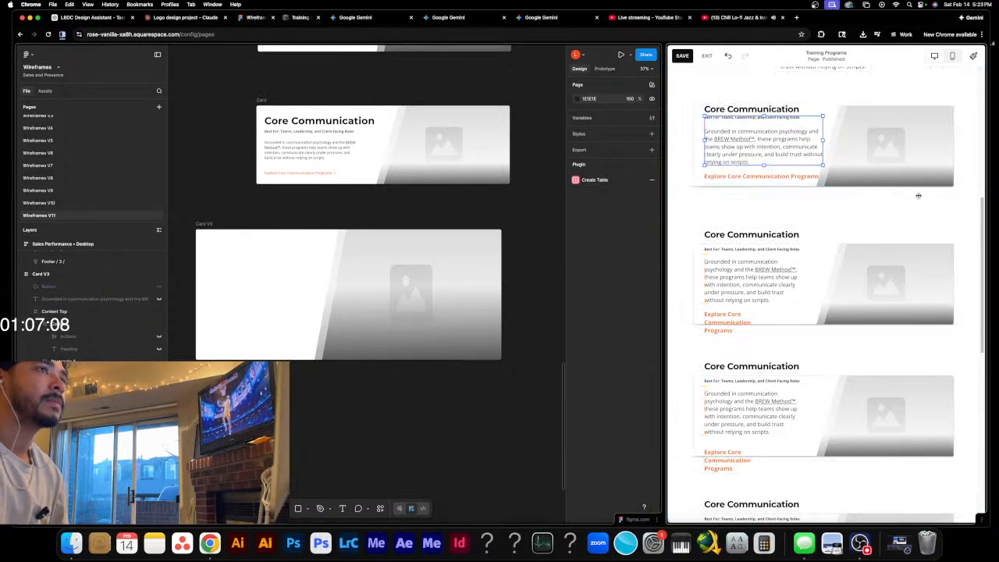
- Move the first card's heading, subtitle and description paragraph slightly down within the card
click(722, 108)
drag(739, 117, 779, 120)
click(720, 203)
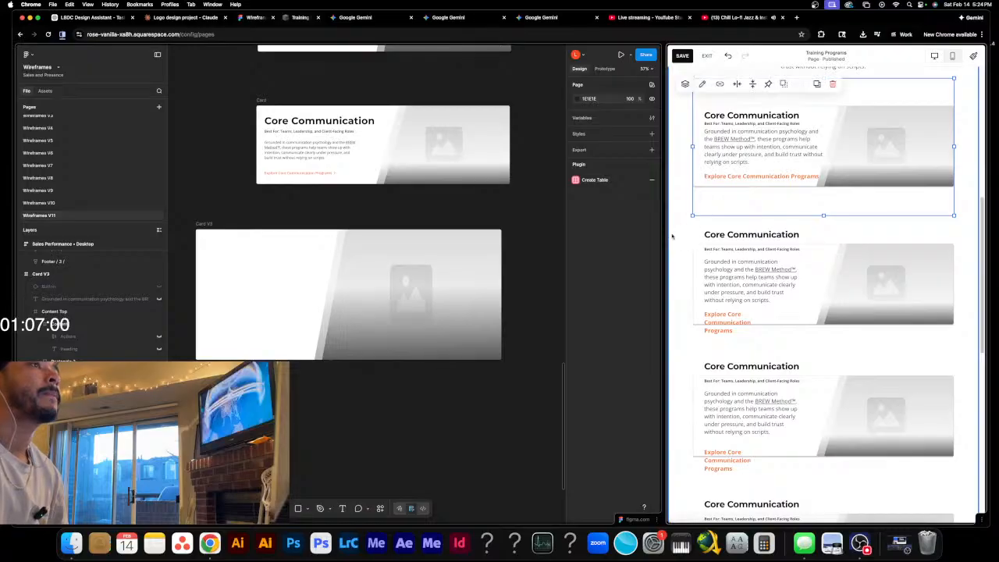
drag(731, 154, 733, 161)
click(912, 189)
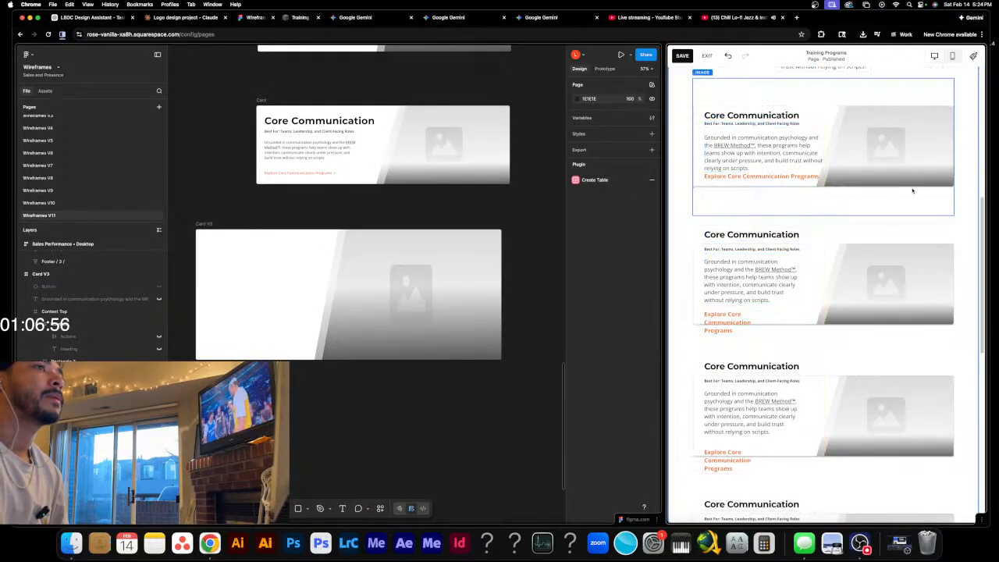
click(955, 215)
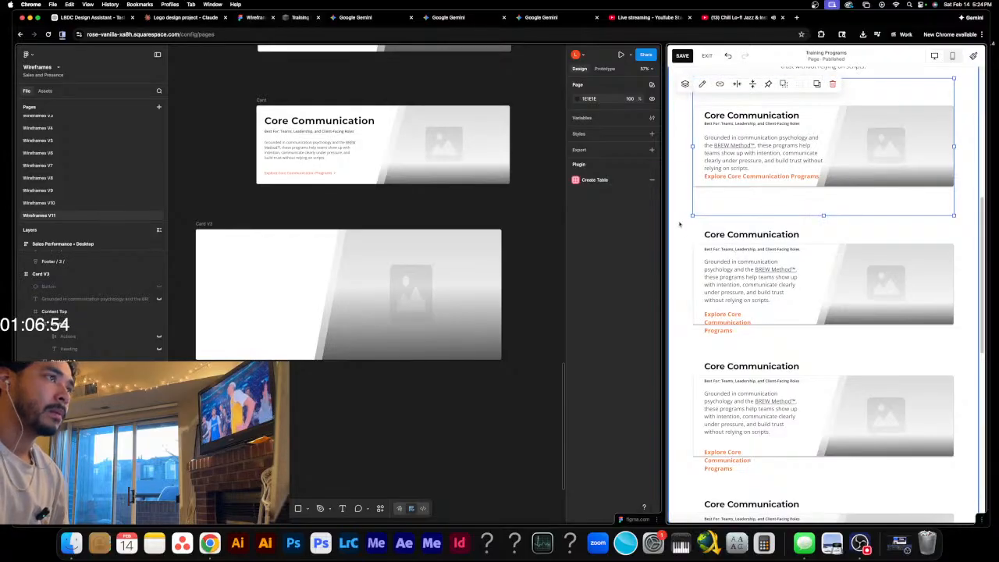
- Resize the page preview to narrow and wide widths and examine how the Core Communication cards reflow
drag(663, 285, 770, 288)
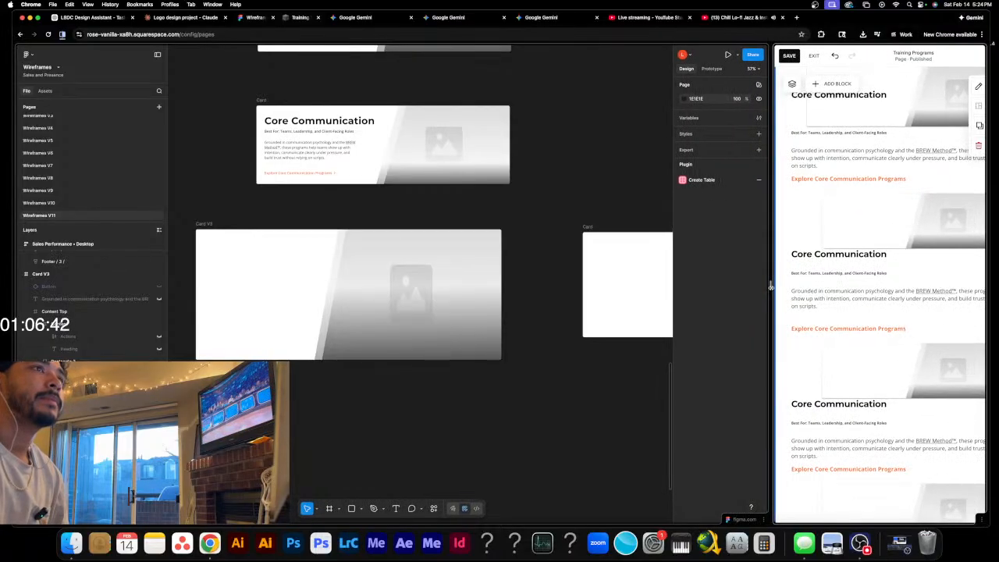
drag(771, 286, 650, 286)
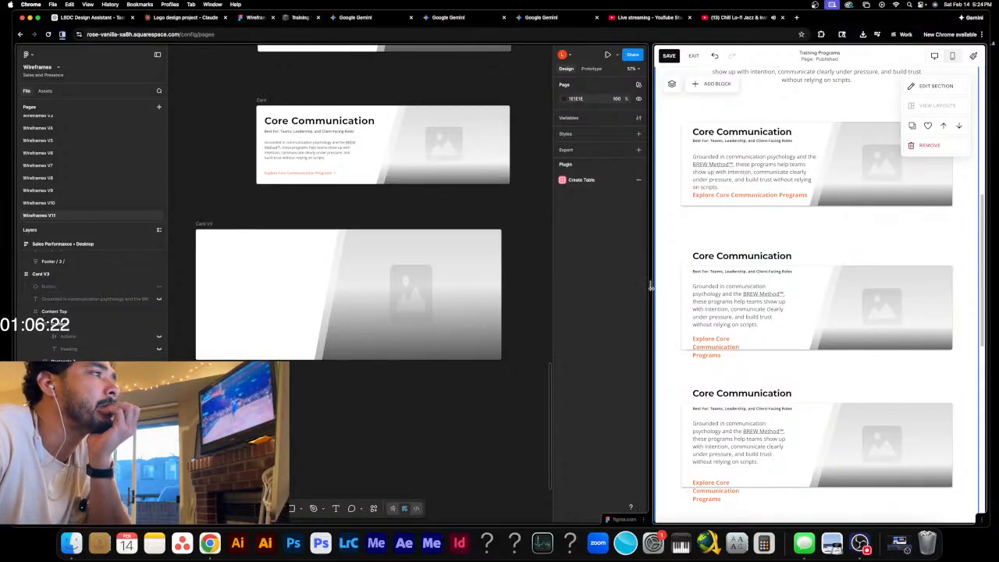
drag(648, 293, 469, 288)
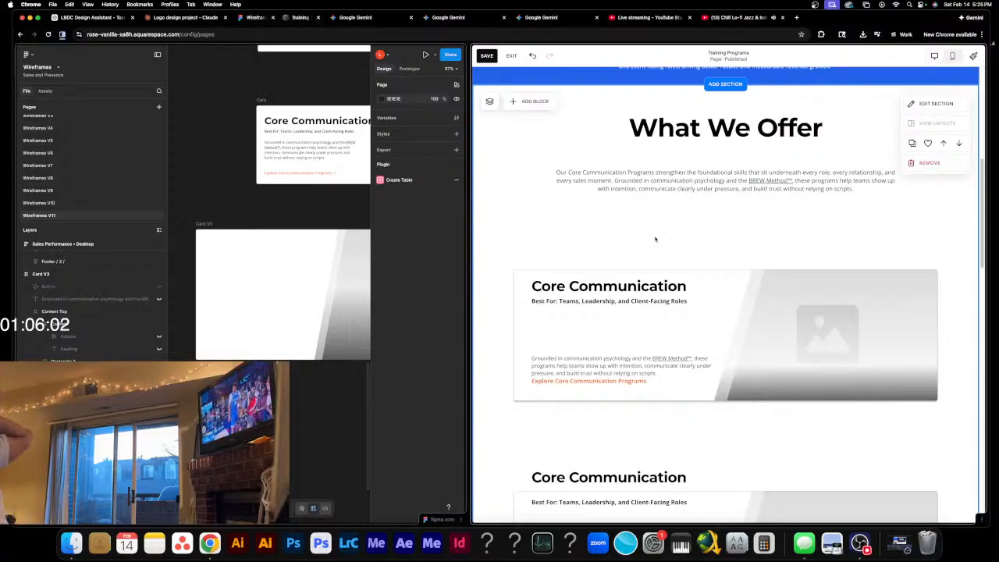
scroll(653, 273, down, 3)
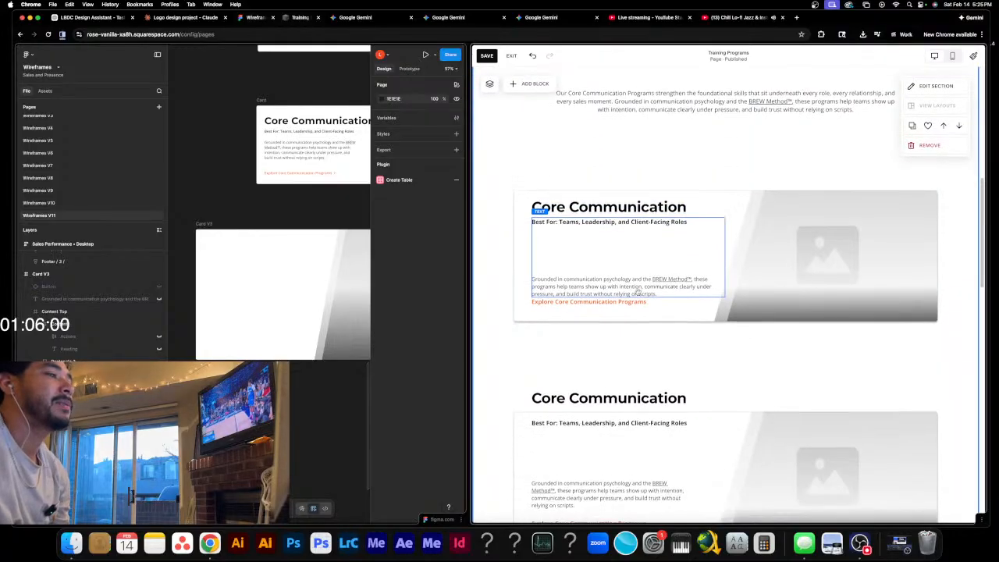
scroll(637, 292, down, 4)
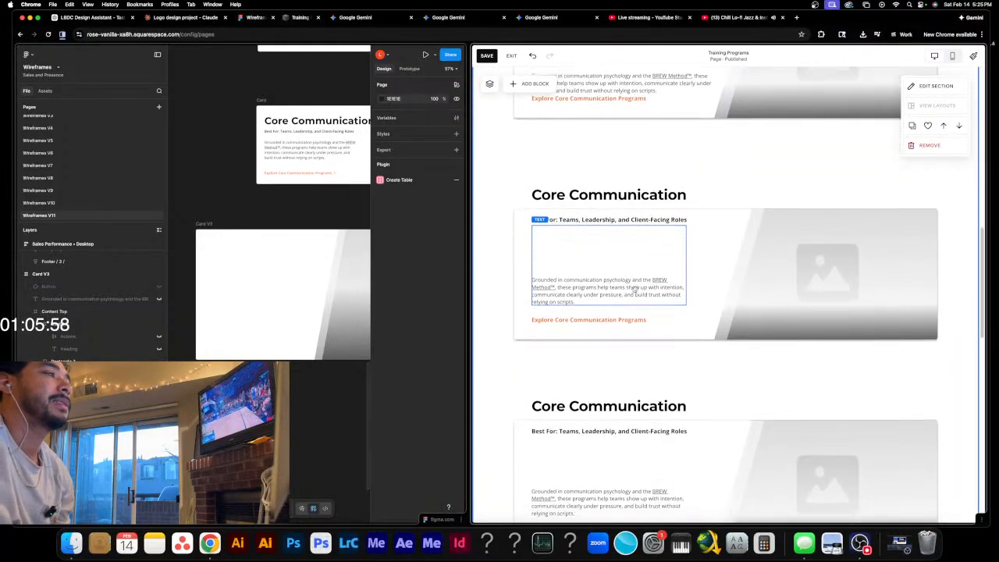
scroll(632, 285, up, 15)
scroll(631, 286, down, 4)
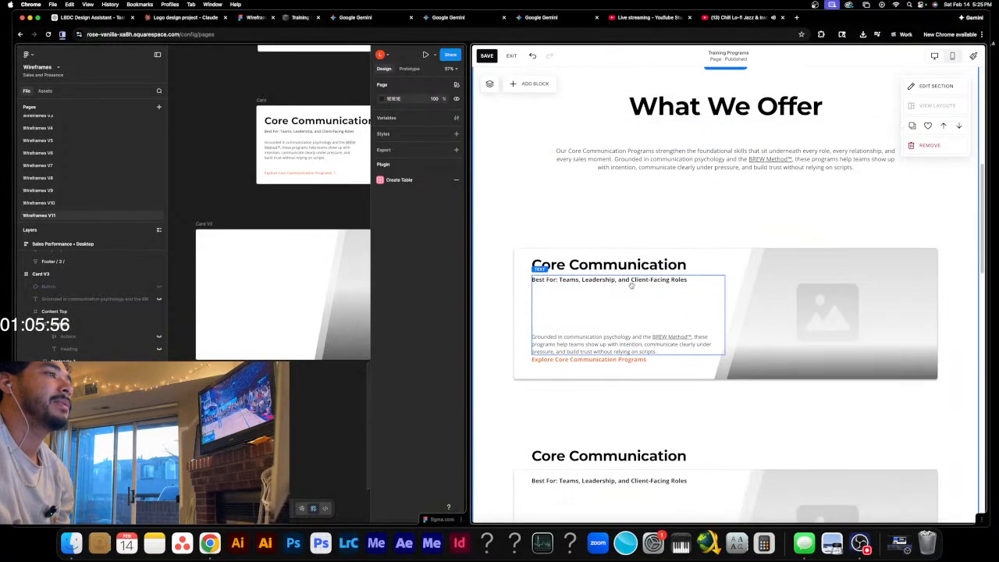
- Shrink the first card's description text box in height so it fits closely around its paragraph
click(607, 309)
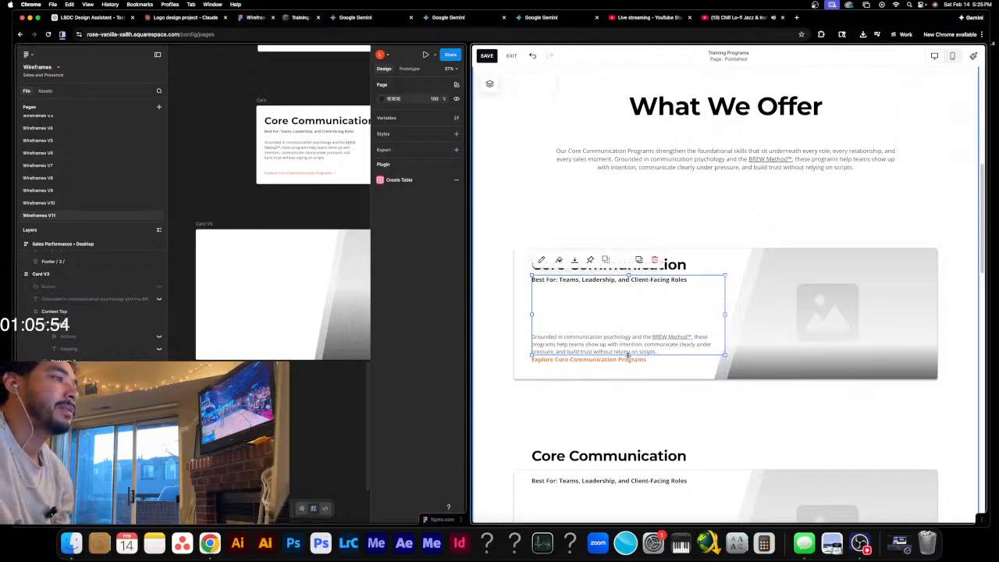
mouse_move(627, 354)
mouse_down()
mouse_move(632, 287)
mouse_move(625, 352)
mouse_move(626, 337)
mouse_up()
drag(628, 278, 623, 315)
click(624, 329)
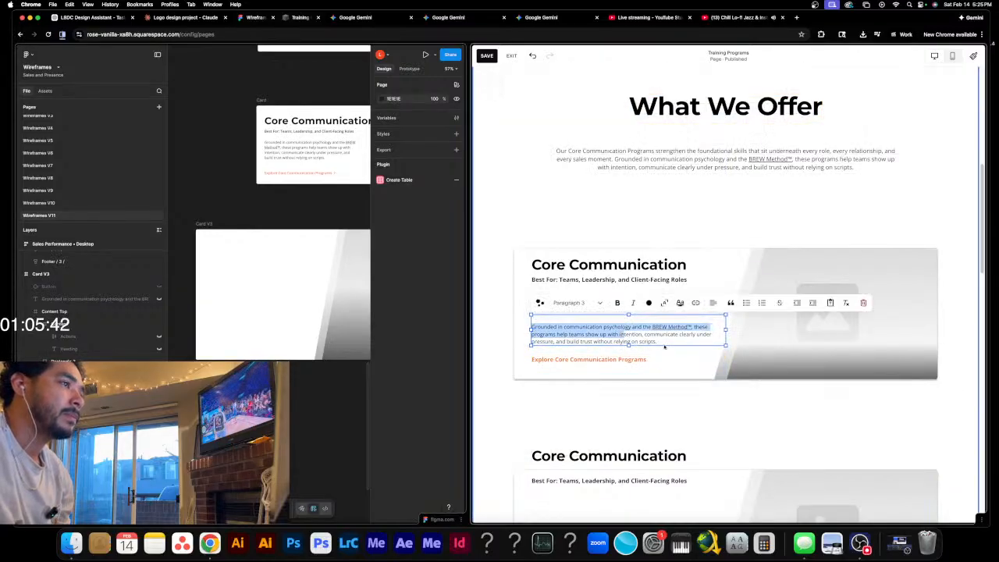
click(665, 346)
click(752, 375)
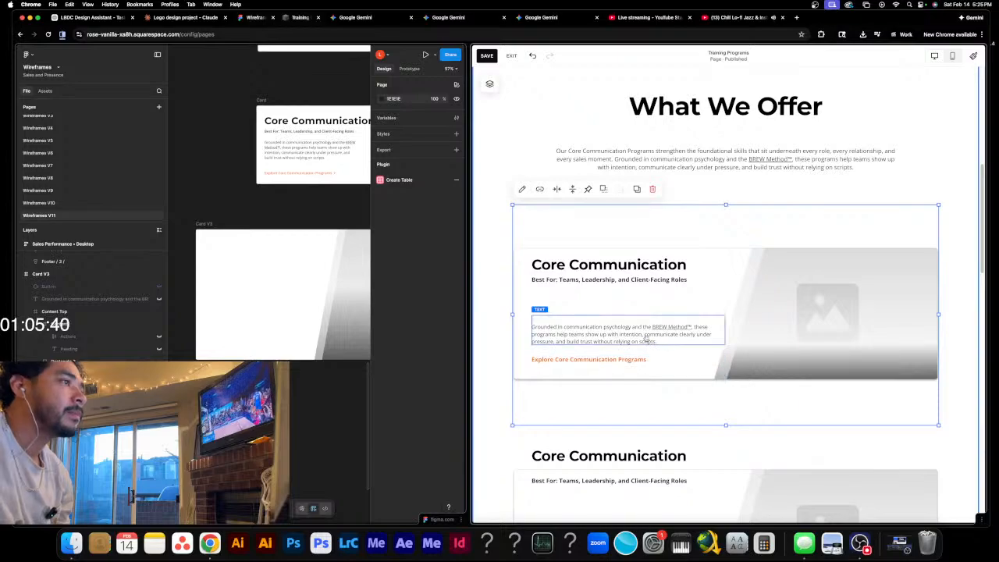
- Move the first card's description up beneath the subtitle, and place the Explore link directly below it, narrowed to the heading's width
drag(645, 340, 647, 312)
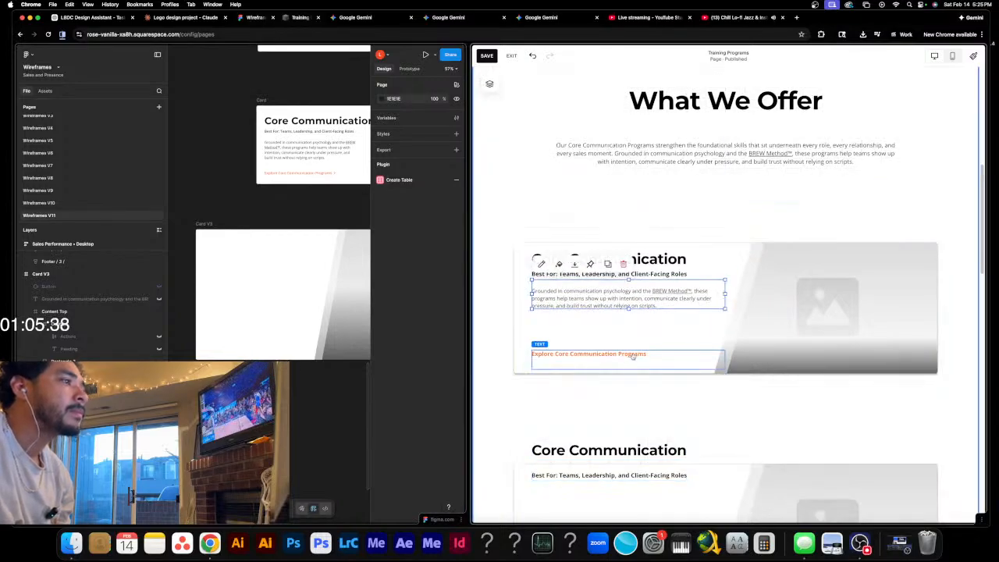
click(634, 358)
drag(681, 351, 678, 320)
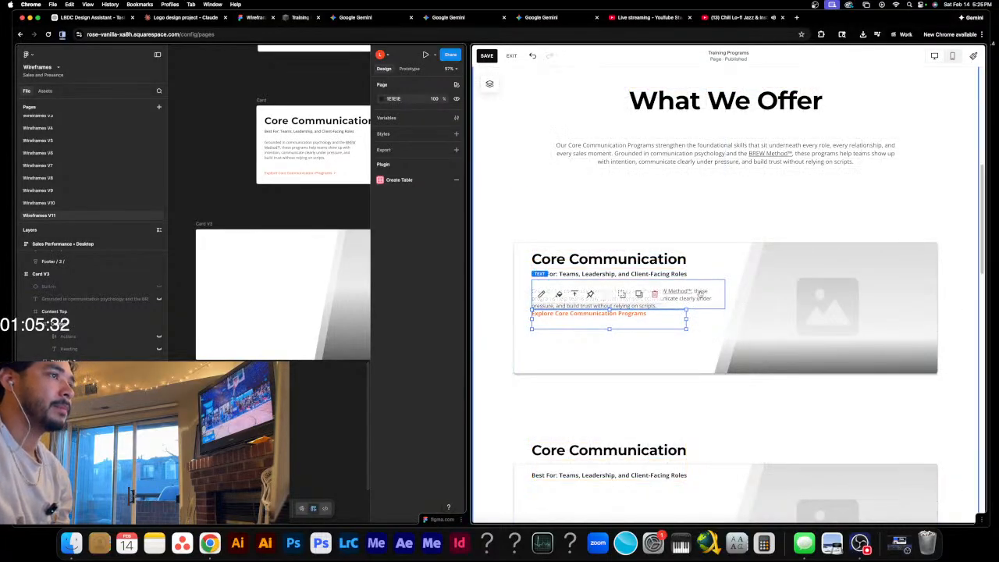
click(897, 390)
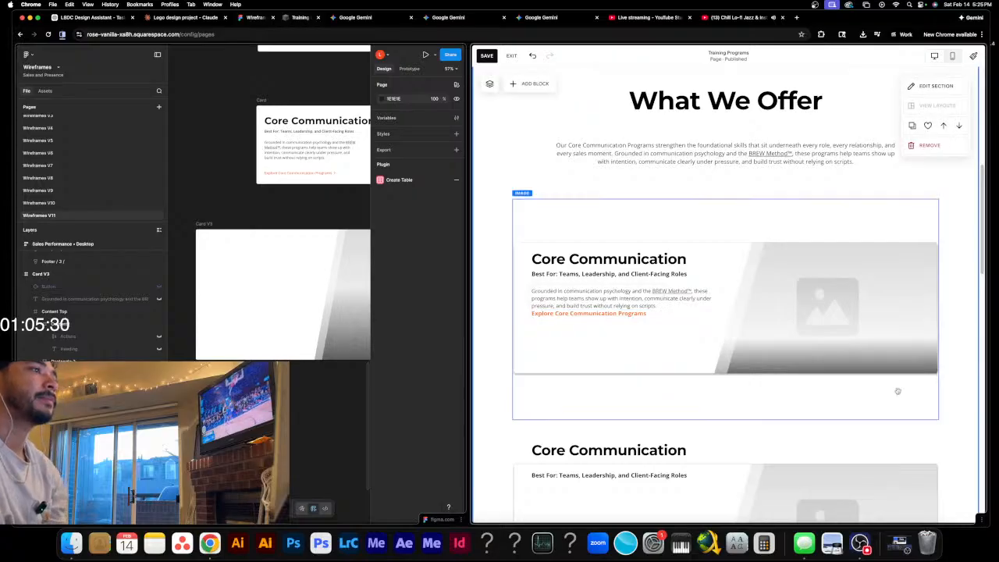
- Check the rearranged first card's text wrapping and overlap at several intermediate preview widths
scroll(632, 334, down, 2)
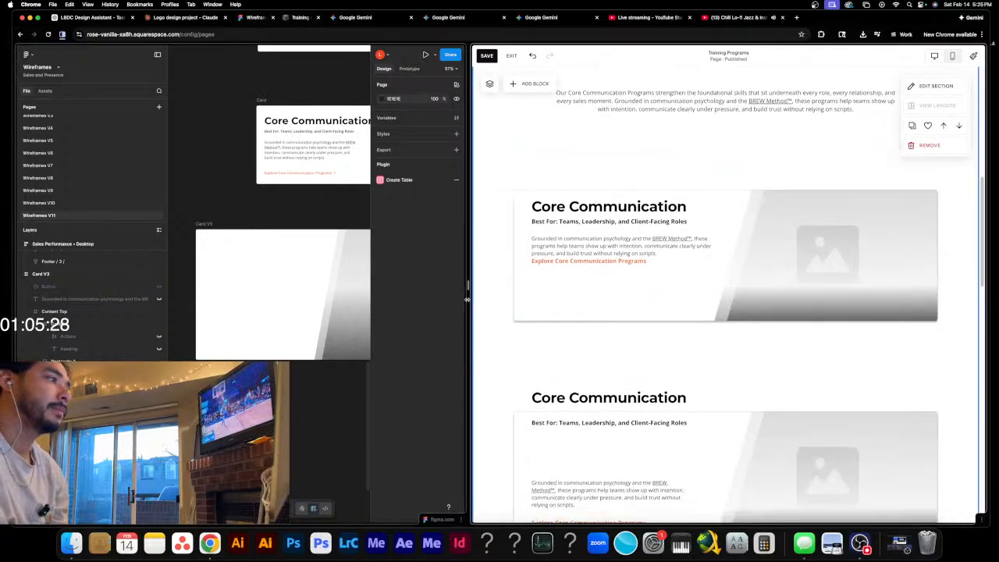
drag(449, 285, 529, 311)
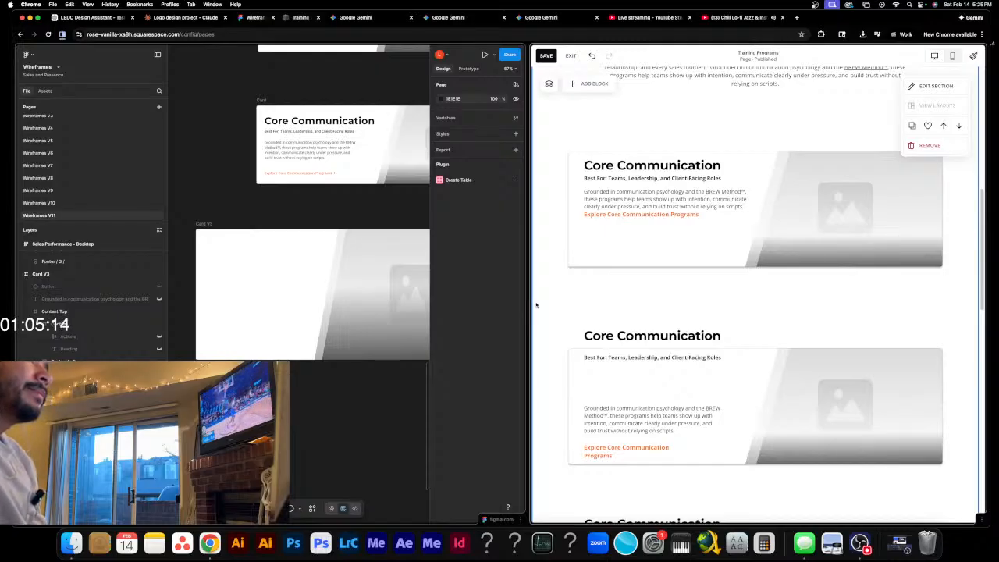
drag(527, 286, 616, 285)
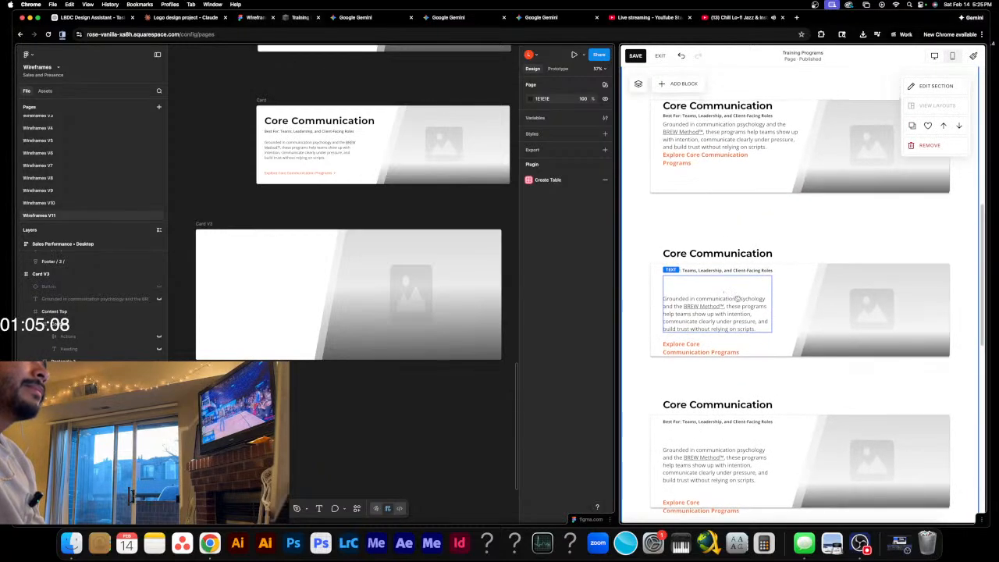
scroll(703, 263, up, 2)
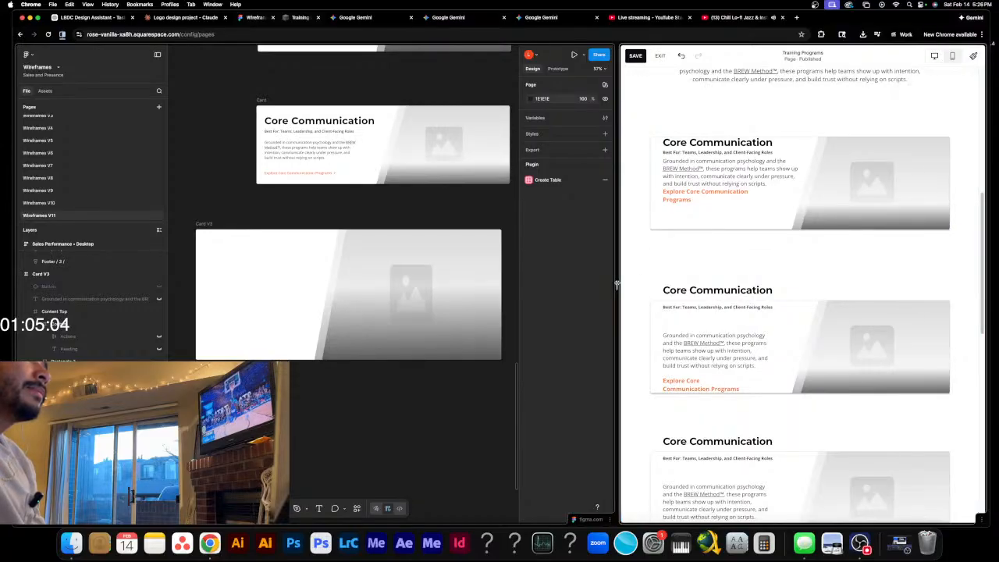
drag(618, 284, 664, 285)
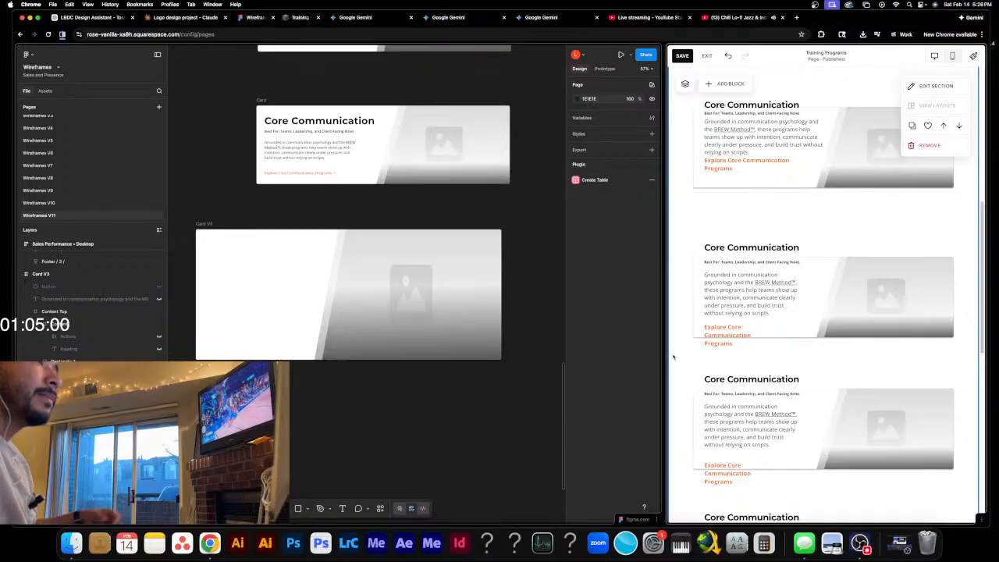
drag(660, 289, 554, 298)
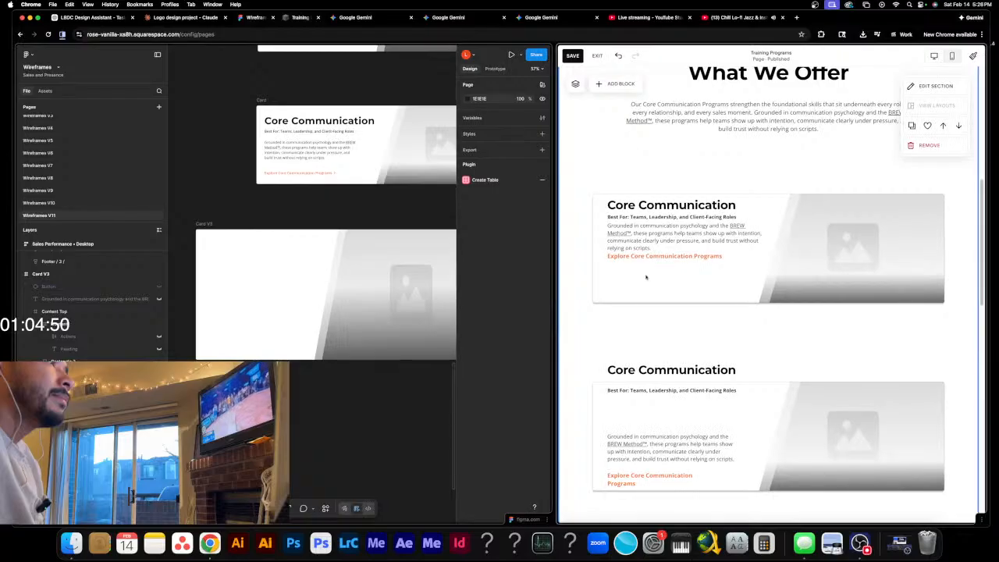
- Select the first card's heading, subtitle, description and link together and move them down, leaving a small gap above the description
click(654, 258)
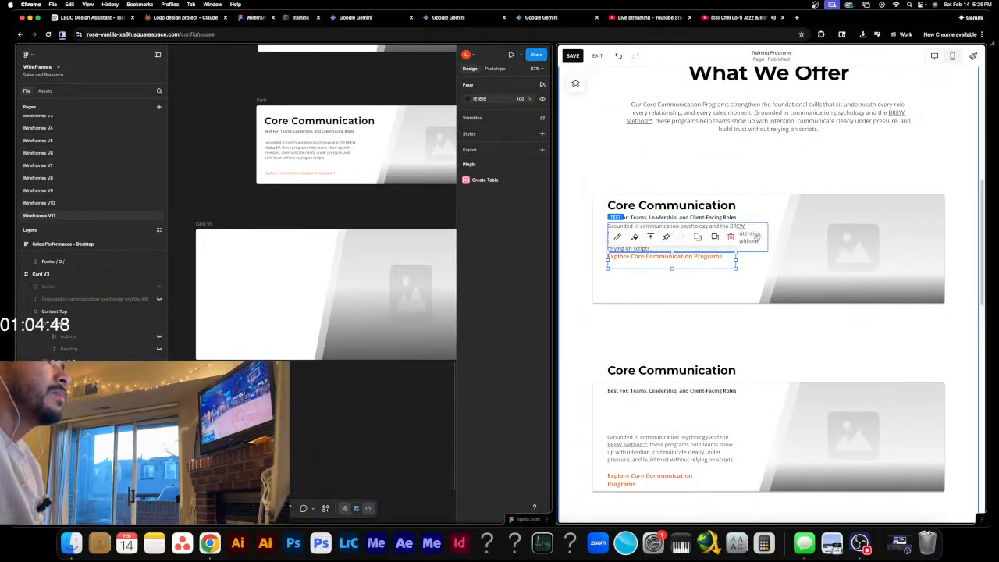
click(721, 204)
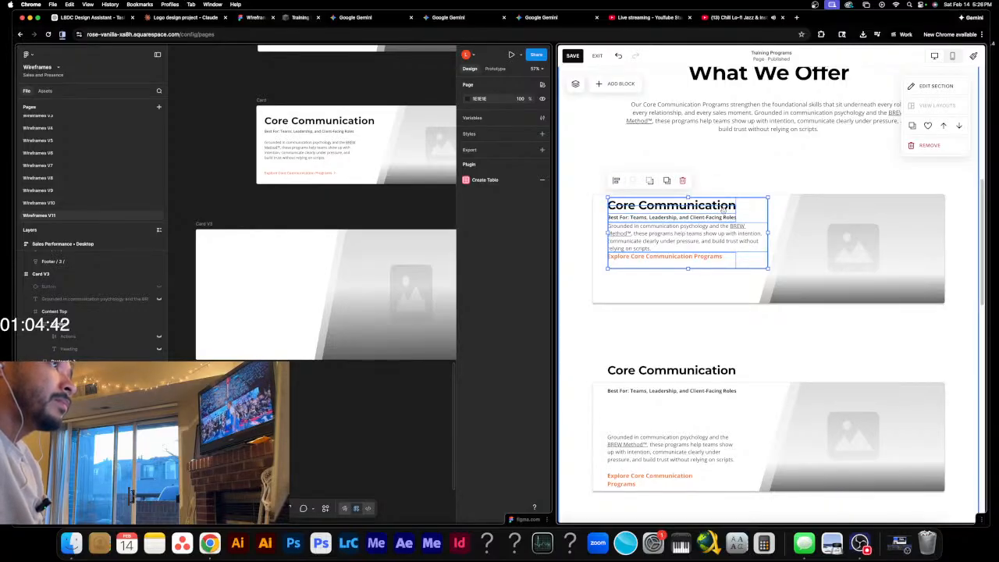
drag(725, 225, 723, 231)
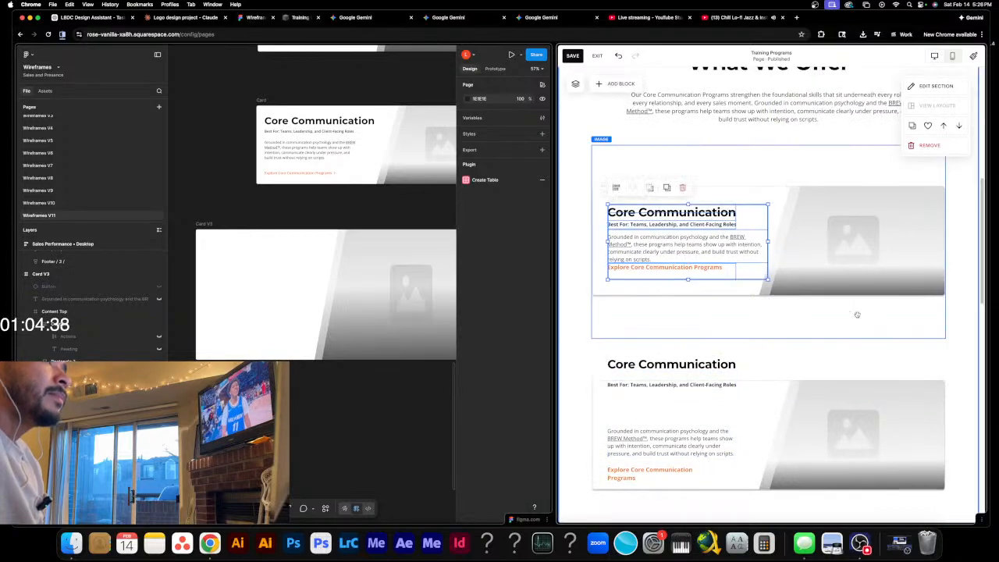
click(952, 335)
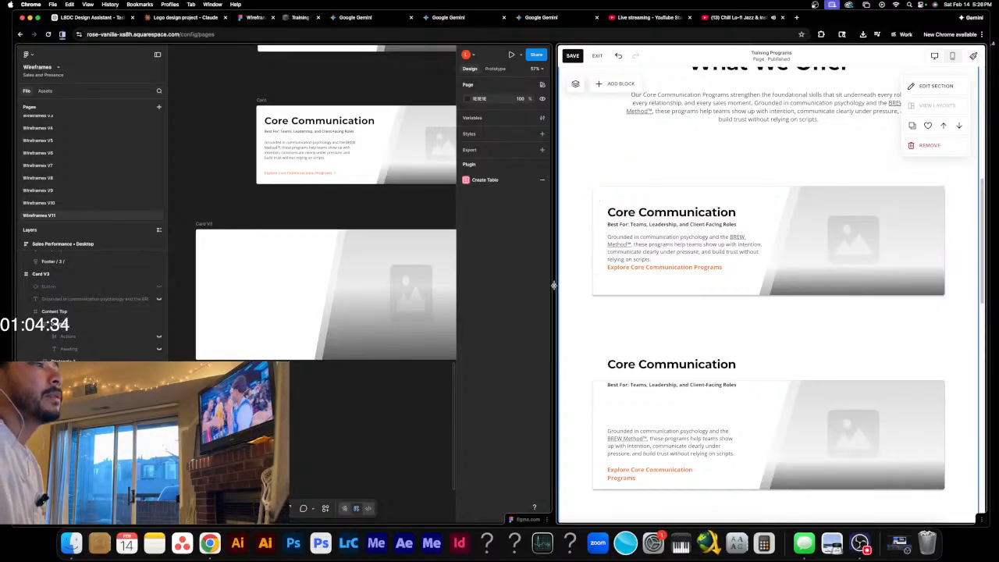
- Narrow the preview to find the width where the cards switch to the mobile layout
drag(553, 285, 714, 286)
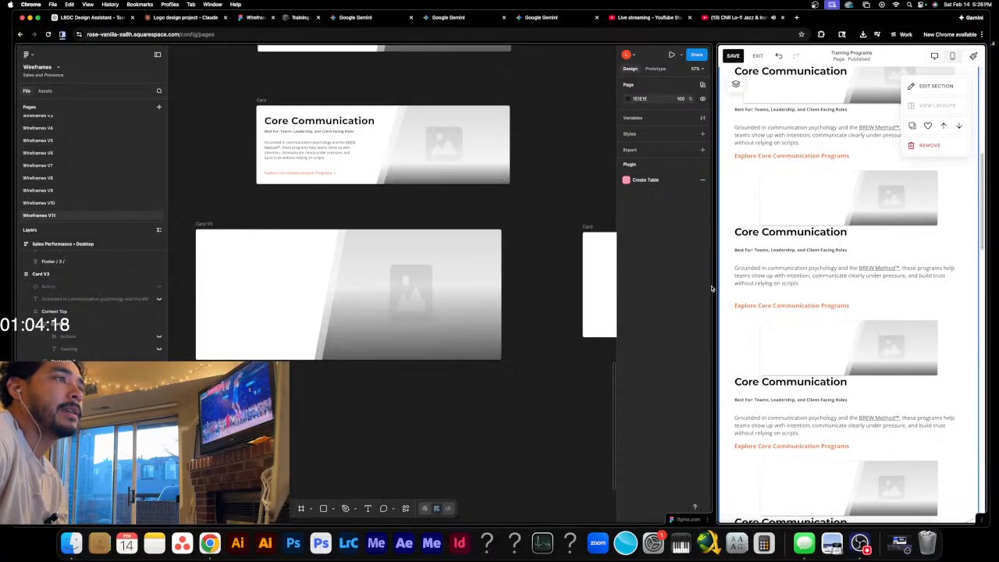
drag(713, 285, 707, 285)
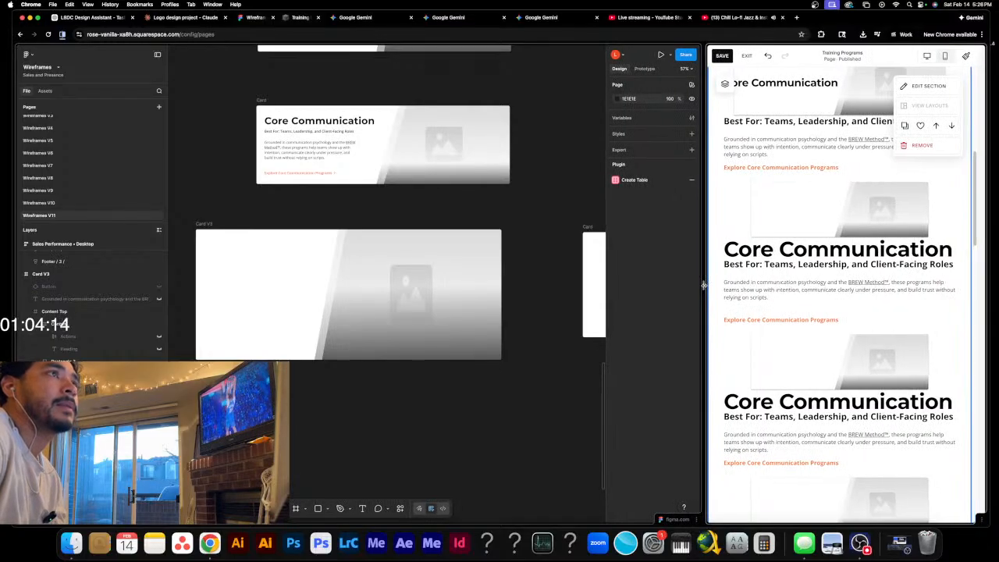
drag(707, 285, 686, 287)
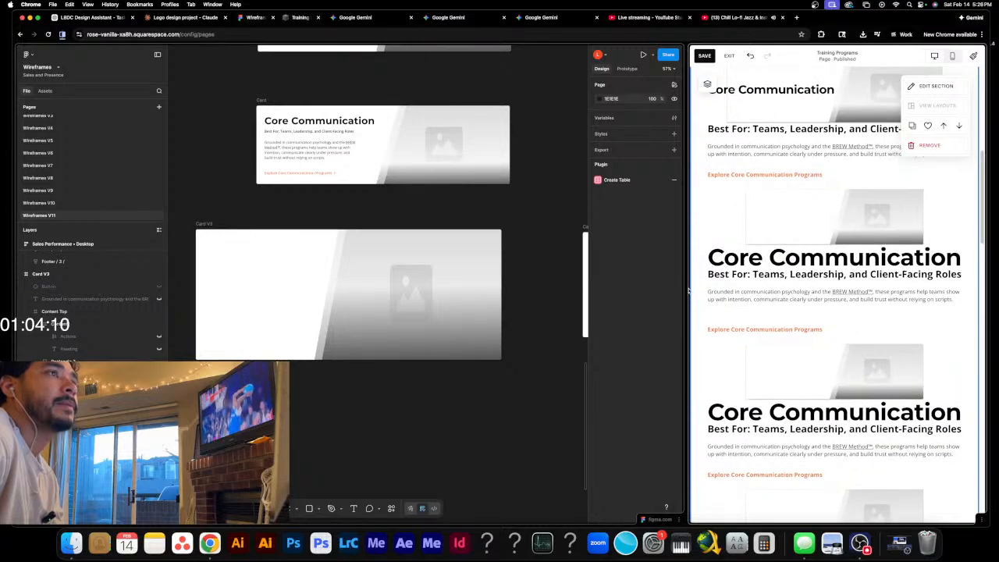
scroll(764, 339, up, 1)
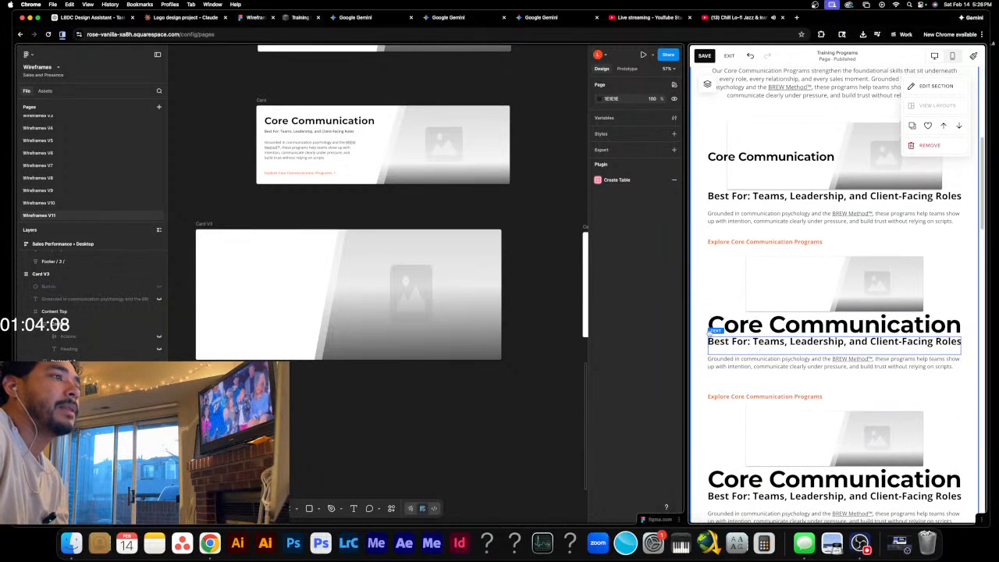
- Turn on text scaling for the first card's "Explore Core Communication Programs" link so it fits on one line
drag(683, 286, 664, 285)
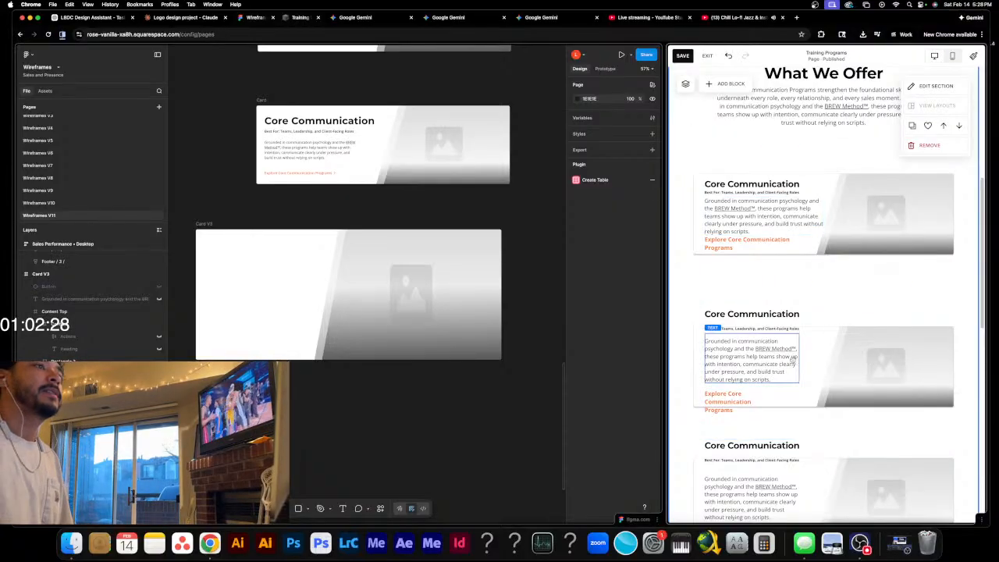
click(754, 245)
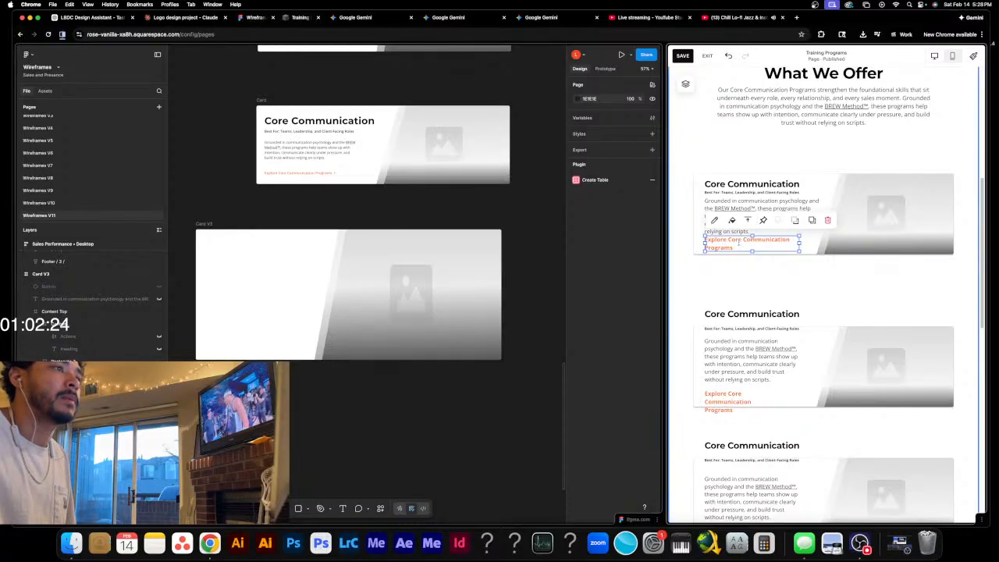
double_click(738, 242)
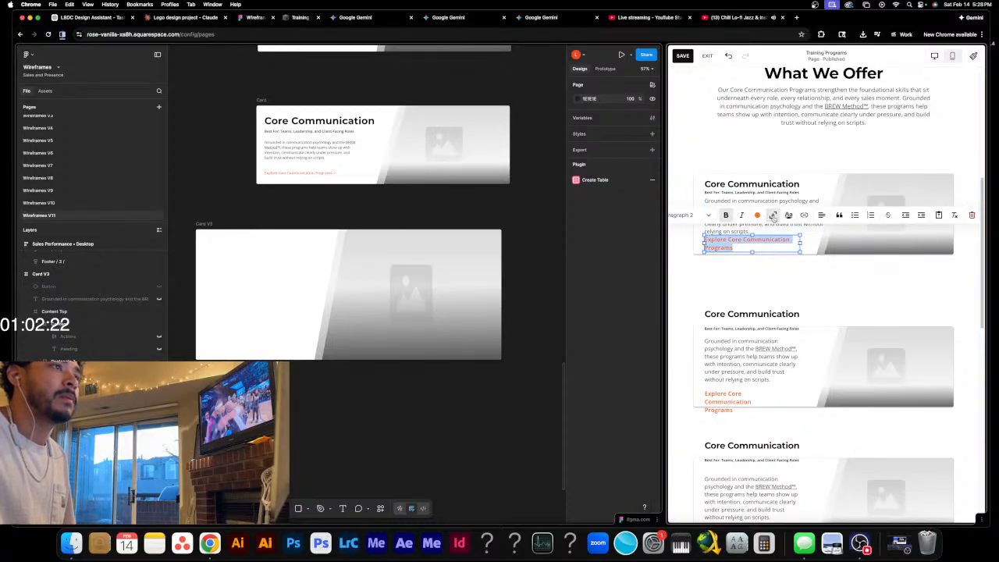
click(772, 215)
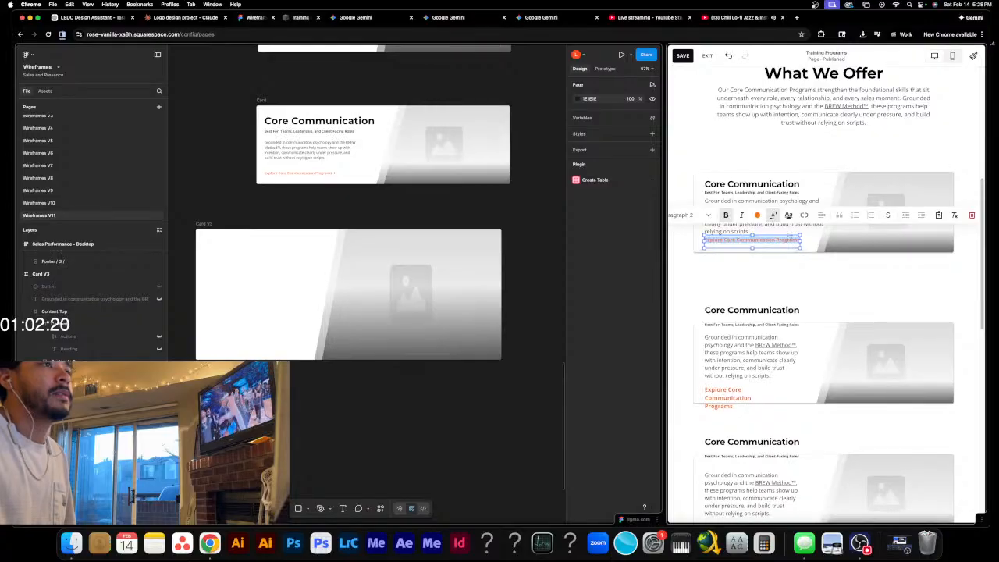
click(840, 271)
- Try text scaling on the first card's description, changing its style to Paragraph 2 and Paragraph 1
click(749, 209)
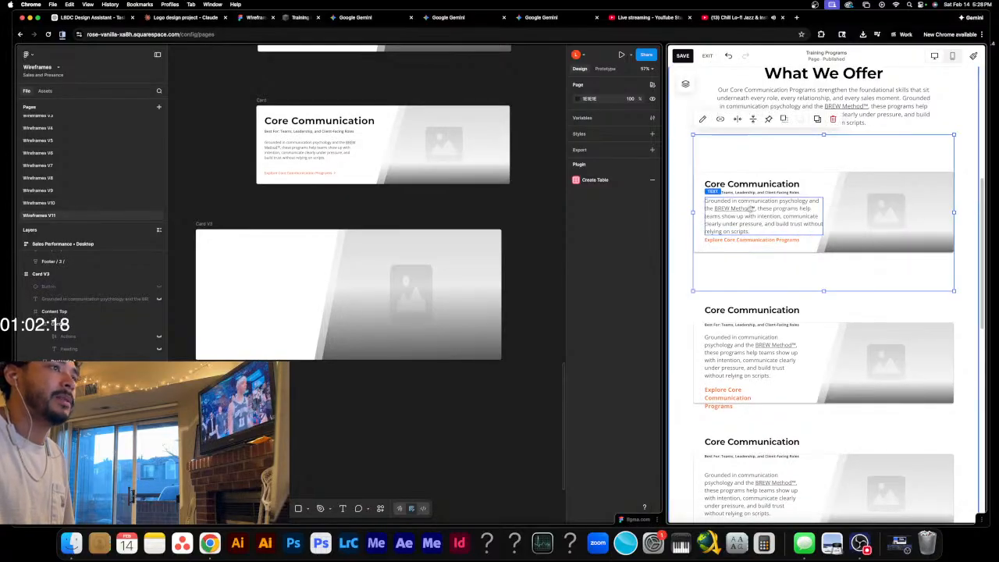
triple_click(775, 221)
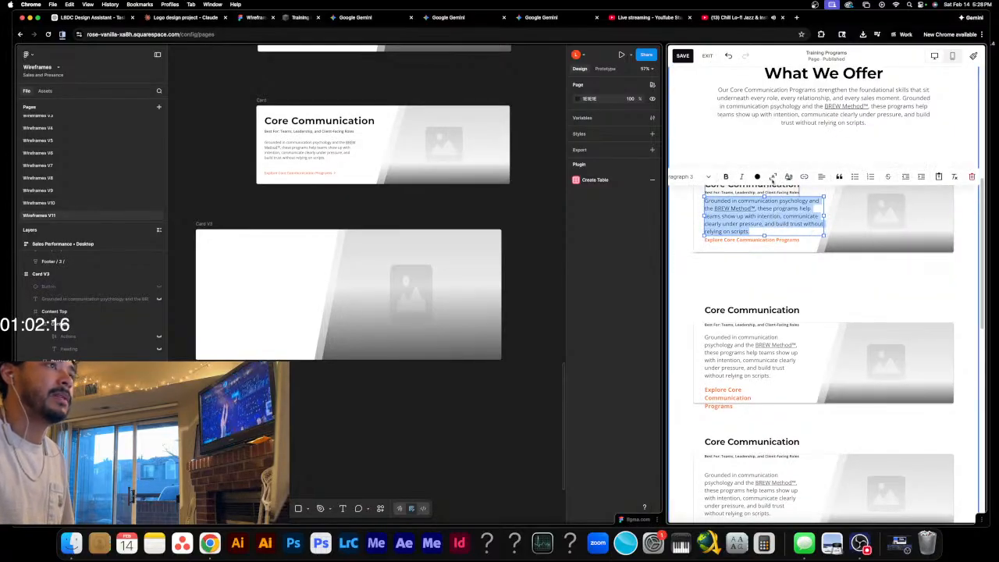
click(772, 179)
drag(765, 207, 768, 222)
click(766, 216)
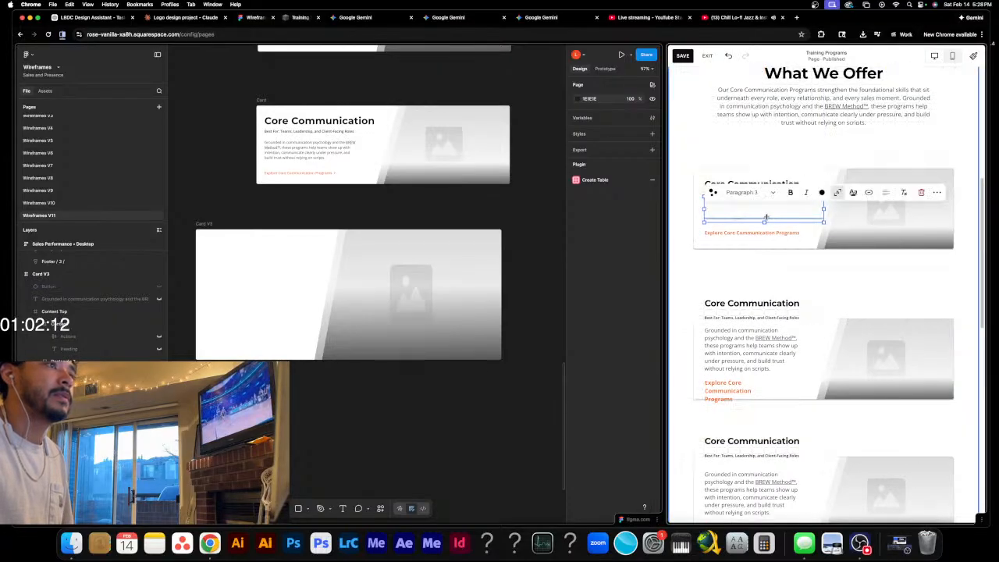
click(748, 192)
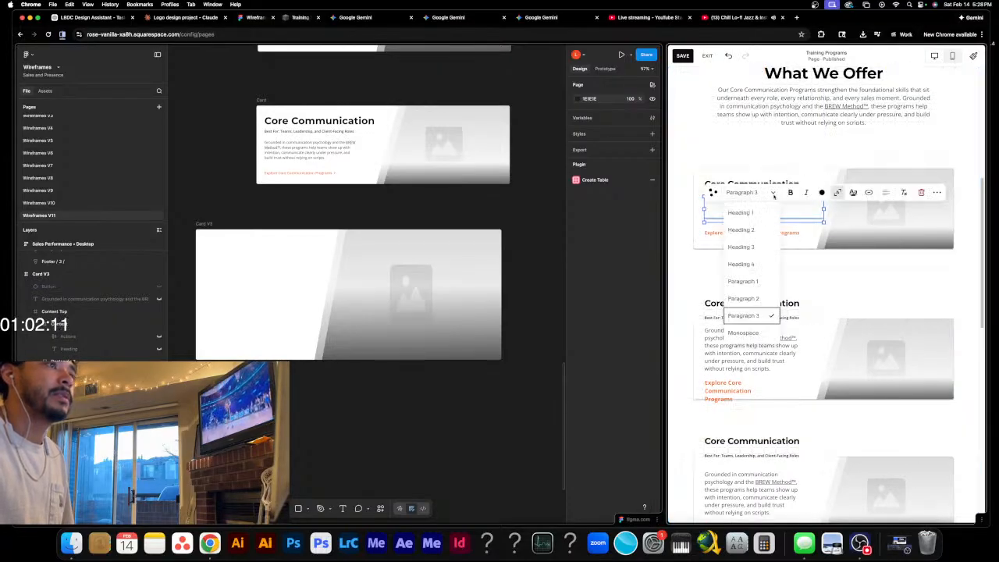
click(743, 298)
click(747, 192)
click(755, 281)
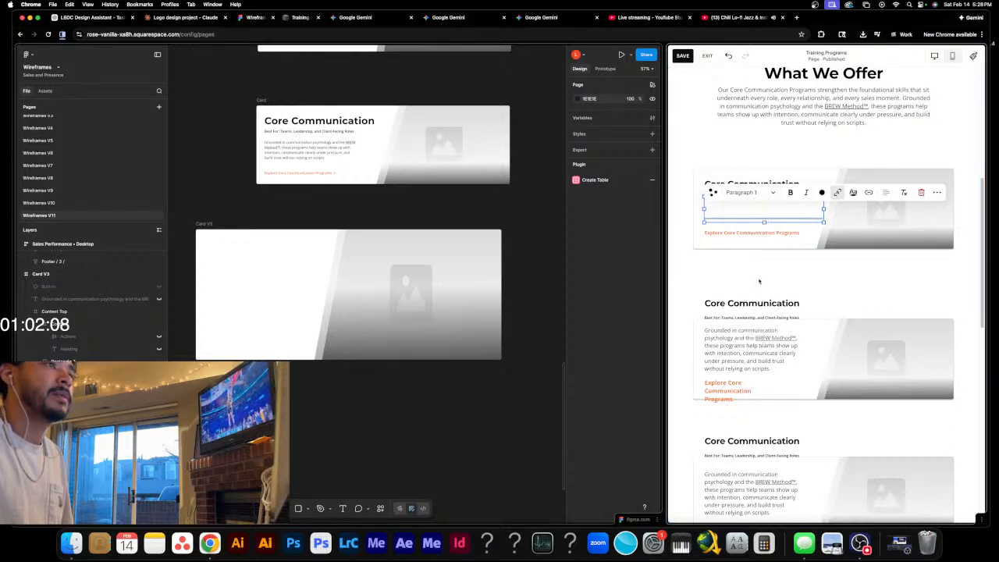
- Undo the scaling and style changes on the first card's description
click(870, 166)
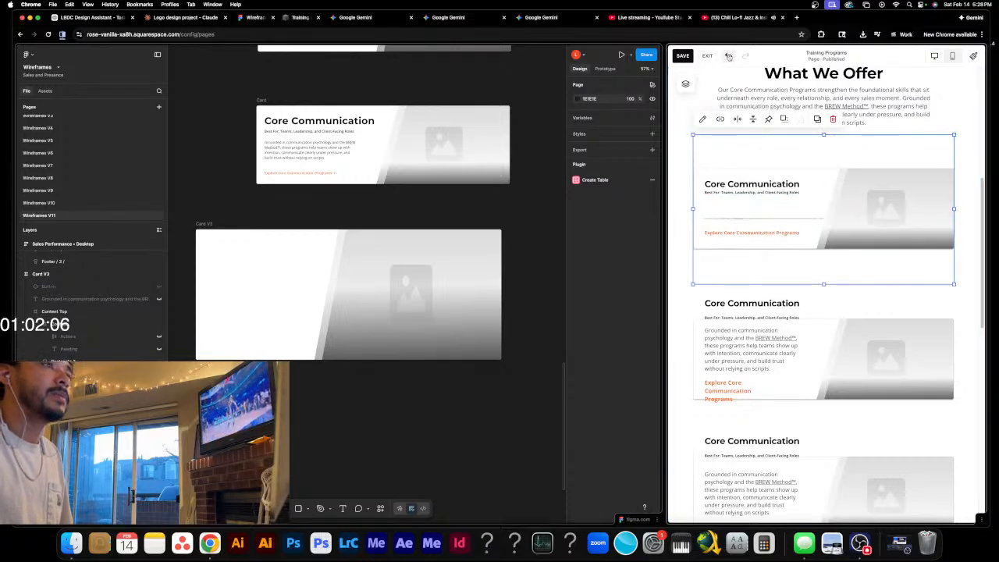
click(728, 56)
click(728, 56)
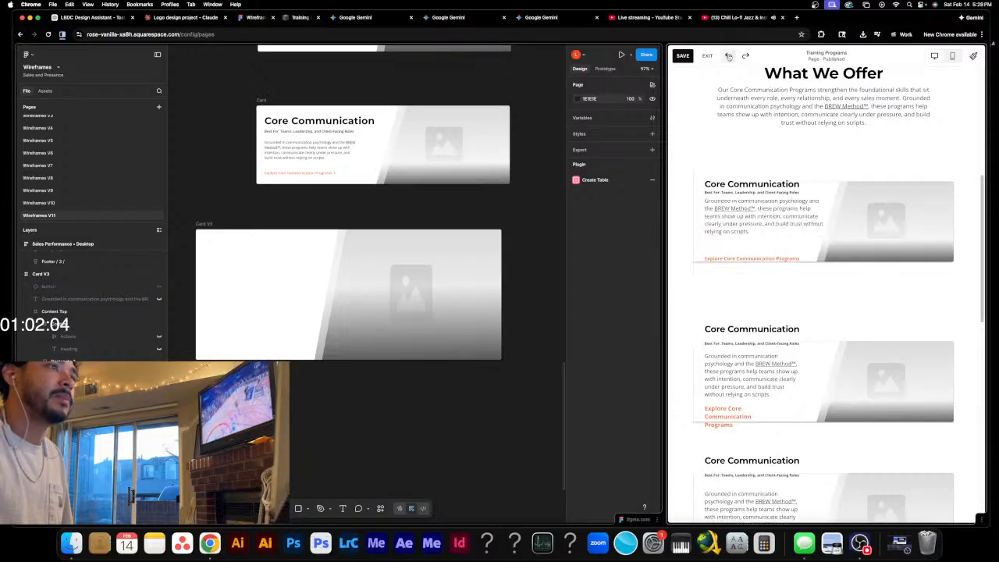
click(746, 57)
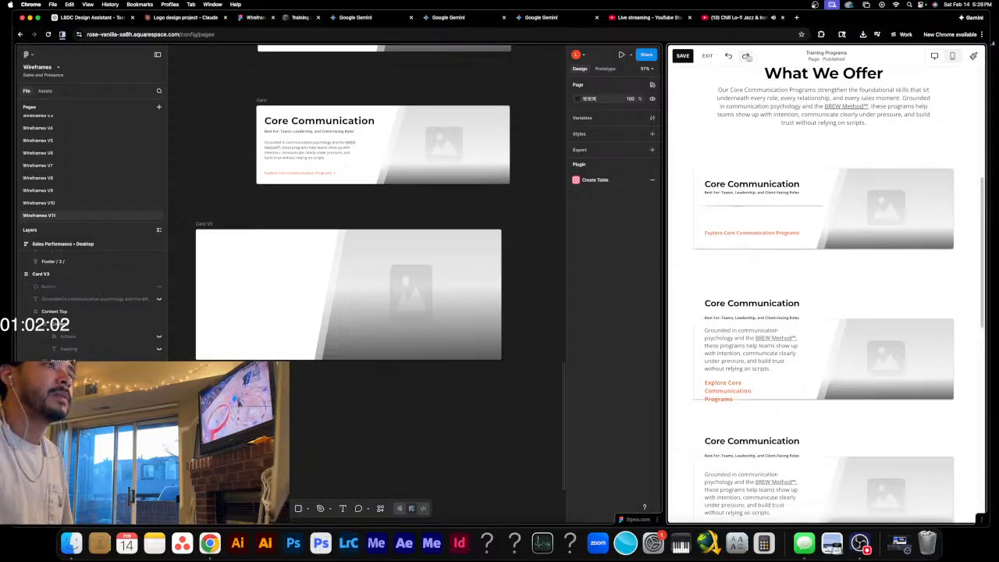
click(729, 58)
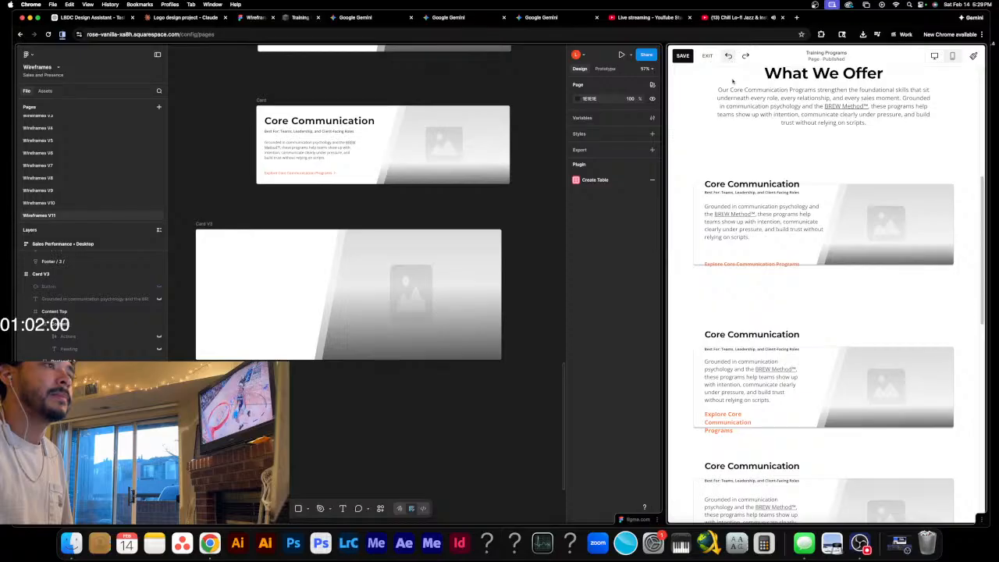
- Move the first card's "Explore Core Communication Programs" link up so it sits directly below the description
click(753, 228)
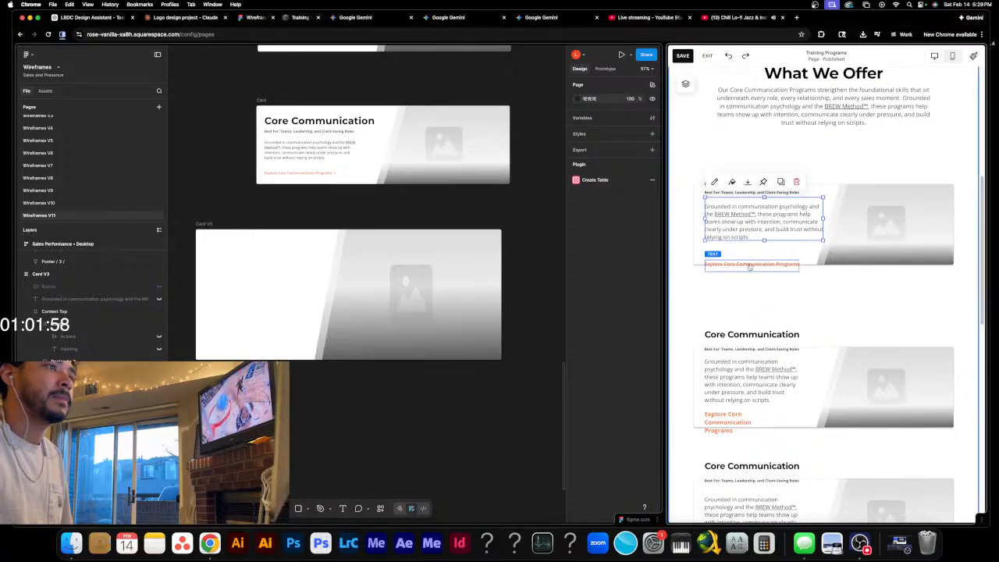
drag(747, 258, 753, 239)
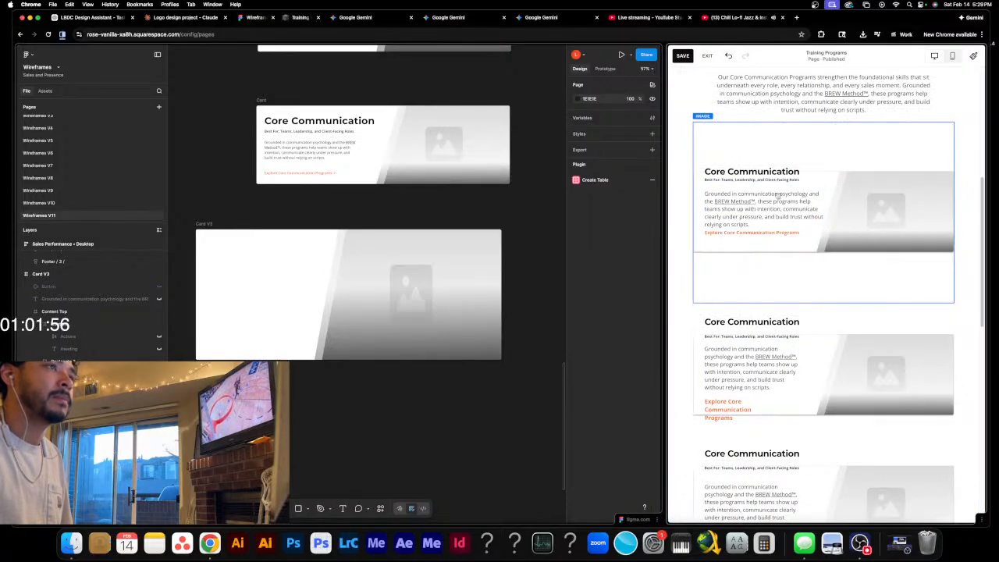
click(755, 237)
click(756, 235)
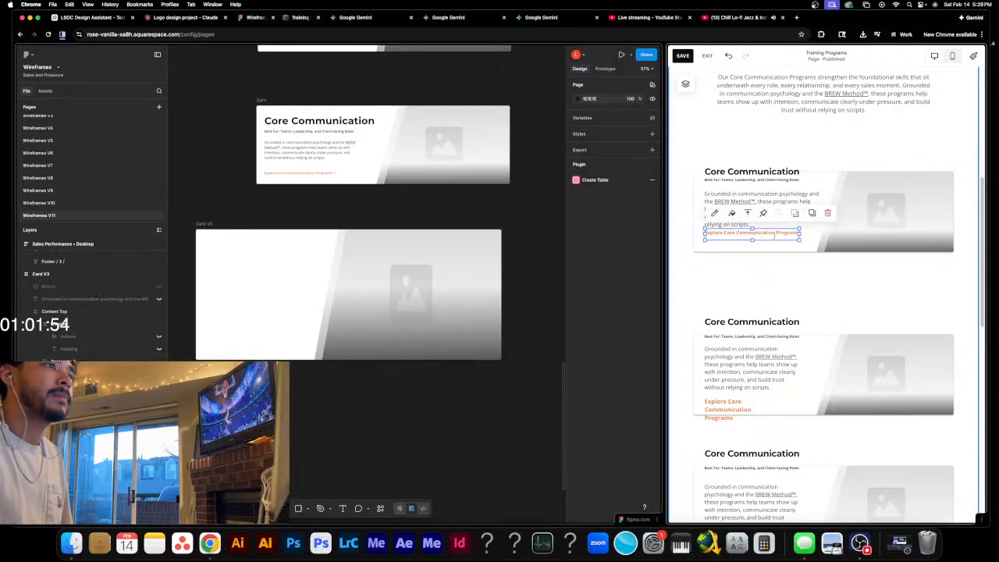
click(773, 235)
- Move the first card's subtitle and heading down to close the gap above the description
click(761, 180)
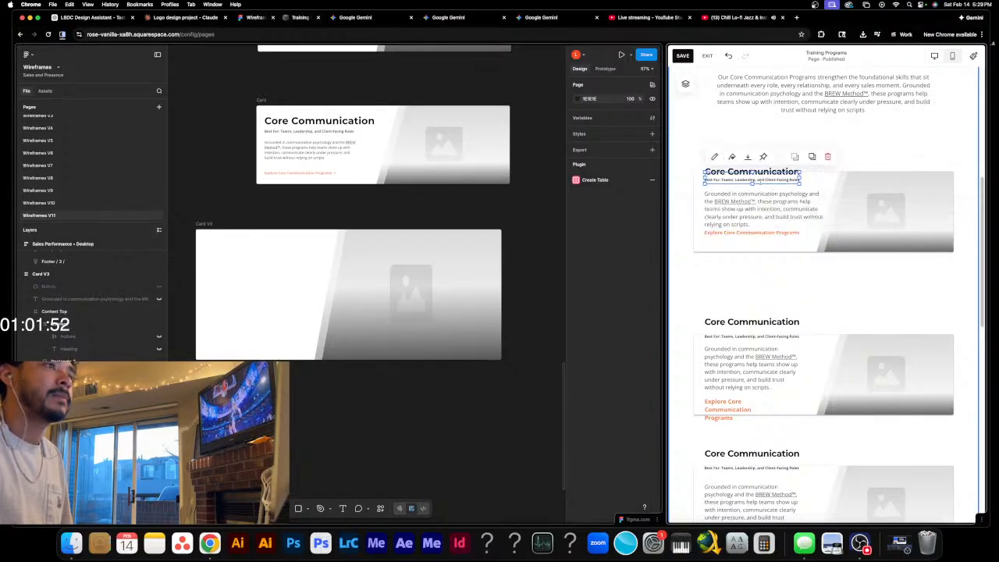
click(761, 179)
key(super+a)
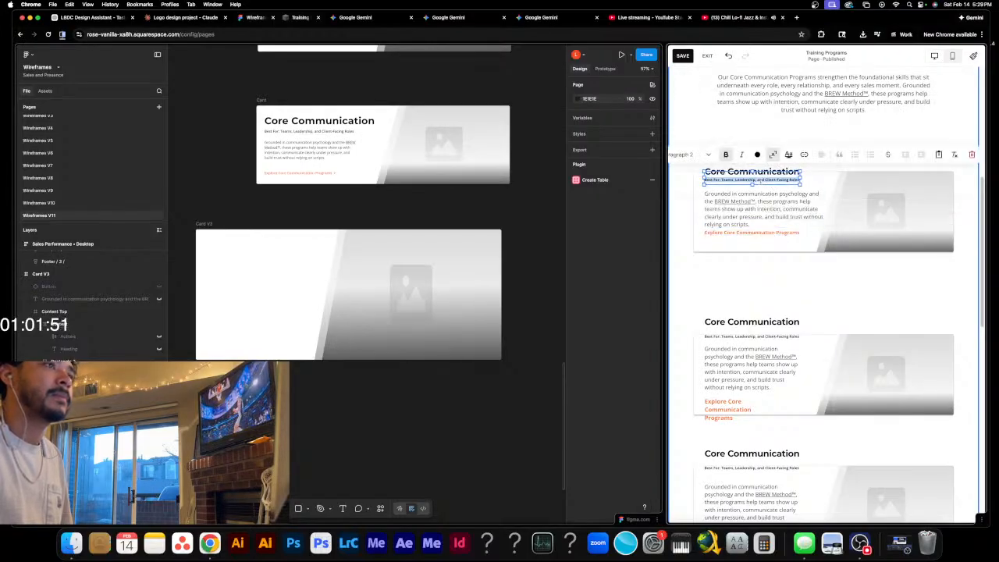
click(763, 188)
mouse_move(763, 187)
mouse_down()
mouse_move(770, 213)
mouse_move(754, 186)
mouse_move(776, 181)
mouse_up()
click(872, 297)
click(810, 176)
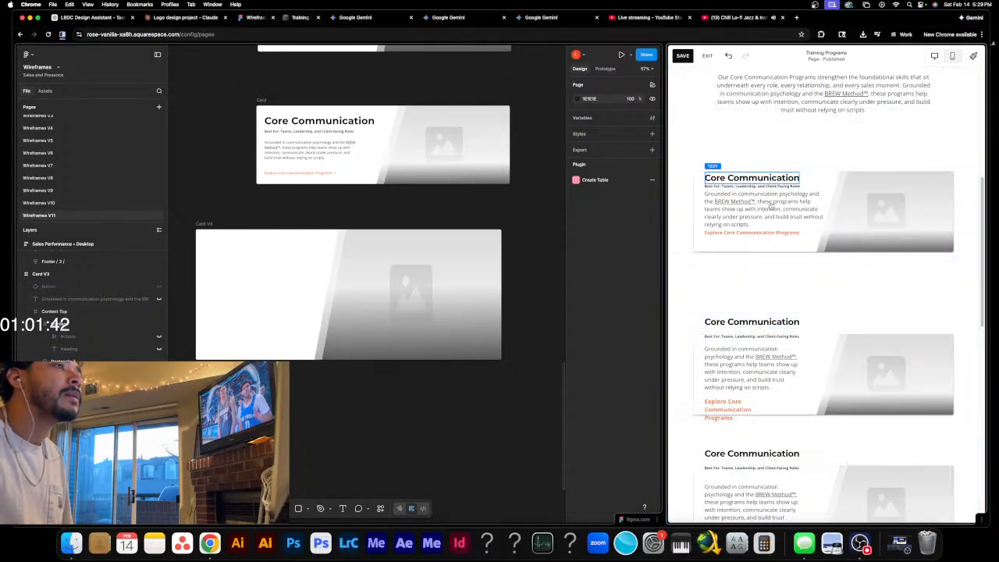
- Select the first card's heading, subtitle, description and link together and move them slightly down within the card
click(766, 232)
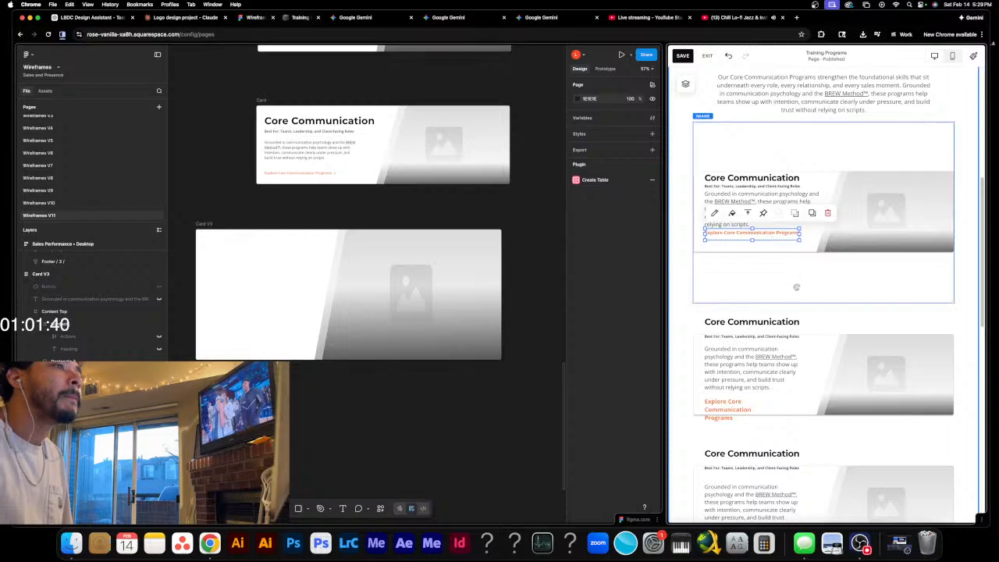
click(796, 287)
click(763, 233)
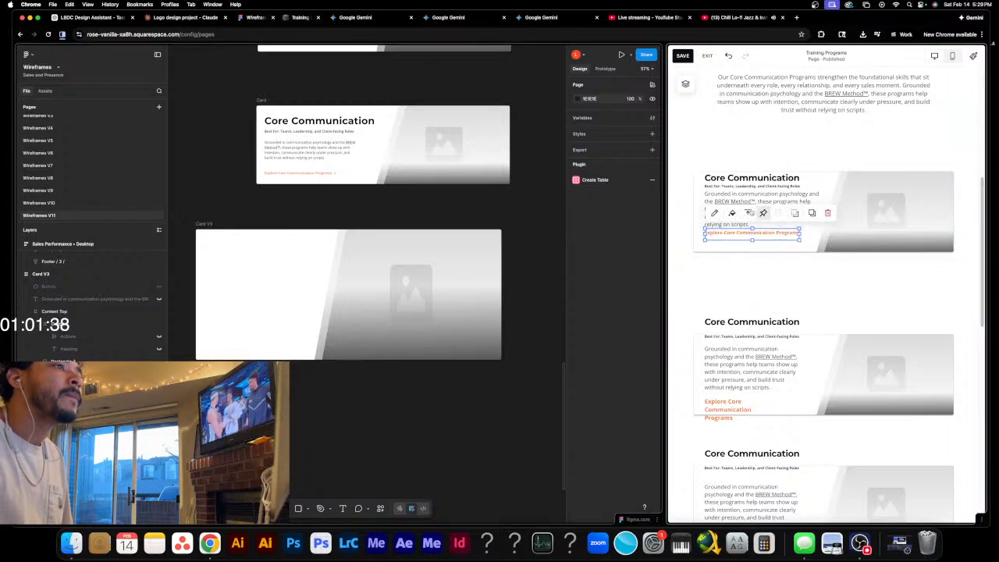
click(763, 179)
shift+click(771, 187)
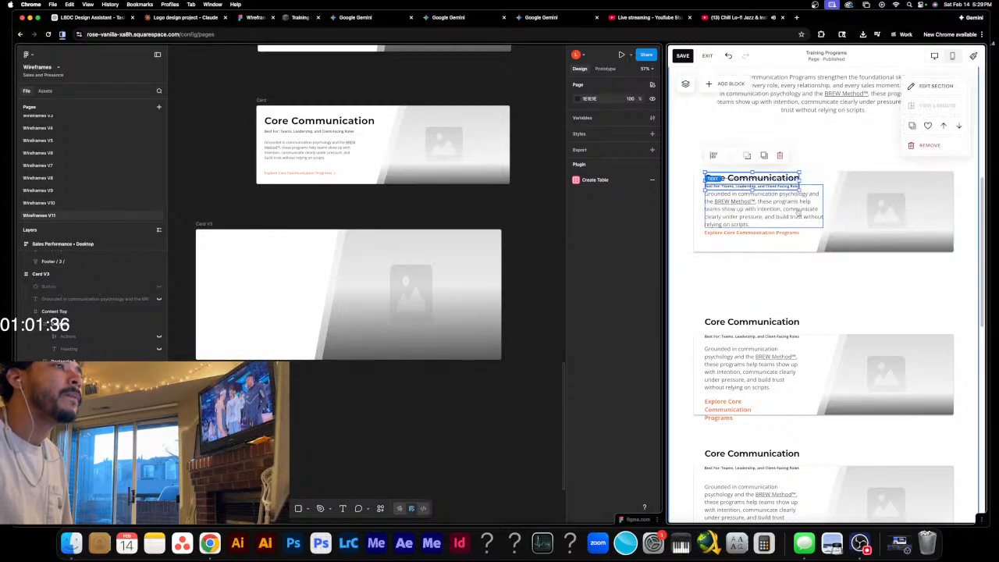
shift+click(796, 215)
shift+click(744, 234)
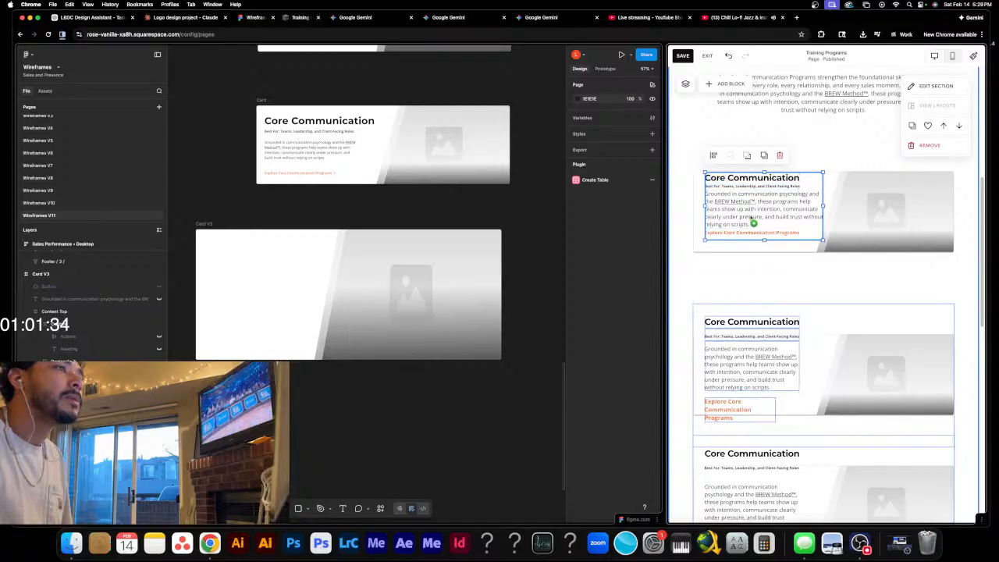
drag(750, 213, 750, 218)
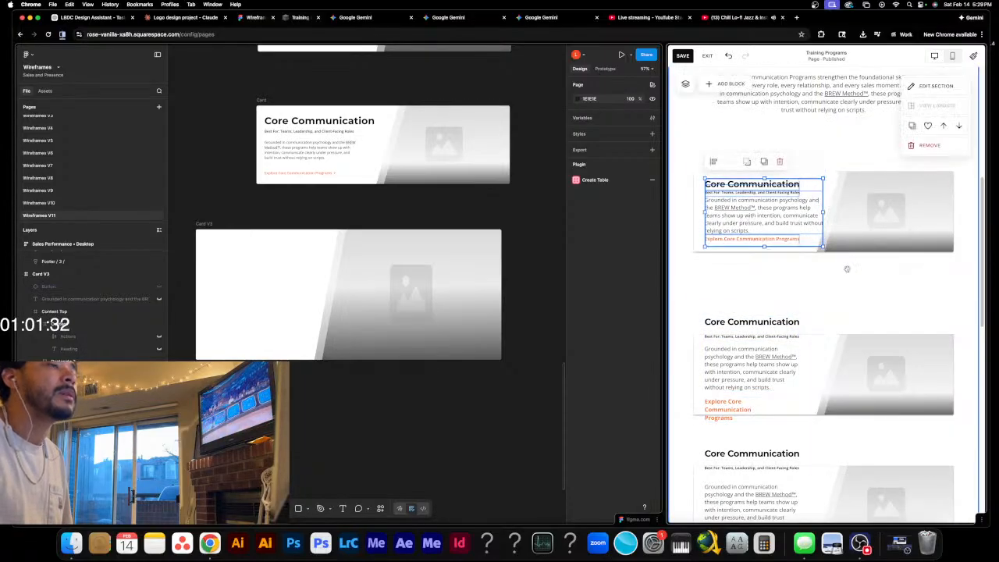
click(847, 270)
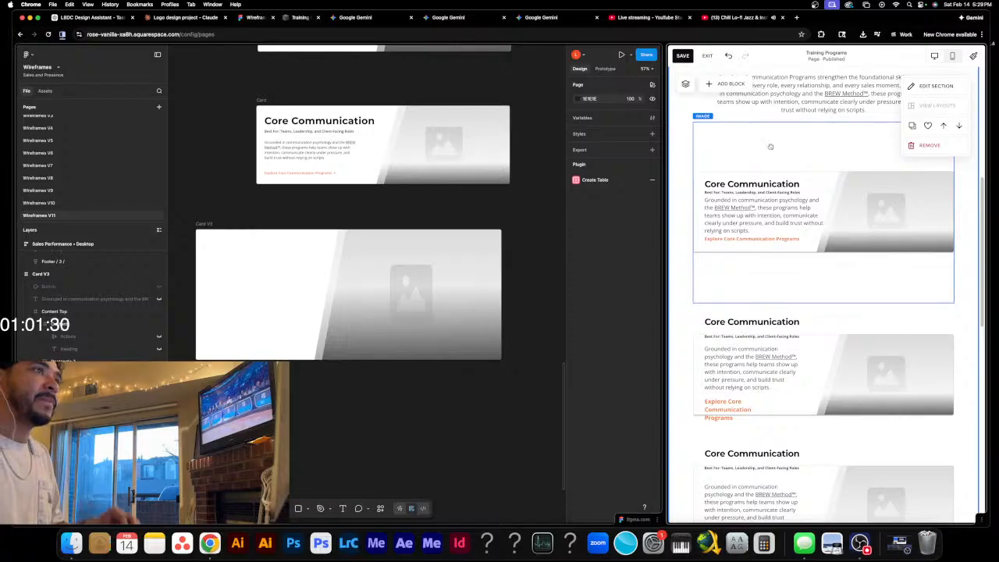
- Narrow the preview to the mobile layout and review the page from the cards up to the header
drag(663, 286, 690, 288)
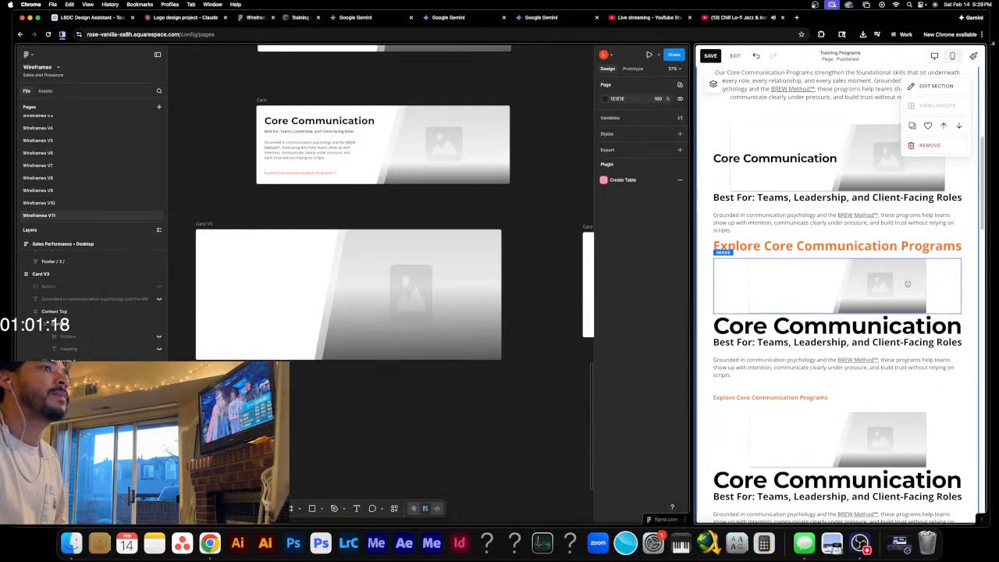
scroll(855, 300, up, 2)
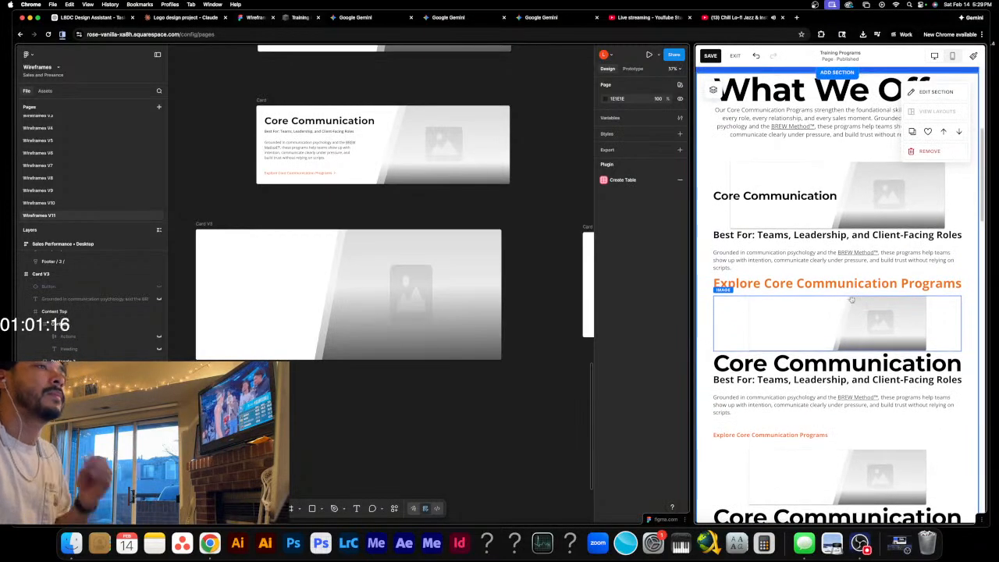
scroll(853, 301, up, 1)
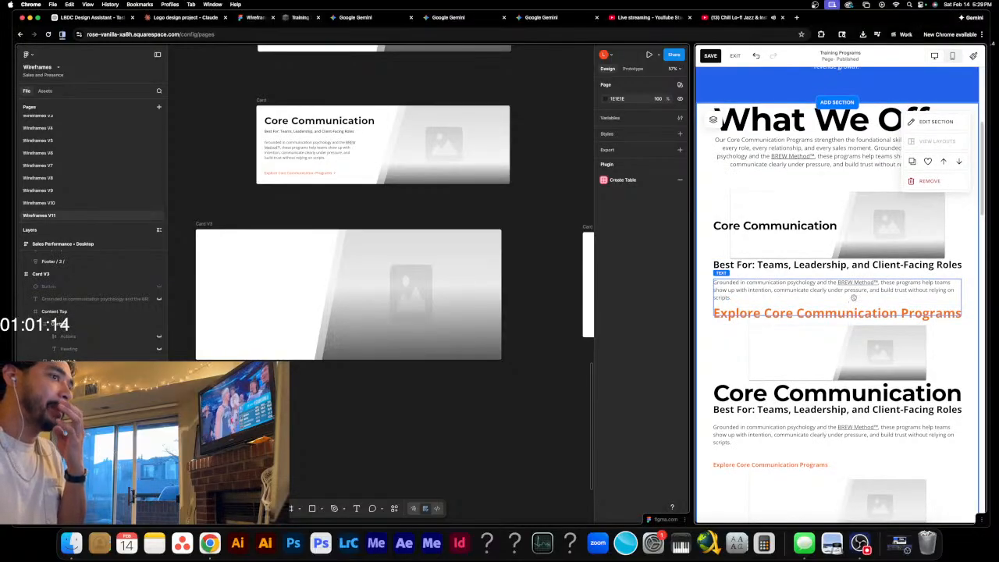
scroll(855, 294, up, 5)
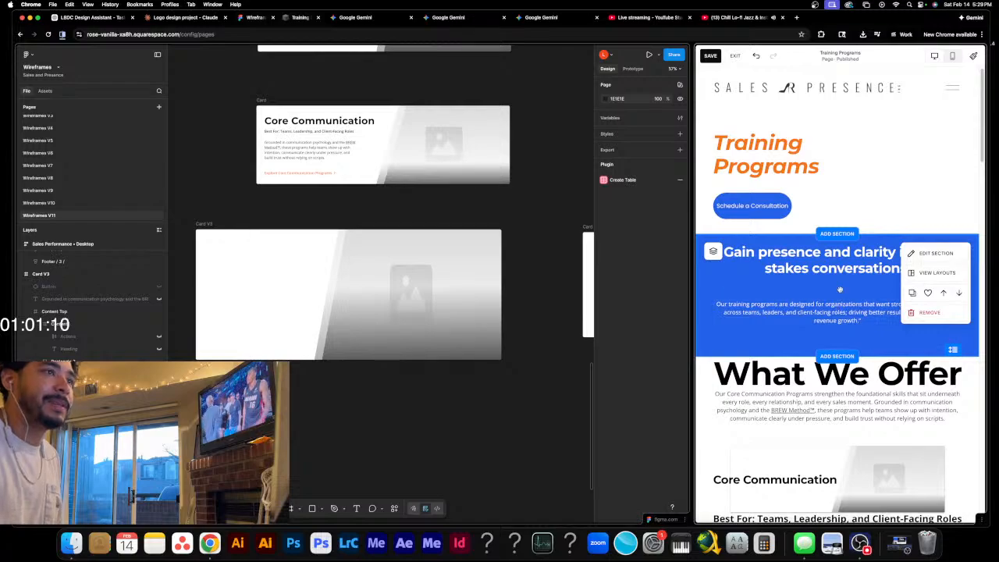
- Close the gap between the blue section's heading and paragraph, and shorten the section to end just below the paragraph
click(842, 284)
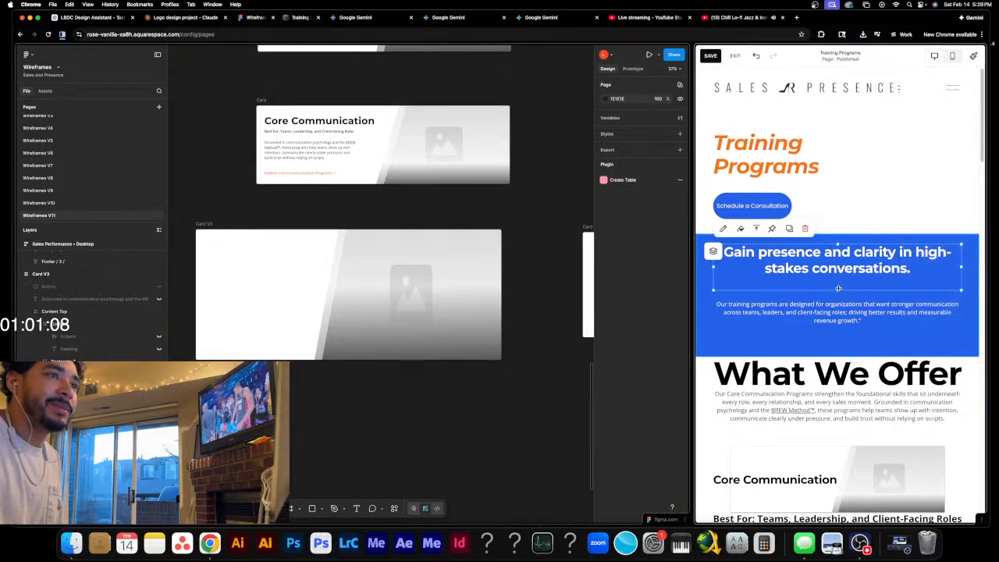
mouse_move(839, 290)
mouse_down()
mouse_move(840, 282)
mouse_move(849, 301)
mouse_move(840, 308)
mouse_move(841, 298)
mouse_up()
click(847, 299)
click(872, 328)
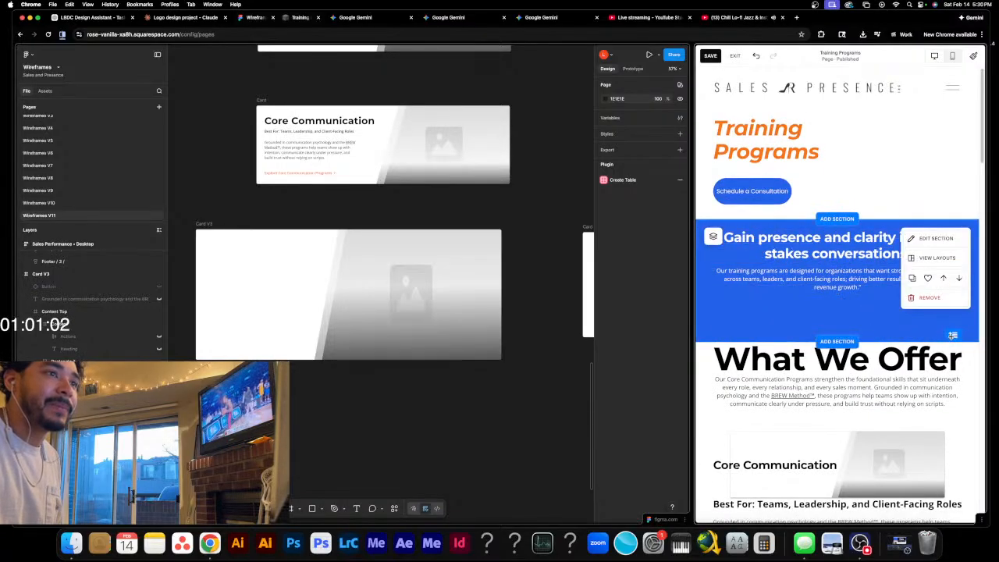
drag(952, 332, 951, 302)
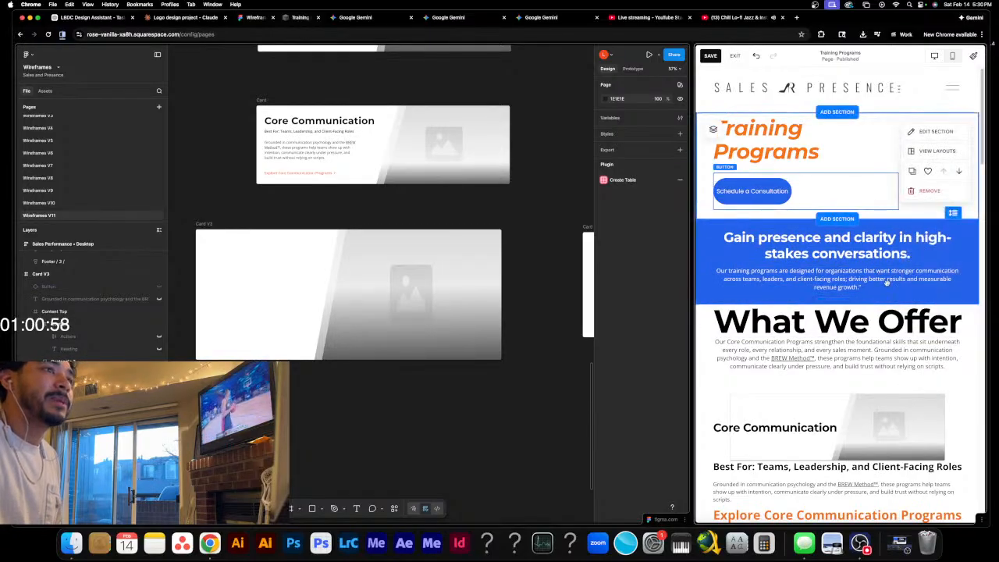
click(751, 191)
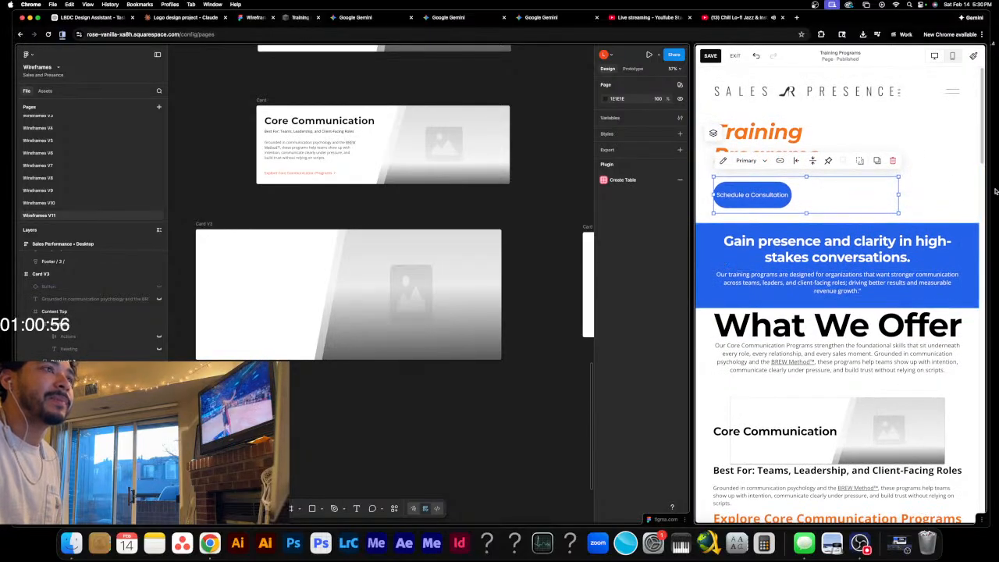
click(966, 326)
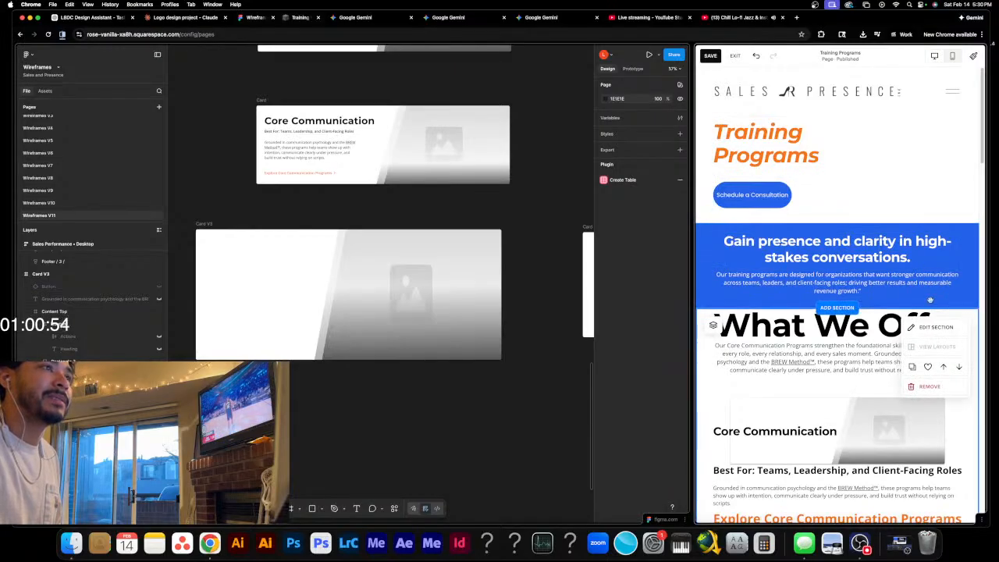
- Turn off text scaling for the "What We Offer" heading so it matches the blue section's heading size
scroll(865, 299, down, 1)
click(866, 301)
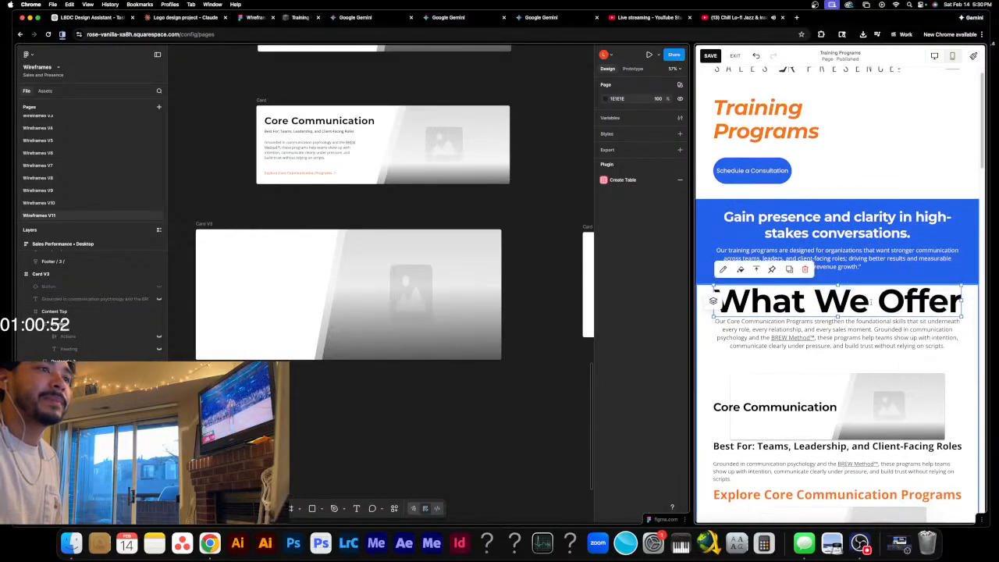
triple_click(871, 301)
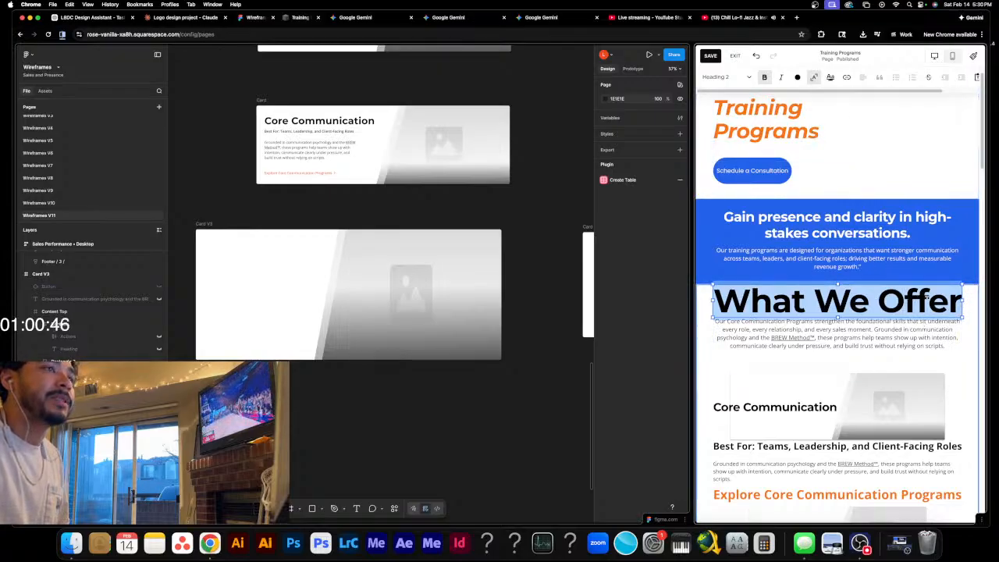
triple_click(840, 219)
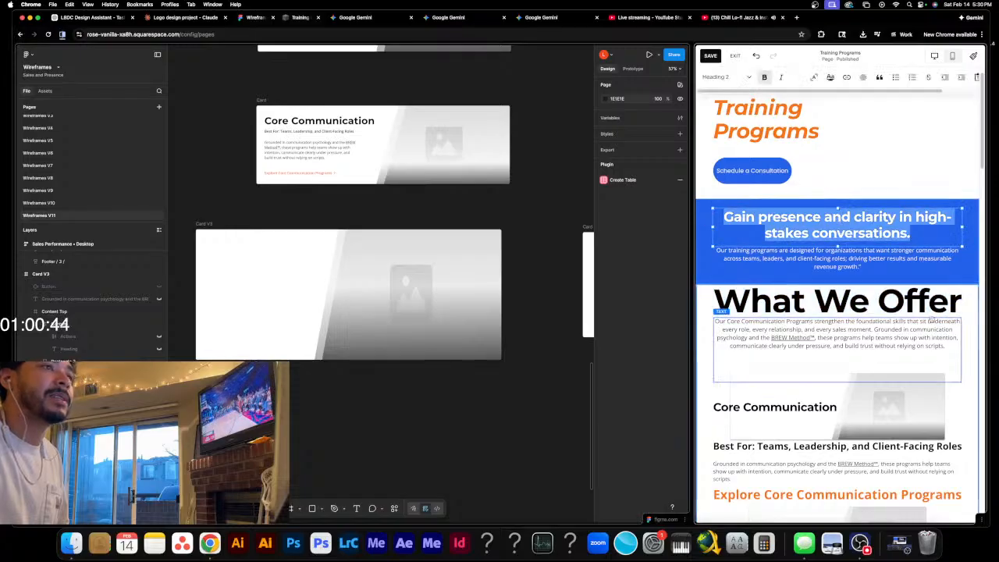
double_click(910, 310)
triple_click(911, 310)
click(814, 77)
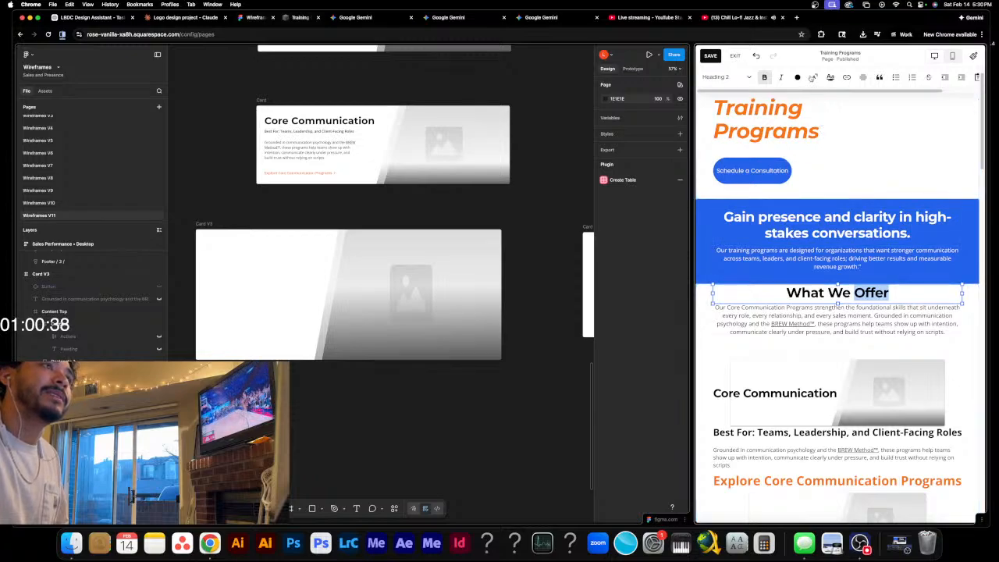
click(813, 78)
click(814, 78)
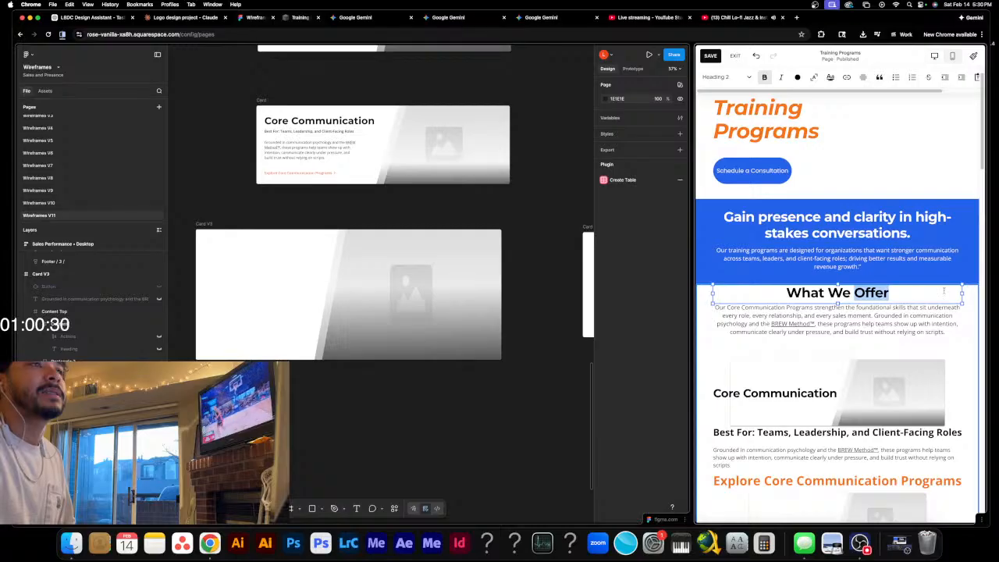
- Move the "What We Offer" heading and its paragraph slightly down, away from the blue section
click(873, 324)
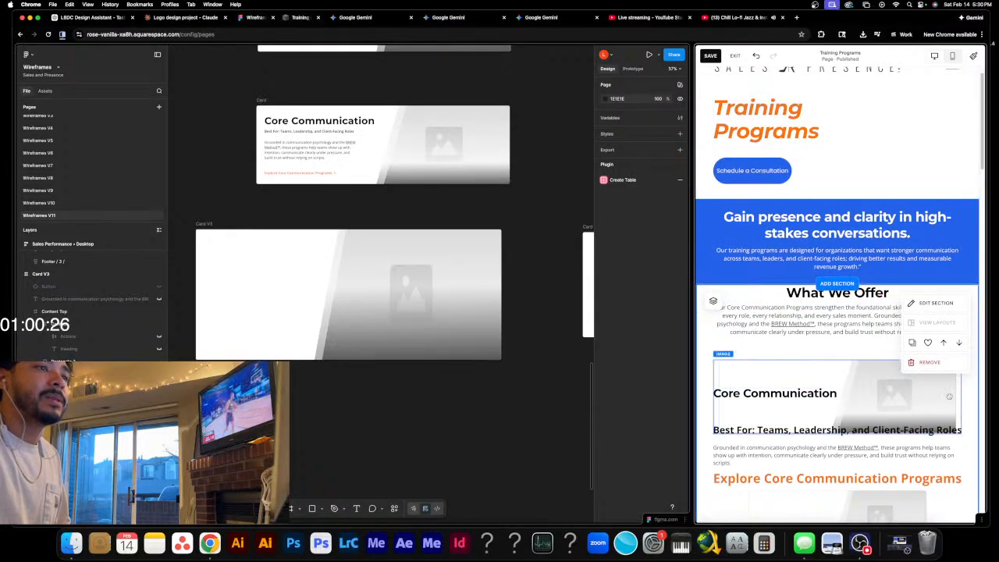
scroll(868, 343, down, 4)
scroll(868, 362, up, 6)
scroll(864, 365, down, 2)
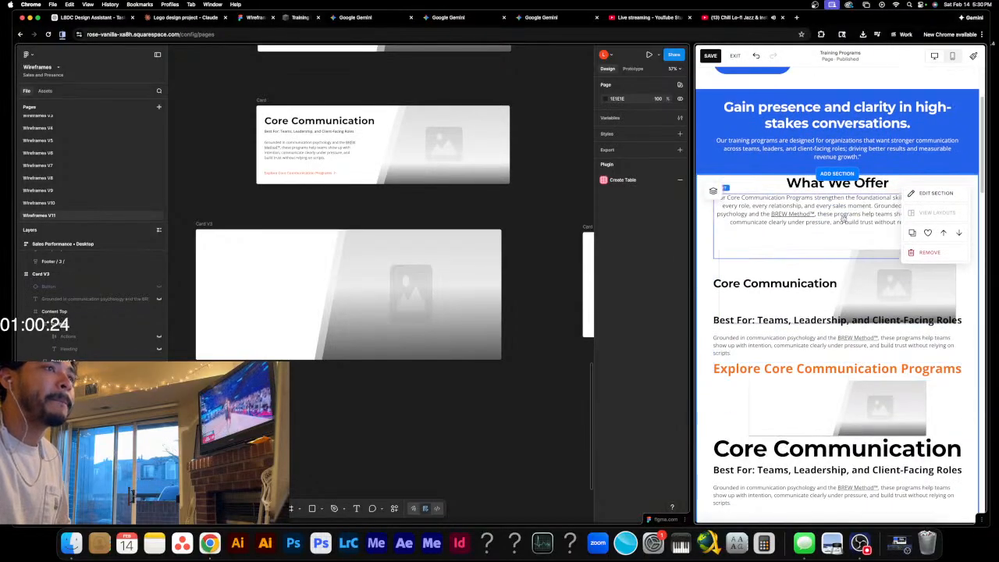
mouse_move(843, 221)
mouse_down()
mouse_move(844, 232)
mouse_move(843, 222)
mouse_up()
drag(845, 187, 847, 198)
click(966, 267)
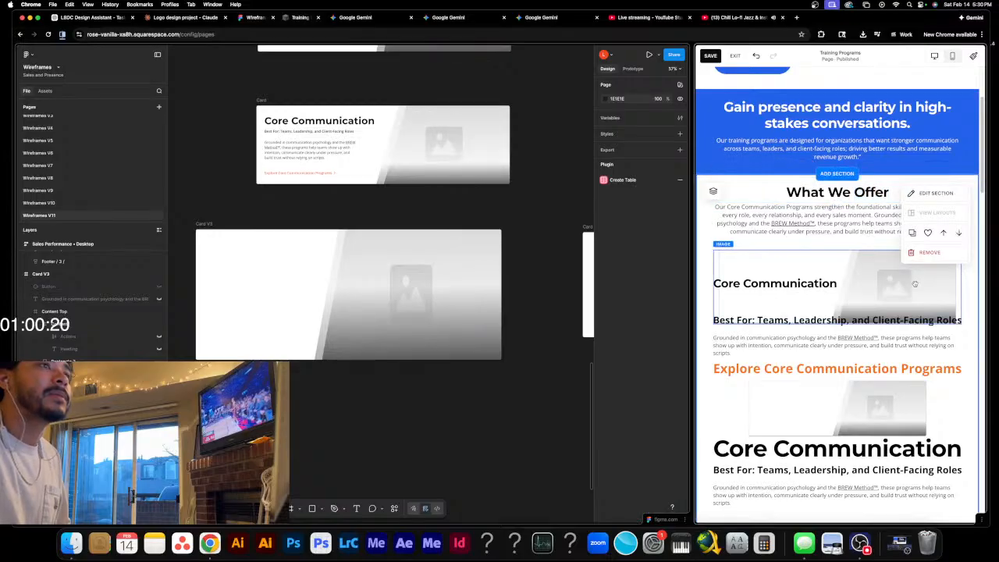
- Lower the paragraph under "What We Offer" a little more to open a small gap below the heading
scroll(905, 295, up, 1)
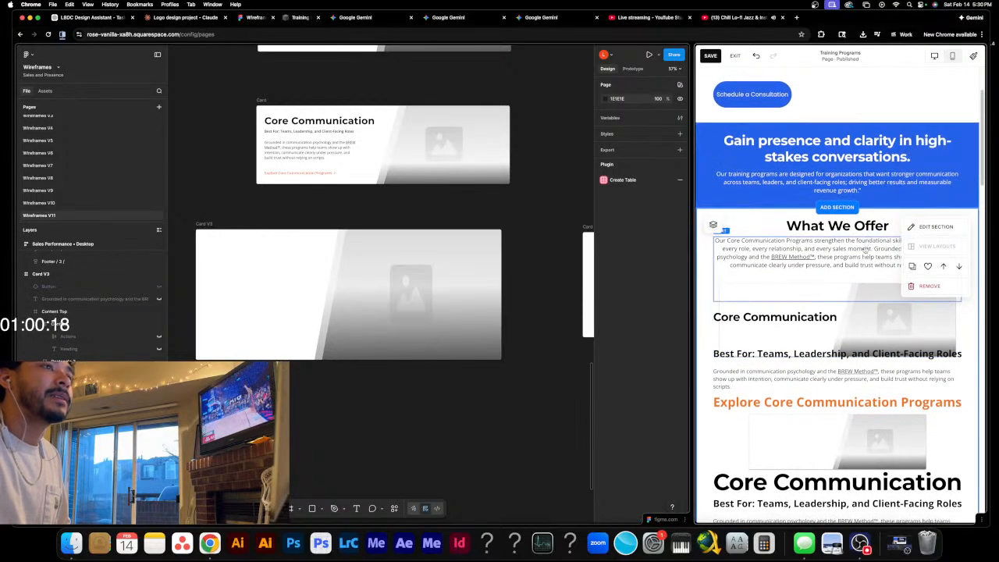
mouse_move(861, 244)
mouse_down()
mouse_move(861, 253)
mouse_move(856, 239)
mouse_up()
click(914, 266)
click(921, 228)
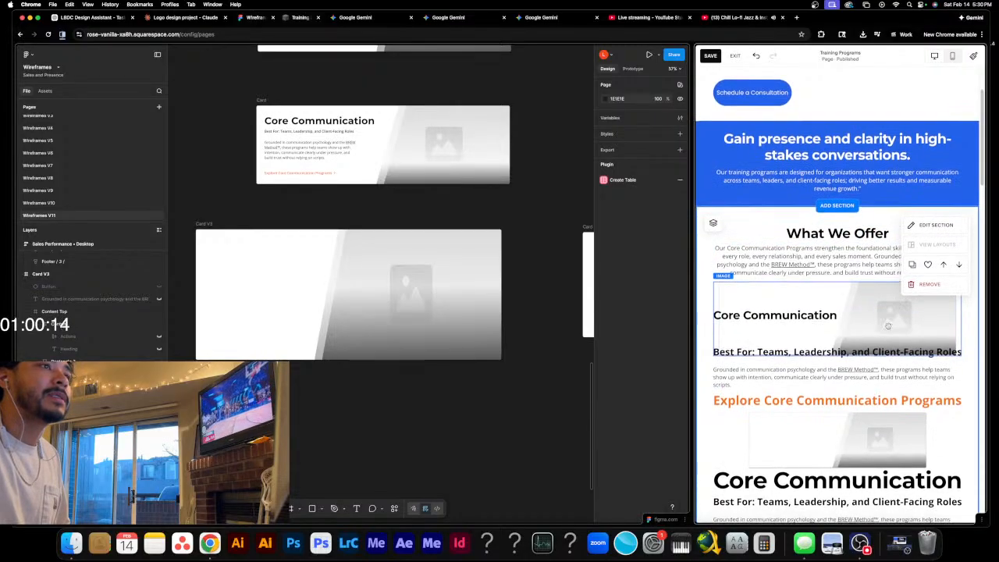
scroll(882, 219, down, 1)
drag(851, 207, 853, 198)
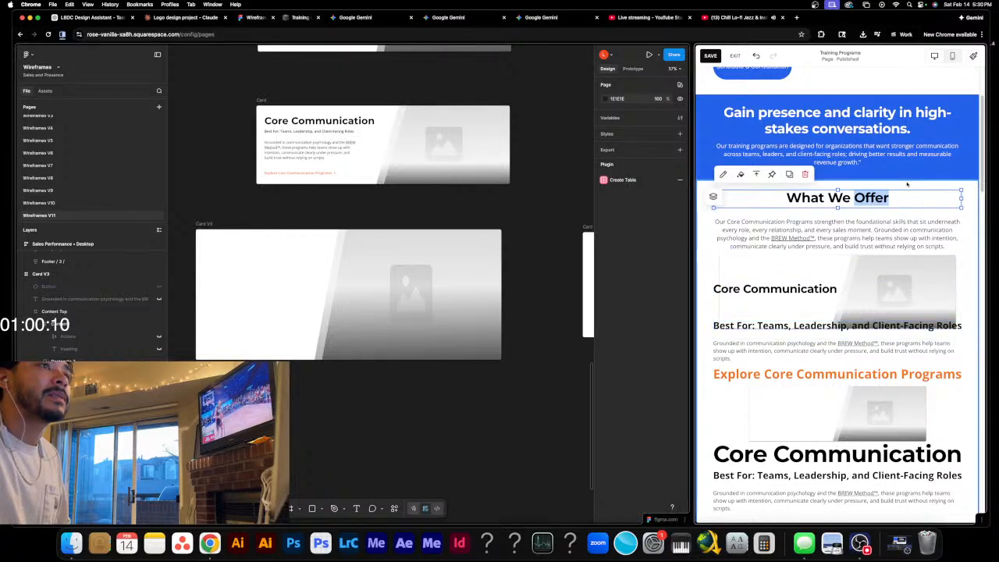
- Move the first card's "Core Communication" heading up near the top of its image and narrow its box to shrink the scaled text
scroll(948, 312, down, 1)
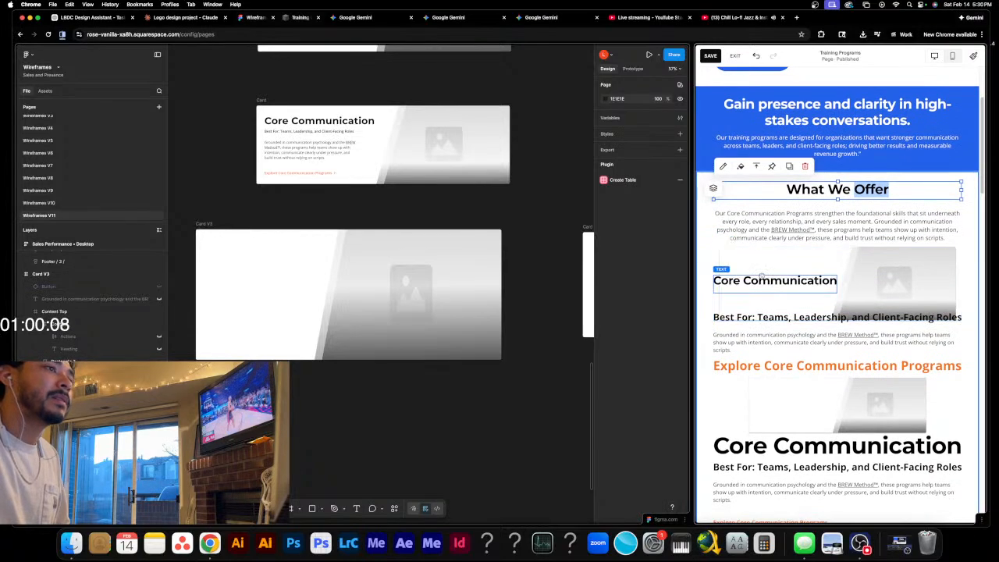
drag(763, 283, 793, 264)
double_click(793, 264)
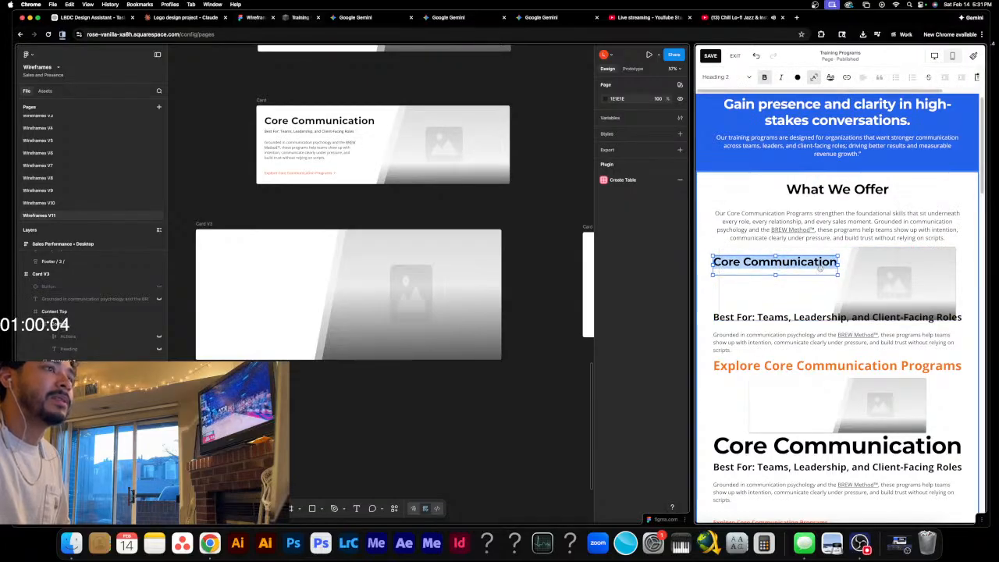
drag(714, 265, 743, 266)
mouse_move(813, 262)
mouse_down()
mouse_move(787, 259)
mouse_move(796, 261)
mouse_up()
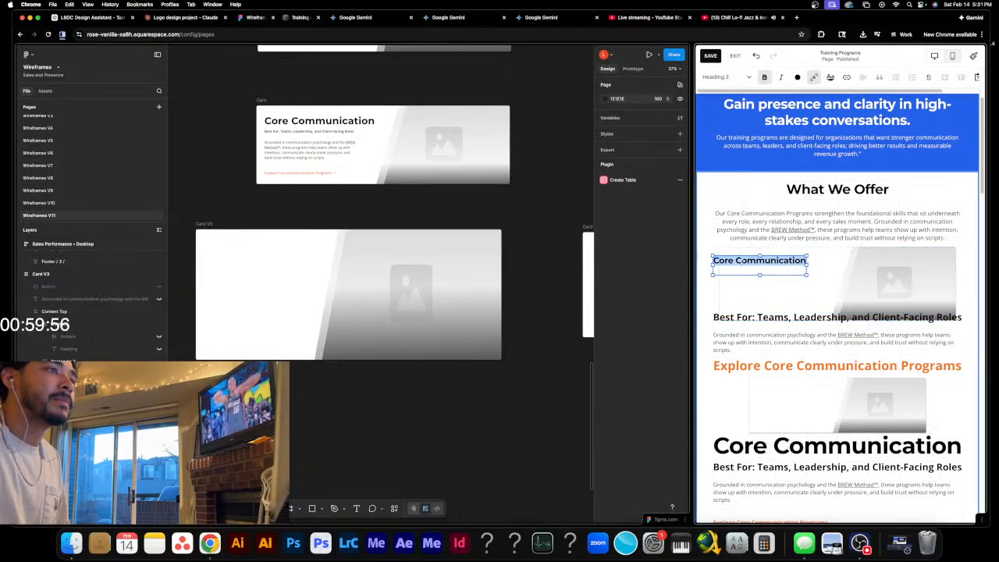
mouse_move(792, 273)
mouse_down()
mouse_move(811, 270)
mouse_move(788, 270)
mouse_up()
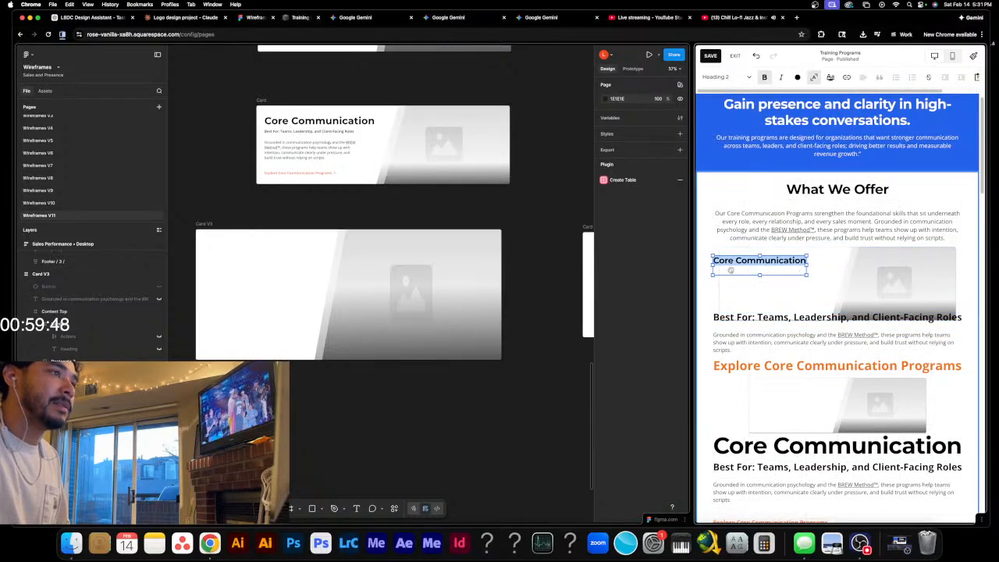
drag(710, 265, 723, 263)
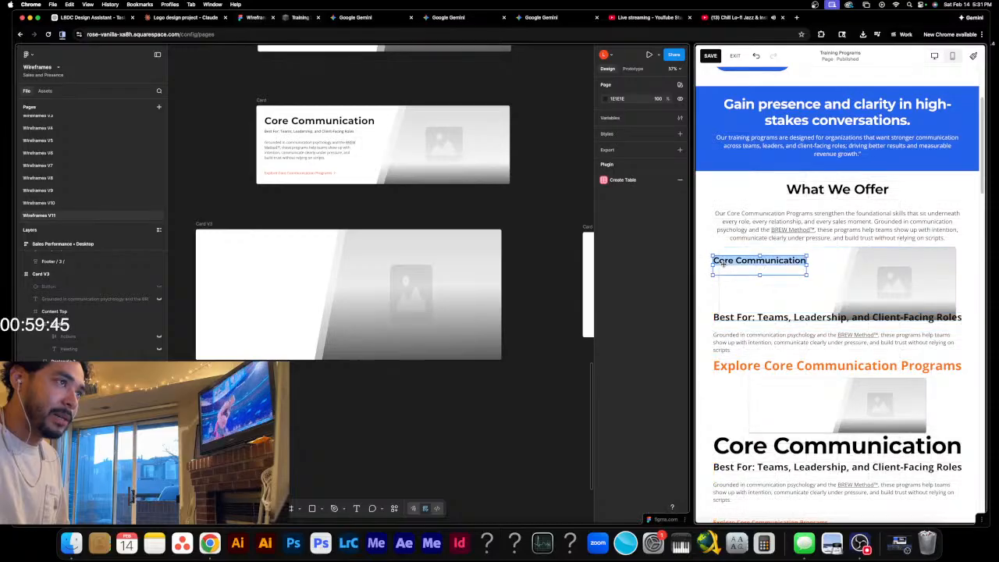
- Stretch the first card's image block sideways to both edges of the mobile page
click(755, 293)
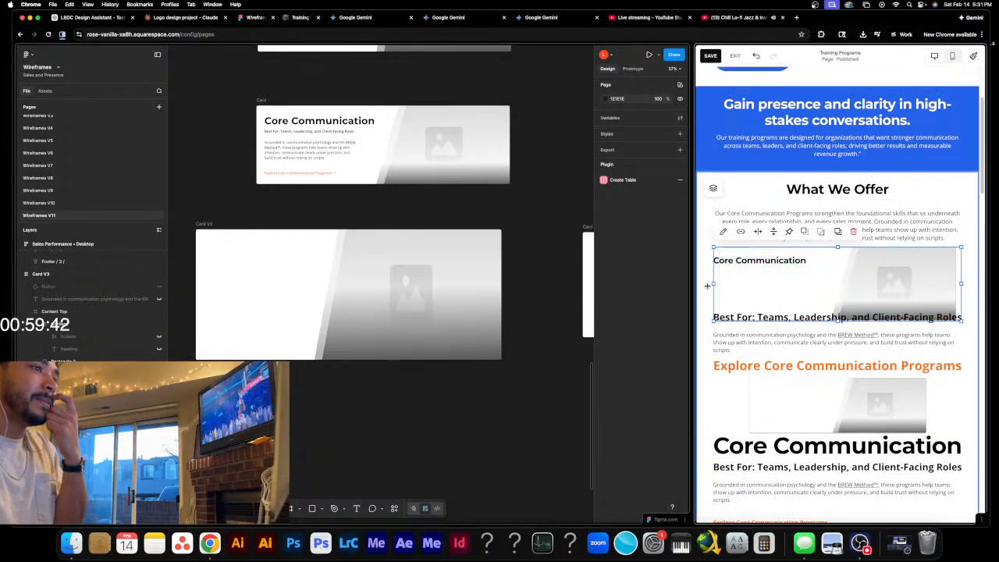
drag(711, 283, 703, 286)
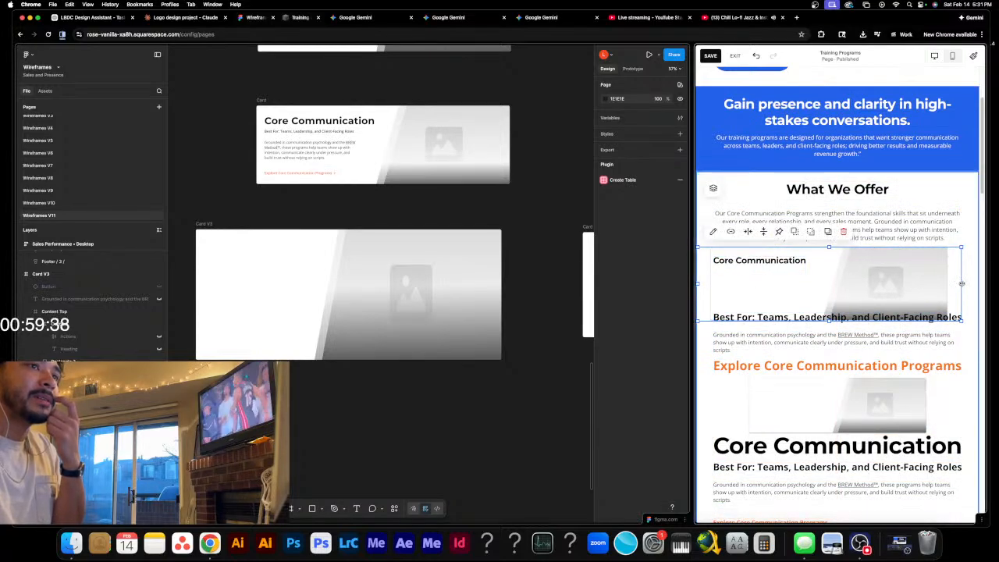
drag(959, 283, 987, 287)
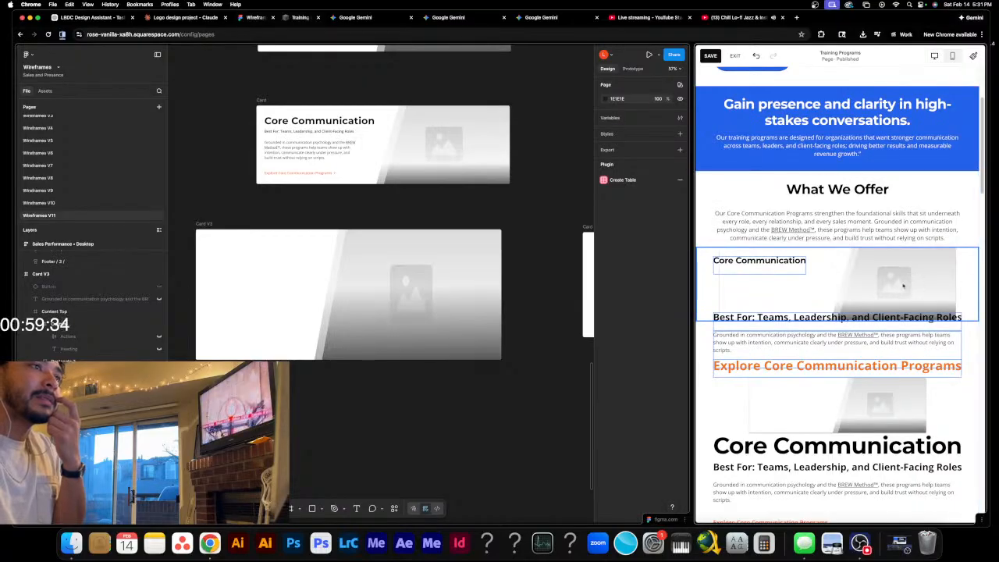
- Try to inset the first card's "Core Communication" heading from its left side
triple_click(785, 264)
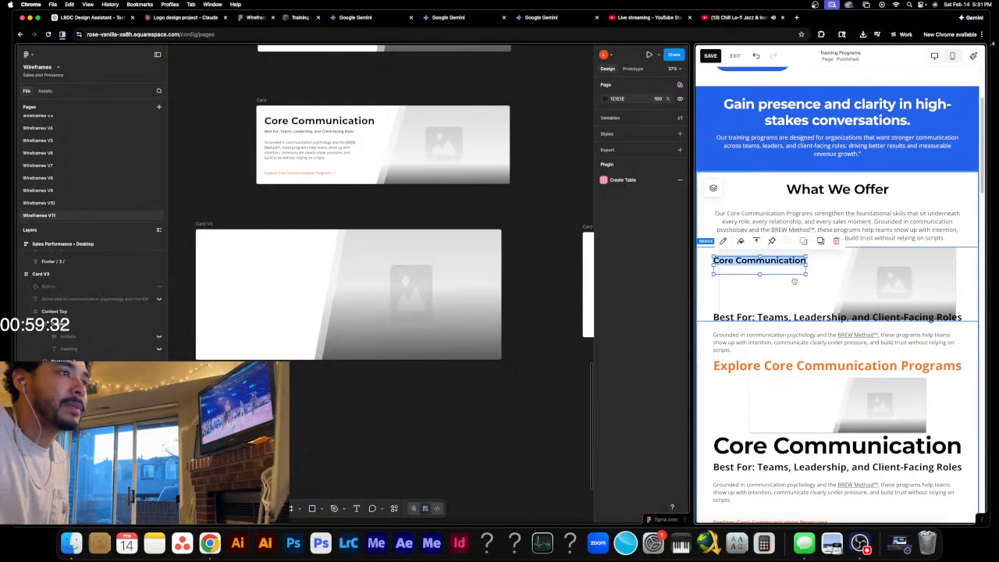
drag(782, 260, 796, 259)
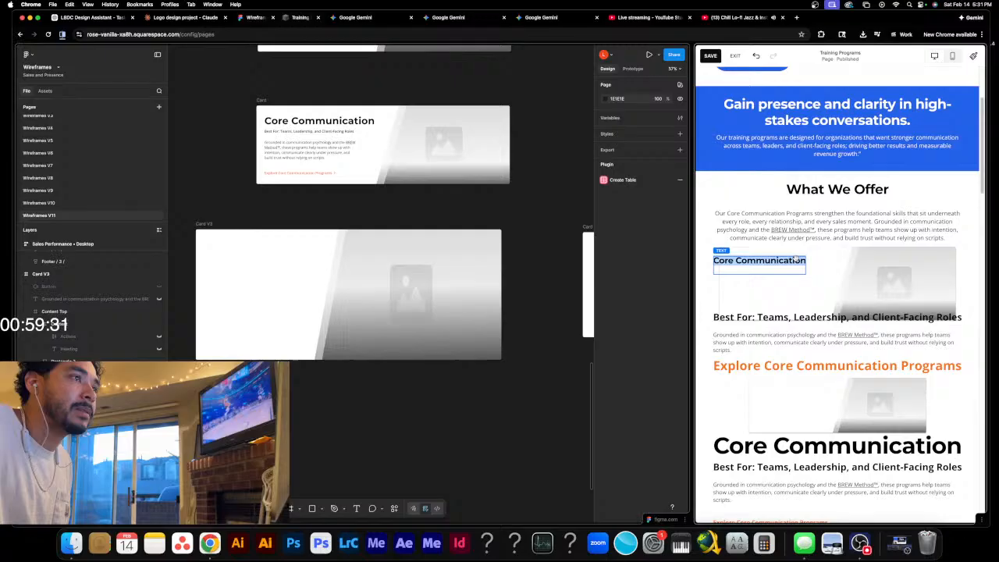
click(726, 264)
drag(713, 266, 721, 266)
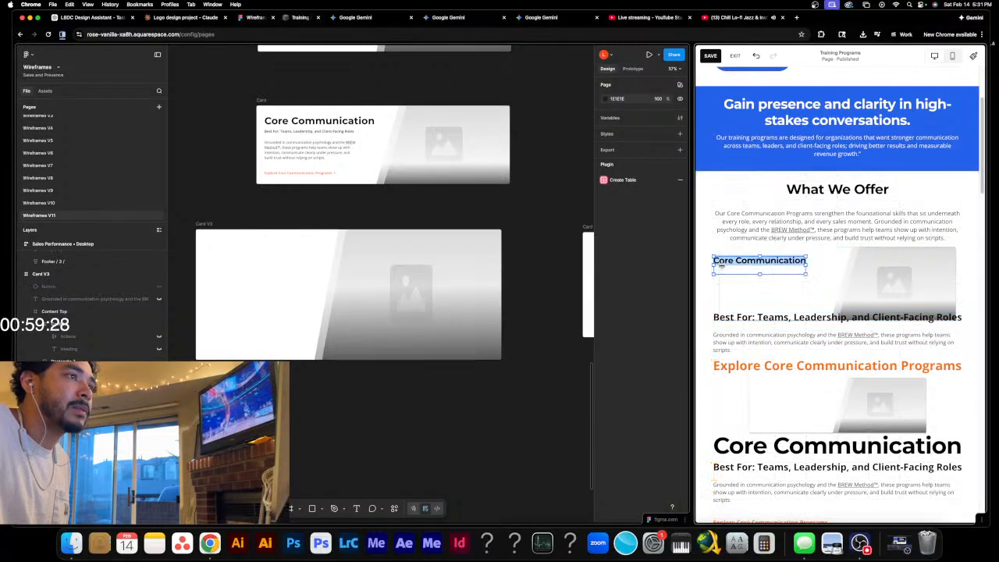
- Enlarge the first card's image by extending its upper edge toward the introductory paragraph
click(741, 290)
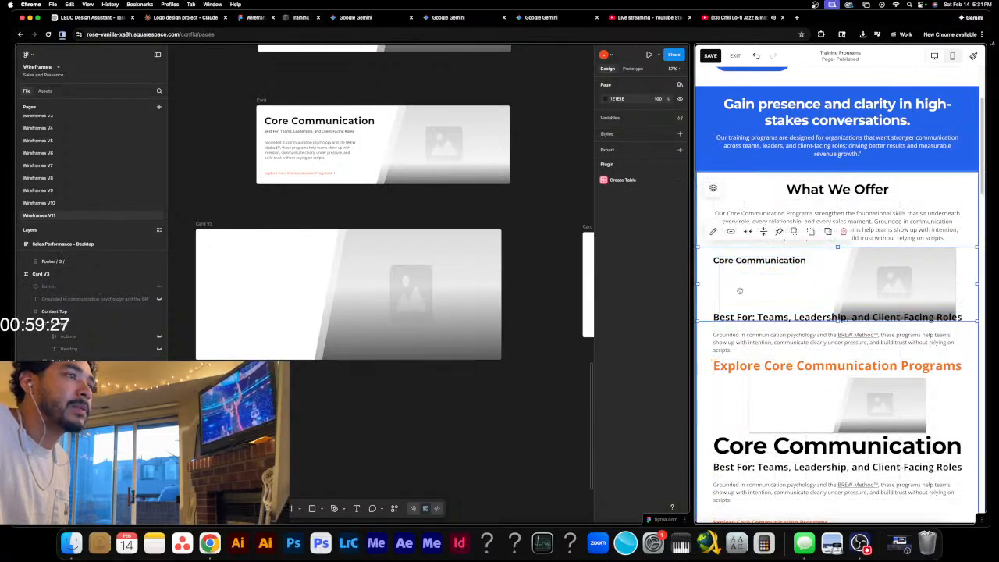
click(681, 287)
click(697, 247)
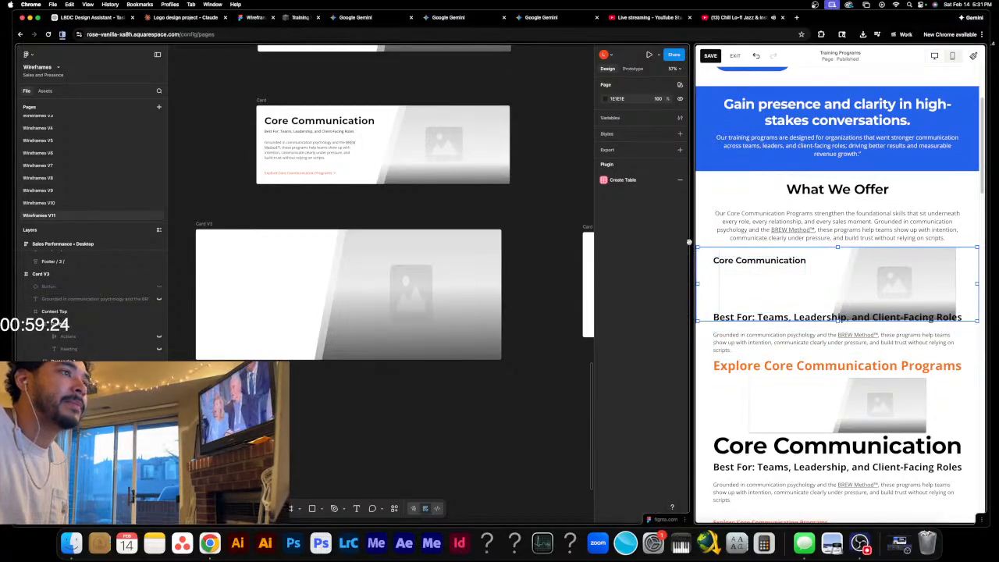
click(680, 231)
click(838, 245)
drag(838, 246, 838, 234)
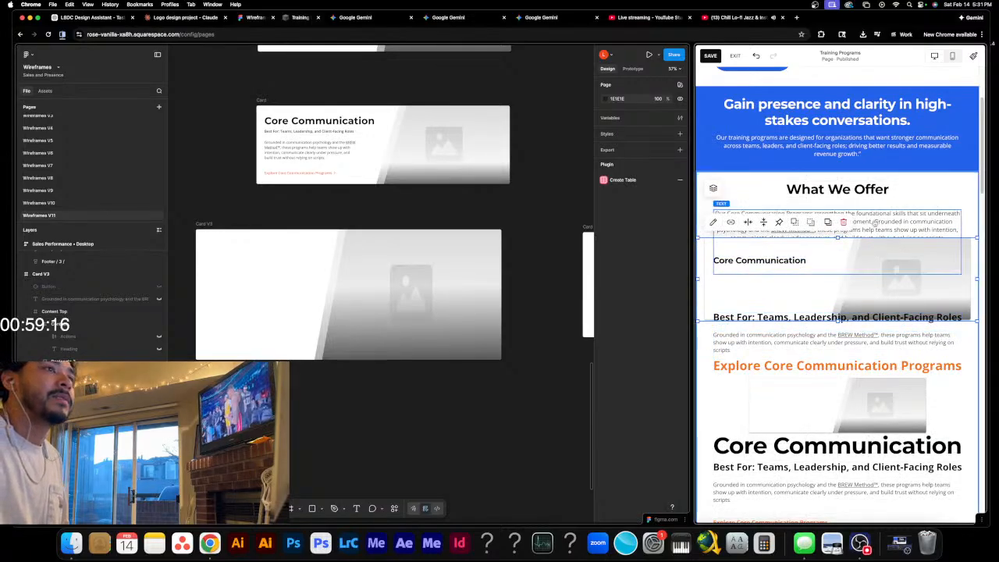
- Lengthen the cards section above the BREW Method block and move the last two cards down together
scroll(875, 222, down, 10)
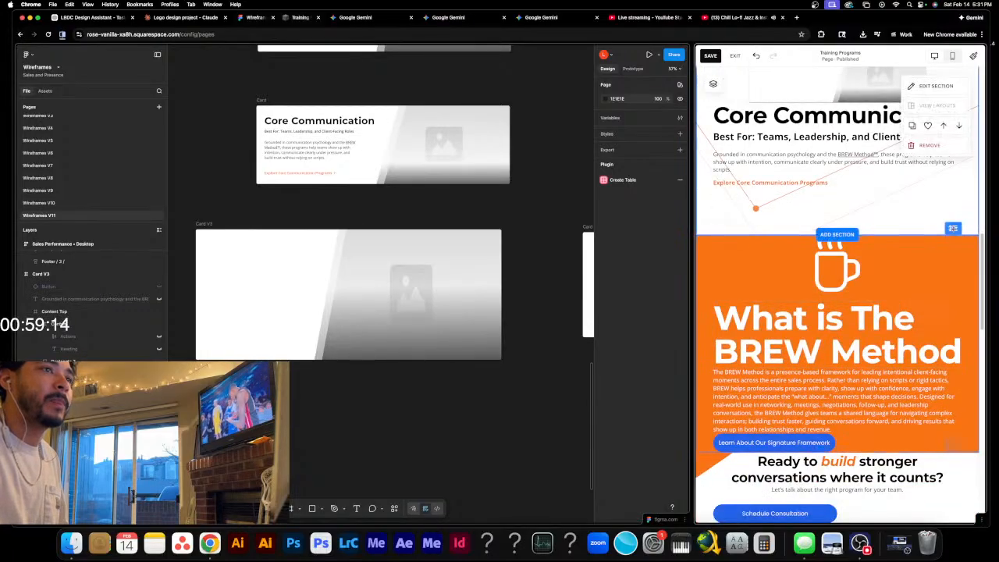
drag(952, 228, 944, 311)
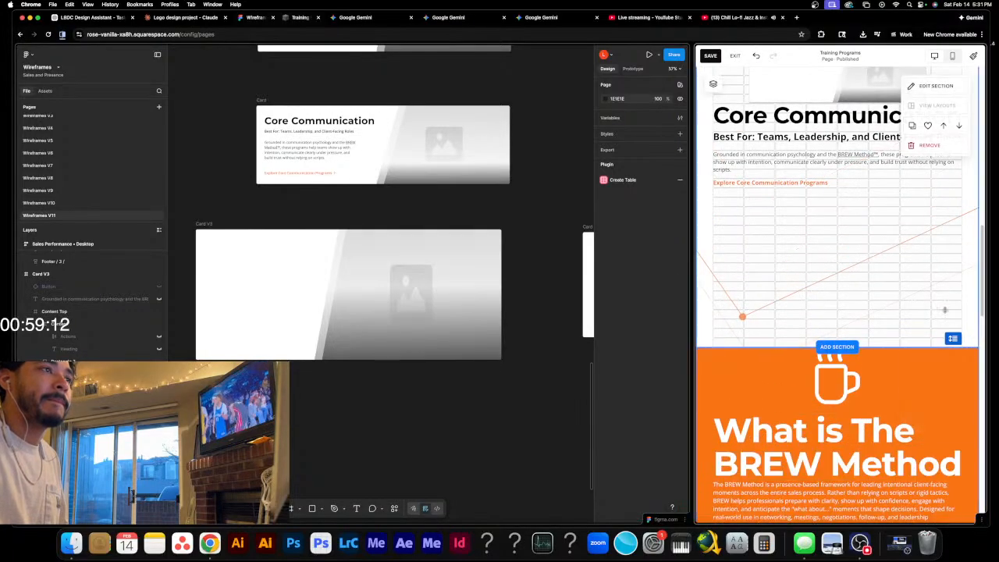
scroll(856, 261, up, 2)
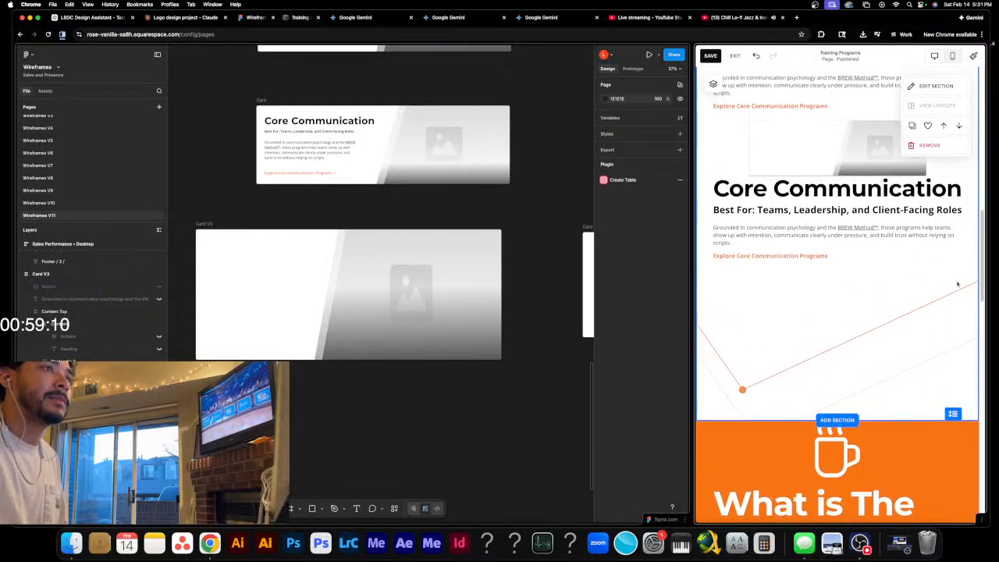
scroll(804, 224, up, 3)
drag(872, 237, 721, 110)
scroll(773, 219, up, 1)
drag(773, 219, 803, 249)
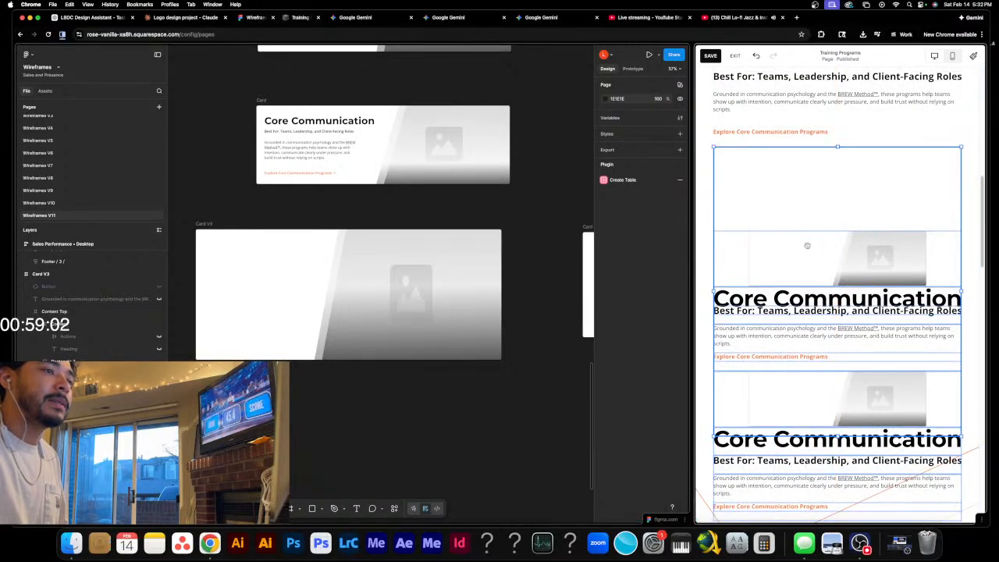
- Move the first card's description and link down together with the second card, leaving space below the first card's image
scroll(807, 245, down, 3)
scroll(866, 276, up, 6)
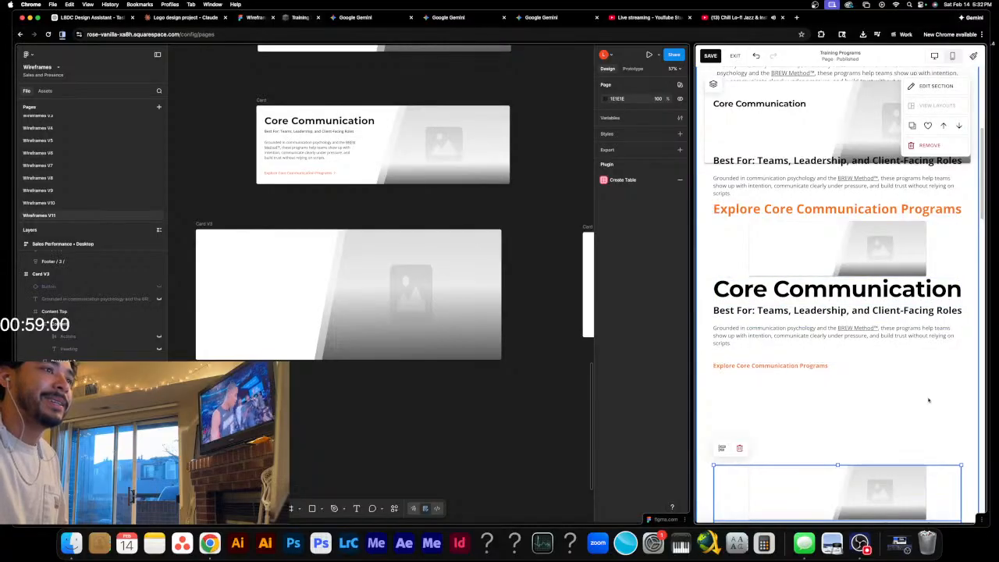
drag(944, 397, 742, 192)
drag(795, 229, 799, 320)
scroll(809, 280, up, 2)
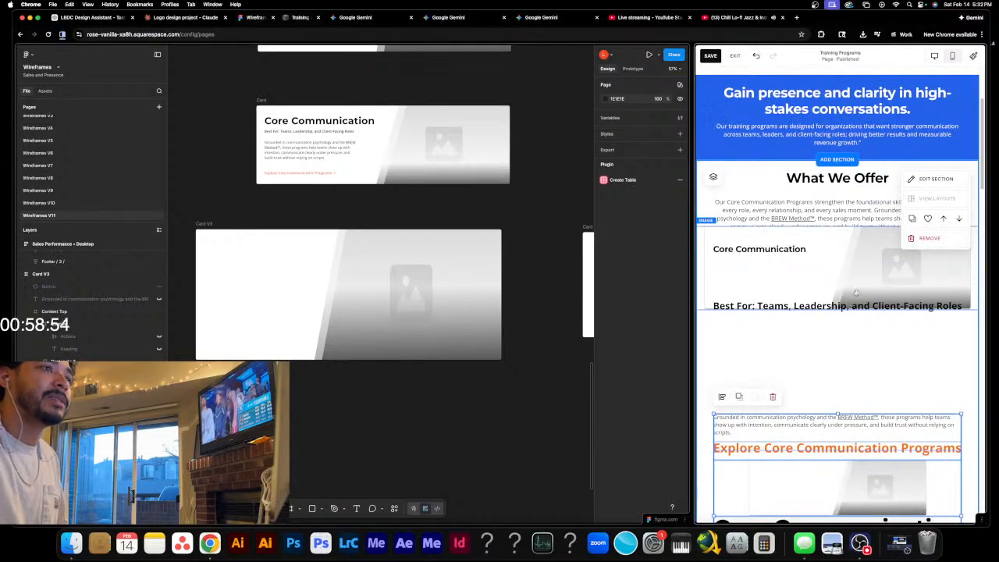
drag(956, 336, 730, 251)
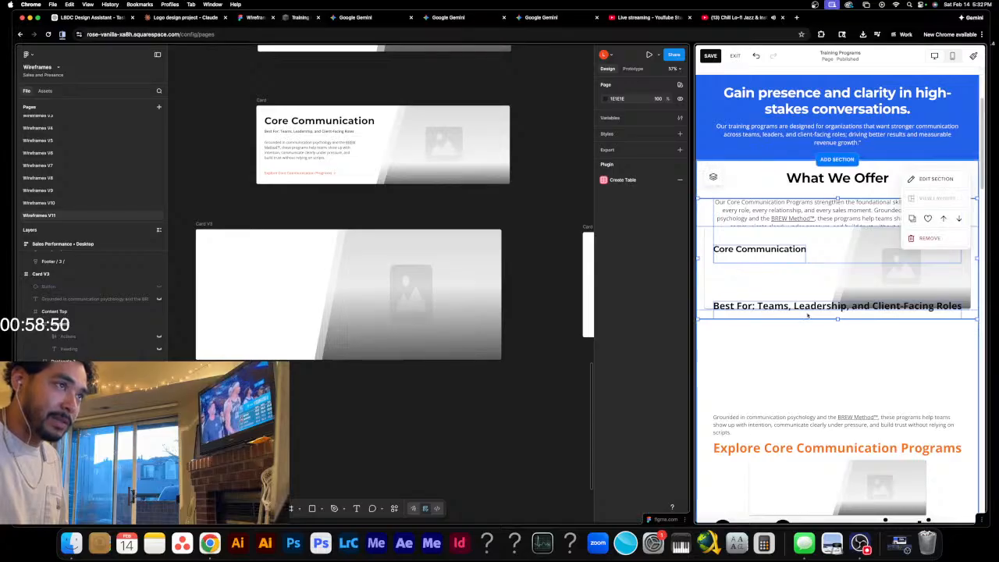
click(926, 350)
drag(926, 350, 732, 278)
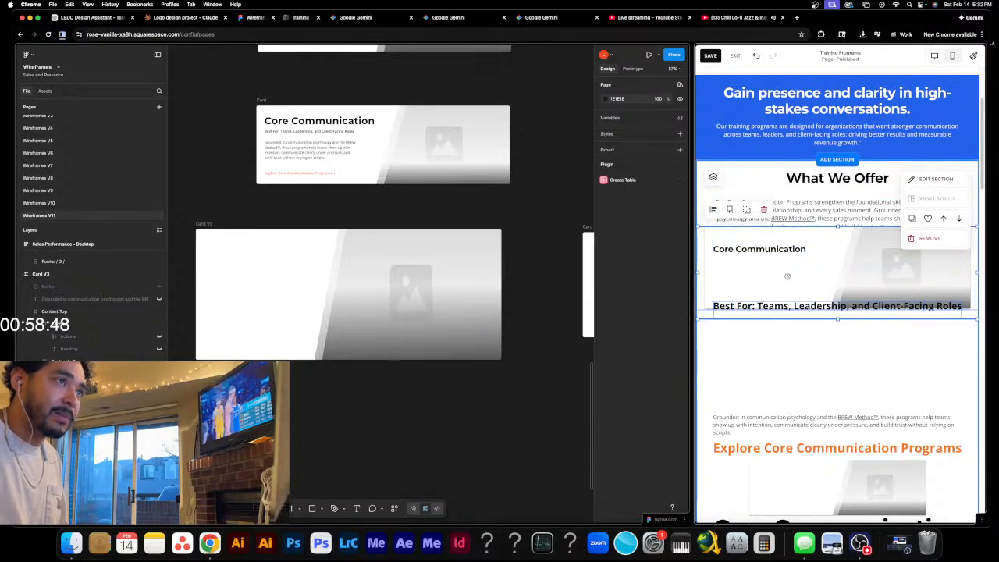
click(799, 346)
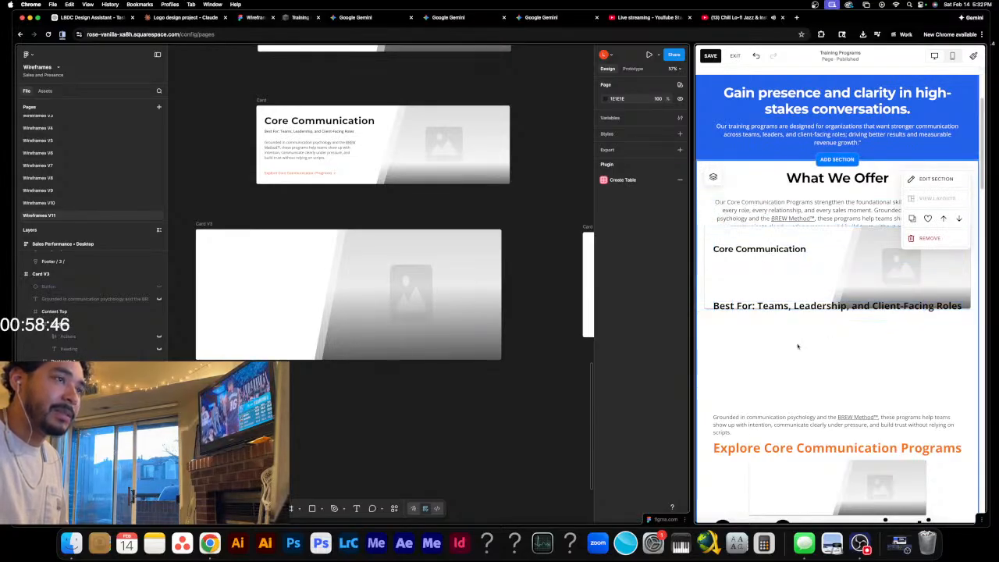
- Move the first card's image, subtitle and heading down clear of the introductory paragraph, keeping the heading at the image's top
click(839, 308)
shift+click(859, 278)
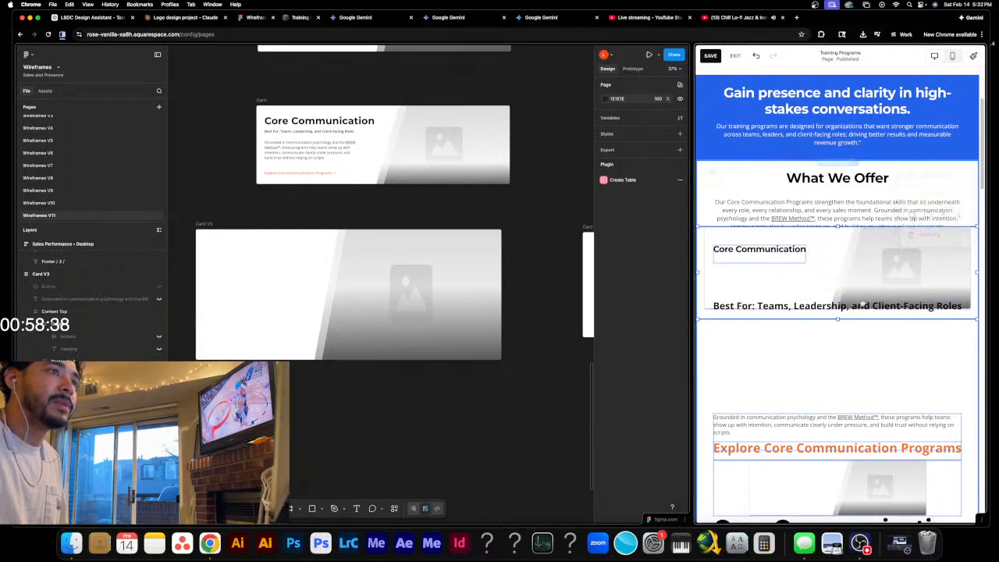
drag(856, 290, 880, 329)
drag(865, 291, 867, 313)
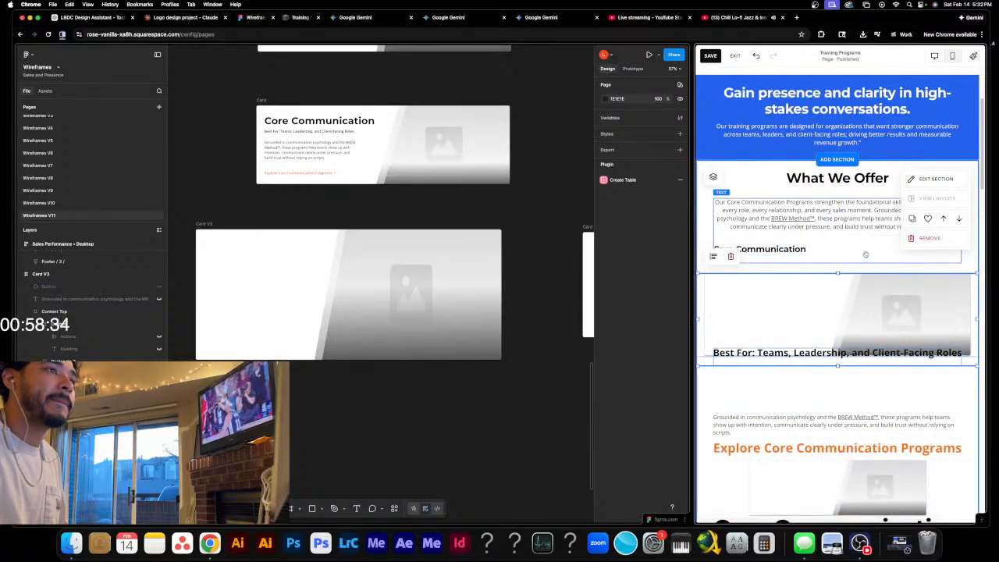
drag(757, 251, 757, 289)
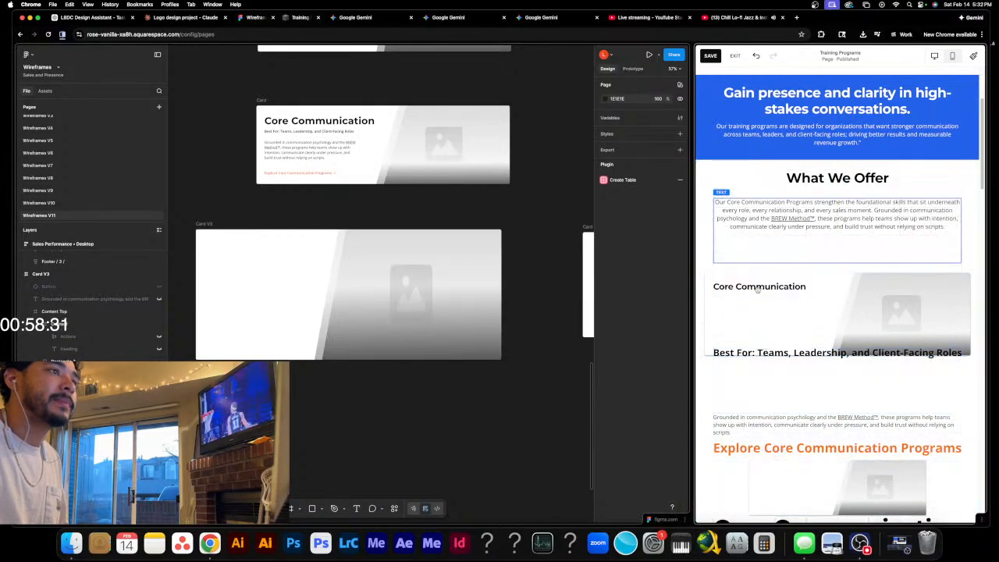
- Shrink the first card's "Best For" subtitle to the heading's width and place it directly beneath the heading
double_click(848, 353)
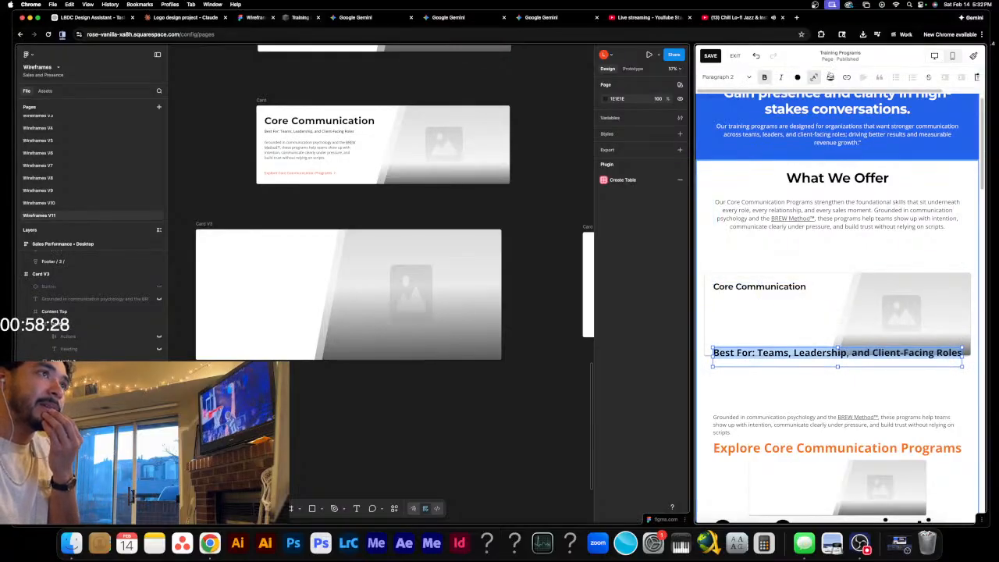
drag(963, 366, 794, 300)
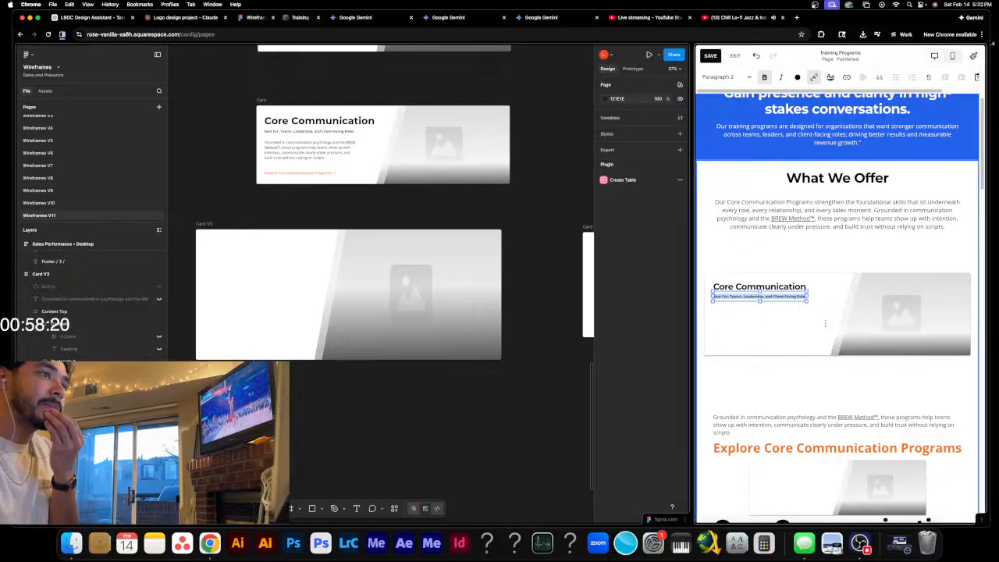
click(824, 323)
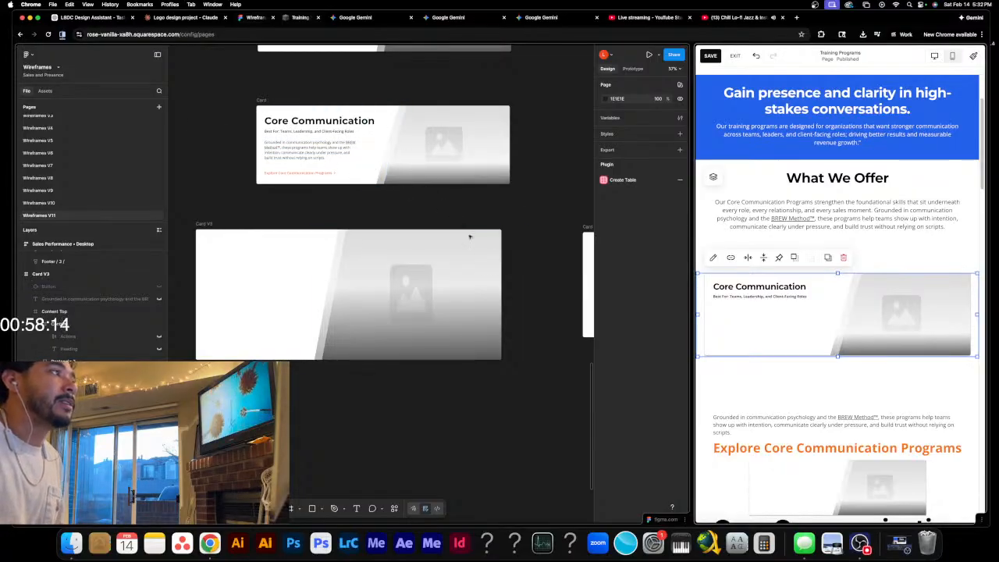
- Move the first card's description directly beneath its "Best For" subtitle and narrow it to fit the image's white area
drag(833, 425, 832, 322)
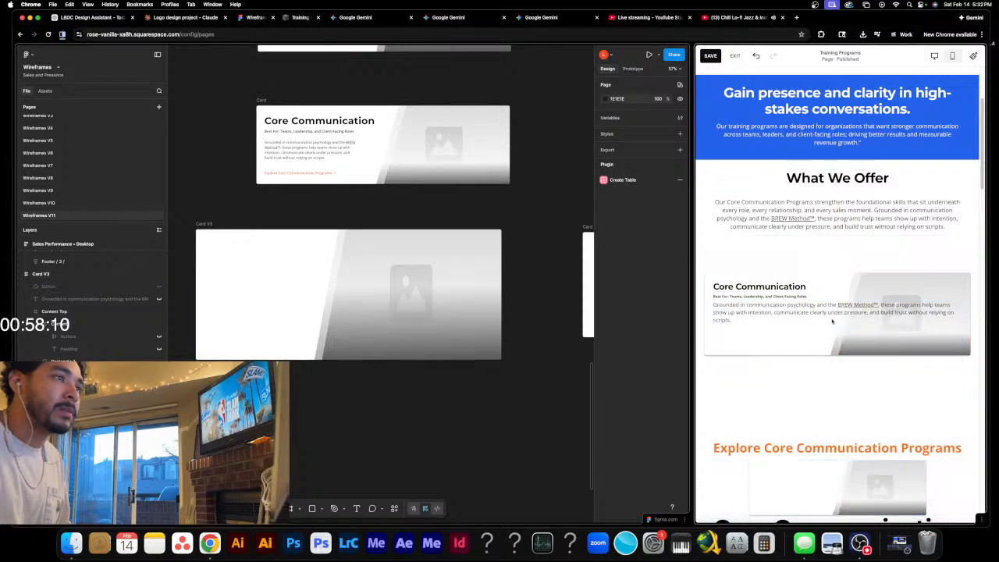
click(805, 313)
triple_click(805, 312)
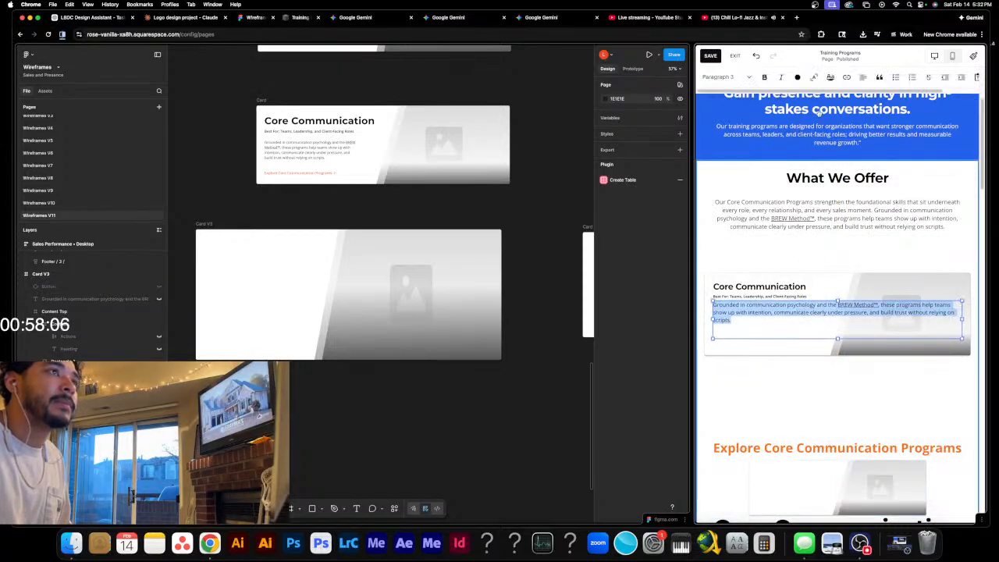
click(814, 77)
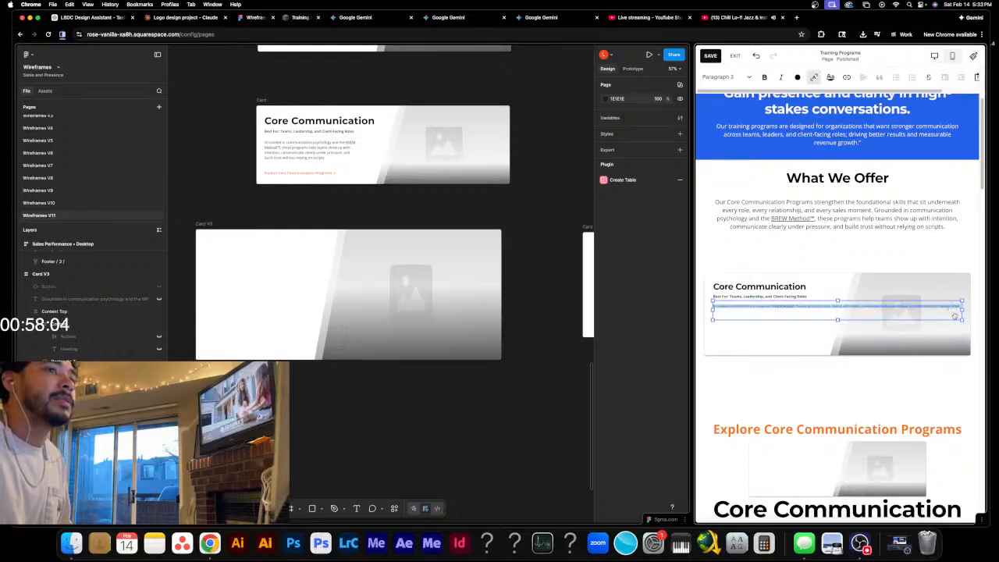
drag(954, 316, 818, 339)
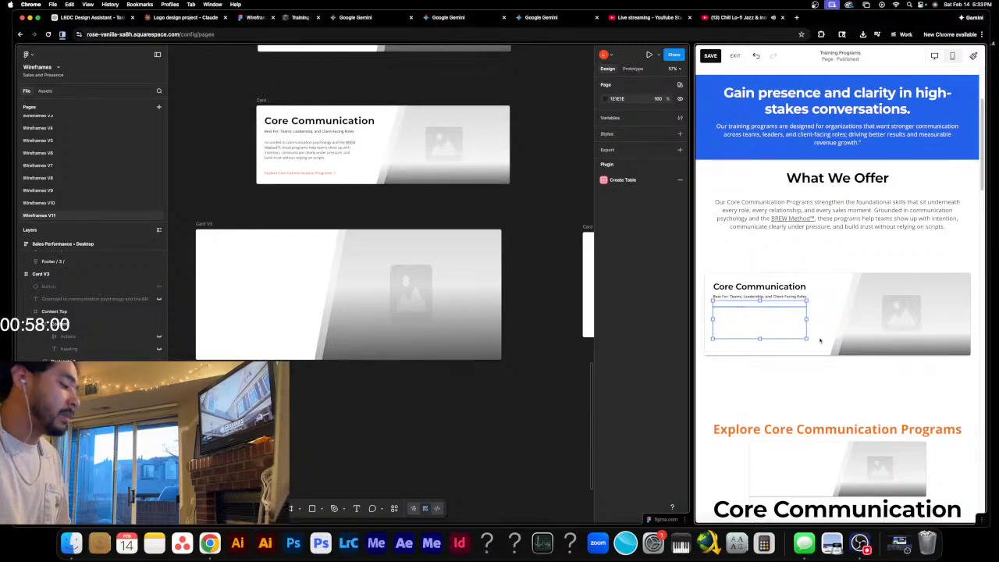
key(super+z)
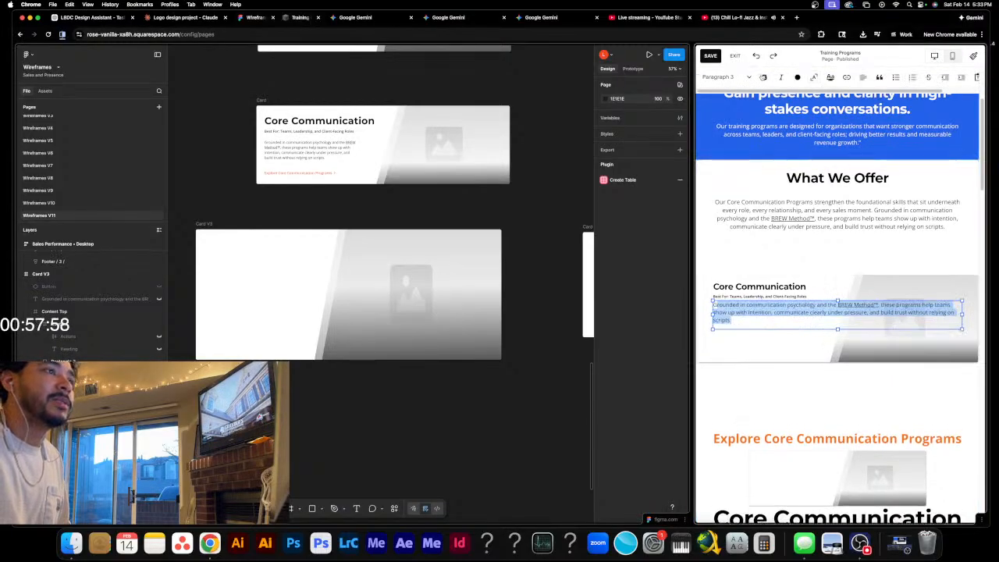
drag(961, 329, 828, 331)
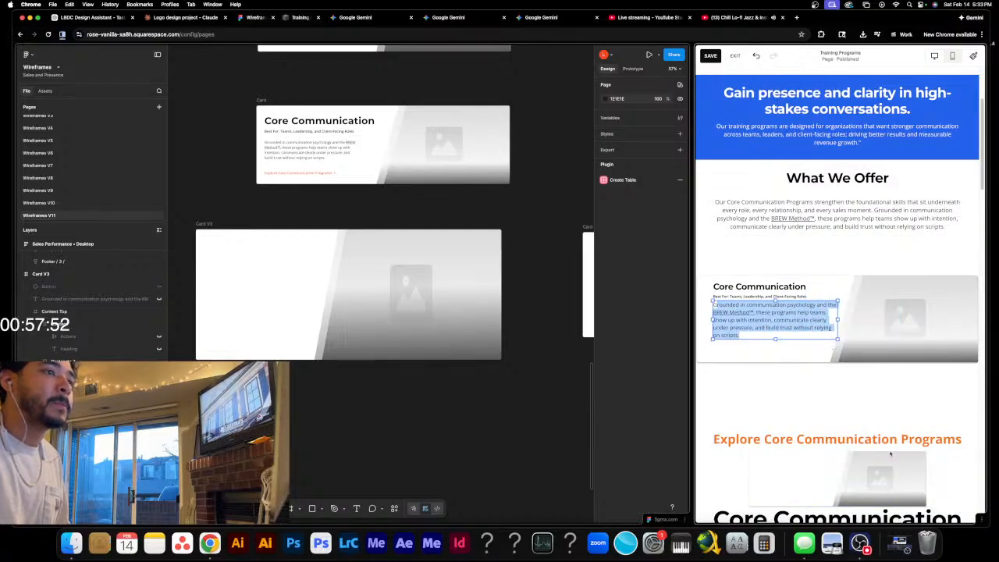
- Move the first card's "Explore Core Communication Programs" link beneath the description and shrink it to the heading's width and a single row
click(861, 441)
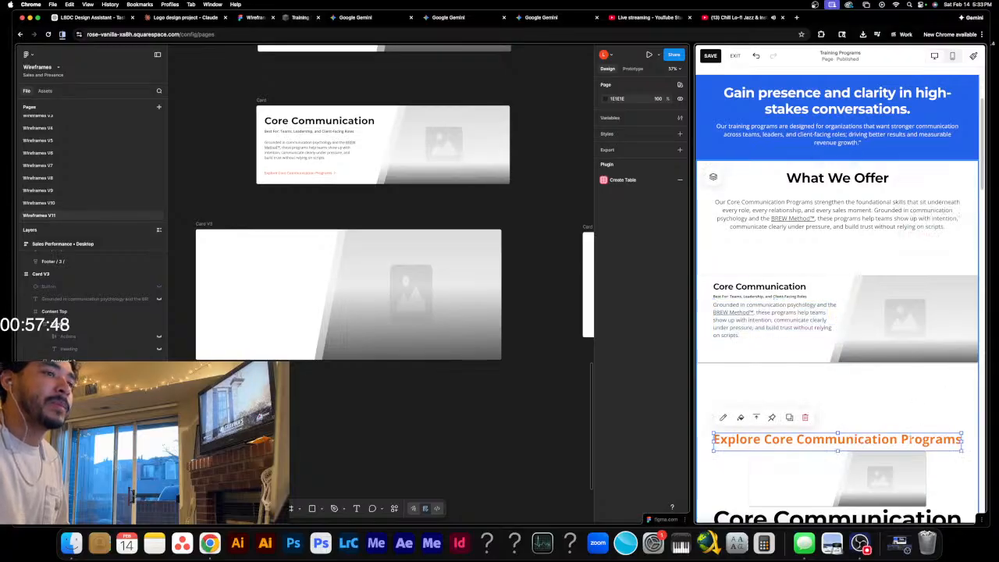
drag(919, 441, 807, 355)
click(937, 347)
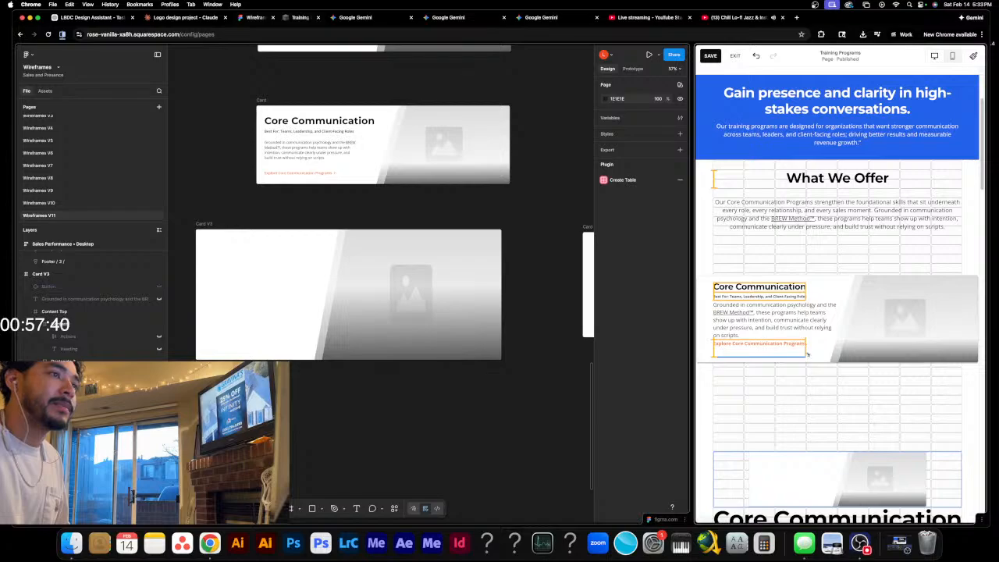
drag(808, 354, 767, 346)
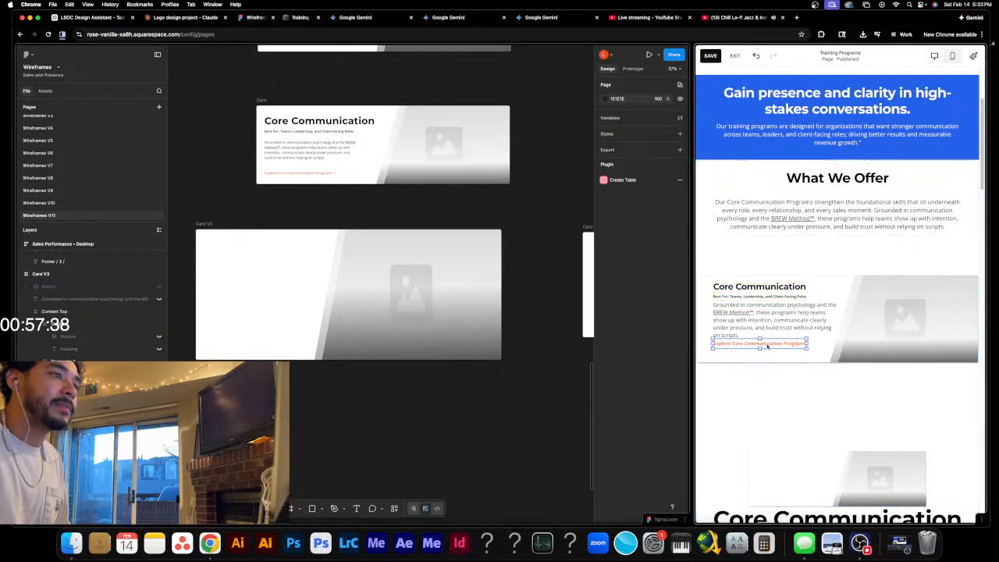
click(774, 349)
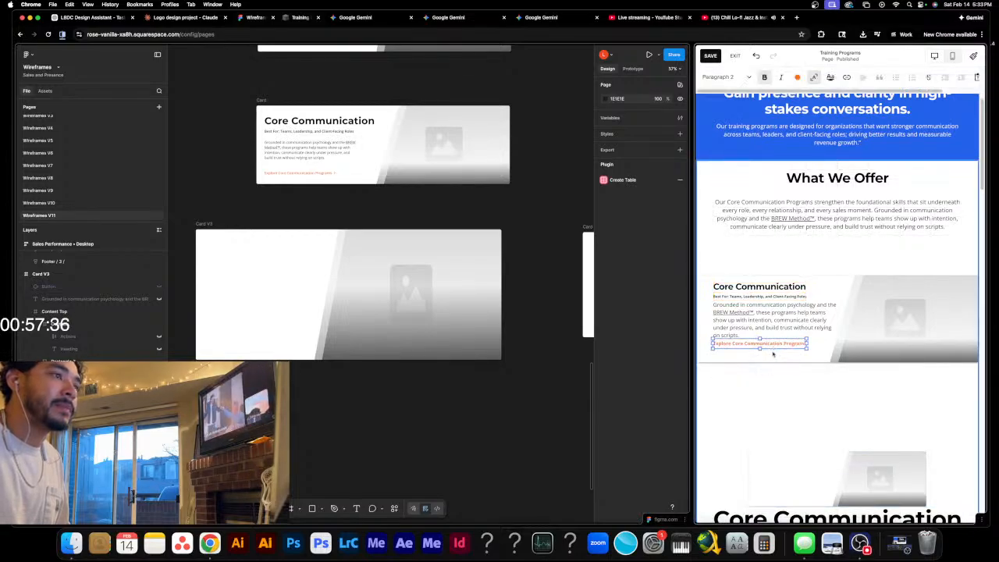
click(774, 355)
click(789, 388)
- Move the first card's heading, subtitle, description and link down together by one grid row over the image
click(774, 344)
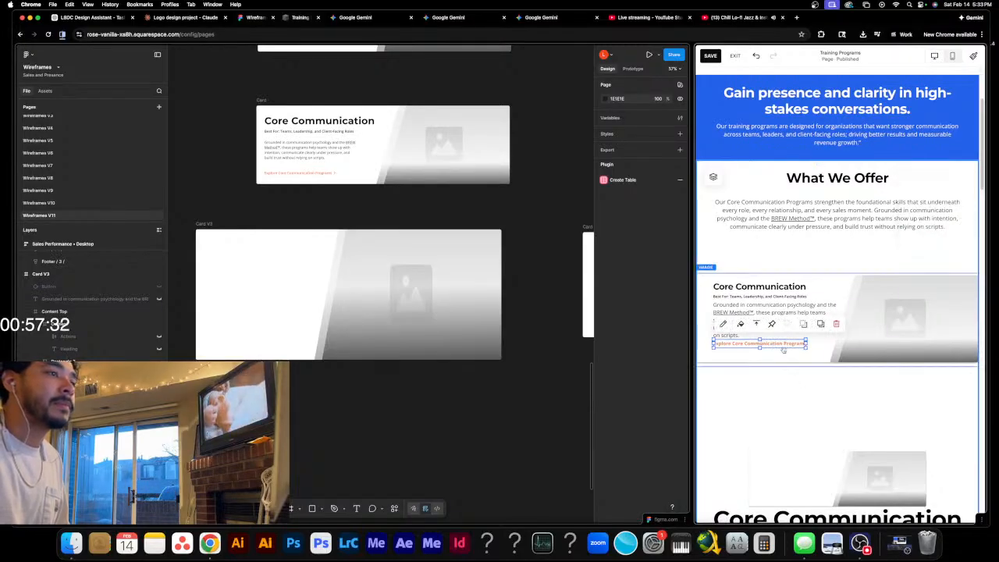
click(783, 349)
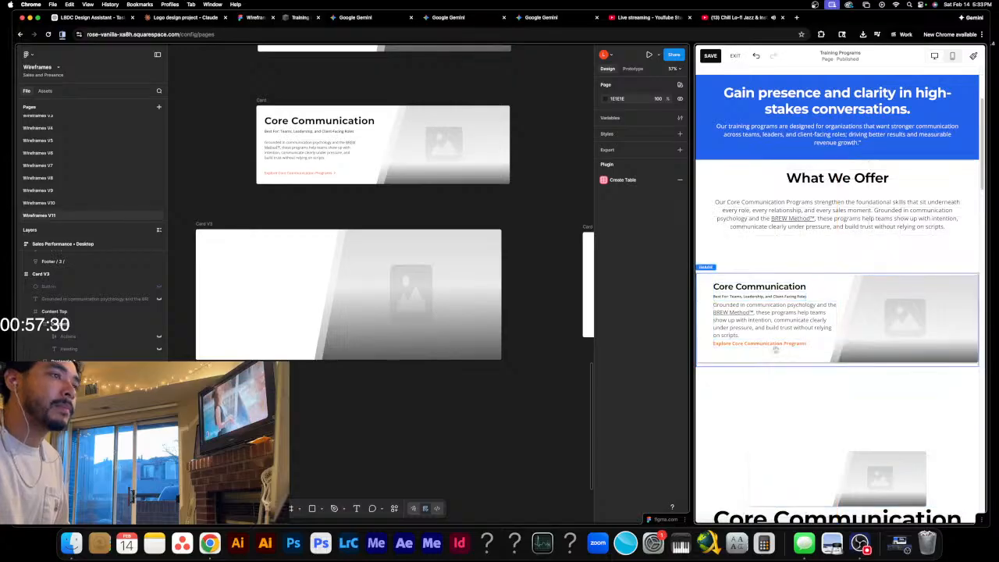
click(772, 345)
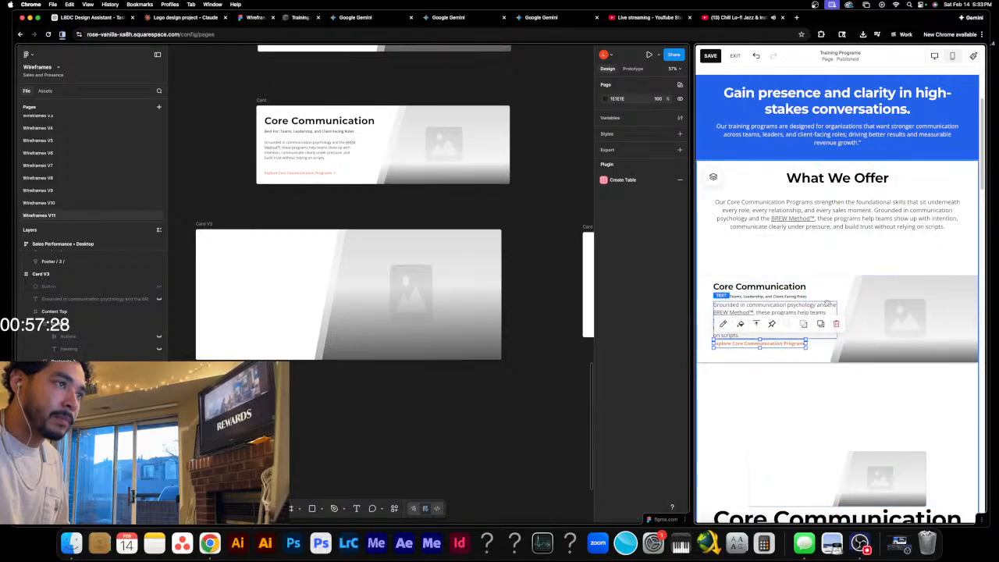
click(804, 303)
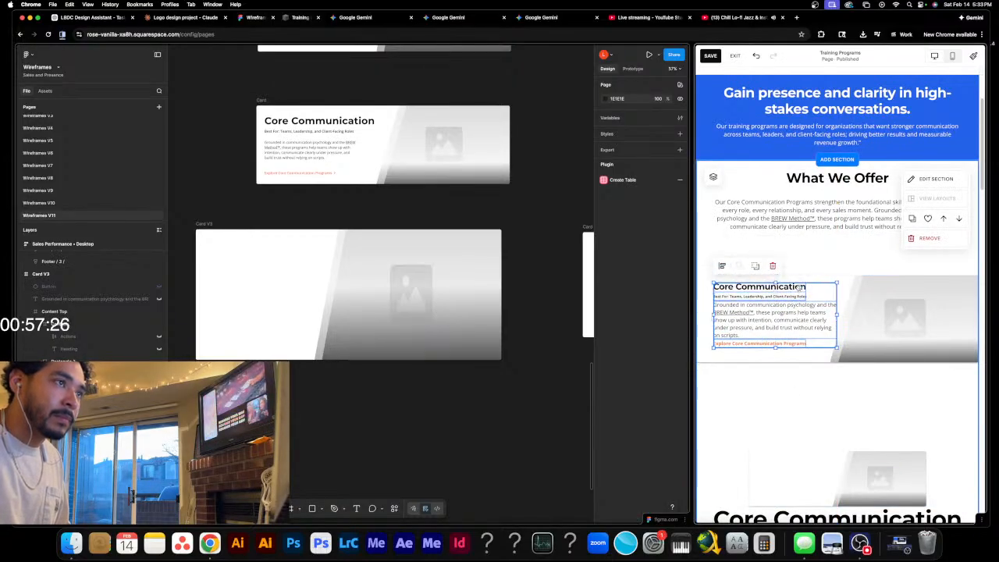
drag(797, 287, 797, 293)
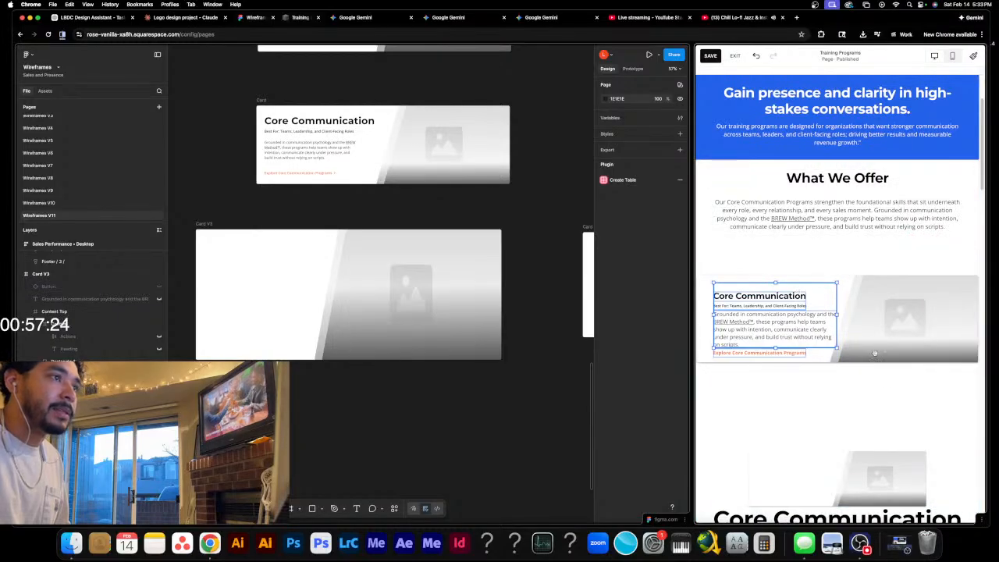
click(860, 406)
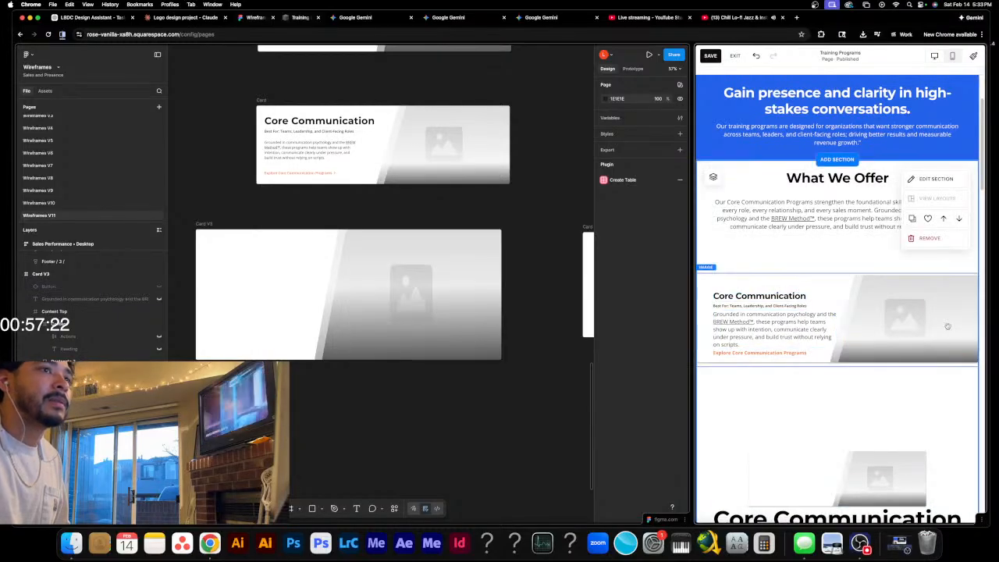
- Try to narrow the first card's description block slightly
click(829, 329)
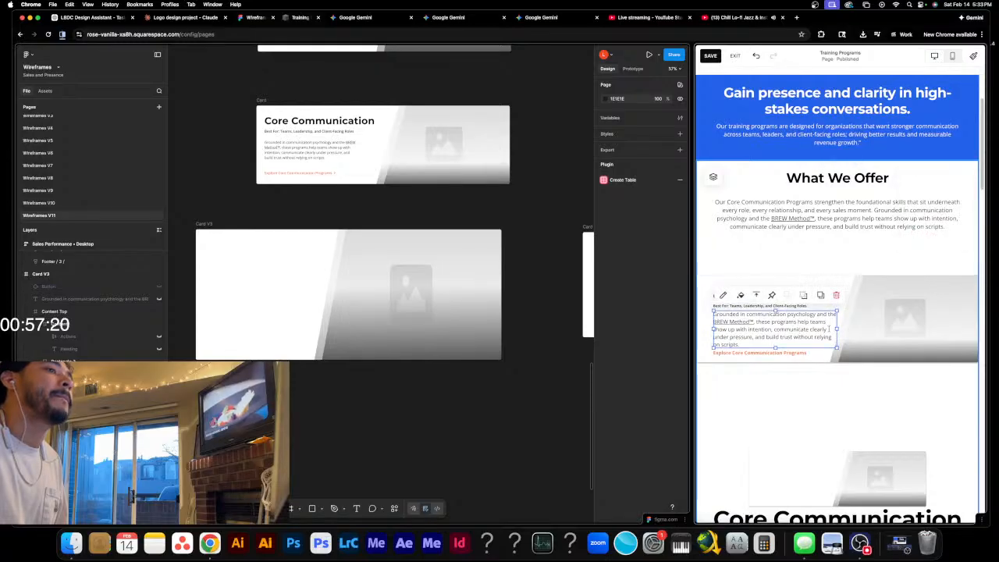
drag(833, 330, 851, 386)
drag(836, 331, 821, 332)
click(852, 385)
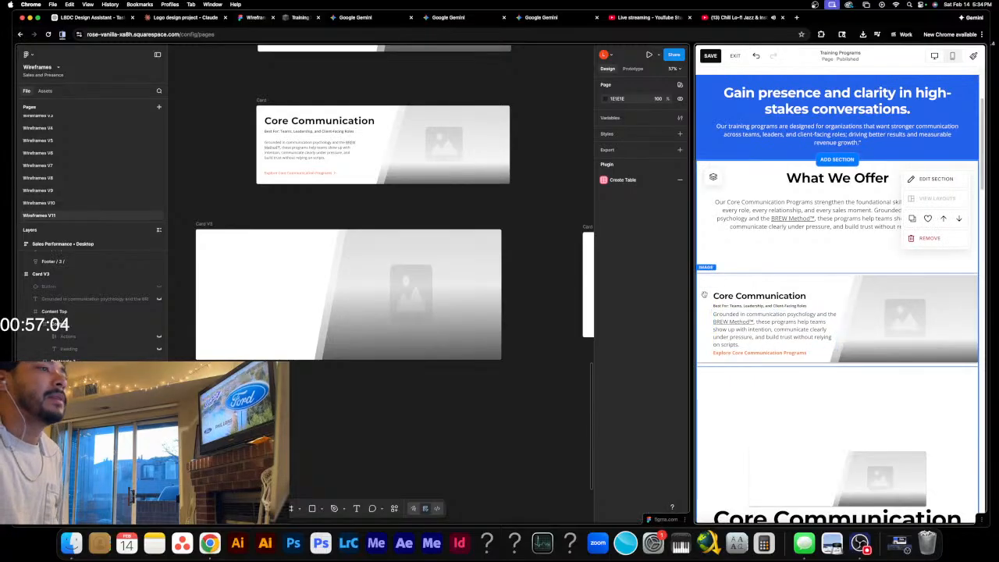
- Narrow the page preview pane to check the first card's layout at a smaller width
drag(692, 295, 787, 293)
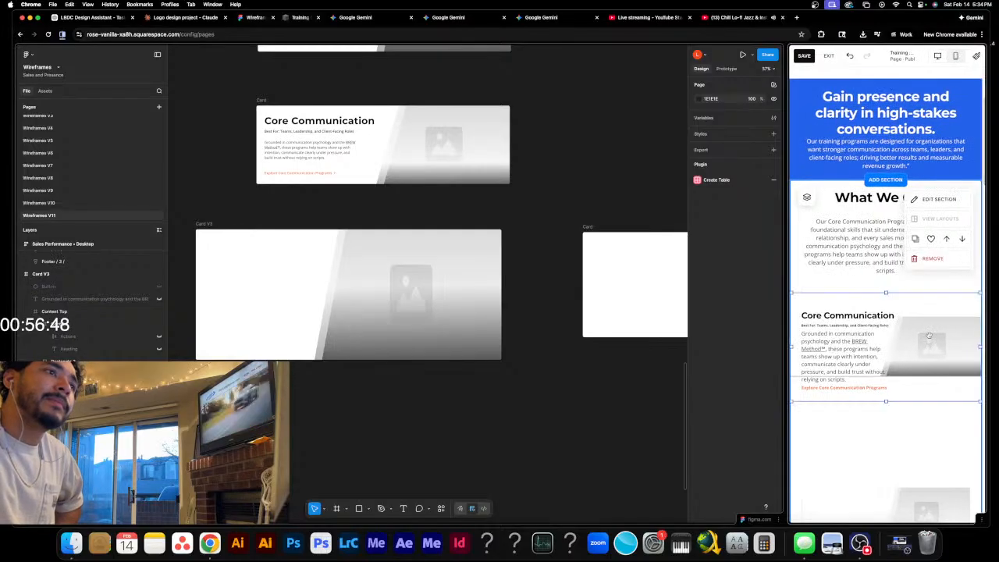
click(912, 358)
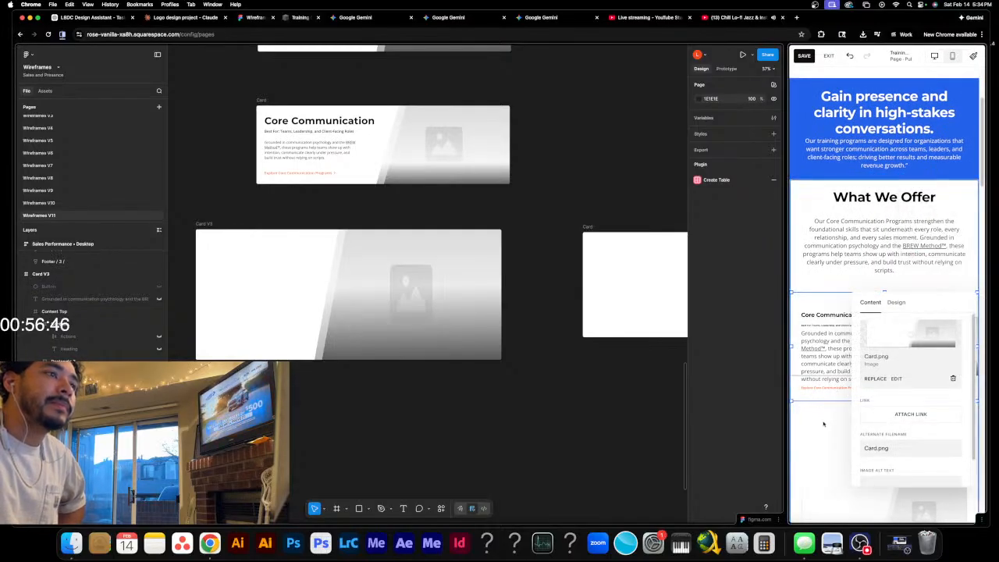
- Try scaling the first card's description text to its block, using the Paragraph 1 and Paragraph 2 styles
click(837, 356)
triple_click(837, 356)
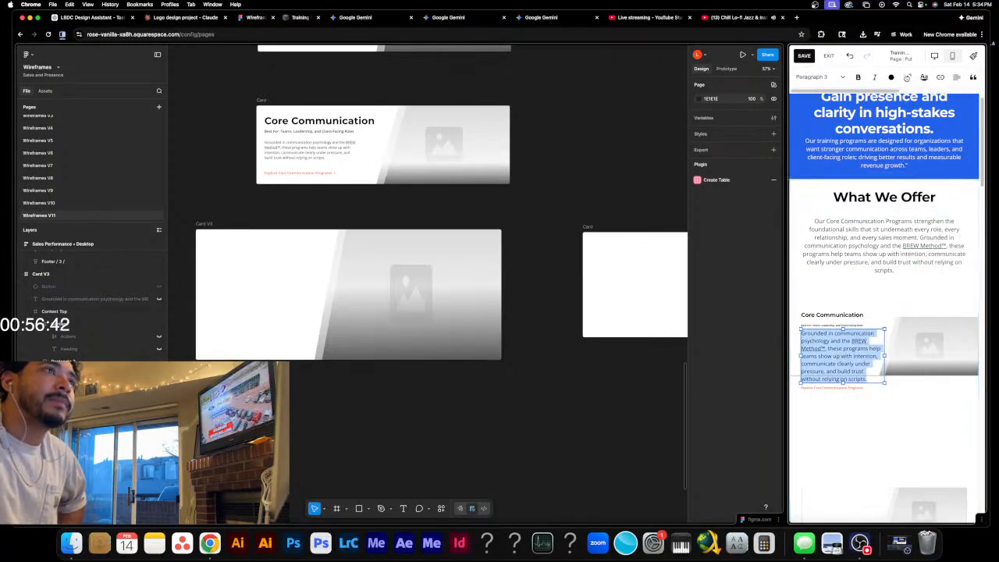
key(BackSpace)
click(841, 78)
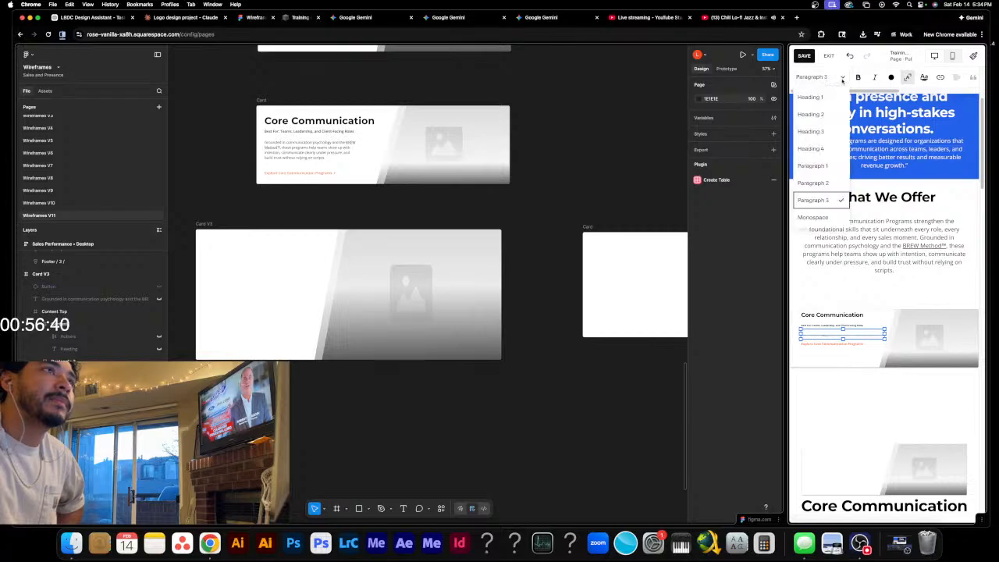
click(824, 168)
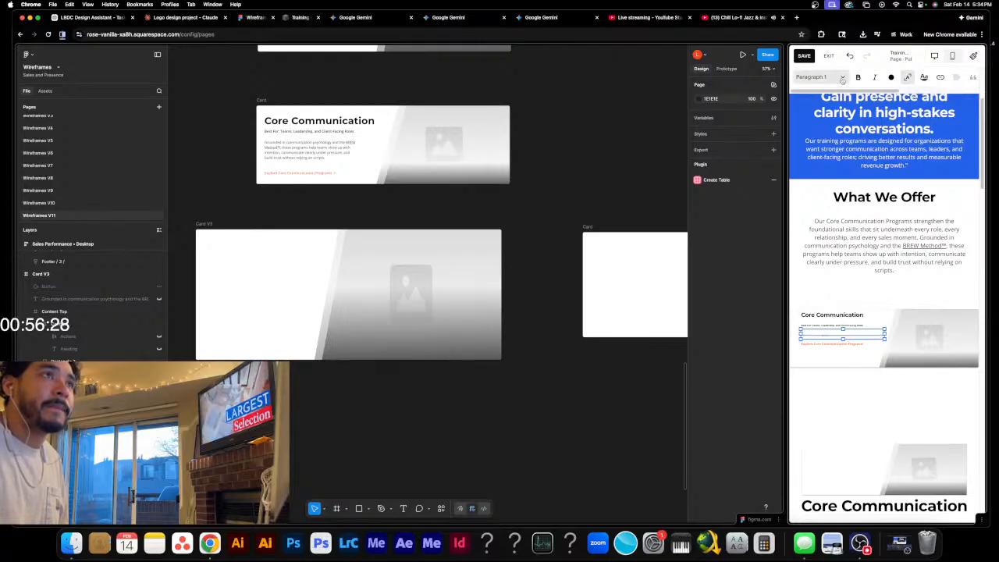
click(842, 78)
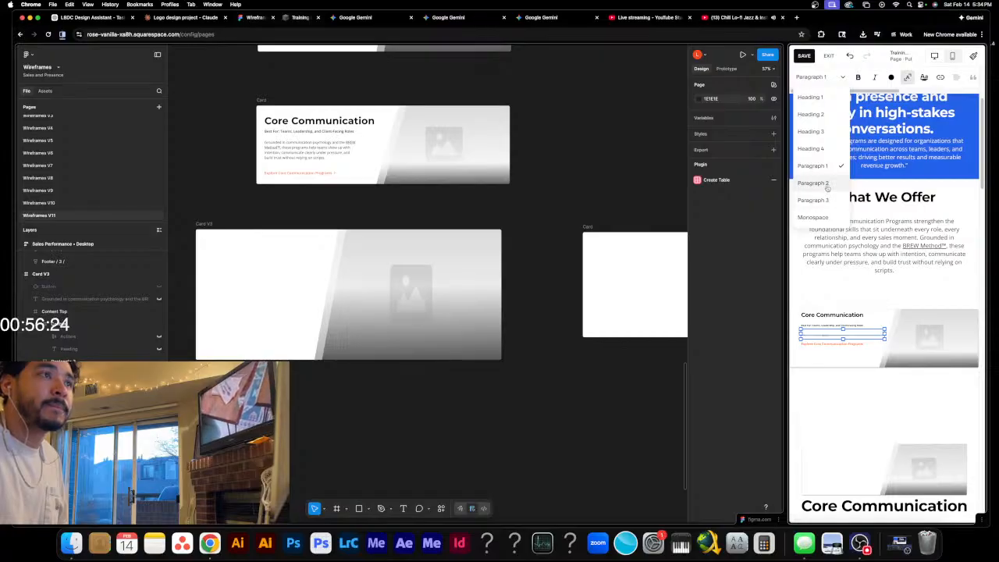
click(827, 184)
click(834, 77)
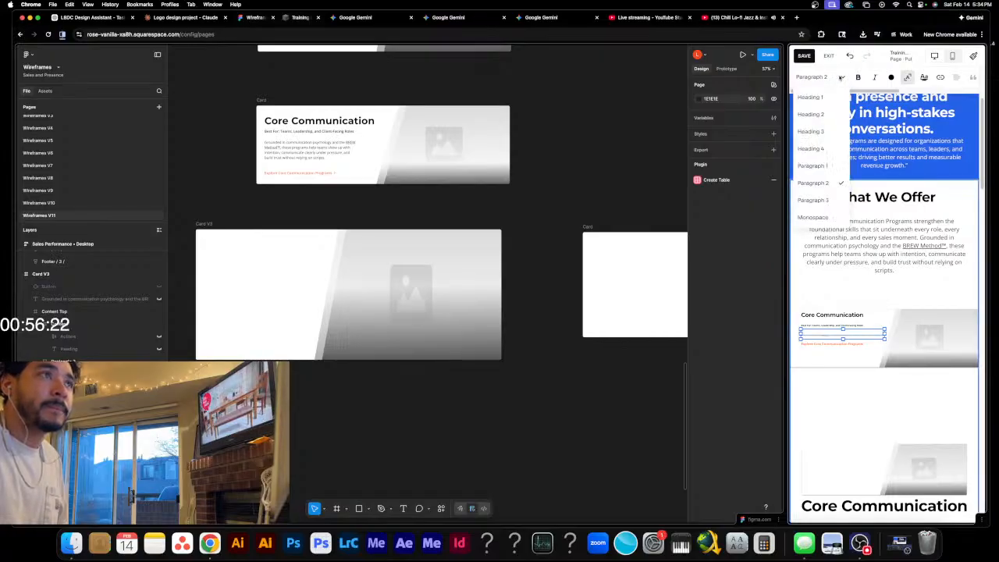
click(838, 139)
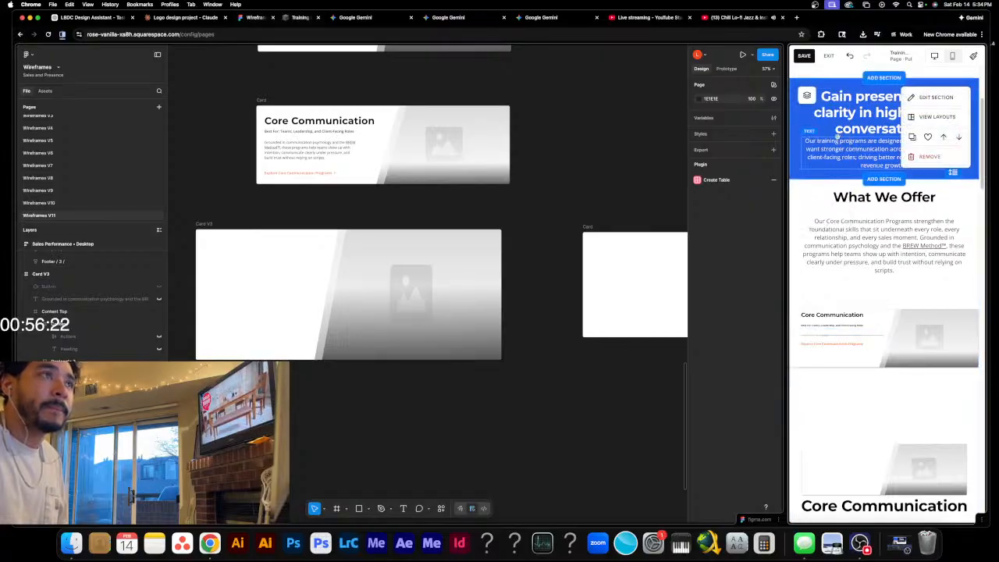
- Try the unscaled Paragraph 1 and Paragraph 3 styles on the first card's description
click(841, 336)
click(860, 338)
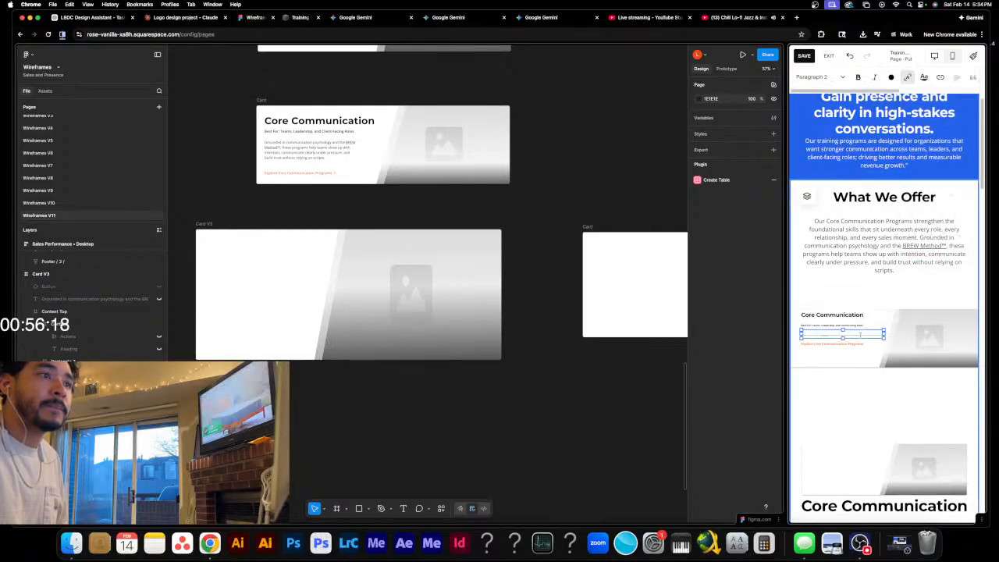
click(840, 76)
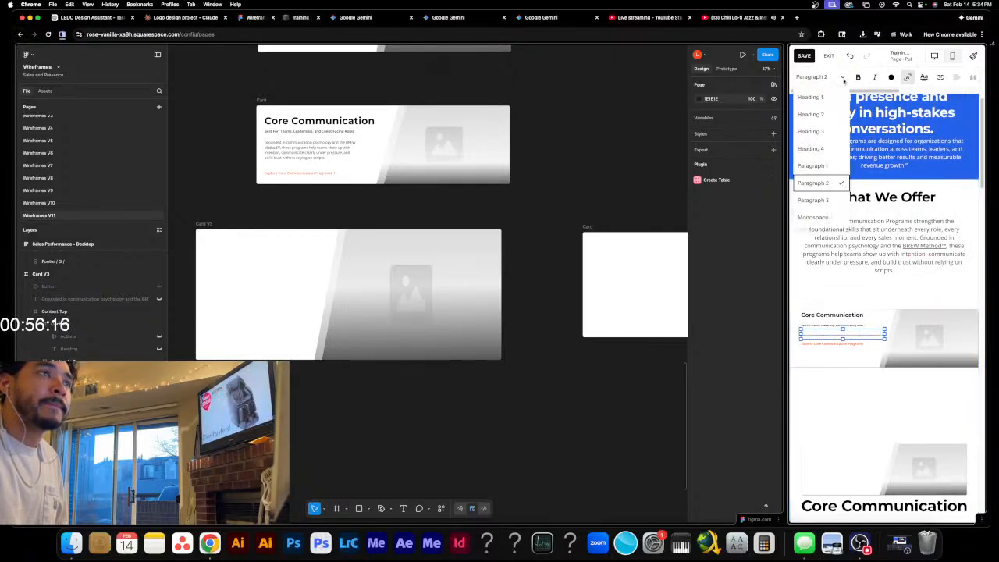
click(829, 167)
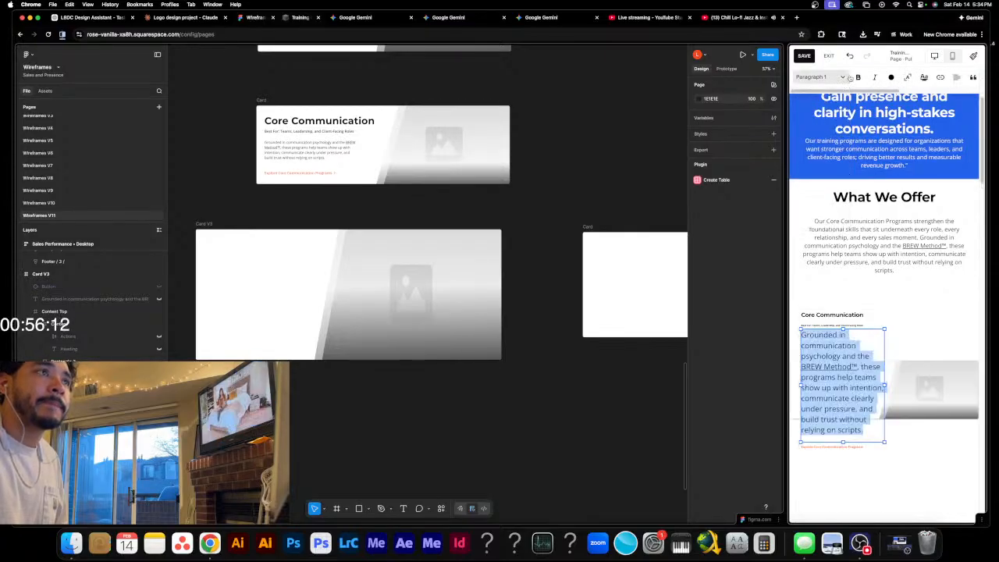
click(841, 76)
click(828, 201)
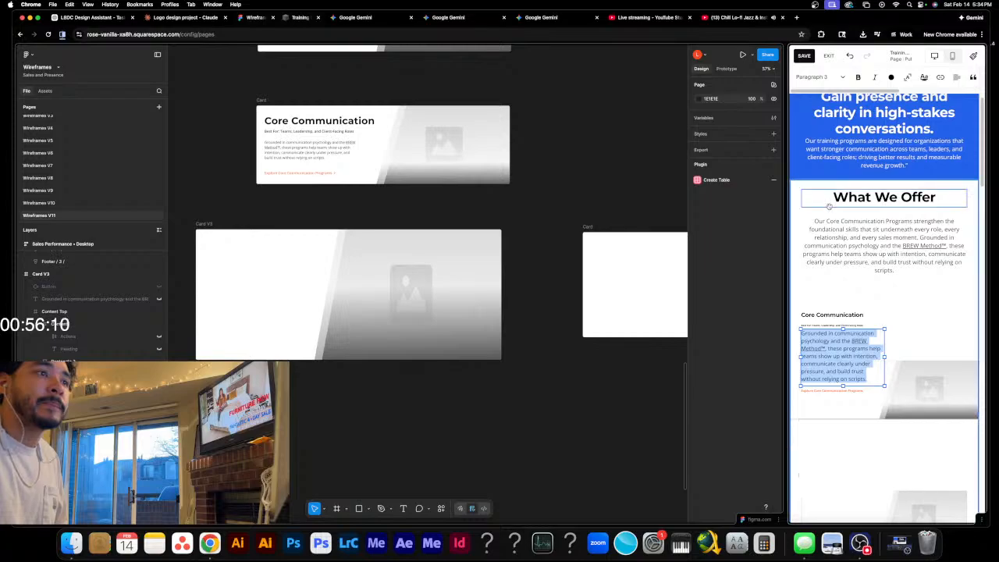
- Undo the scaling and paragraph style changes to the first card's description
click(850, 56)
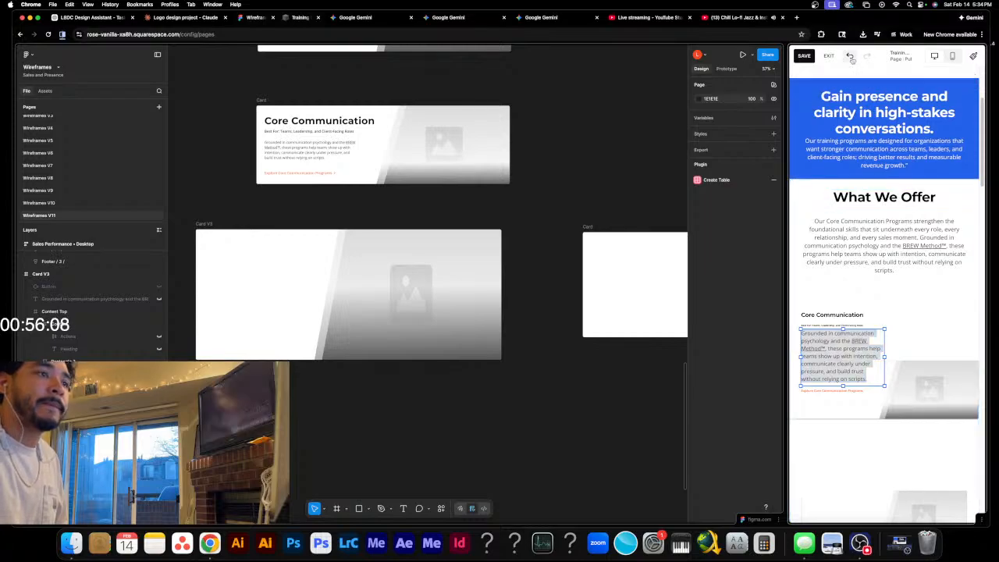
click(849, 56)
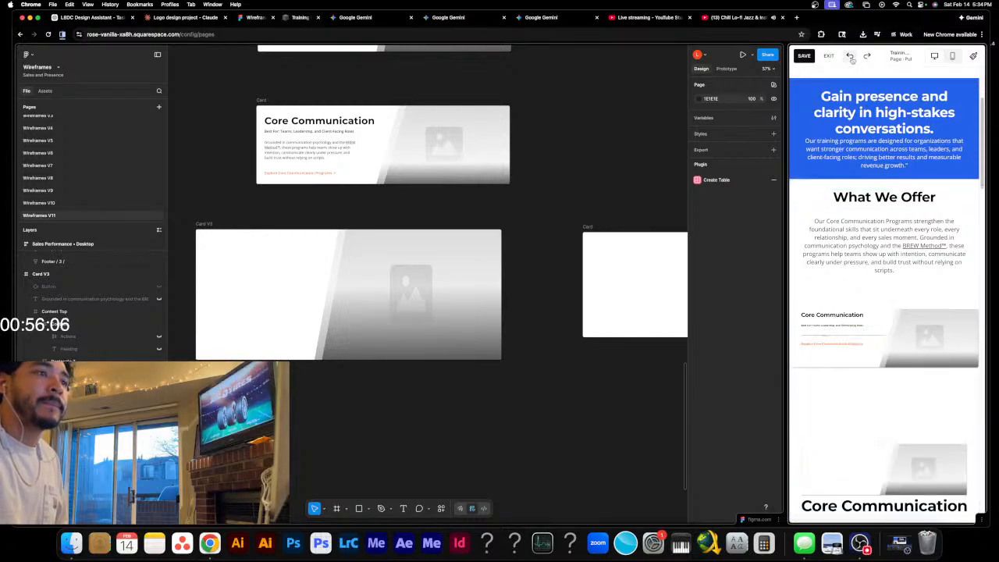
click(850, 56)
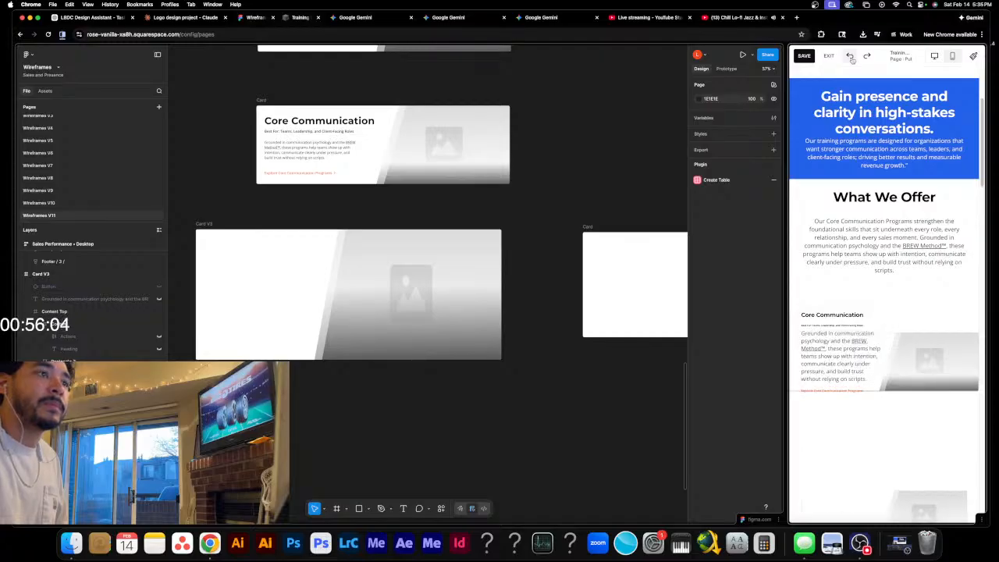
click(851, 57)
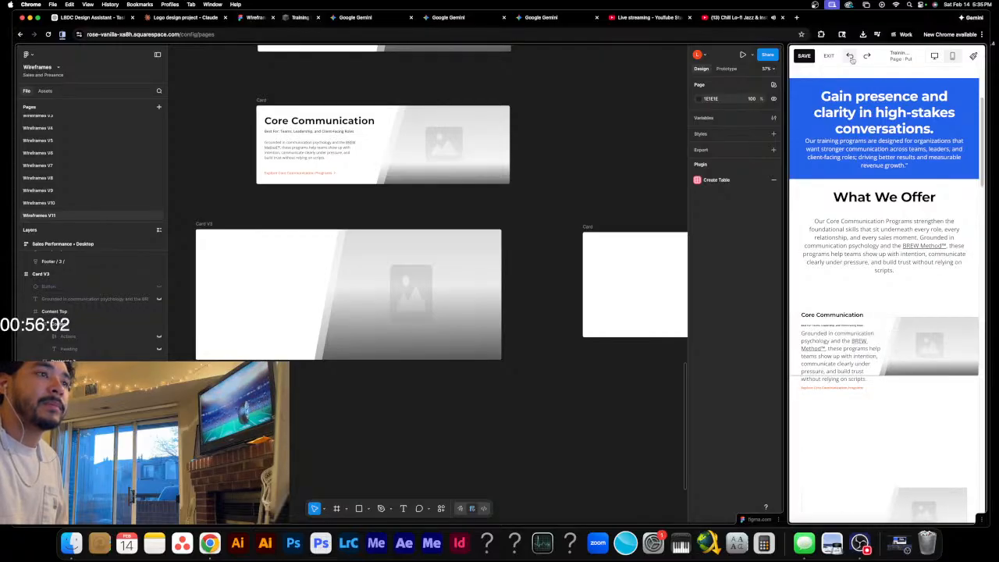
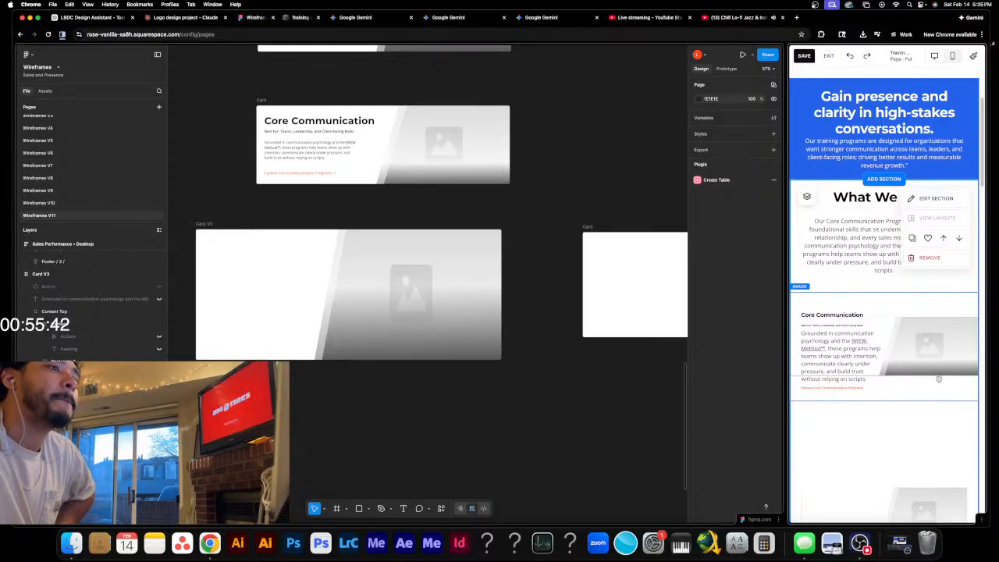
- Extend the first card's image block downward in the mobile layout
click(866, 310)
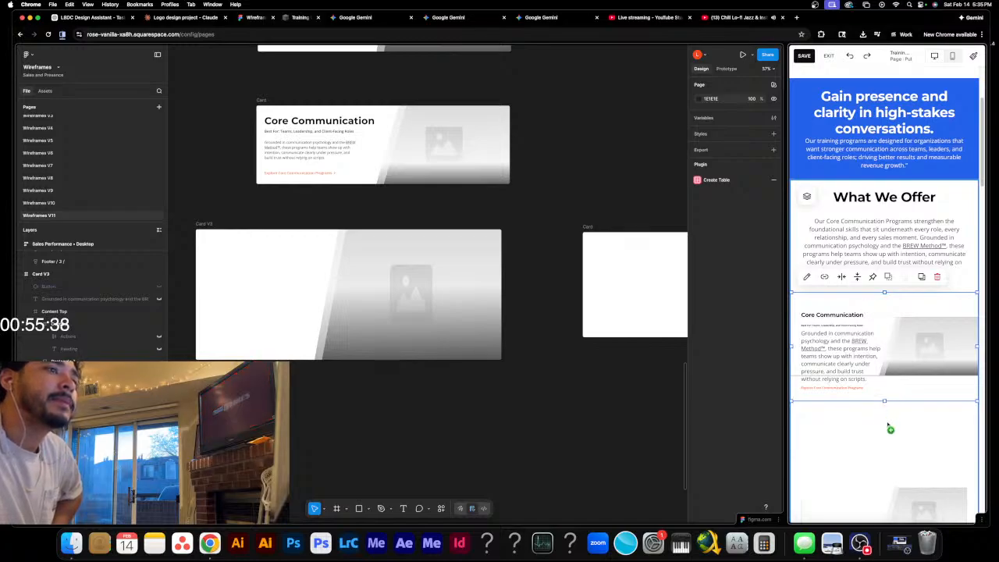
drag(884, 401, 885, 397)
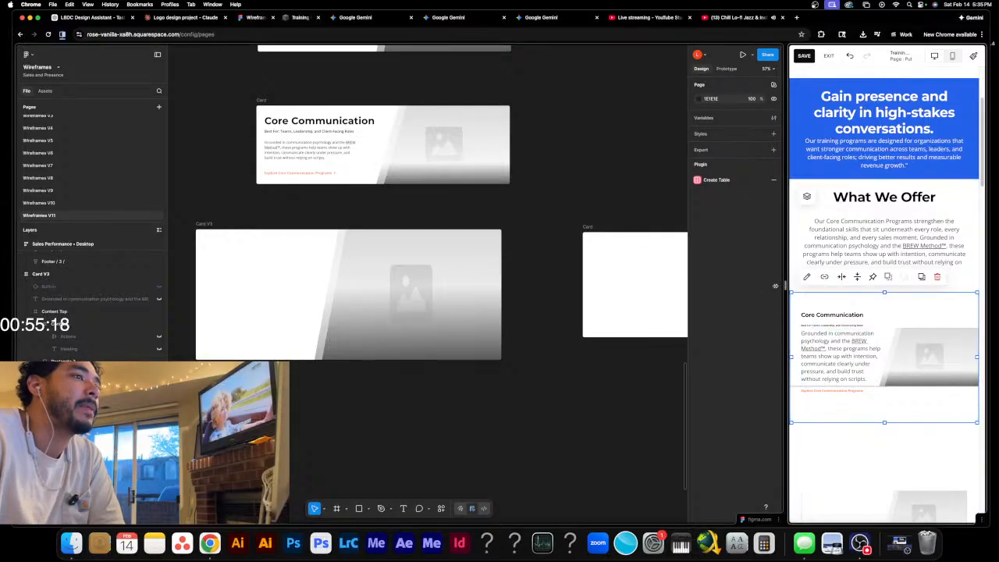
- Widen the page preview pane to check the Core Communication card's layout at a larger width
drag(775, 286, 384, 278)
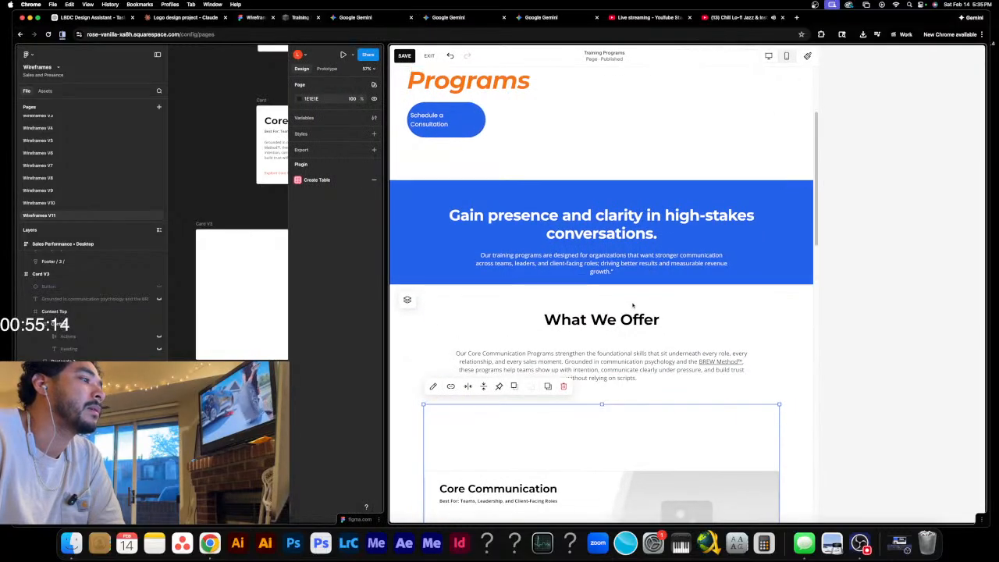
scroll(714, 313, down, 4)
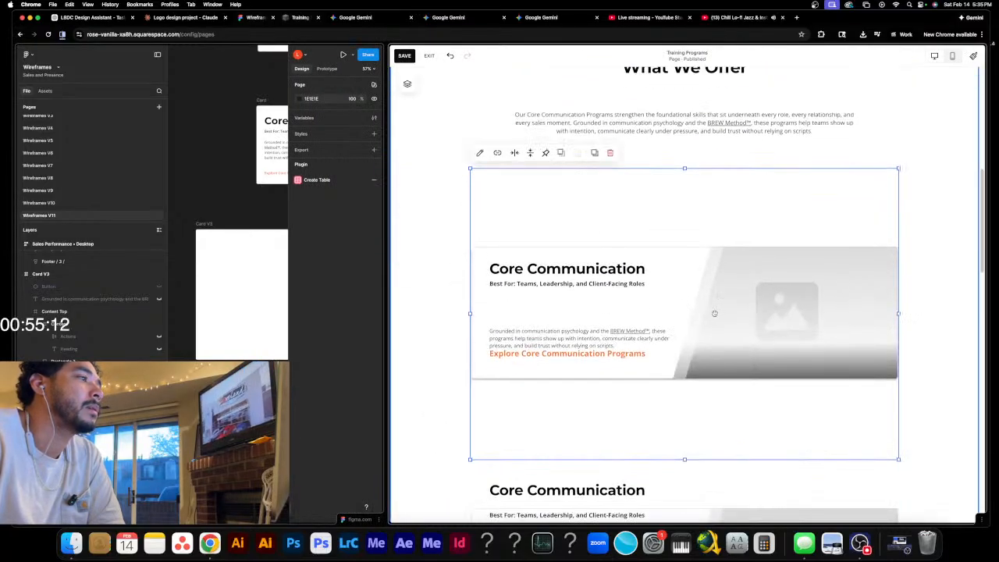
scroll(636, 330, down, 2)
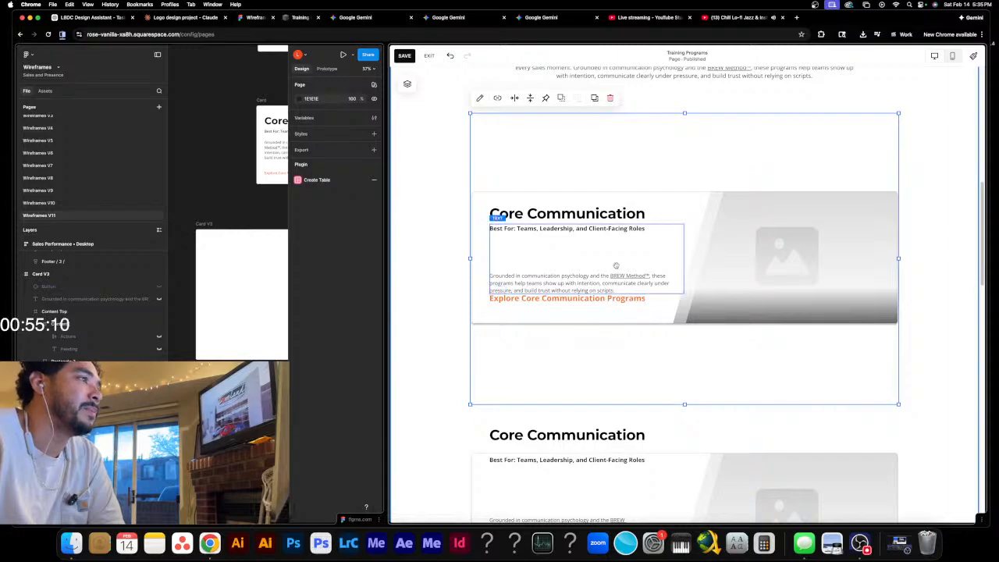
scroll(641, 275, up, 3)
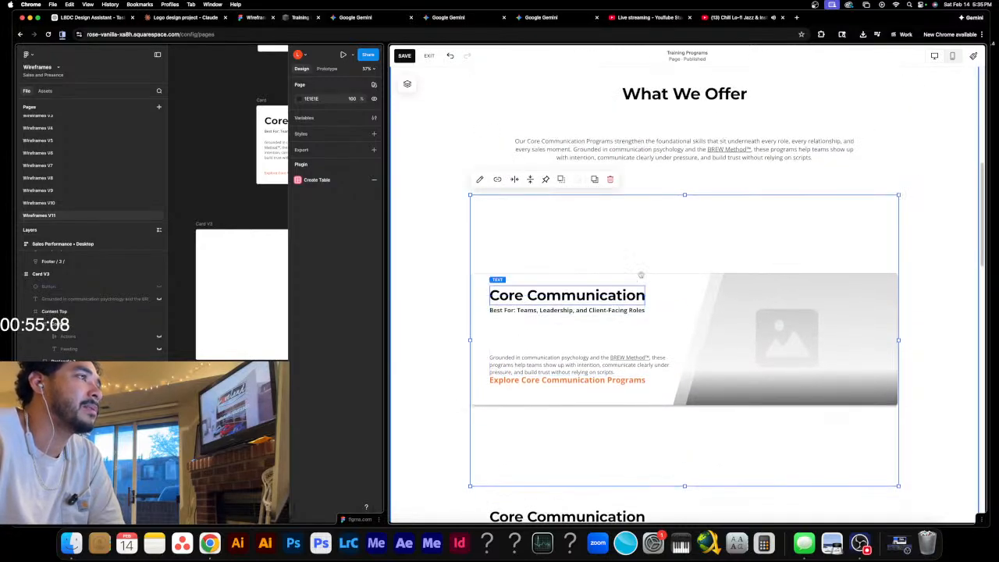
scroll(662, 221, up, 4)
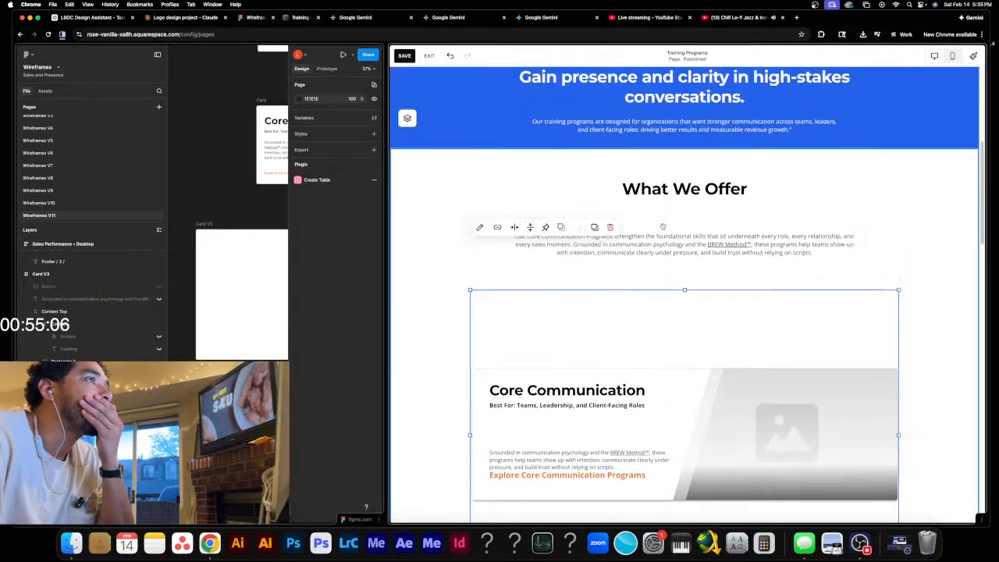
- Add a blank section between the blue banner and the What We Offer section
click(687, 159)
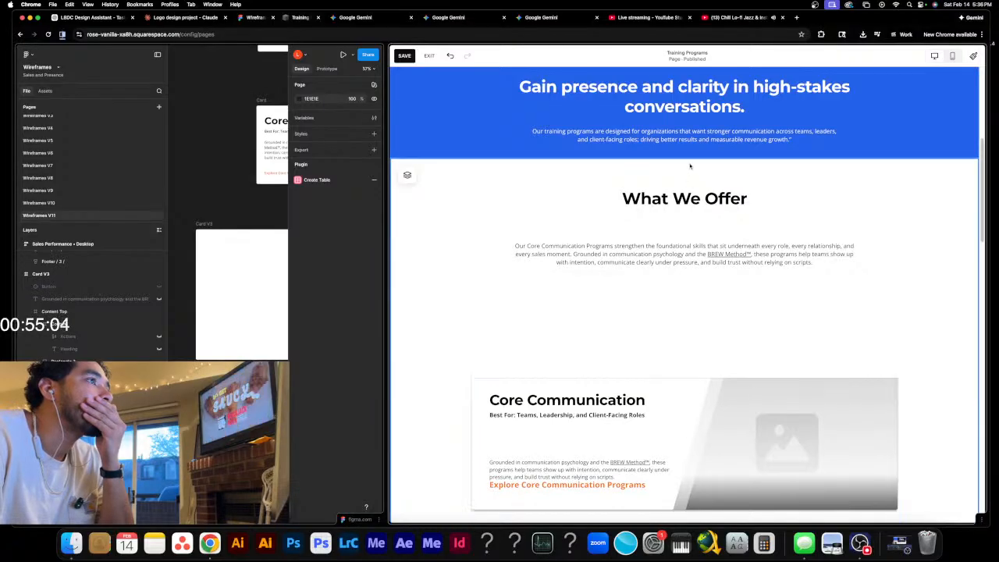
click(685, 159)
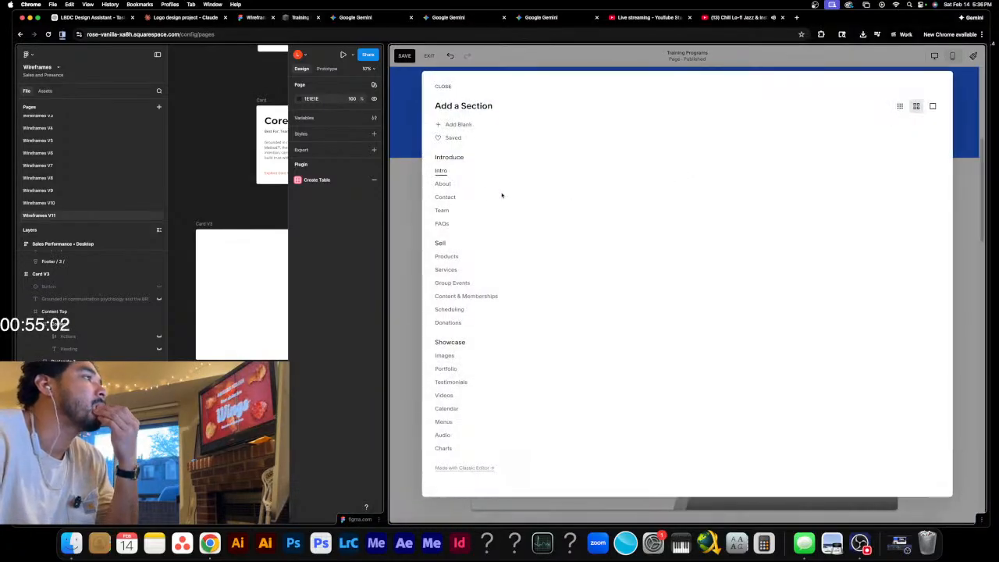
click(458, 127)
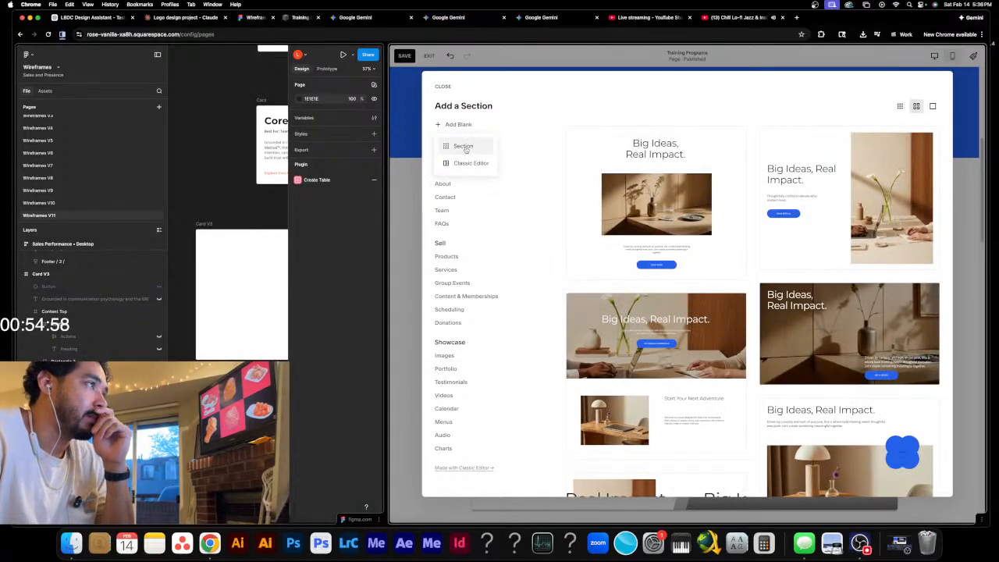
click(463, 147)
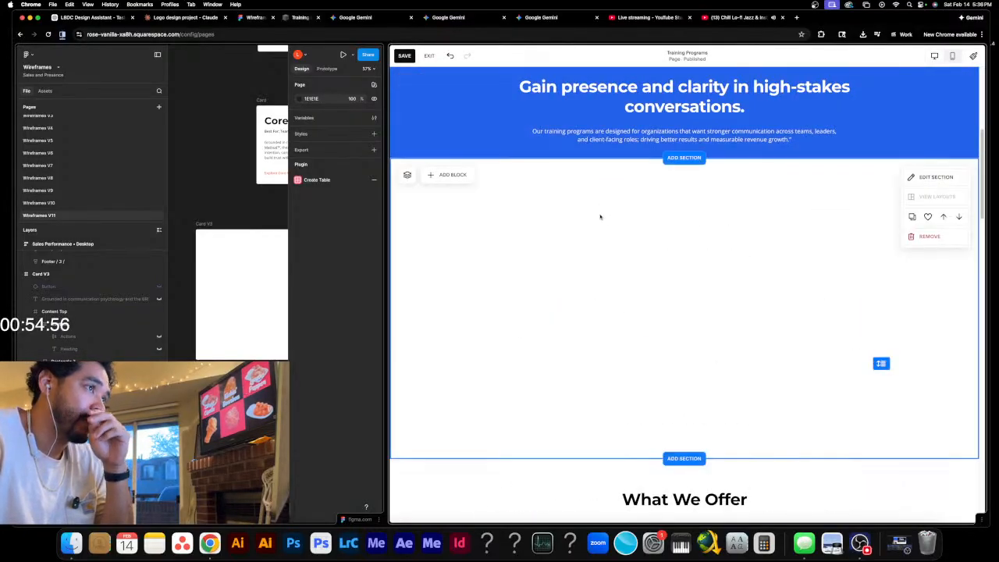
- Add a shape block to the blank section and widen it across most of the section
click(453, 175)
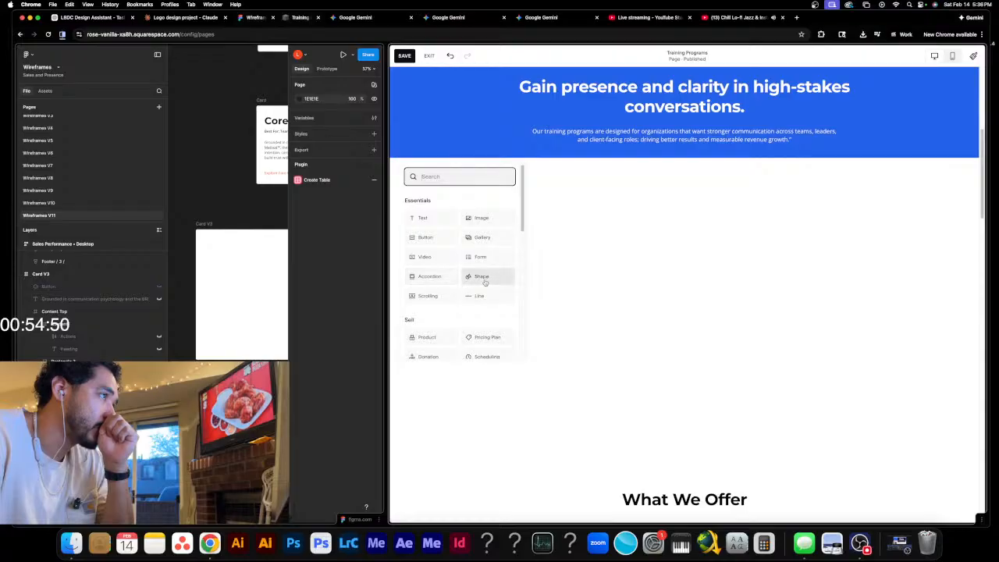
click(483, 277)
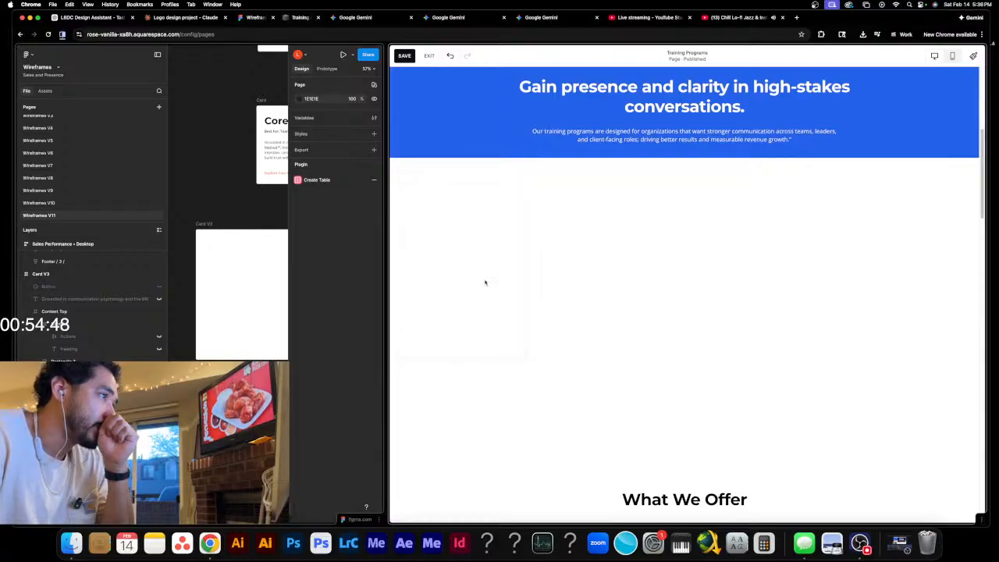
drag(562, 293, 921, 294)
- Make the new shape taller and compare its proportions with the Core Communication card below
scroll(743, 333, down, 2)
scroll(744, 333, down, 3)
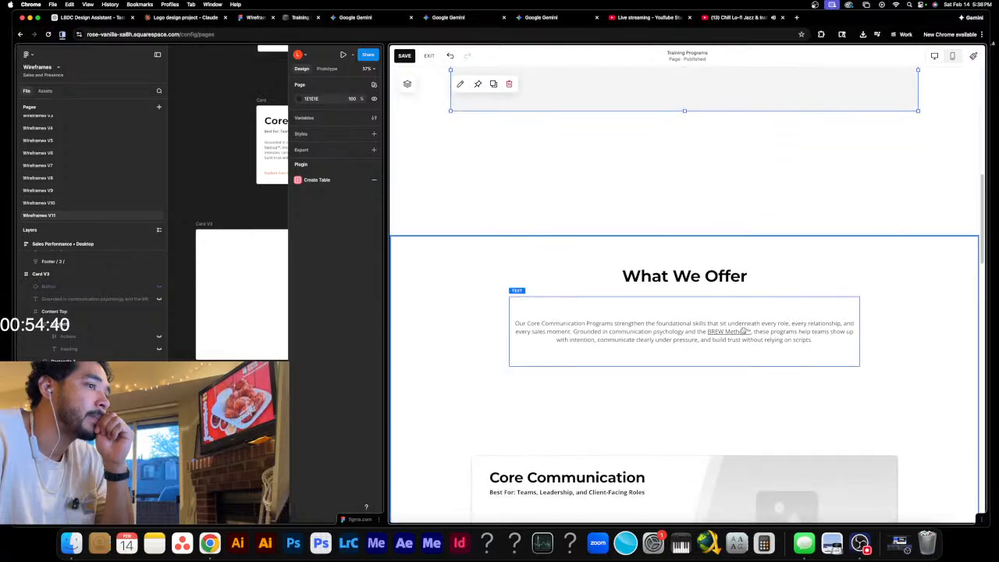
scroll(743, 334, up, 1)
drag(684, 162, 685, 192)
scroll(650, 274, down, 1)
scroll(650, 274, down, 5)
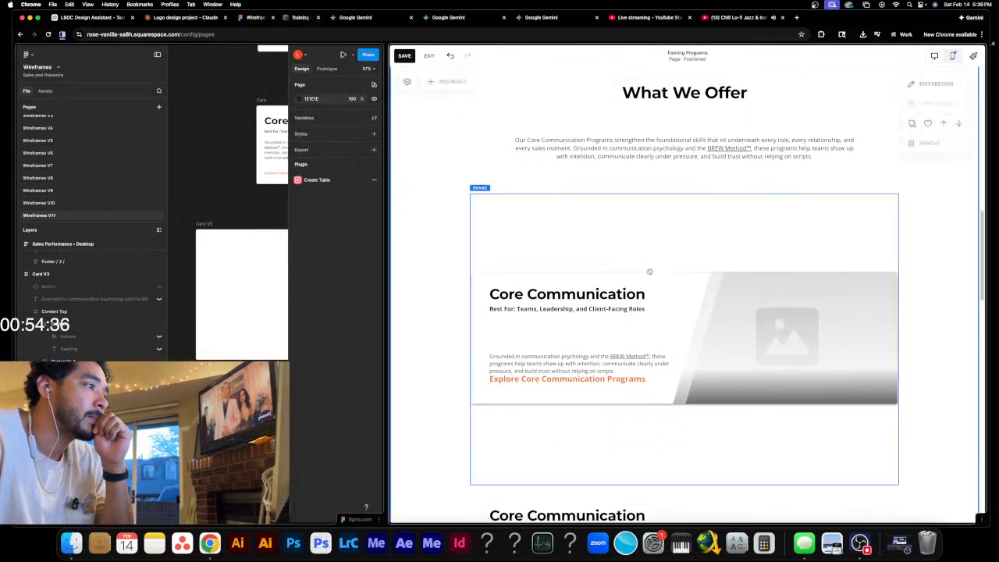
scroll(649, 270, up, 7)
scroll(702, 199, up, 1)
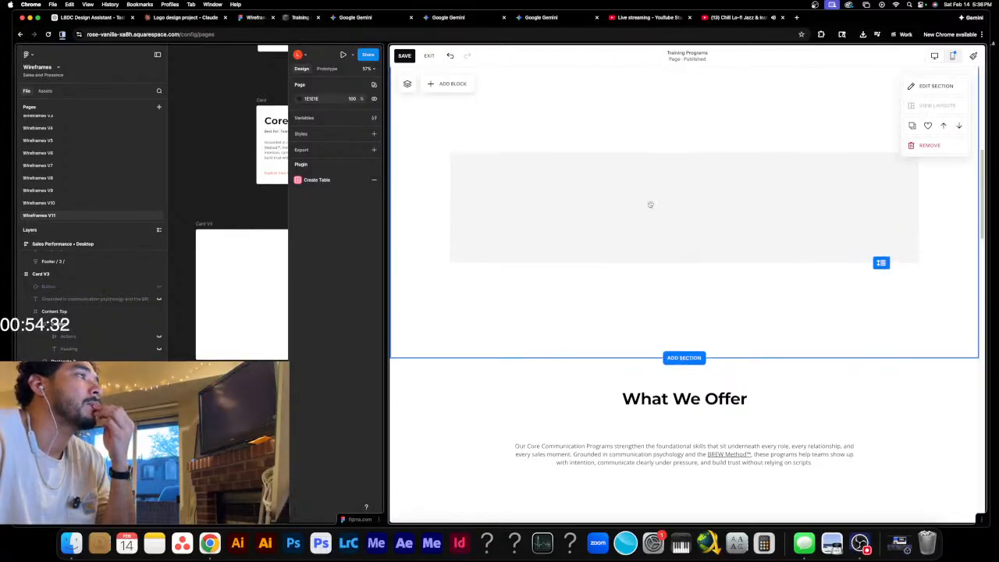
- Set the shape's corner radius to 11 and choose the rectangle shape style
click(650, 204)
double_click(625, 206)
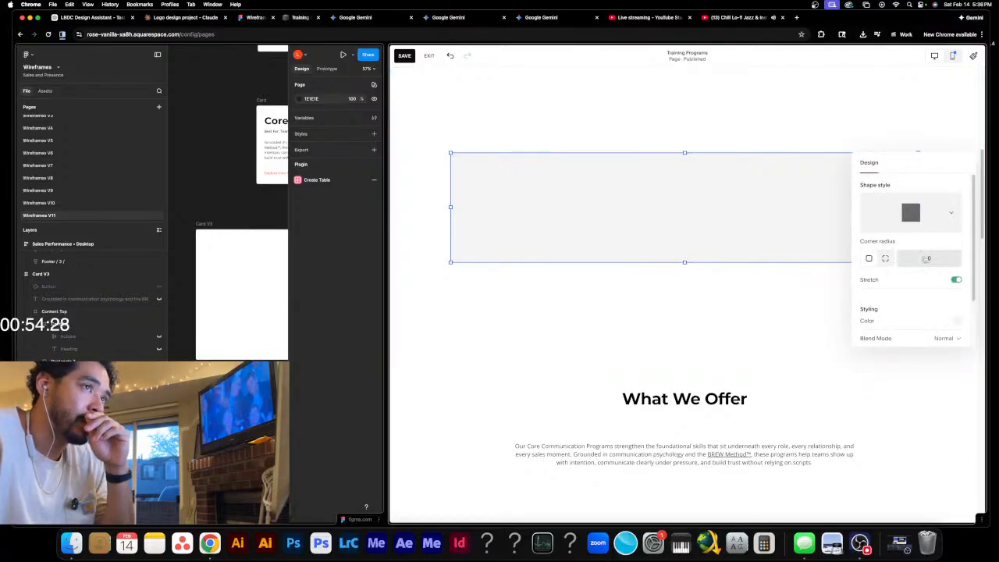
click(928, 258)
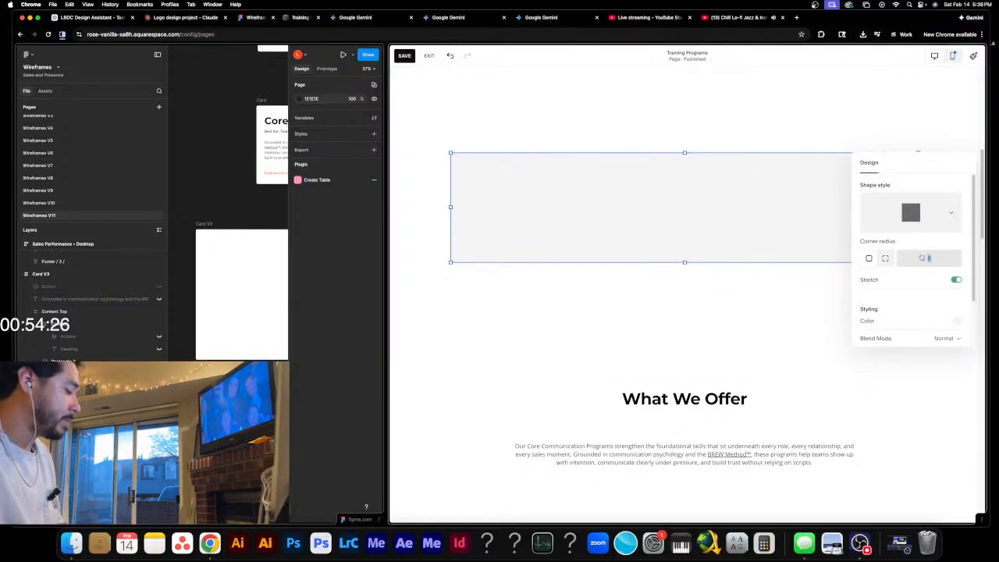
key(Return)
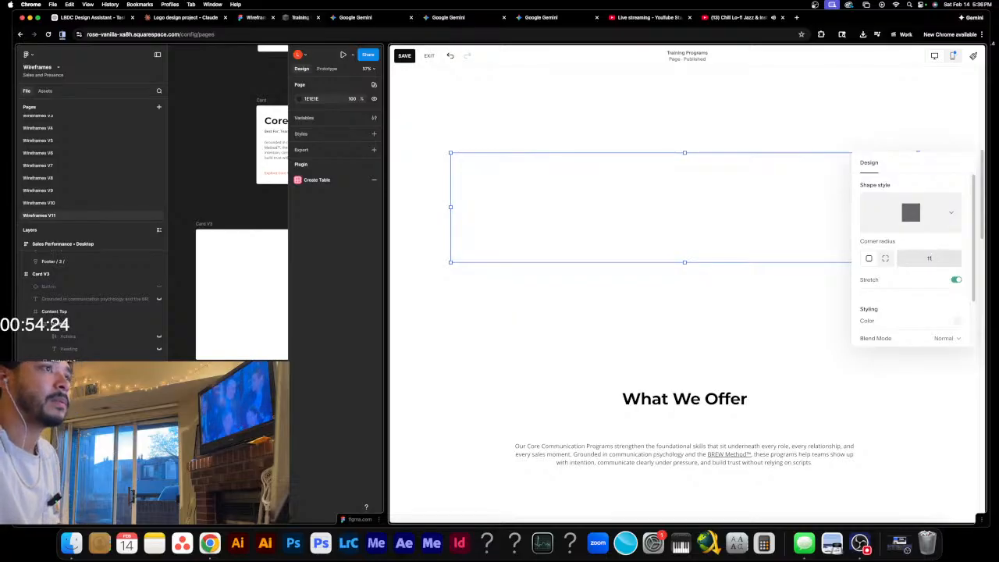
click(949, 218)
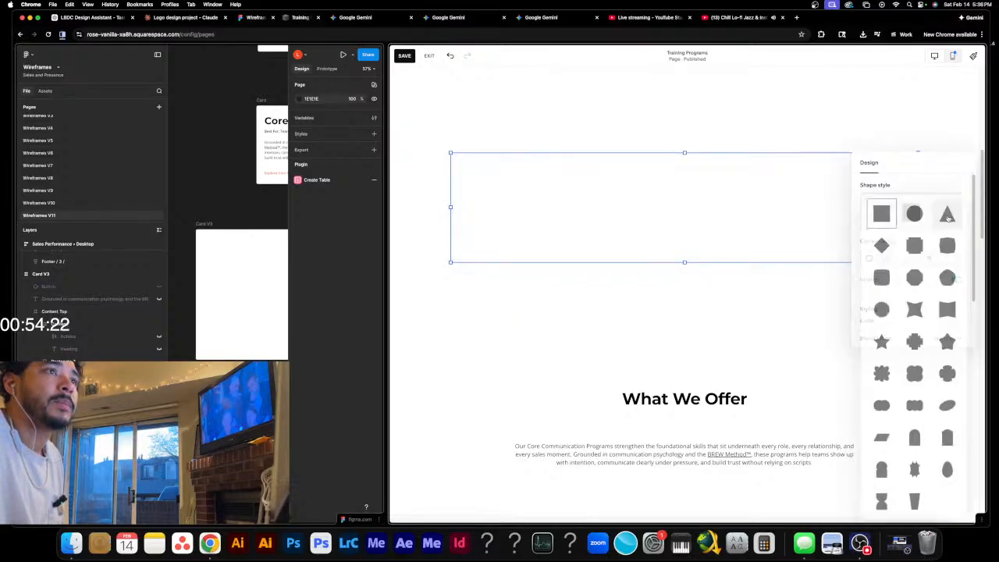
click(881, 214)
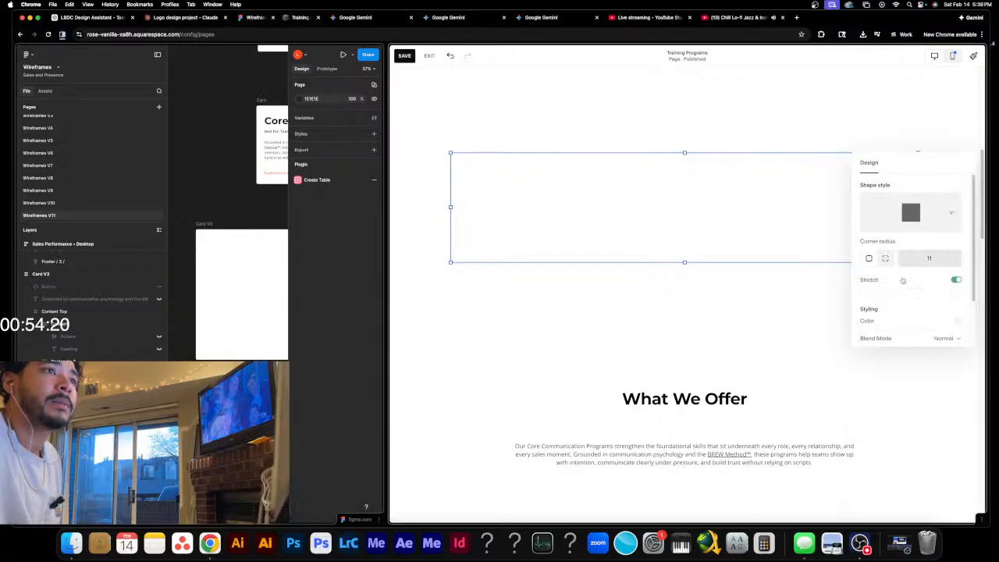
- Turn on the shape's drop shadow and look at its shadow colour options
scroll(914, 315, down, 2)
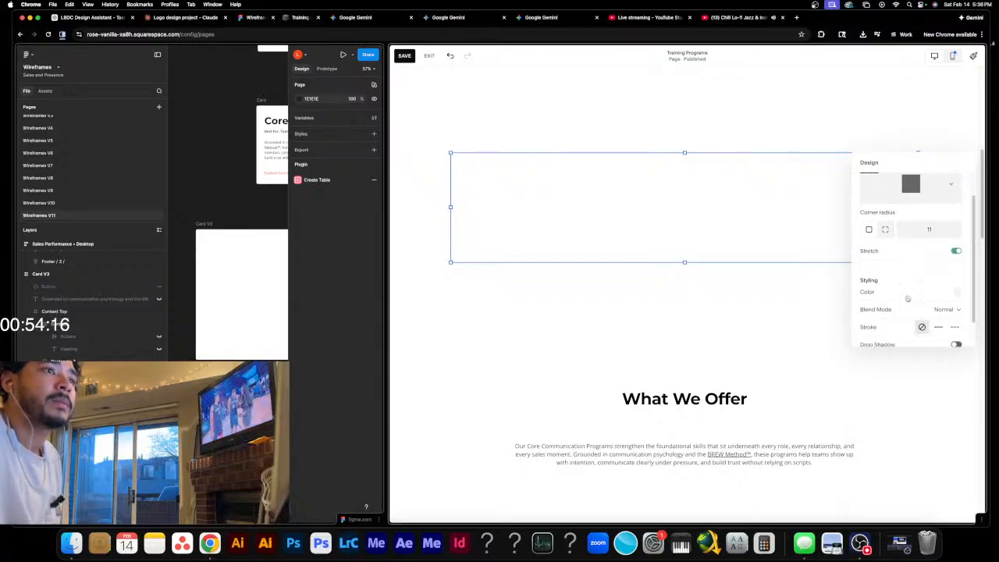
scroll(928, 302, down, 2)
click(955, 313)
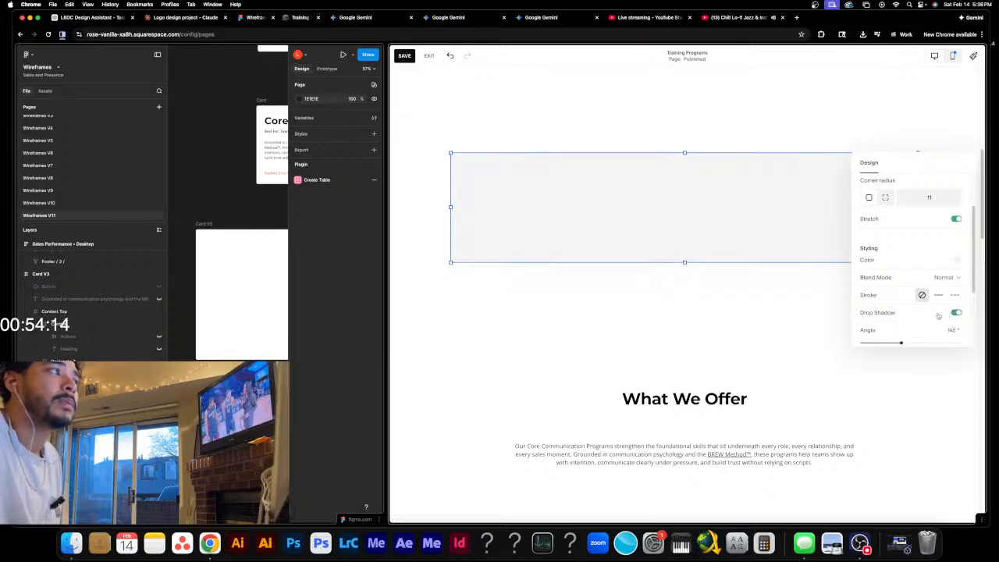
scroll(904, 304, down, 6)
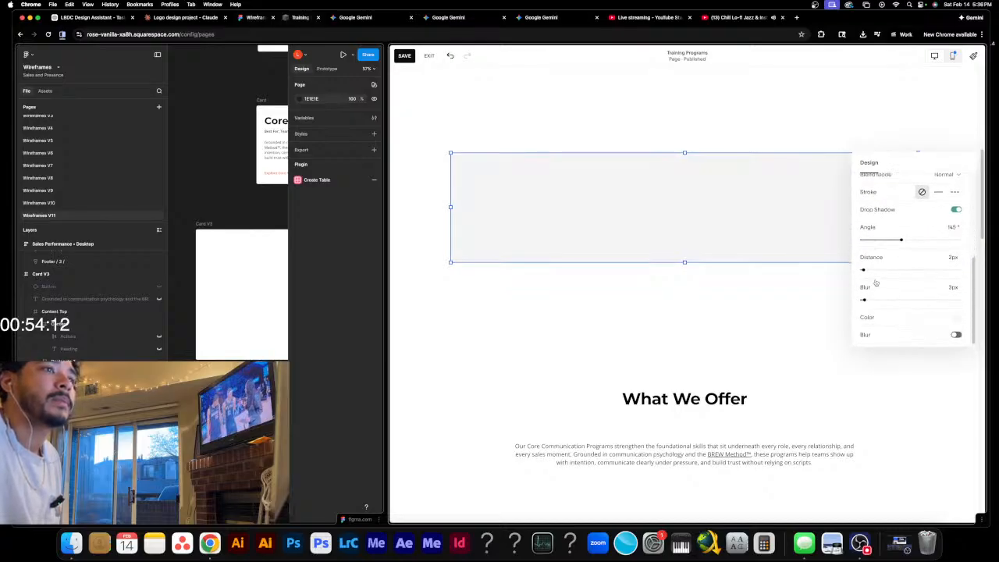
click(958, 314)
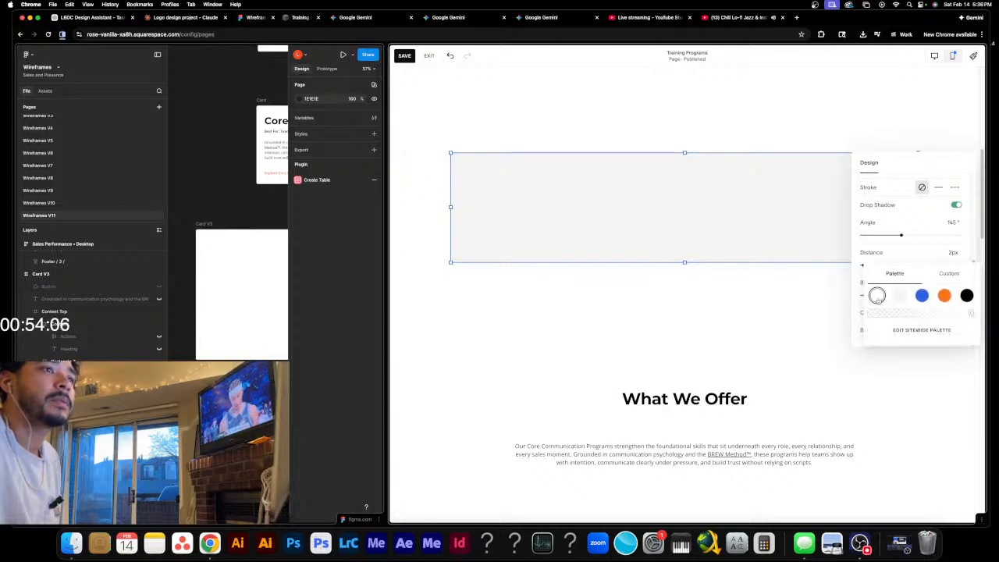
click(921, 258)
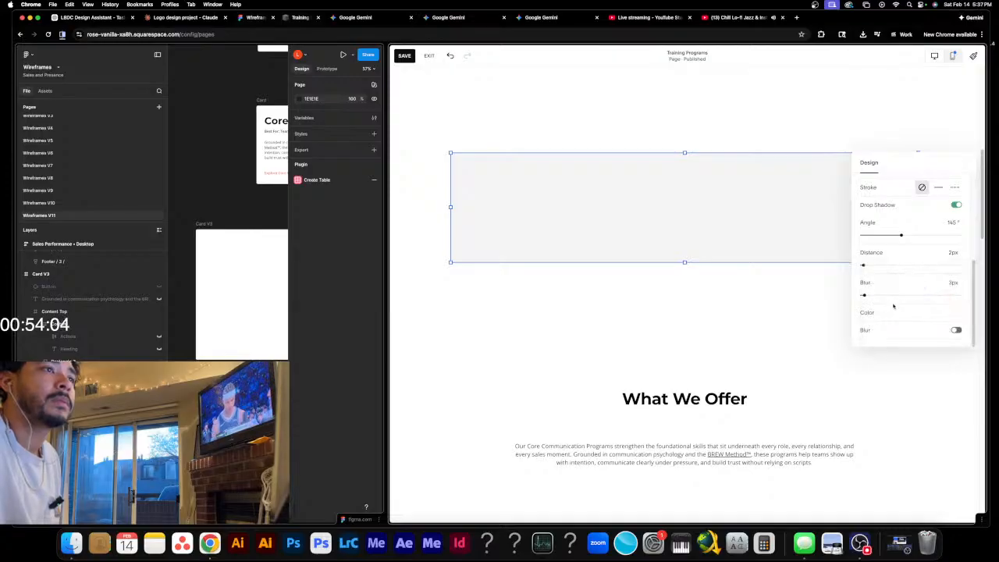
click(752, 308)
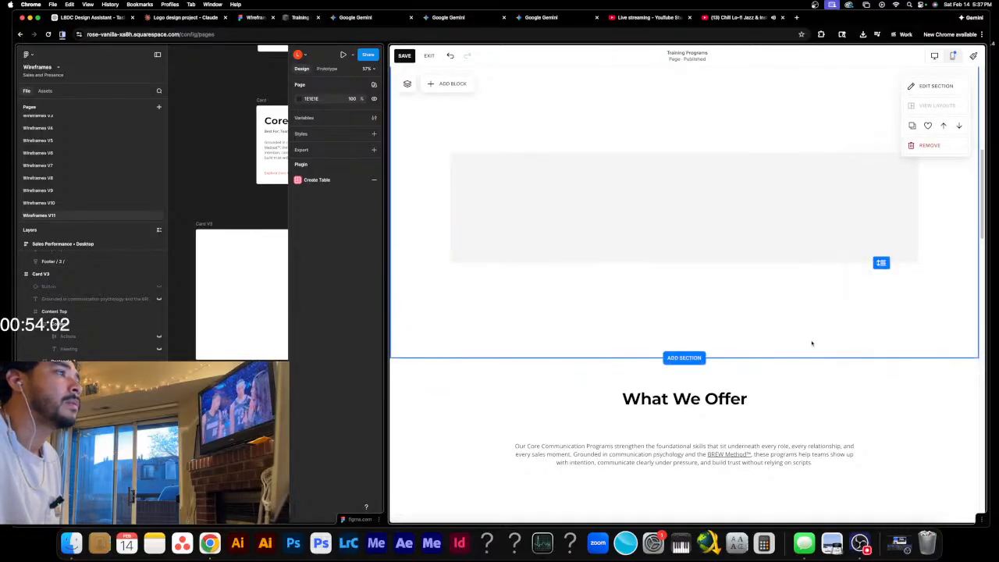
- Change the shape's fill colour to white from the palette
click(779, 244)
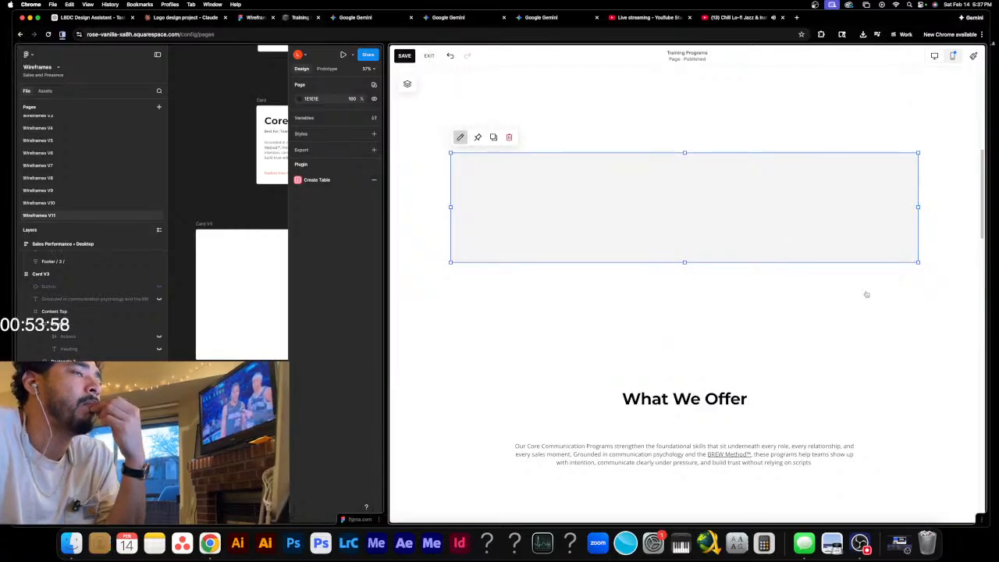
double_click(622, 212)
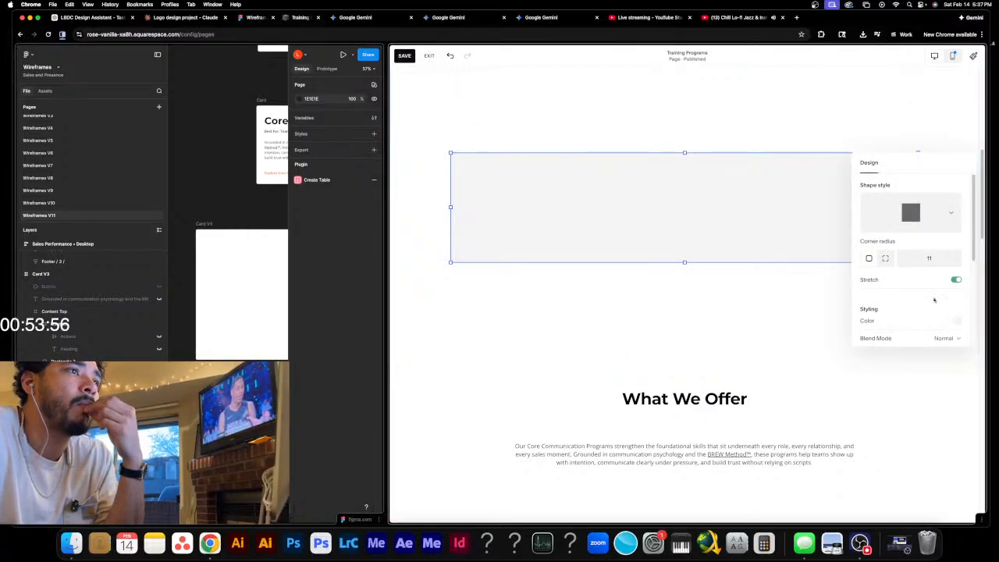
scroll(926, 295, down, 3)
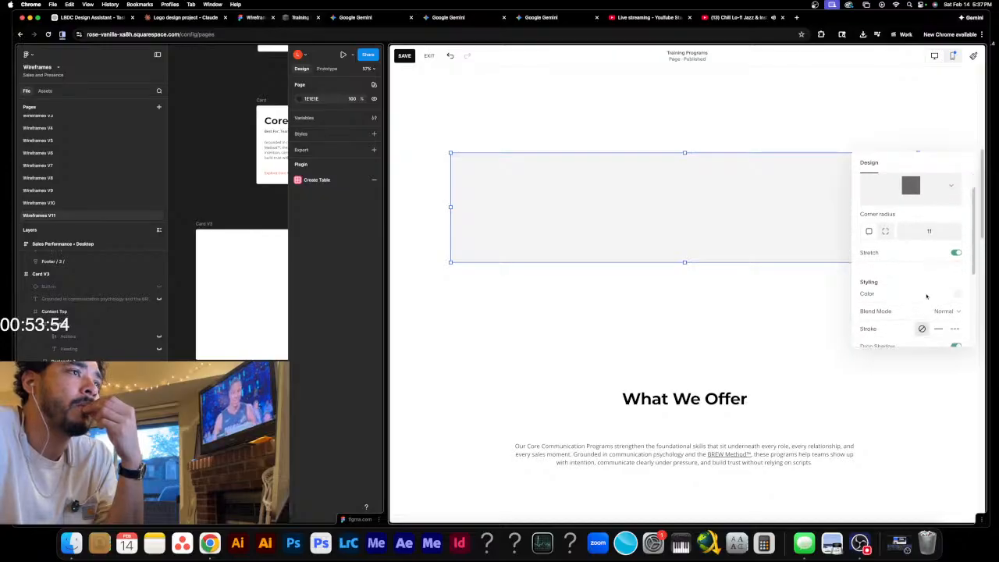
scroll(925, 296, down, 2)
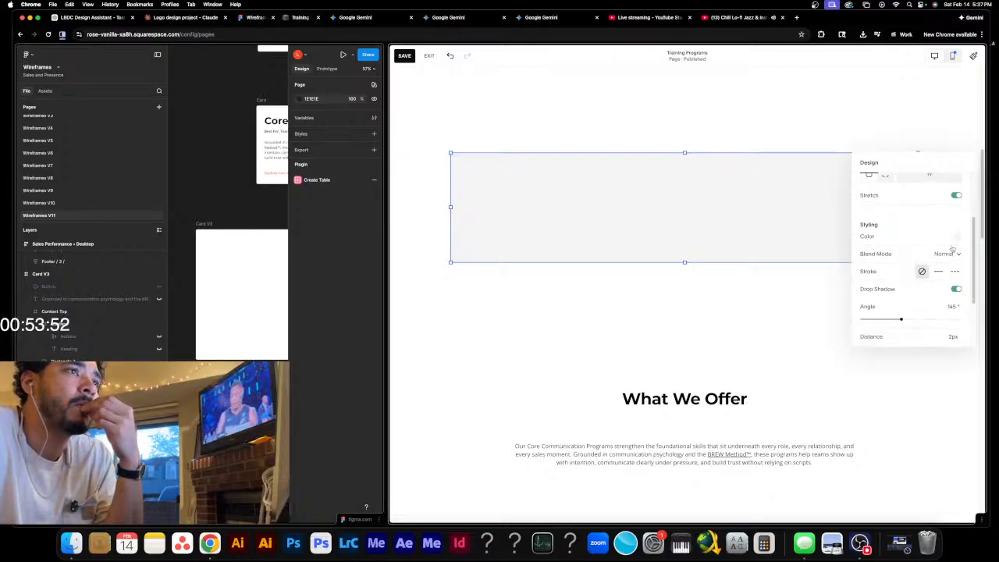
click(958, 238)
click(877, 226)
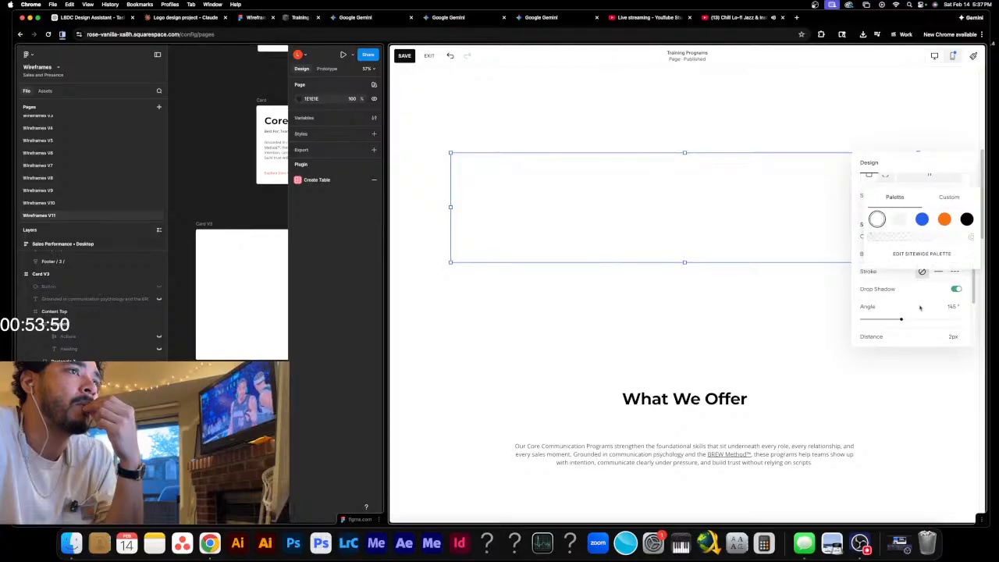
- Increase the distance of the shape's drop shadow to about 56 px
click(956, 289)
click(954, 313)
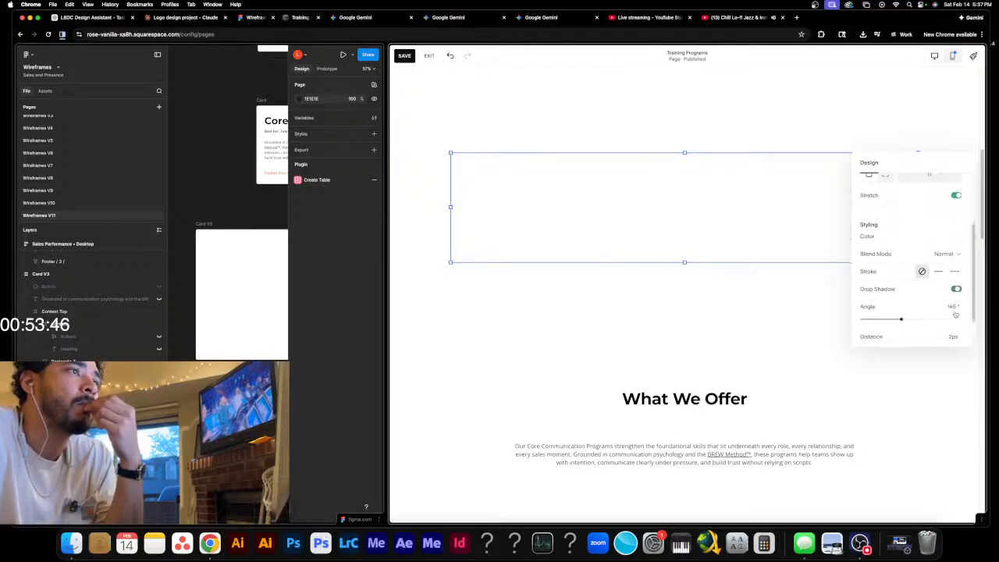
scroll(882, 320, down, 2)
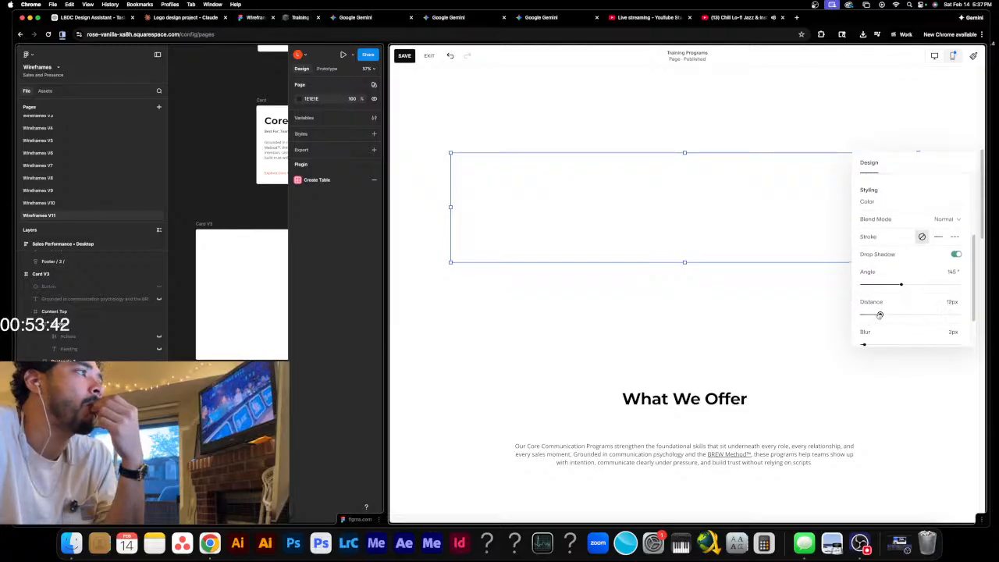
drag(879, 315, 916, 315)
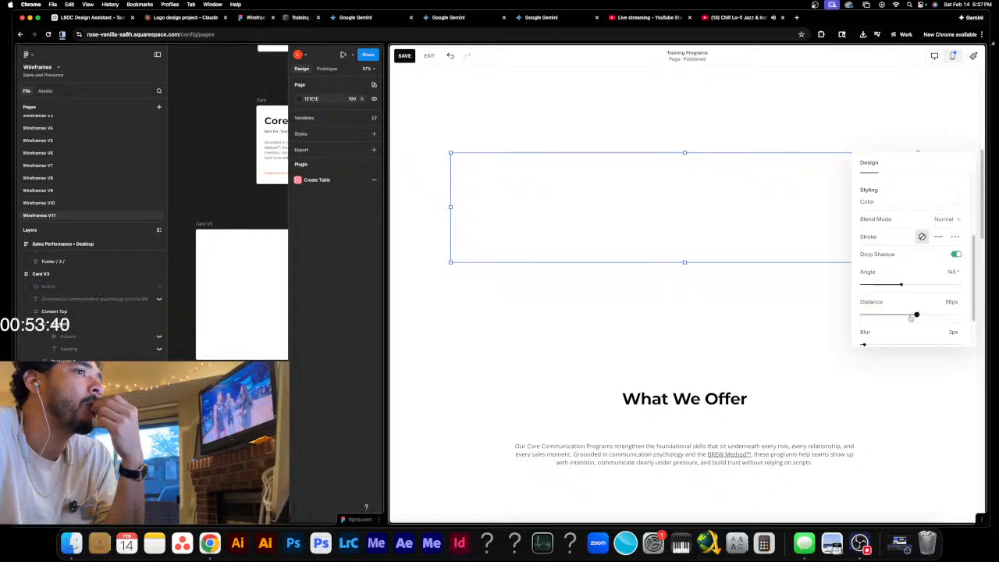
- Set the shape's drop shadow blur to about 10 px and its angle to about 91°
scroll(905, 318, down, 3)
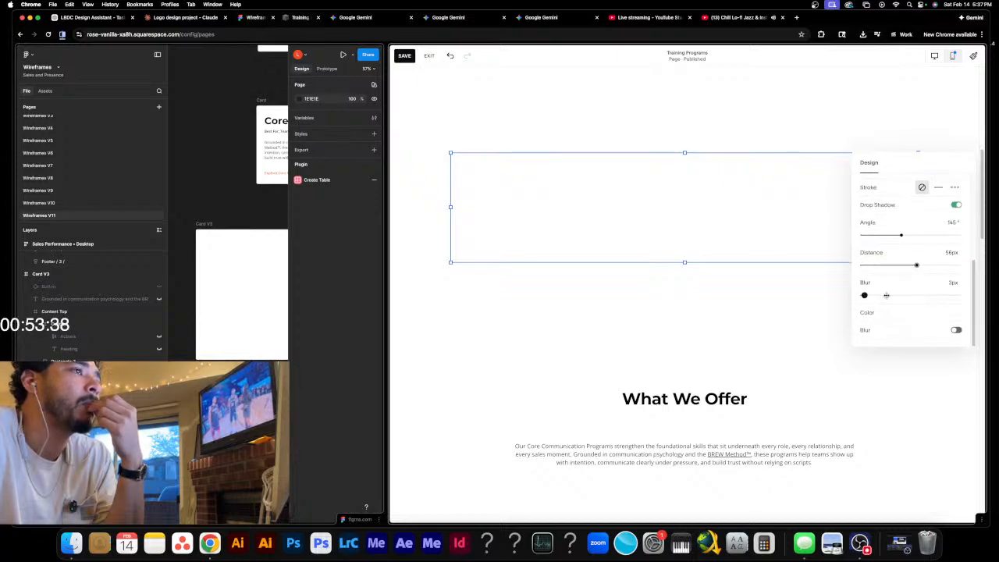
drag(886, 295, 899, 296)
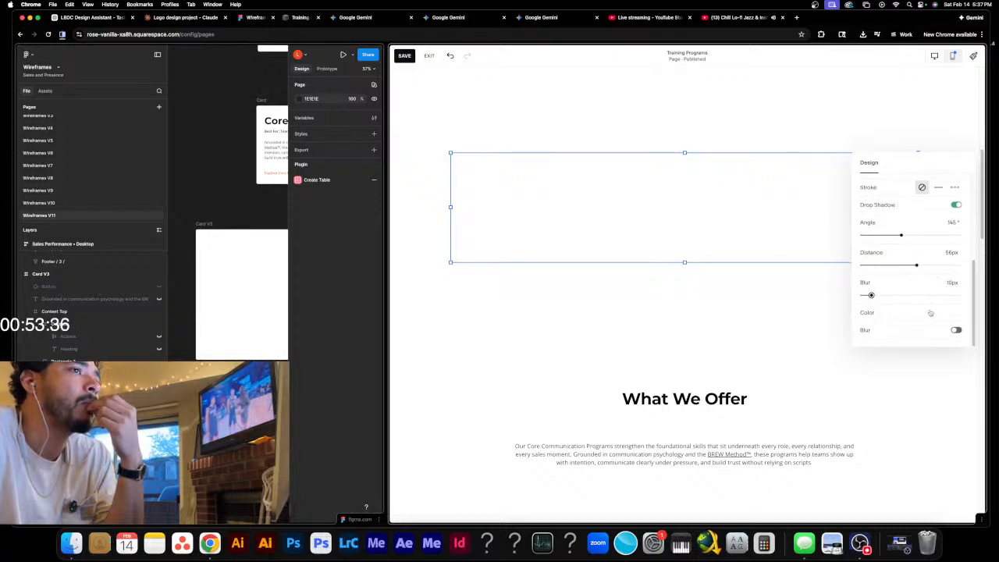
click(933, 236)
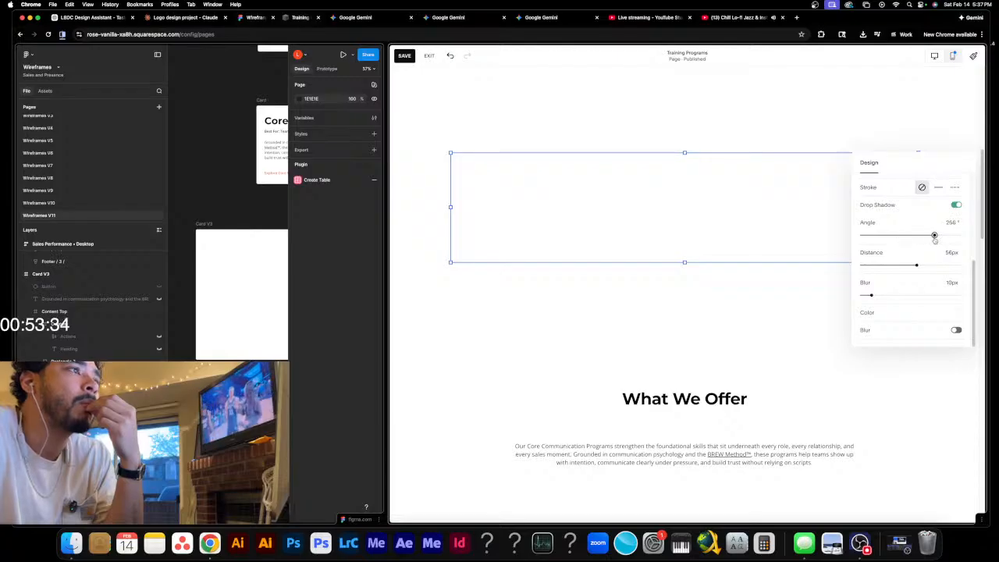
drag(933, 235, 906, 235)
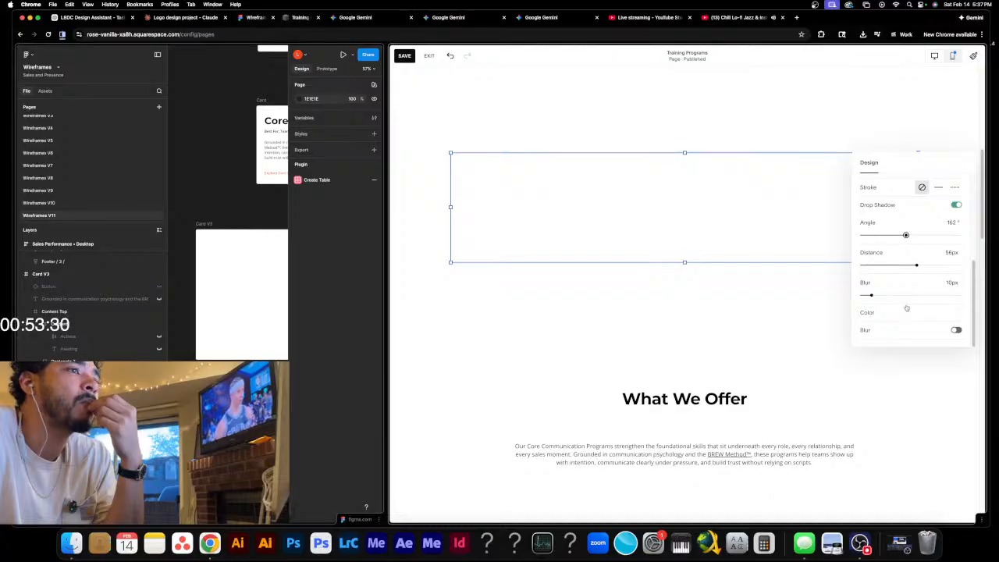
scroll(915, 283, up, 3)
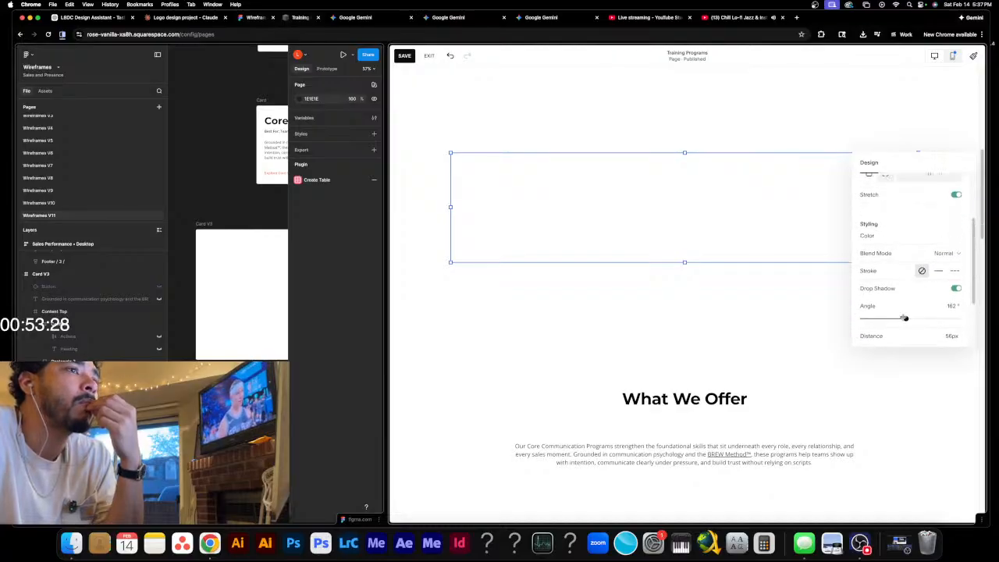
drag(900, 319, 884, 318)
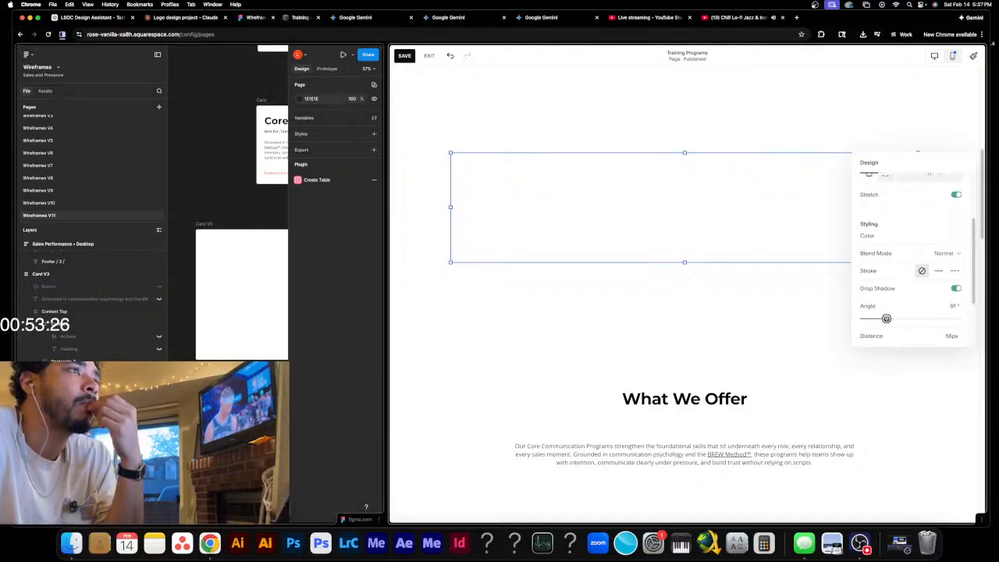
click(942, 254)
click(912, 257)
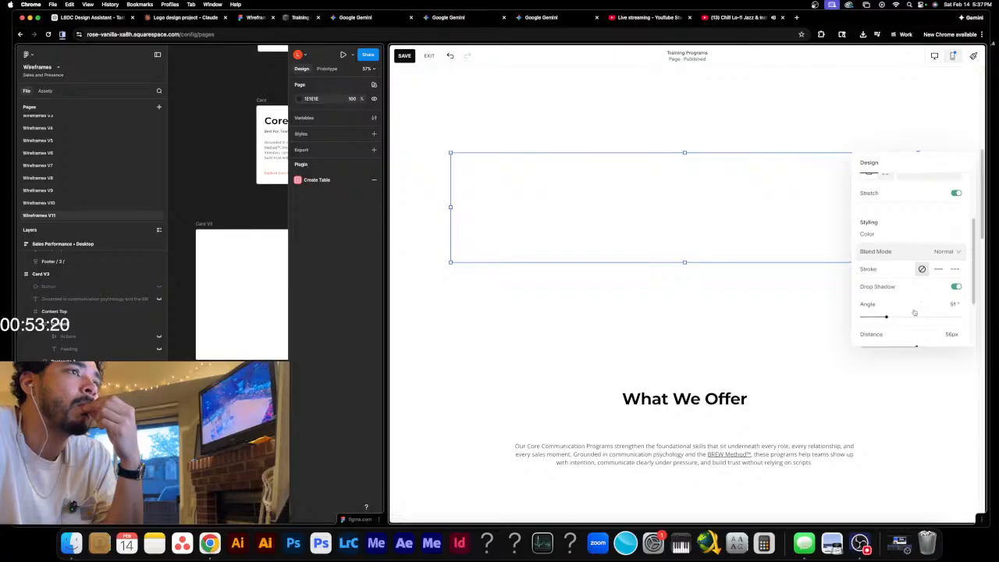
- Change the drop shadow's colour to the light grey in the palette
scroll(912, 315, down, 3)
scroll(908, 317, down, 2)
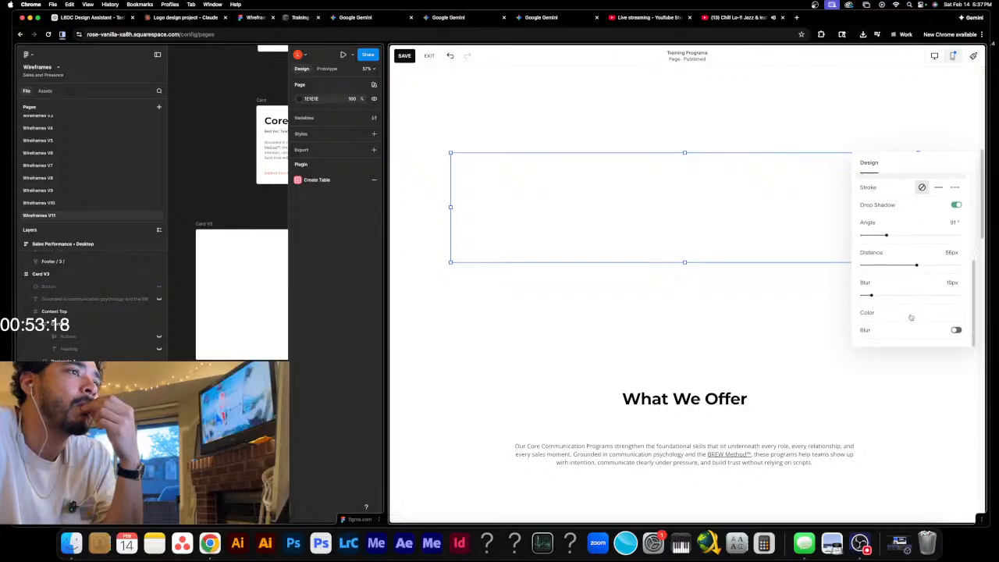
click(936, 312)
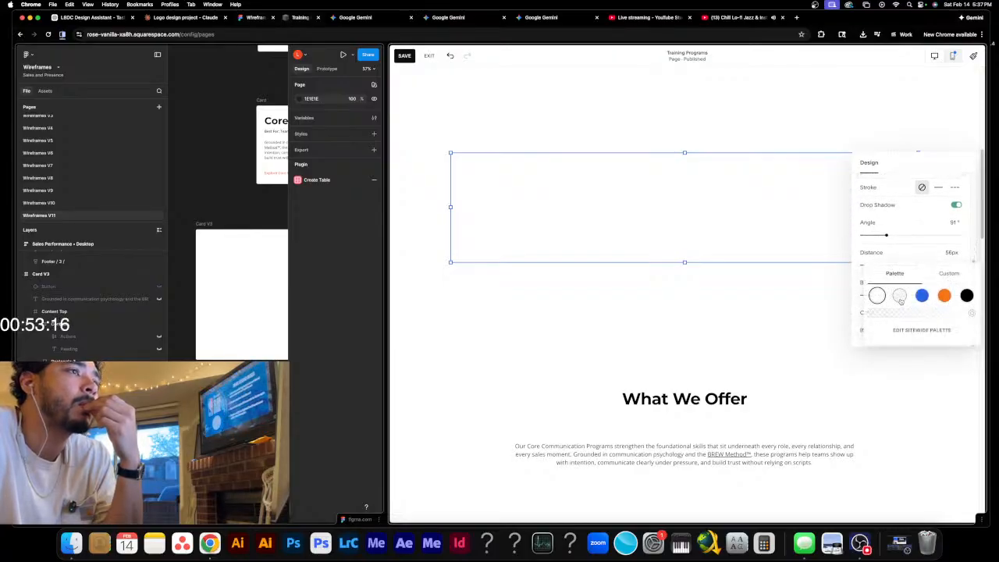
click(899, 295)
click(918, 255)
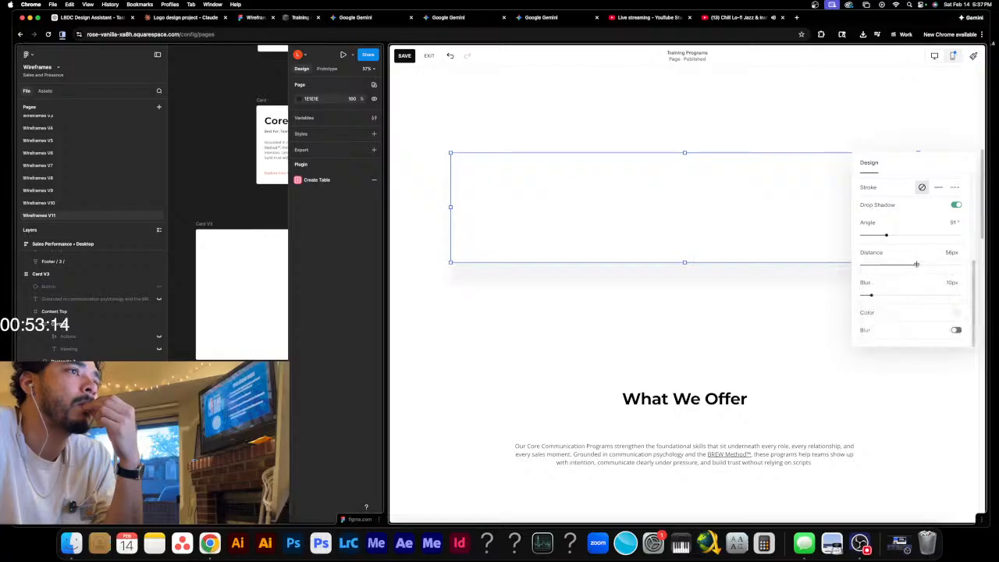
- Reduce the drop shadow's distance to about 15 px and set its angle to about 105°
mouse_move(883, 265)
mouse_down()
mouse_move(891, 265)
mouse_move(881, 266)
mouse_up()
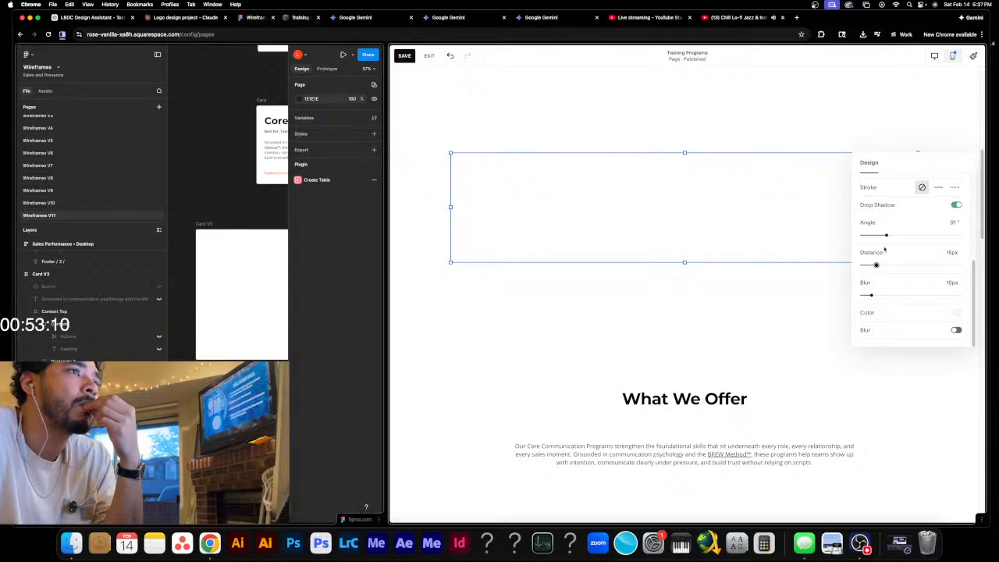
drag(886, 234, 892, 234)
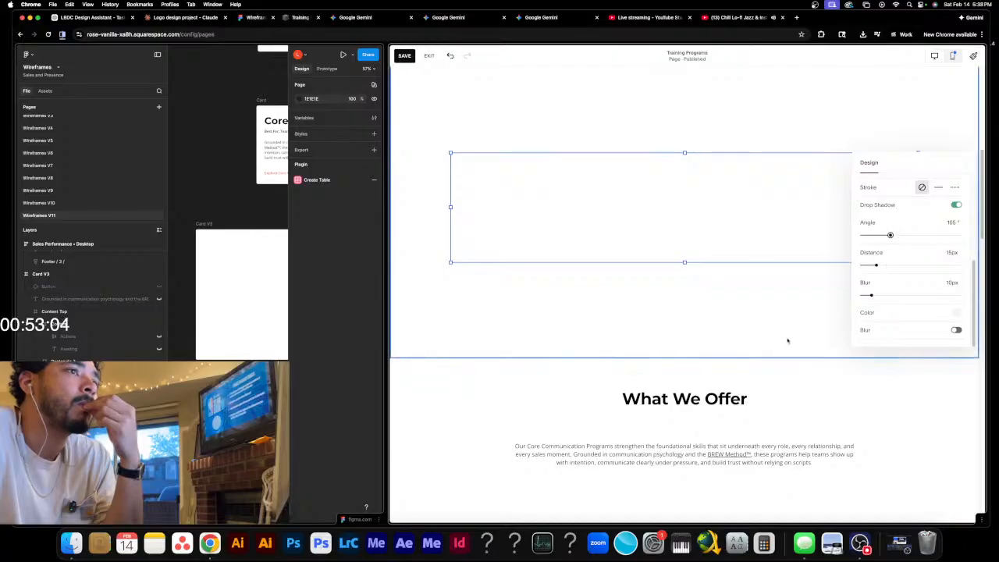
click(850, 379)
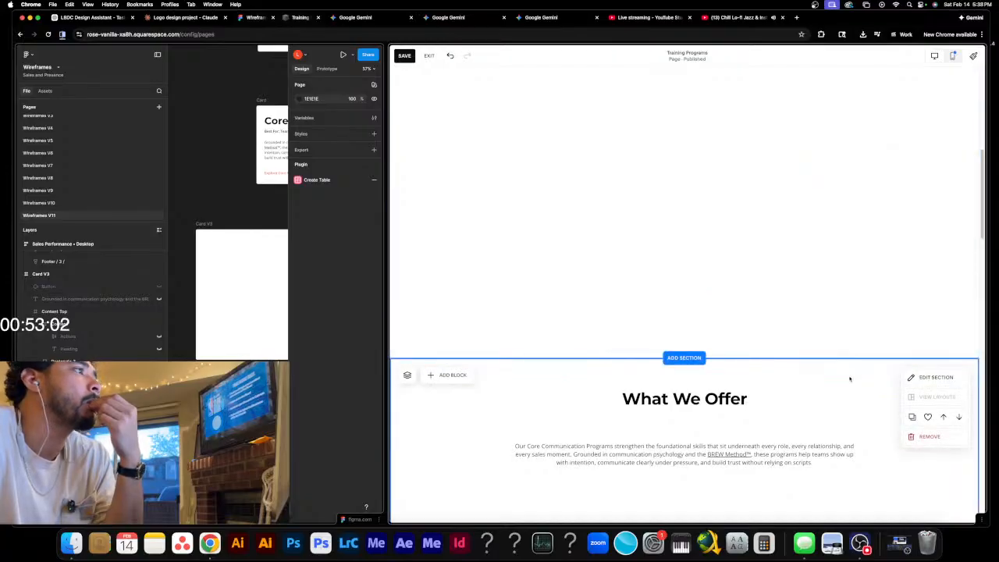
- Reopen the shape's design settings and change the drop shadow's colour to black from the palette
click(848, 226)
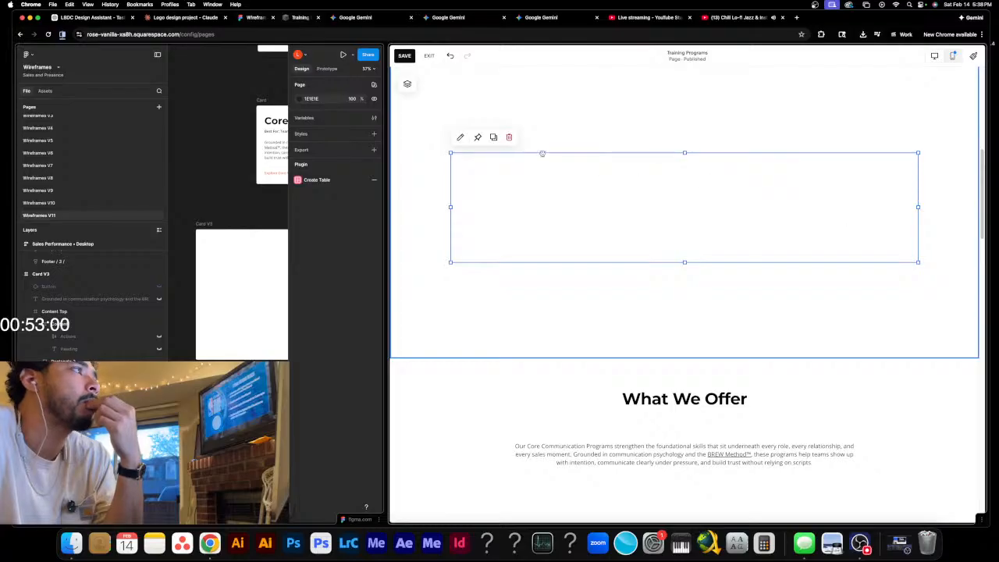
click(460, 137)
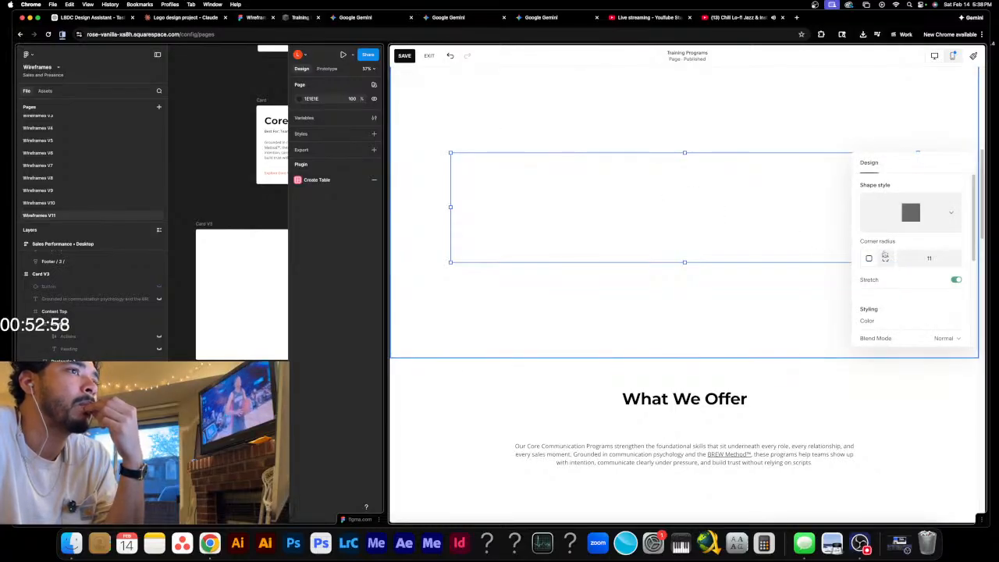
scroll(924, 282, down, 5)
click(959, 323)
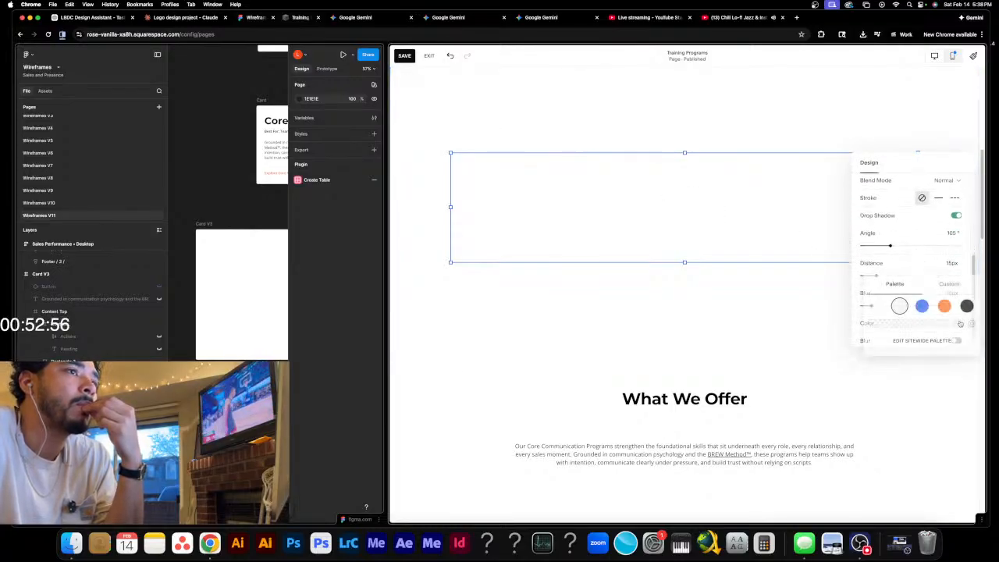
click(966, 306)
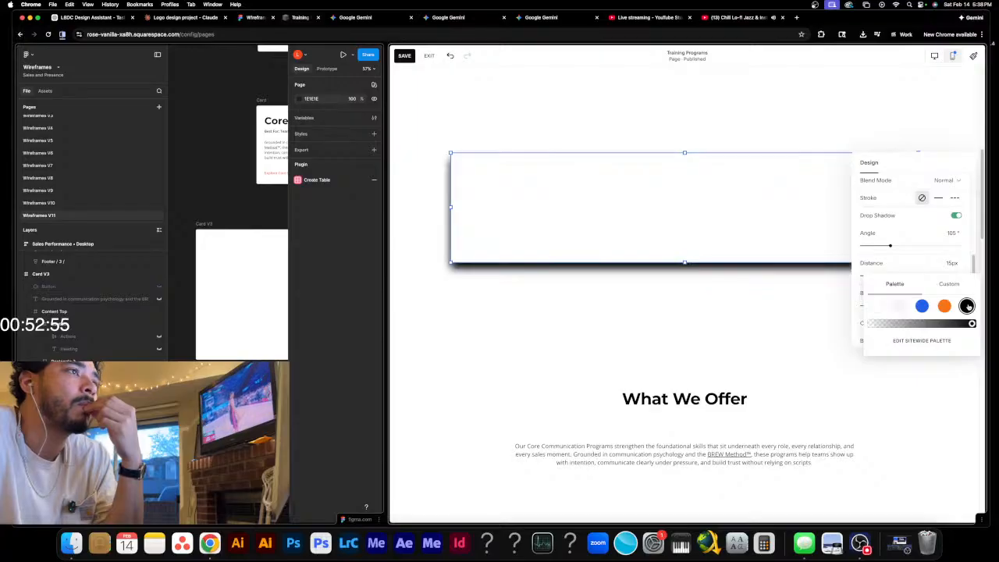
click(906, 270)
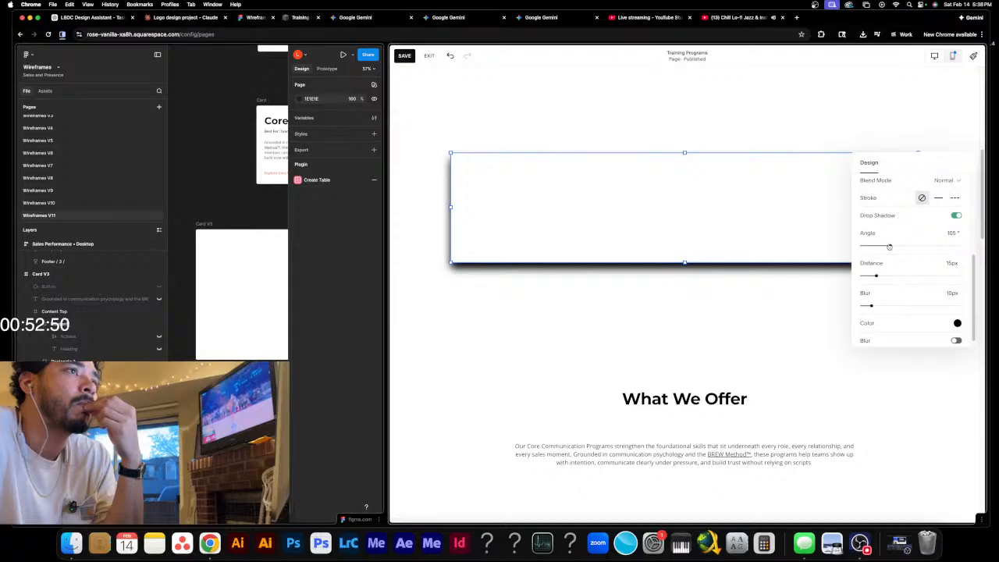
- Set the drop shadow's angle to about 106° and its distance to about 5 px
click(878, 246)
drag(879, 245, 881, 245)
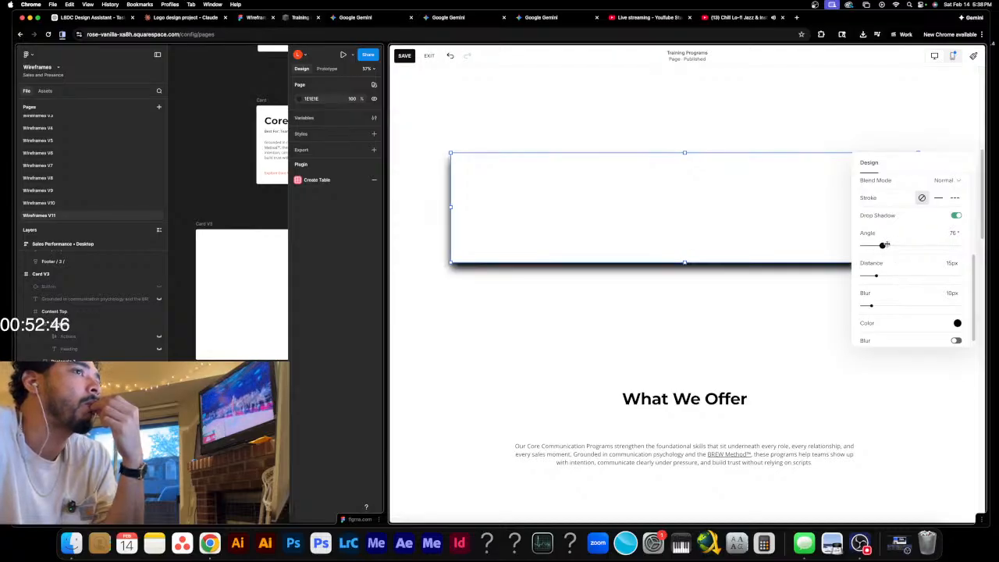
drag(887, 245, 889, 247)
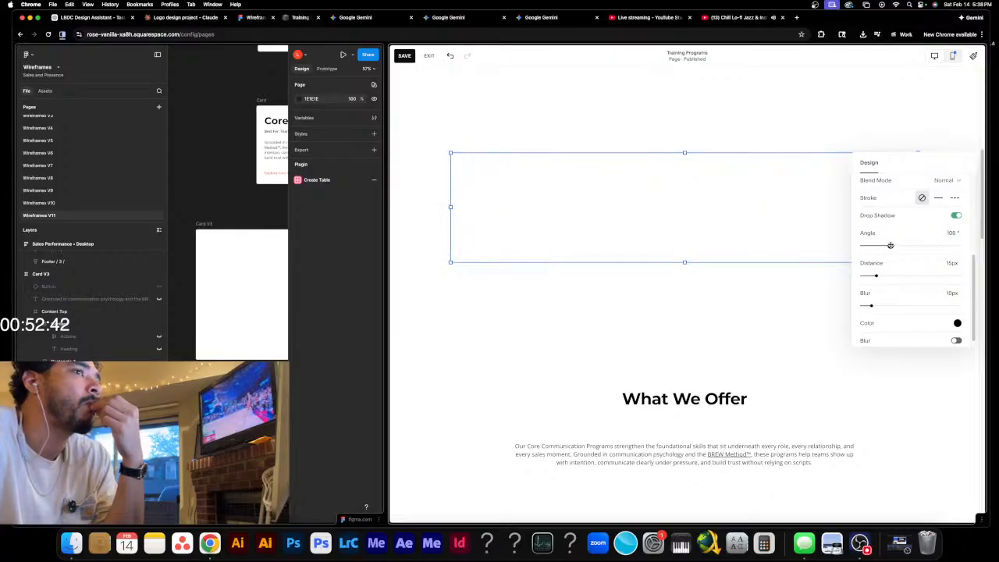
drag(875, 276, 866, 276)
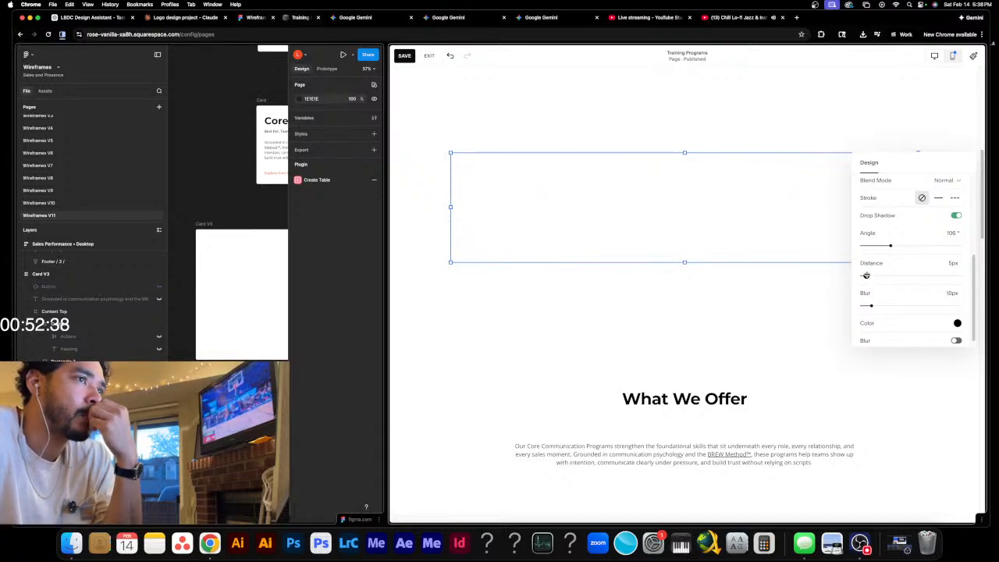
- Lower the opacity of the black drop shadow until it is very faint, and close the shape's settings
click(957, 322)
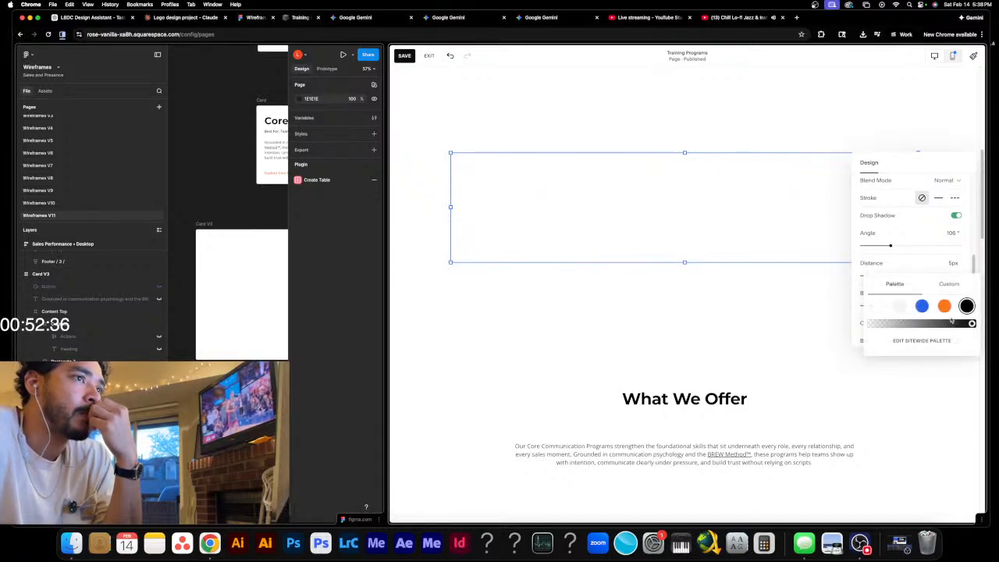
click(894, 323)
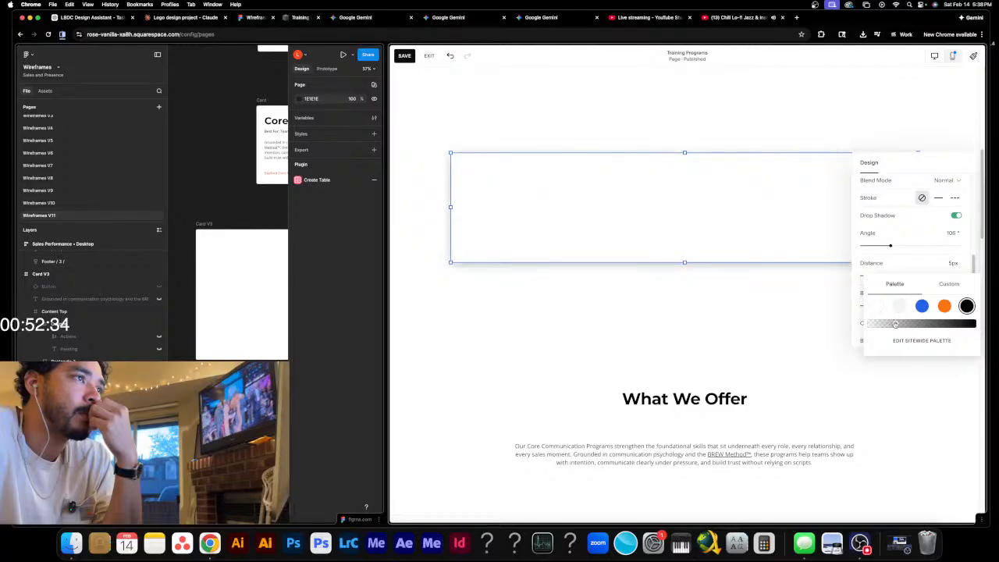
drag(882, 323, 880, 324)
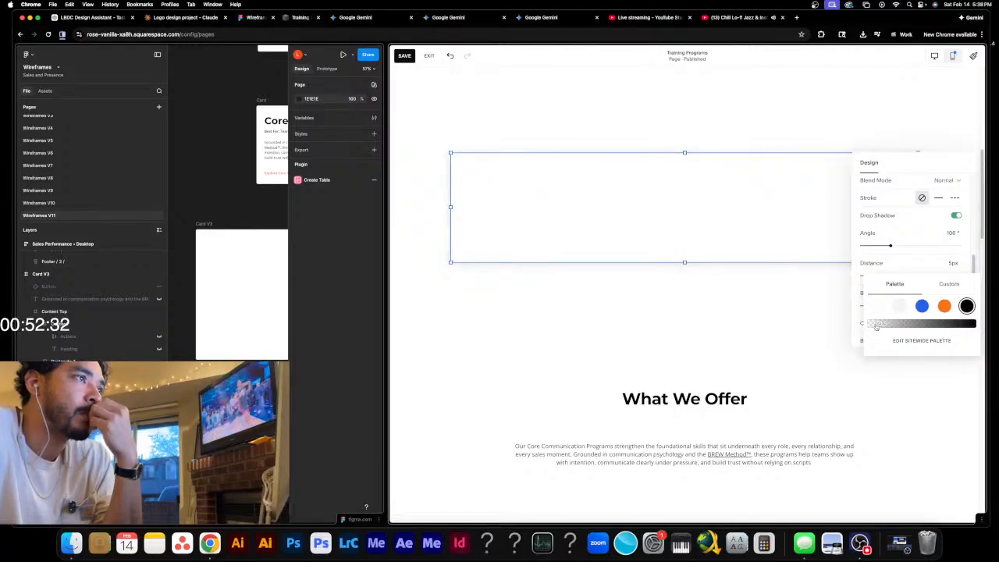
click(738, 317)
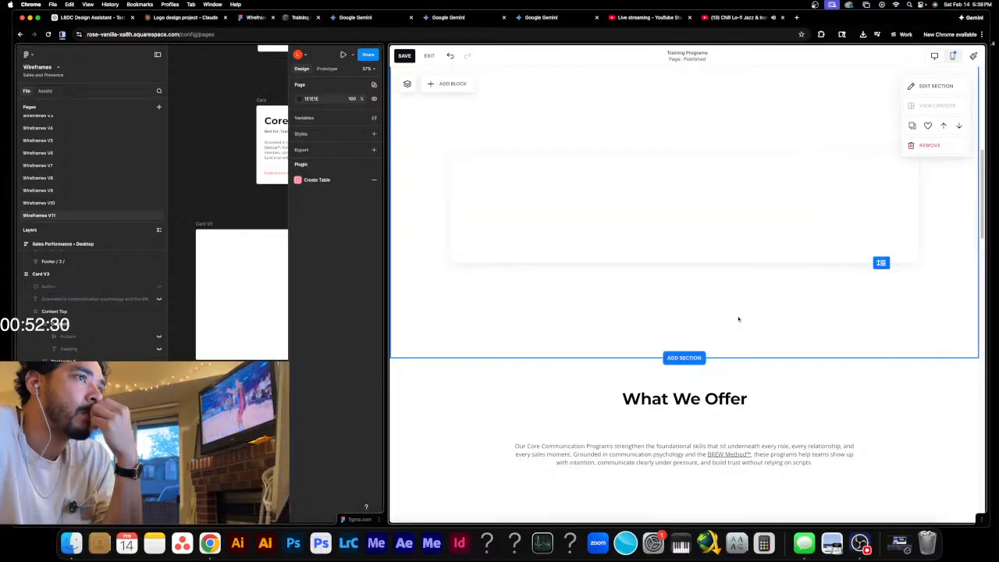
- Compare the new shape's shadow with the existing Core Communication card and the other sections of the page
scroll(824, 373, down, 8)
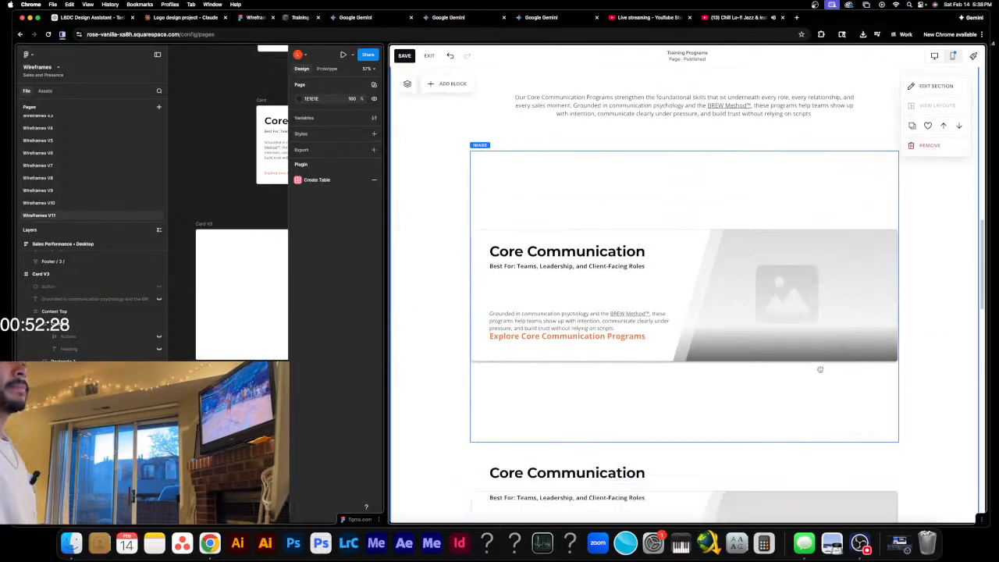
scroll(816, 368, up, 5)
scroll(812, 365, up, 5)
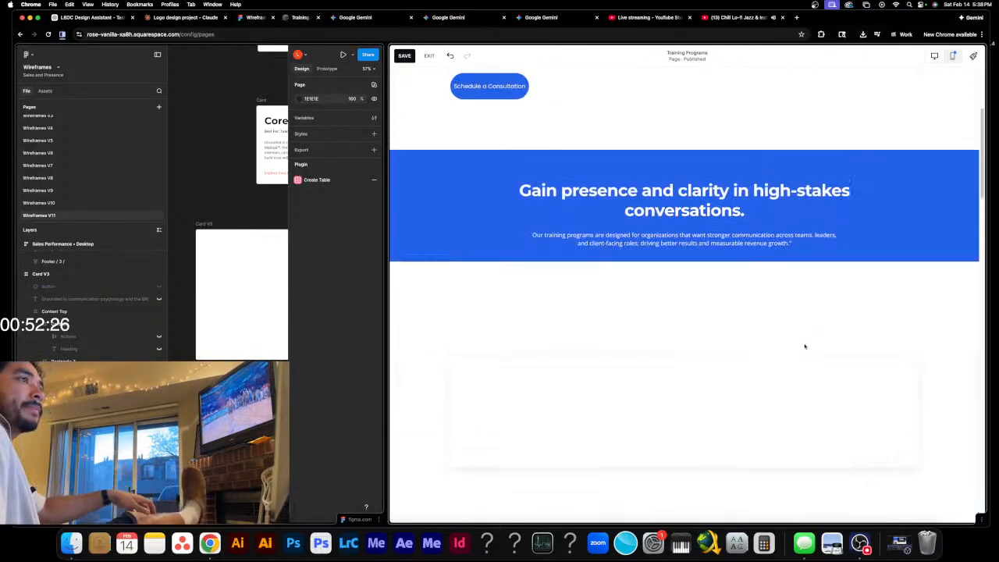
scroll(804, 346, down, 2)
scroll(805, 337, down, 8)
scroll(819, 359, up, 10)
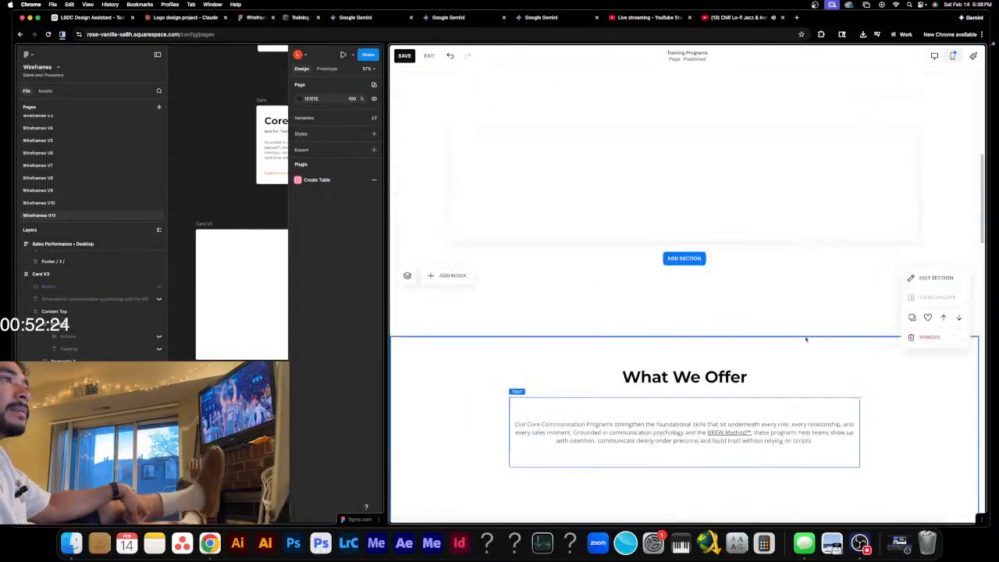
scroll(834, 384, up, 6)
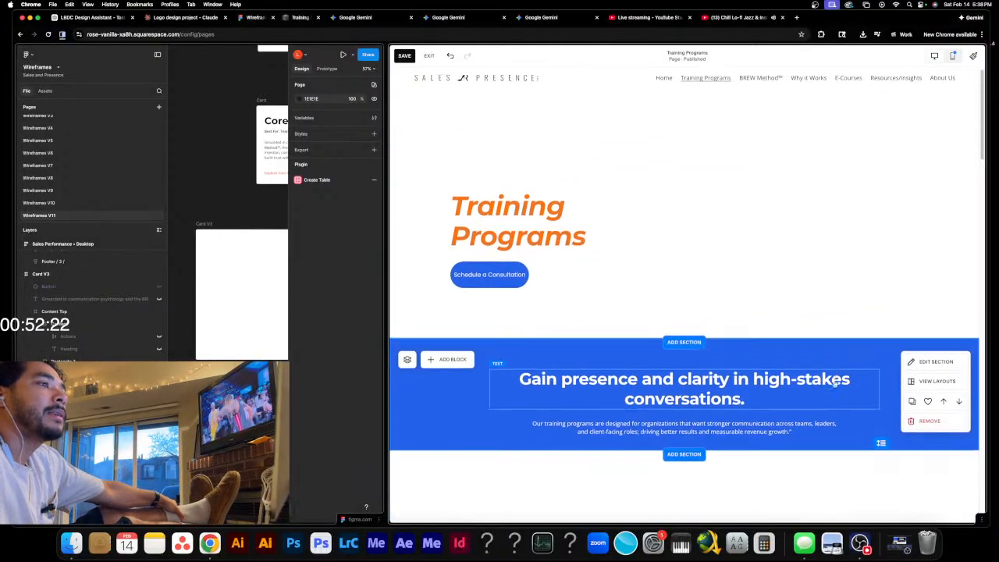
scroll(832, 382, down, 8)
- Review the shape's drop shadow settings and the section's layer list
click(847, 341)
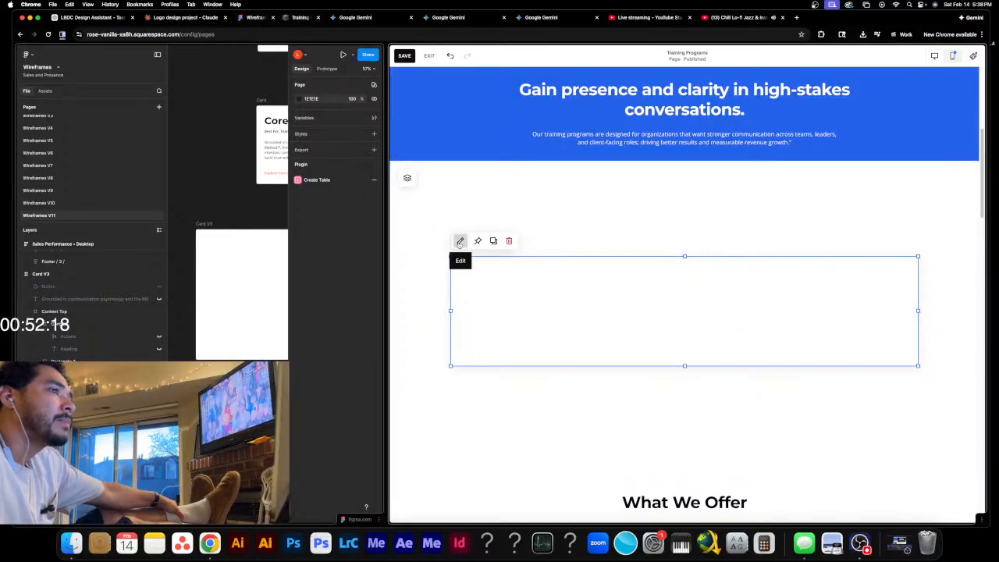
click(460, 243)
scroll(907, 394, down, 5)
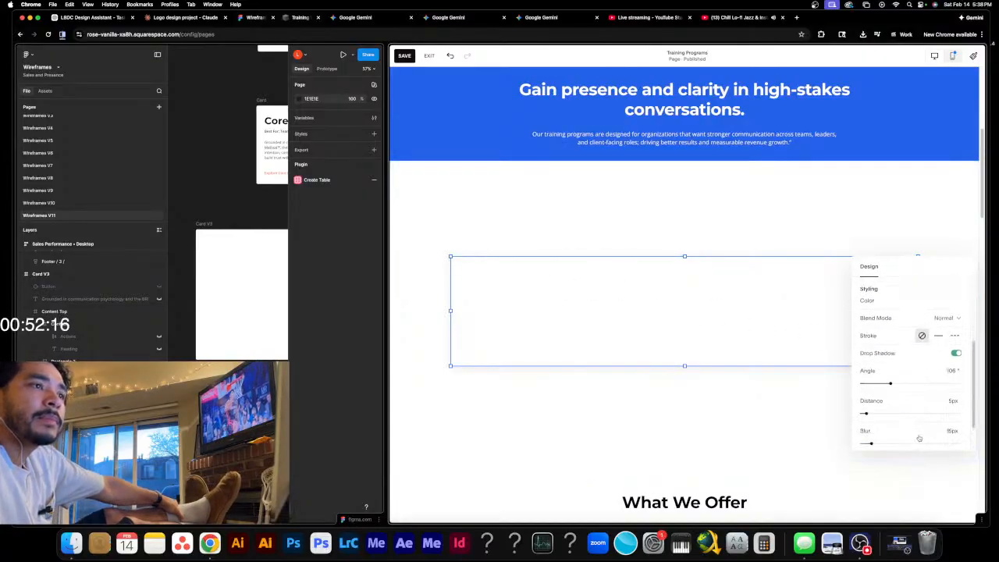
click(776, 356)
click(407, 178)
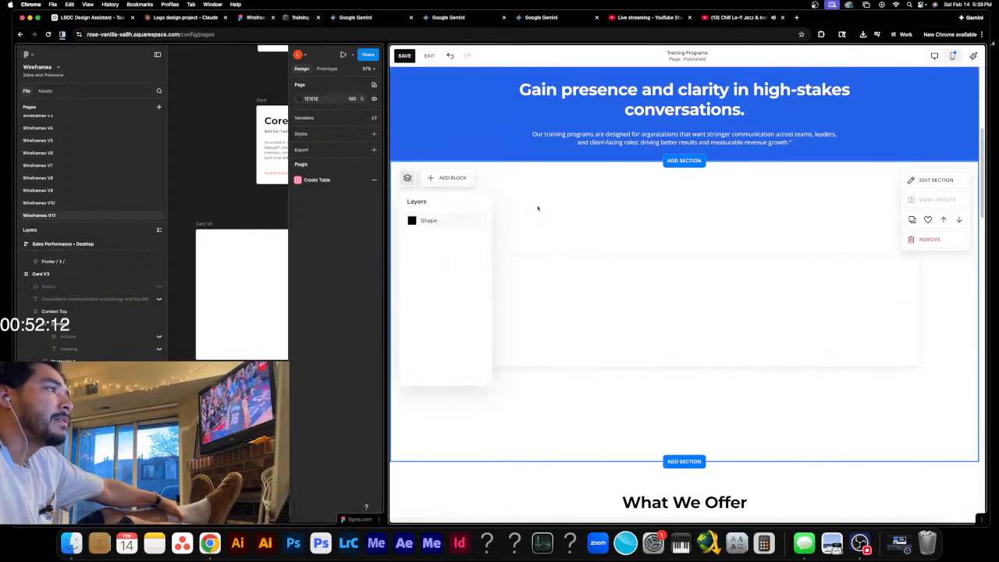
- Add an image block to the section and fit it to the card's right end at the card's full height
click(448, 178)
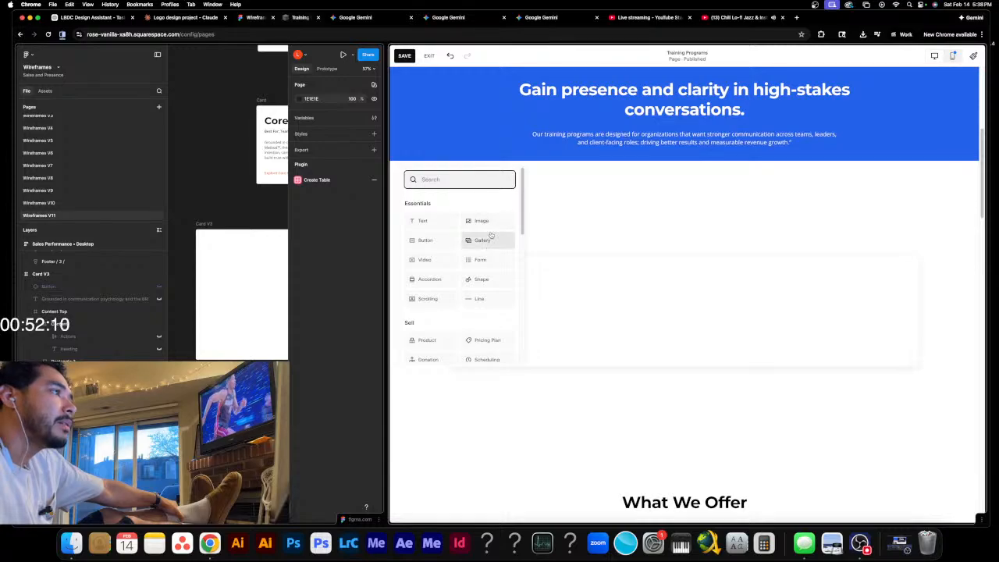
click(476, 221)
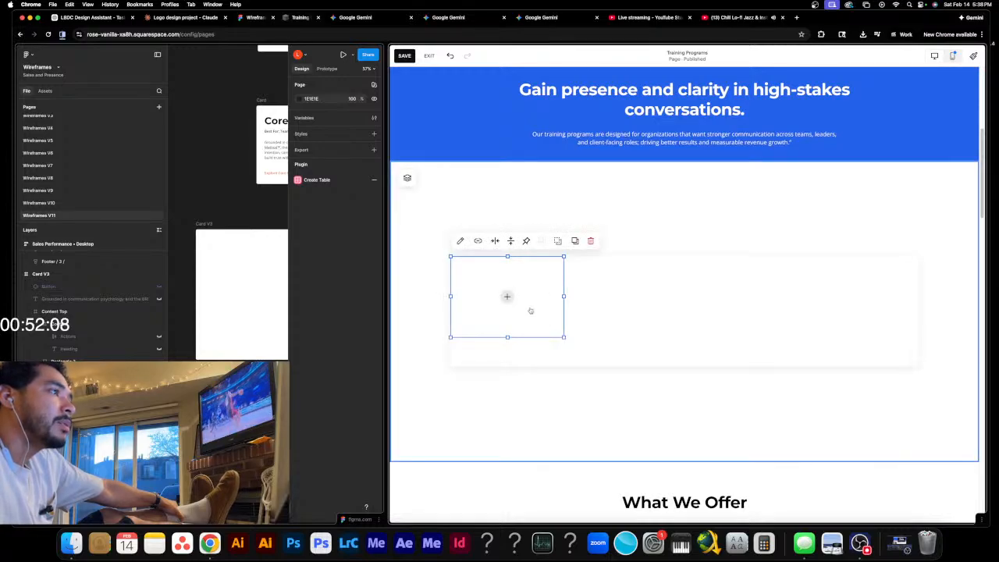
drag(531, 313, 892, 328)
drag(804, 304, 782, 305)
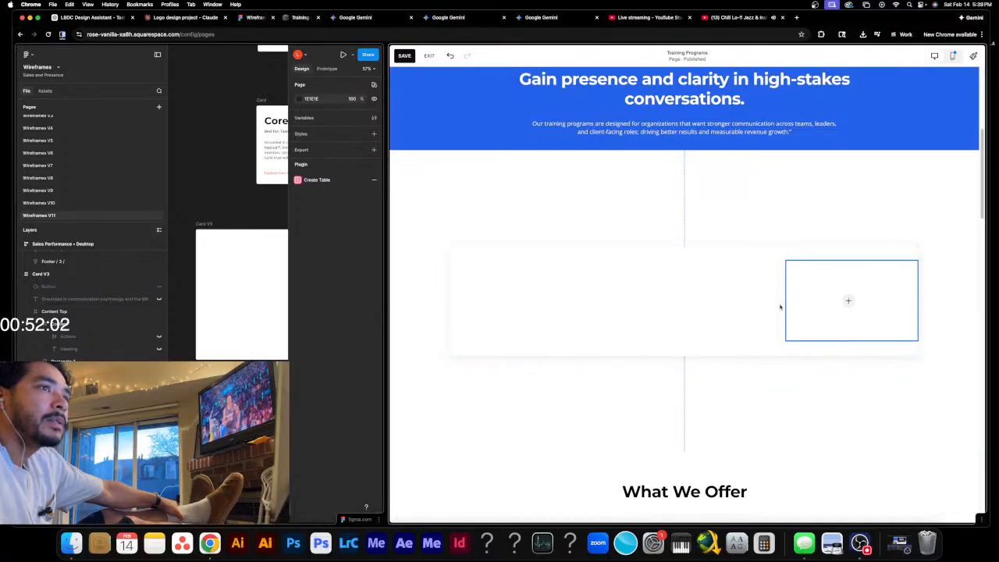
drag(851, 261, 852, 251)
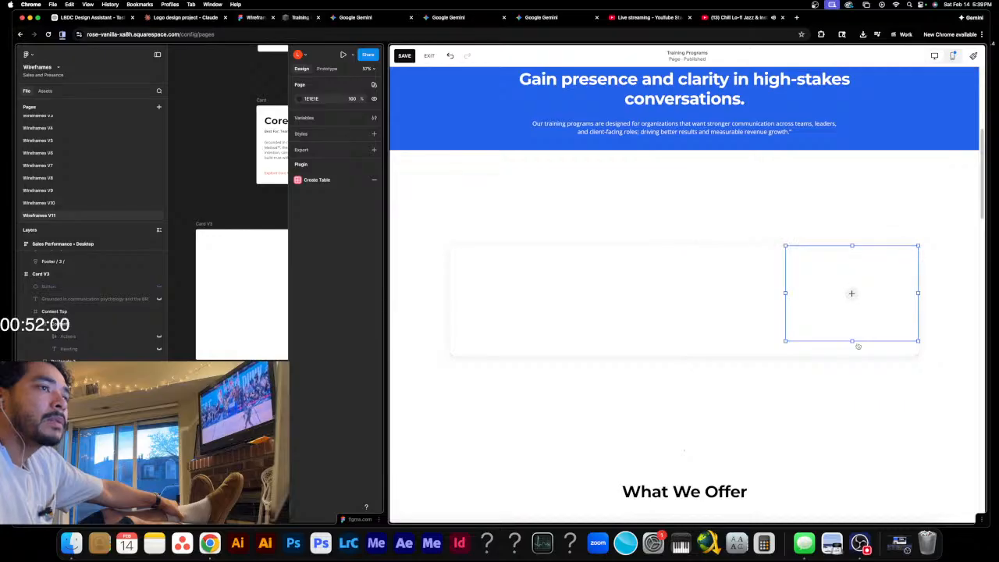
drag(852, 341, 854, 356)
click(856, 383)
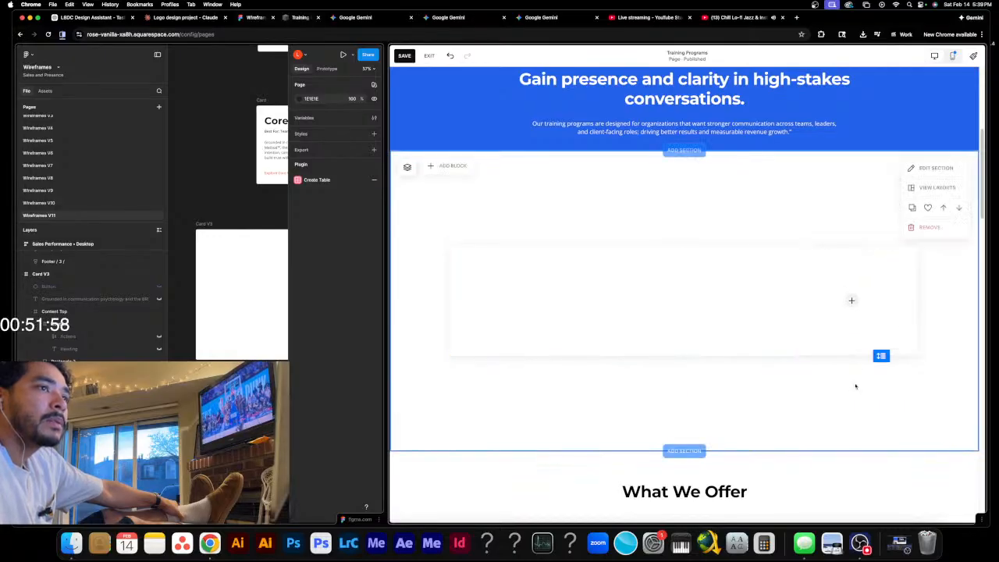
- Widen the image block to cover the right half of the card, using the existing Core Communication card as reference
click(842, 331)
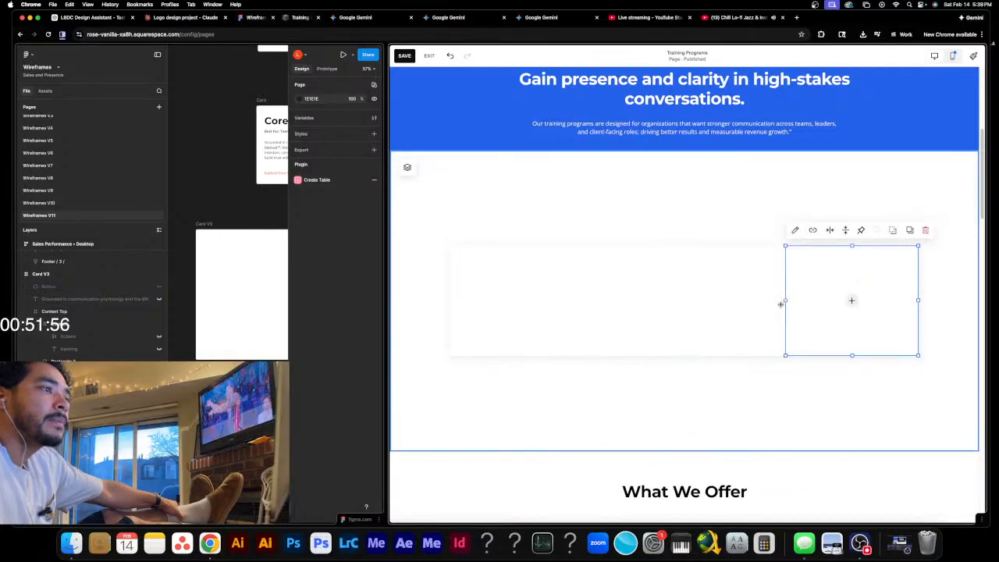
scroll(699, 367, down, 5)
scroll(699, 366, down, 8)
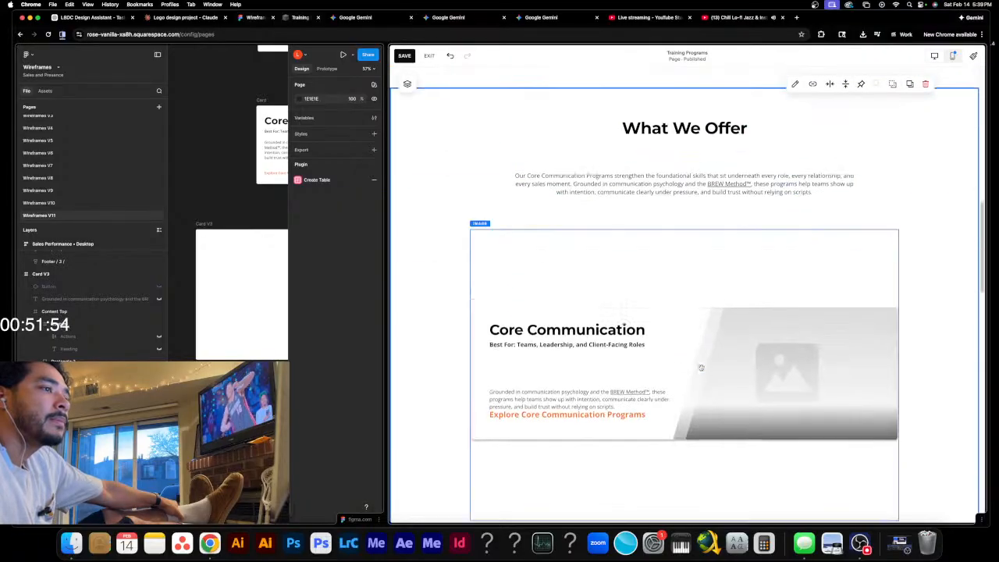
scroll(718, 365, up, 15)
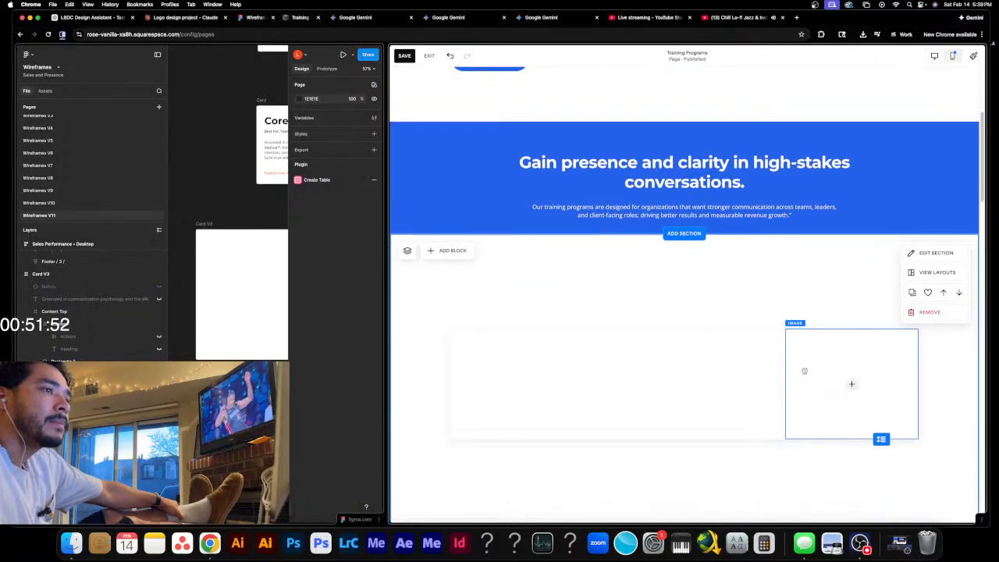
click(804, 370)
drag(785, 388, 687, 393)
scroll(745, 395, down, 5)
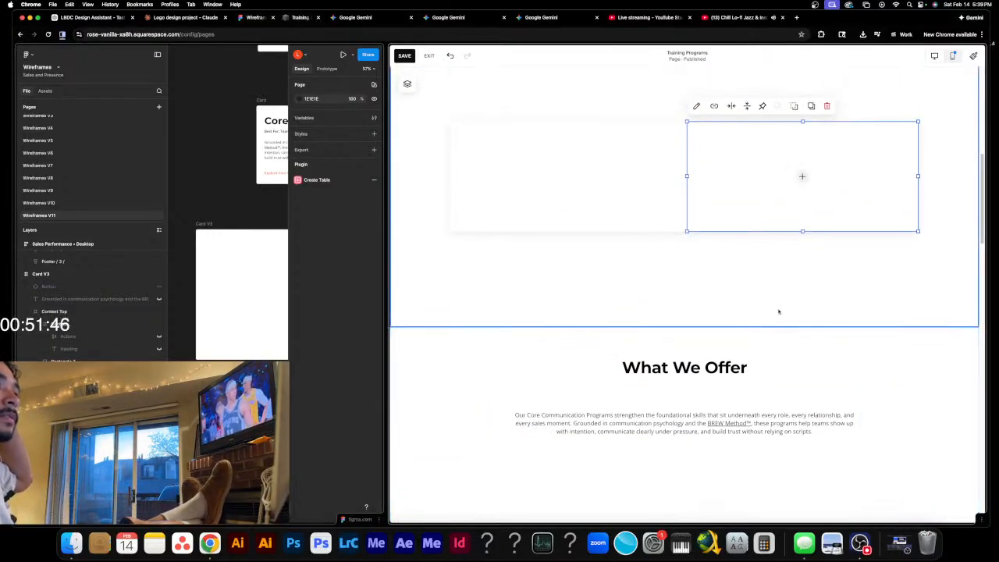
scroll(778, 310, up, 5)
scroll(795, 361, down, 1)
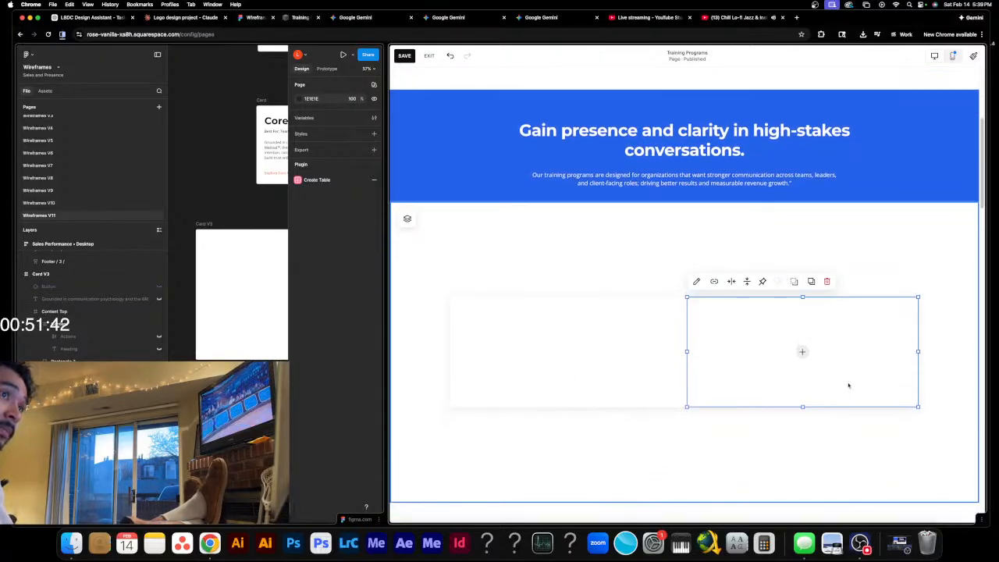
- Look through the site's image library for a picture for the image block, and close the library
click(802, 352)
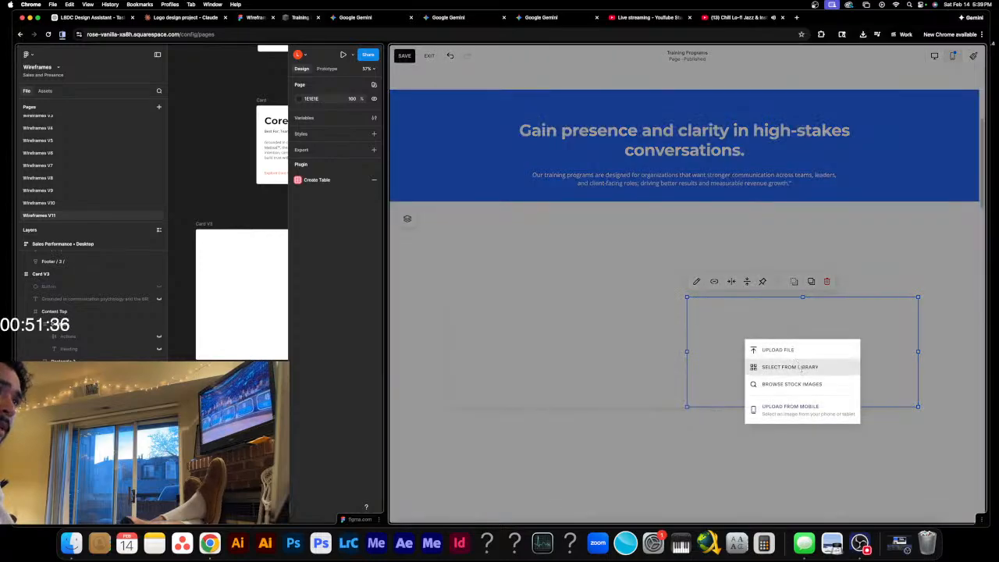
click(801, 369)
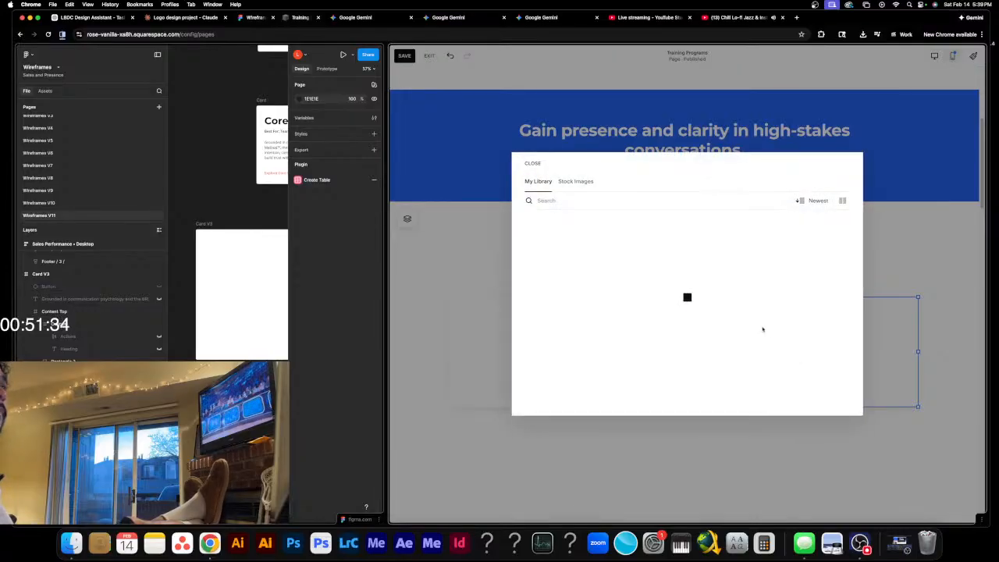
scroll(666, 320, down, 5)
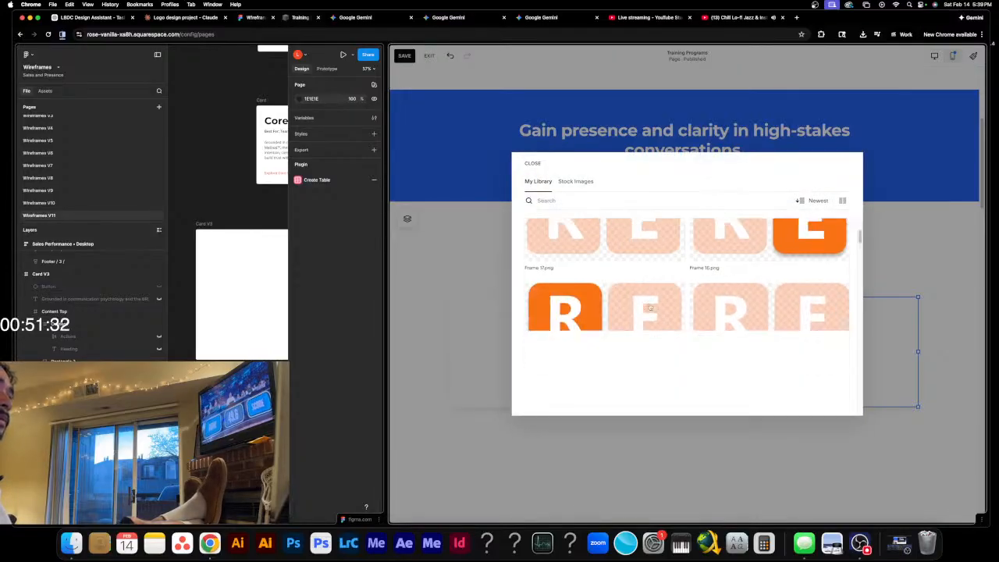
scroll(670, 324, down, 4)
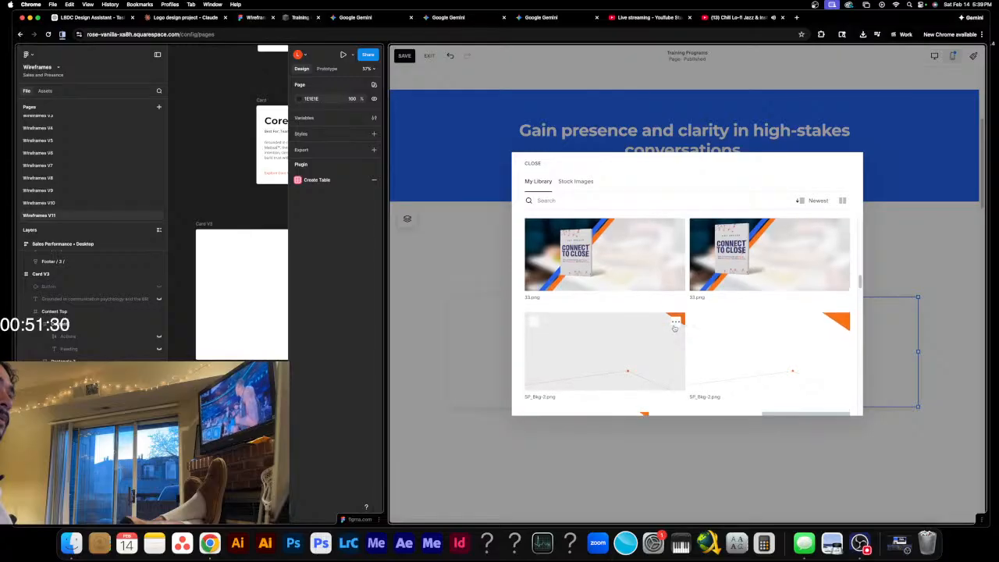
scroll(674, 331, up, 2)
scroll(675, 334, down, 10)
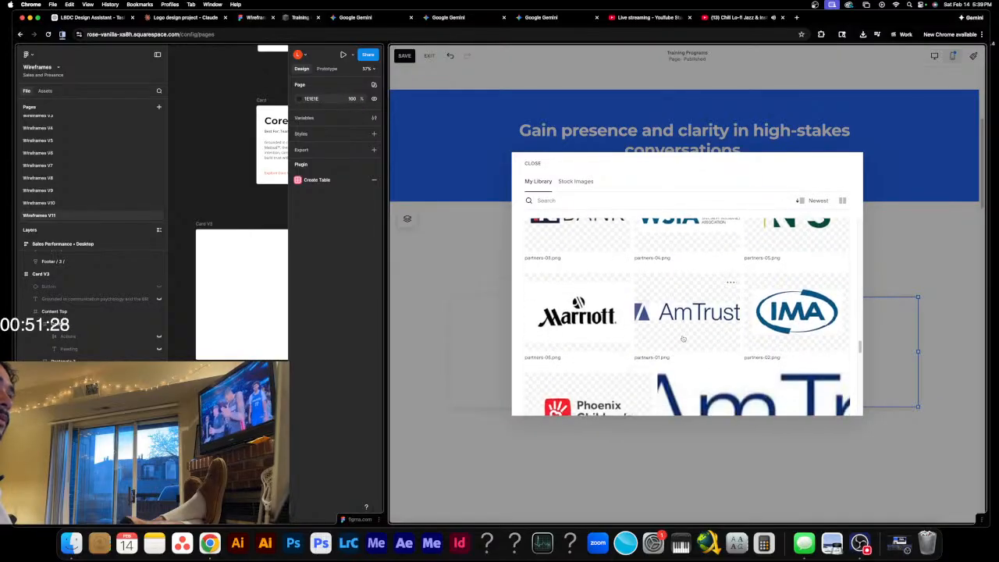
scroll(702, 343, down, 5)
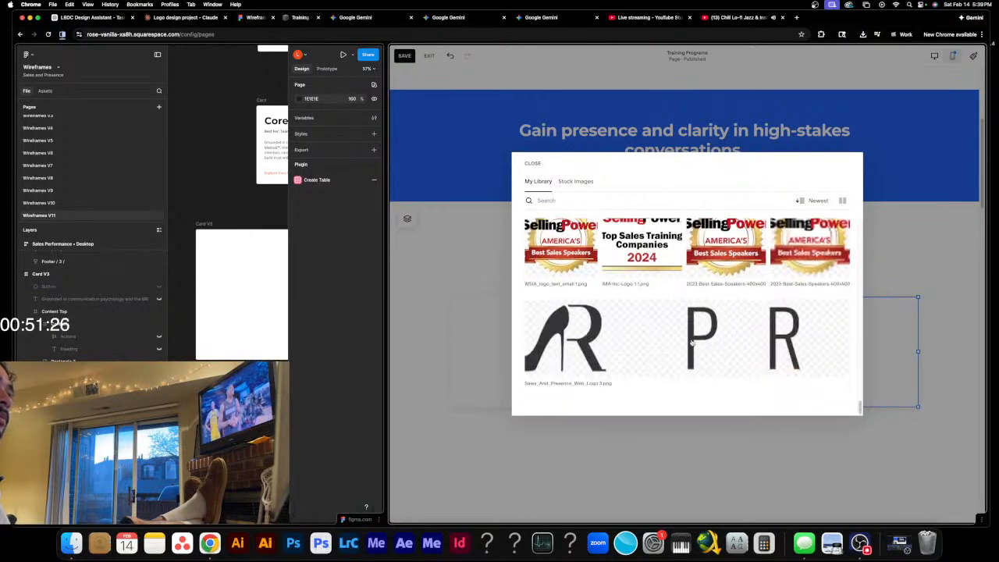
scroll(780, 382, up, 3)
click(532, 164)
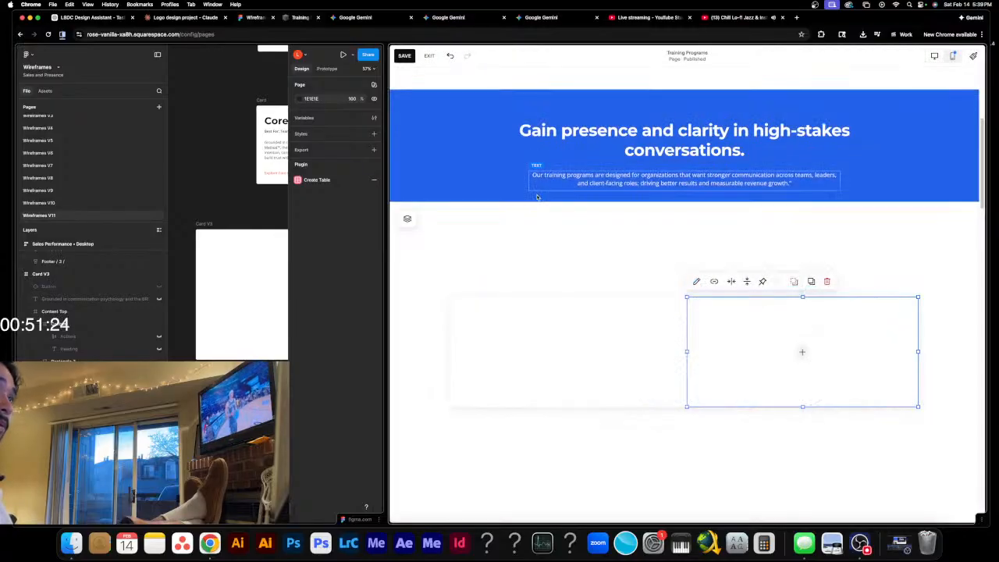
- Switch to the Figma wireframes, collapse the side panels and find the Why It Works desktop page's hero section
click(351, 145)
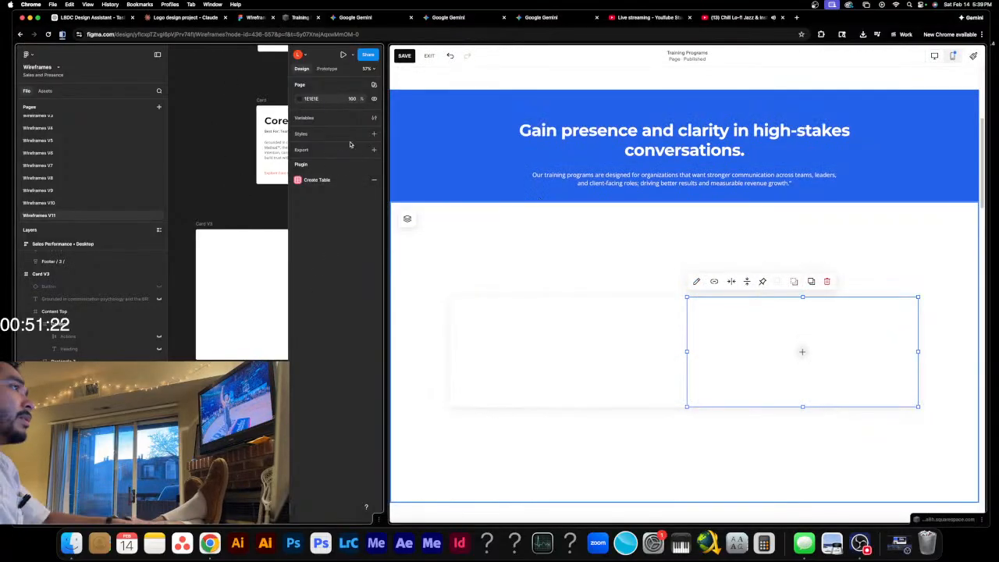
click(158, 55)
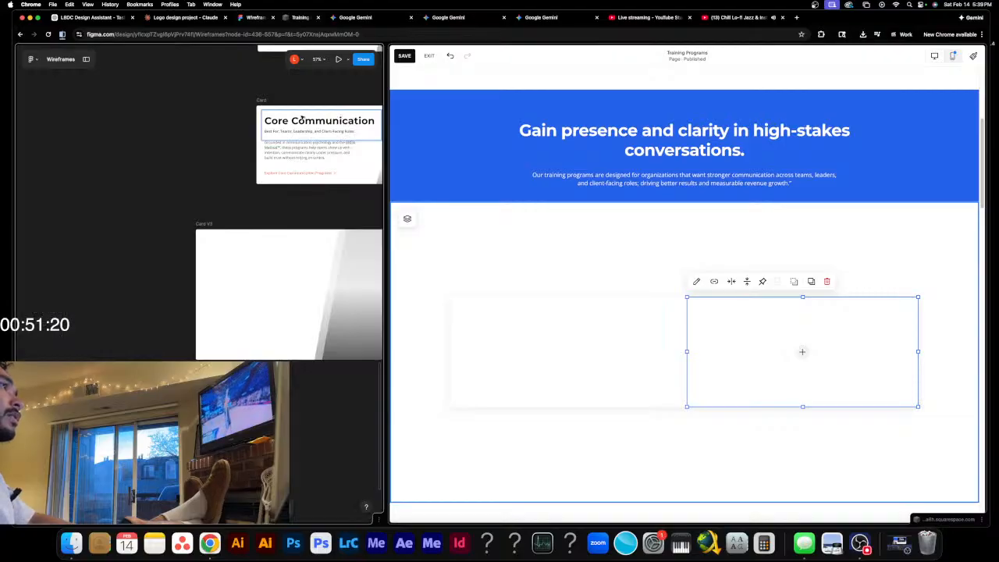
key(z)
alt+click(188, 186)
alt+click(188, 186)
alt+click(189, 186)
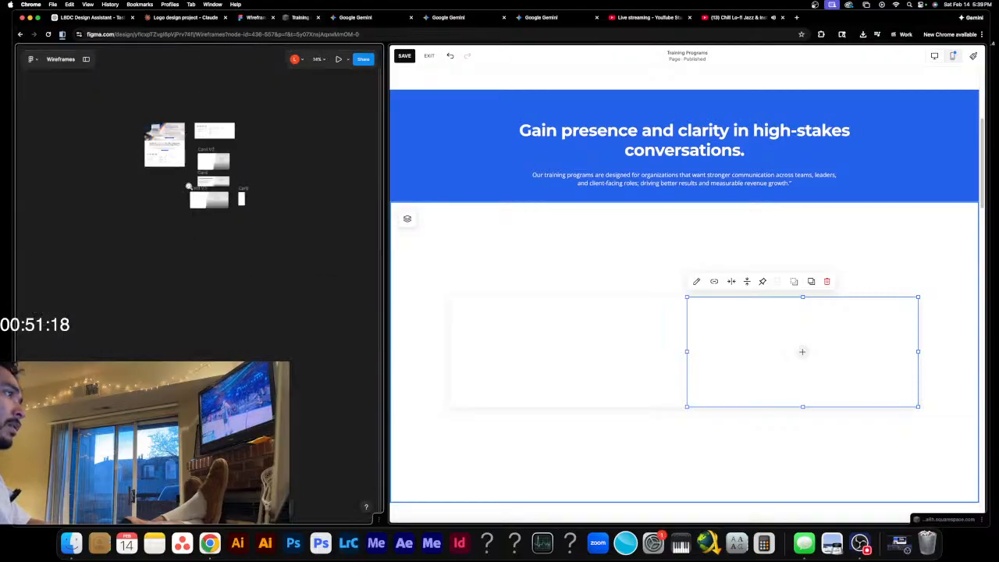
drag(258, 176, 84, 335)
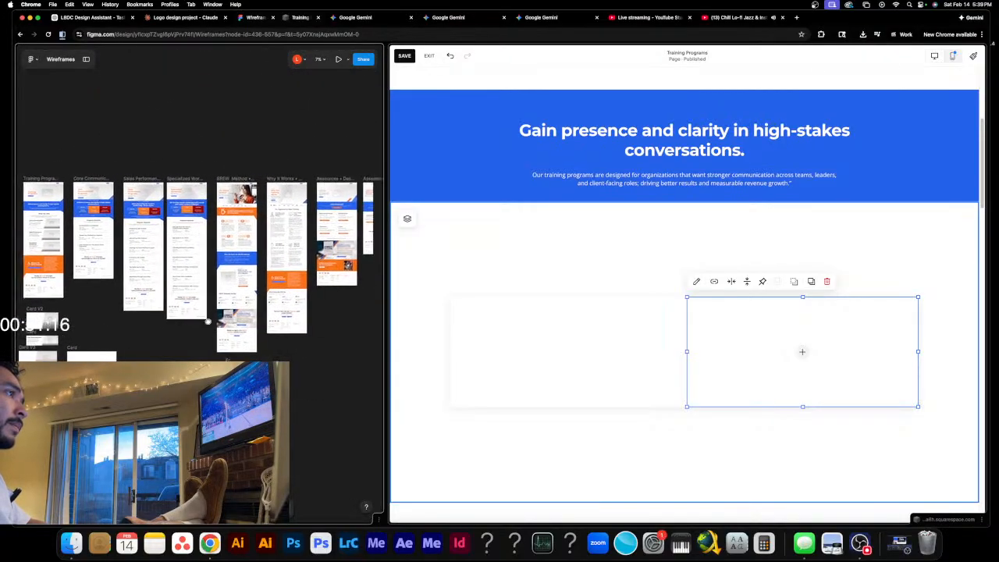
drag(208, 321, 191, 323)
click(291, 221)
click(291, 217)
drag(290, 207, 274, 244)
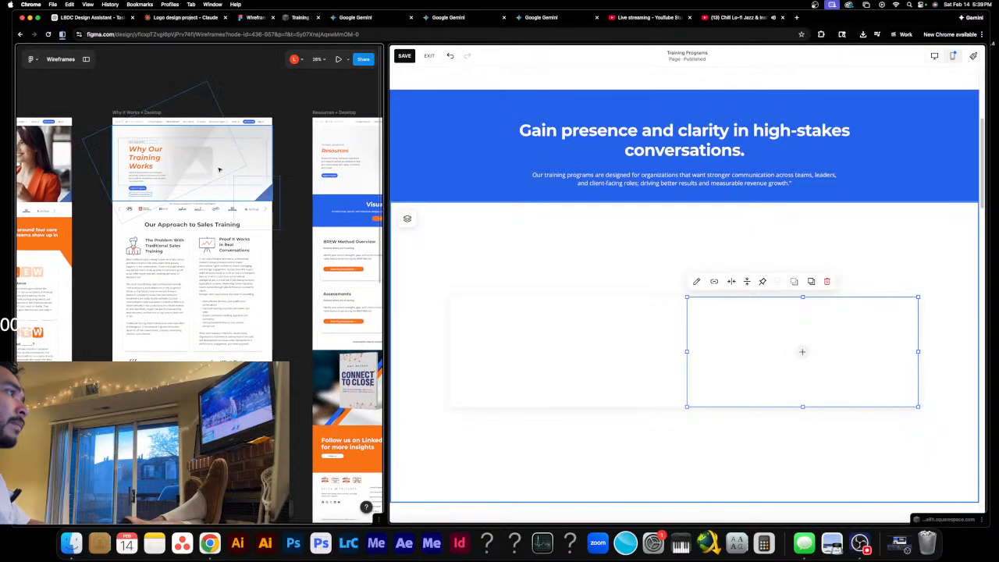
- Select the Why It Works hero section and inspect its image fill
double_click(238, 163)
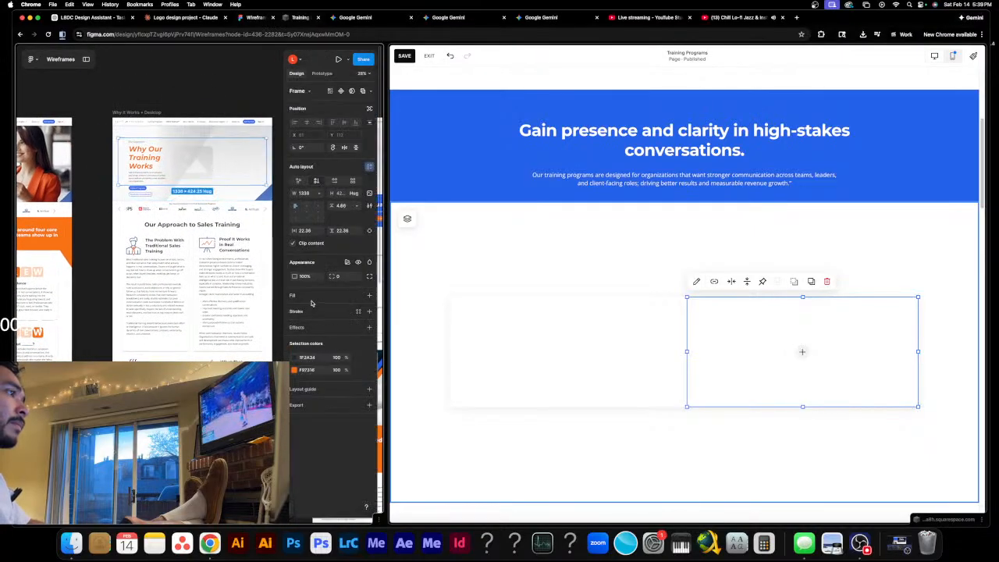
click(223, 198)
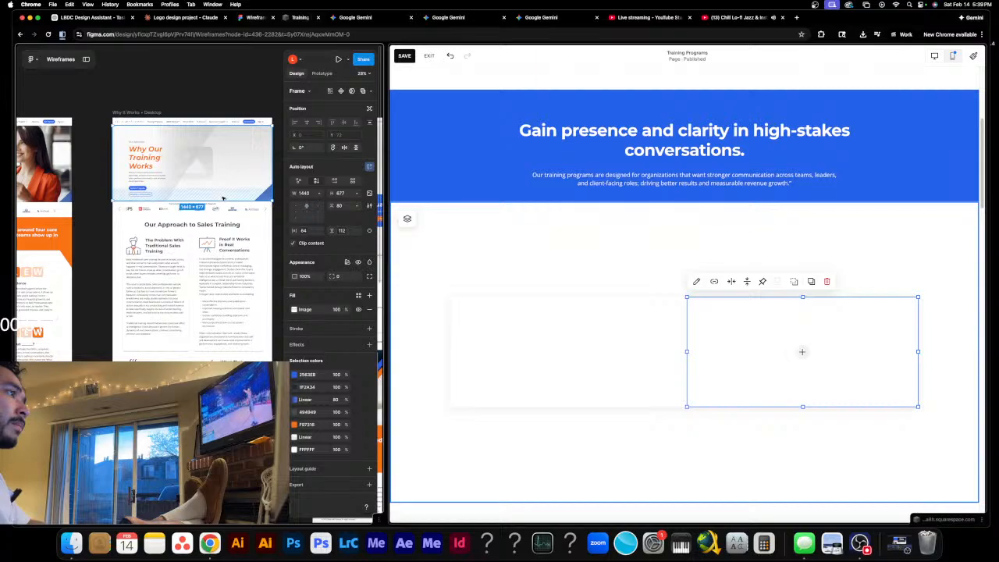
click(306, 310)
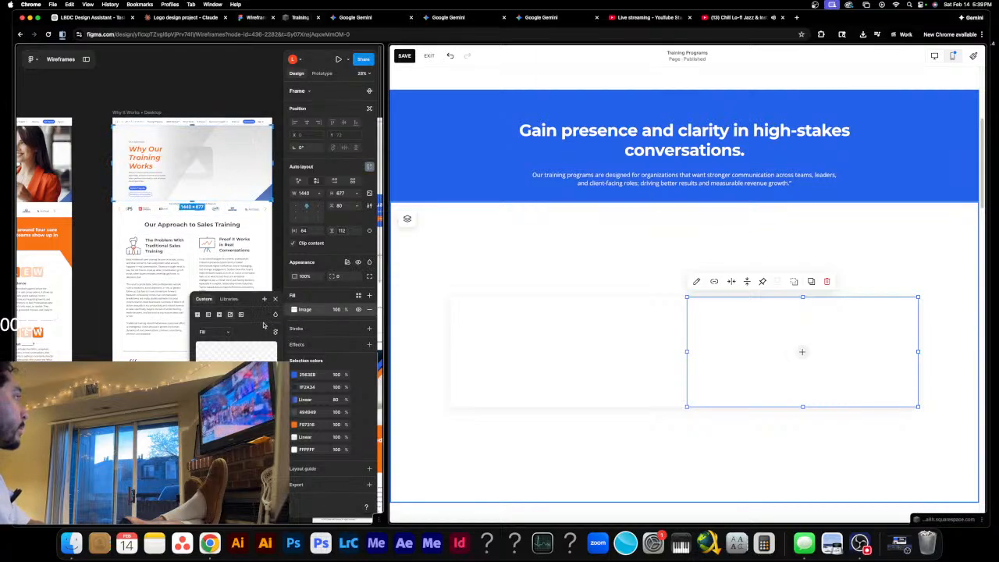
right_click(230, 167)
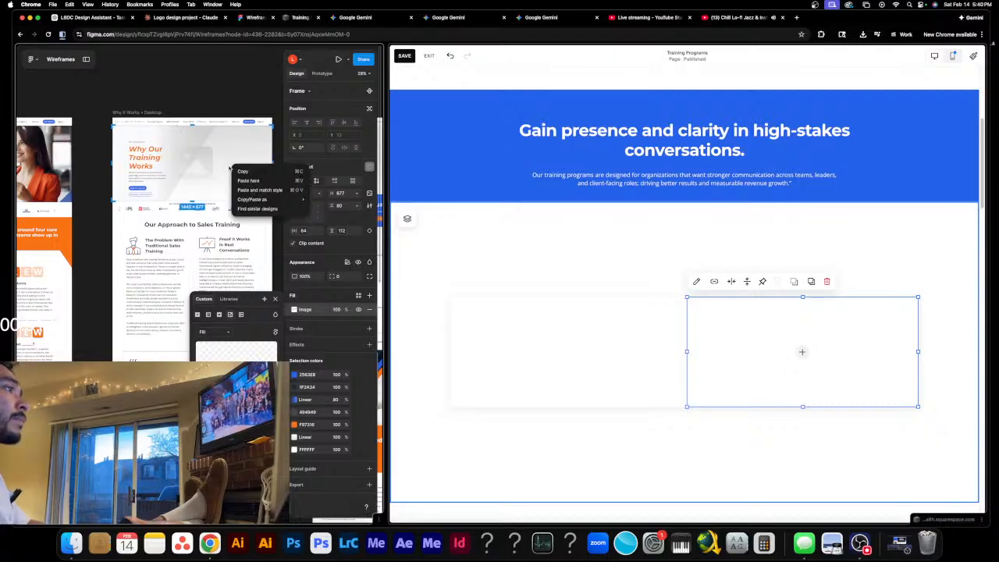
click(235, 91)
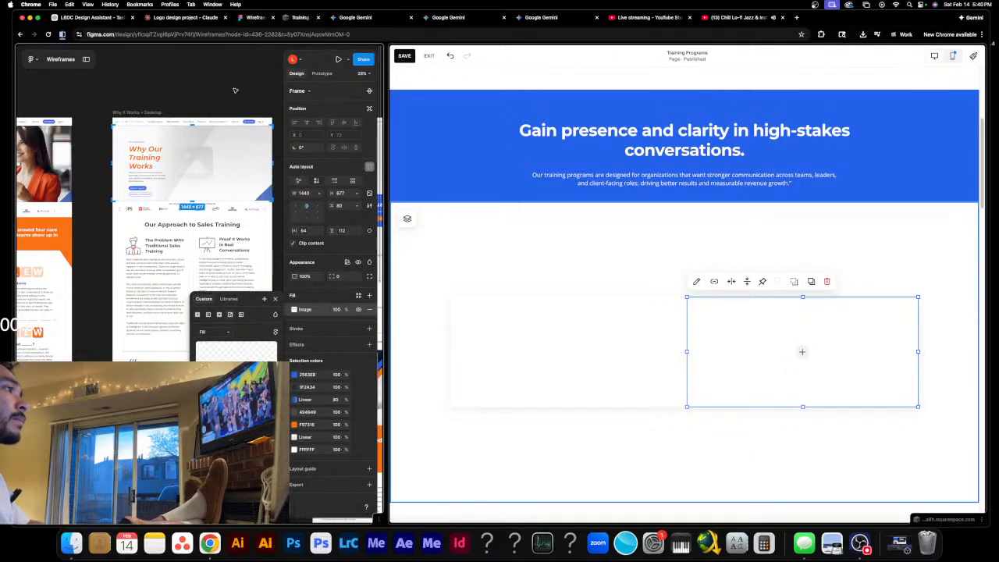
click(314, 313)
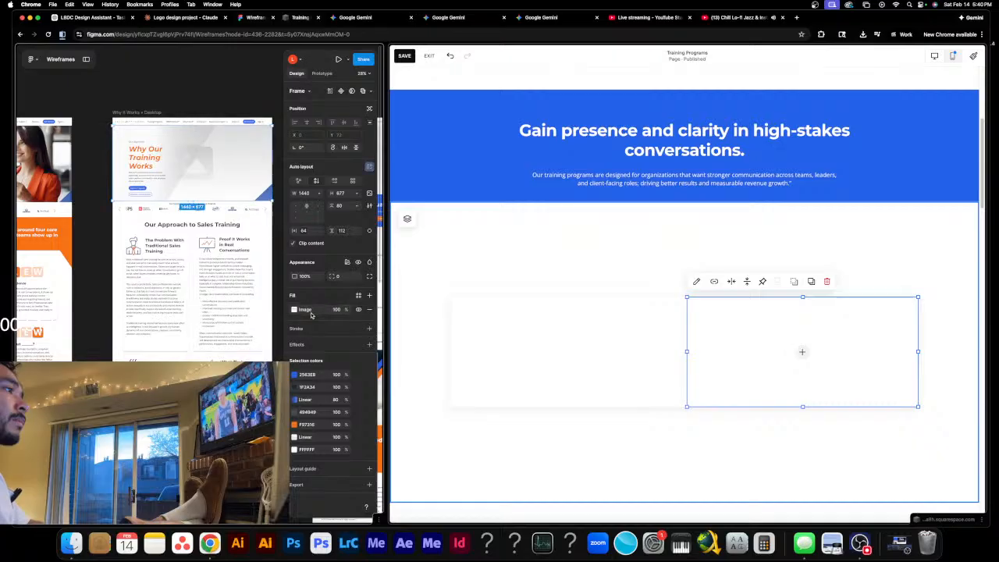
- Export the Why It Works hero section as a 1x PNG and check the downloaded 64.png in Finder
click(329, 486)
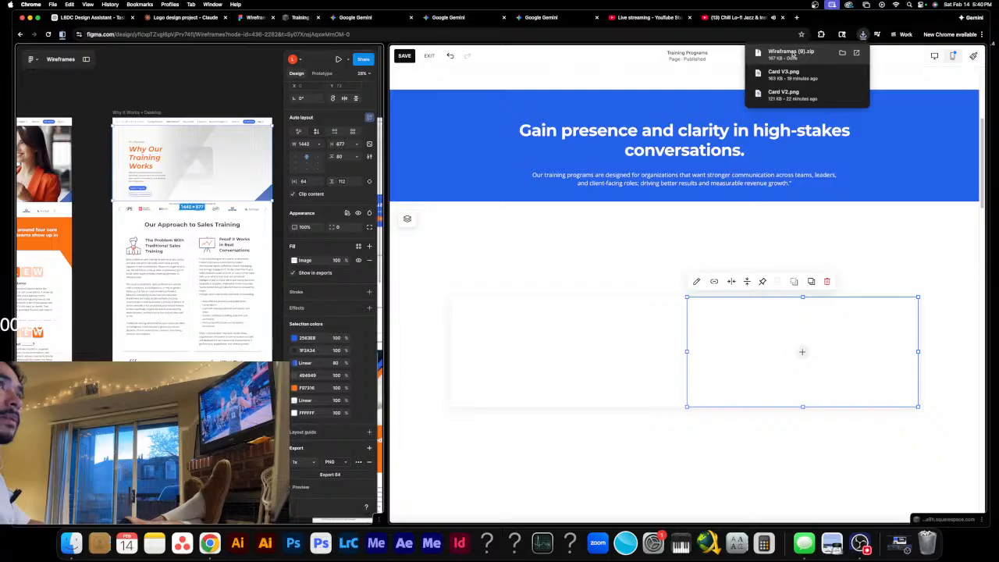
click(790, 53)
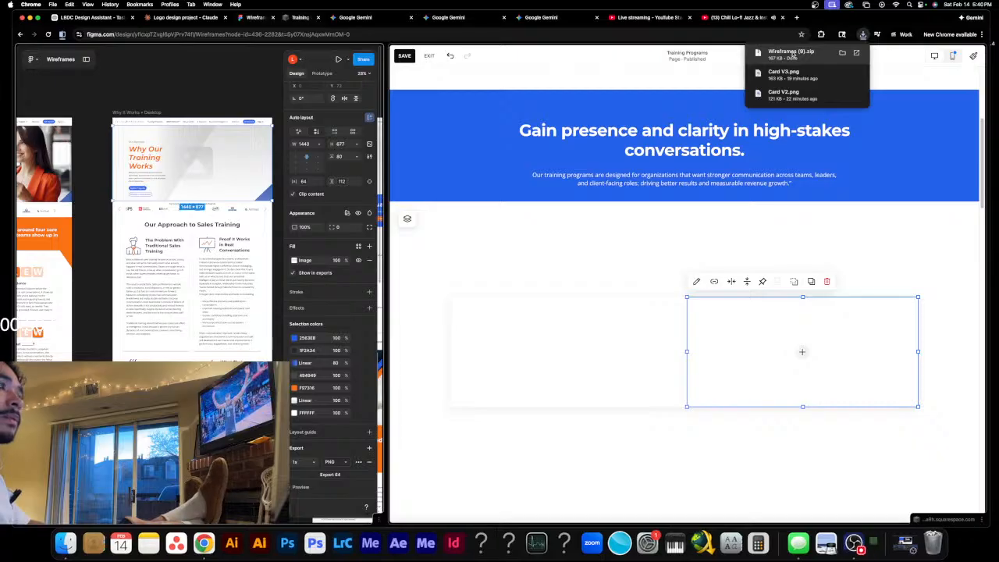
click(685, 177)
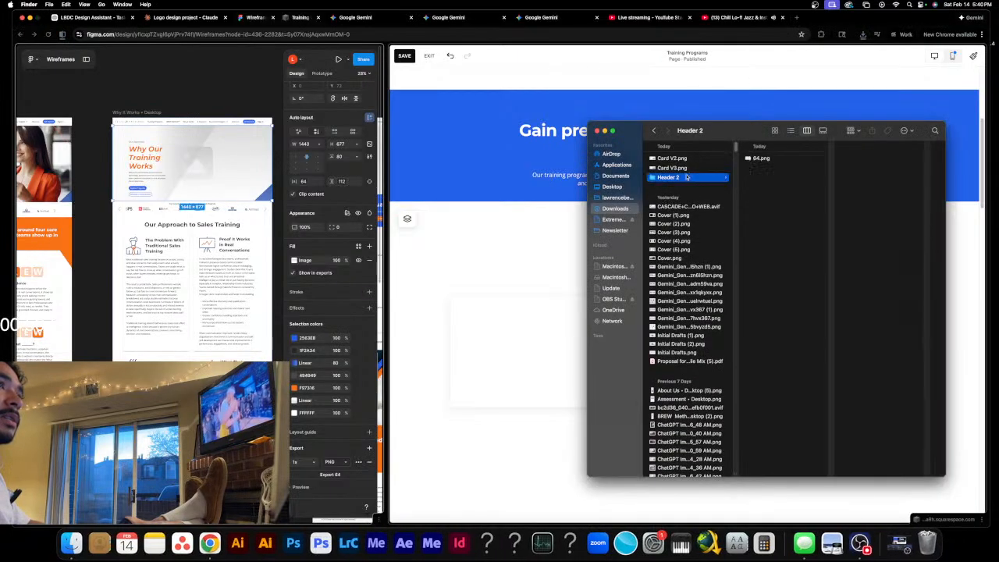
click(772, 158)
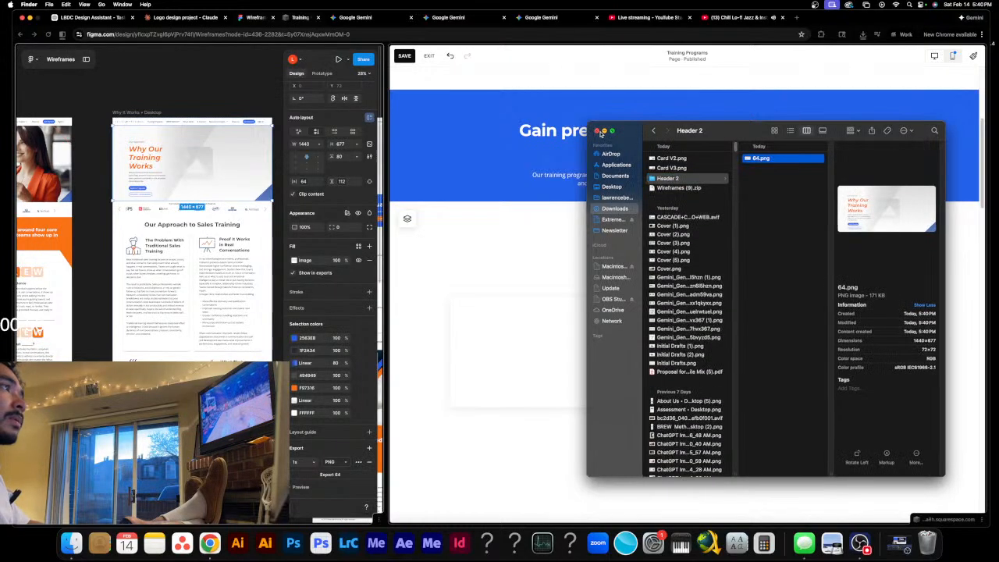
click(504, 130)
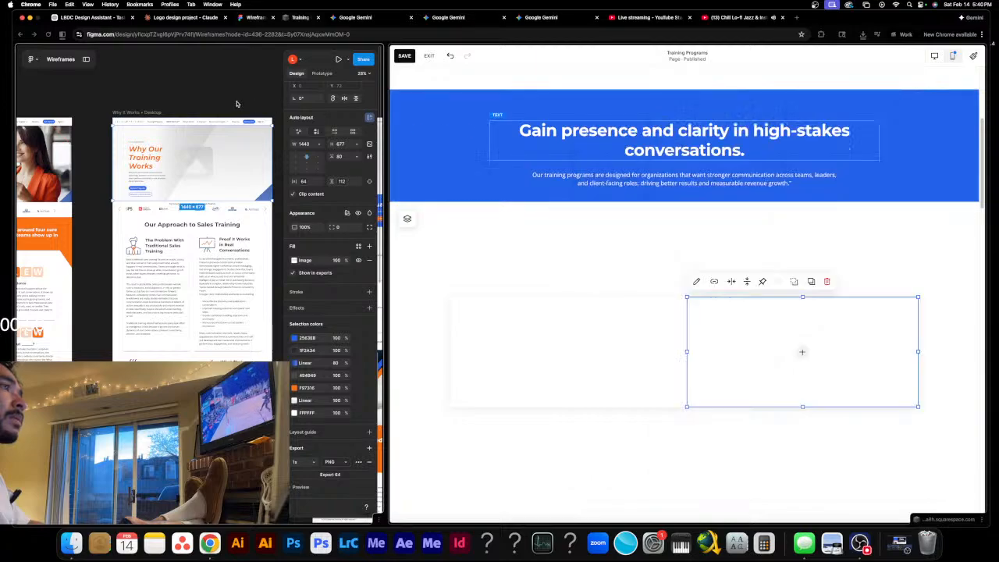
- Export the placeholder image beside "Built For The Conversations That Drive Results" on the BREW Method desktop page as a 1x PNG
scroll(152, 154, up, 3)
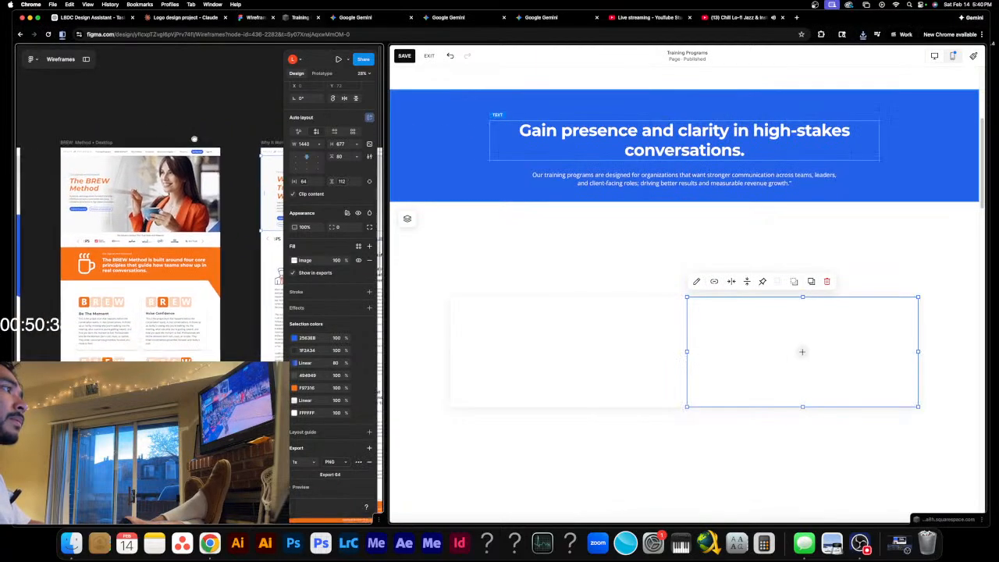
scroll(152, 154, down, 10)
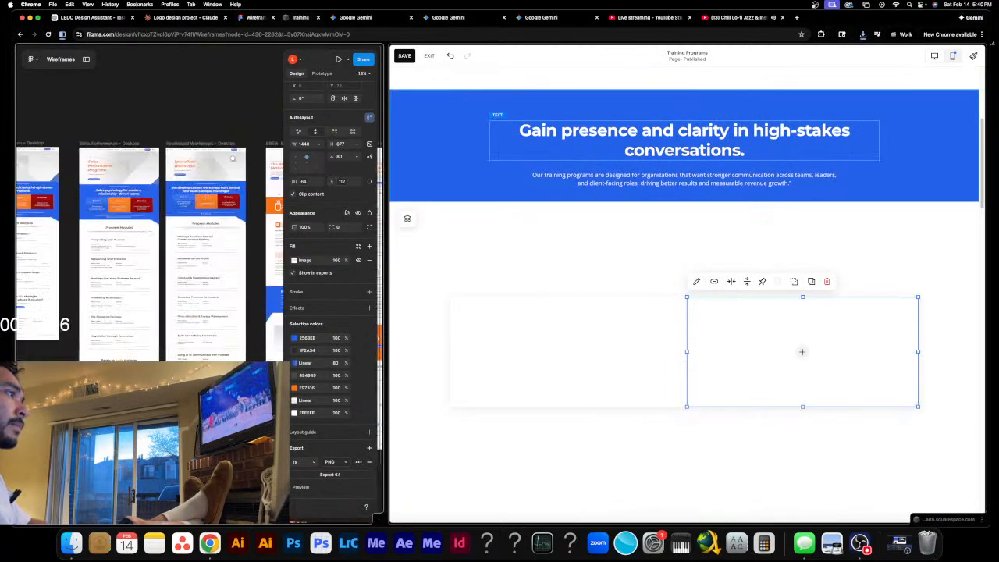
scroll(232, 157, down, 5)
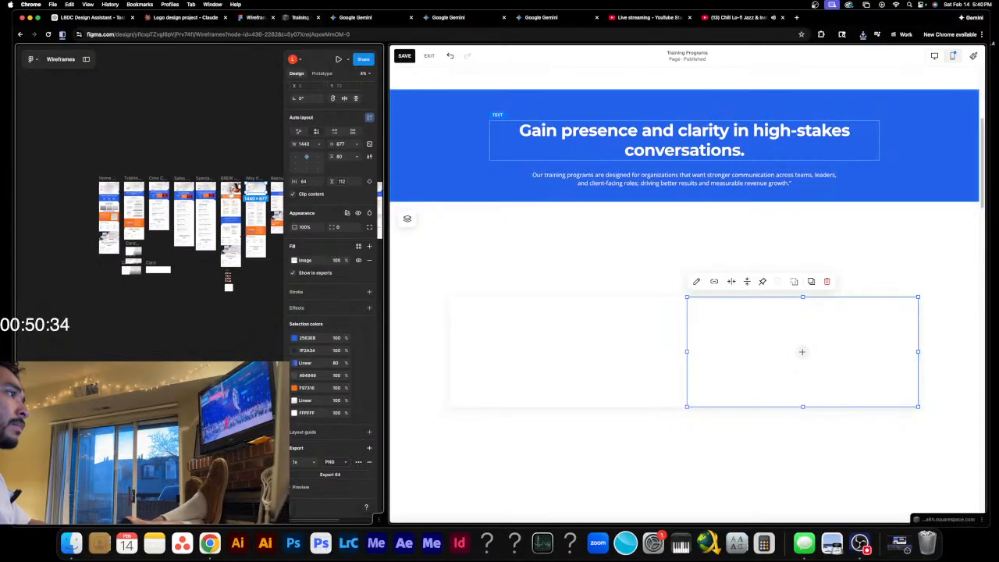
scroll(144, 237, up, 15)
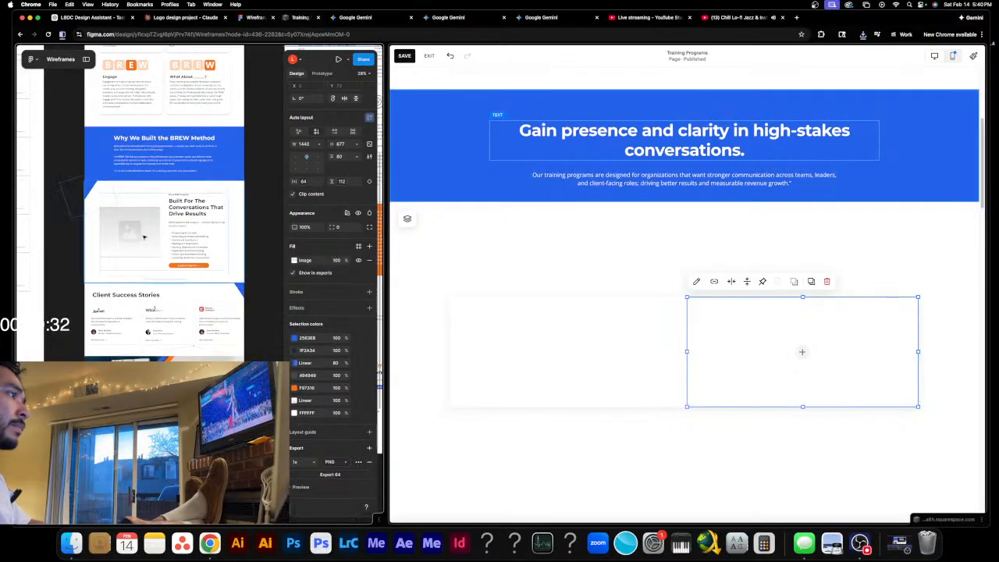
click(143, 237)
double_click(143, 236)
double_click(142, 235)
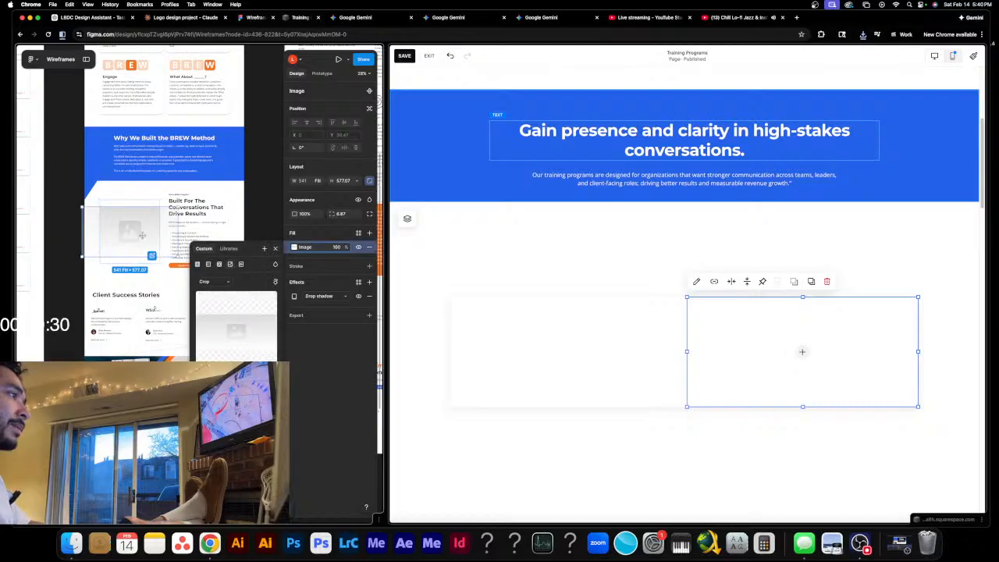
click(324, 317)
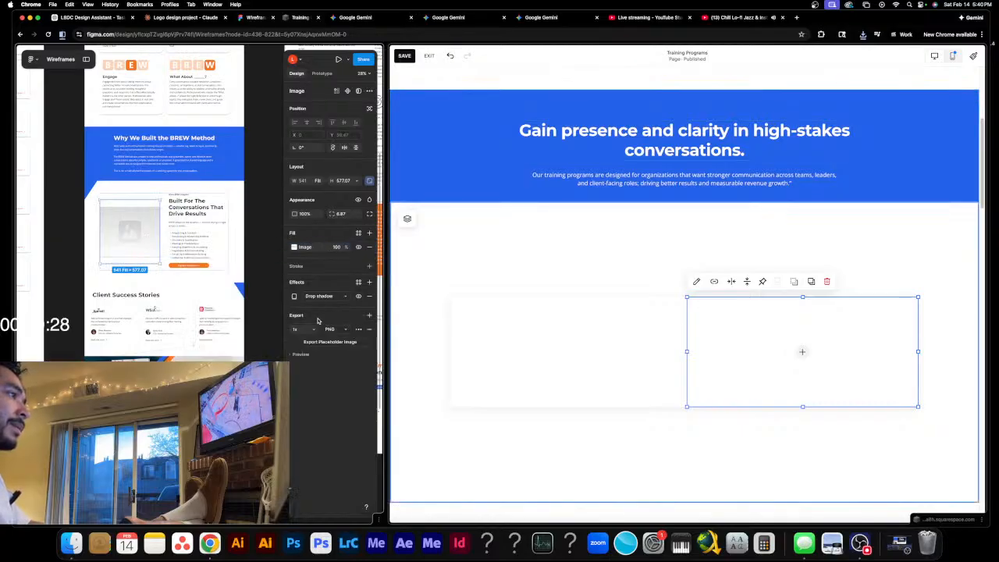
click(337, 343)
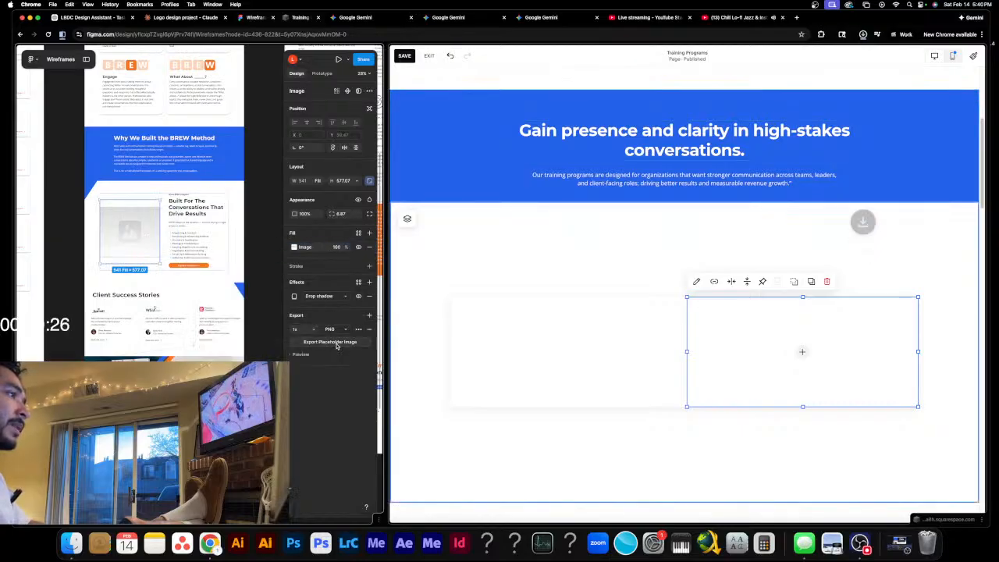
- Locate the exported Placeholder Image.png in the Layout/16 downloads folder and check its preview
click(804, 55)
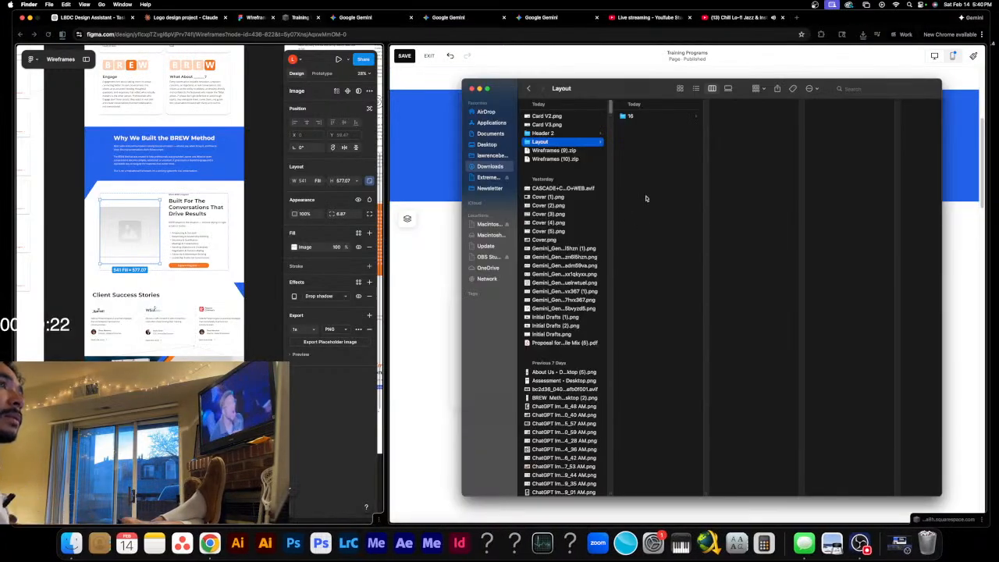
click(638, 119)
click(721, 117)
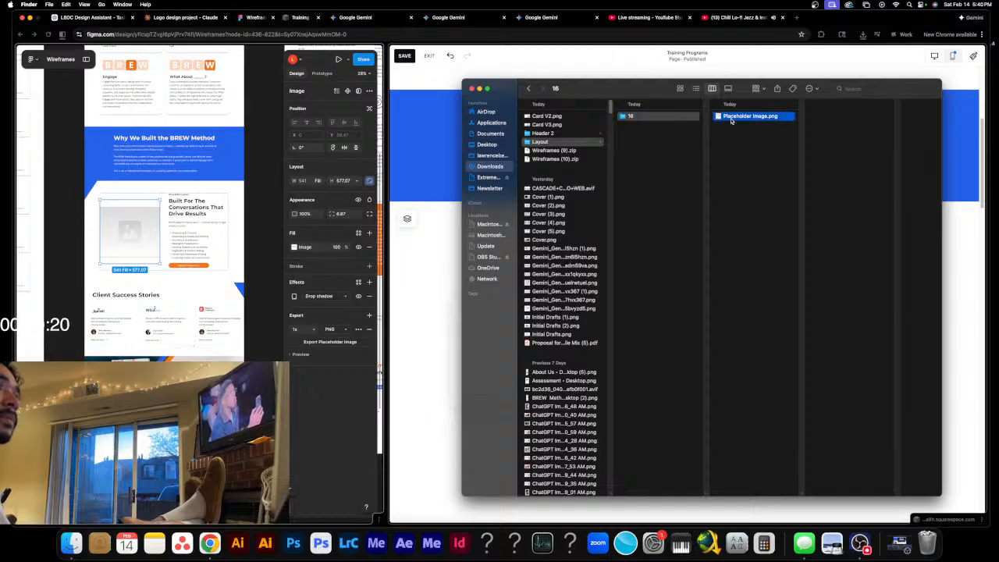
right_click(736, 118)
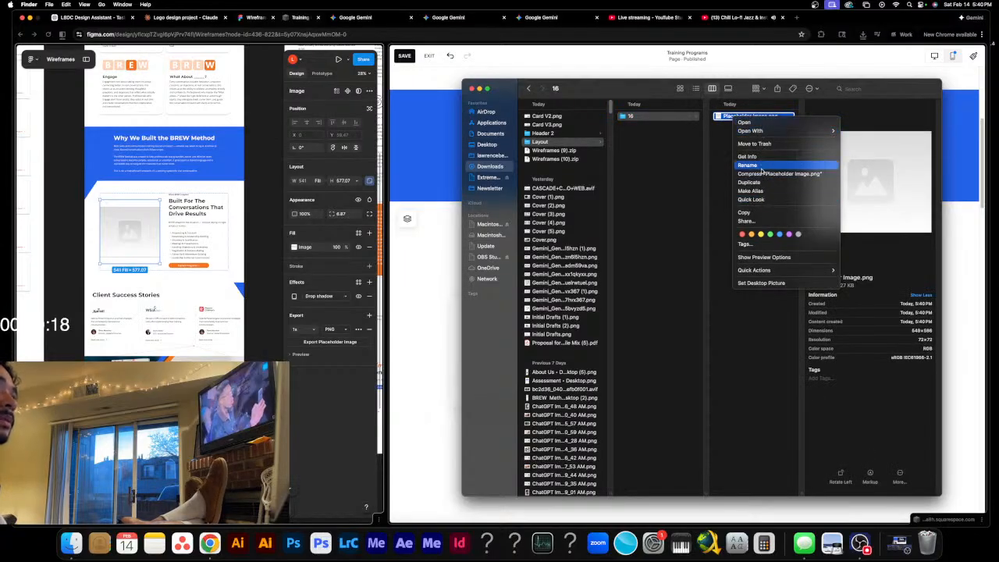
click(653, 181)
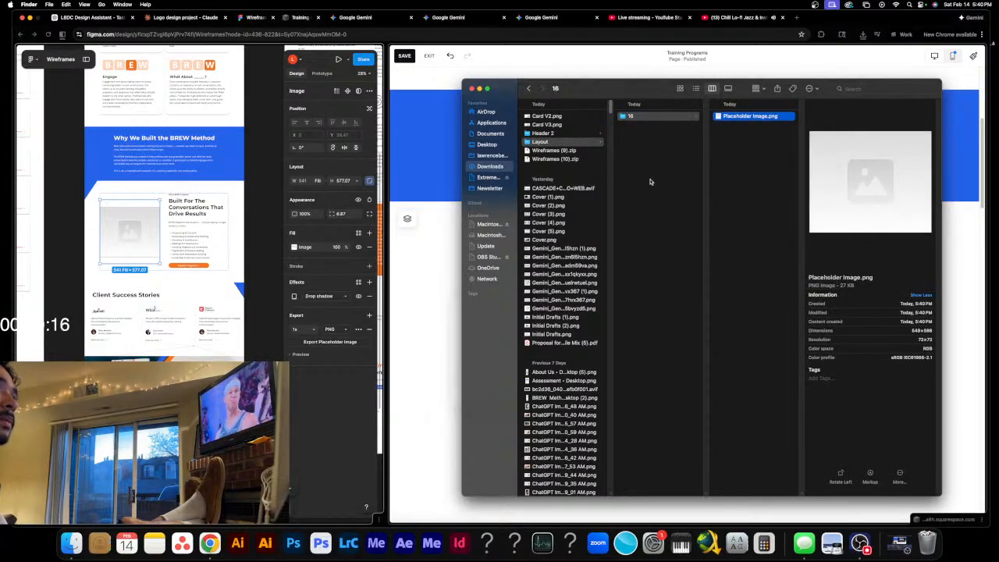
click(961, 411)
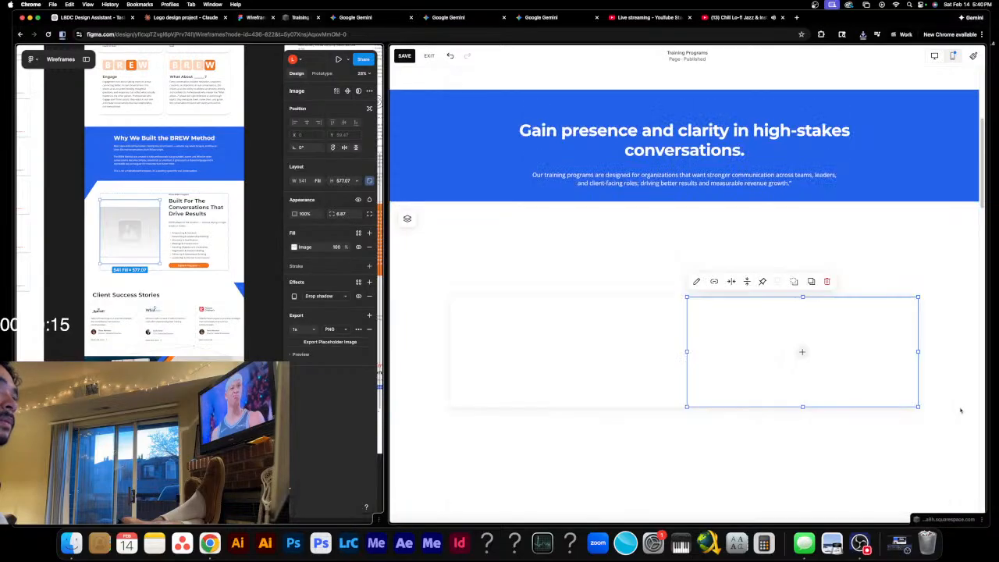
- Upload Placeholder Image.png from the Layout/16 folder in Downloads into the Training Programs page's empty image block
click(802, 352)
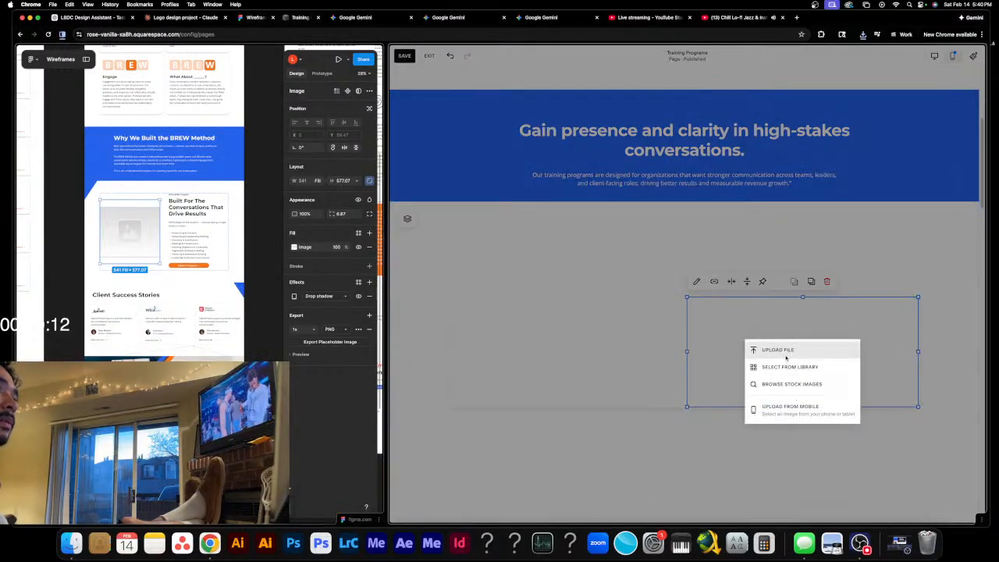
click(783, 355)
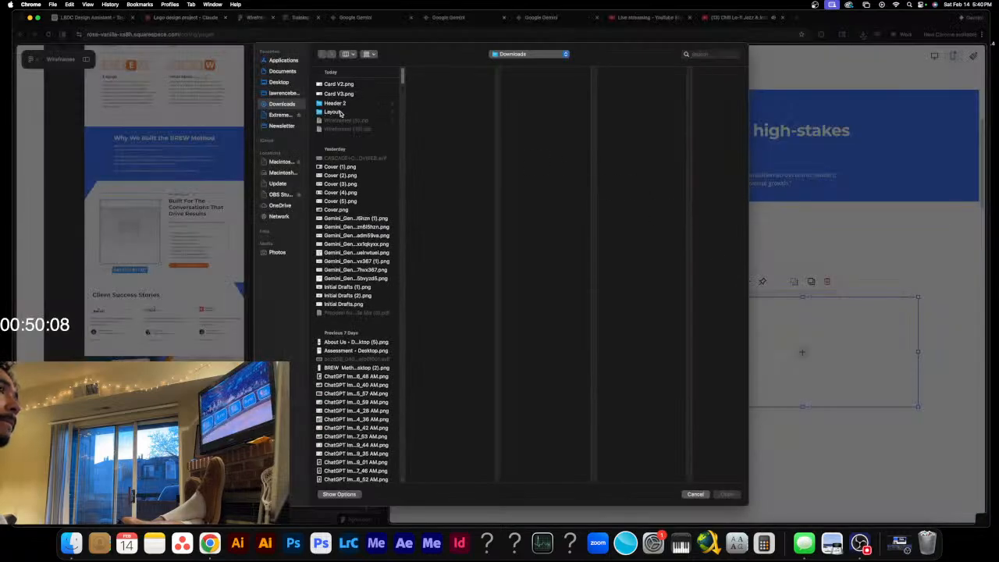
click(341, 114)
click(453, 84)
click(543, 84)
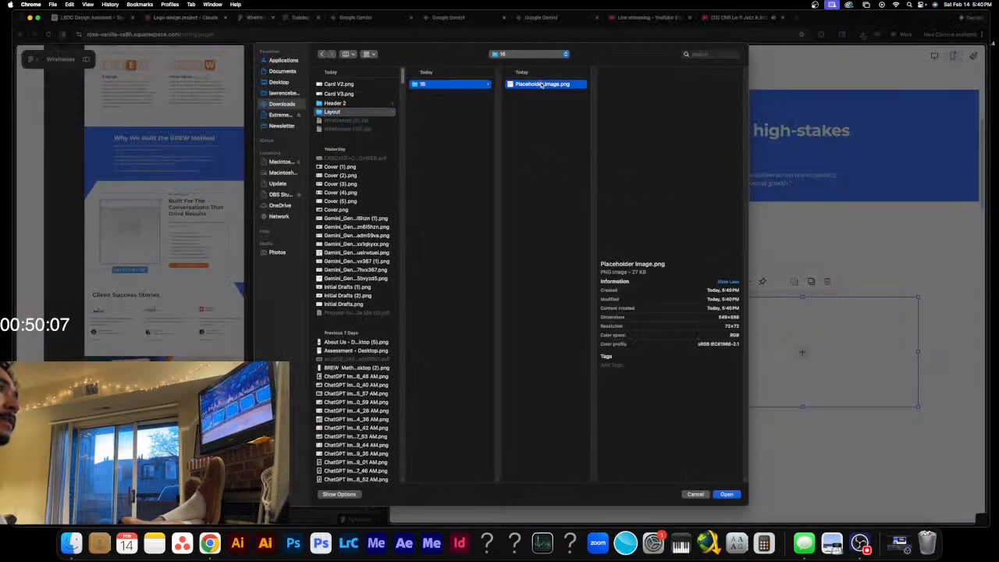
click(726, 493)
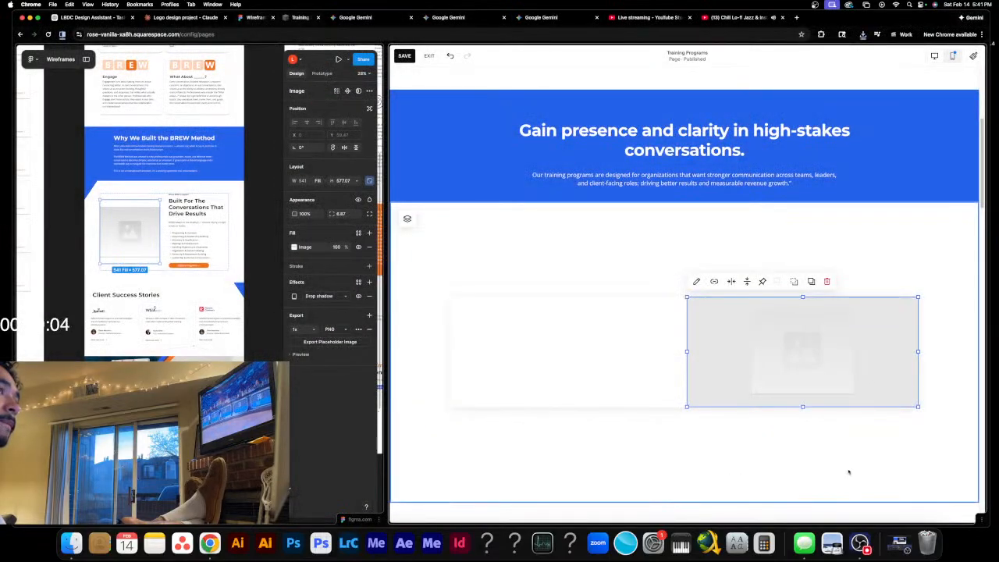
- Set the placeholder image's design to Fill so it covers the whole image block
click(848, 472)
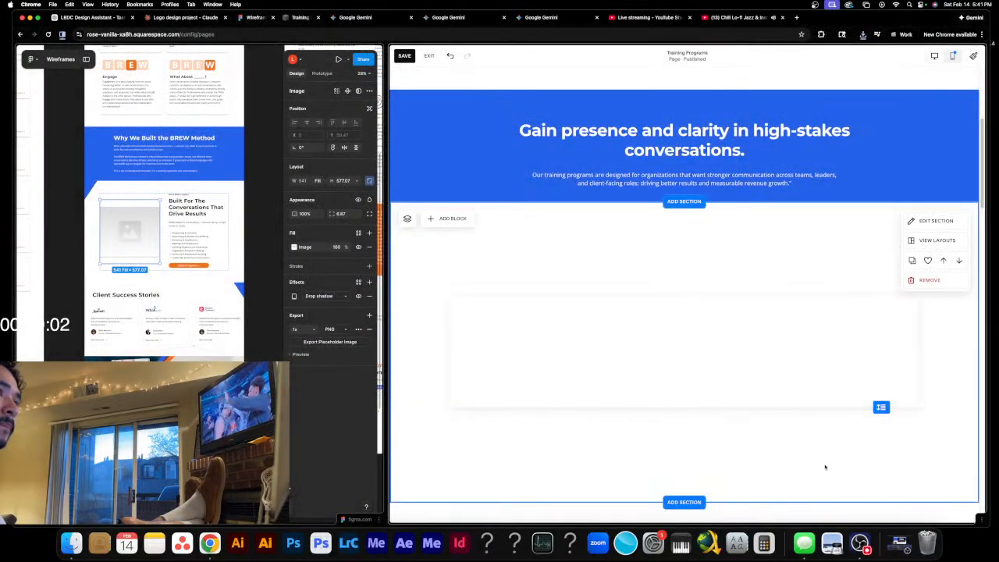
double_click(792, 345)
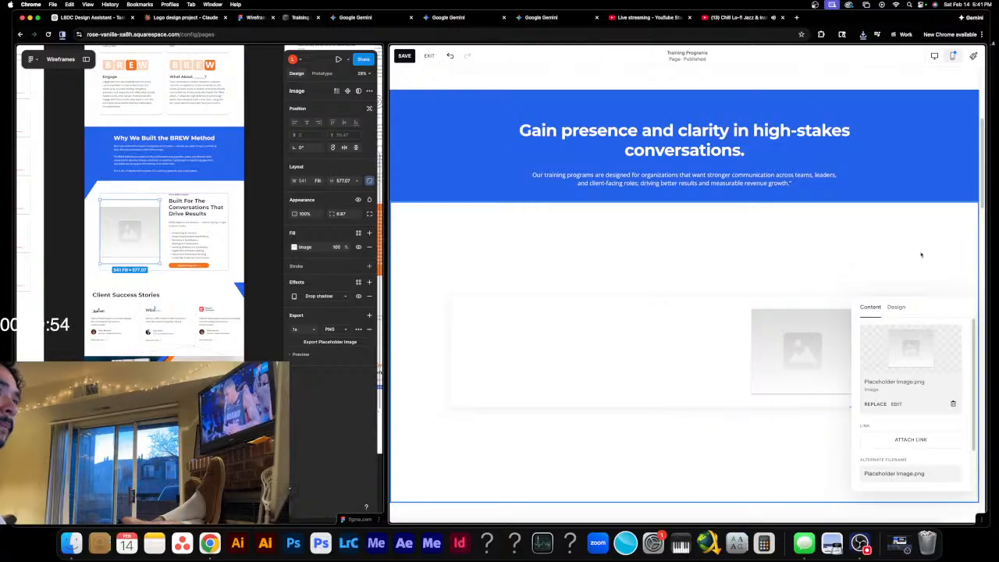
click(814, 348)
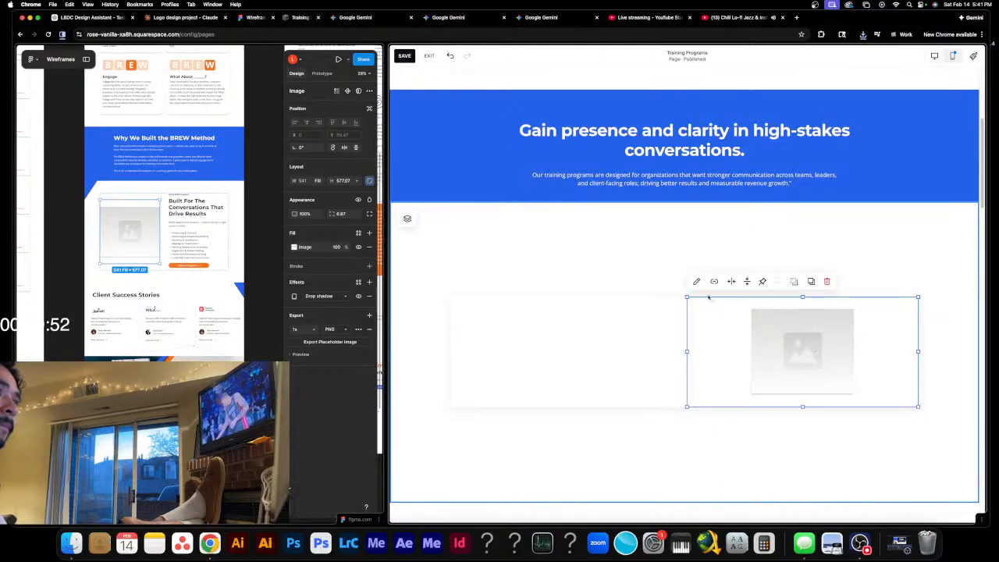
click(696, 282)
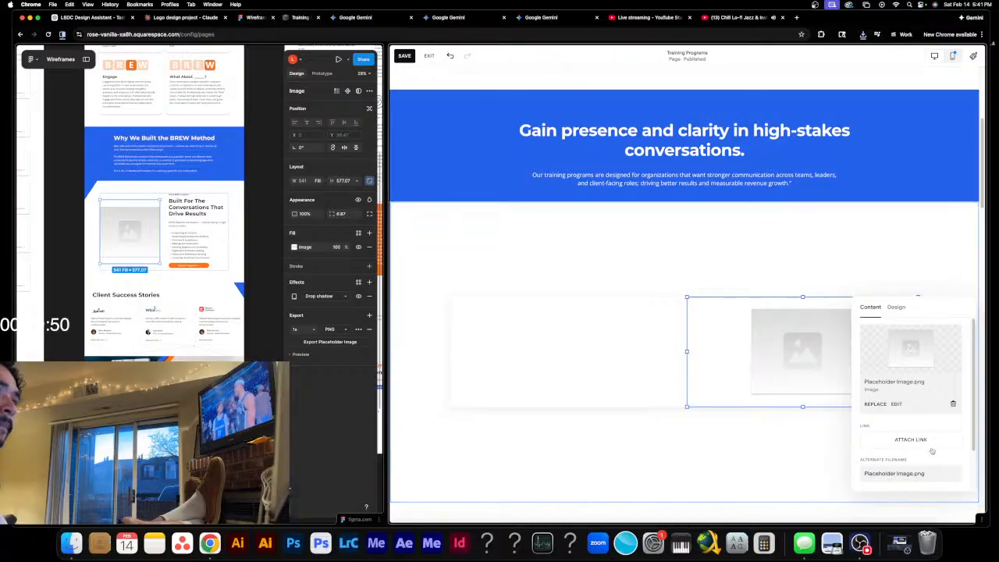
scroll(913, 406, down, 2)
scroll(919, 456, up, 3)
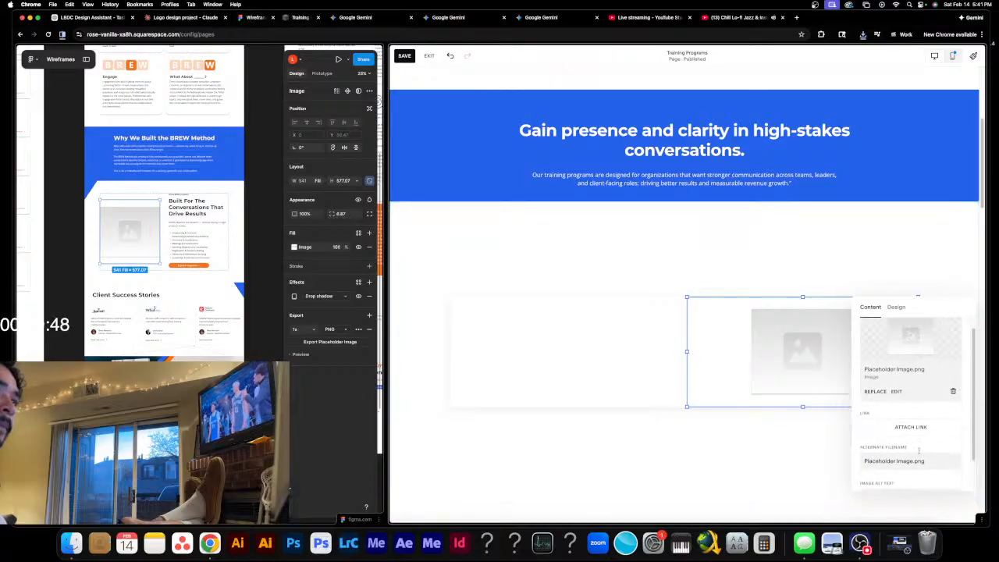
click(896, 307)
click(913, 333)
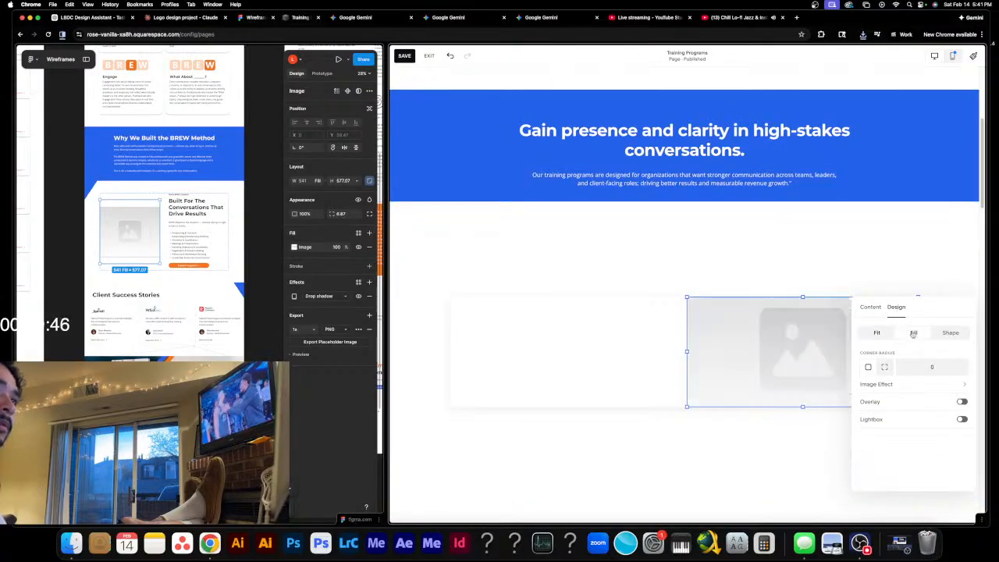
click(789, 466)
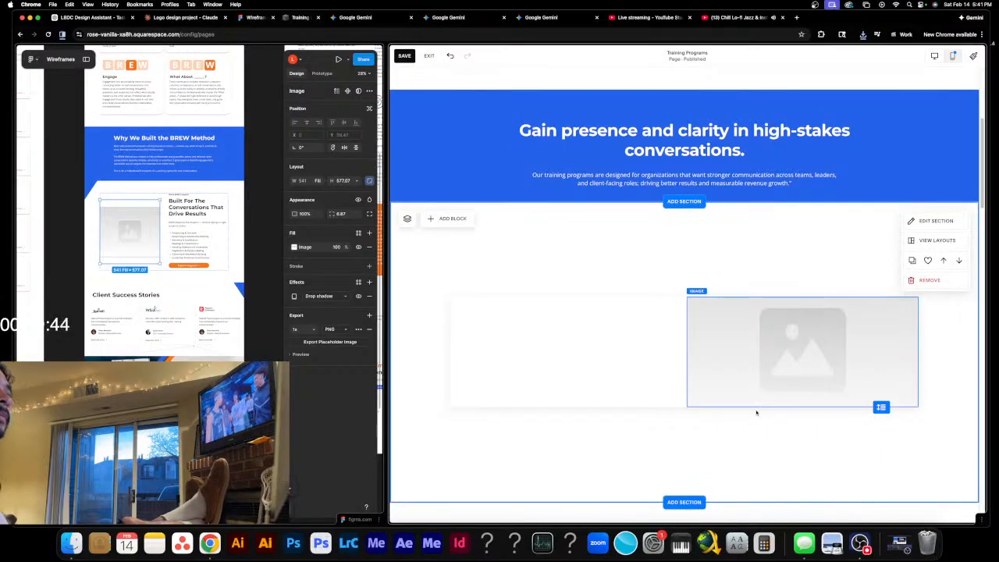
- Copy the first Core Communication card's title, "Best For" line, description and Explore link from What We Offer, and paste them onto the new card
scroll(728, 434, down, 5)
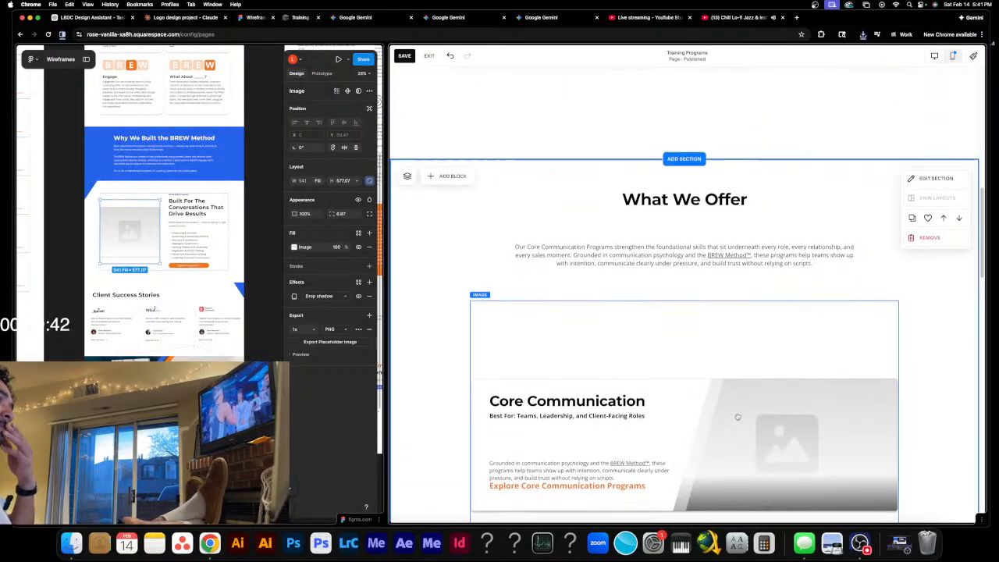
scroll(730, 422, down, 2)
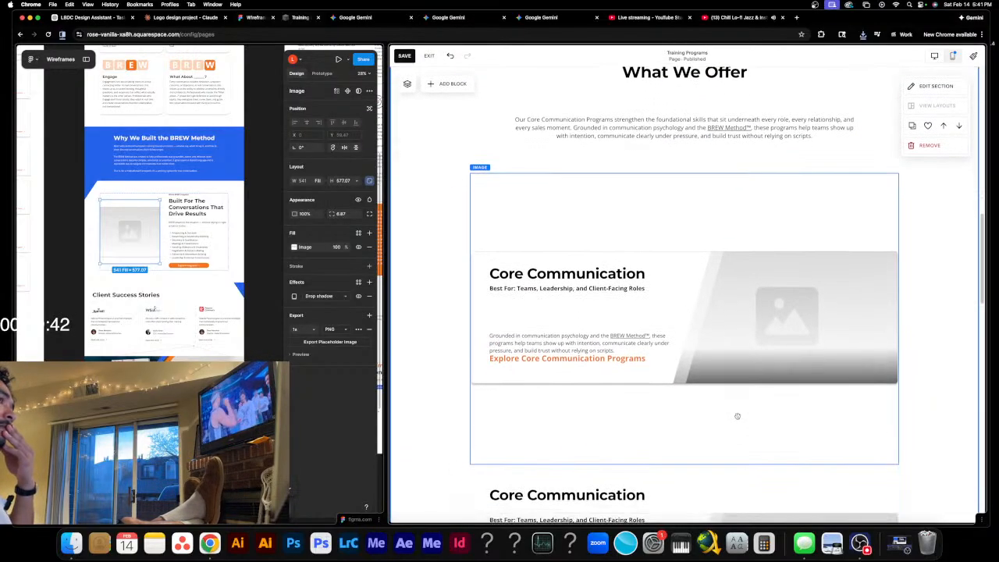
click(555, 275)
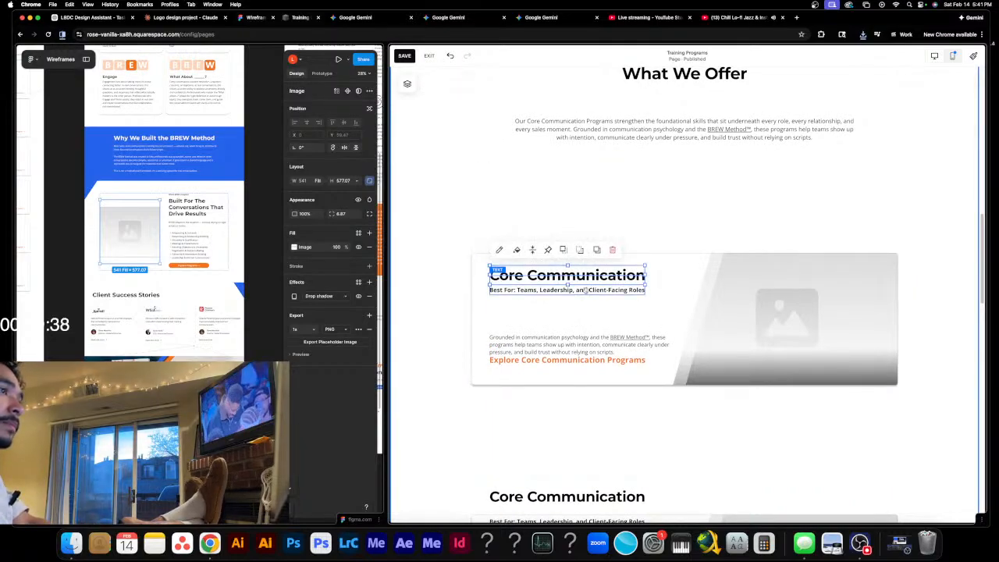
shift+click(568, 291)
shift+click(579, 344)
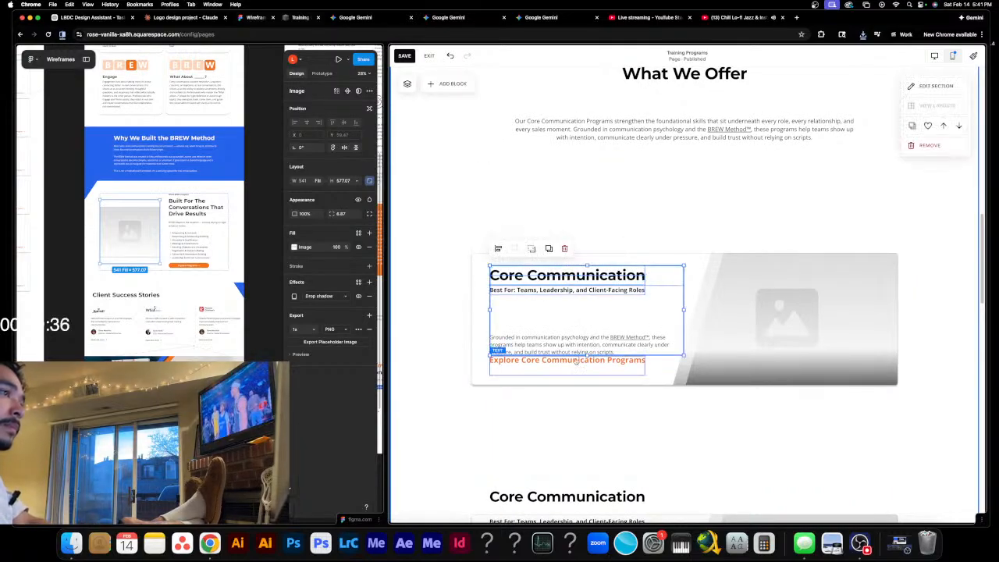
shift+click(575, 360)
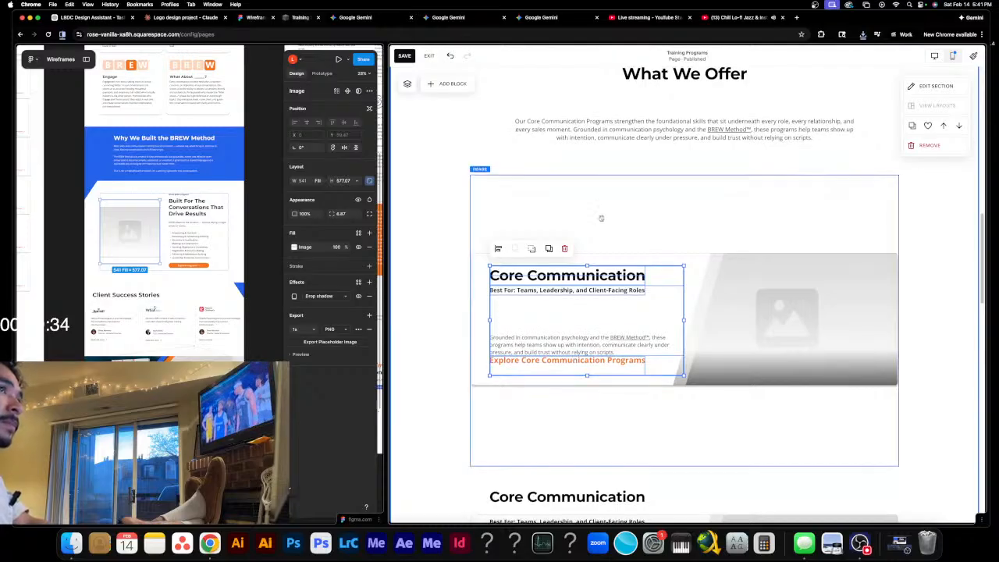
scroll(600, 227, up, 5)
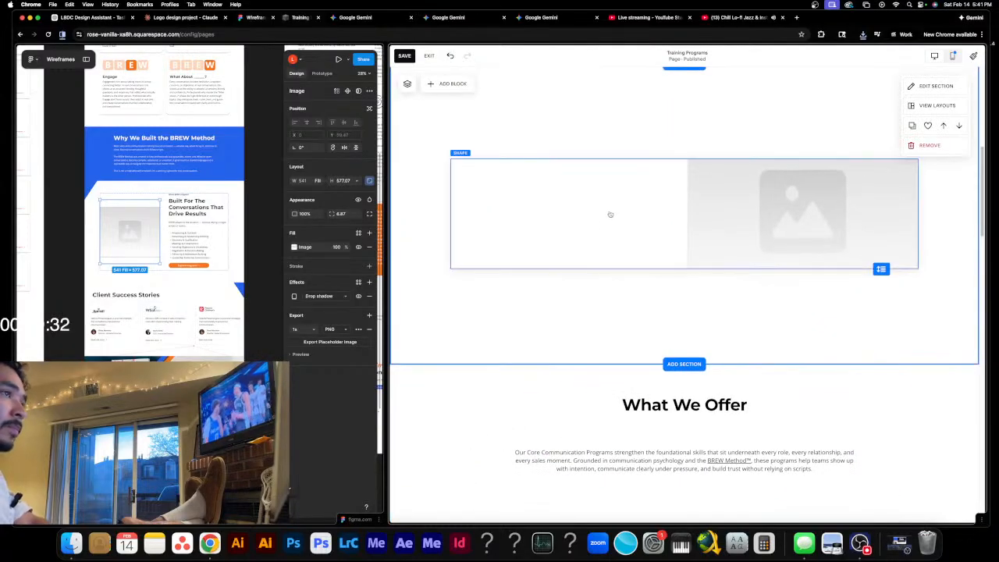
scroll(604, 252, up, 3)
scroll(591, 319, down, 1)
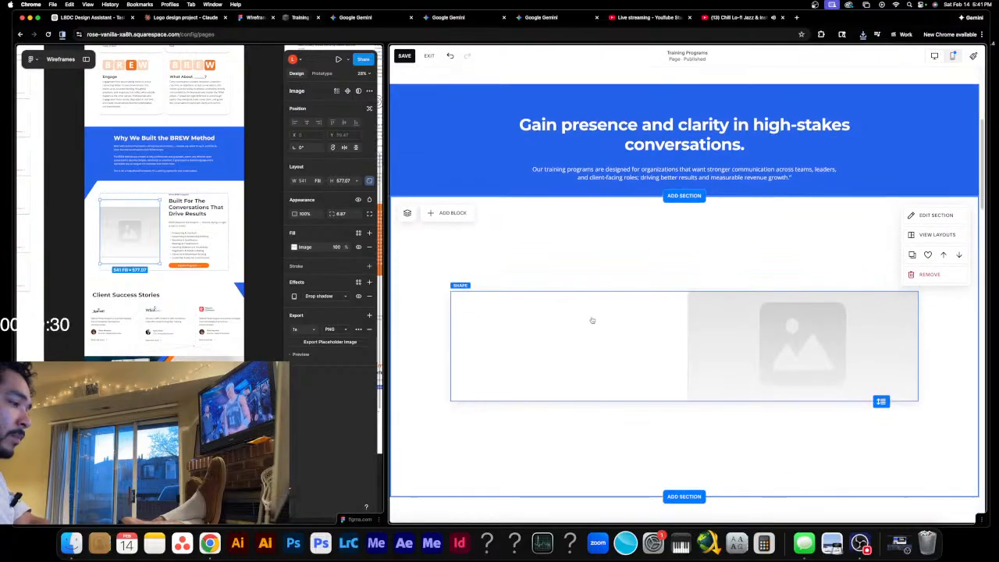
click(592, 319)
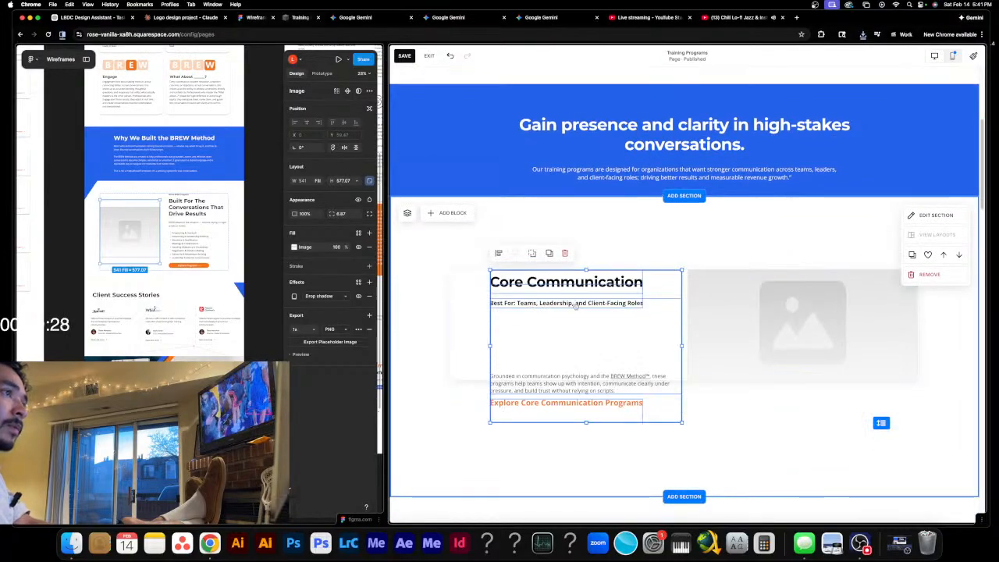
- Align the pasted text blocks to the new card's left edge, and raise and shorten the description block to sit inside the card
drag(574, 306, 577, 368)
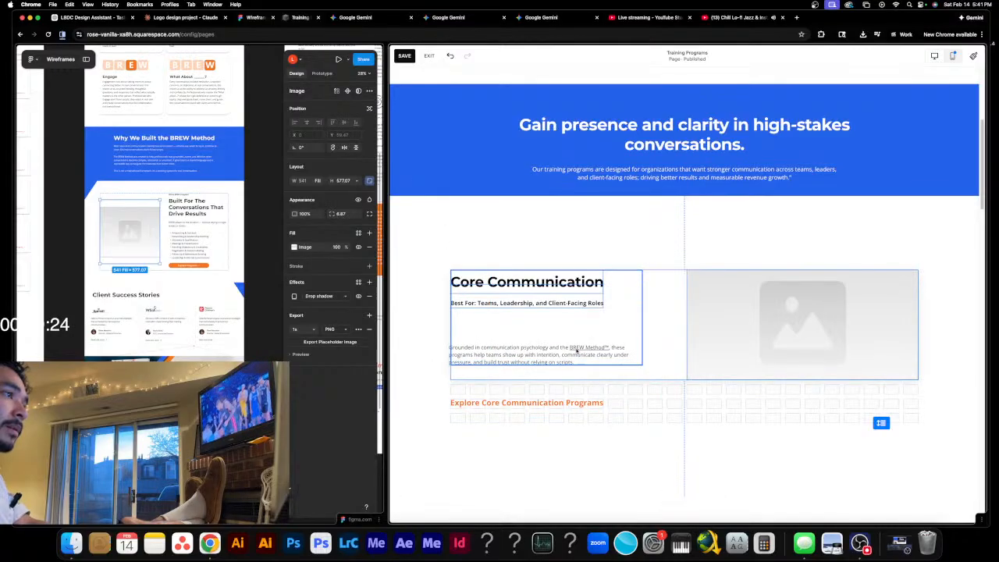
click(544, 270)
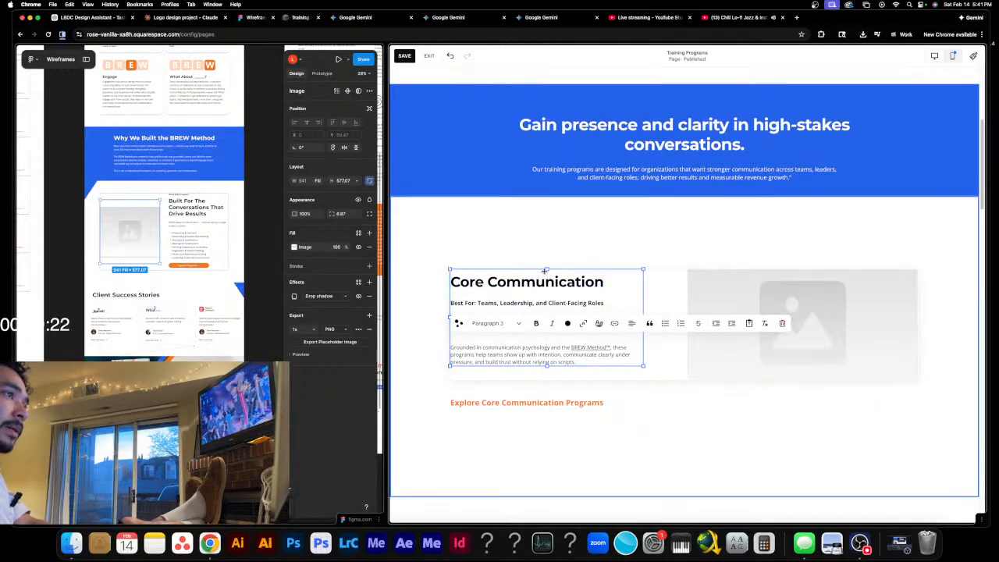
- Turn on text scaling for the new card's description paragraph
click(551, 353)
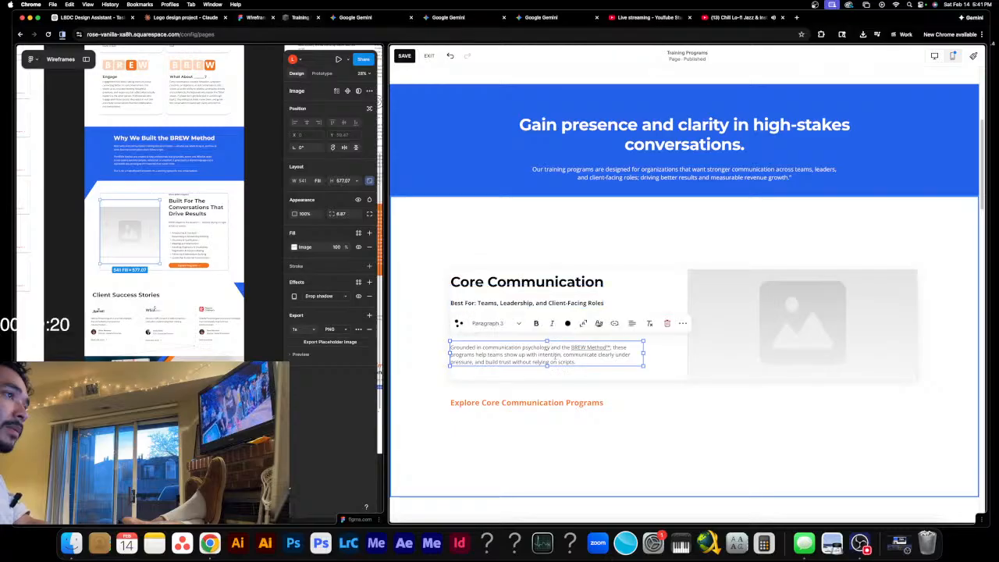
click(583, 323)
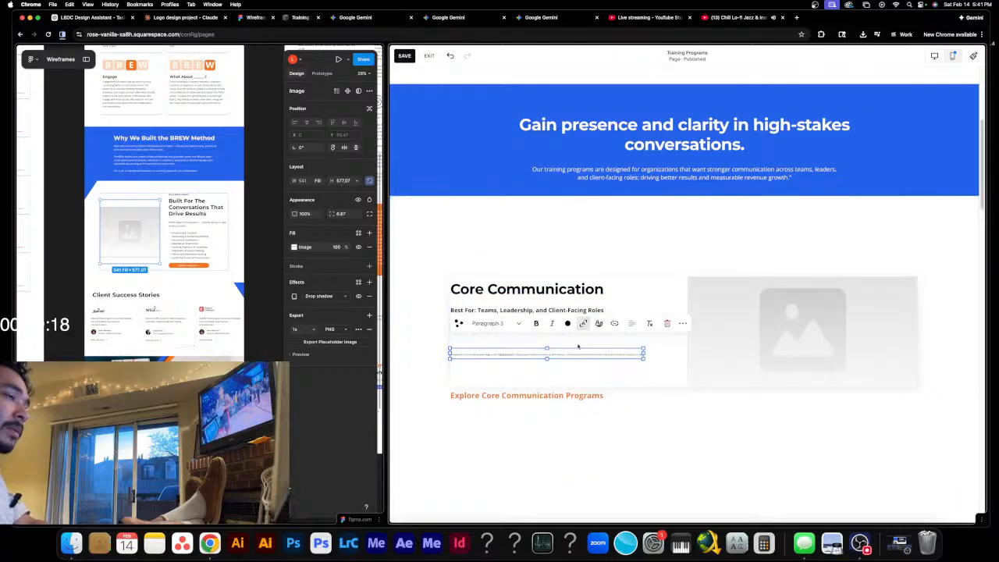
- Make the new card's description block taller and narrow it to the width of the title block
double_click(575, 355)
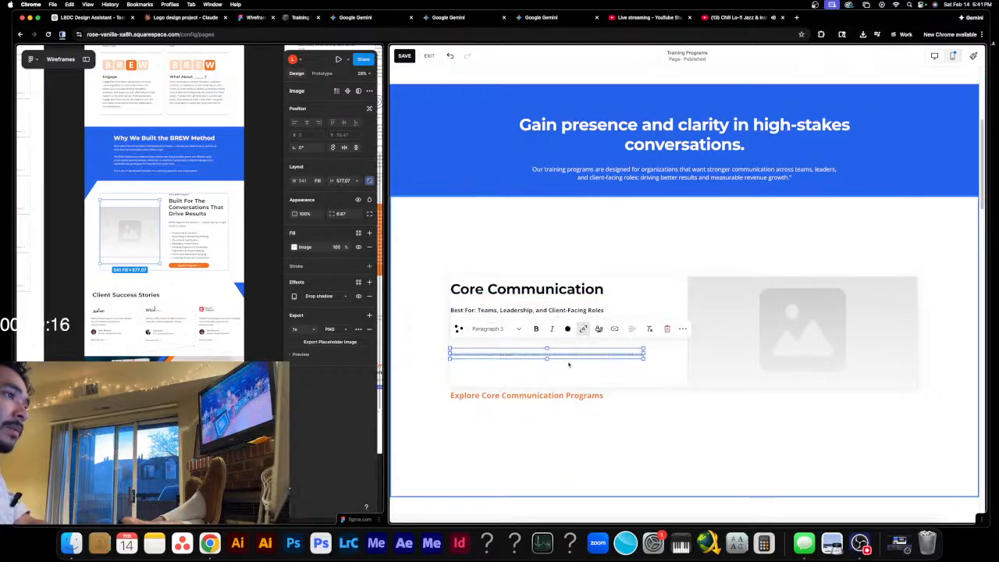
drag(547, 359, 551, 374)
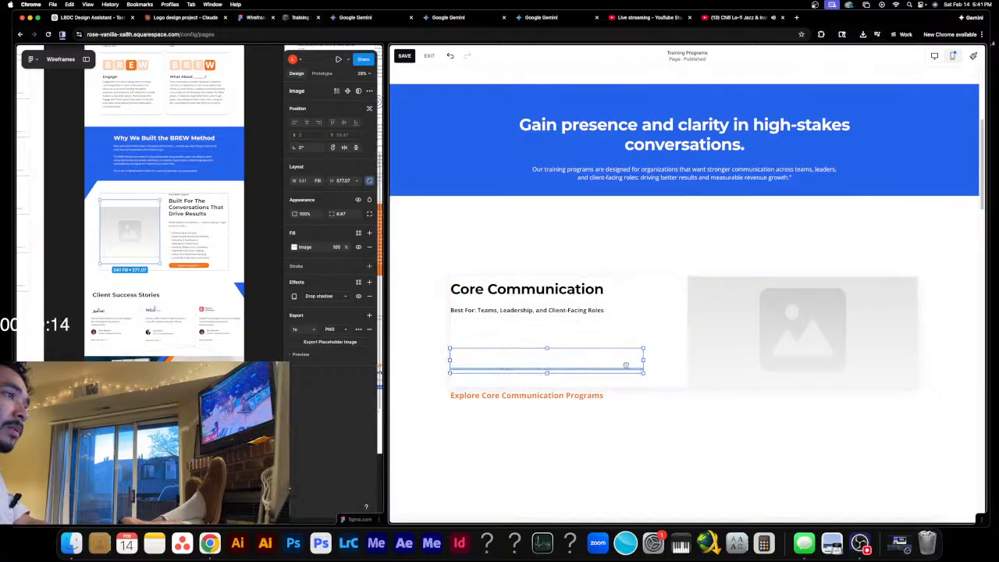
drag(643, 361, 604, 361)
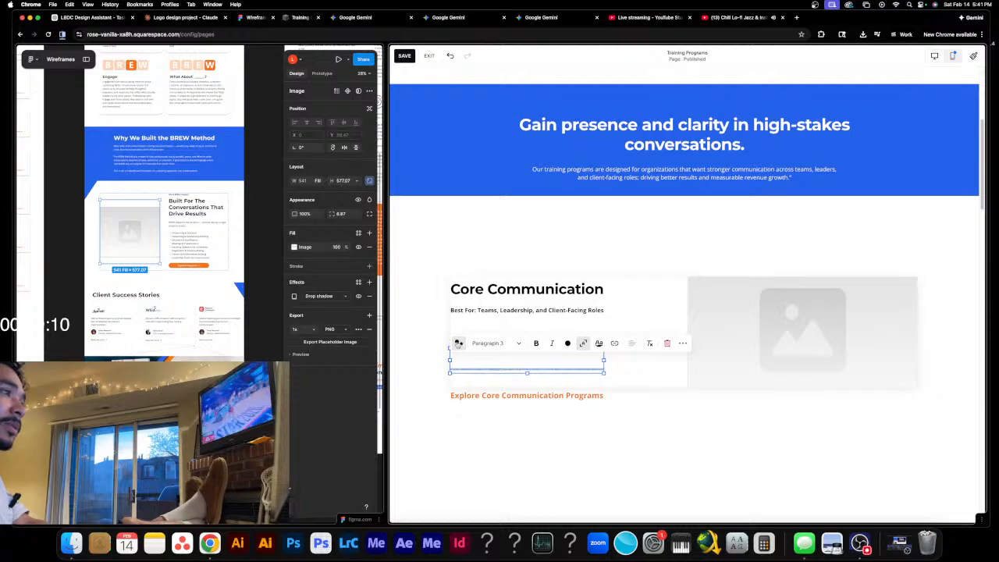
- Try Paragraph 1 on the description, set it back to Paragraph 3, and turn off its text scaling
click(516, 344)
click(502, 435)
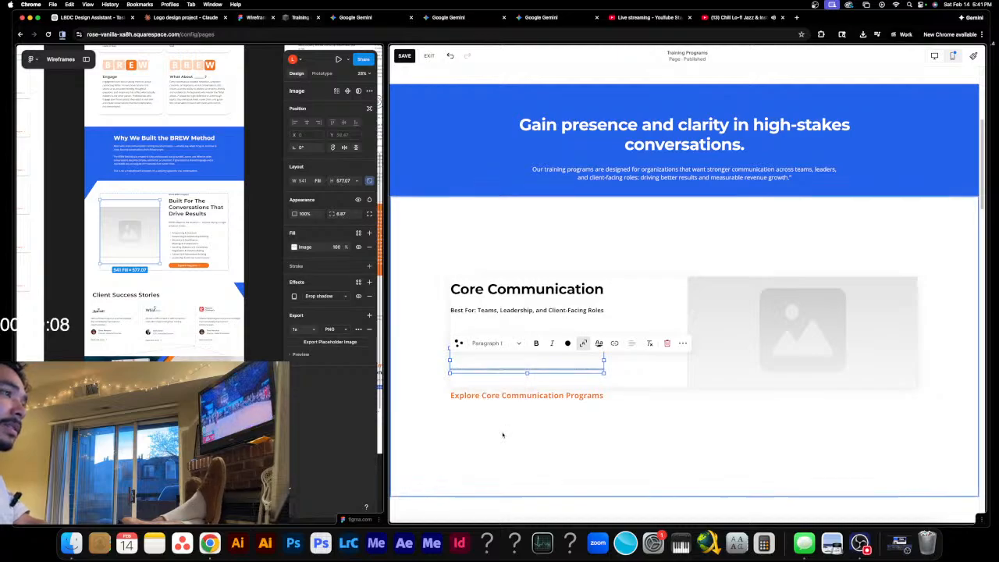
click(516, 343)
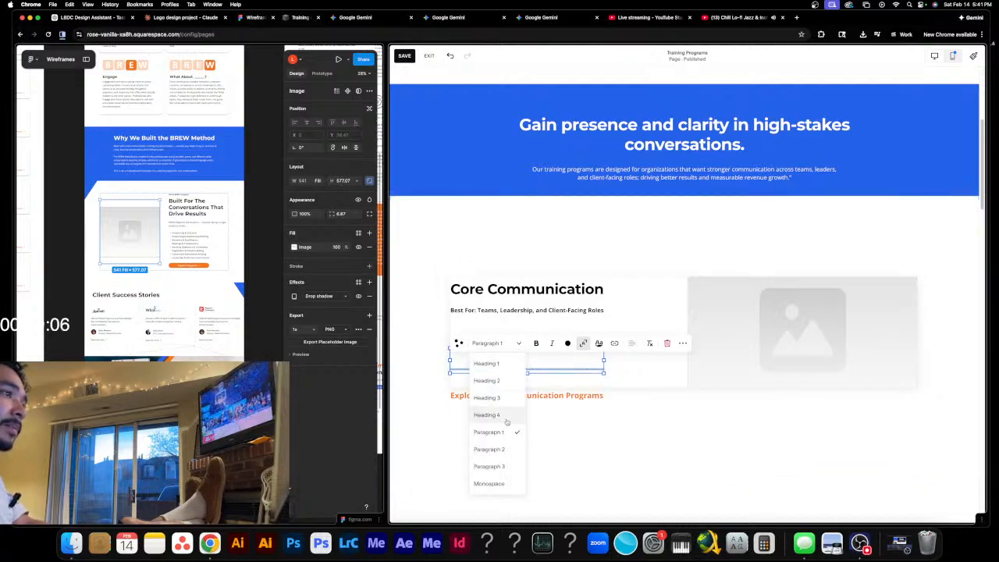
click(505, 466)
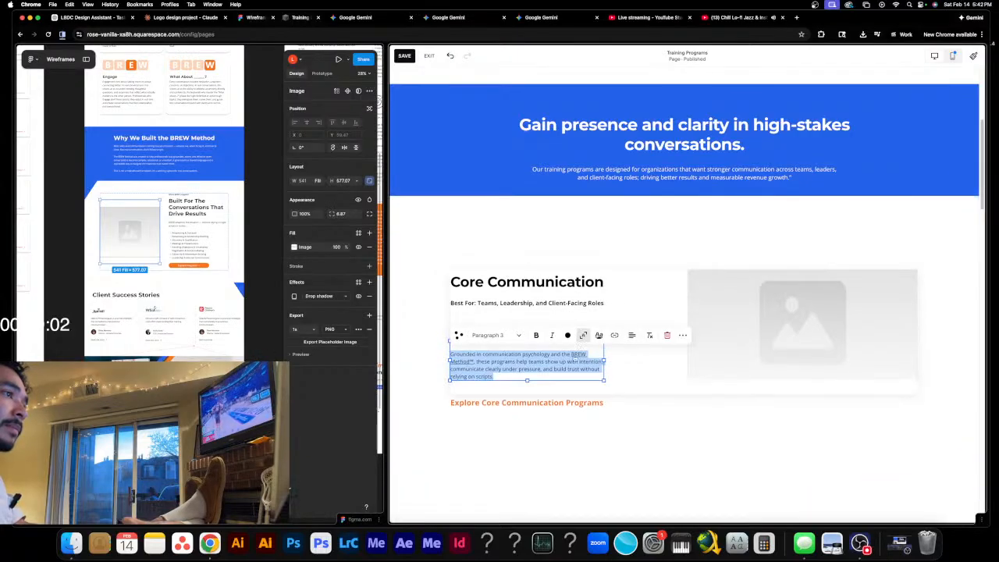
- Move the description block up to sit directly beneath the "Best For" line
click(679, 442)
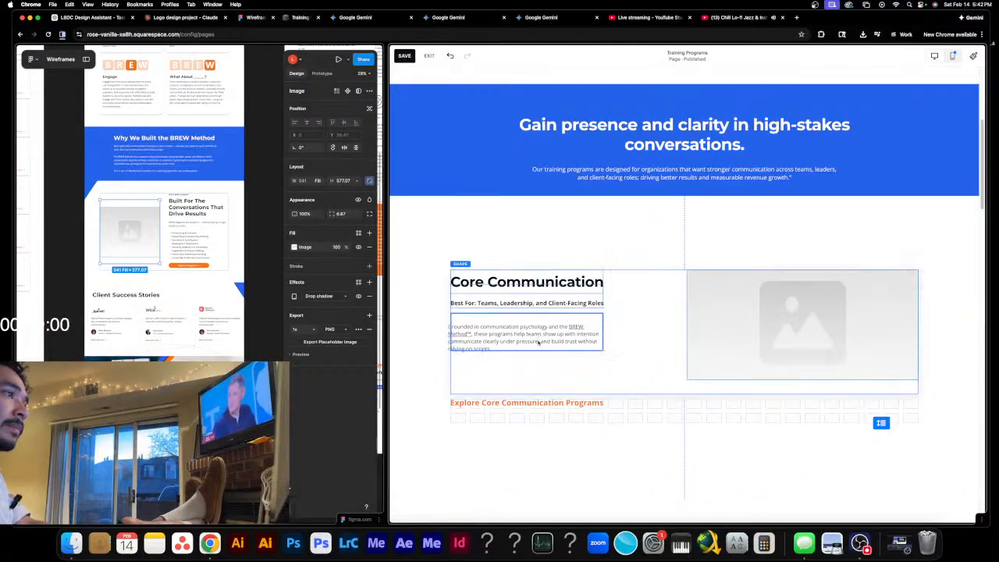
click(538, 337)
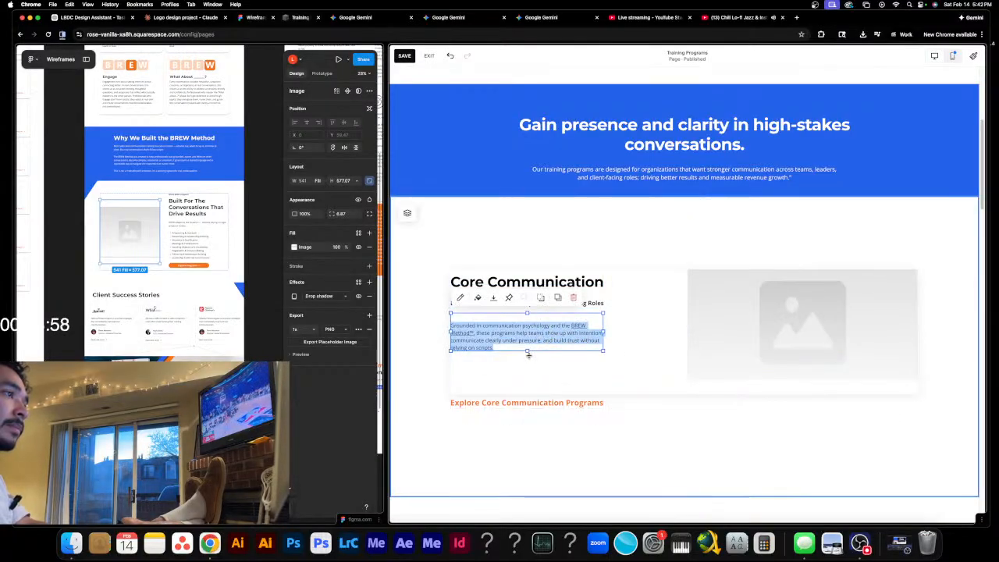
mouse_move(530, 315)
mouse_down()
mouse_move(529, 348)
mouse_move(528, 326)
mouse_up()
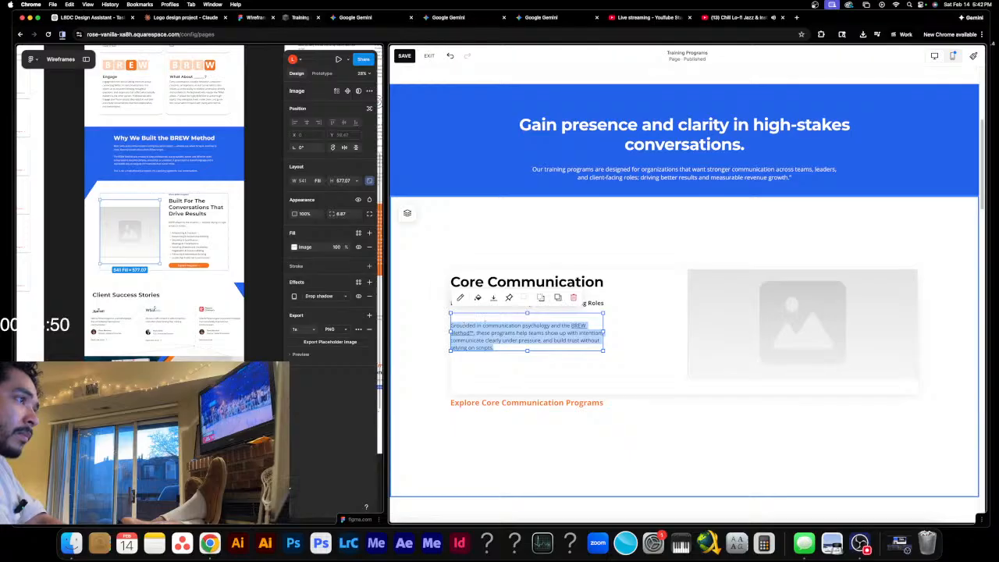
click(452, 324)
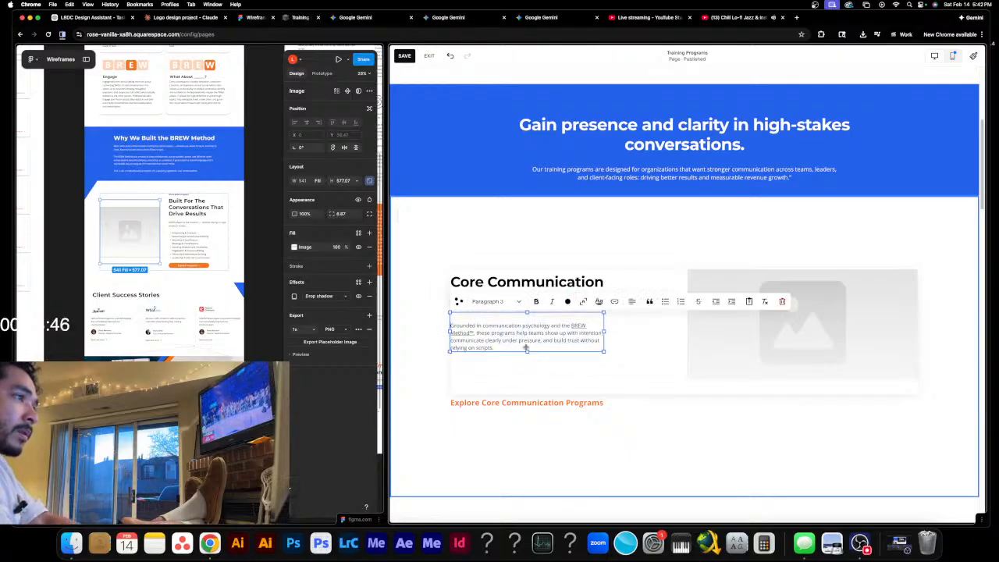
drag(526, 348, 526, 335)
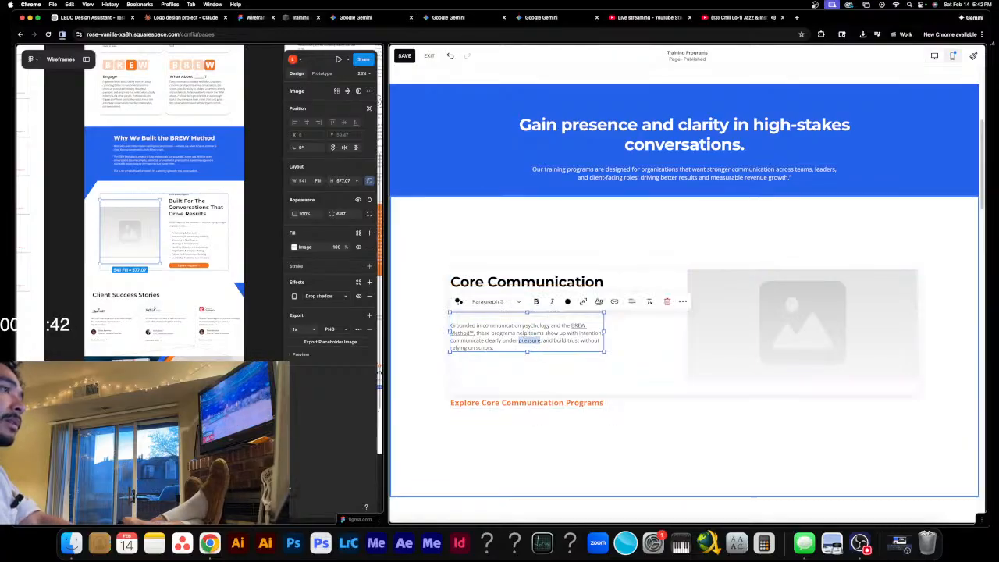
key(super+a)
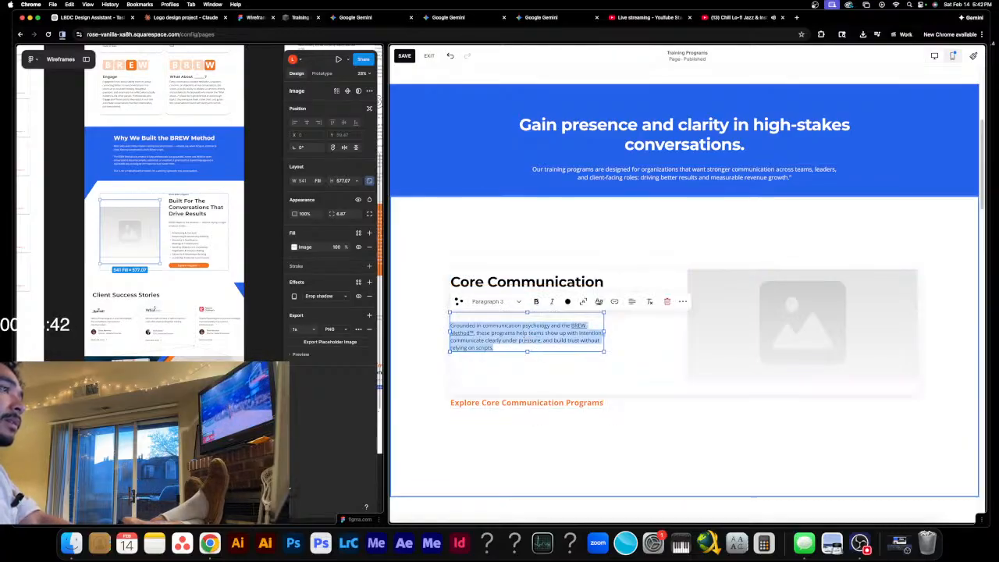
- Shorten the "Explore Core Communication Programs" block to one text line and move it up into the card beneath the description
click(559, 416)
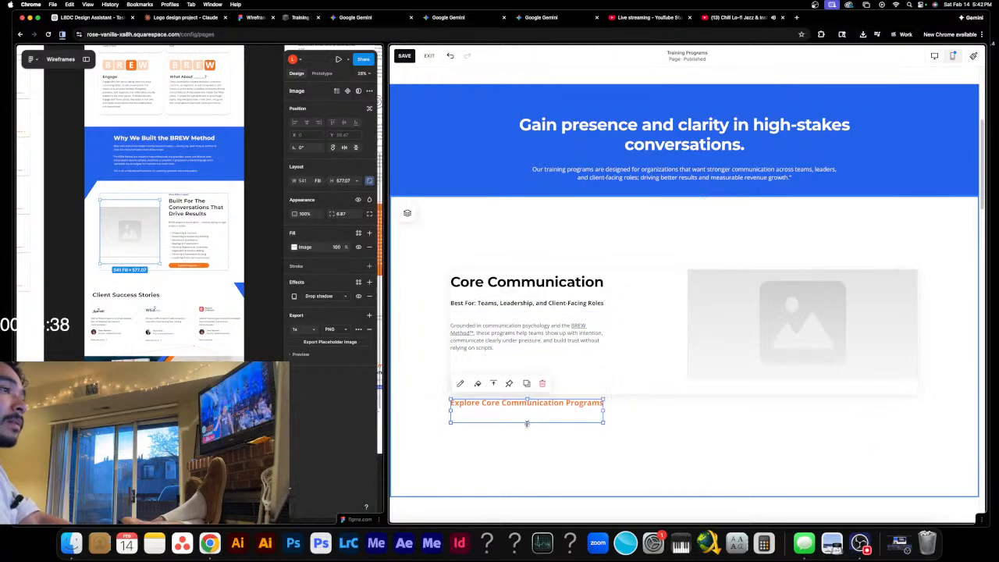
drag(526, 424, 530, 410)
double_click(539, 406)
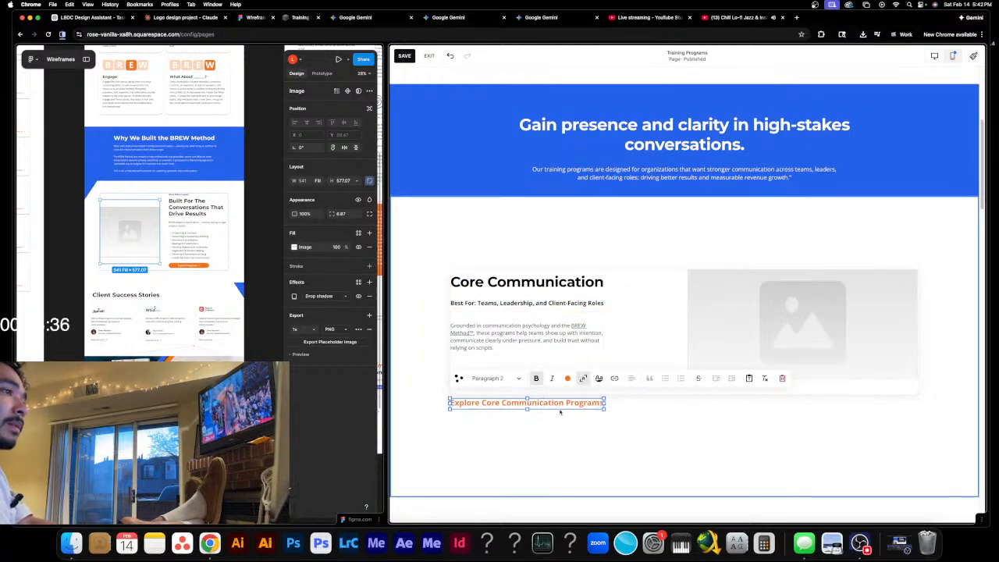
click(591, 434)
double_click(564, 405)
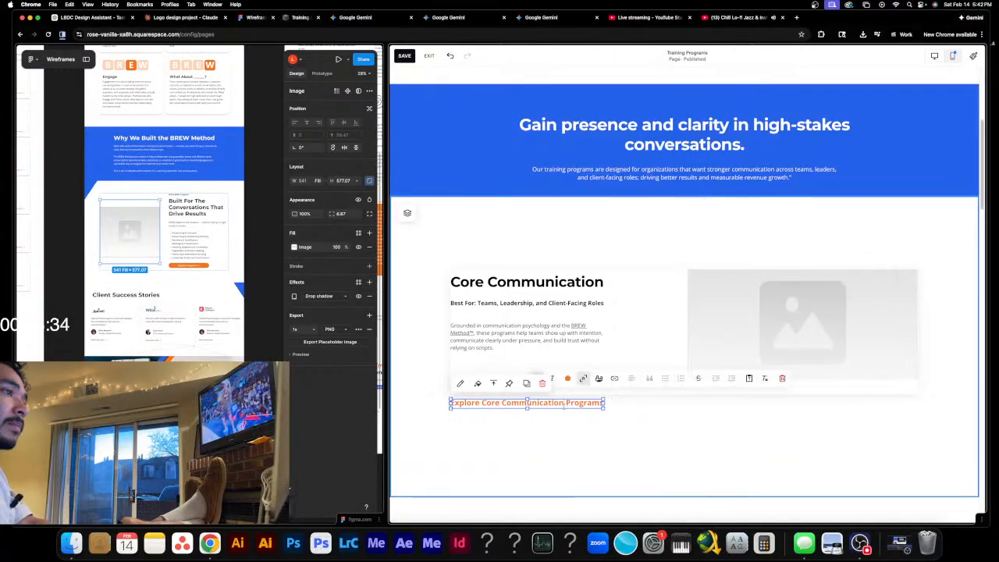
click(571, 412)
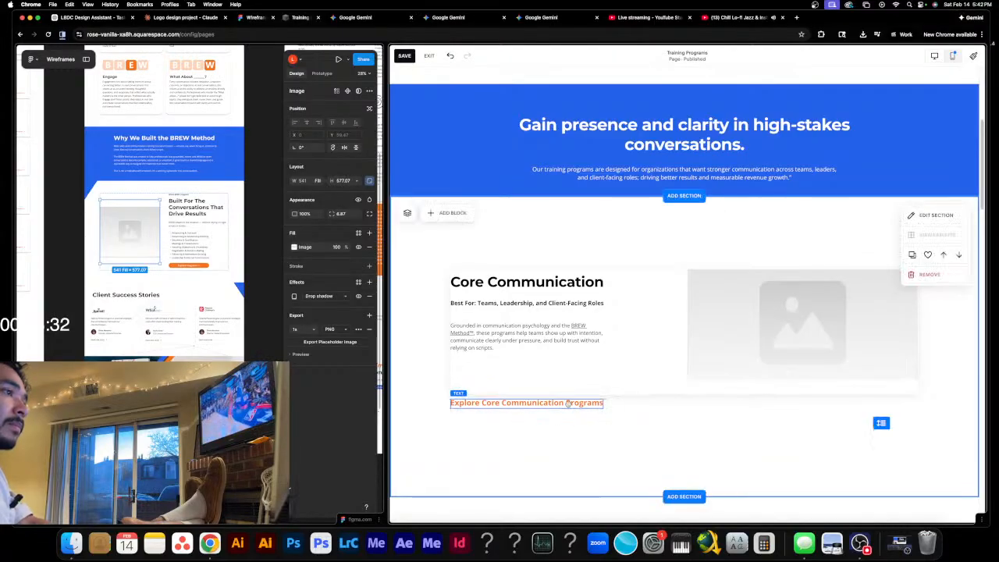
drag(569, 405, 567, 362)
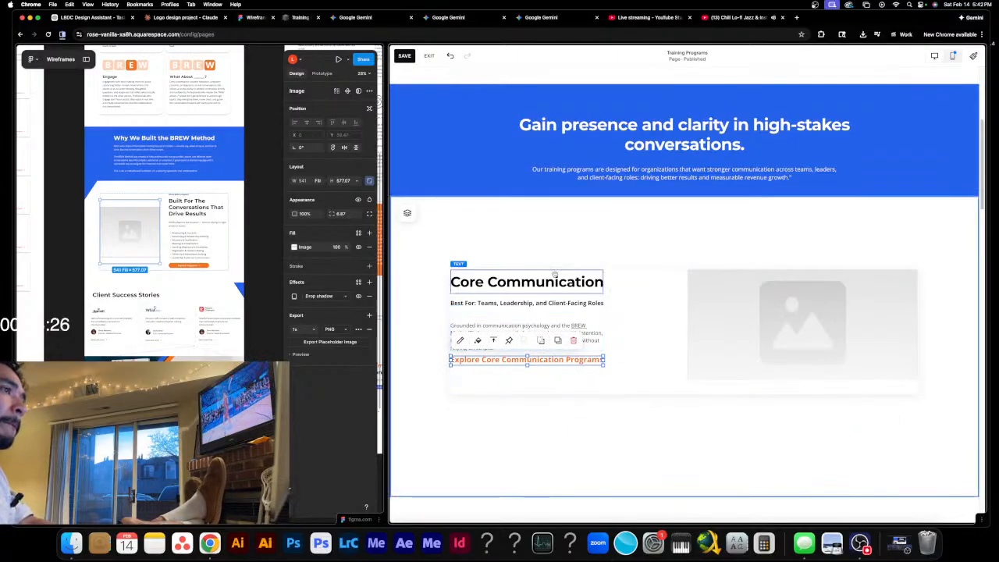
- Stretch the placeholder image down to the card's lower edge
click(500, 303)
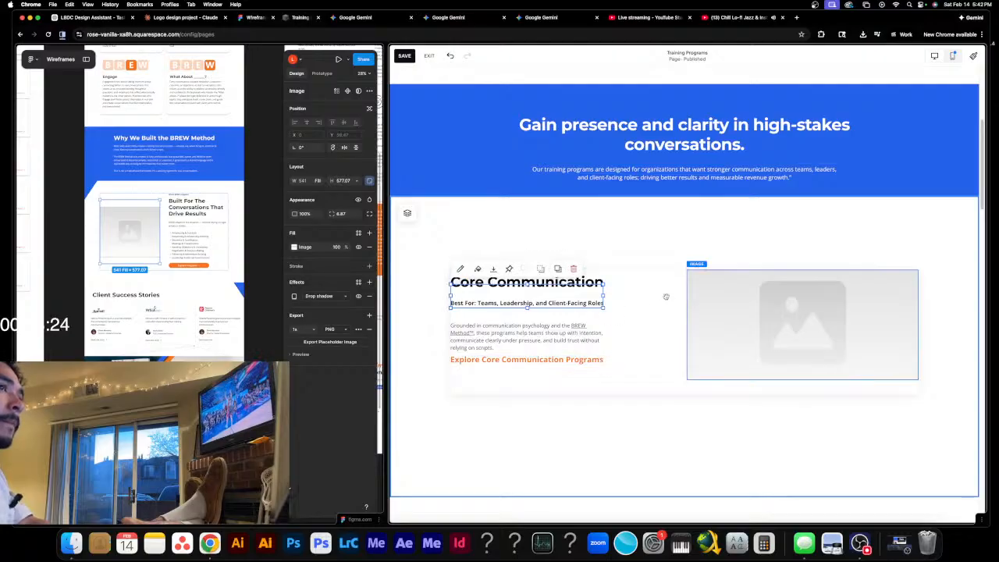
click(806, 328)
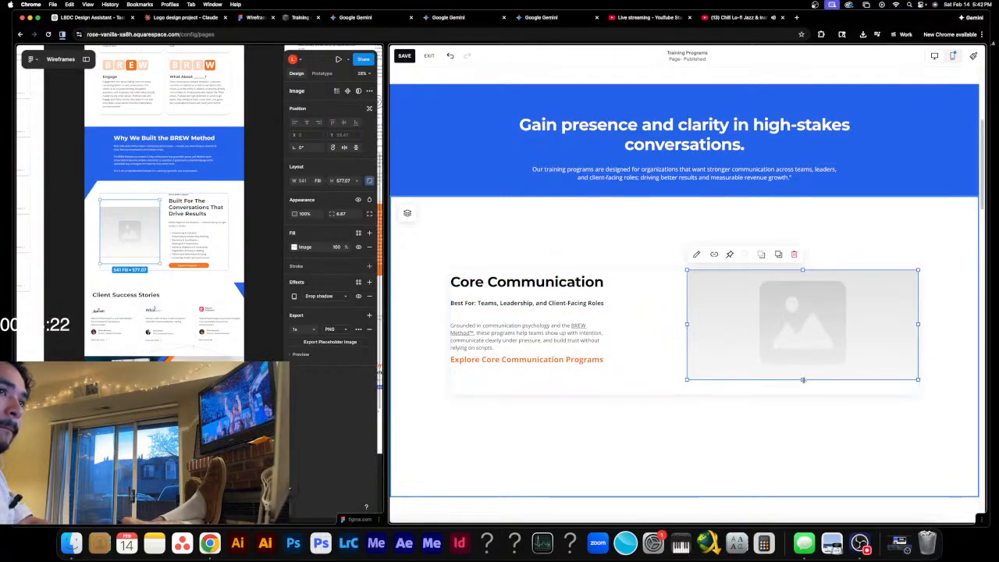
drag(803, 380, 806, 395)
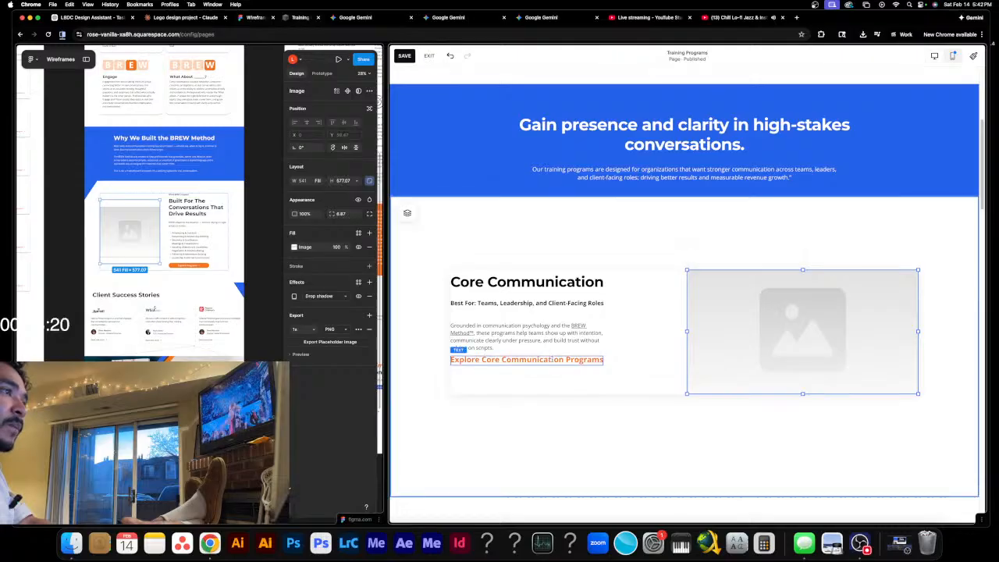
- Try Paragraph 3 and Paragraph 1 on the Explore link text, and return it to Paragraph 2
click(581, 360)
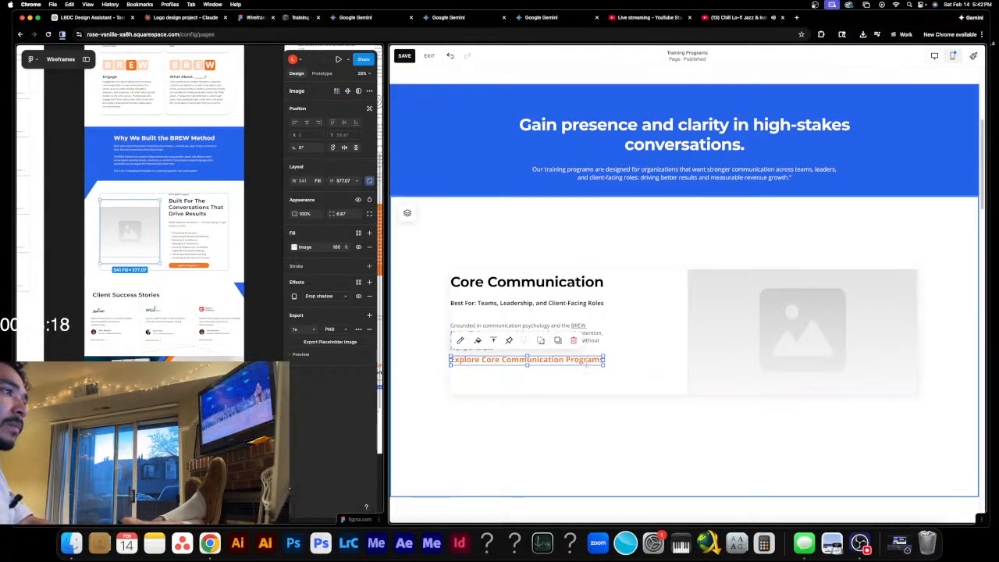
click(585, 361)
click(519, 335)
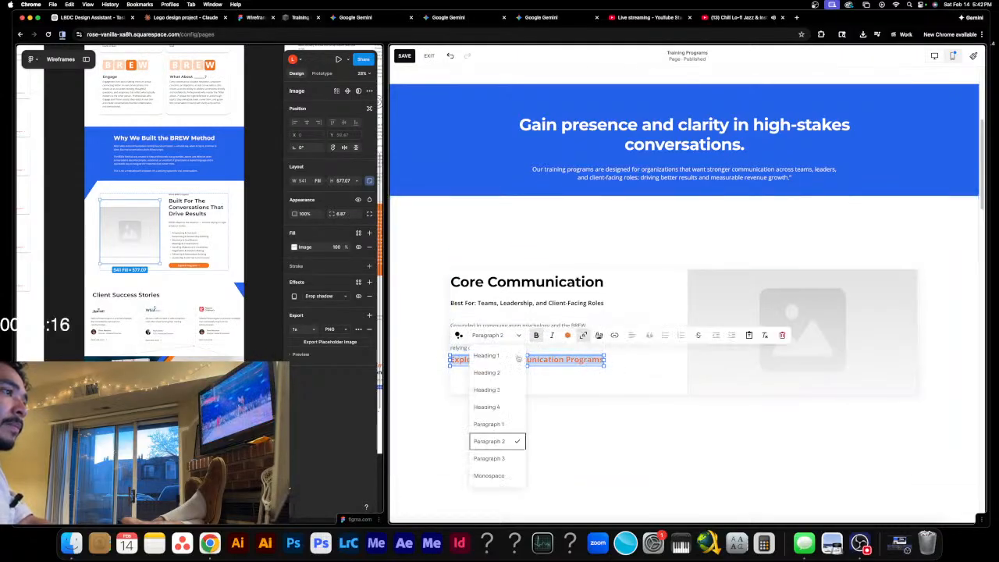
click(495, 458)
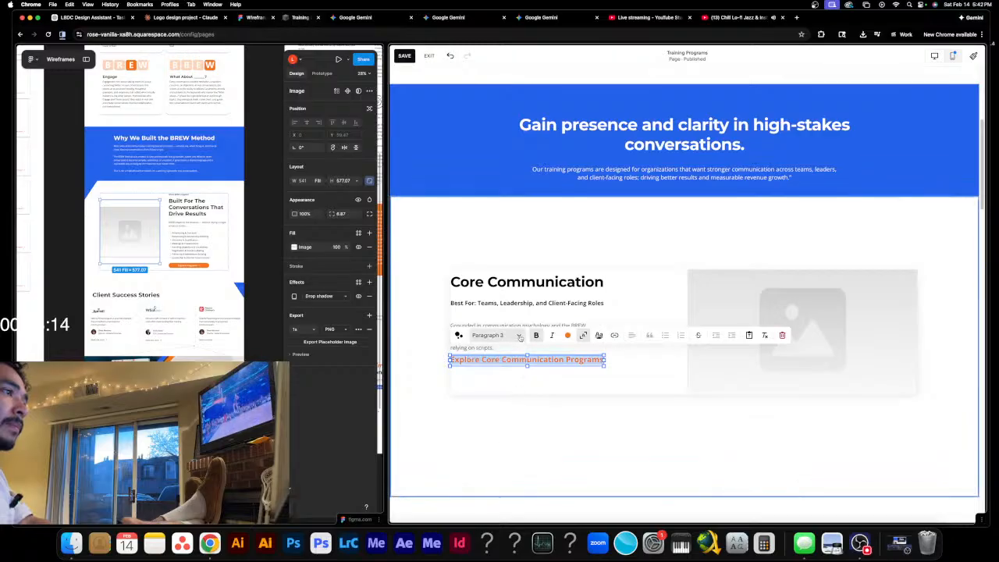
click(515, 336)
click(508, 424)
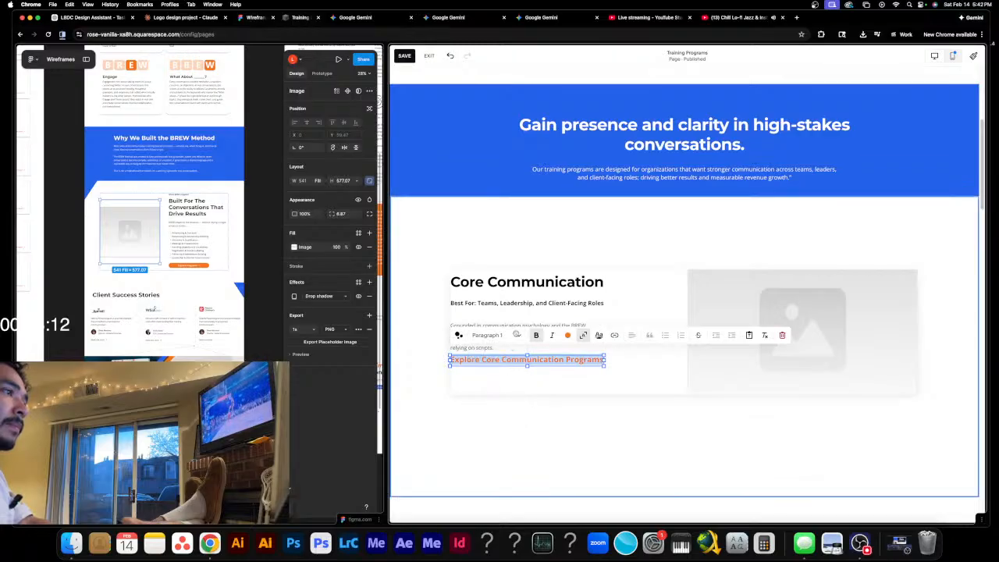
click(516, 335)
click(507, 446)
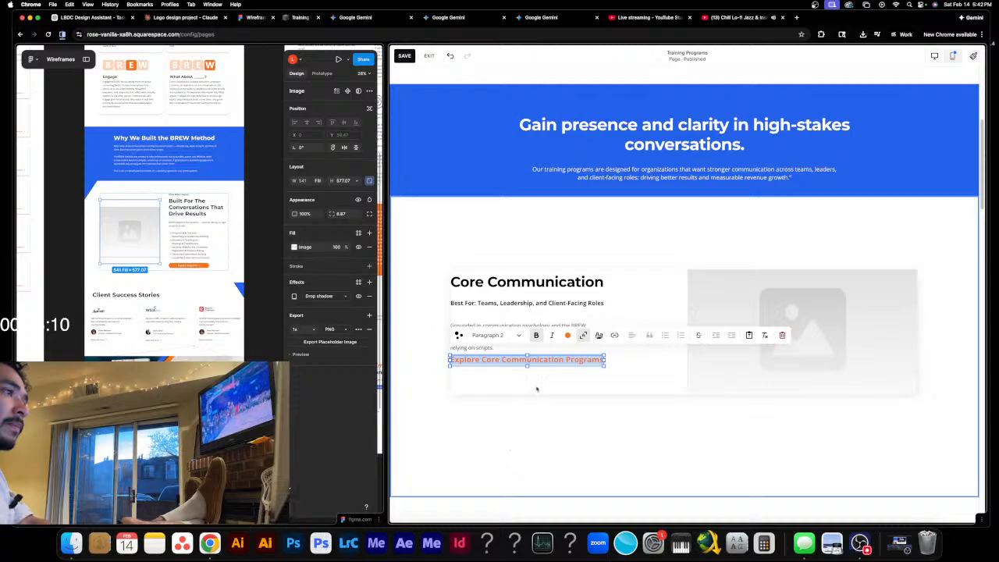
- Lower the Explore link by one grid row to leave a gap under the description
click(631, 415)
drag(569, 360, 569, 371)
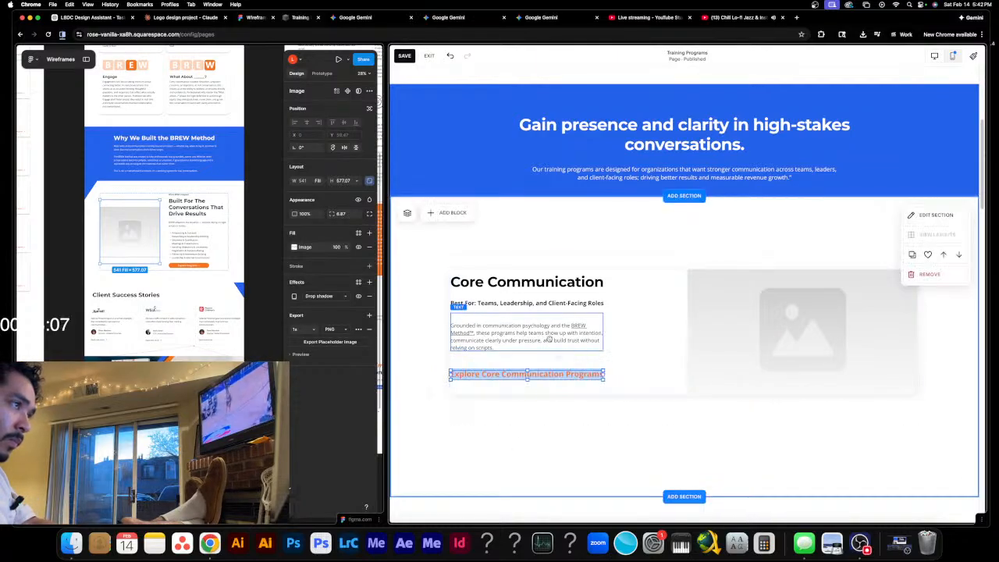
click(639, 411)
- Select the title, "Best For" line, description and Explore link together and shift them one grid column inward and one row down
click(551, 333)
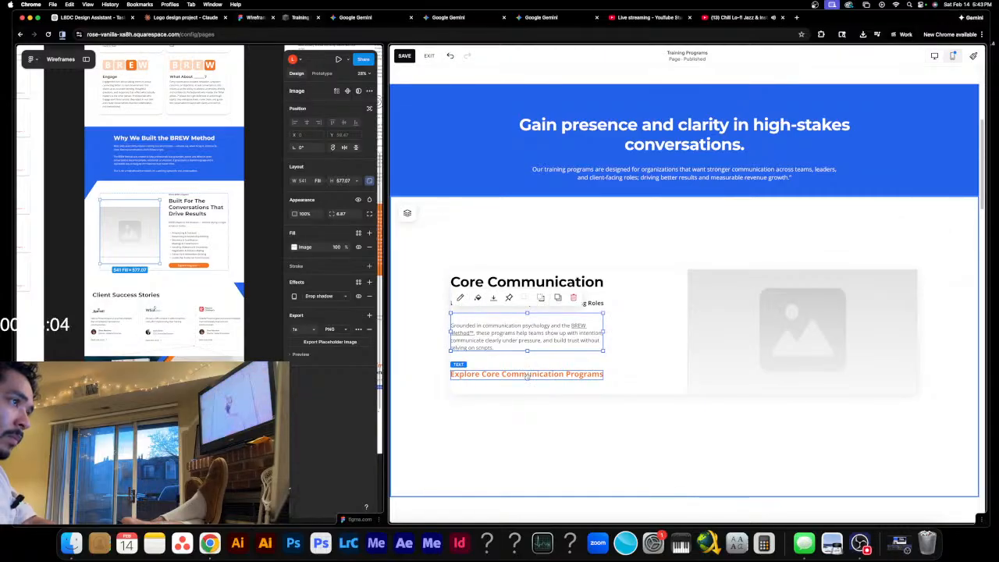
shift+click(528, 375)
shift+click(582, 301)
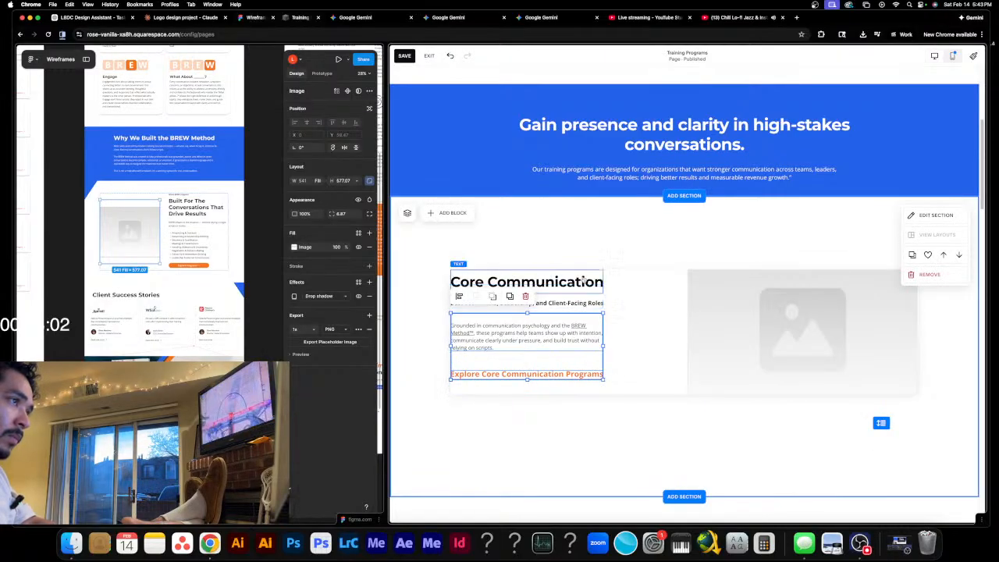
drag(554, 333, 549, 382)
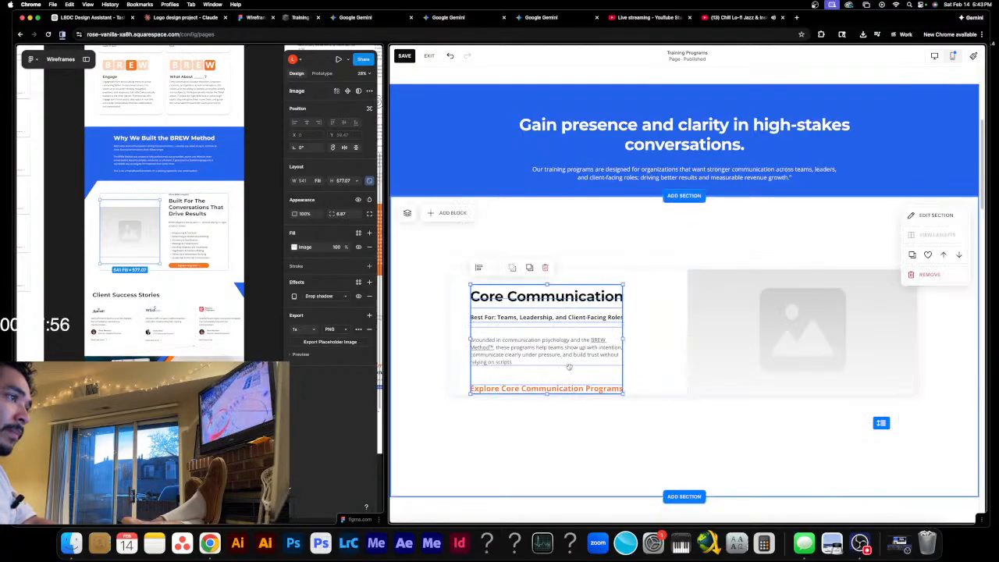
click(573, 400)
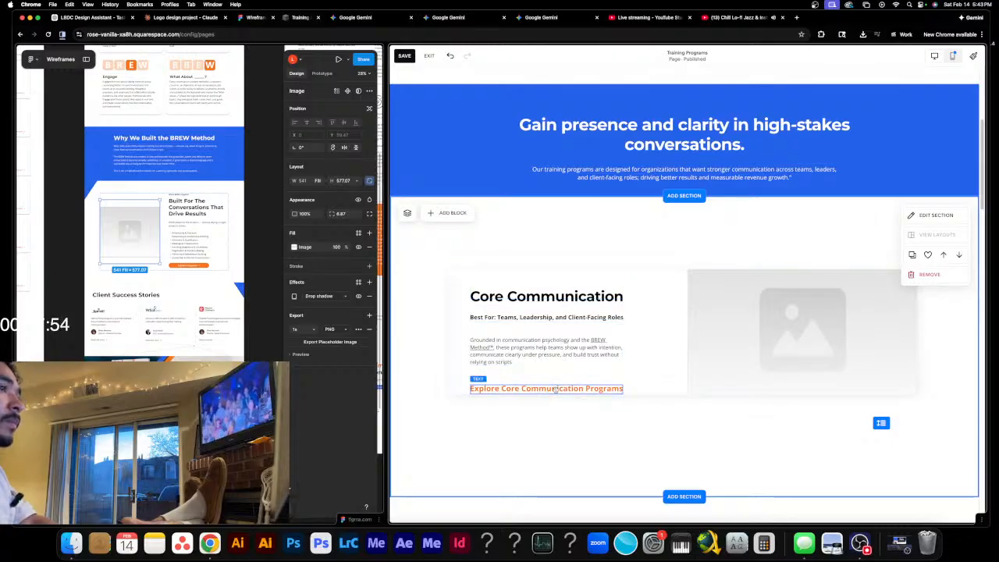
- Raise the Explore link one row, and lower and shorten the "Best For" block so it sits directly above the description
drag(557, 391, 558, 376)
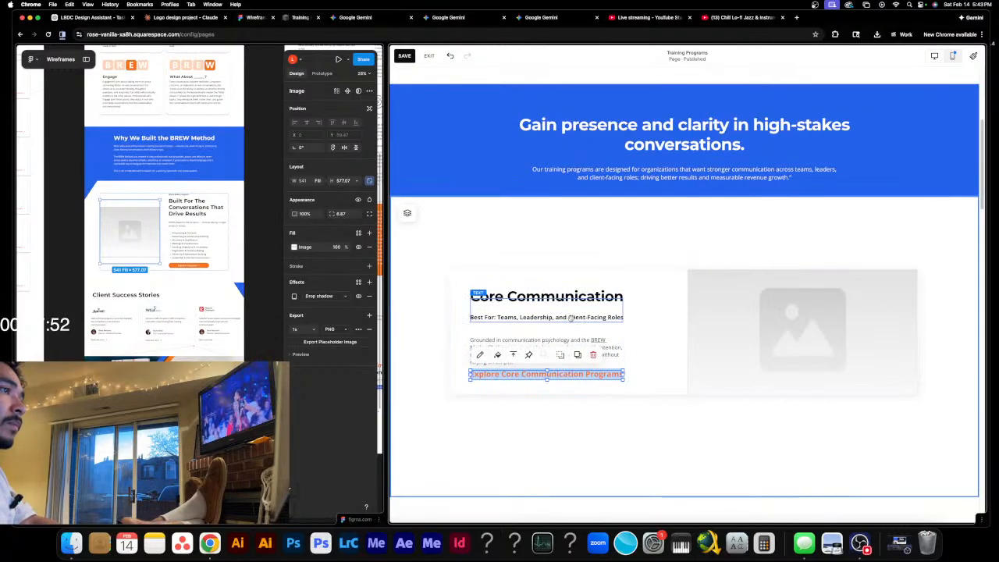
drag(572, 317, 571, 335)
click(666, 356)
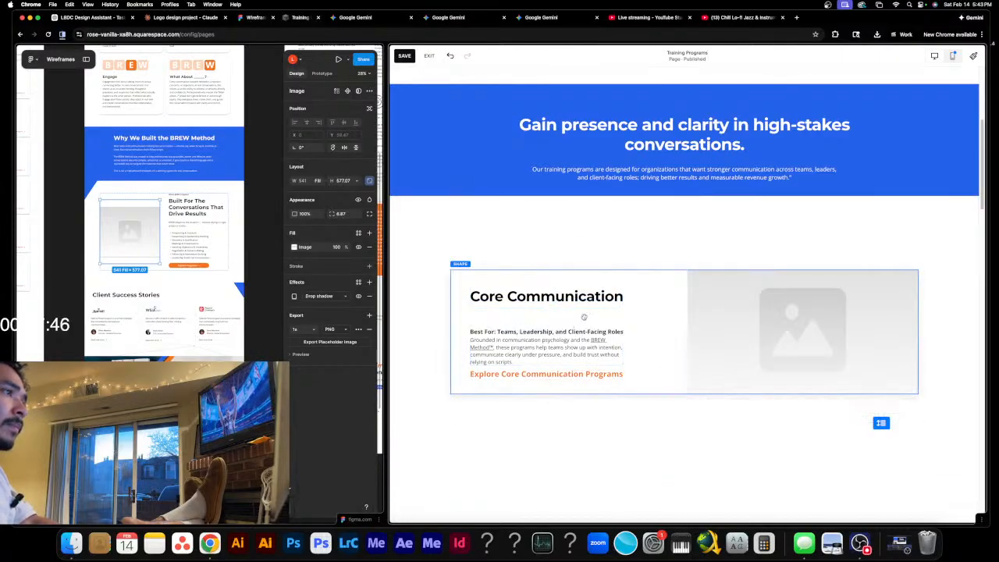
click(654, 362)
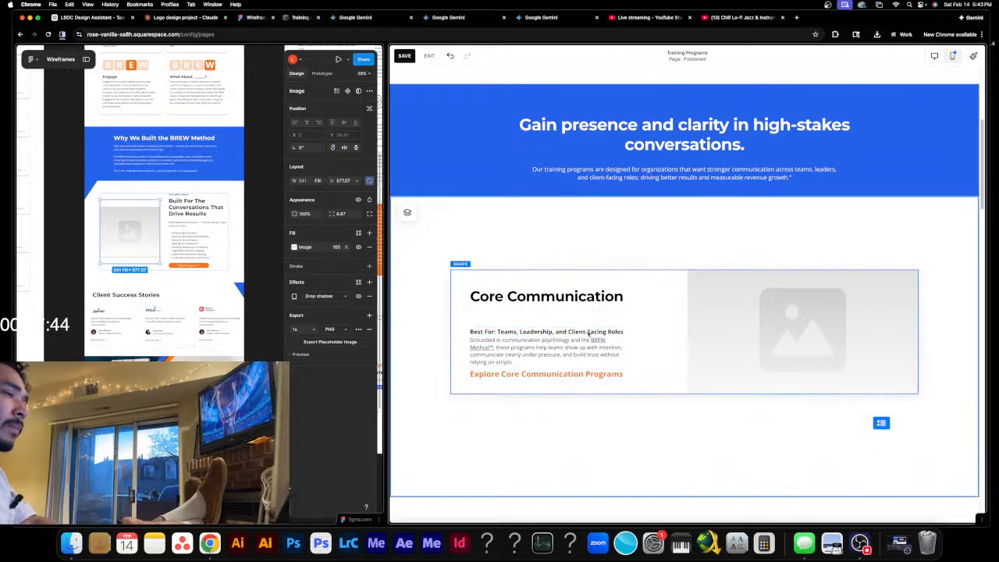
double_click(591, 334)
click(669, 364)
click(608, 334)
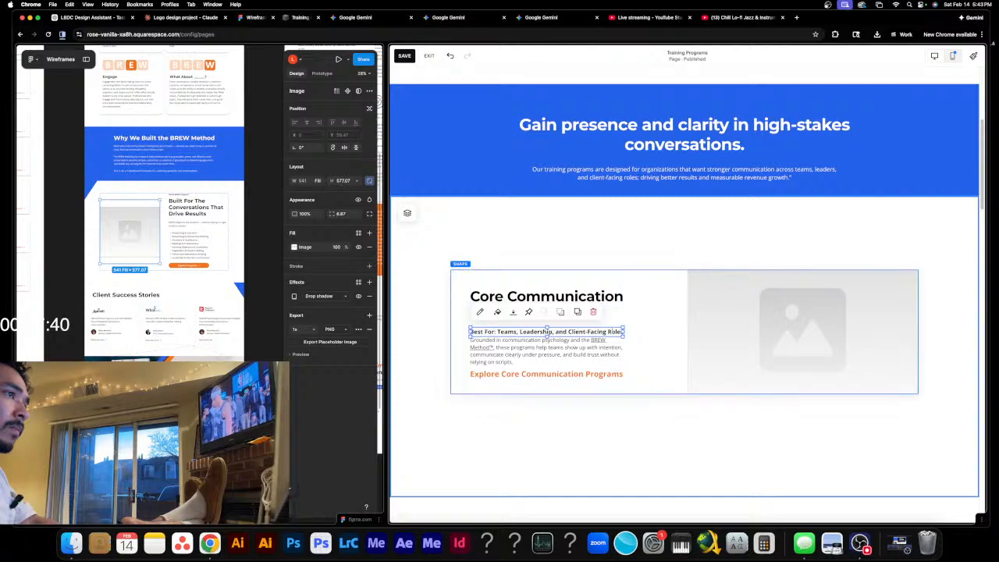
double_click(615, 332)
click(637, 338)
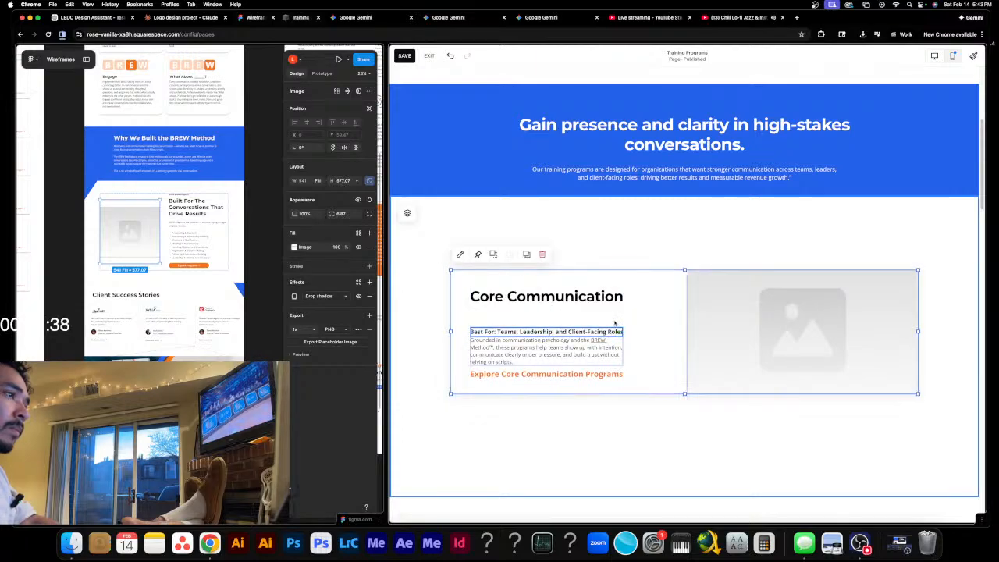
- Raise the "Best For" line so it sits directly under the Core Communication title, leaving a gap above the description
drag(614, 332, 610, 307)
click(657, 343)
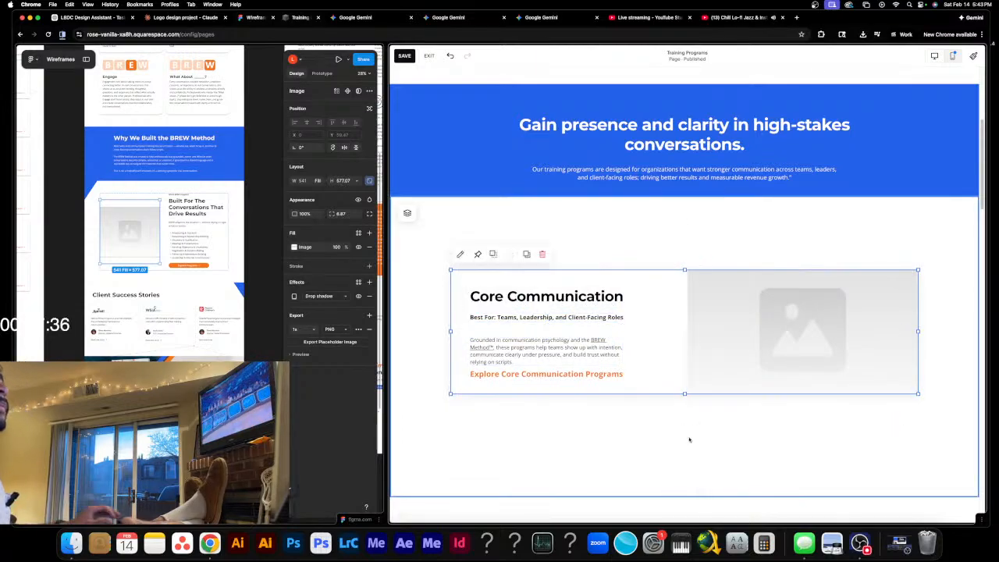
click(677, 462)
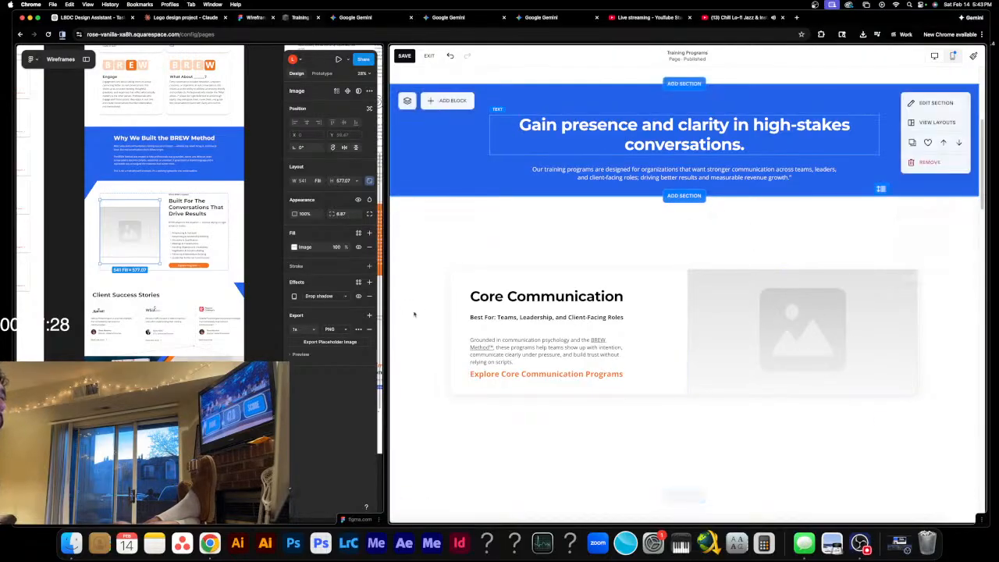
click(675, 311)
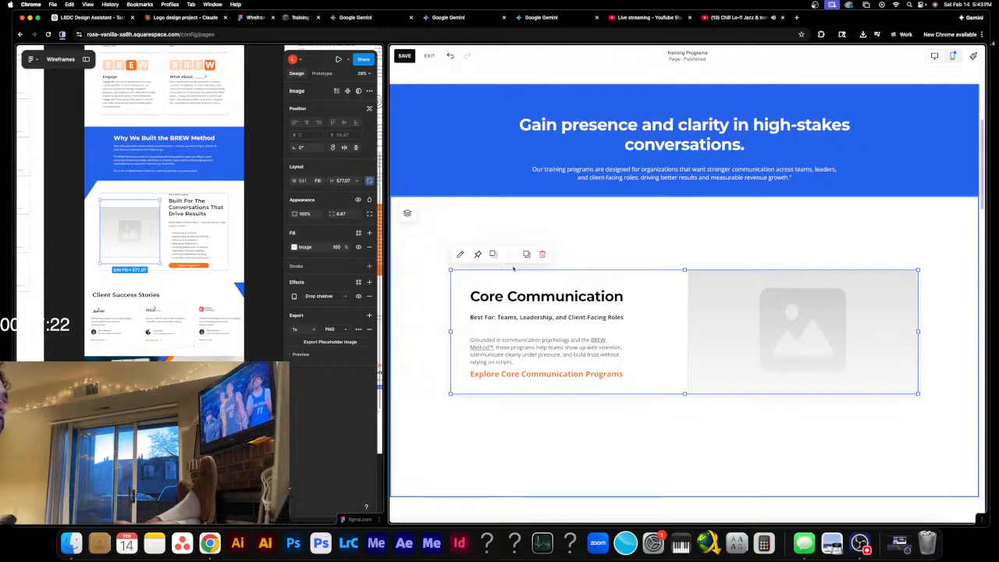
click(407, 315)
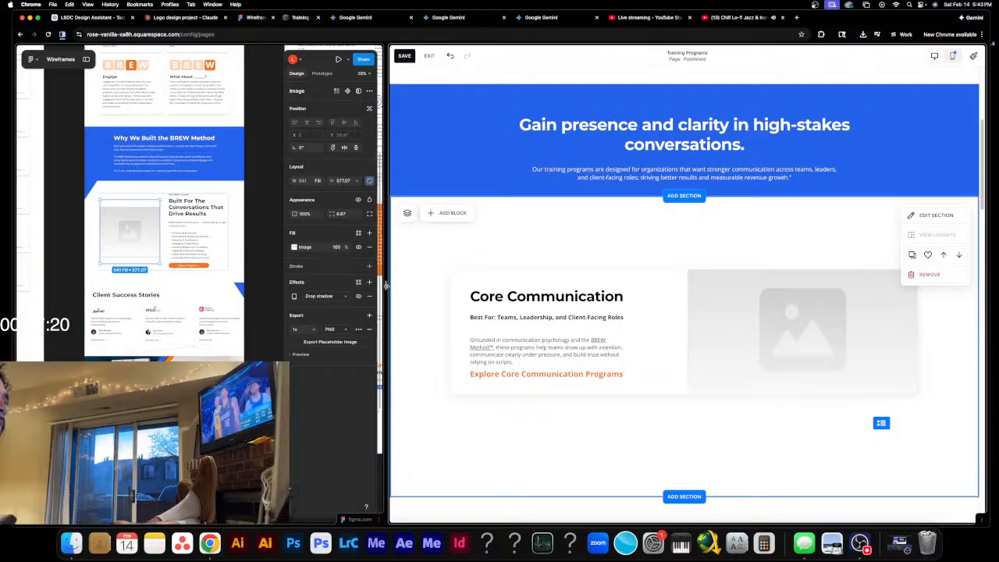
- Copy the description text of the Core Communication card from the Training Programs wireframe
drag(402, 287, 505, 291)
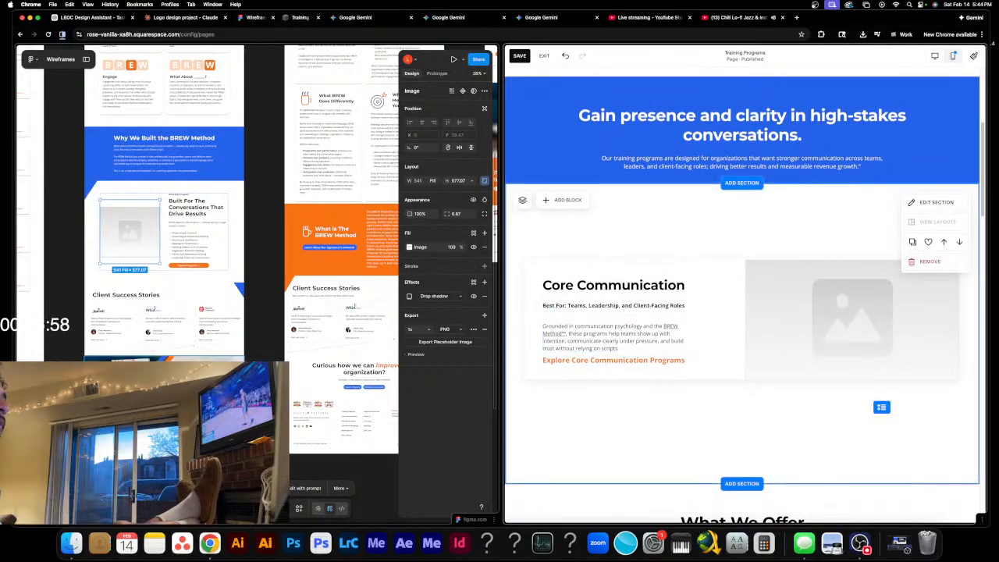
click(271, 341)
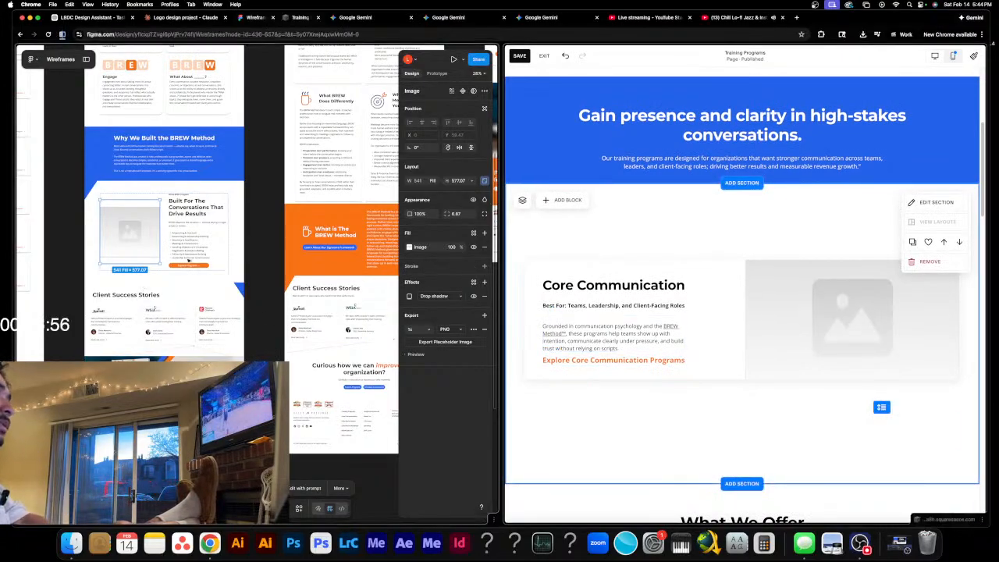
scroll(228, 338, left, 10)
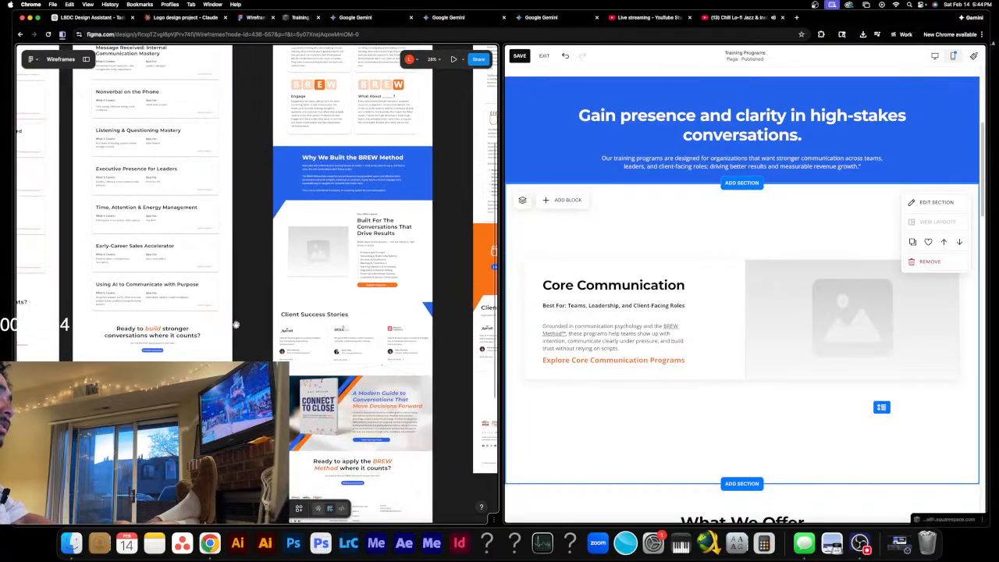
scroll(192, 288, left, 10)
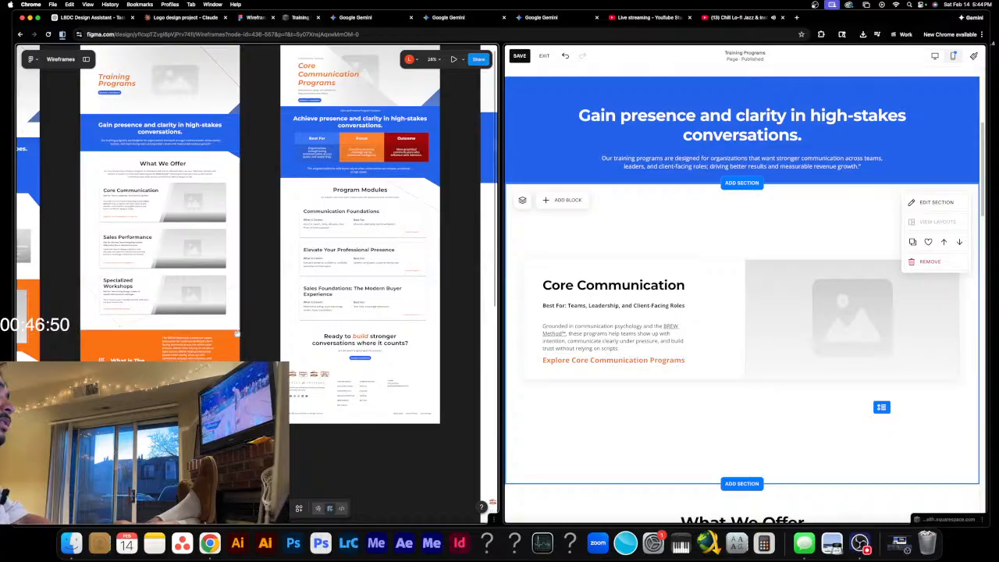
scroll(215, 178, up, 5)
scroll(215, 179, up, 5)
scroll(216, 177, up, 4)
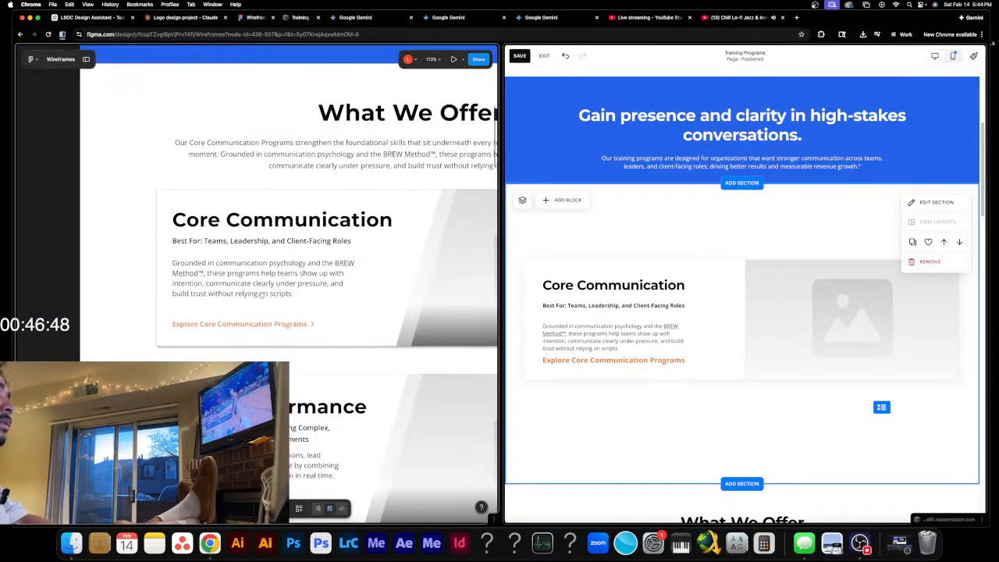
click(231, 276)
click(259, 278)
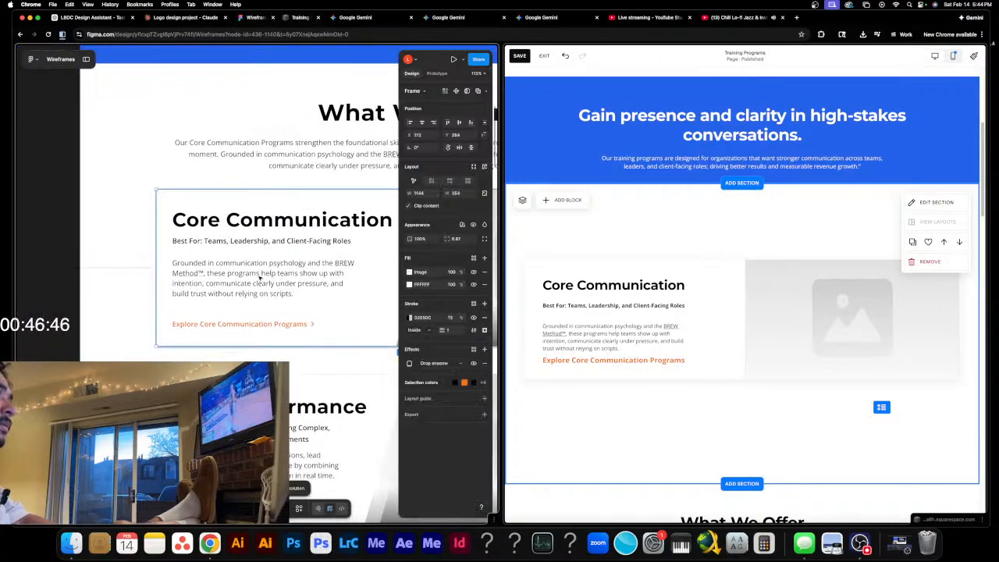
double_click(251, 273)
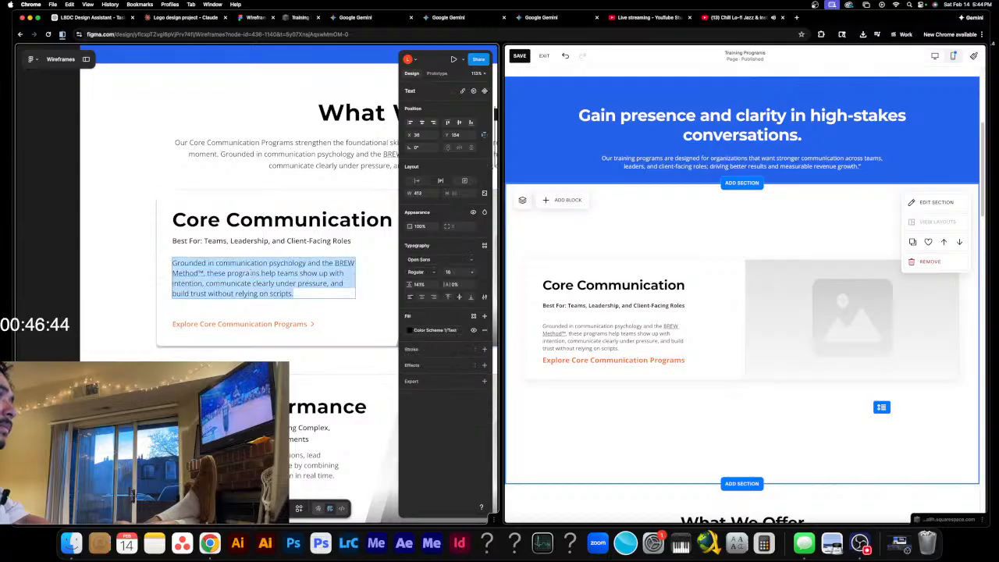
triple_click(251, 273)
key(super+c)
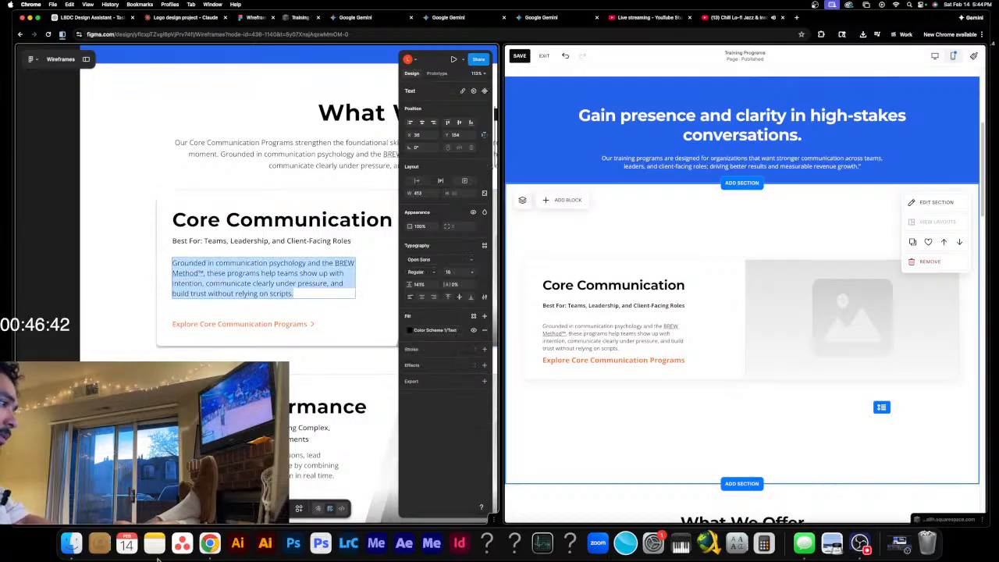
- Switch to Notes, paste the description into a new note and select the whole text there
click(154, 543)
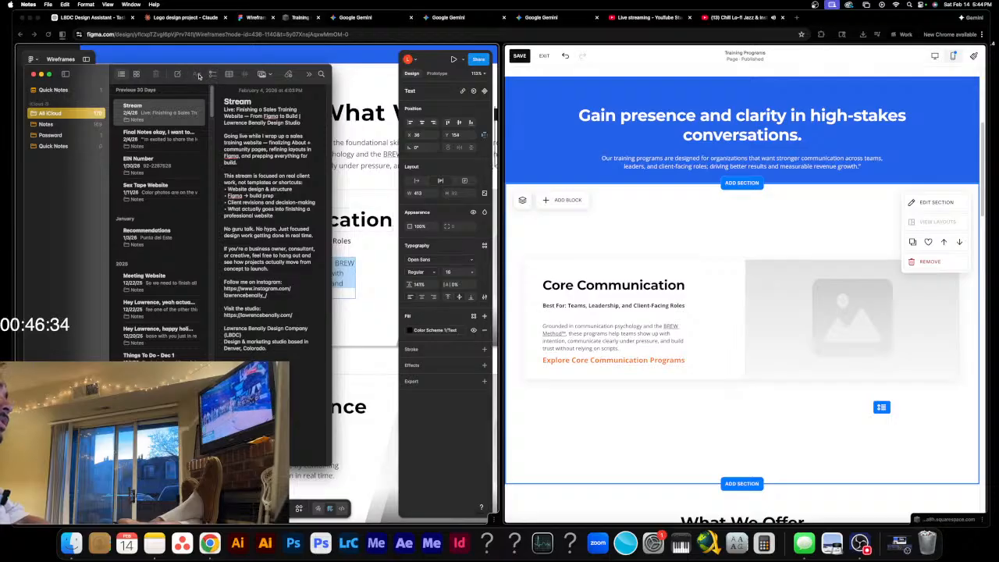
click(178, 73)
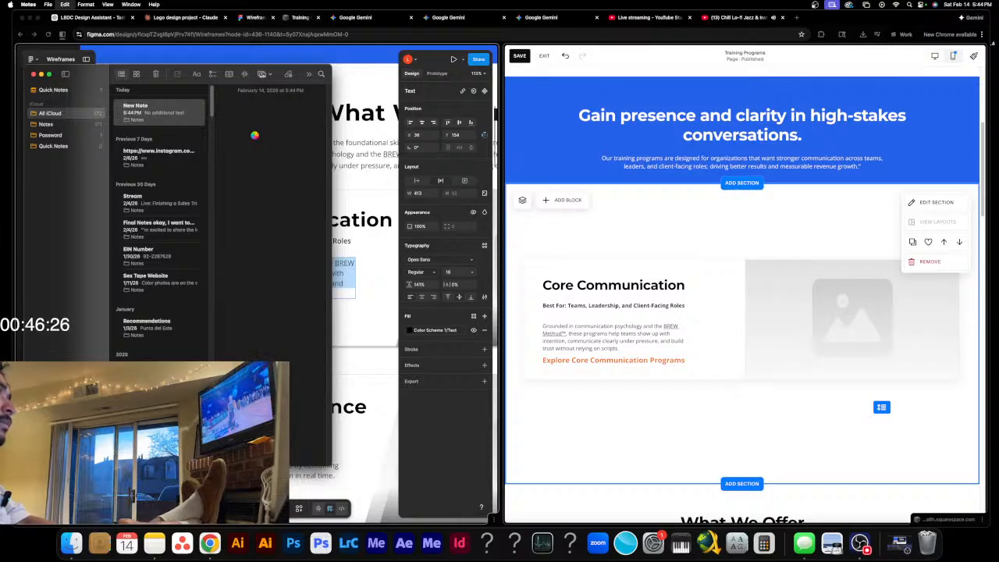
key(super+v)
drag(282, 135, 224, 95)
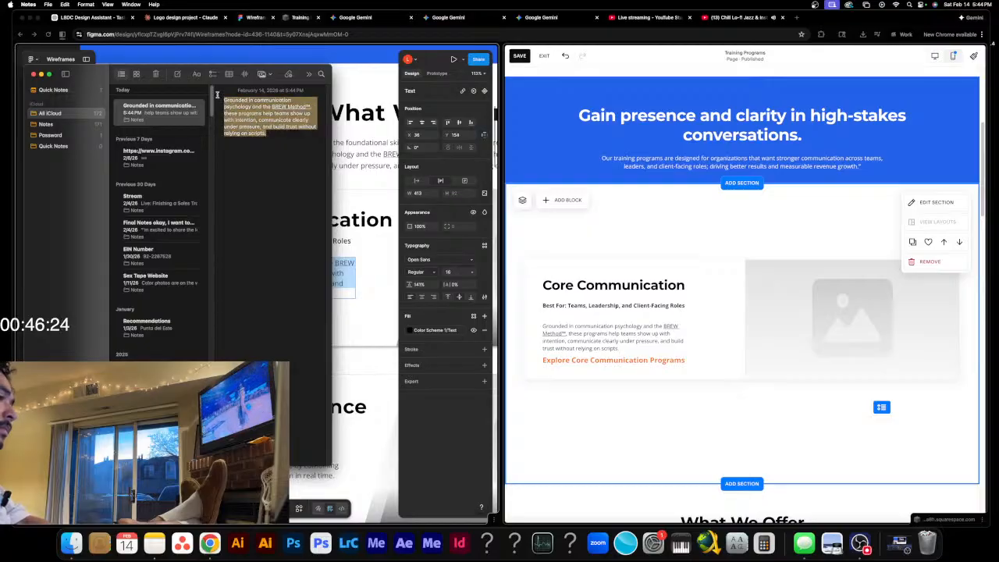
- Back on the Training Programs page, try replacing the Core Communication description with the copied text, and undo the paste
click(576, 345)
click(575, 345)
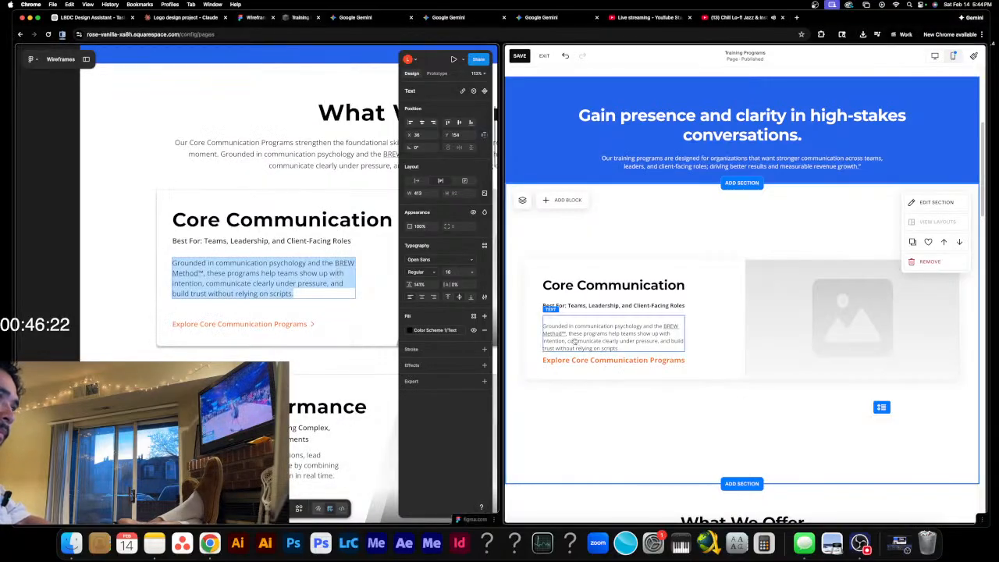
click(584, 344)
triple_click(584, 341)
key(super+c)
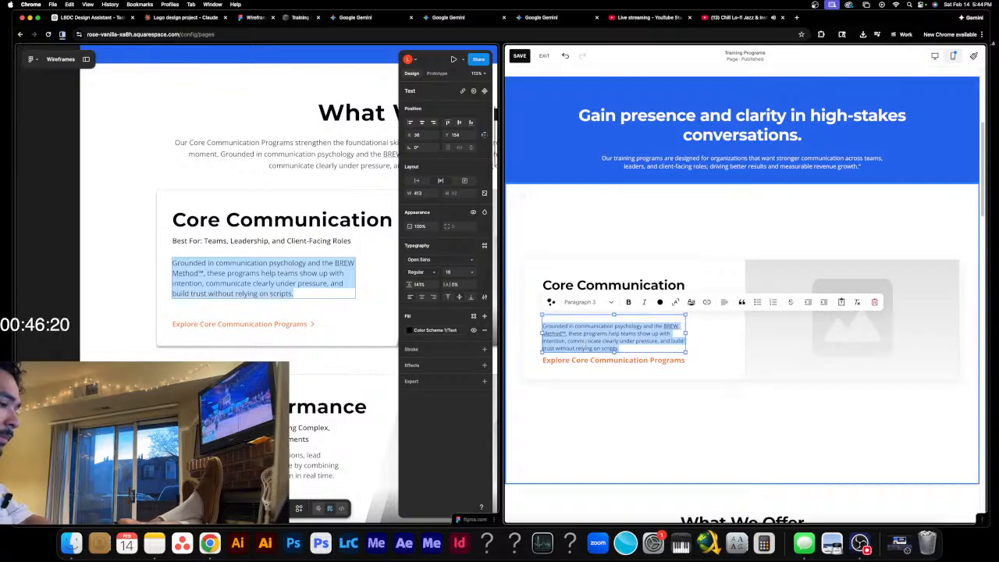
key(BackSpace)
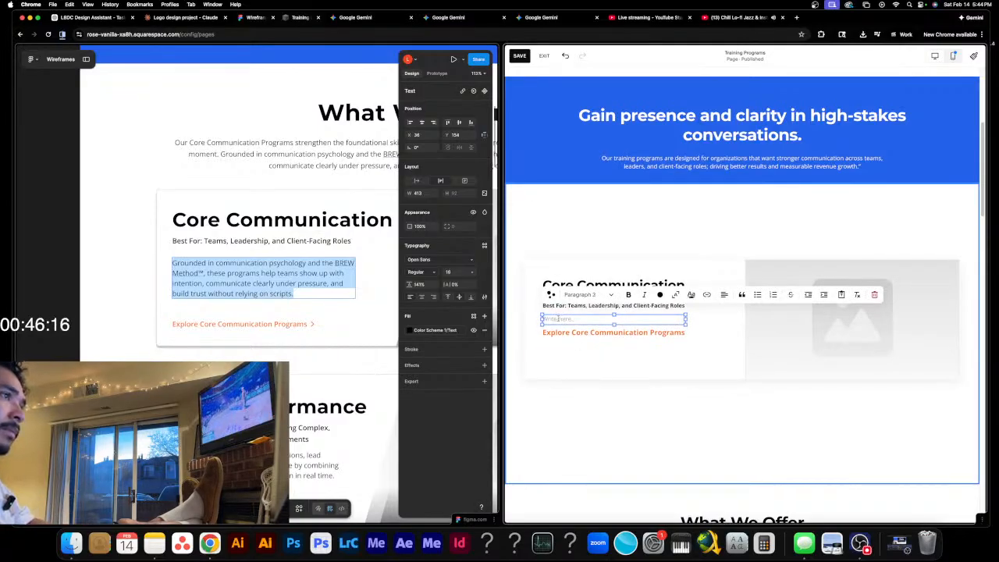
key(super+v)
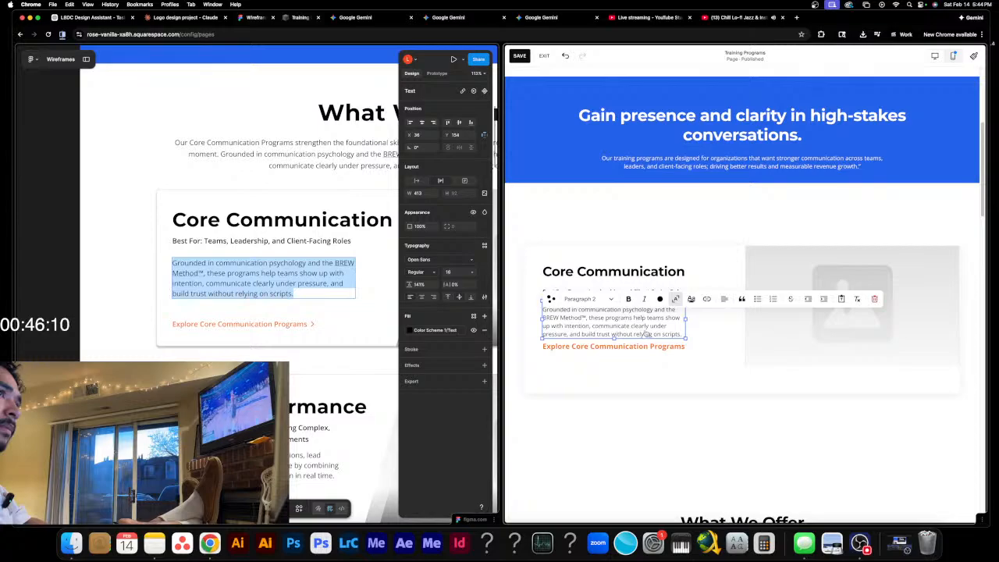
key(super+z)
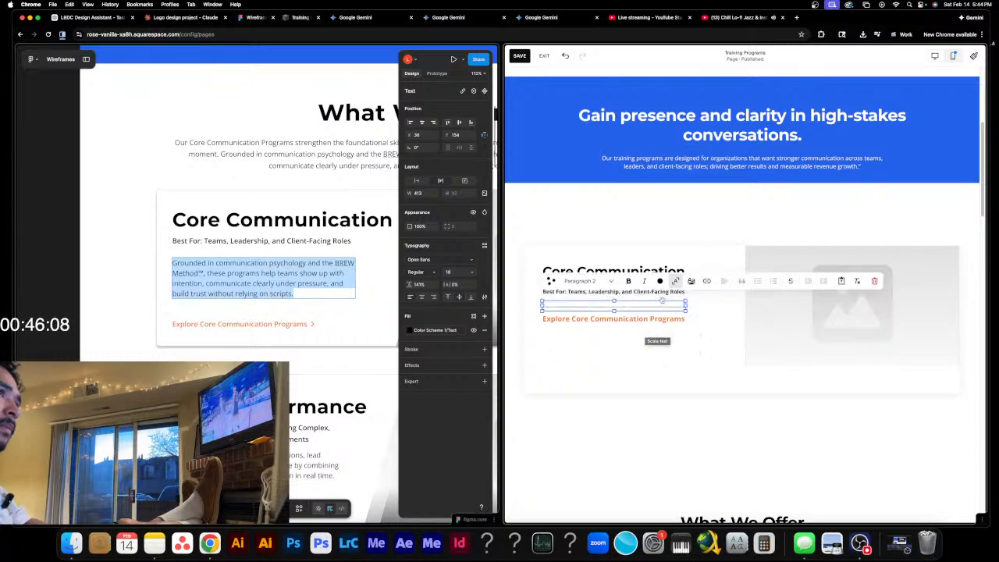
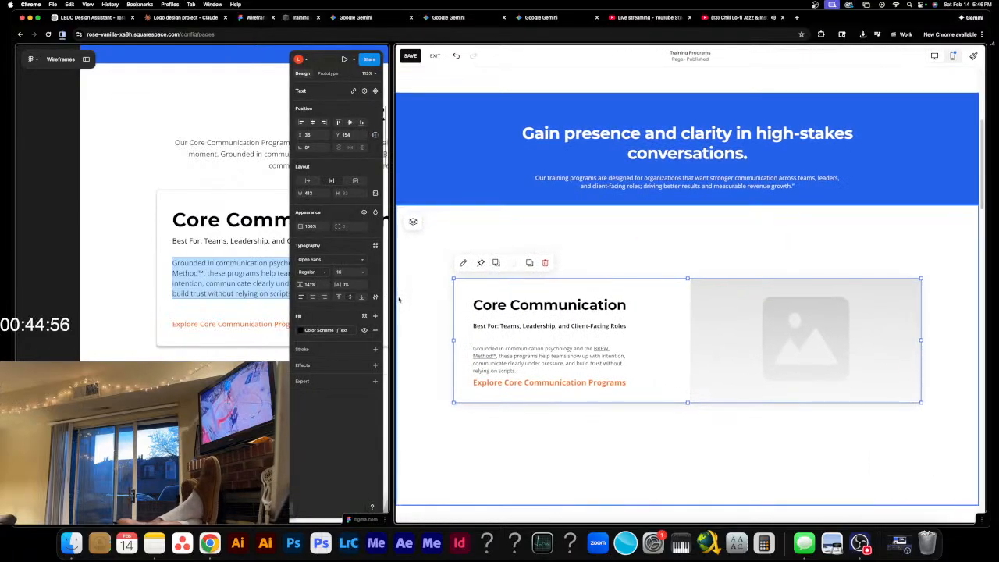
- Try moving the description up against the "Best For" line, and undo the move
click(534, 368)
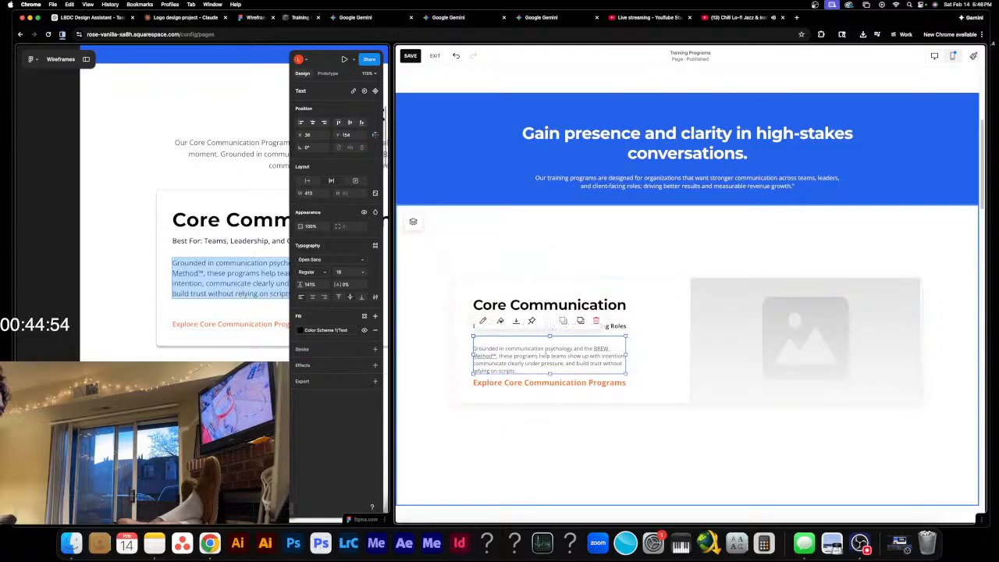
drag(549, 337, 550, 356)
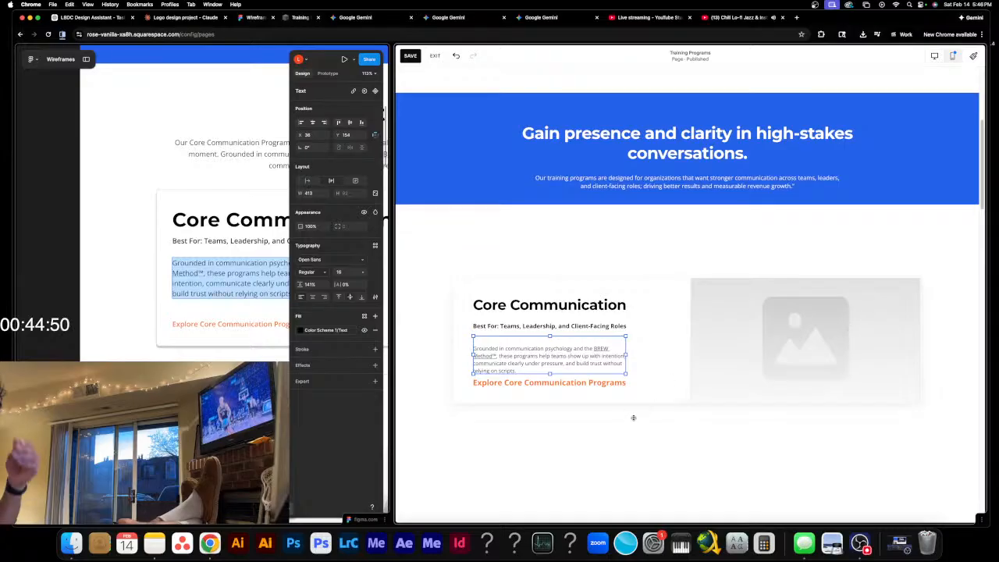
click(575, 444)
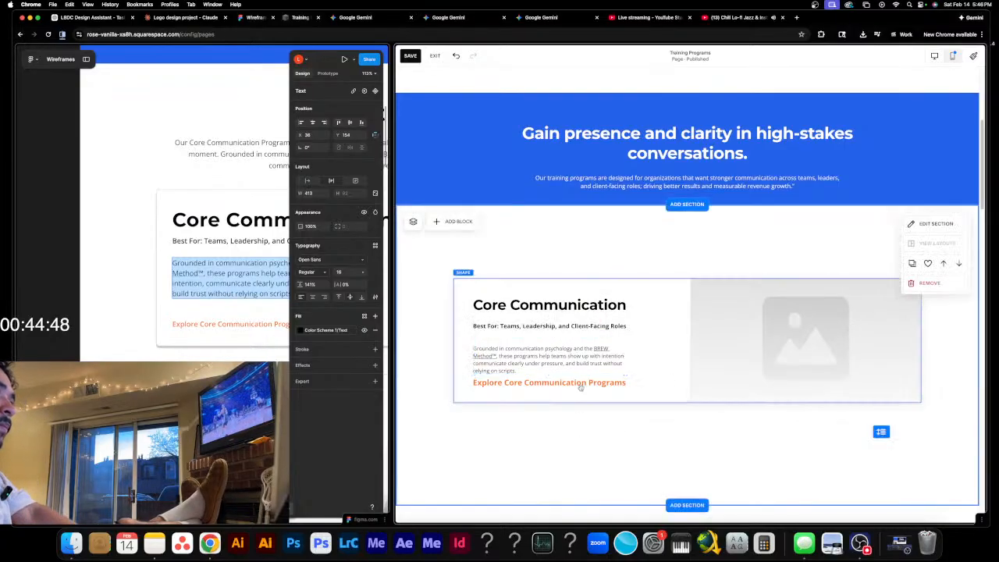
click(571, 358)
drag(572, 358, 569, 351)
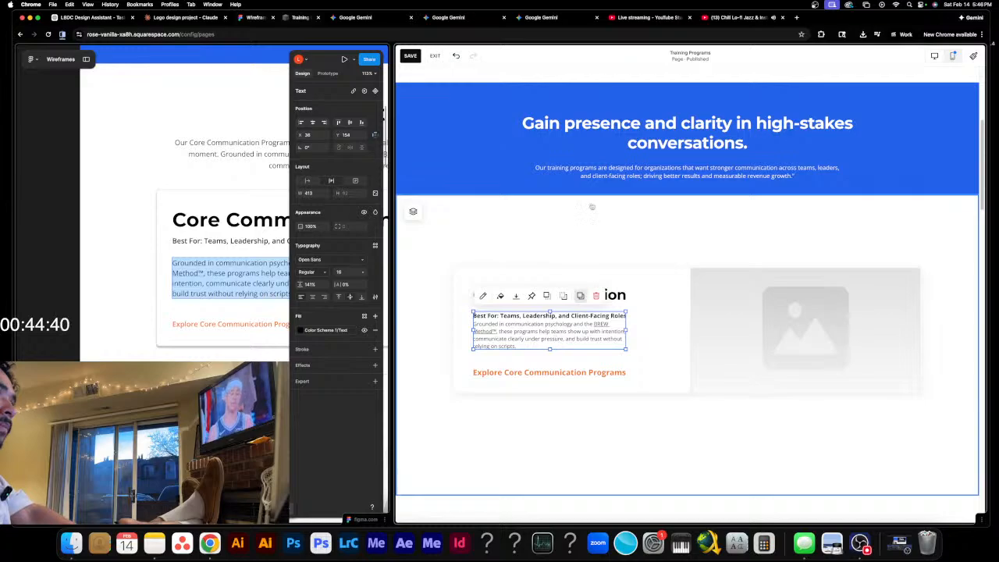
click(456, 55)
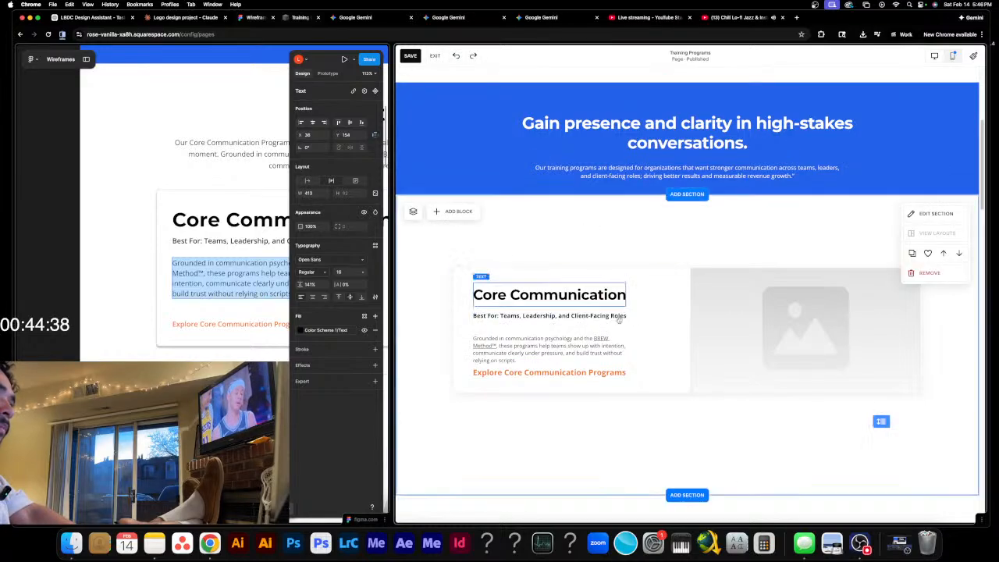
- Widen the description block toward the placeholder image so it wraps to three lines, and raise it directly beneath the "Best For" line
click(623, 348)
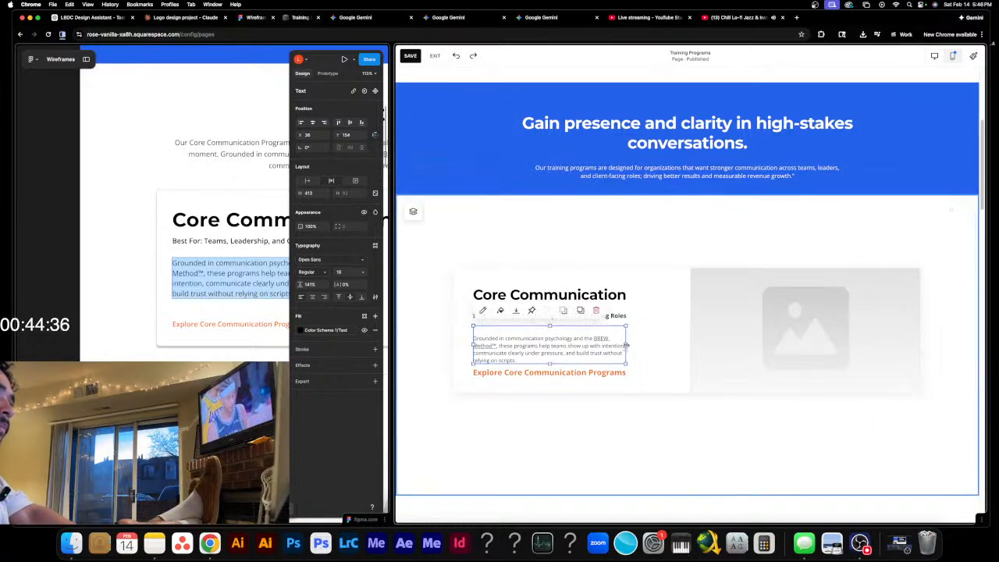
drag(625, 348, 665, 349)
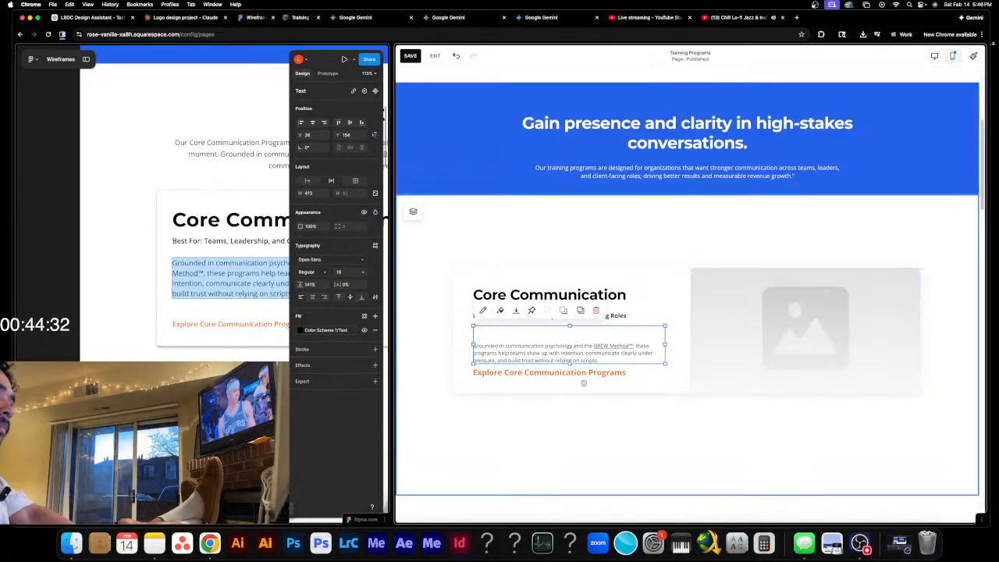
drag(570, 361, 578, 347)
click(590, 430)
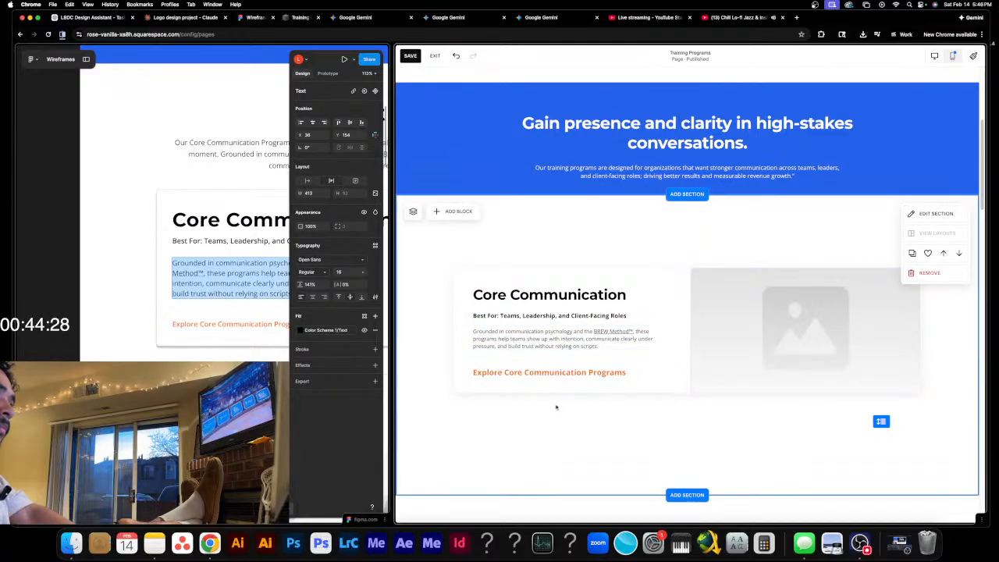
drag(551, 373, 571, 370)
click(572, 444)
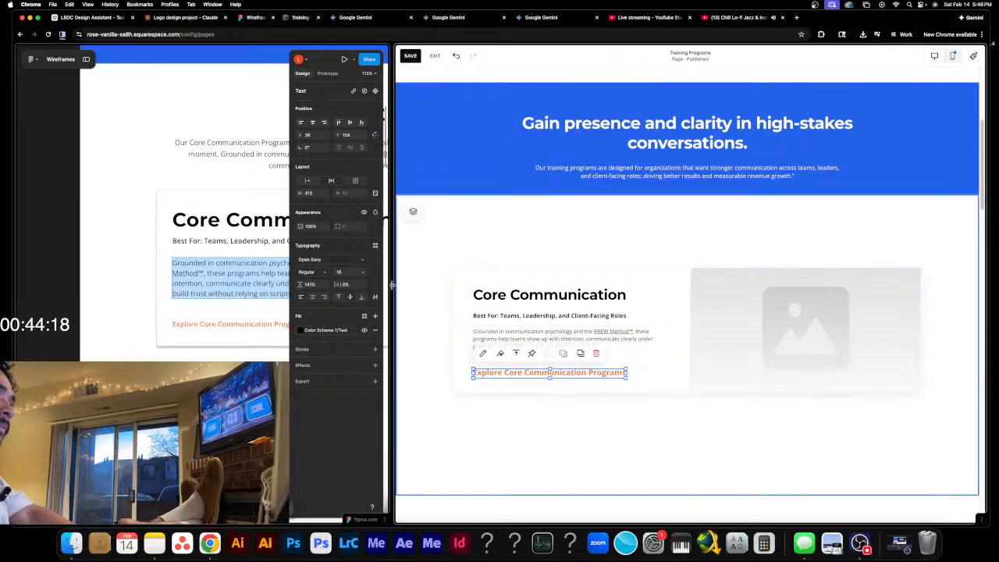
- Widen the Core Communication title and the "Best For" line to match the width of the description block
drag(392, 284, 340, 286)
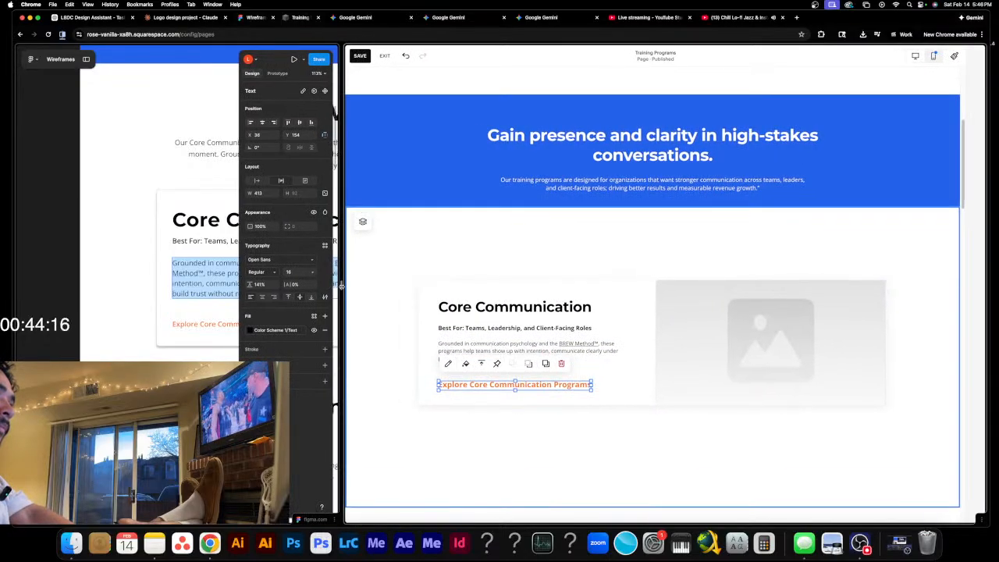
click(554, 310)
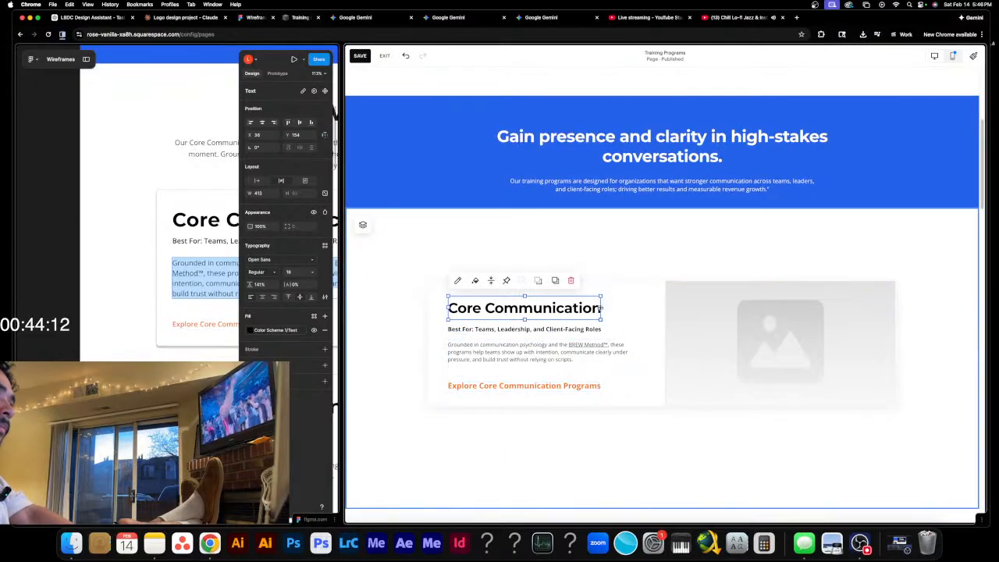
drag(602, 308, 640, 329)
click(573, 328)
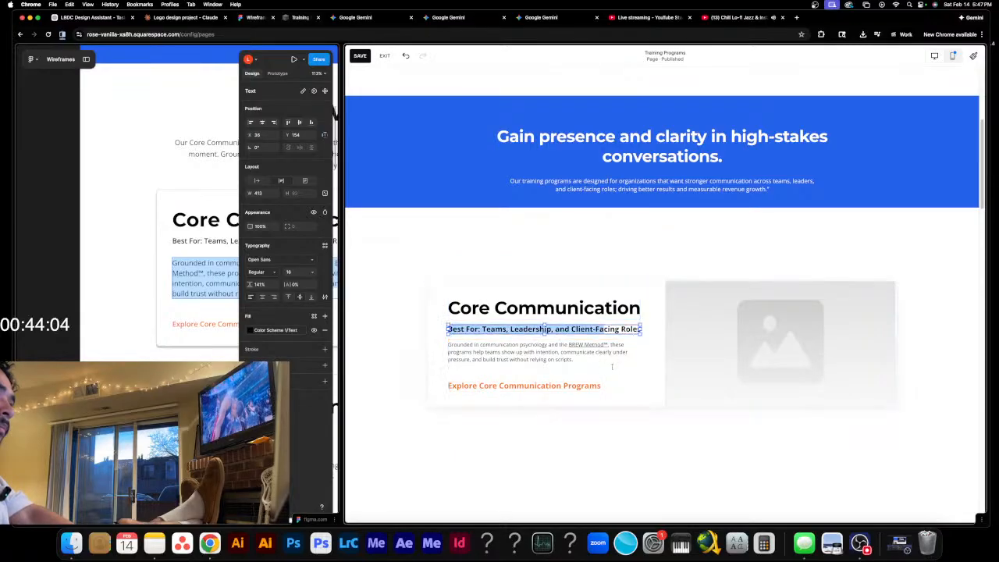
click(583, 387)
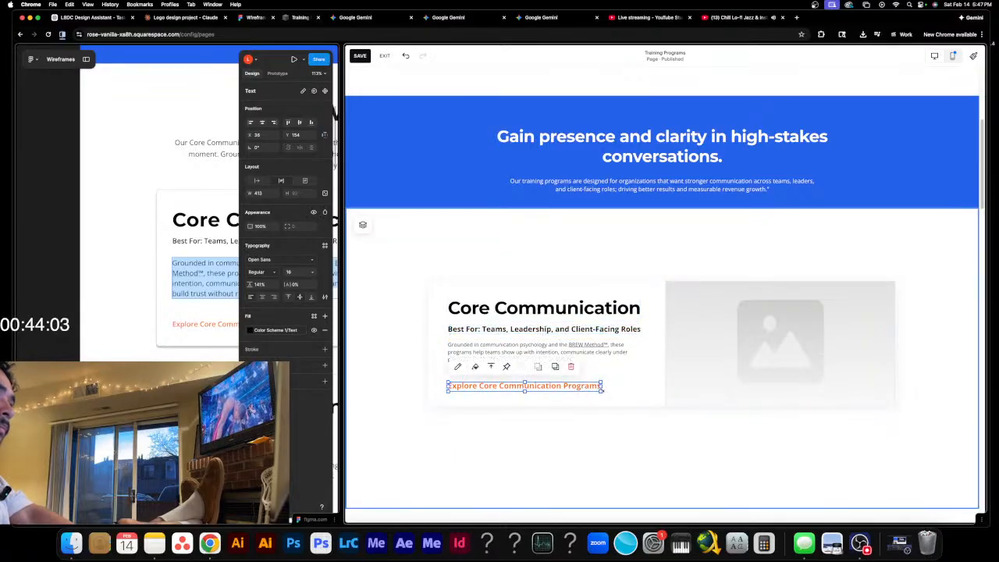
click(595, 437)
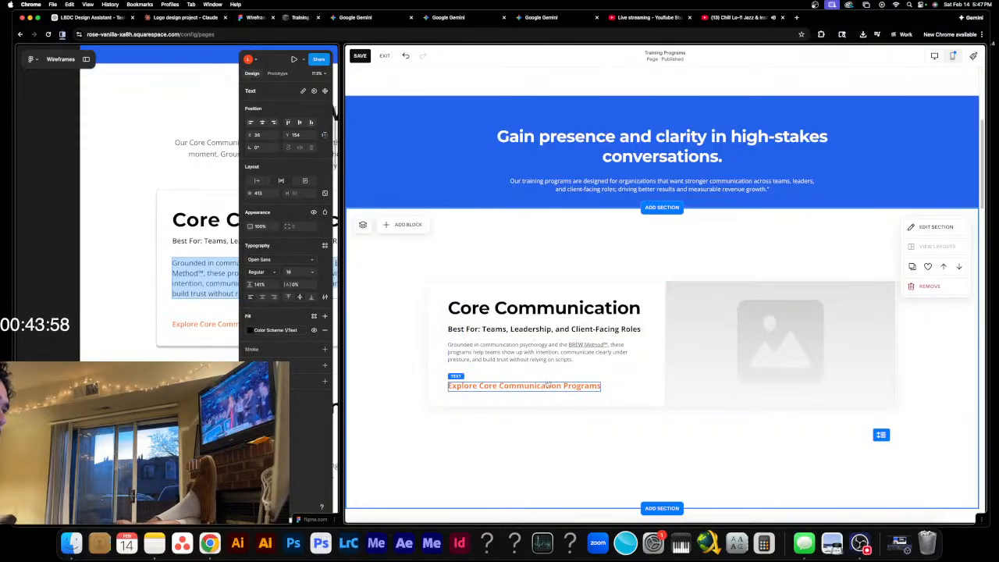
- Move the "Explore Core Communication Programs" link up directly beneath the Core Communication description
drag(548, 384, 560, 379)
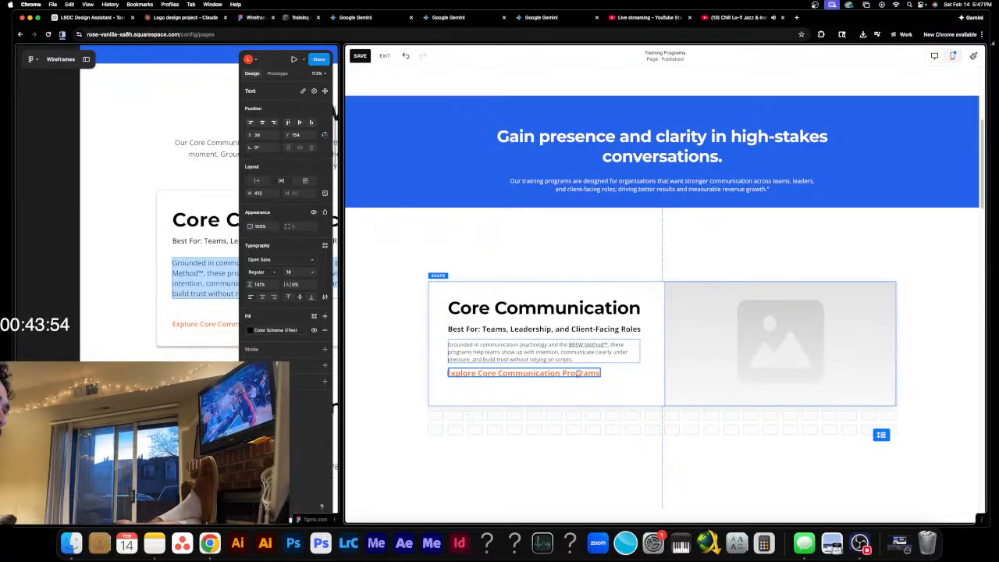
drag(564, 438, 562, 448)
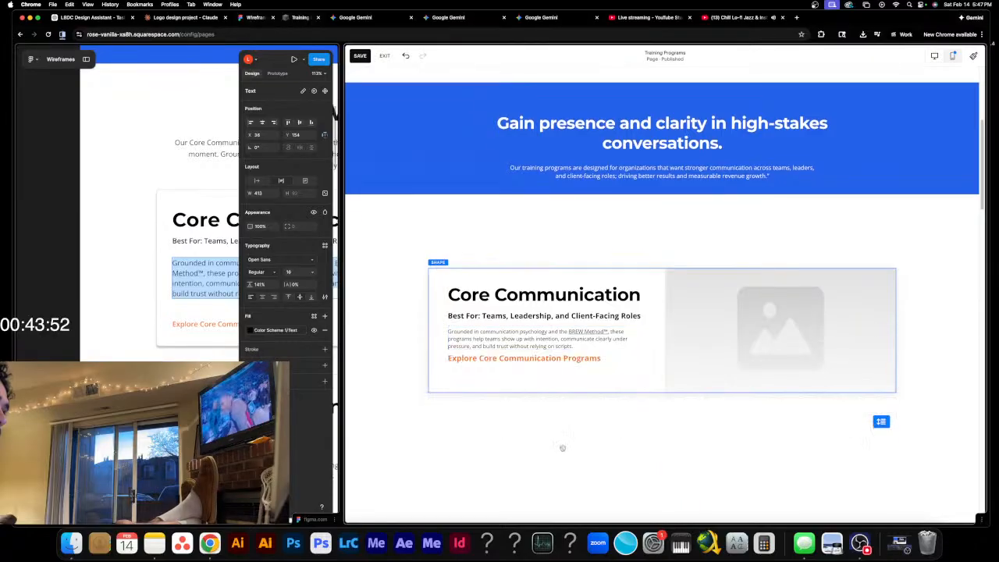
click(563, 361)
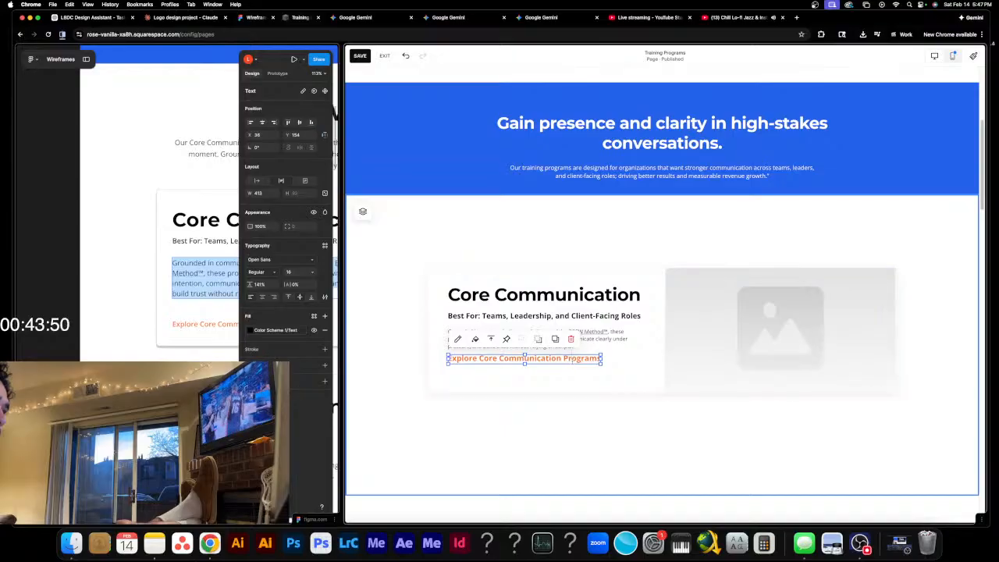
click(569, 436)
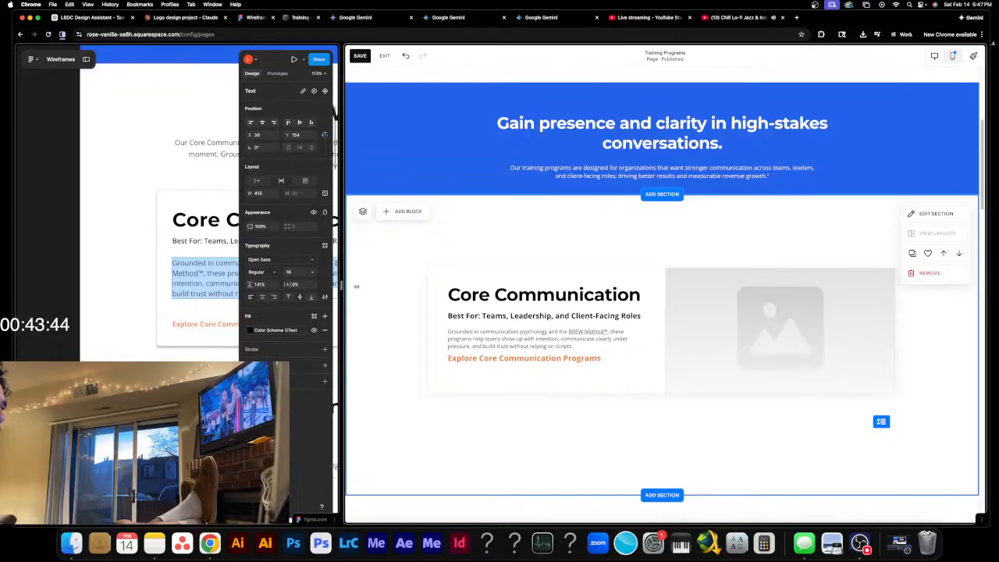
- Narrow the page pane in stages down to the mobile layout and examine how the Core Communication card reflows
drag(356, 286, 456, 297)
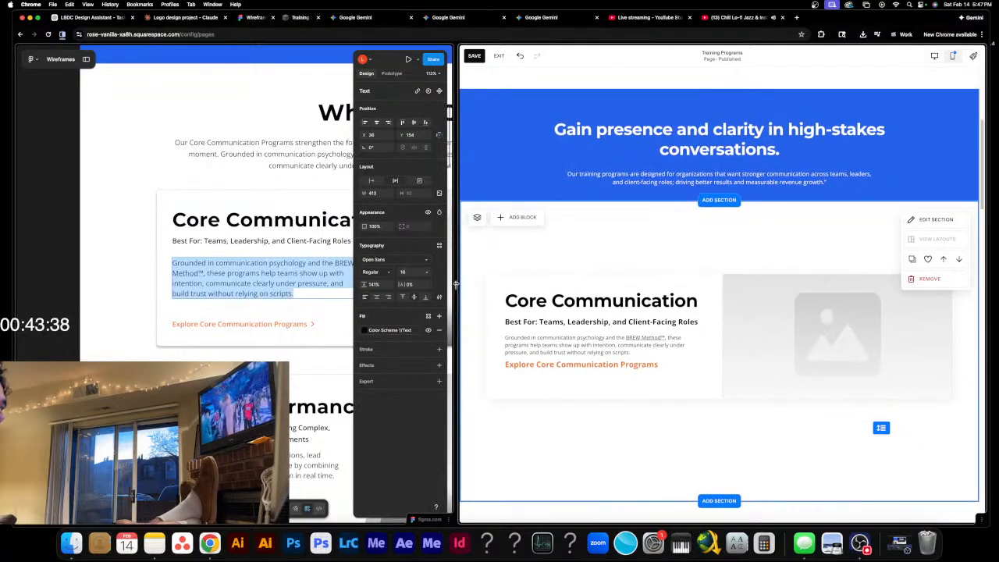
drag(457, 286, 516, 286)
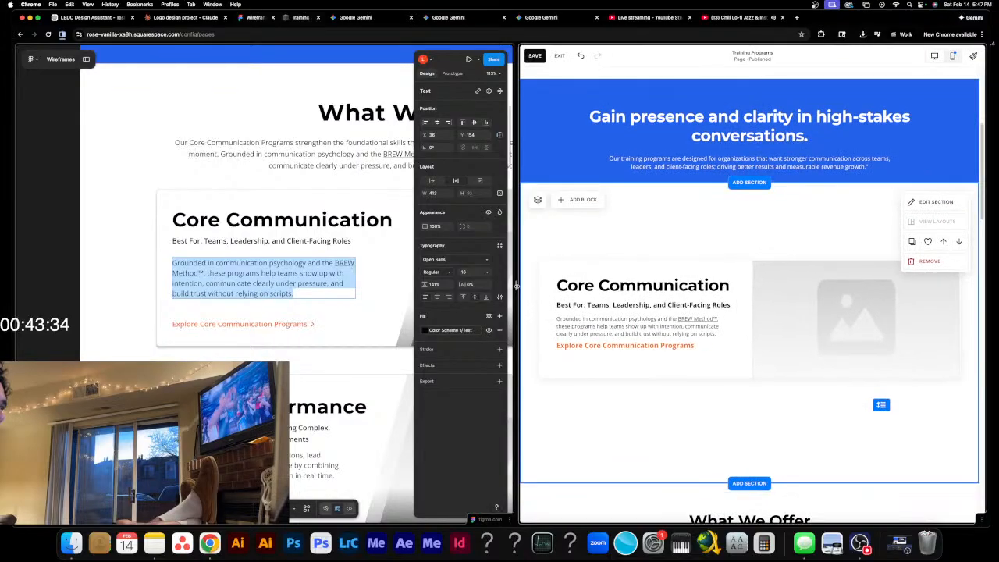
drag(516, 287, 569, 286)
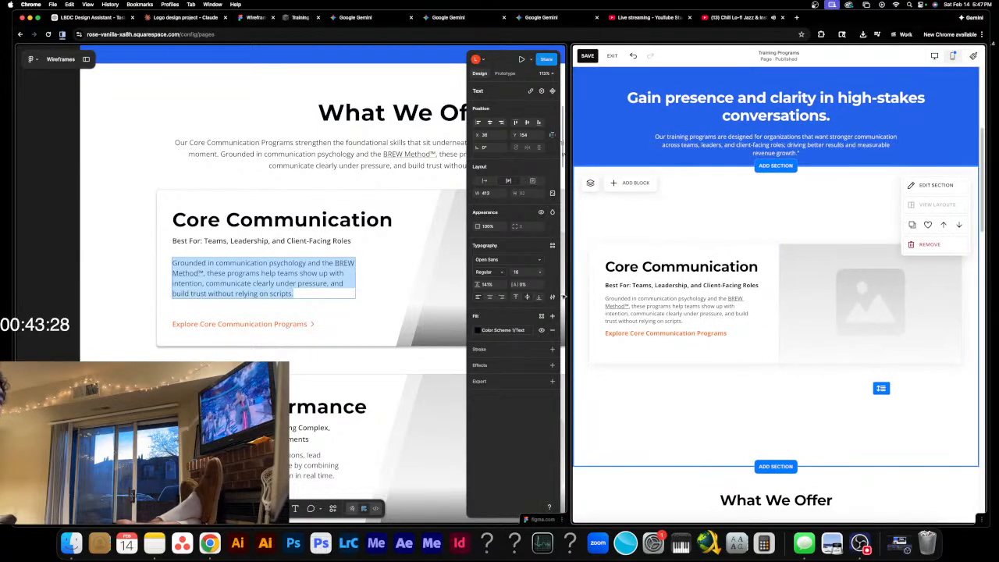
drag(566, 290, 616, 289)
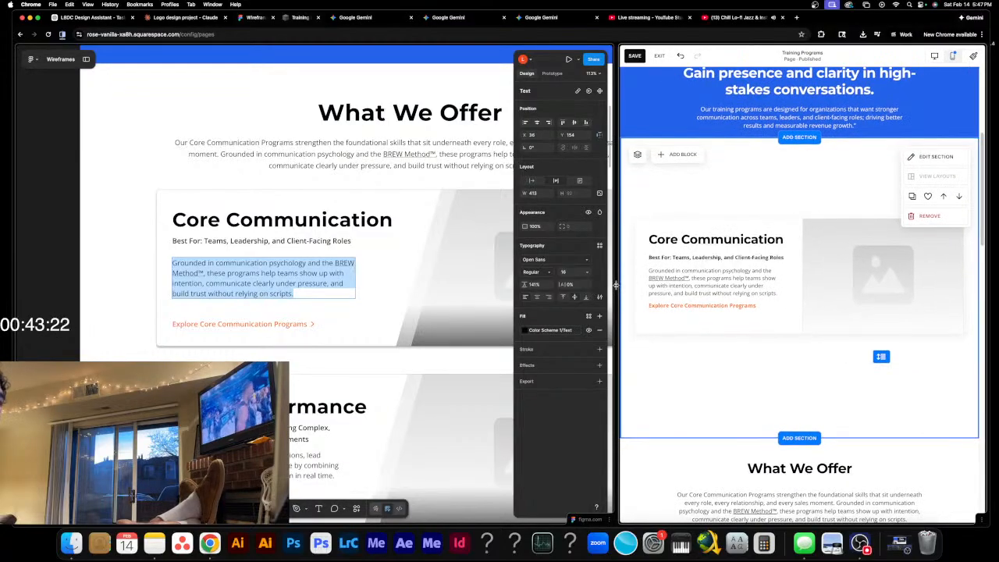
drag(615, 285, 679, 288)
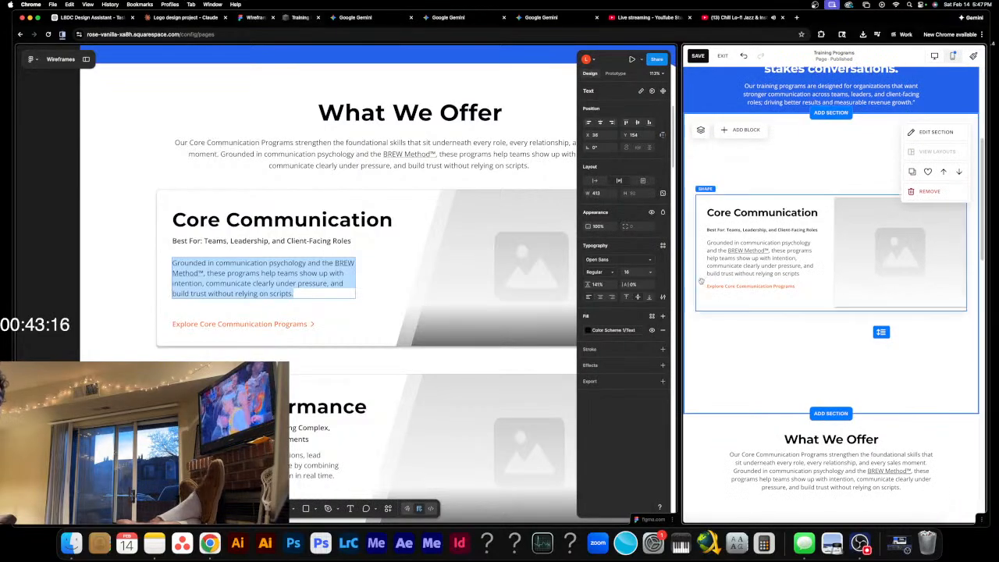
drag(679, 283, 728, 282)
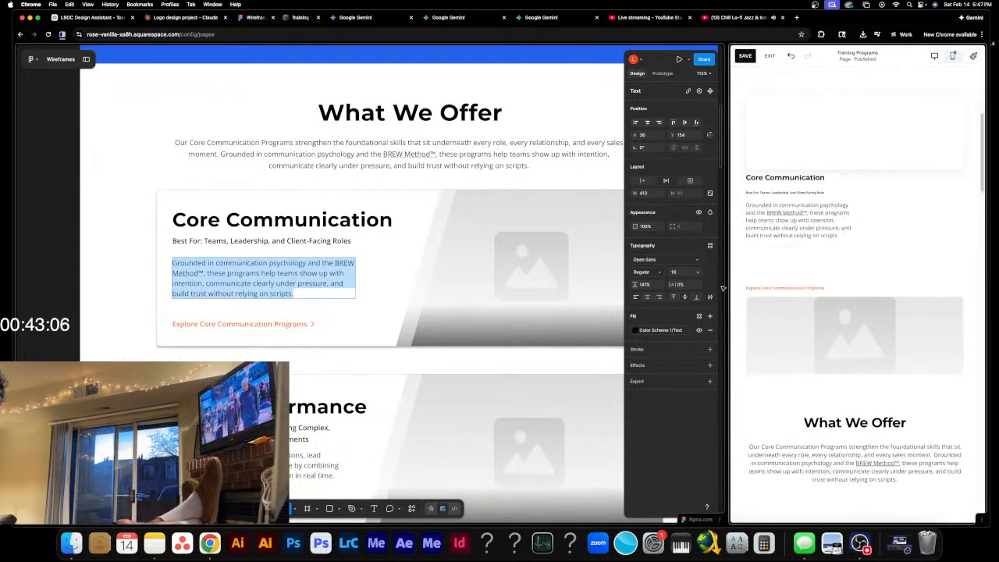
scroll(719, 301, up, 1)
scroll(773, 273, up, 1)
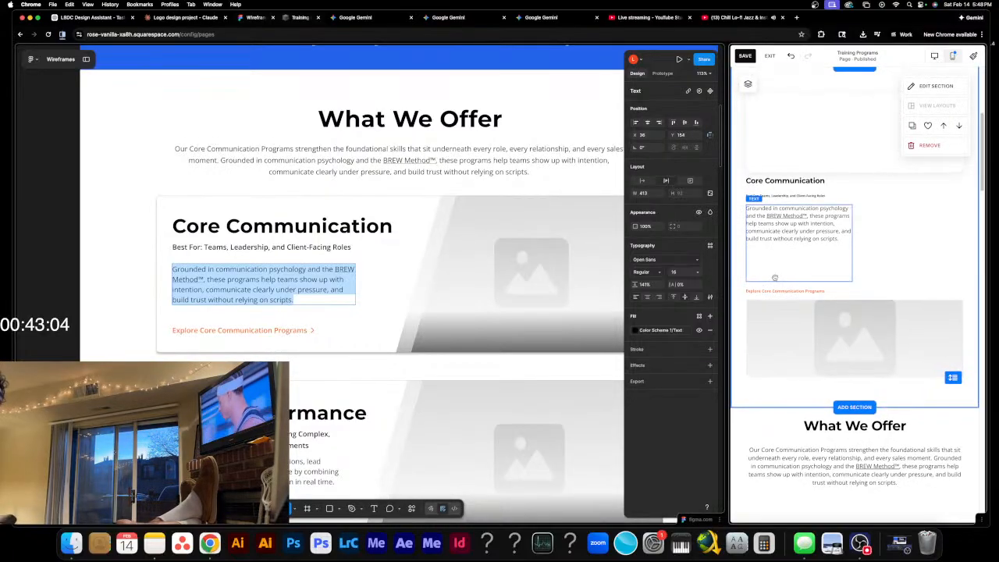
scroll(773, 289, up, 1)
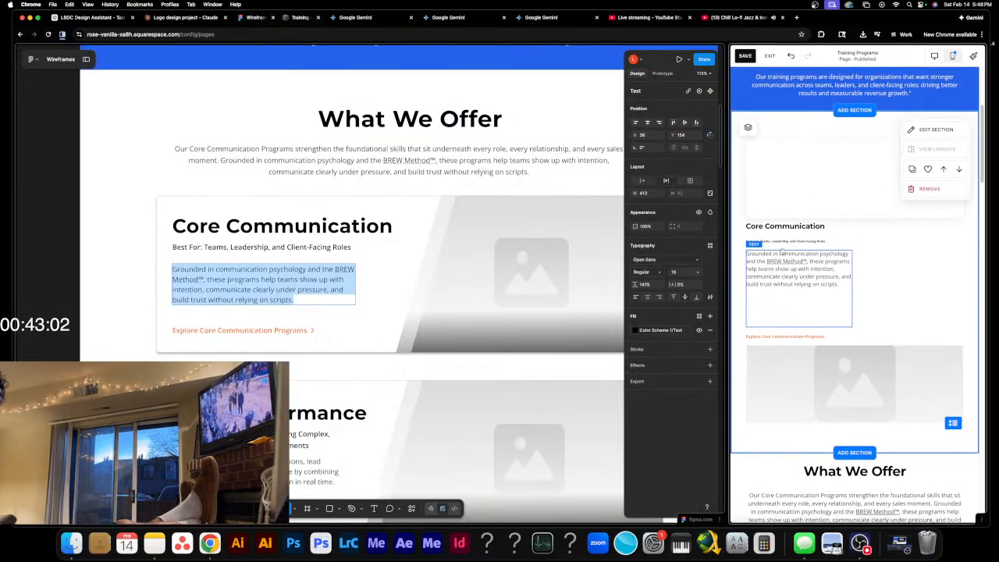
- Resize the page pane around the layout breakpoint to compare the card's desktop and mobile arrangements
drag(726, 285, 715, 288)
scroll(925, 128, up, 1)
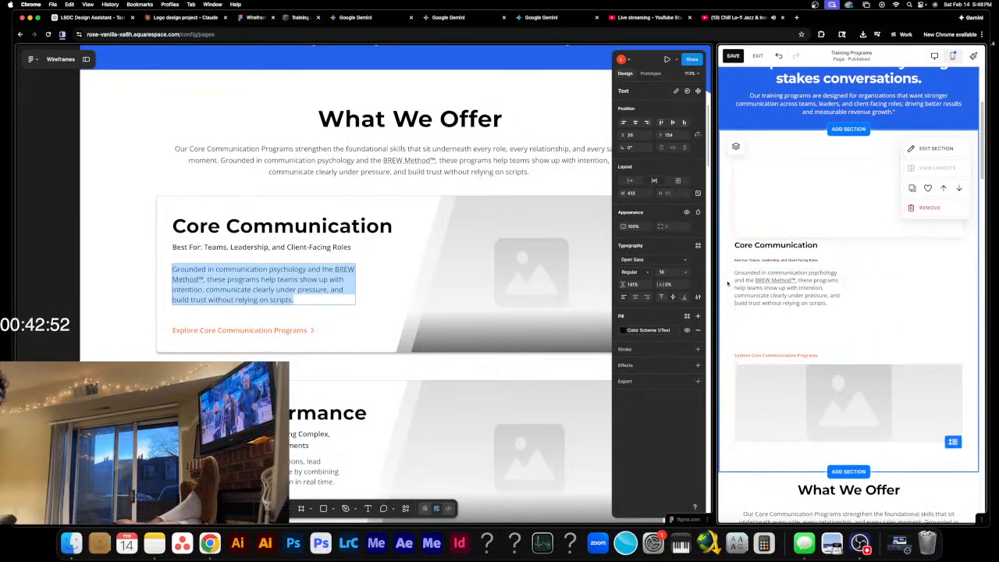
drag(714, 285, 673, 289)
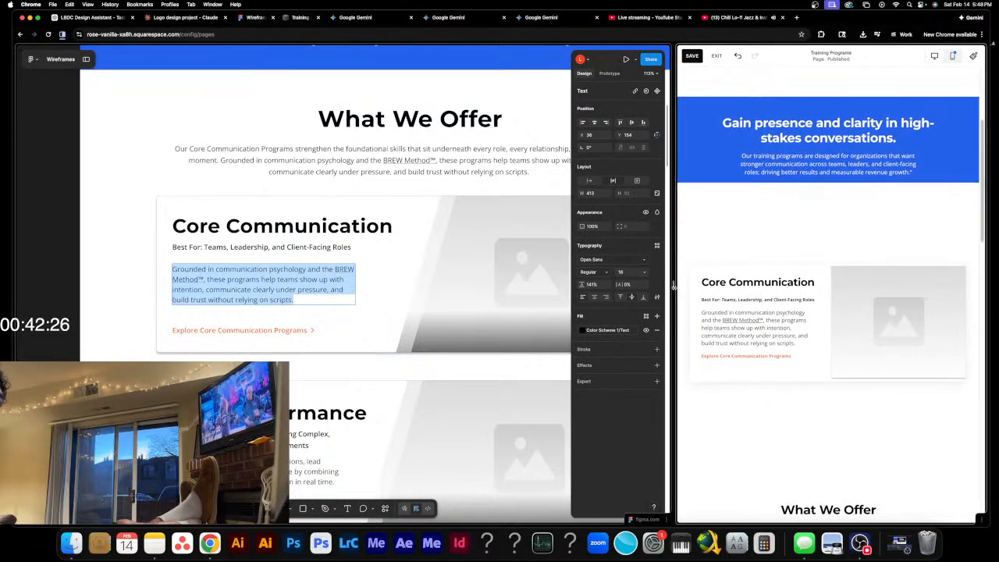
drag(673, 287, 681, 289)
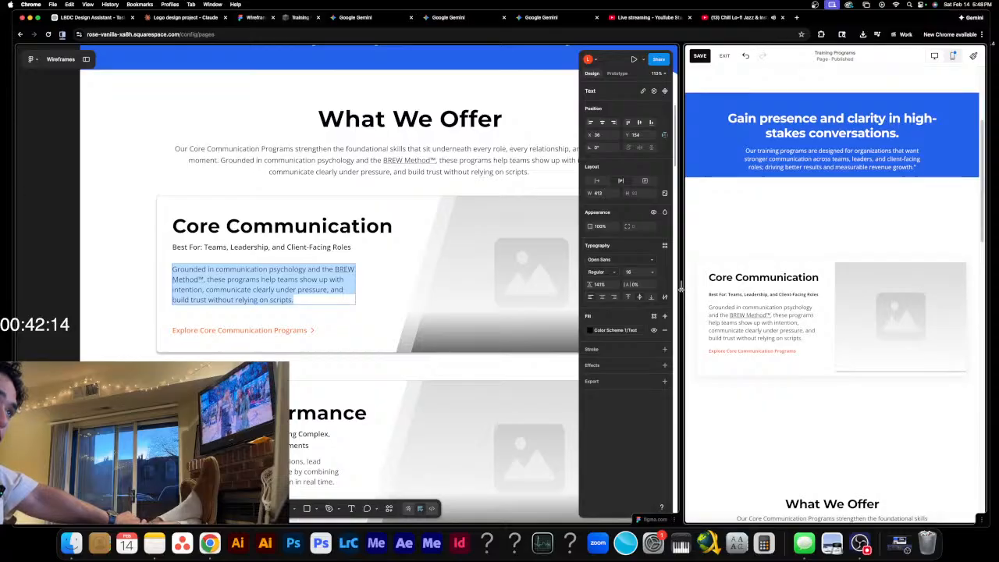
drag(681, 289, 685, 291)
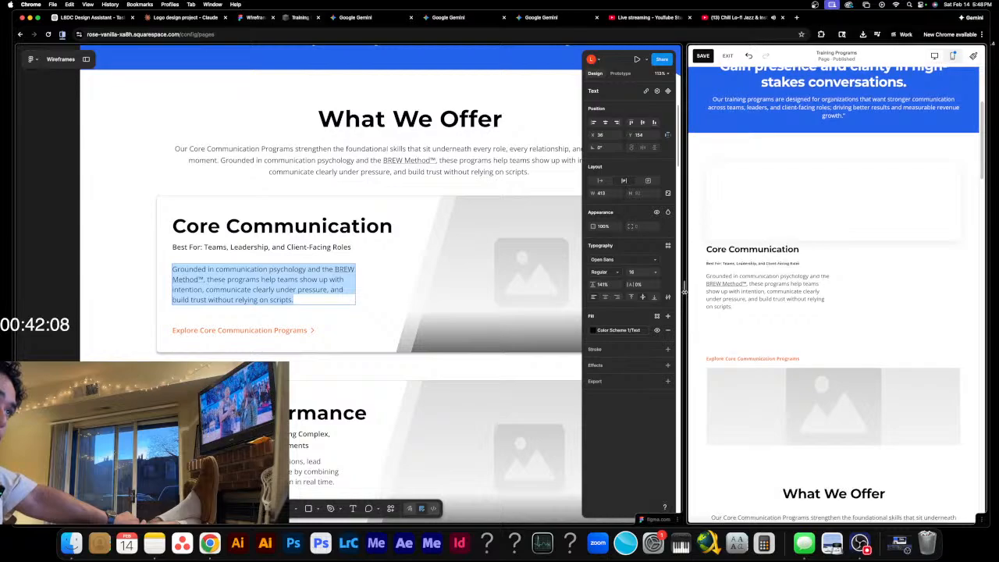
drag(684, 291, 683, 290)
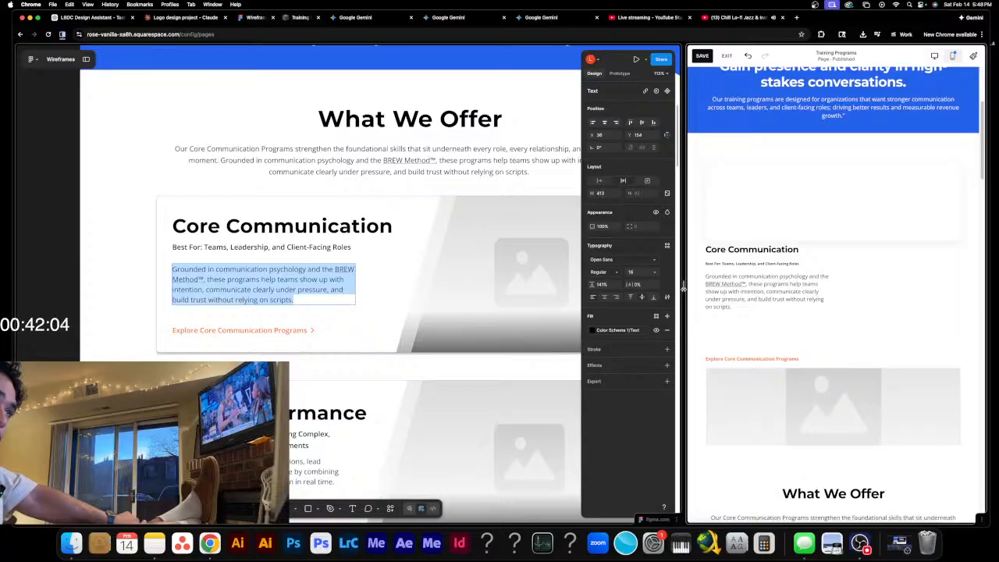
drag(684, 288, 681, 289)
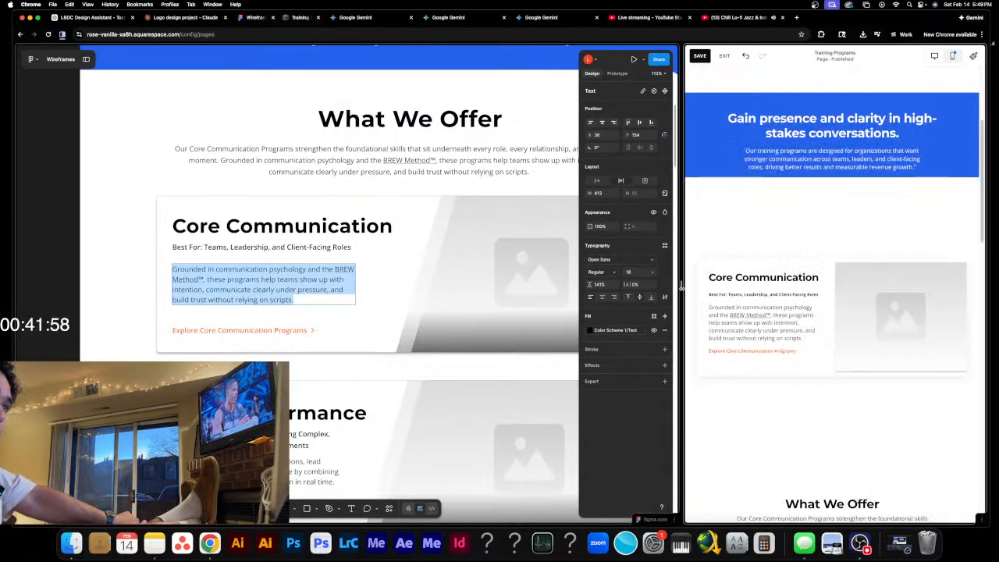
drag(680, 288, 680, 288)
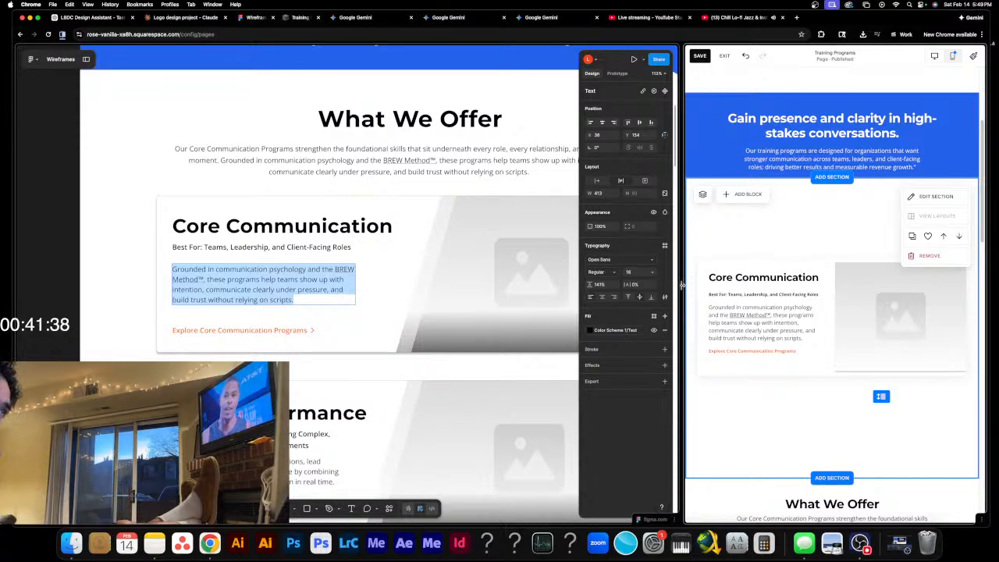
drag(682, 285, 683, 285)
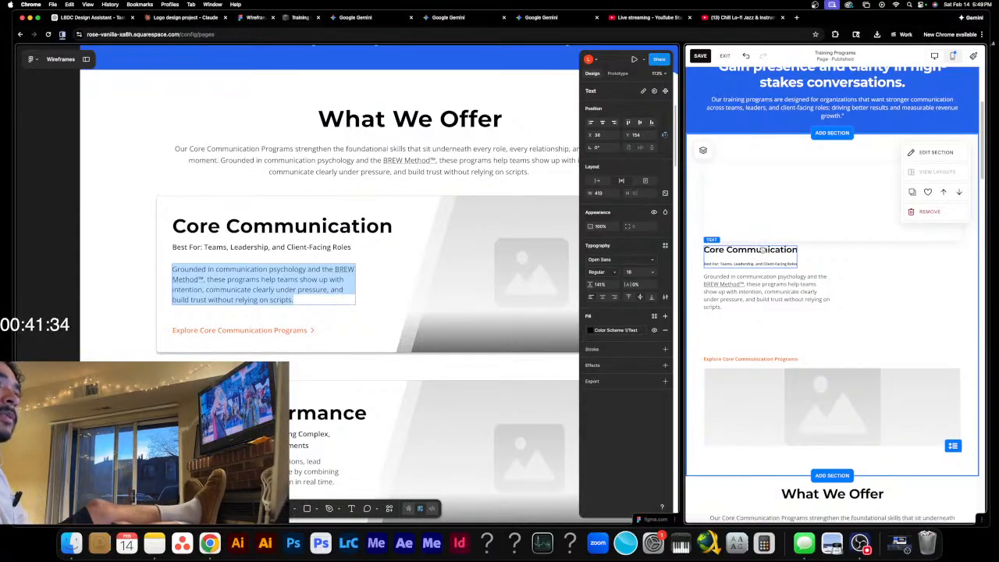
- In the mobile layout, fit the placeholder image into the card's right half and stack the title, "Best For" line and description in the left half
click(816, 398)
drag(704, 407, 885, 176)
drag(739, 233, 740, 153)
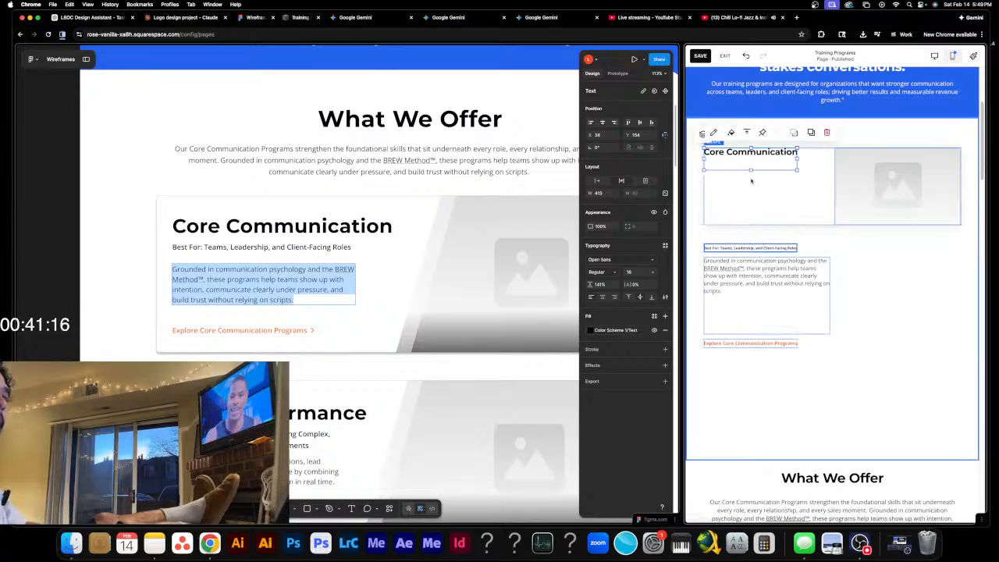
drag(750, 247, 752, 169)
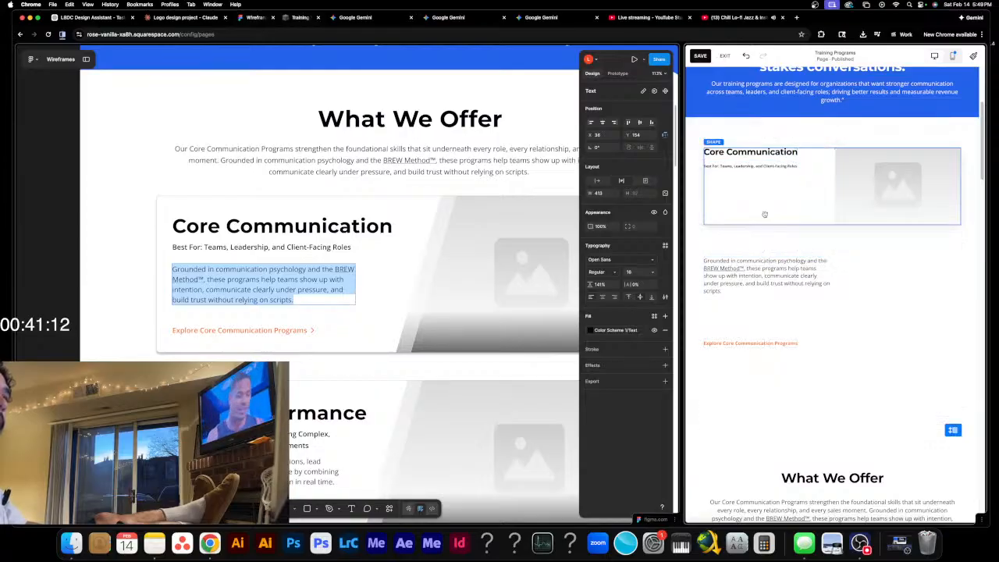
drag(755, 256, 751, 195)
- Move the "Explore Core Communication Programs" link into the card, directly under the mobile description text
click(753, 344)
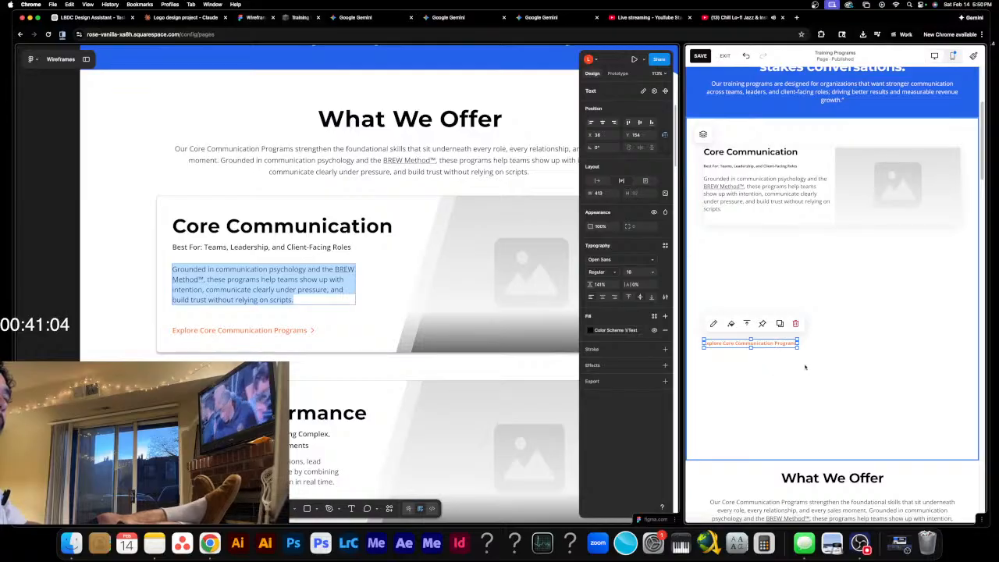
drag(750, 343, 772, 220)
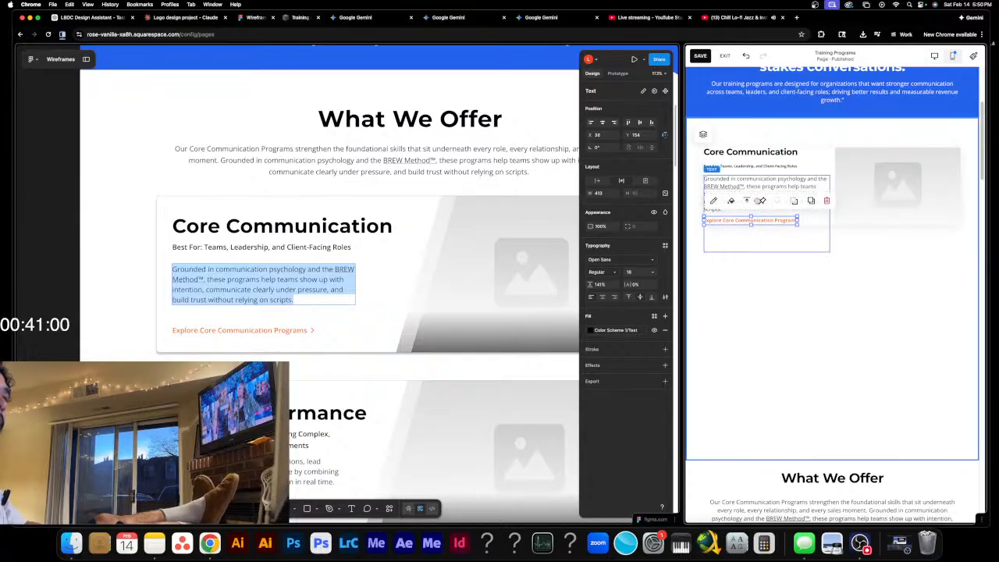
click(769, 240)
drag(769, 240, 770, 221)
click(771, 219)
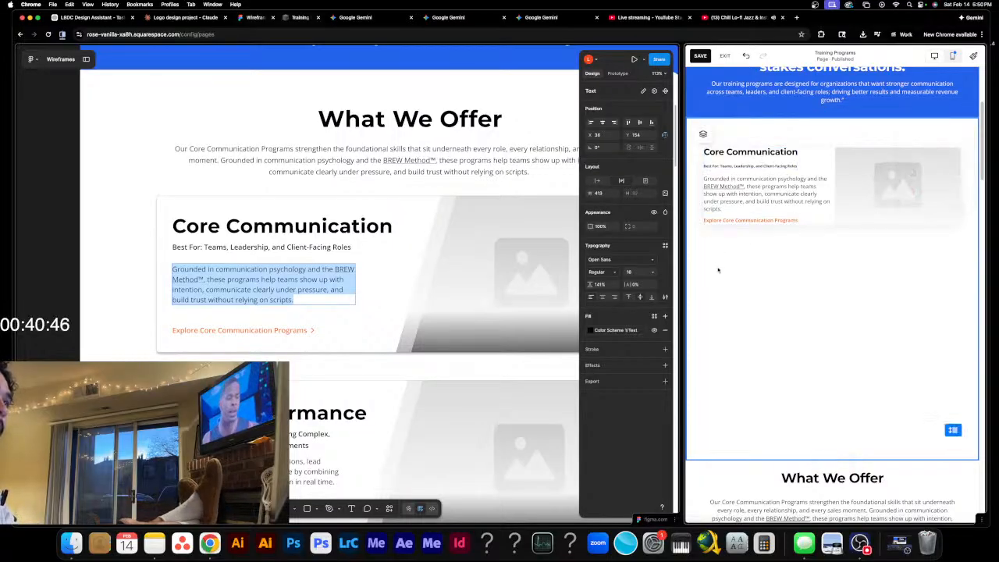
- Narrow the page pane further and check how the card's description and link fit at smaller mobile widths
drag(682, 285, 781, 309)
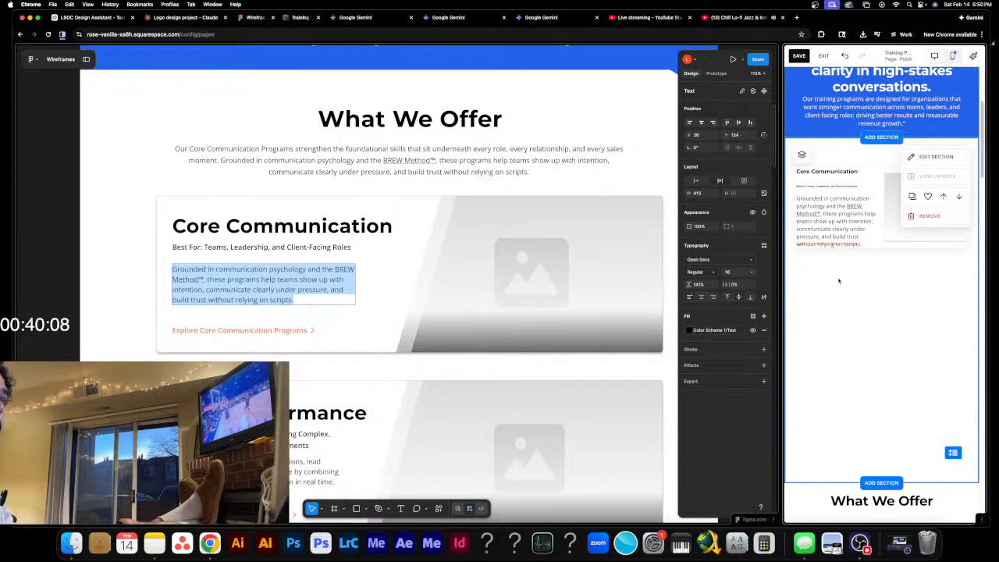
triple_click(831, 225)
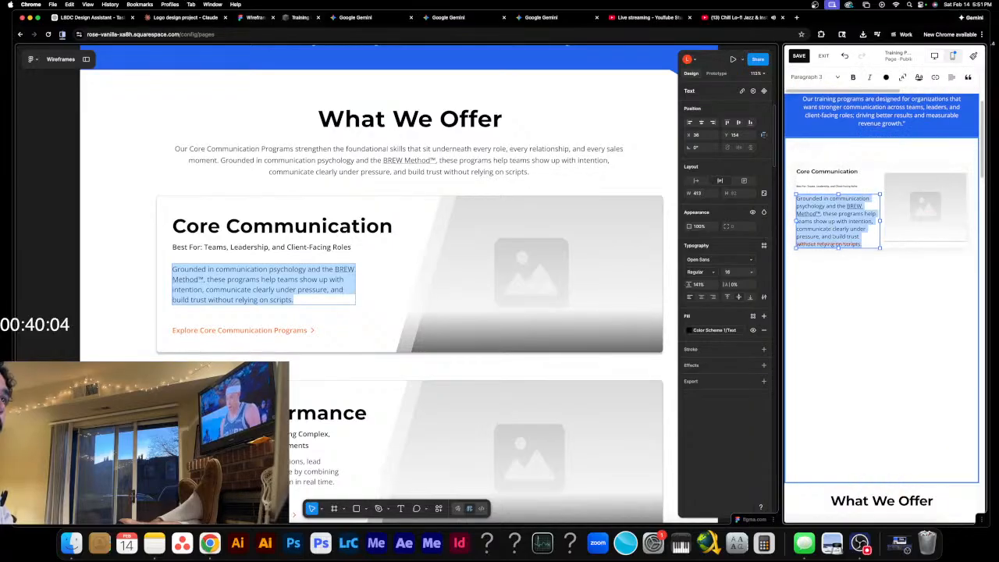
click(829, 311)
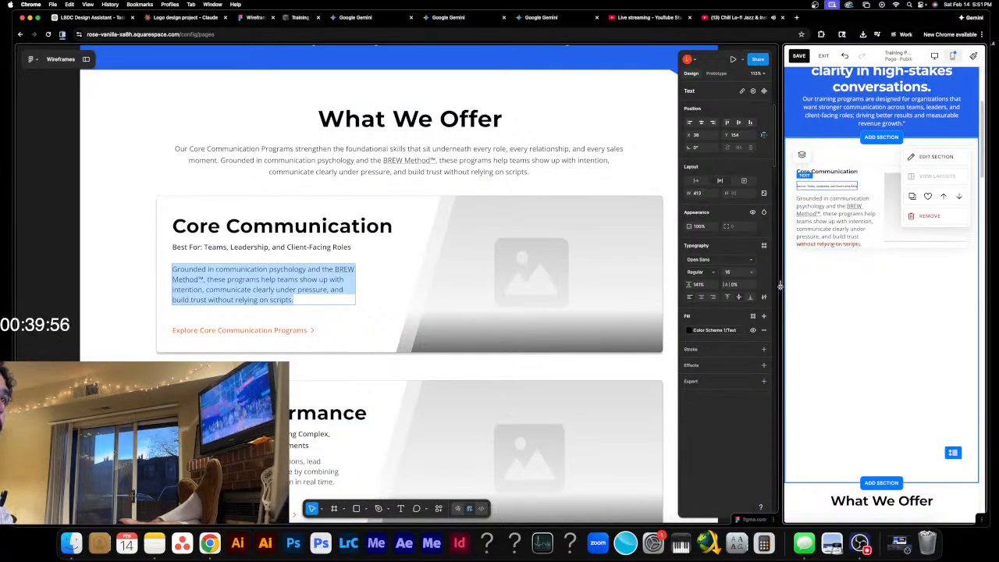
drag(780, 286, 876, 295)
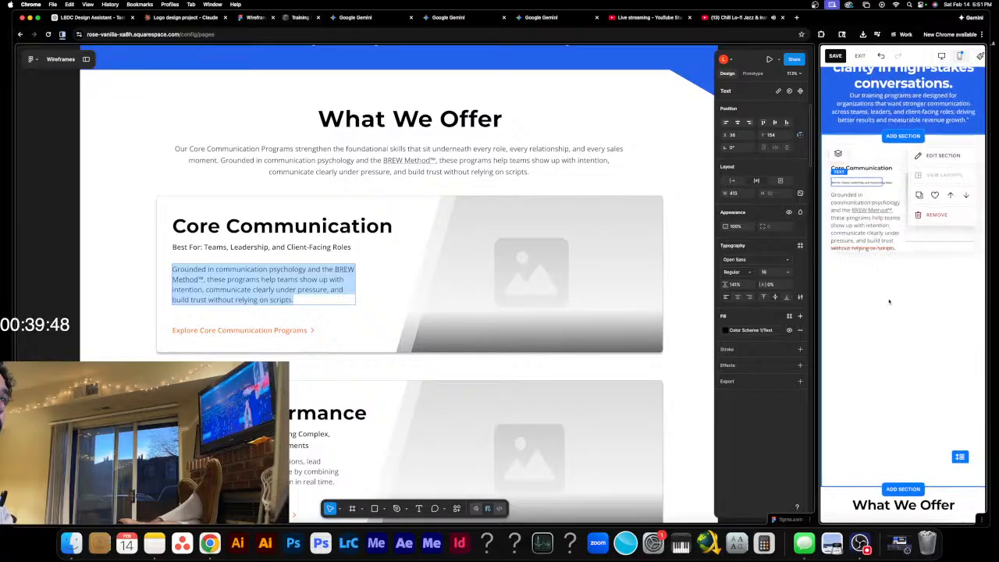
- Widen the page pane until the desktop layout returns, review the Core Communication card, and switch the editor to the mobile view
mouse_move(815, 300)
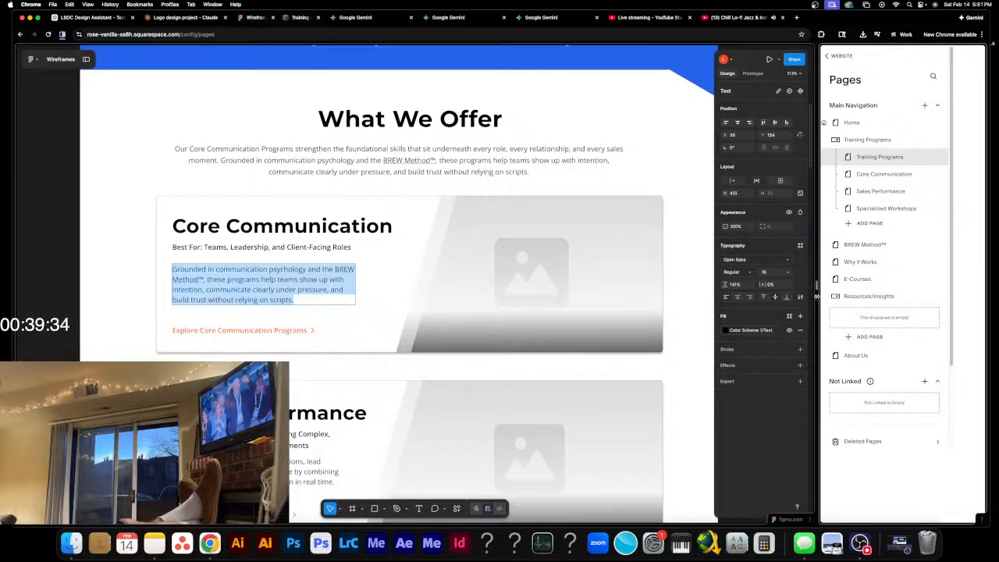
drag(816, 285, 777, 284)
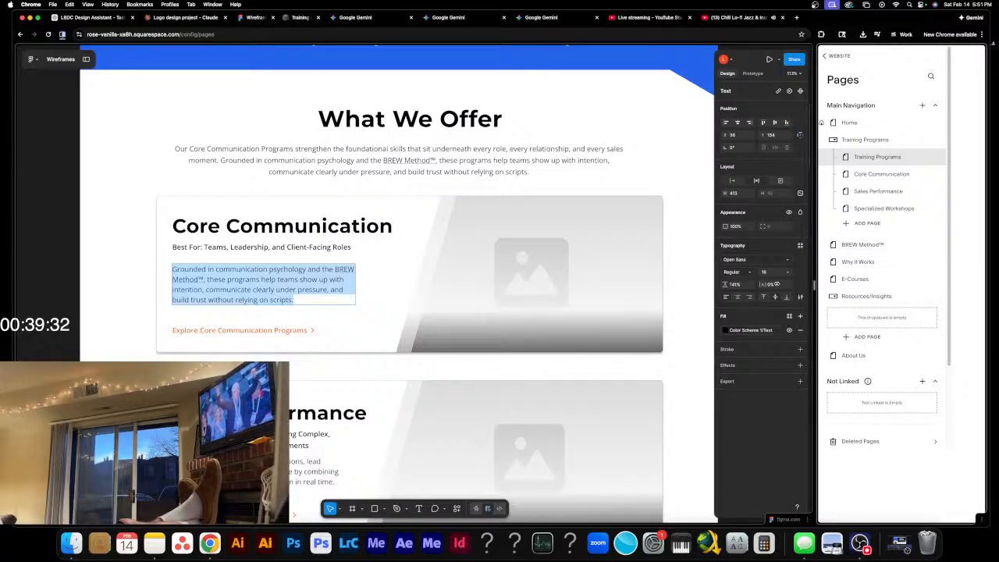
drag(716, 286, 636, 282)
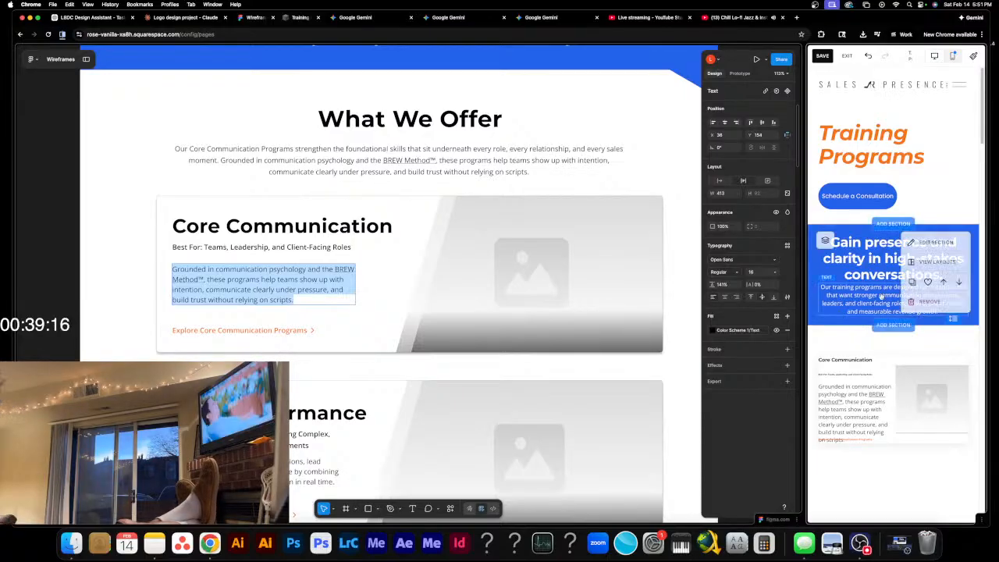
drag(803, 294, 566, 278)
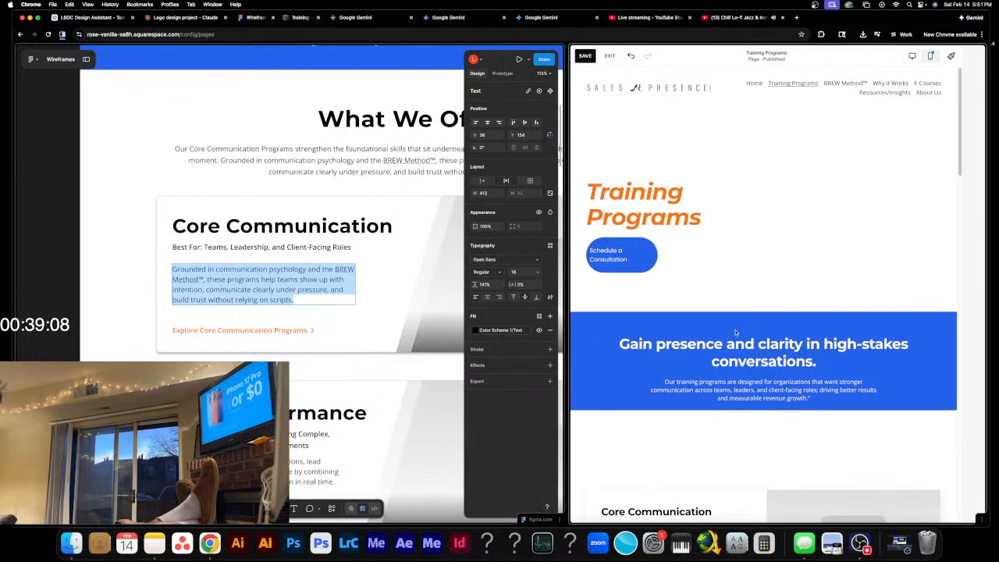
scroll(751, 332, down, 1)
scroll(776, 334, down, 5)
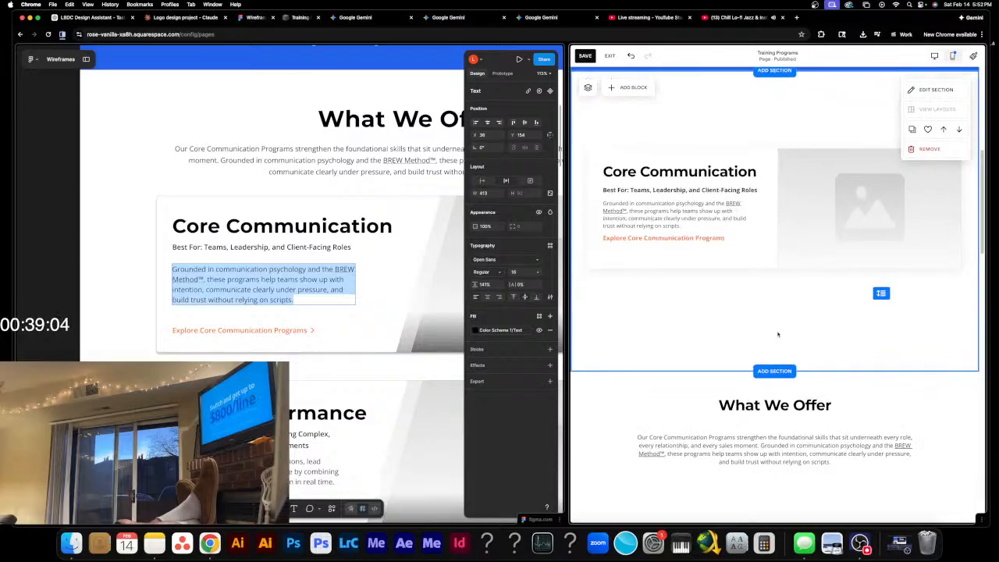
scroll(776, 332, up, 3)
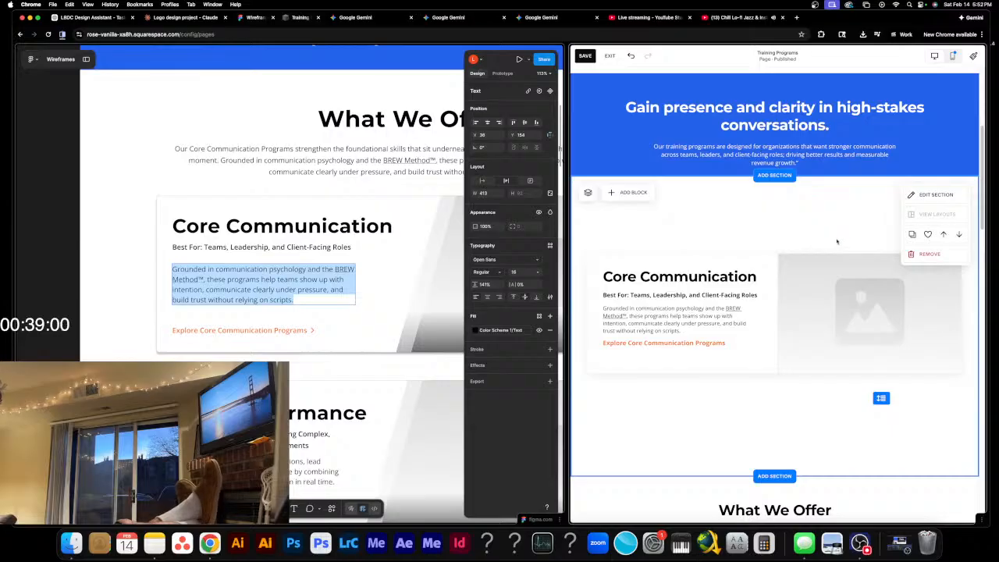
click(952, 55)
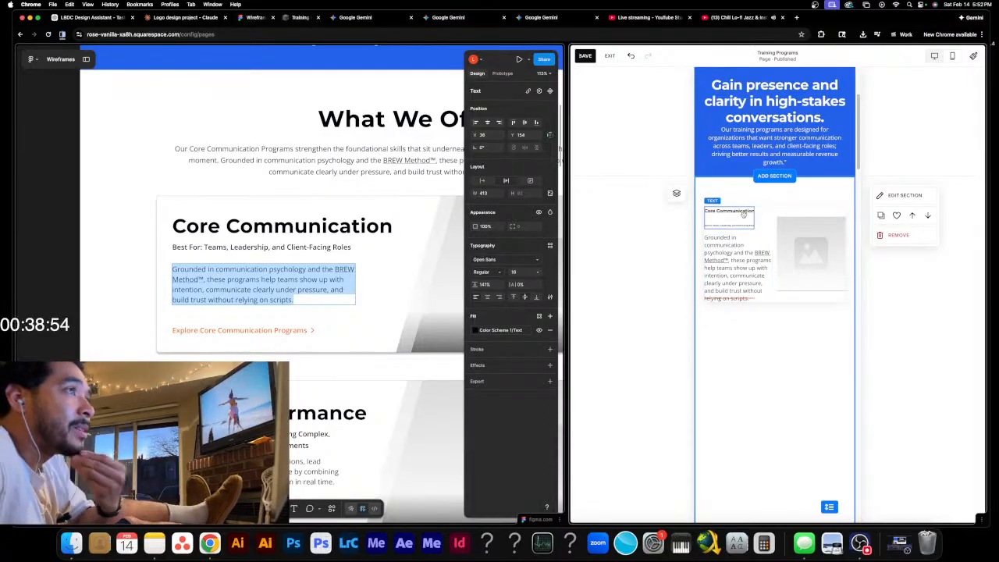
- Widen the "Core Communication" heading and its "Best For" line to the width of the body paragraph beneath them
click(729, 224)
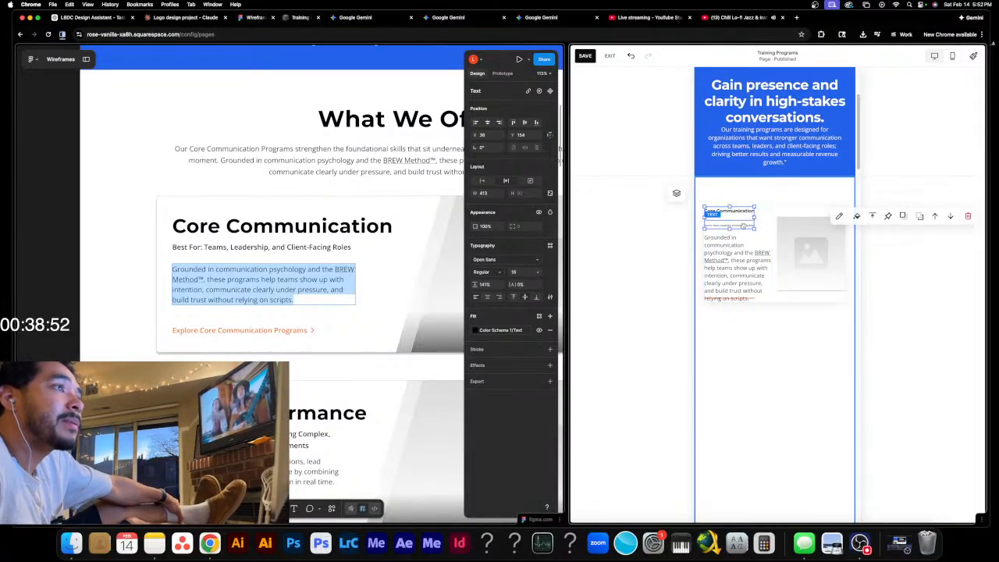
drag(729, 228, 755, 215)
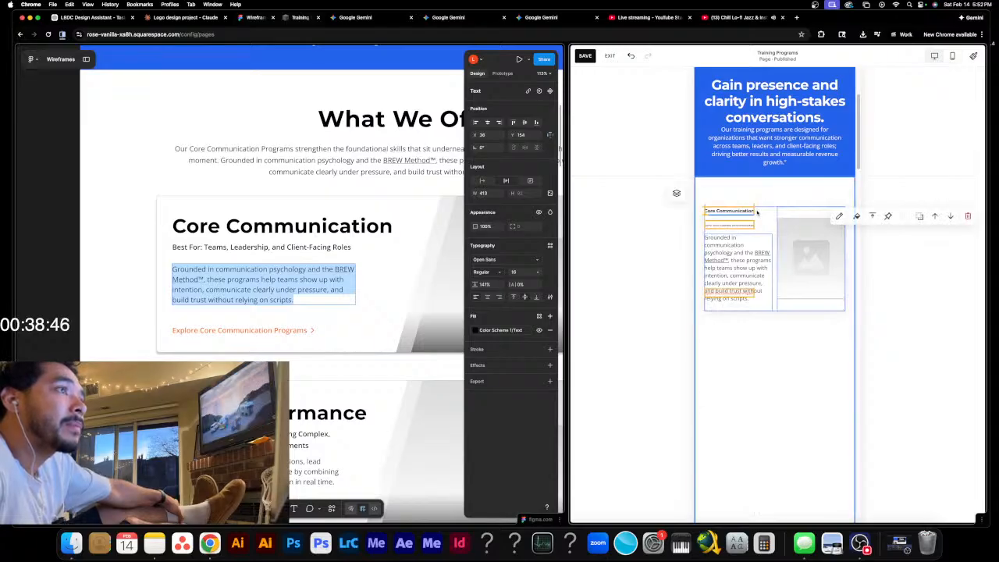
mouse_move(756, 211)
mouse_down()
mouse_move(772, 213)
mouse_move(771, 228)
mouse_move(740, 238)
mouse_move(741, 218)
mouse_up()
click(738, 227)
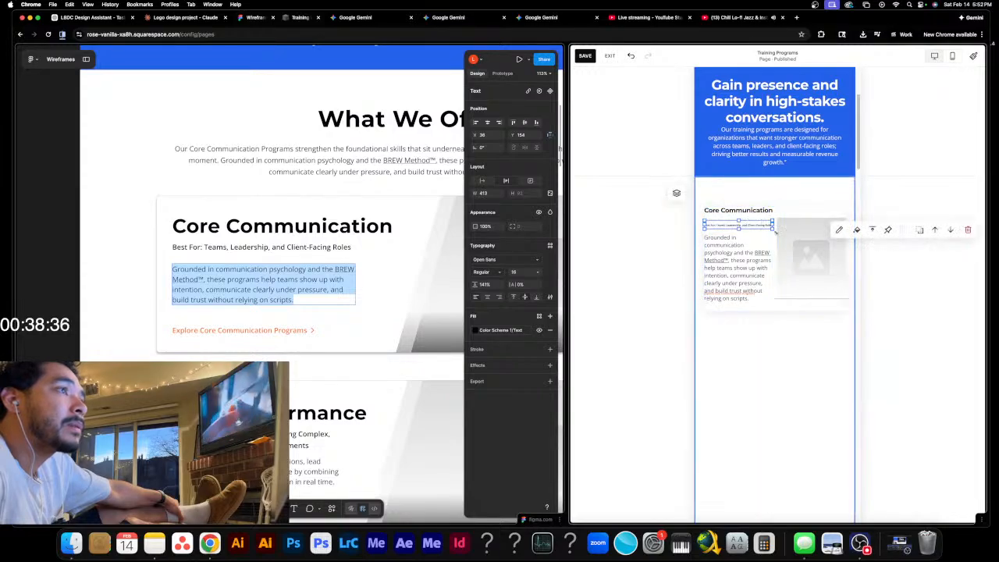
- Place the "Explore Core Communication Programs" text directly beneath the body paragraph in the card
click(732, 271)
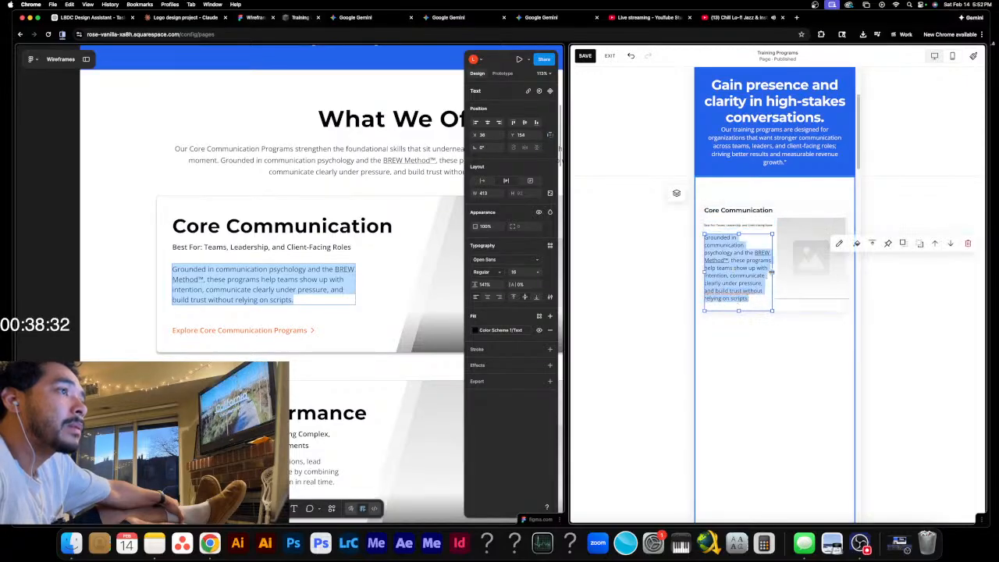
drag(772, 272, 779, 275)
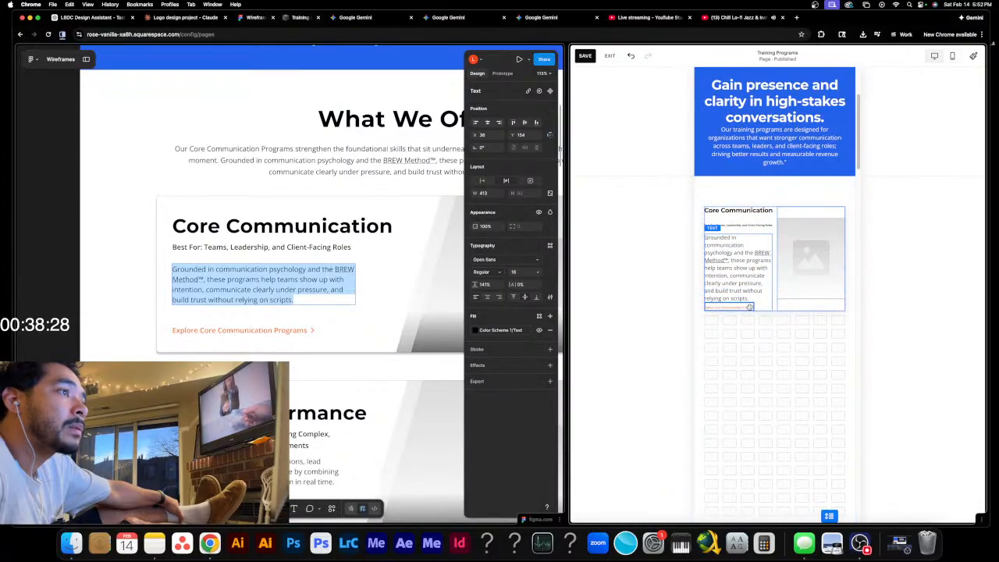
click(748, 307)
click(808, 282)
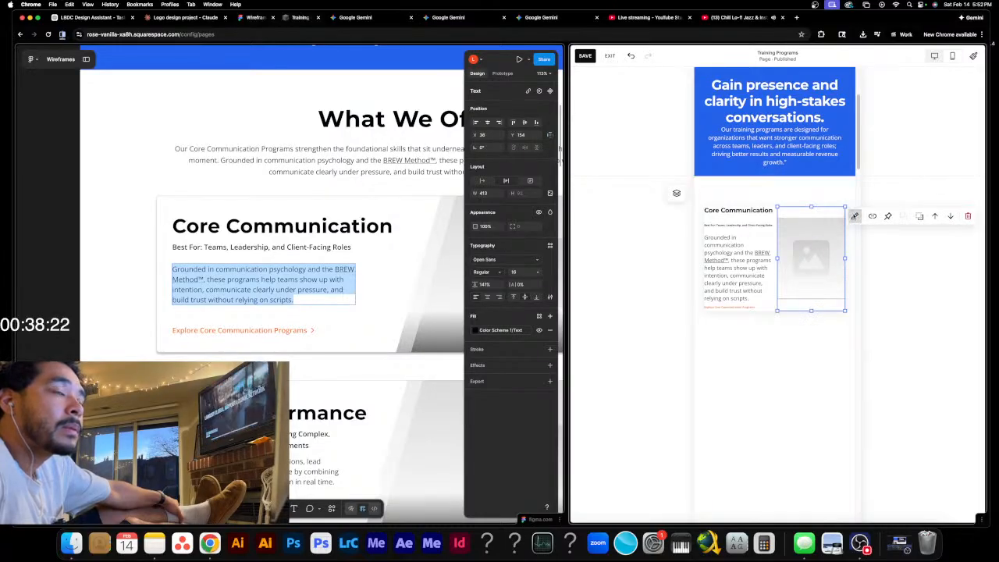
- Try to resize and reposition the Core Communication card's placeholder image by extending its frame vertically
scroll(836, 239, up, 7)
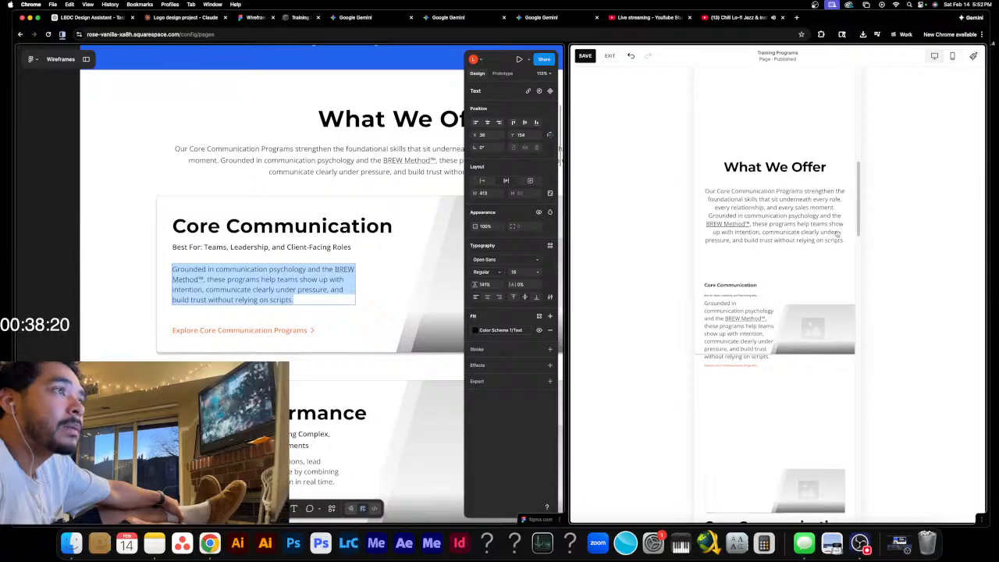
scroll(815, 286, down, 2)
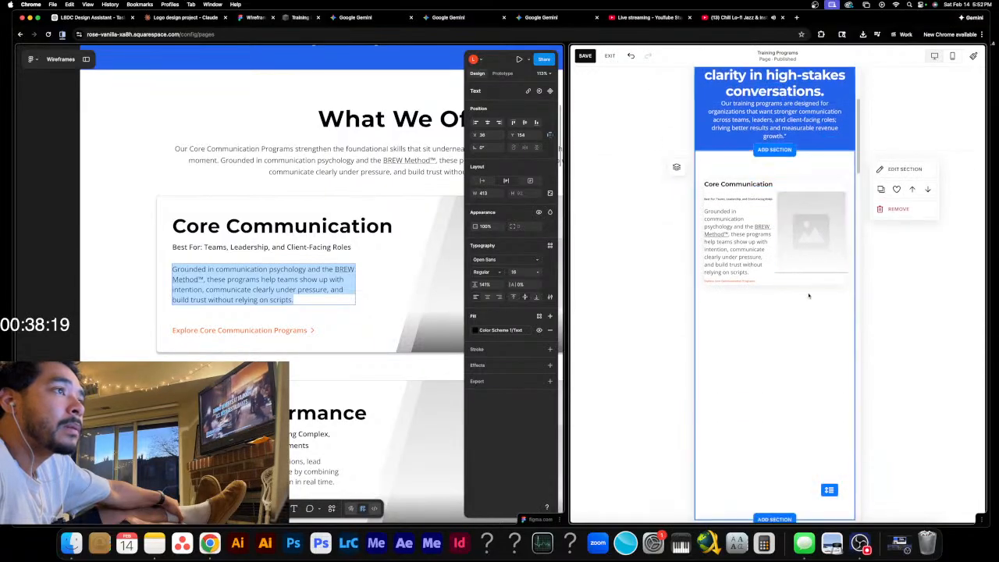
click(812, 234)
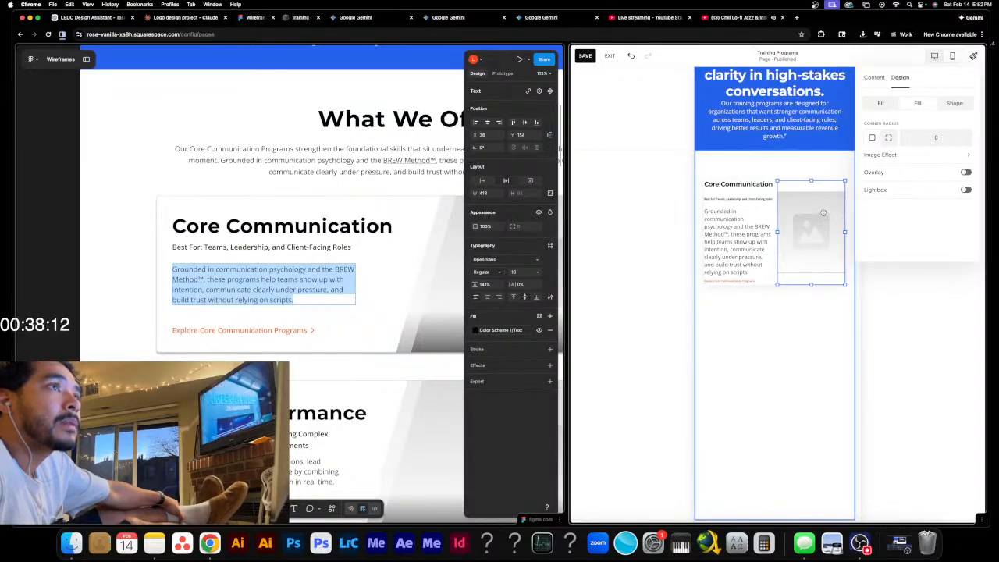
mouse_move(812, 286)
mouse_down()
mouse_move(812, 309)
mouse_move(811, 298)
mouse_up()
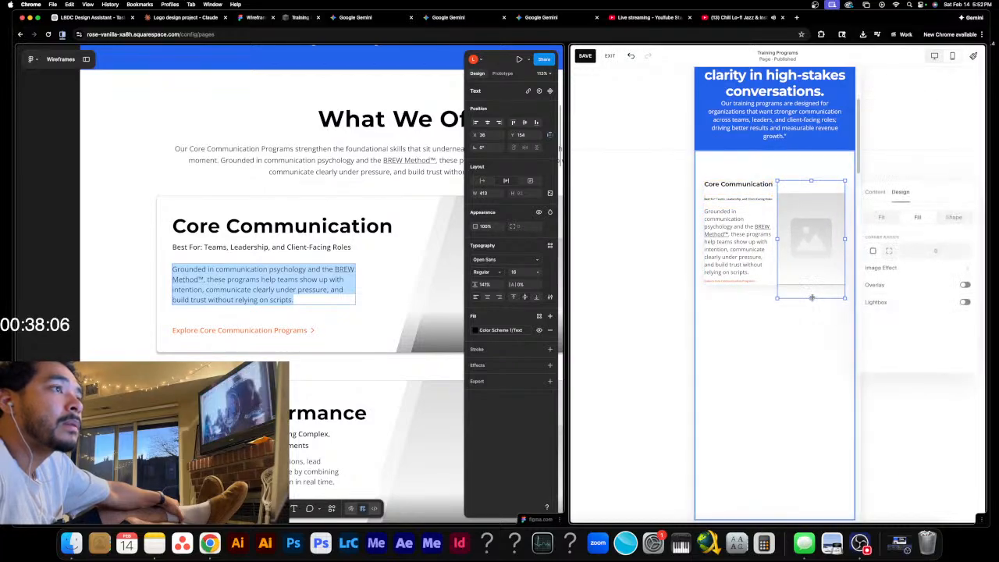
drag(811, 181, 814, 178)
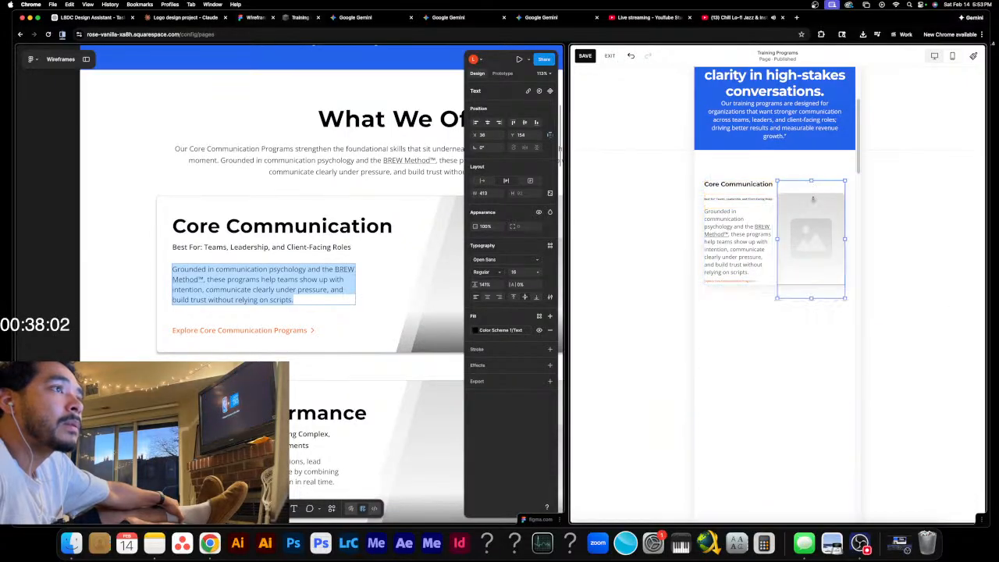
drag(815, 218, 817, 236)
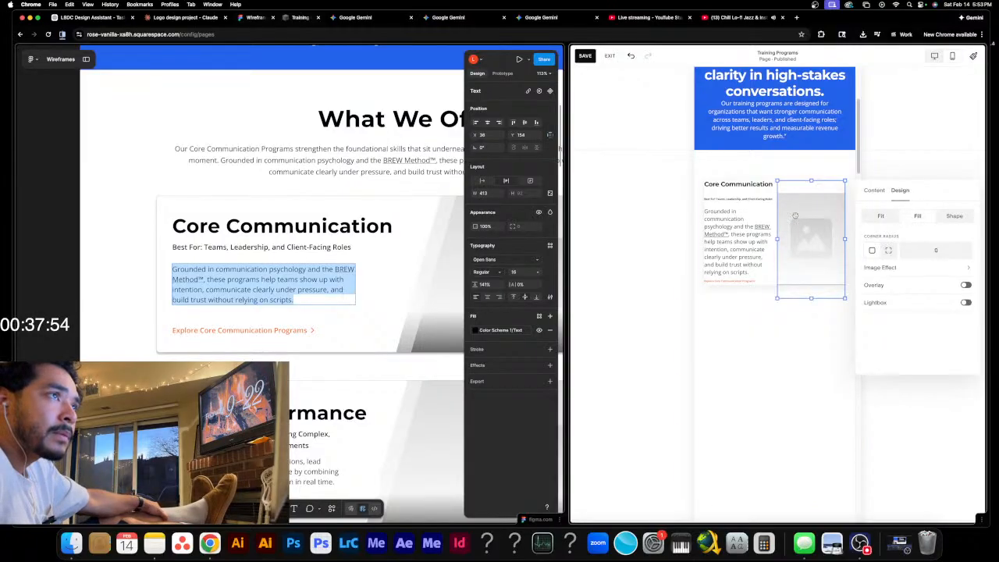
drag(794, 217, 820, 216)
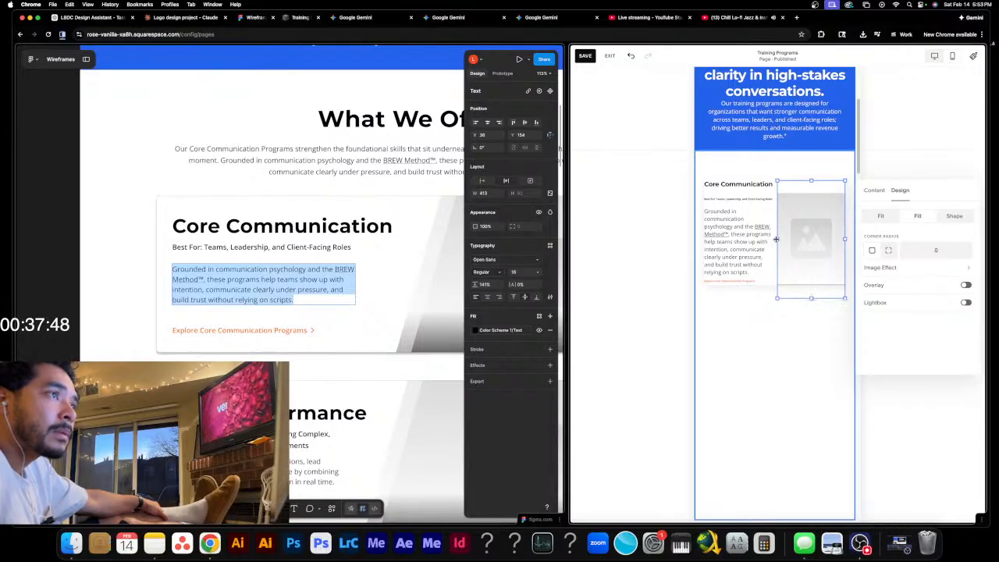
drag(775, 238, 779, 244)
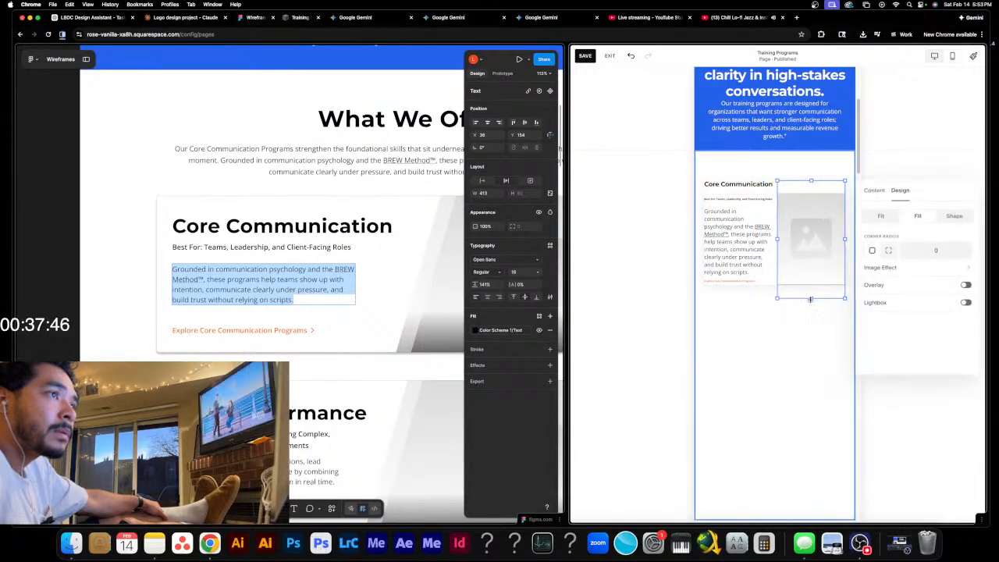
drag(811, 299, 820, 260)
drag(813, 221, 811, 168)
click(799, 276)
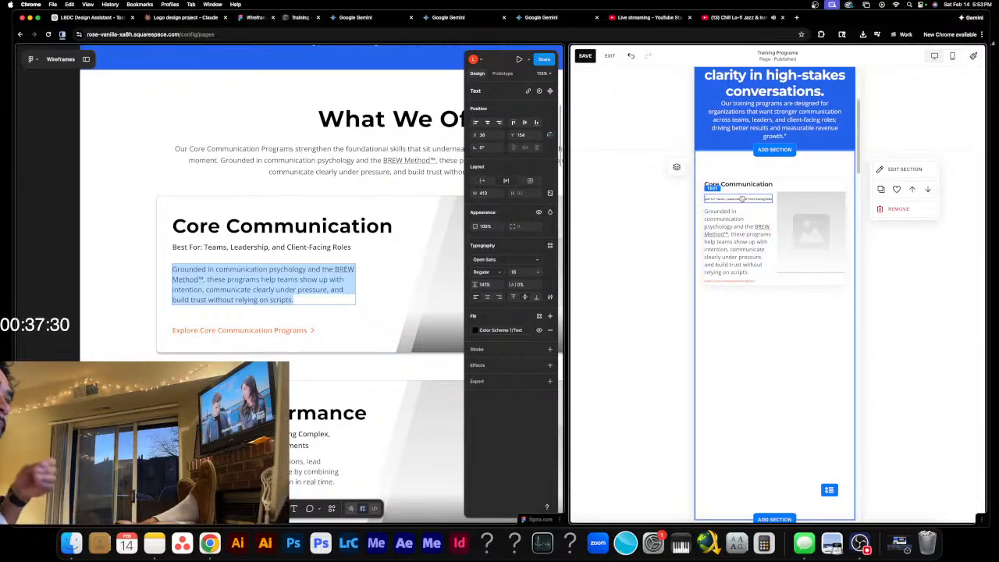
- Try to adjust the heights of the "Best For" line and the body paragraph in the card
click(738, 200)
mouse_move(739, 203)
mouse_down()
mouse_move(740, 215)
mouse_move(741, 204)
mouse_up()
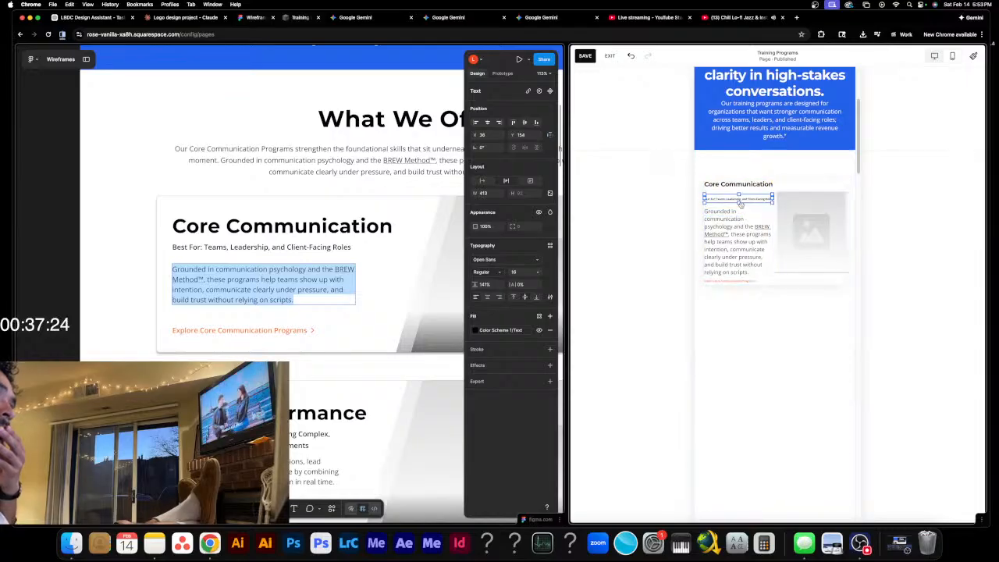
click(807, 336)
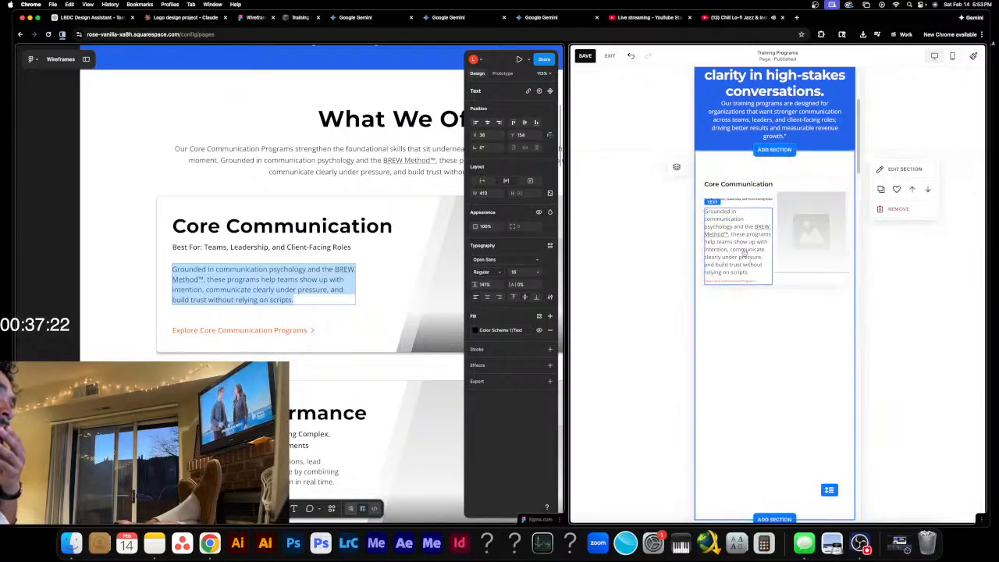
click(745, 254)
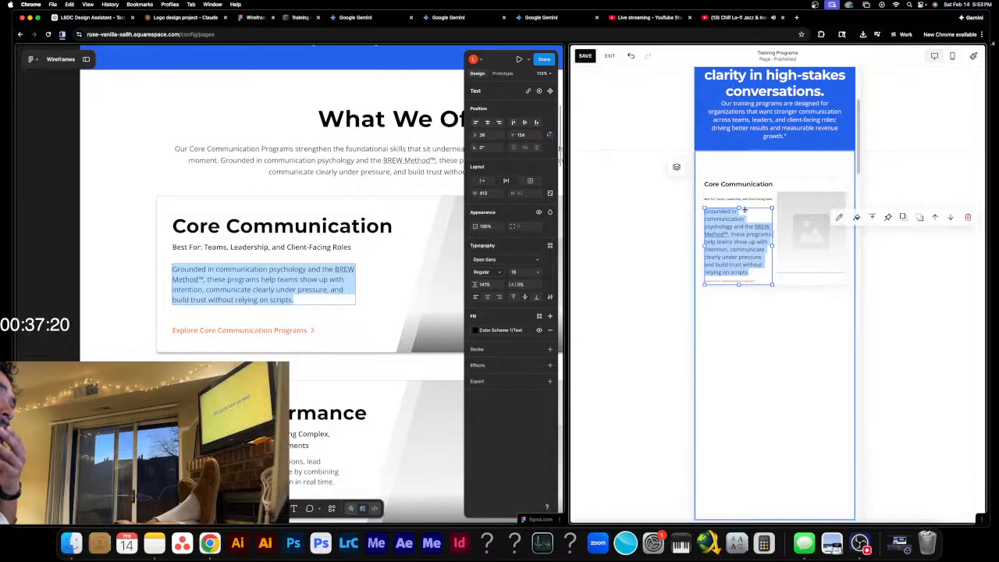
double_click(750, 246)
click(760, 314)
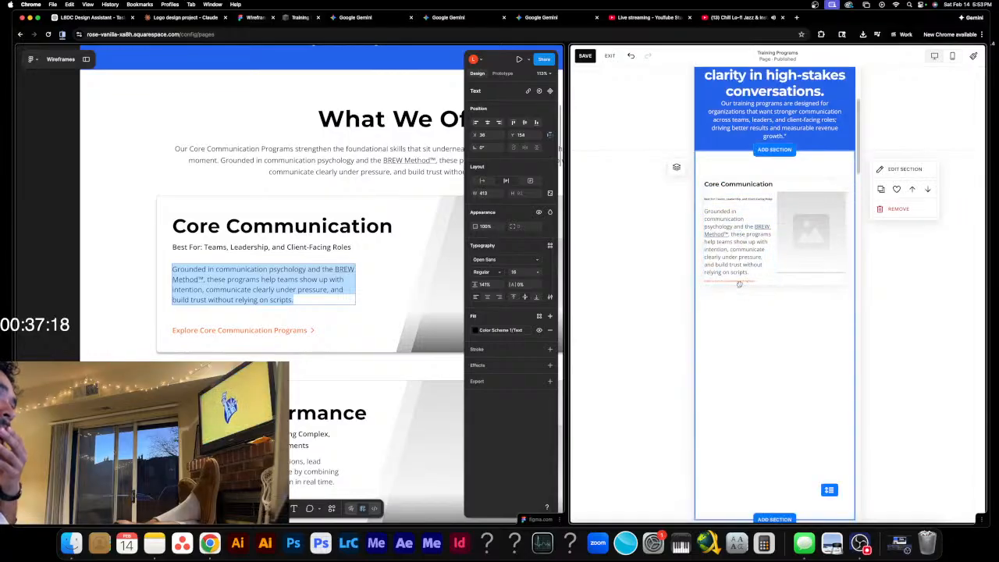
click(738, 263)
drag(738, 284, 748, 252)
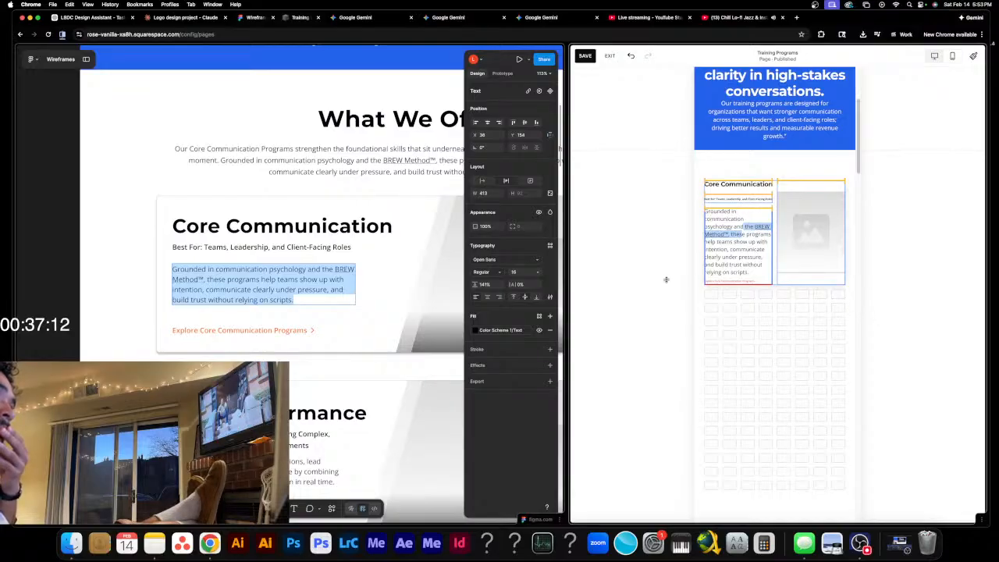
drag(665, 280, 660, 280)
key(Escape)
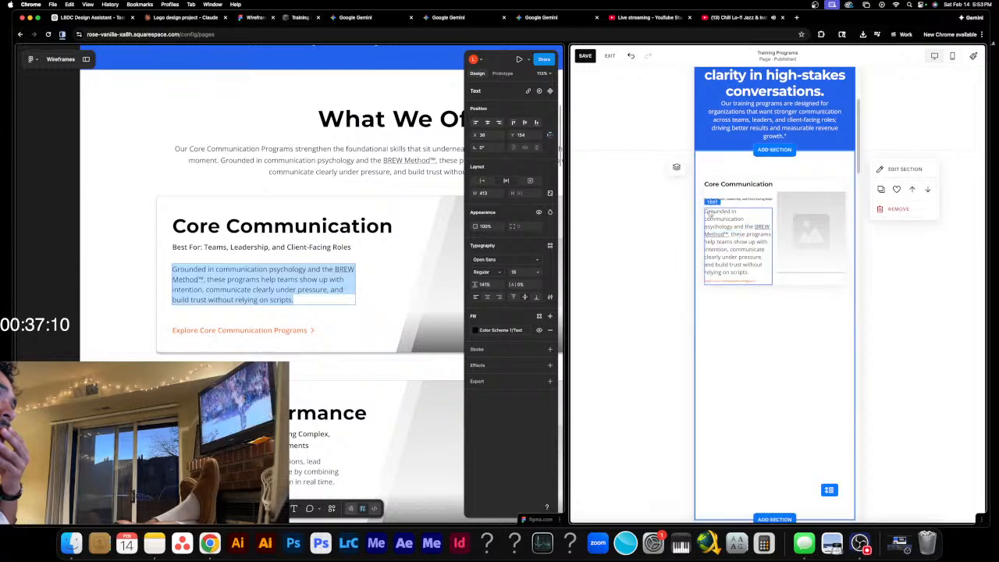
- Try a taller box for the "Core Communication" heading, then undo the resulting text enlargement
click(731, 184)
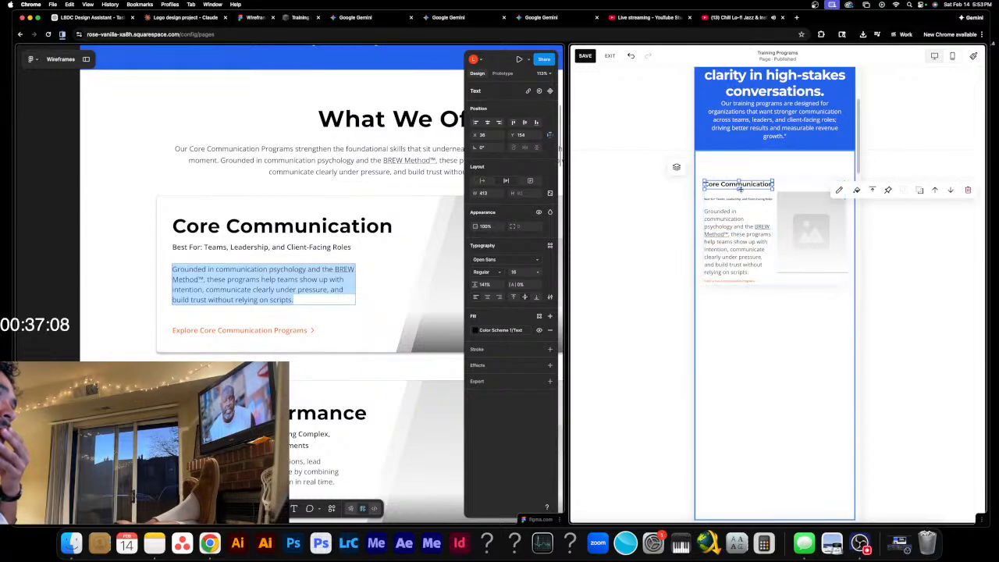
drag(739, 189, 743, 201)
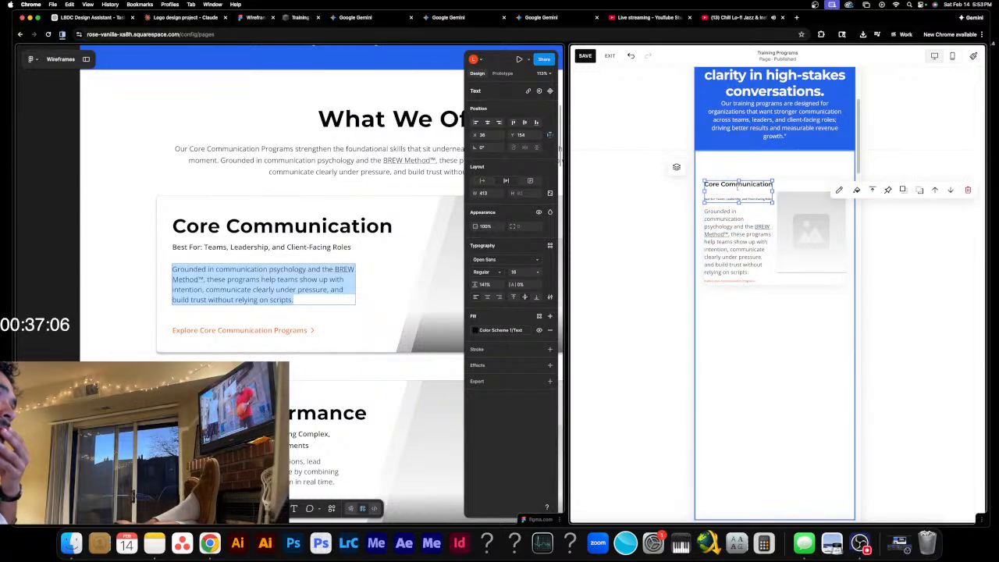
click(720, 185)
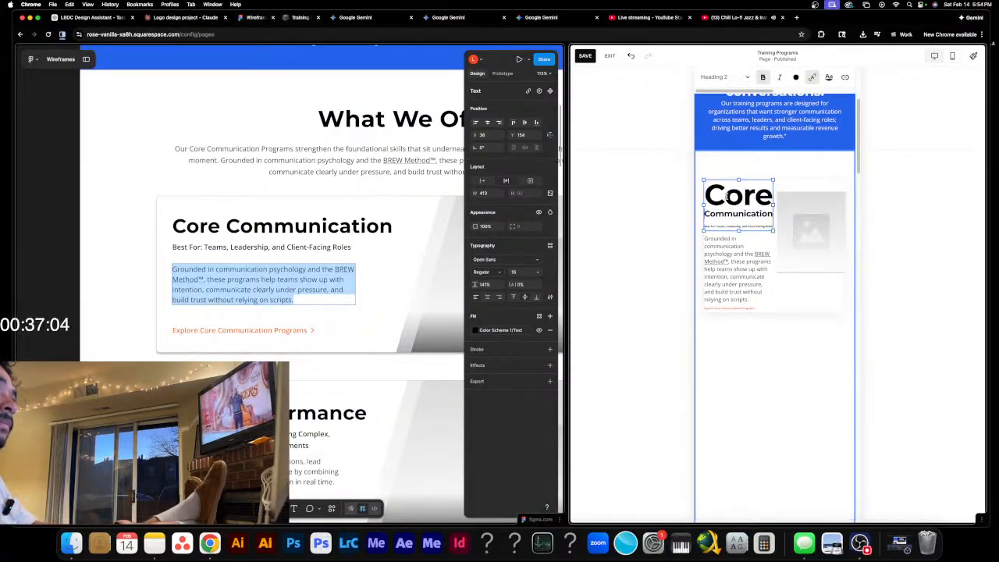
key(super+z)
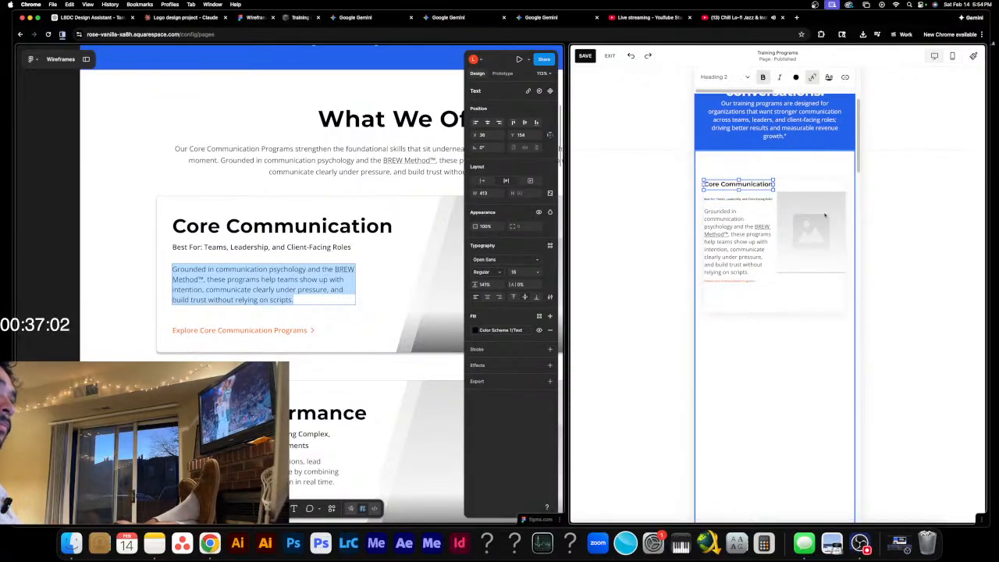
click(849, 235)
- Shorten the card background so its lower edge lines up with the bottom of the image and link text
scroll(866, 244, down, 5)
scroll(830, 239, up, 7)
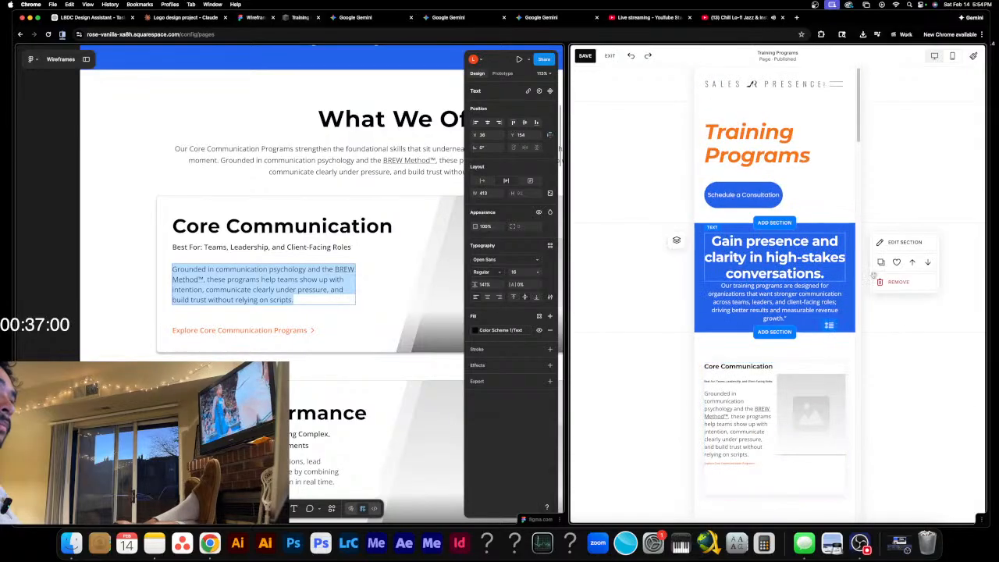
scroll(740, 397, down, 1)
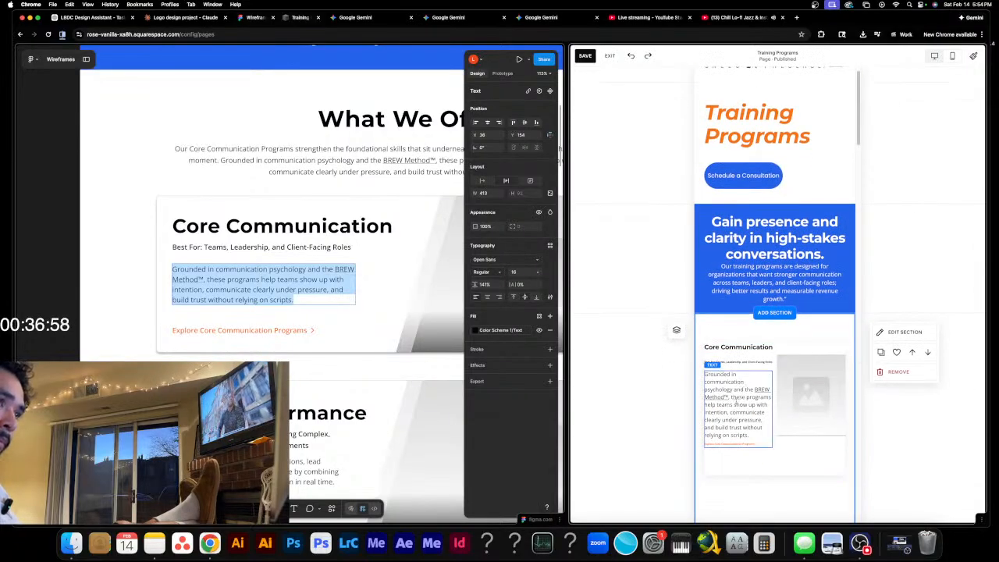
click(735, 401)
scroll(858, 437, down, 1)
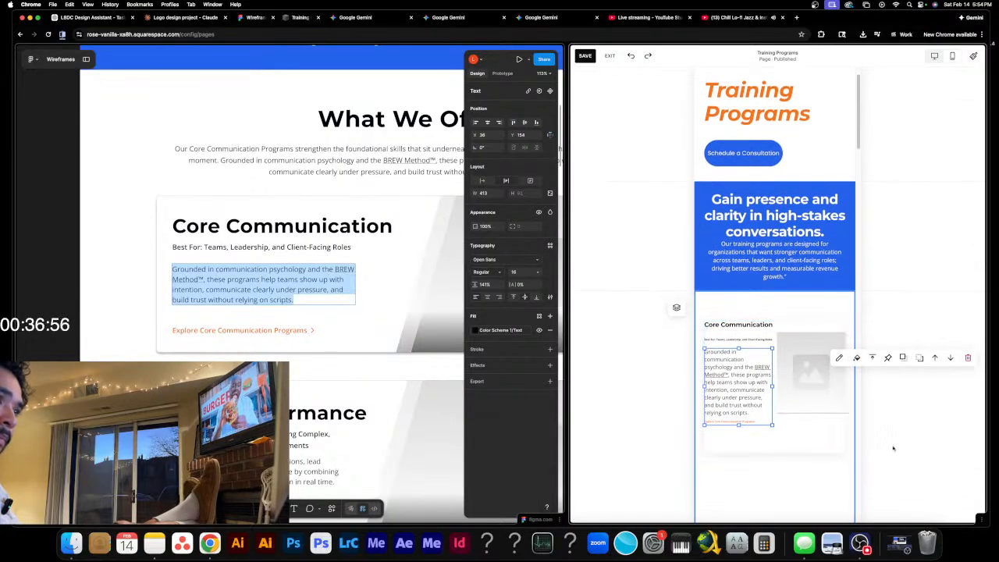
scroll(858, 429, down, 2)
click(795, 397)
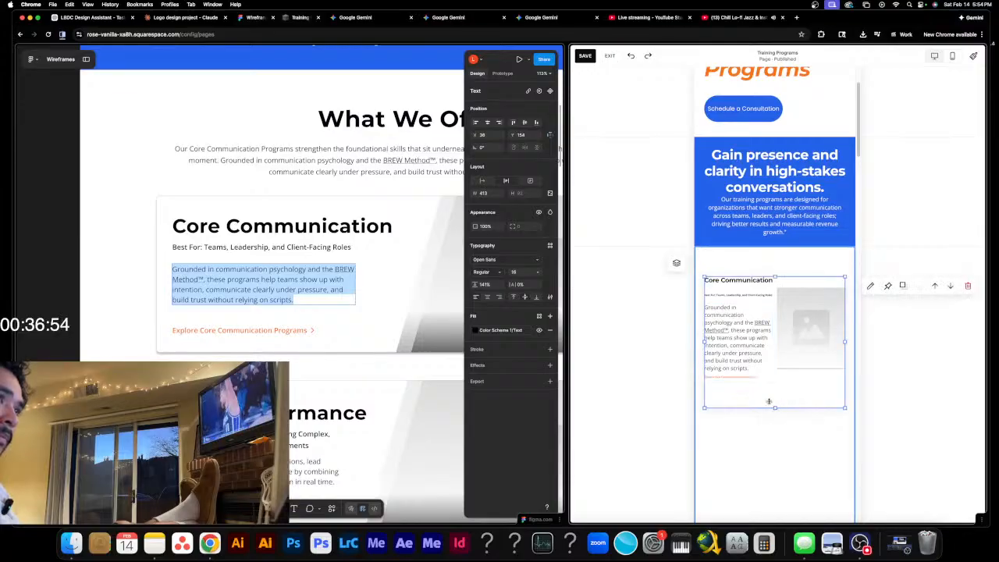
drag(775, 407, 804, 380)
- Widen the "Explore Core Communication Programs" text to match the body paragraph's column width
click(755, 377)
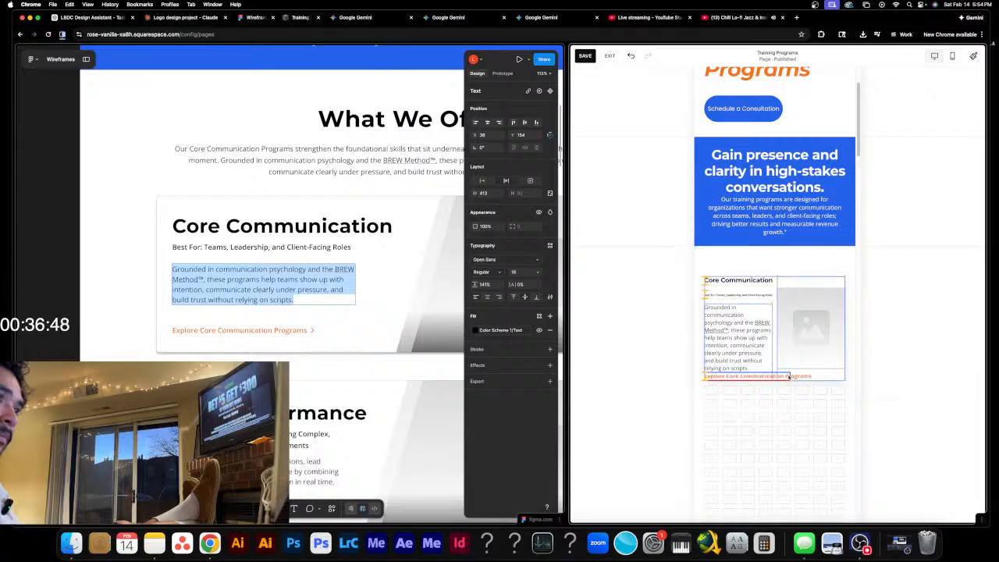
drag(775, 377, 774, 377)
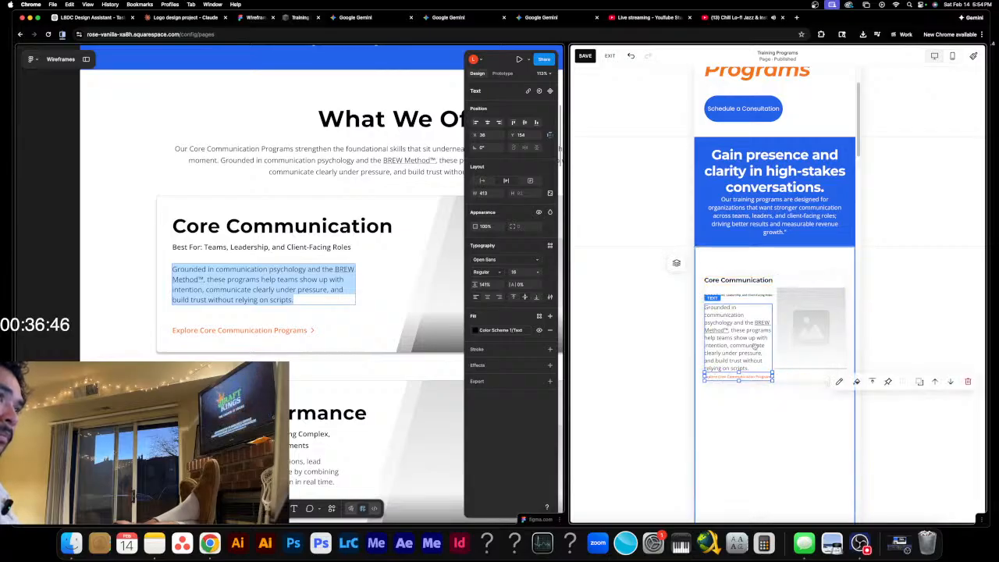
click(754, 343)
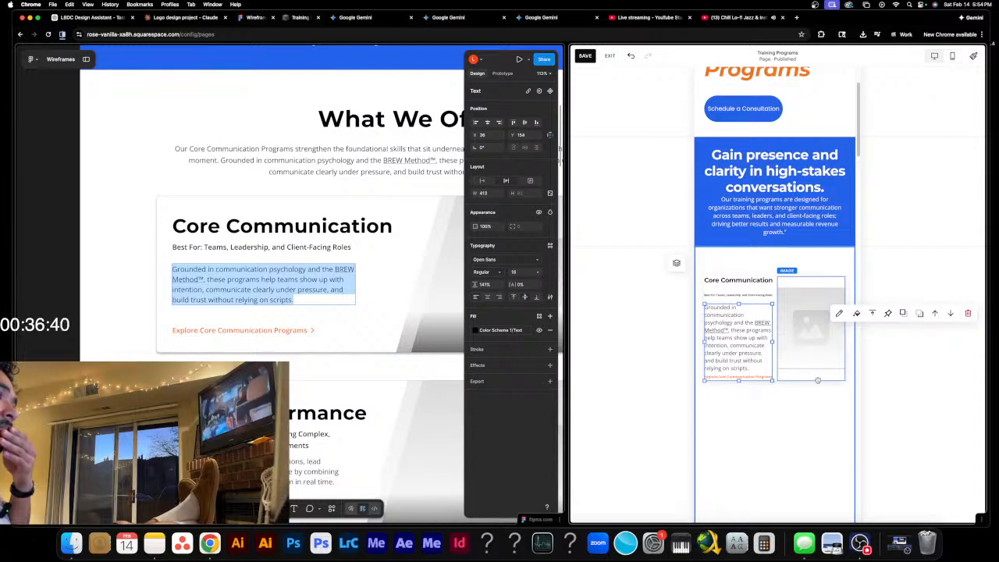
- Extend the card background downward below the image and move the "Explore Core Communication Programs" text to its lower edge
click(818, 380)
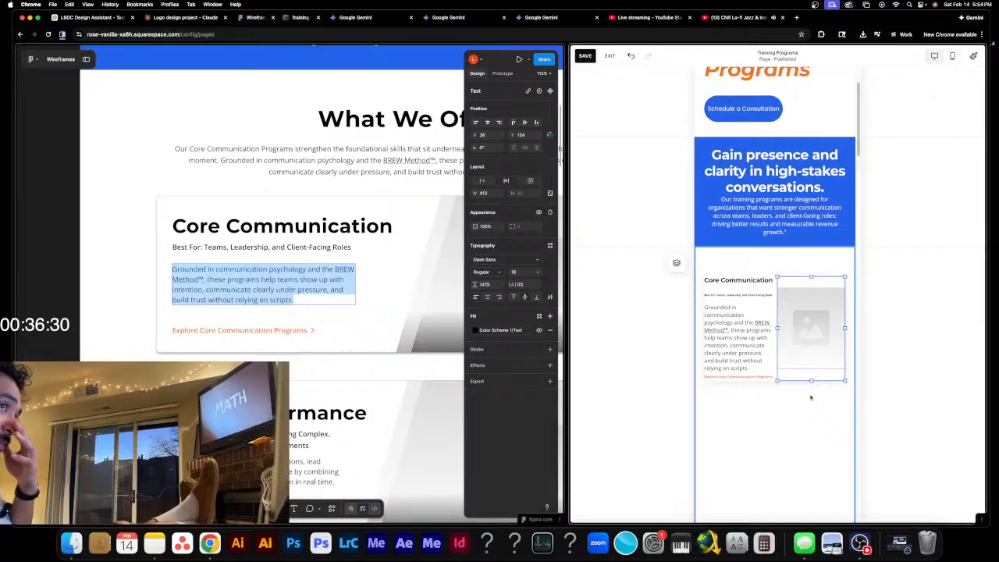
drag(772, 380, 776, 450)
drag(745, 377, 752, 437)
- Move the body paragraph below the placeholder image and widen it to the full width of the card
drag(744, 359, 844, 418)
drag(775, 449, 841, 453)
double_click(769, 391)
click(802, 432)
- Widen the "Explore Core Communication Programs" text to the full card width and place it directly below the body paragraph
click(768, 446)
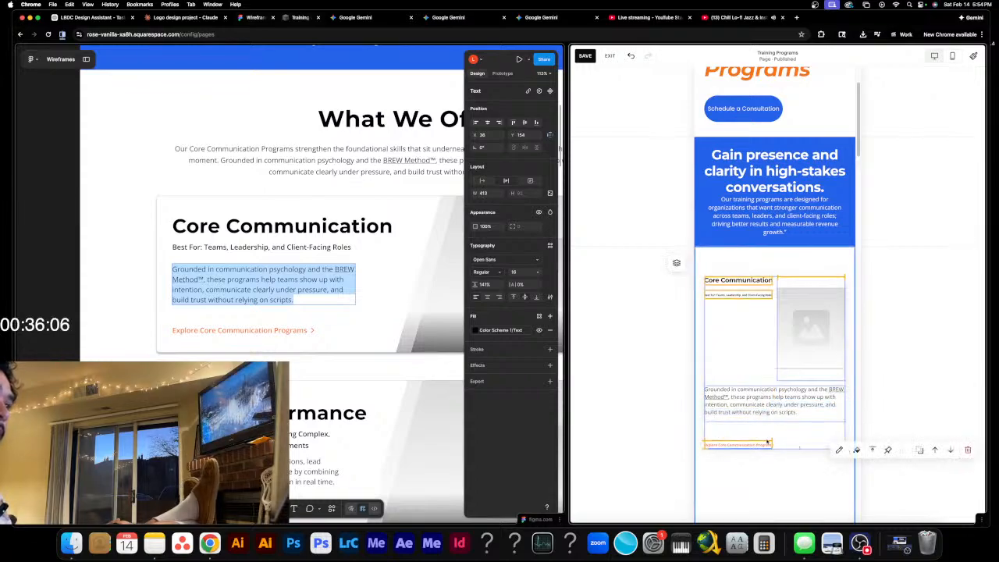
drag(773, 445, 793, 406)
click(799, 475)
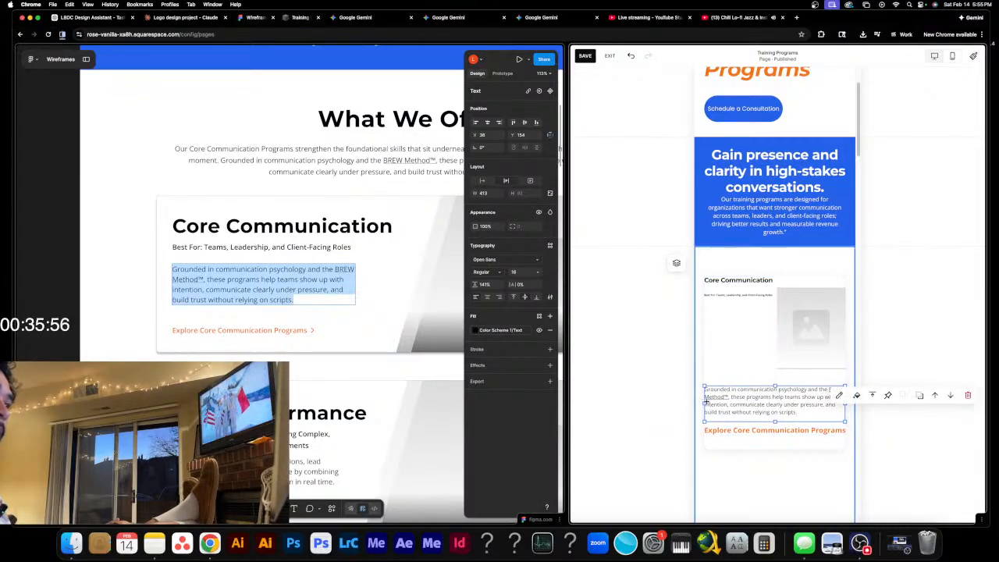
- Move the "Best For" line and the "Core Communication" heading below the placeholder image and widen both to the full card width
drag(738, 296, 744, 381)
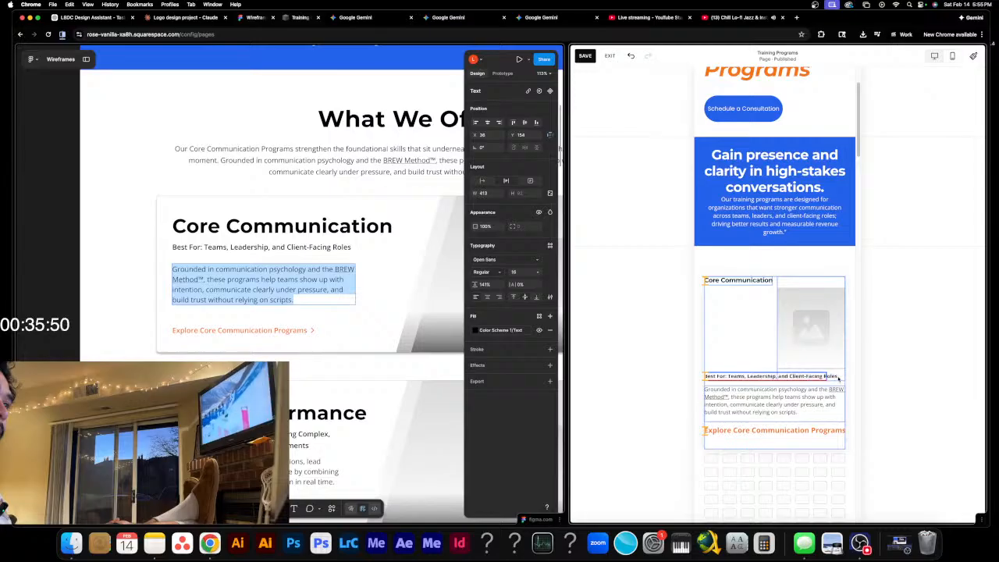
drag(839, 378, 843, 380)
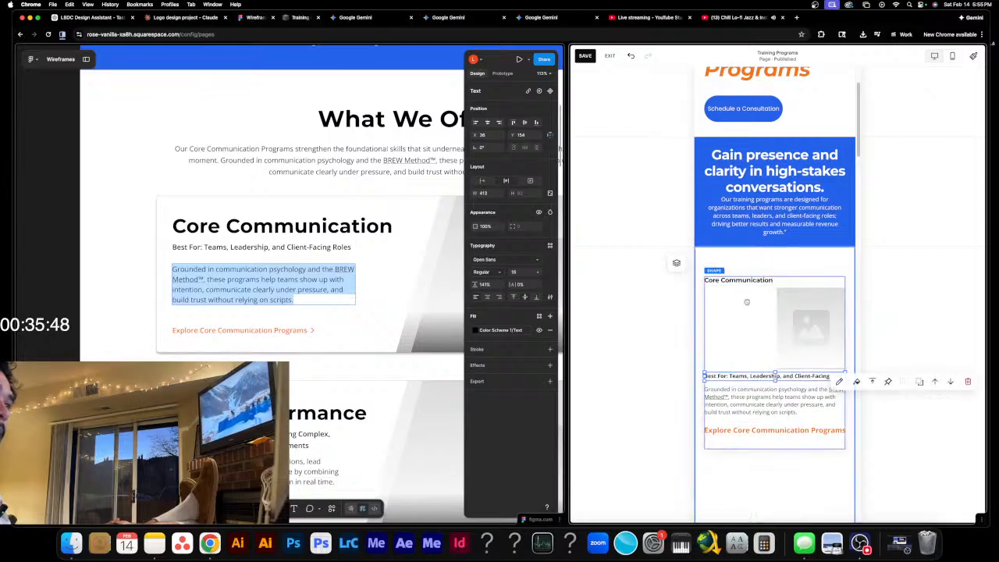
drag(742, 280, 844, 368)
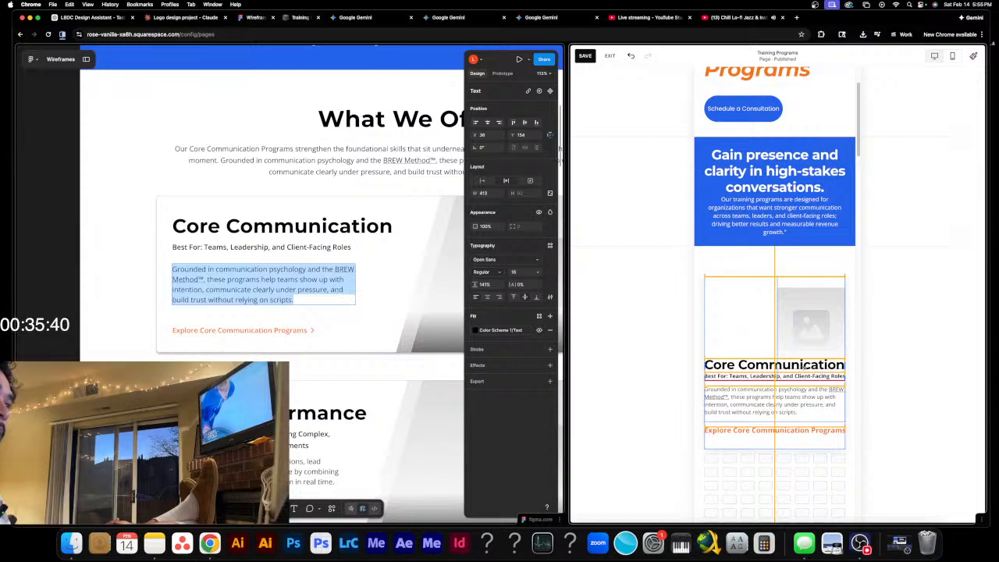
drag(889, 389, 894, 390)
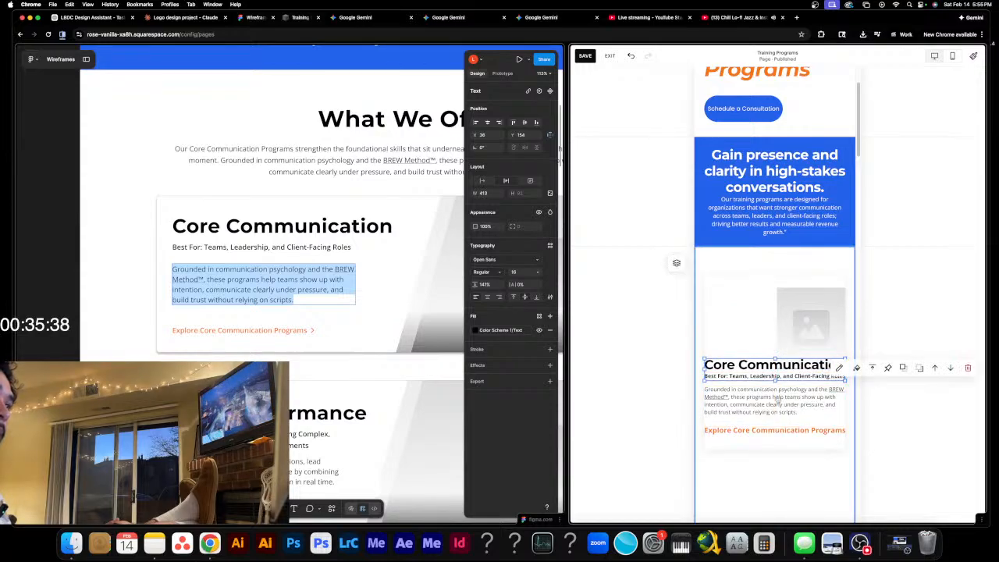
- Try narrowing the "Explore Core Communication Programs" text and the body paragraph by one grid column
click(780, 433)
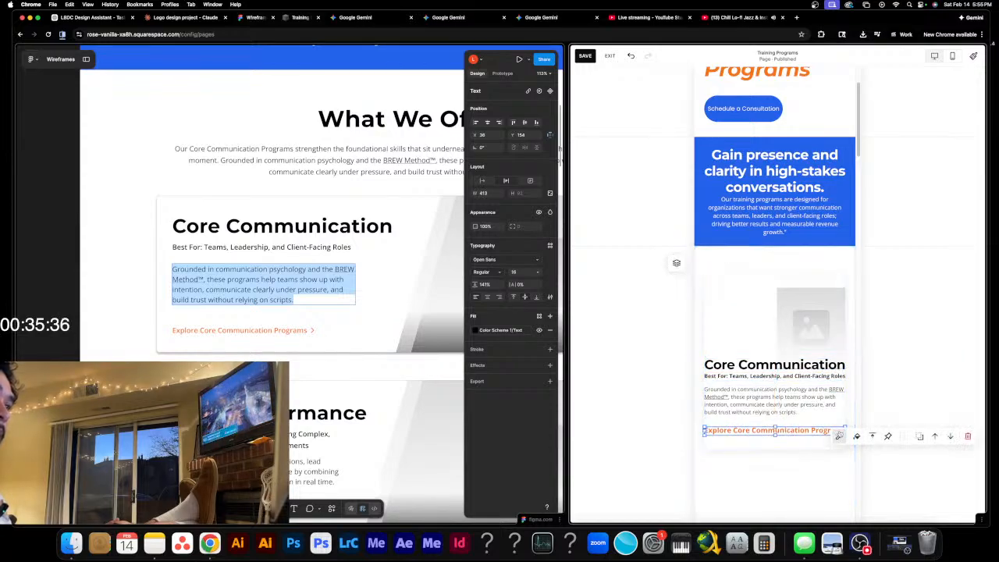
drag(844, 425, 827, 429)
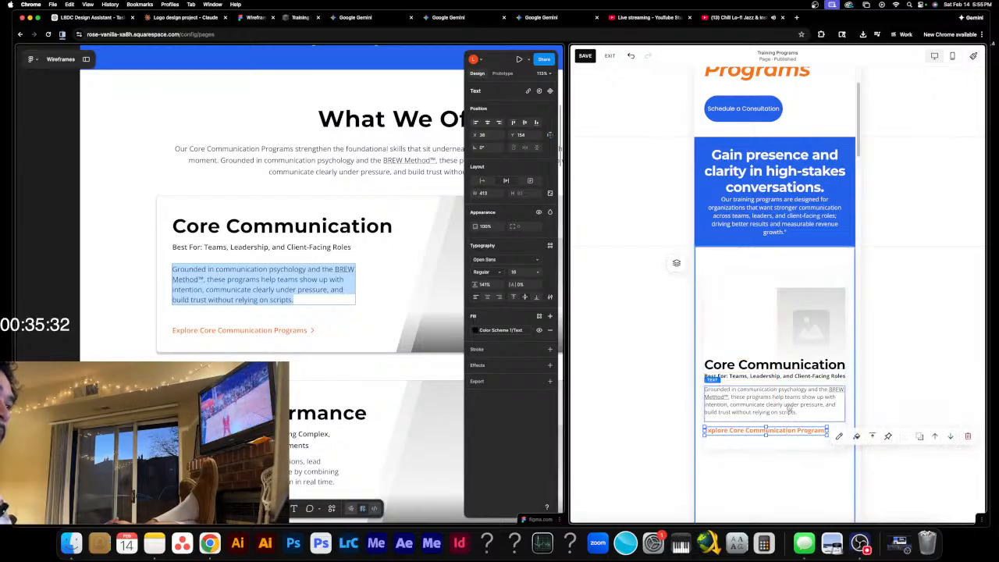
click(784, 402)
drag(844, 386, 830, 397)
drag(766, 426, 770, 413)
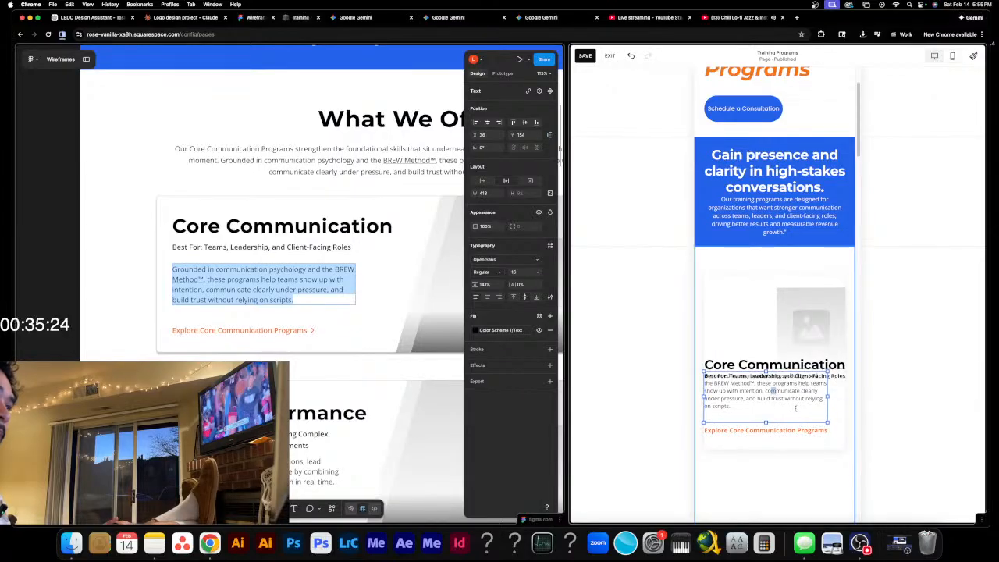
- Move the placeholder image to the card's left edge and enlarge it to fill the card's full width above the heading
drag(811, 320, 730, 307)
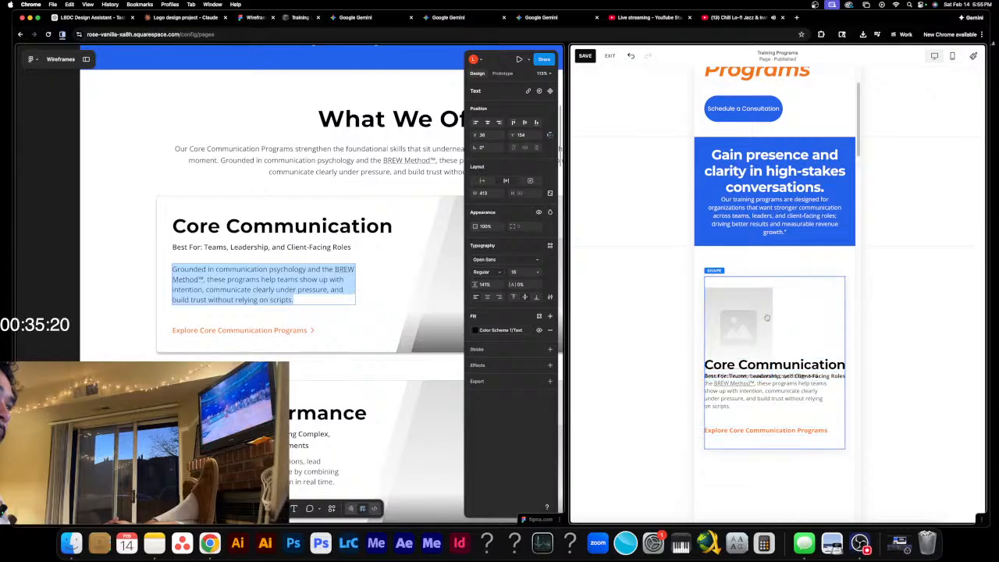
drag(815, 337, 847, 337)
click(891, 400)
- Widen the body paragraph and the "Explore Core Communication Programs" text back to the full card width
drag(745, 401, 829, 428)
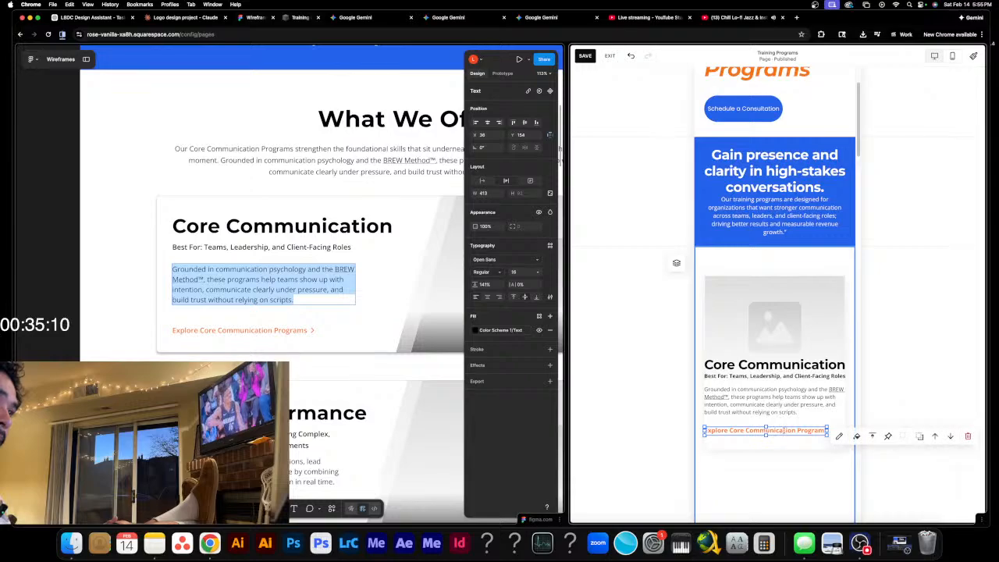
drag(771, 402, 789, 414)
double_click(780, 404)
click(872, 435)
drag(798, 441, 807, 439)
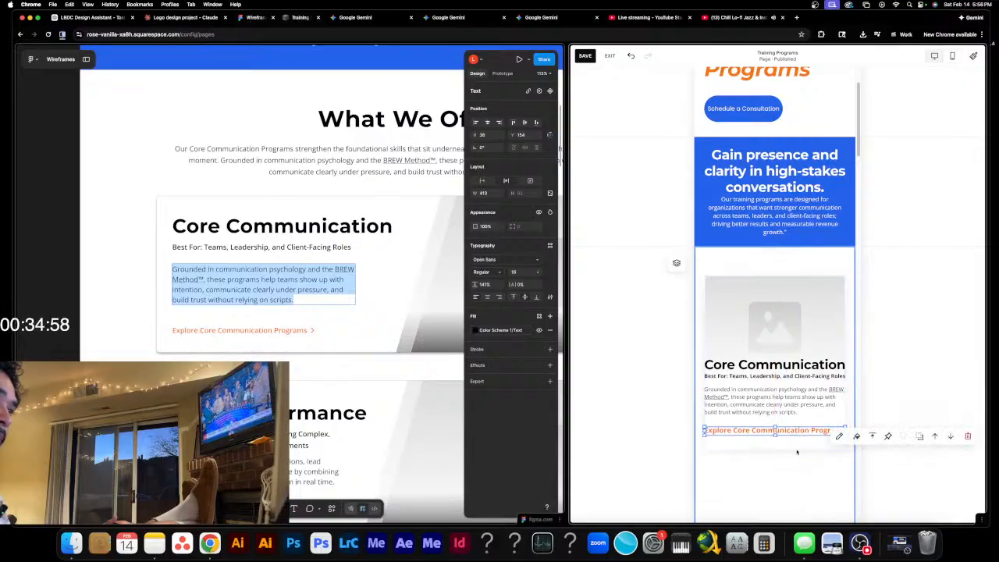
click(887, 396)
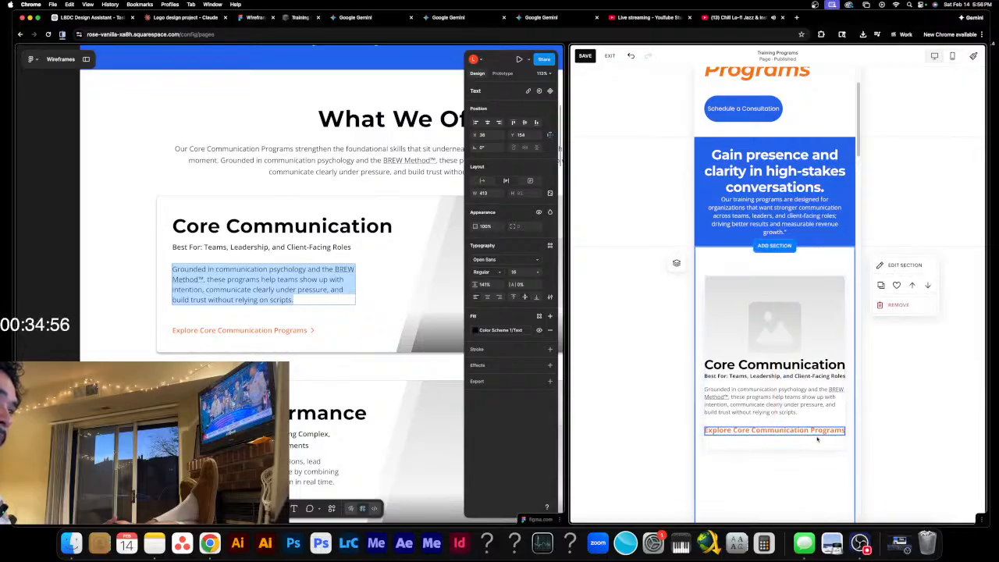
- Narrow the "Explore Core Communication Programs" text by one column and shift all four text blocks down one row below the image
mouse_move(816, 433)
mouse_down()
mouse_move(818, 446)
mouse_move(839, 442)
mouse_move(827, 444)
mouse_up()
click(832, 445)
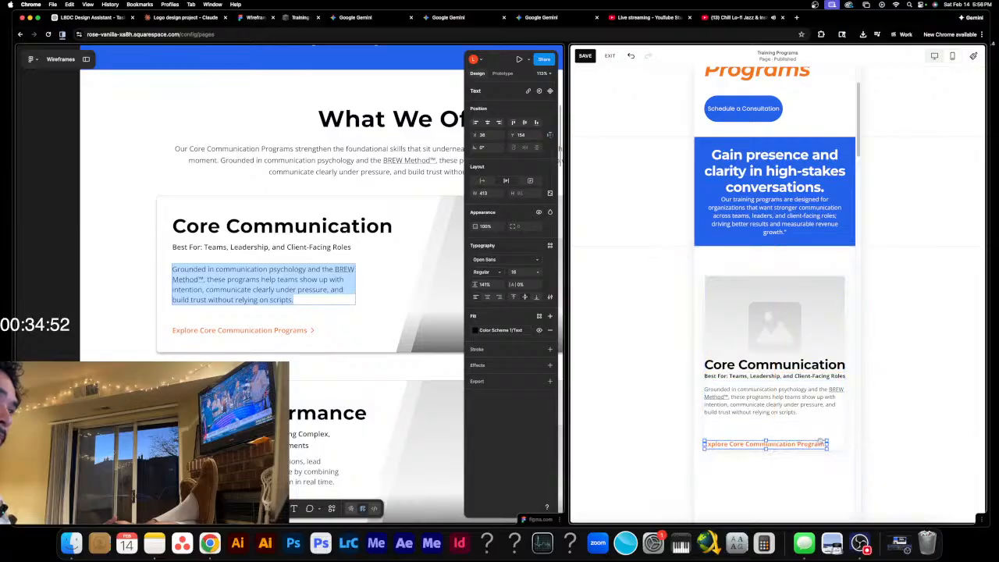
drag(783, 410, 783, 425)
drag(792, 381, 778, 367)
click(788, 369)
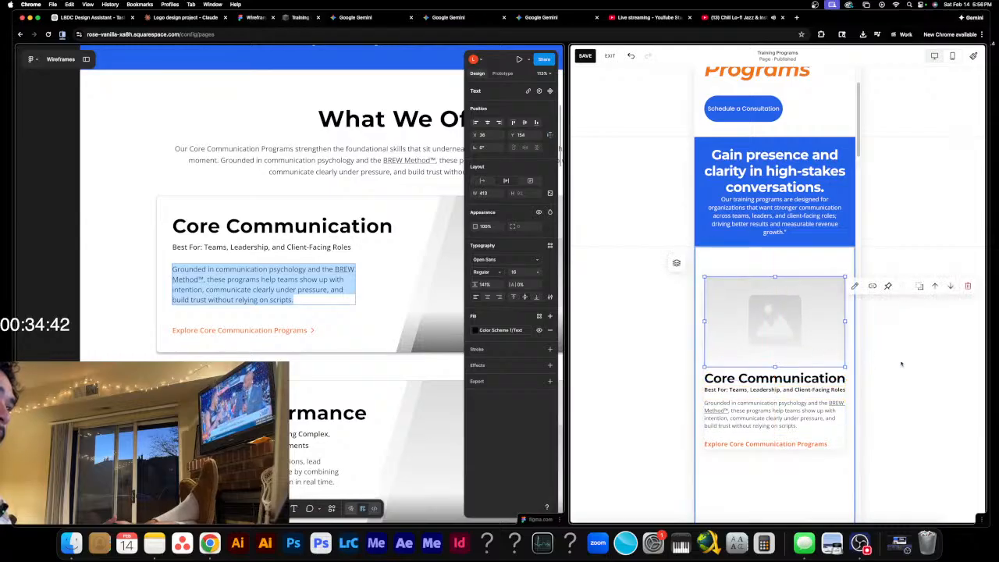
- Narrow the "Best For" line, heading and body paragraph to match the "Explore" text, keeping the paragraph's top below the "Best For" line
click(819, 389)
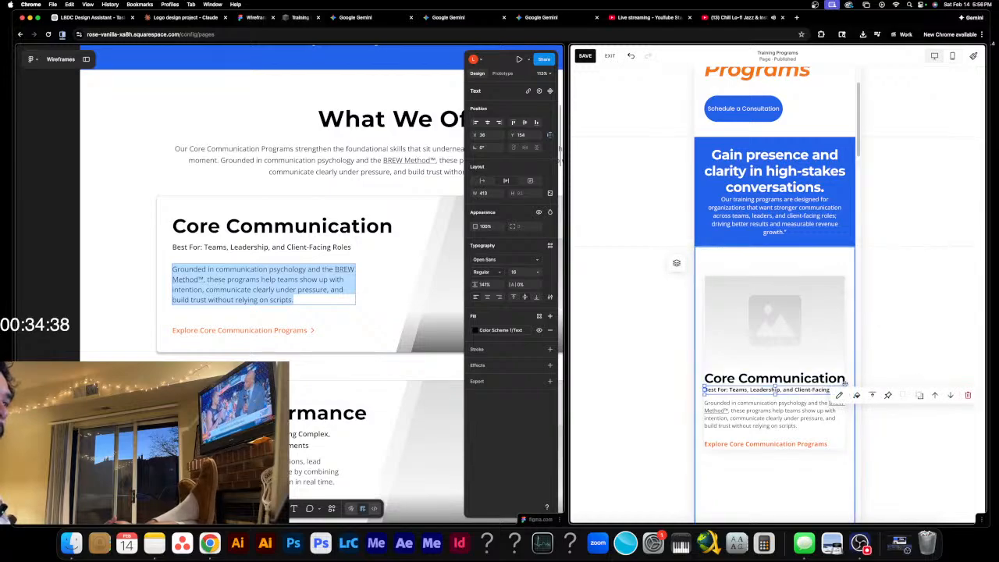
drag(844, 384, 827, 404)
click(839, 378)
click(841, 398)
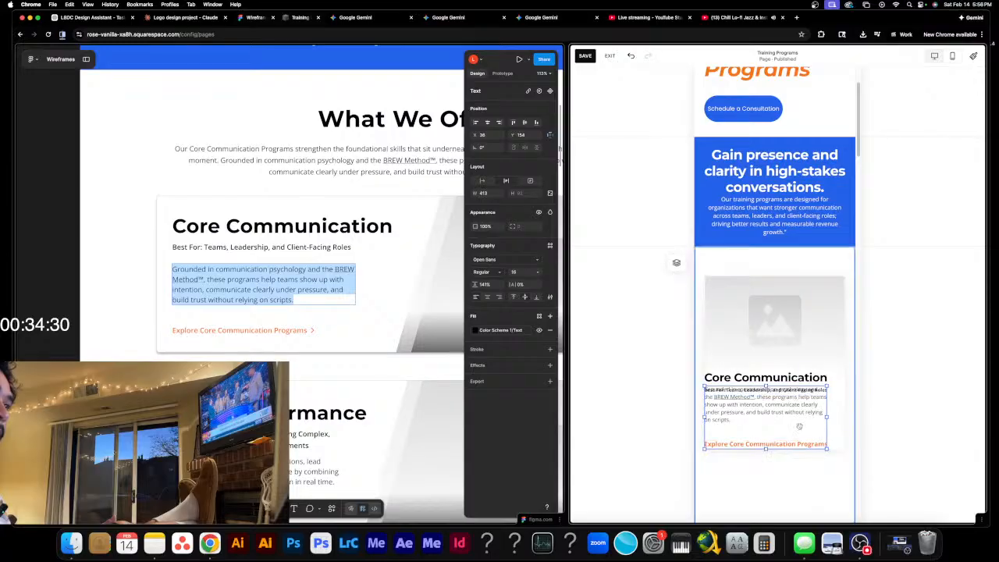
drag(765, 387, 766, 406)
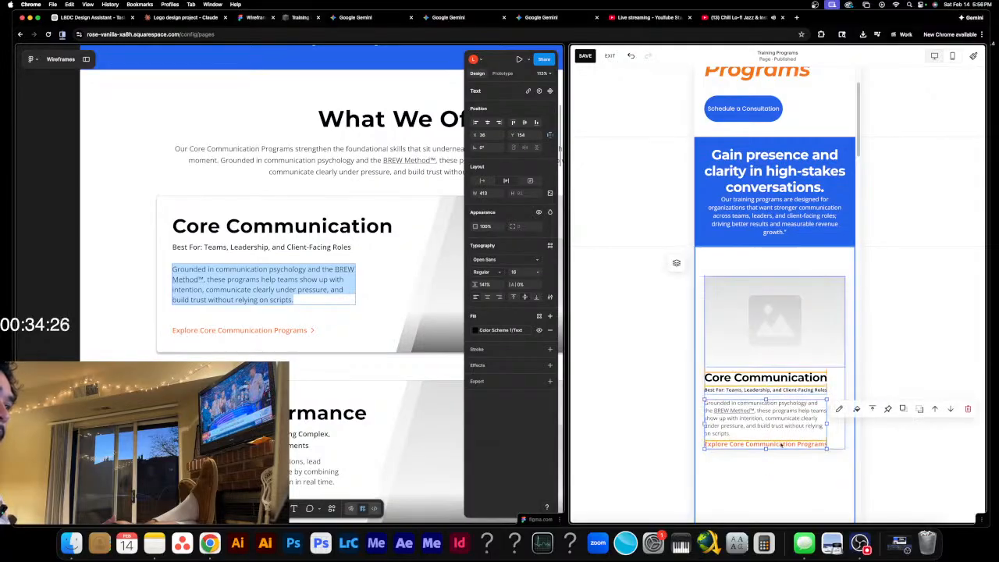
- Widen the card background to the section's full width on both sides and extend its lower edge below the "Explore" text
click(889, 471)
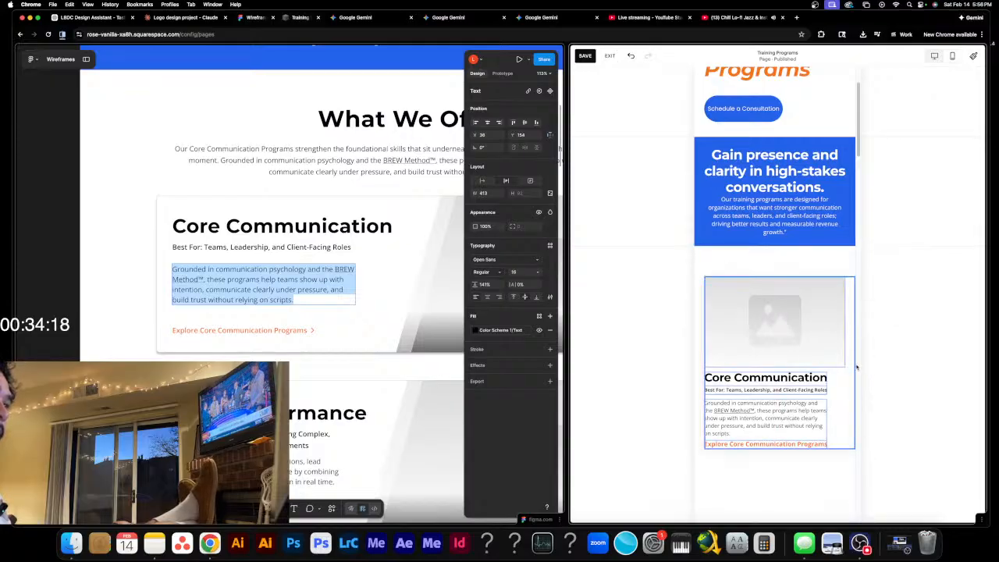
drag(705, 363, 679, 366)
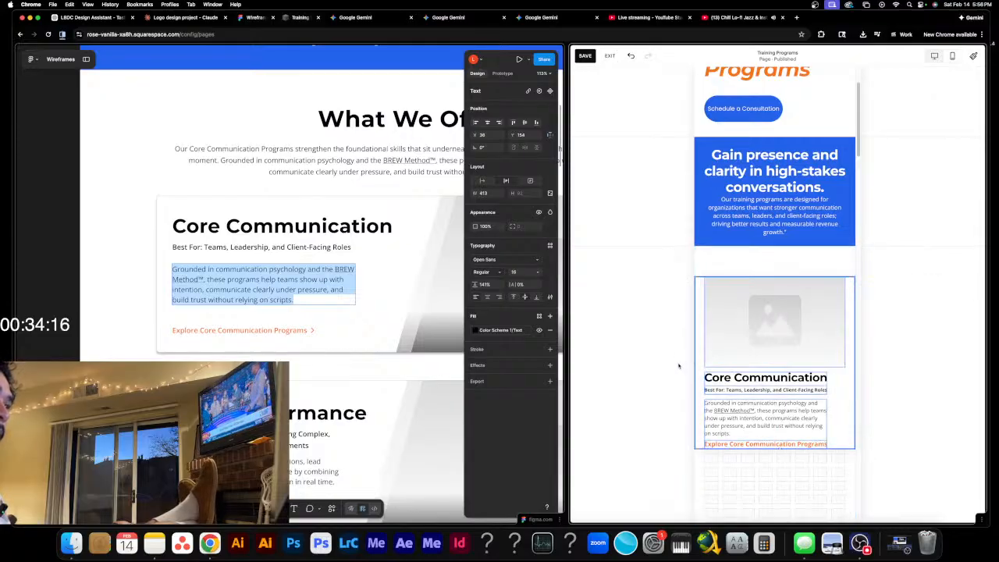
drag(818, 446, 838, 451)
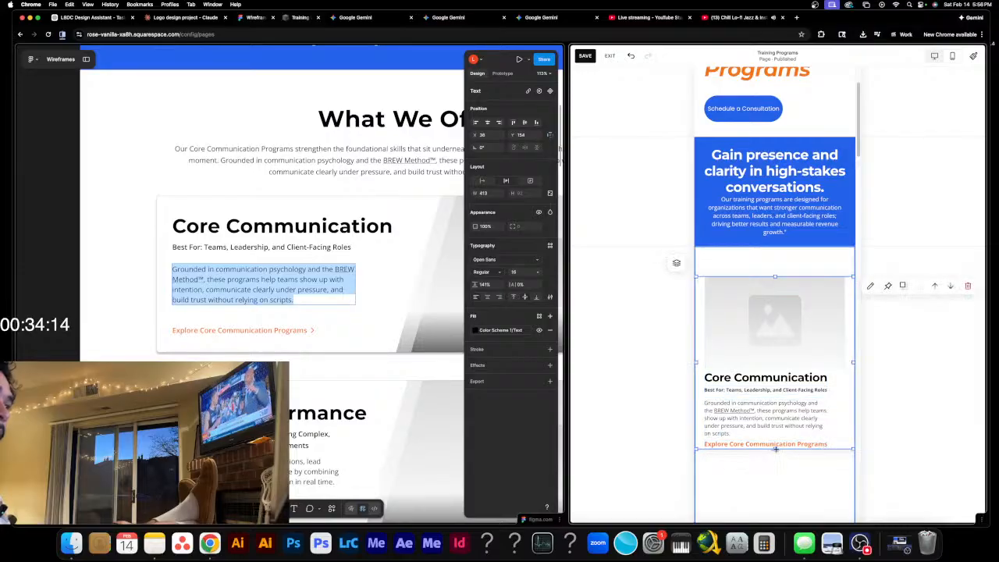
drag(775, 450, 776, 464)
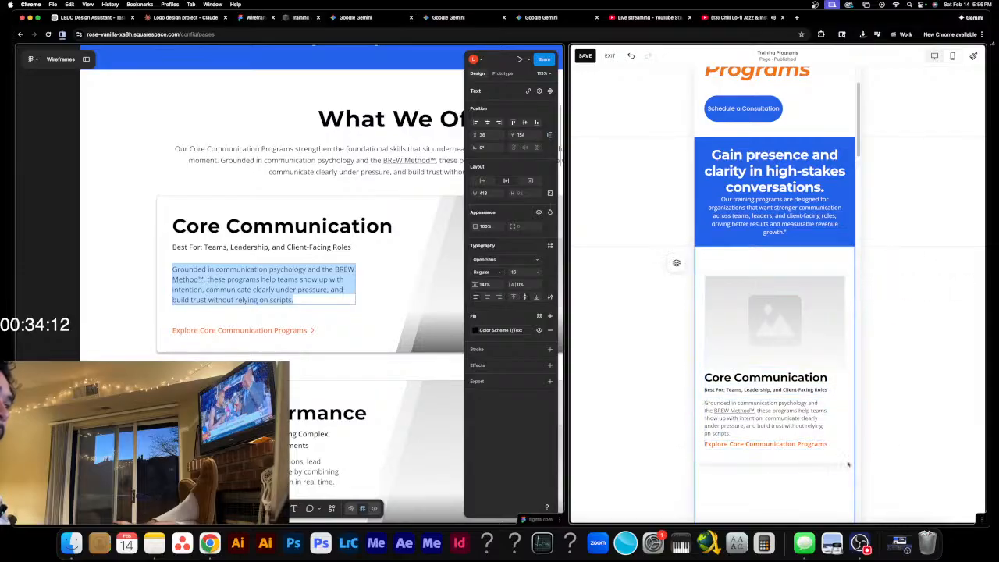
- Try to extend the card background upward above the placeholder image
click(797, 452)
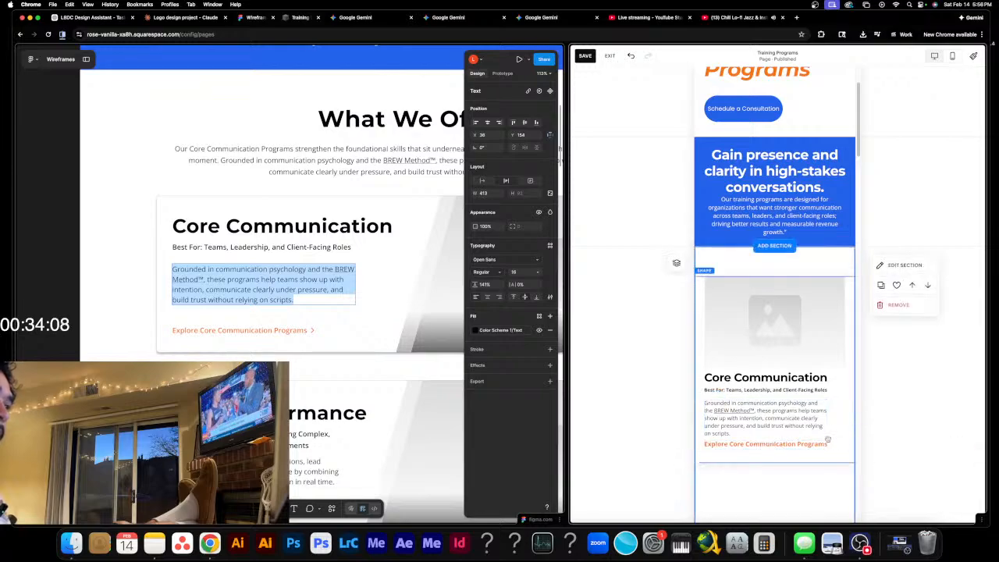
mouse_move(789, 448)
mouse_down()
mouse_move(791, 460)
mouse_move(807, 447)
mouse_up()
click(889, 382)
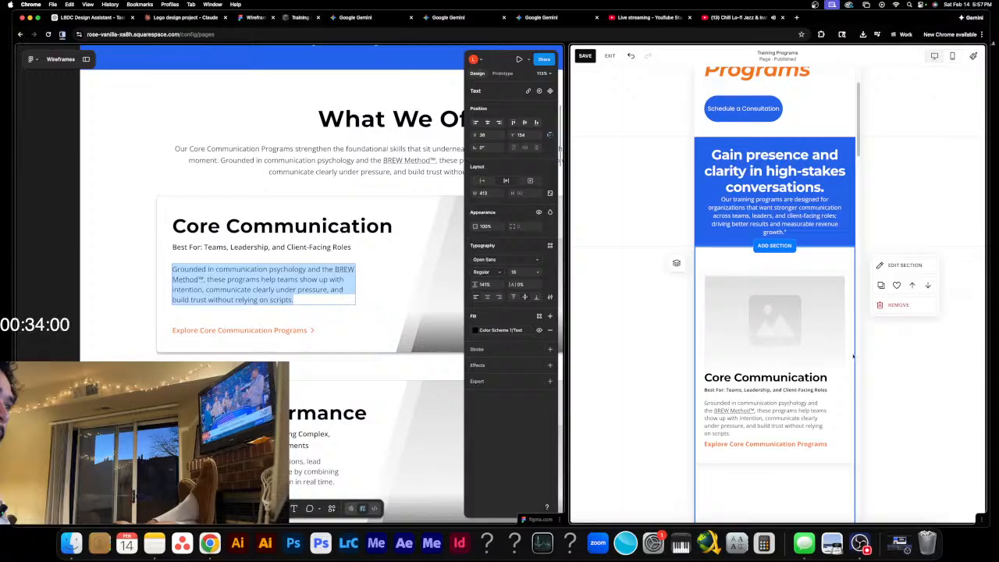
click(840, 328)
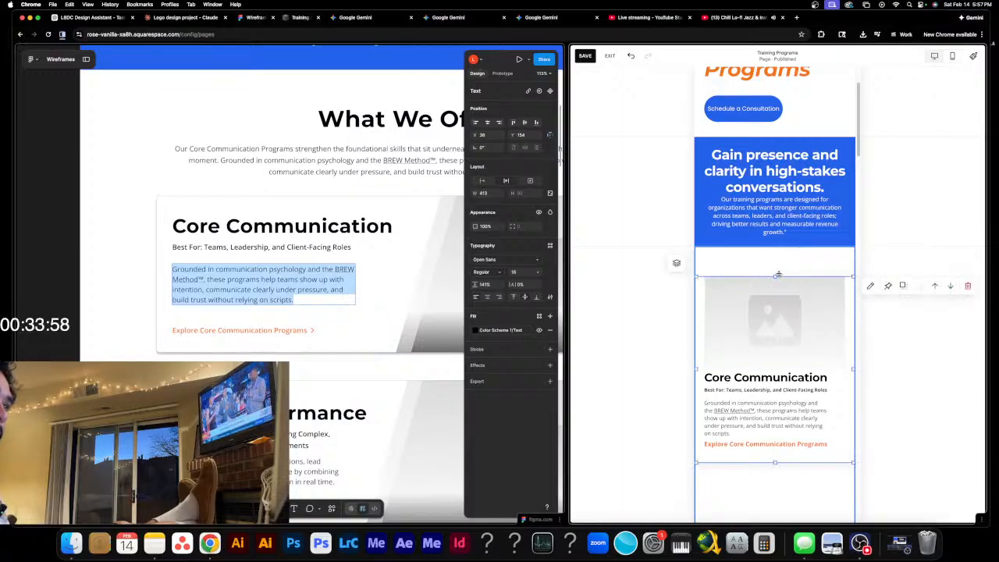
drag(777, 276, 782, 264)
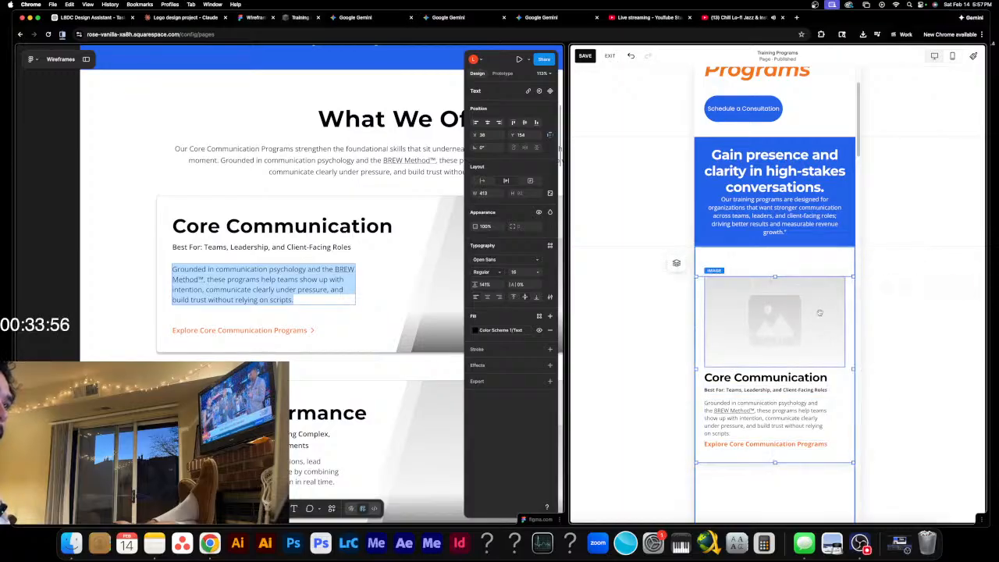
click(921, 438)
- Extend the card background's lower edge down one row and move the "Explore Core Communication Programs" text down one row beneath the body paragraph
scroll(909, 450, down, 1)
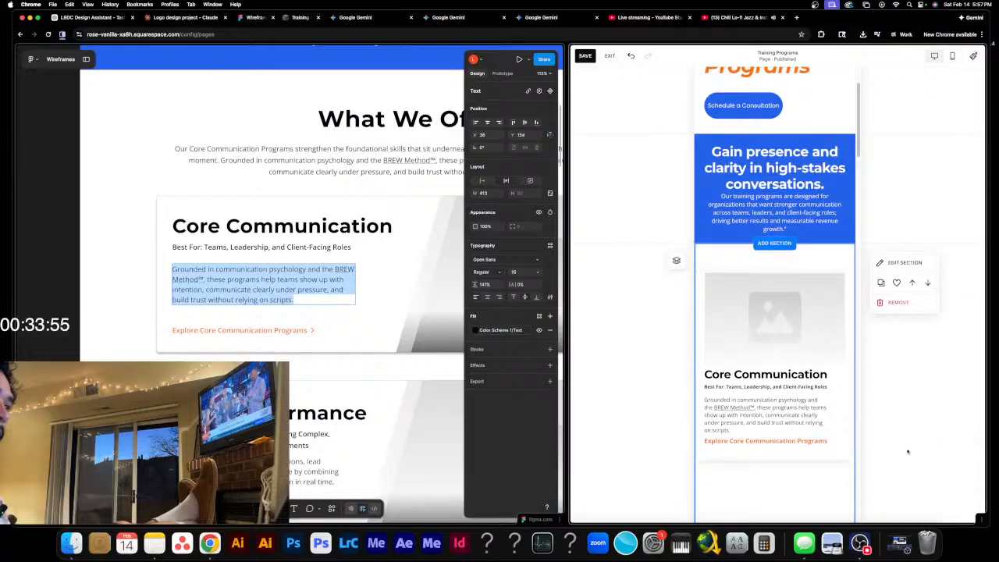
click(774, 451)
drag(775, 453, 779, 468)
click(911, 444)
click(807, 434)
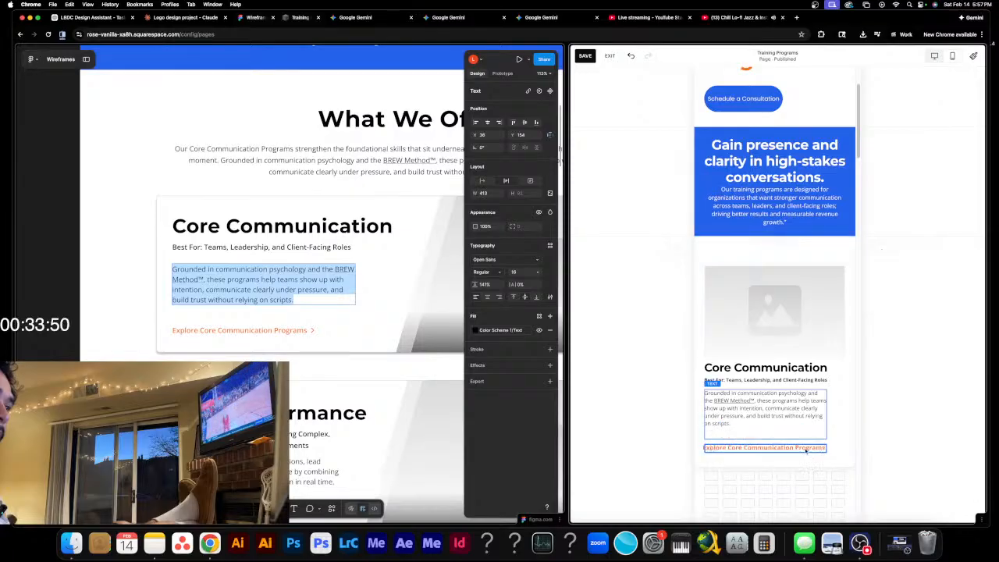
click(796, 417)
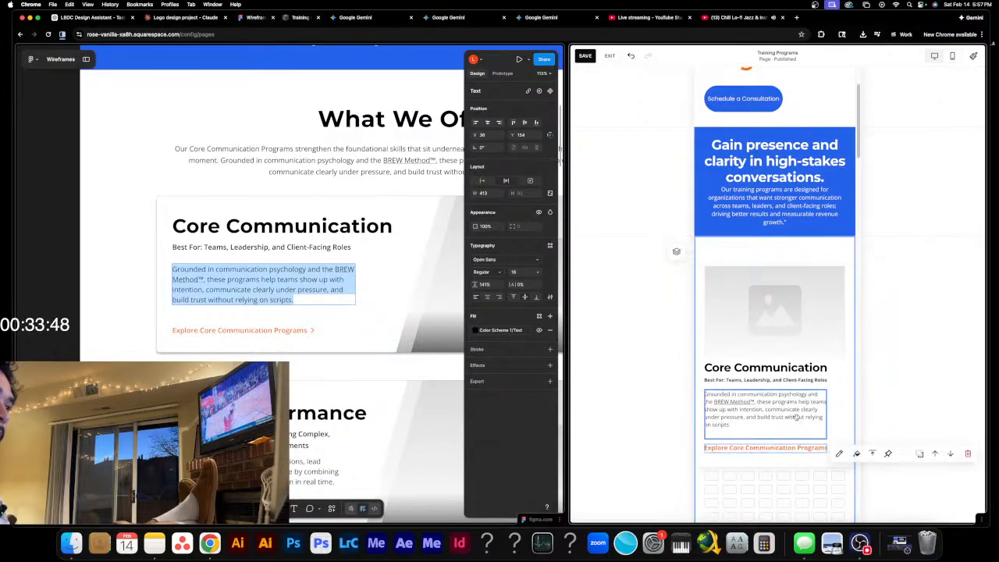
drag(770, 439, 775, 425)
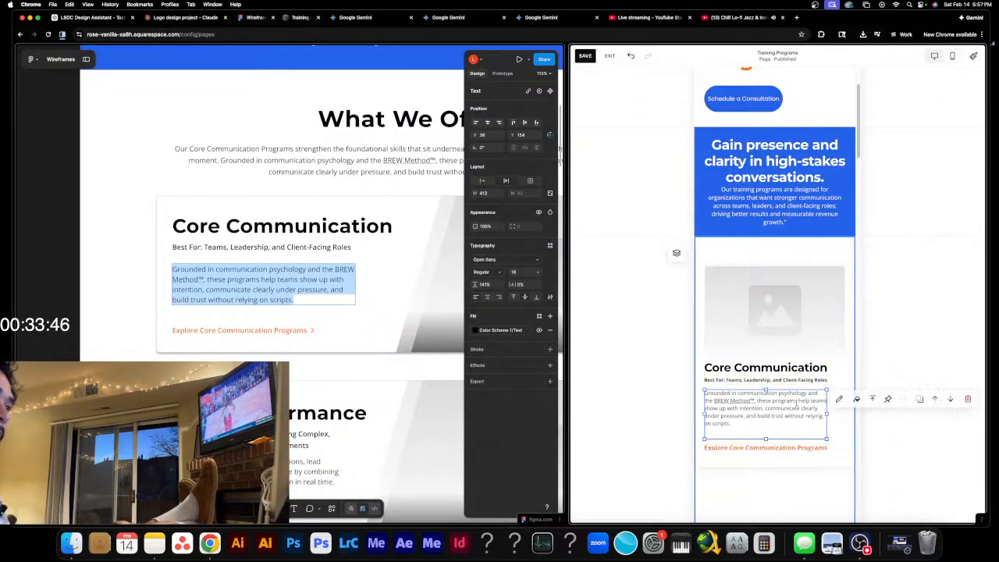
click(941, 355)
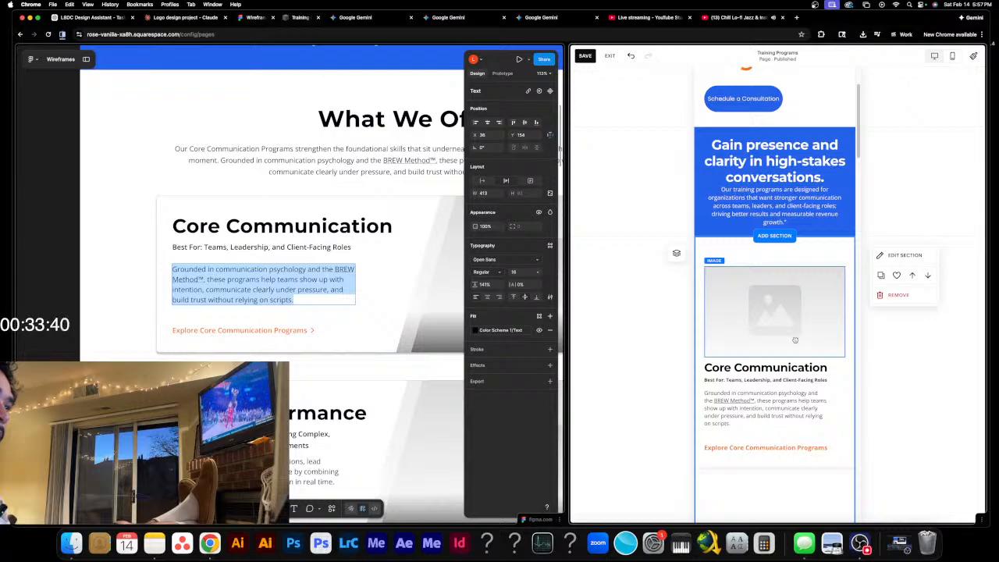
- Move the "Explore Core Communication Programs" text to the card's lower edge and shift the body paragraph down directly above it
click(842, 417)
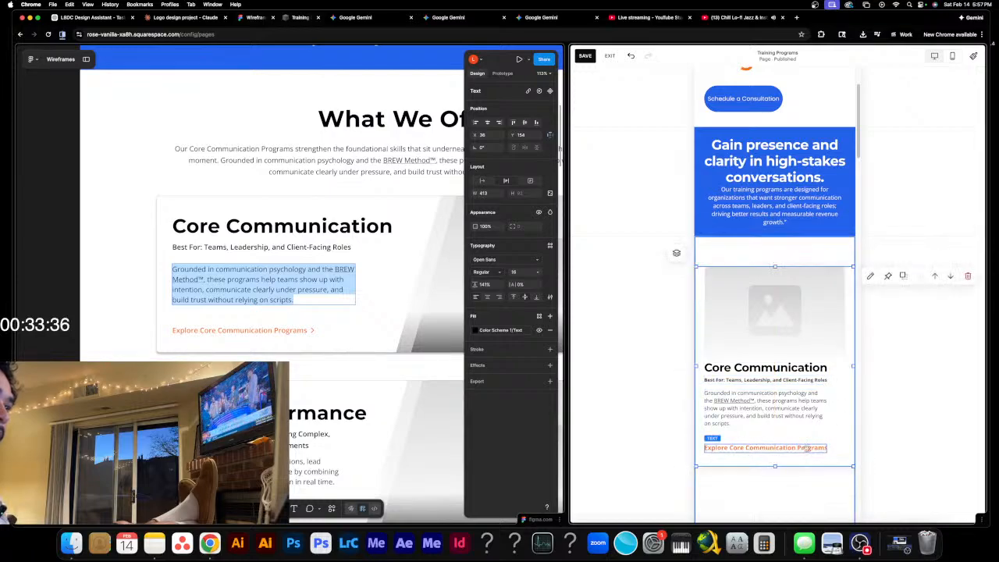
drag(805, 449, 805, 463)
drag(788, 421, 791, 437)
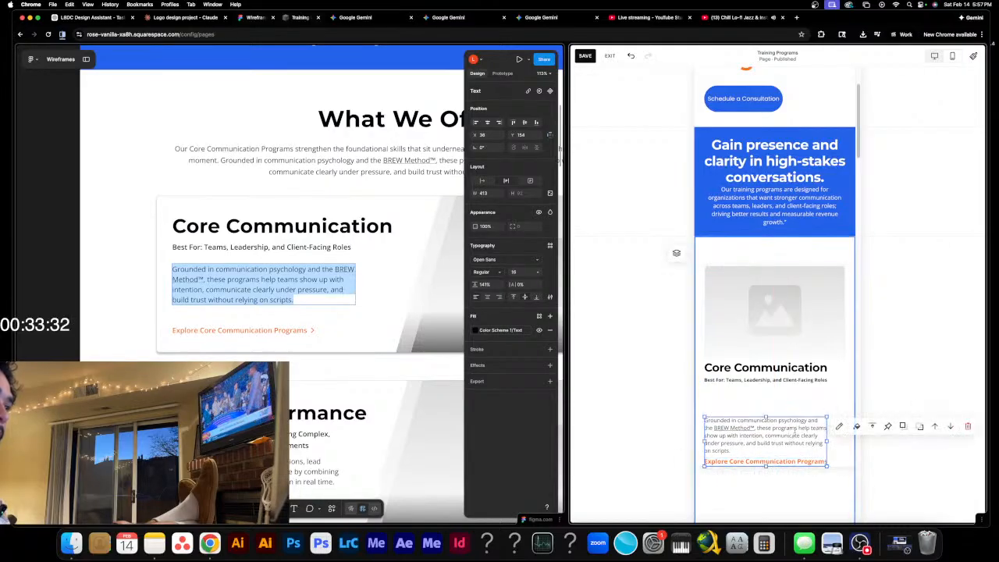
click(919, 386)
scroll(895, 395, down, 1)
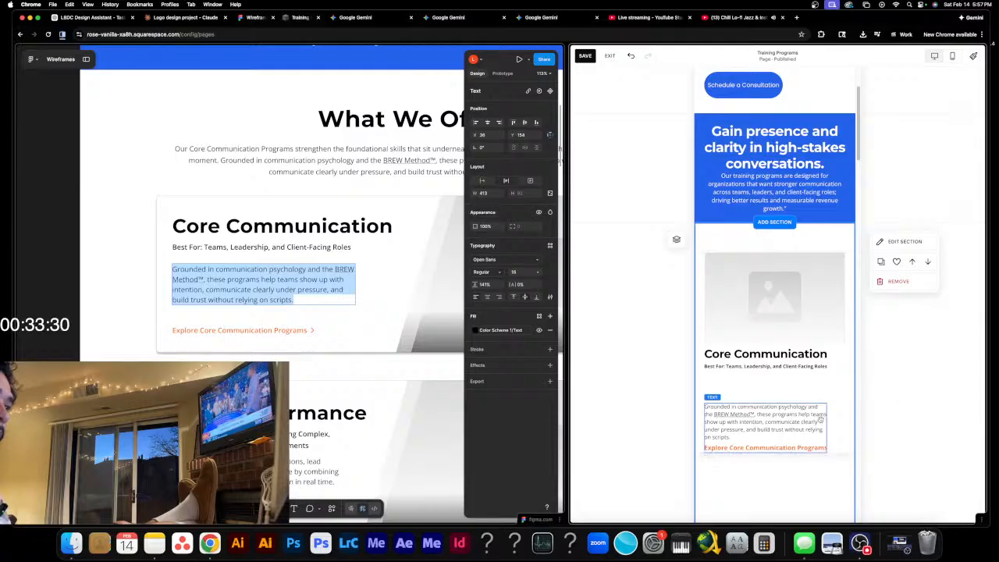
- Move the "Best For" line down directly above the body paragraph and shift the heading and placeholder image down one row
drag(800, 368, 800, 396)
drag(806, 362, 803, 380)
drag(812, 337, 820, 351)
click(909, 332)
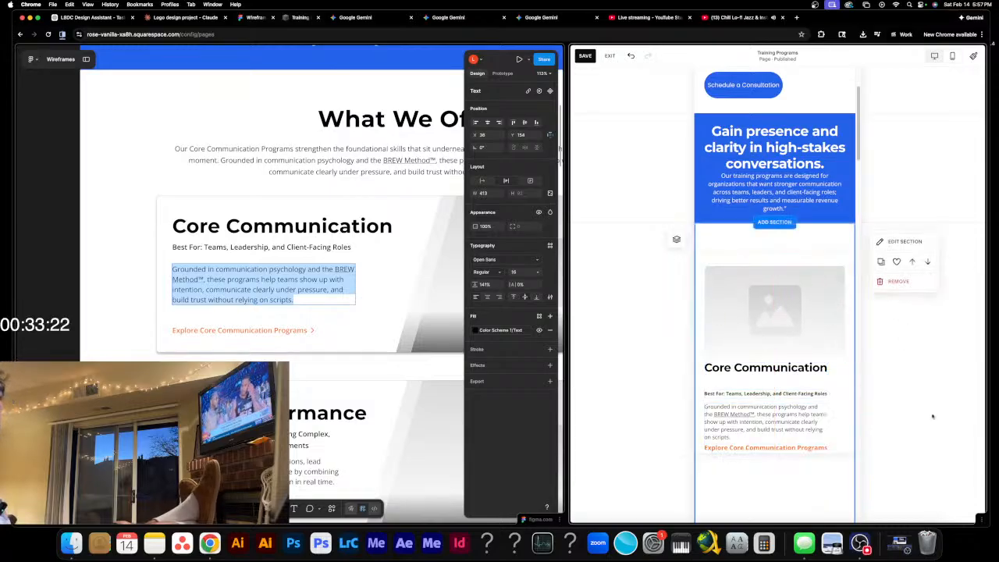
- Widen the body paragraph to match the placeholder image's width, and undo a trial inset of its left side
drag(783, 419, 793, 422)
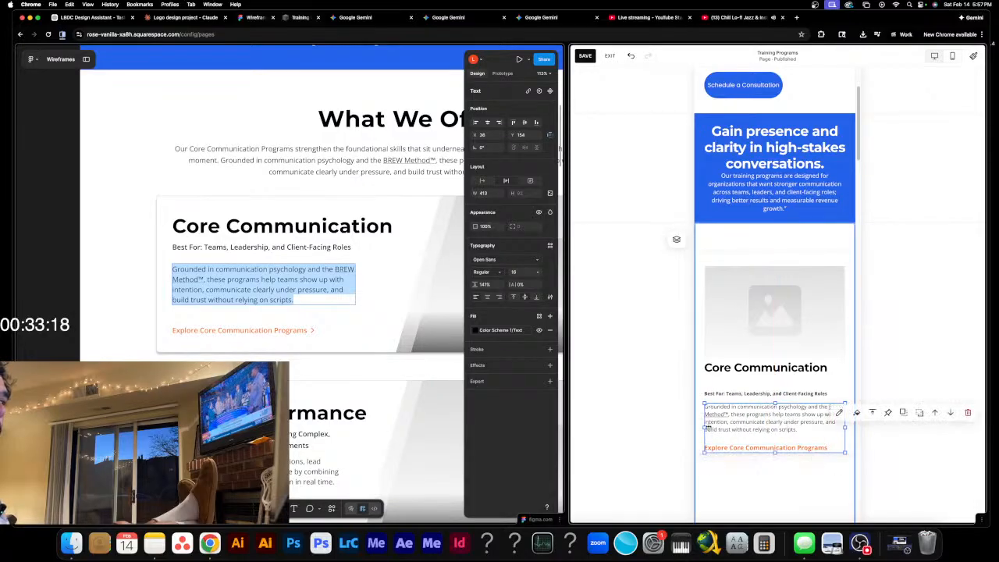
drag(705, 427, 725, 429)
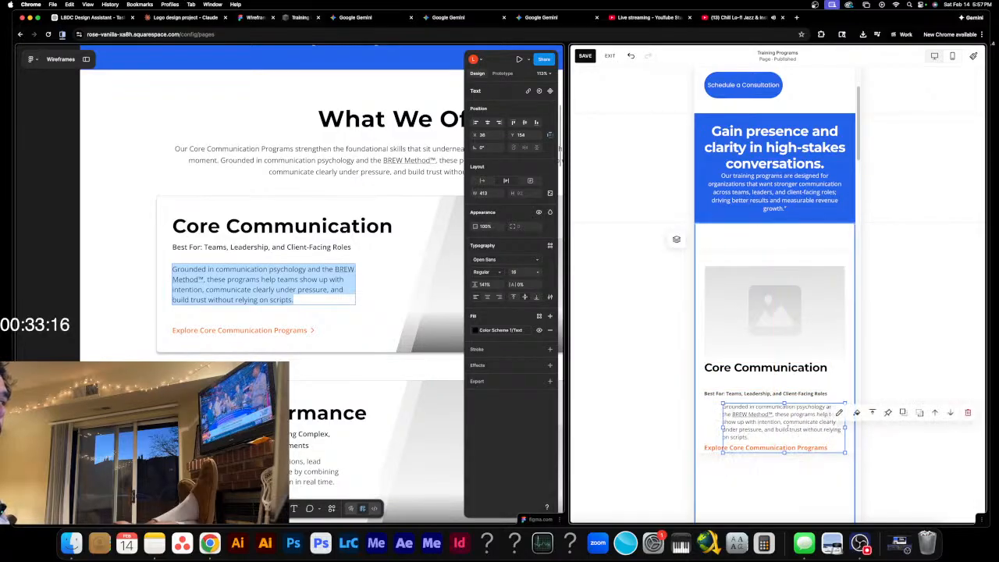
click(888, 453)
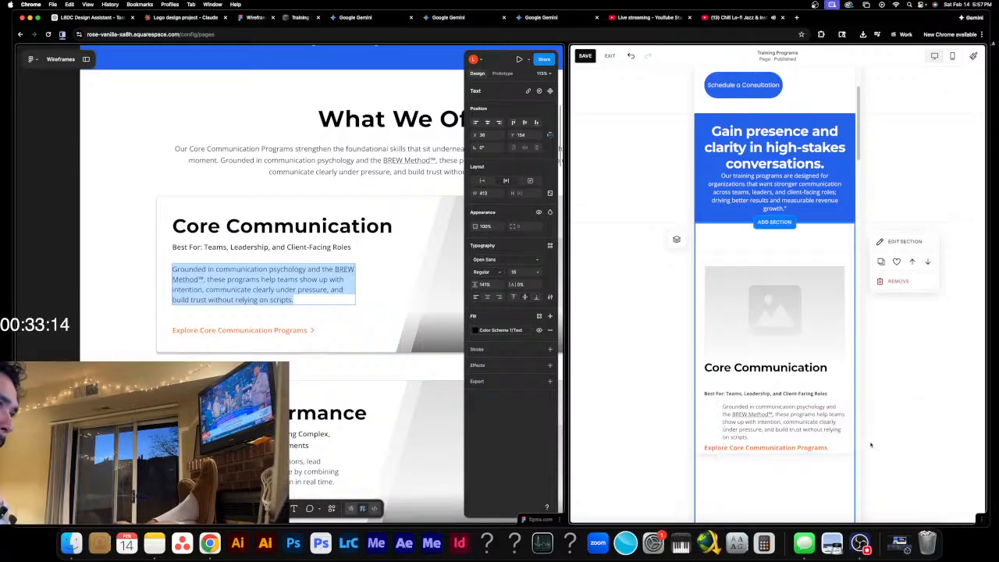
key(super+z)
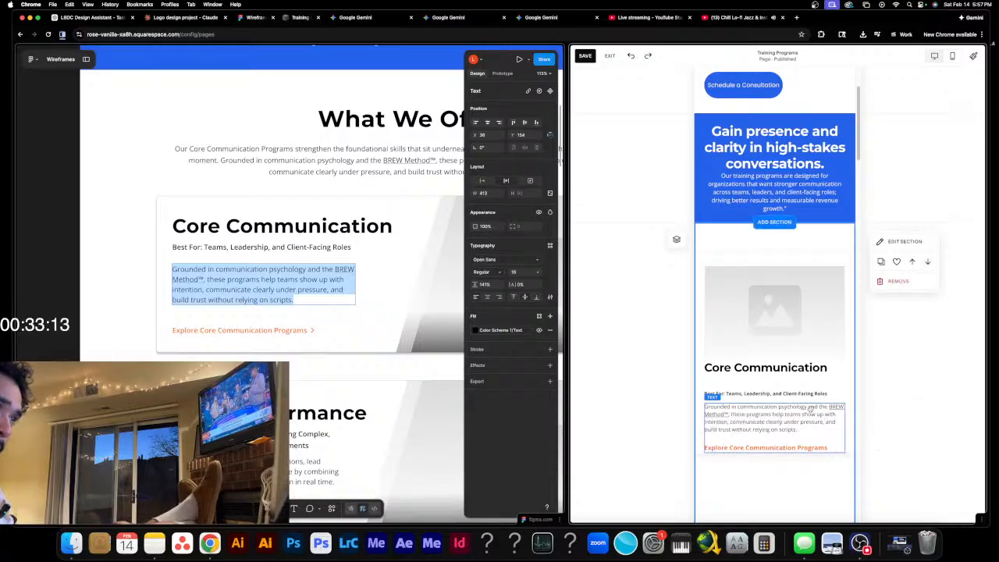
- Move the "Core Communication" heading down one row so it sits directly above the "Best For" line
click(804, 368)
drag(766, 383, 769, 375)
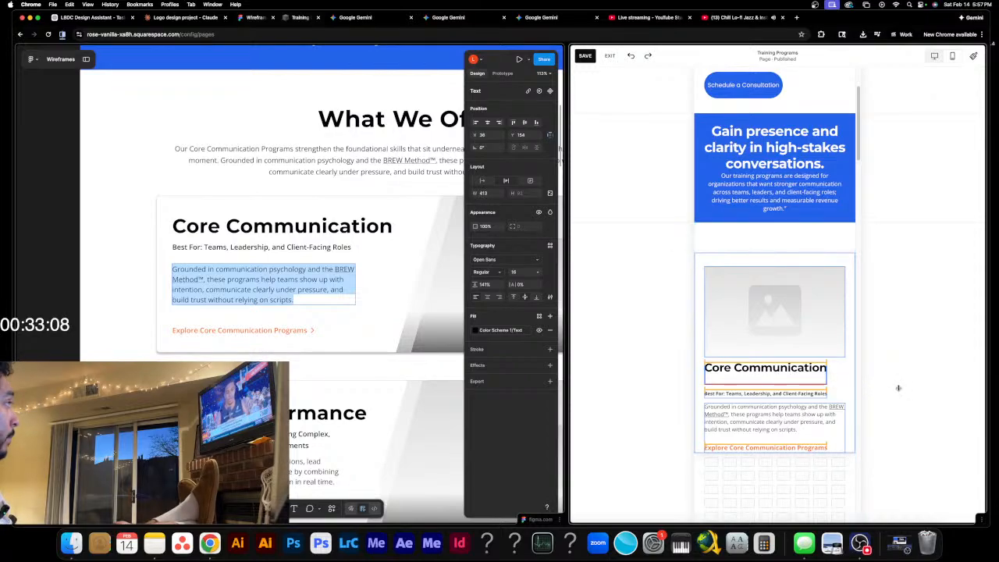
drag(830, 391, 789, 378)
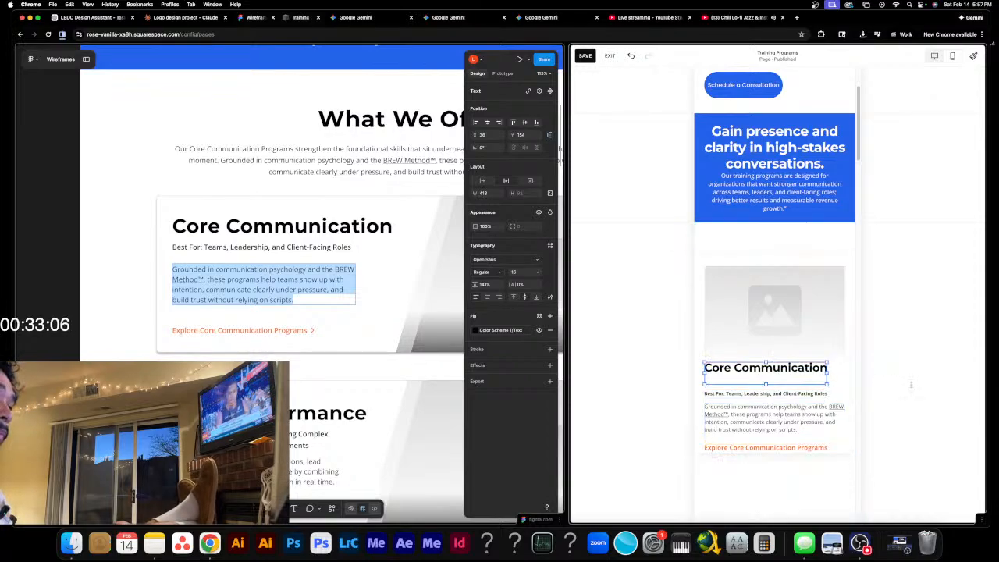
click(895, 401)
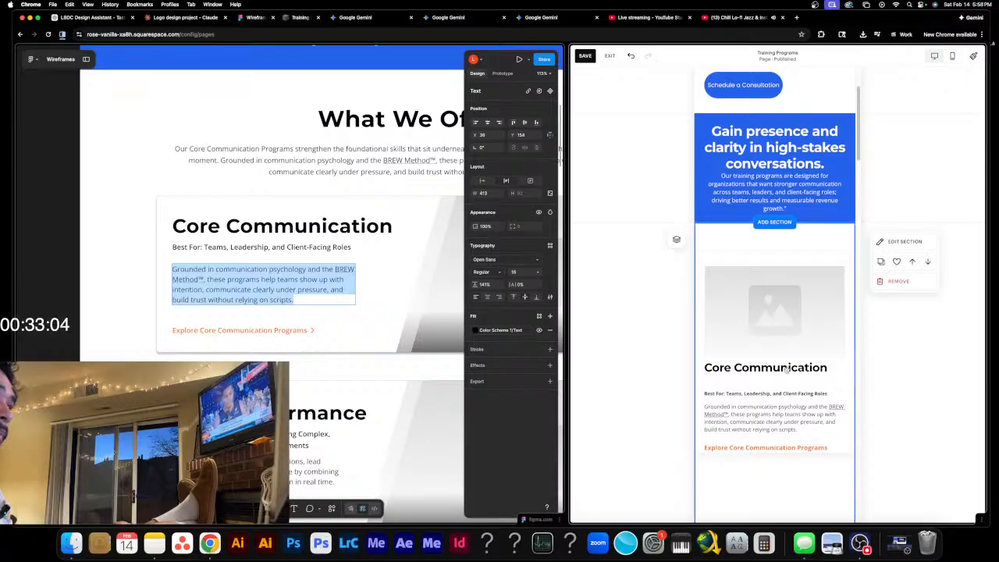
drag(786, 370, 787, 383)
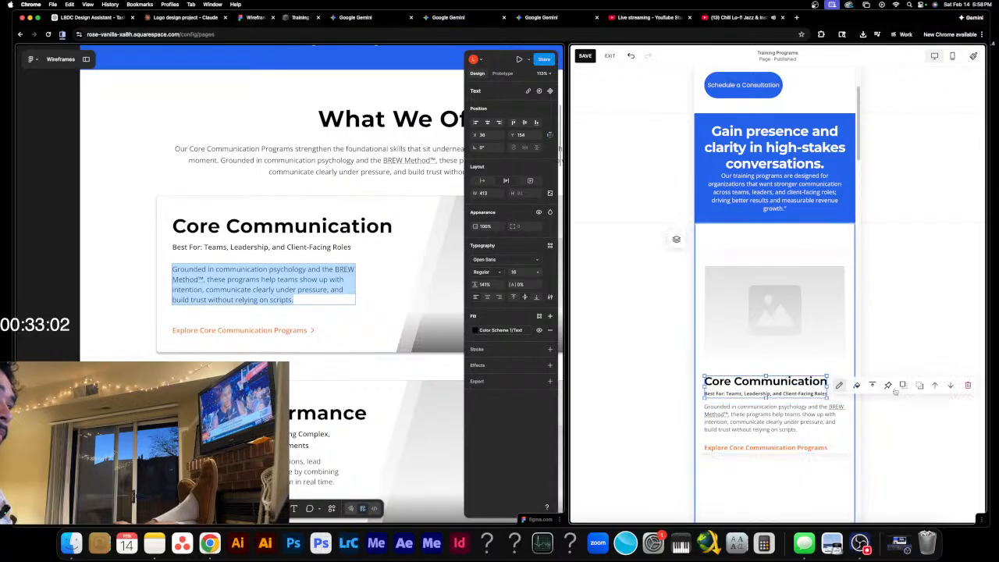
click(916, 398)
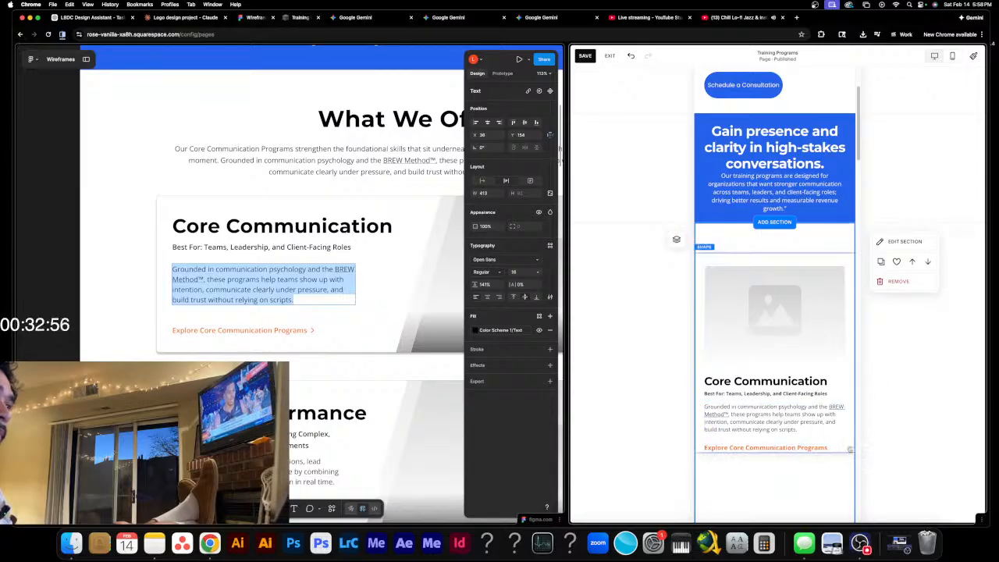
- Extend the card background's lower edge down one row and lower its upper edge to the placeholder image's top
click(848, 449)
drag(778, 451, 777, 466)
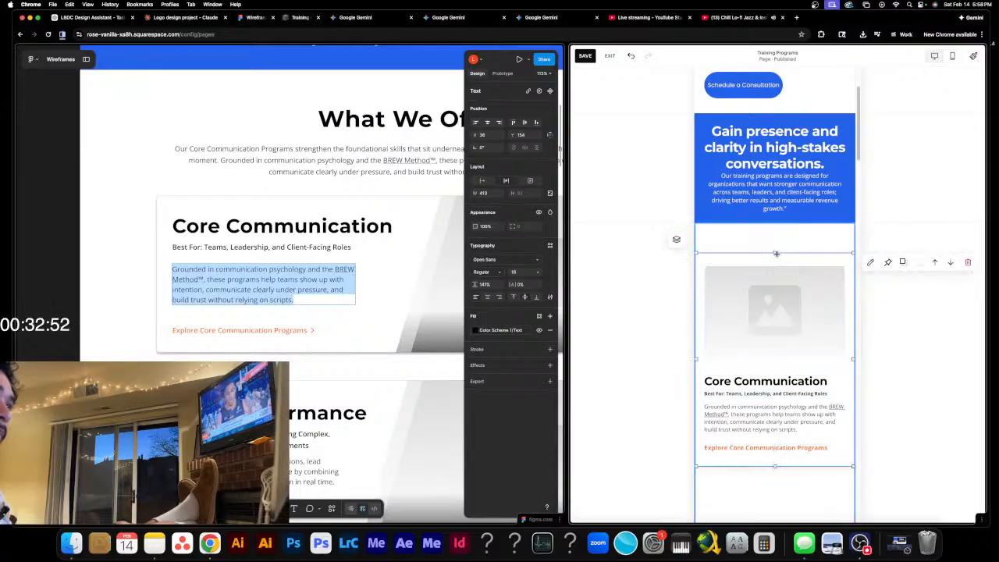
drag(776, 254, 777, 269)
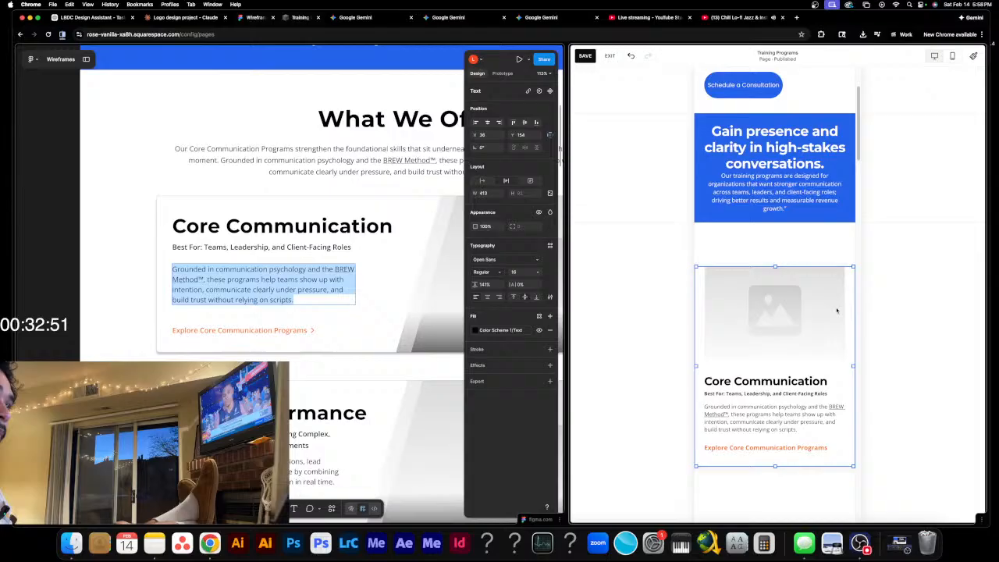
click(933, 392)
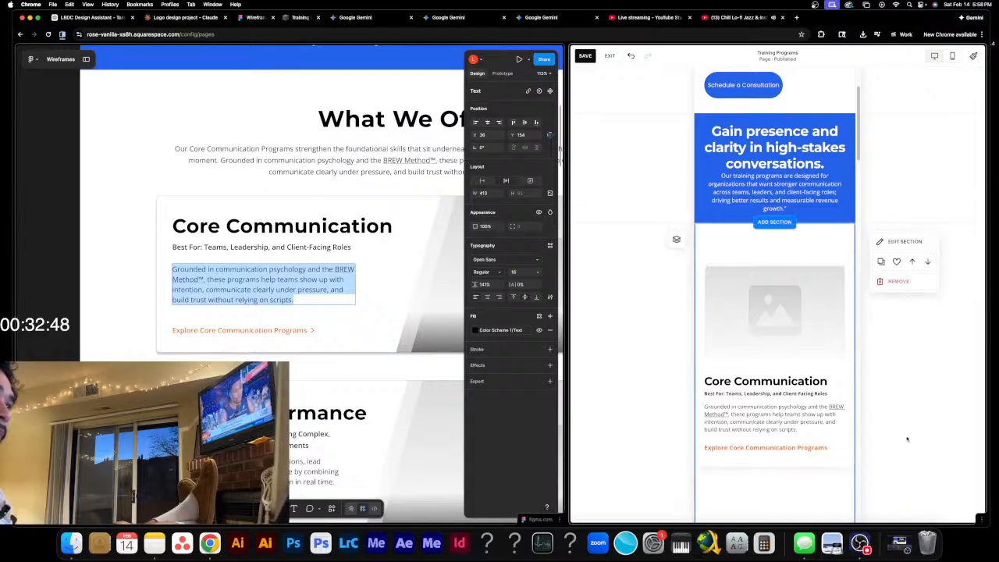
- Select all blocks of the Core Communication card together and move the whole card up one row
scroll(842, 460, down, 2)
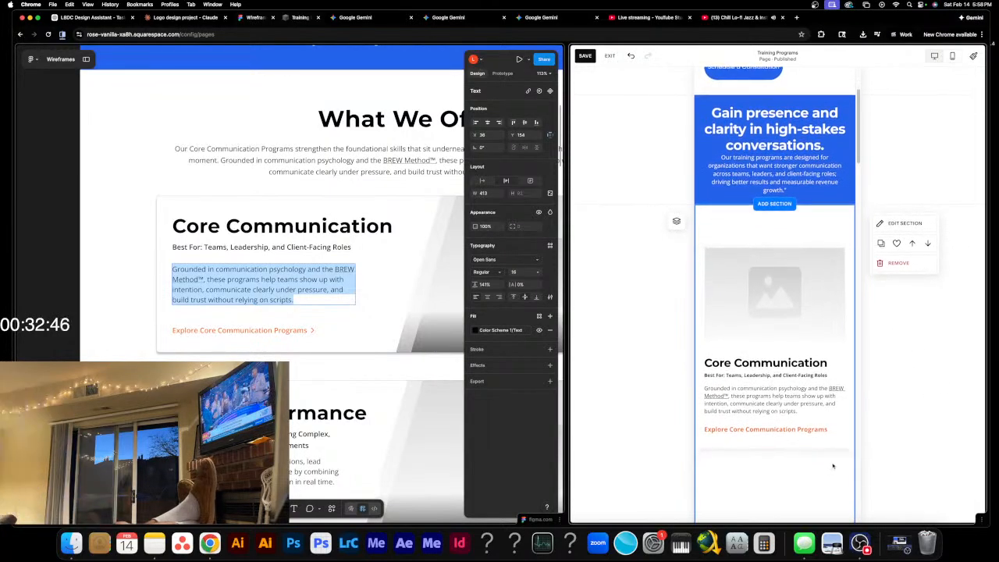
drag(833, 466, 724, 264)
click(915, 366)
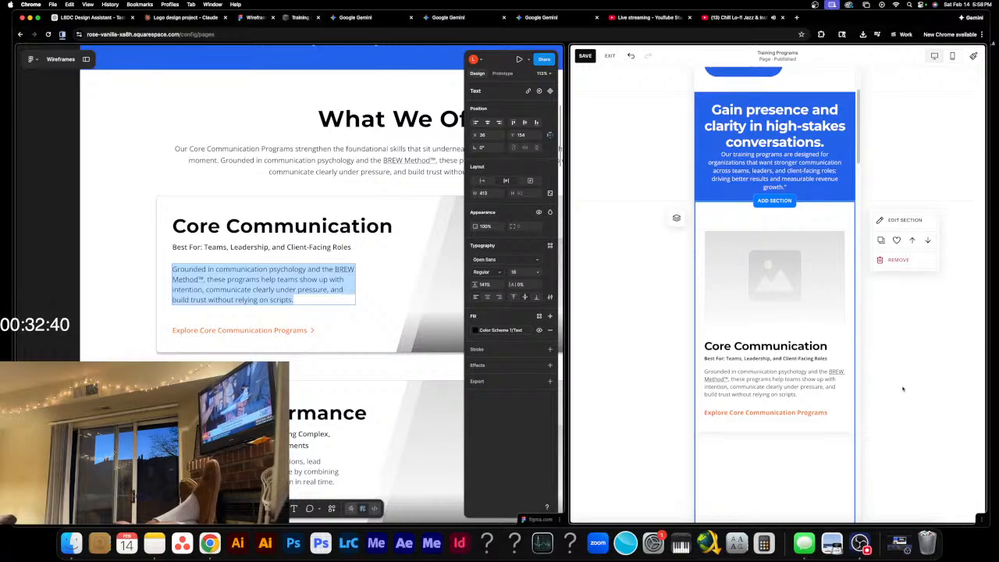
scroll(910, 374, down, 1)
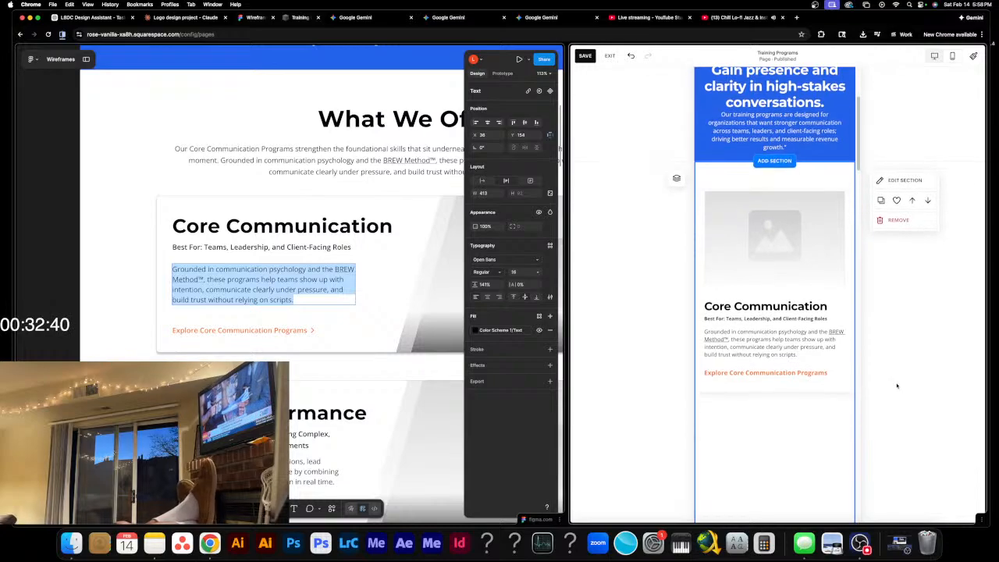
- Return to desktop view and, with the pane narrowed to the stacked layout, move the "Core Communication" heading up directly beneath the placeholder image
click(935, 56)
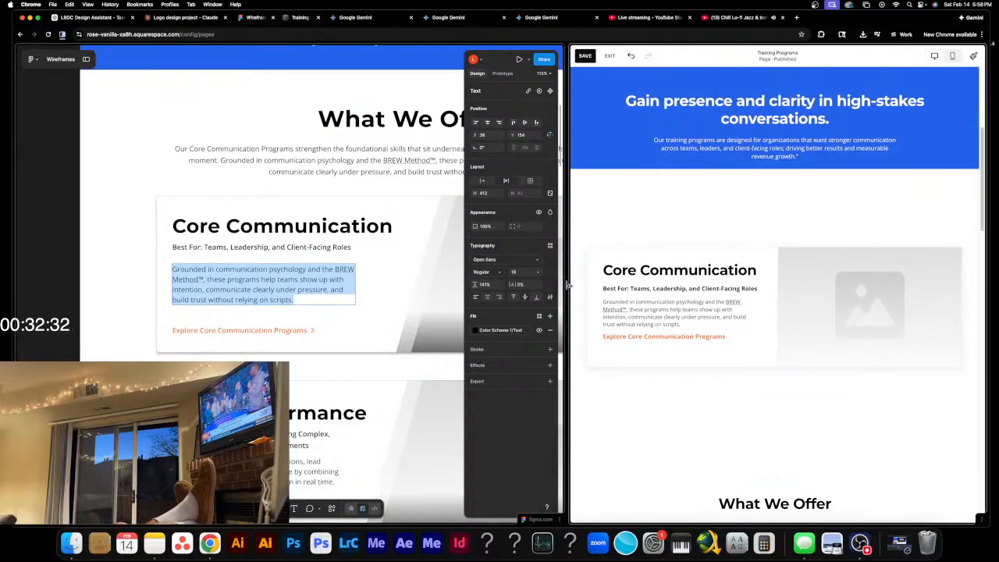
drag(568, 286, 687, 296)
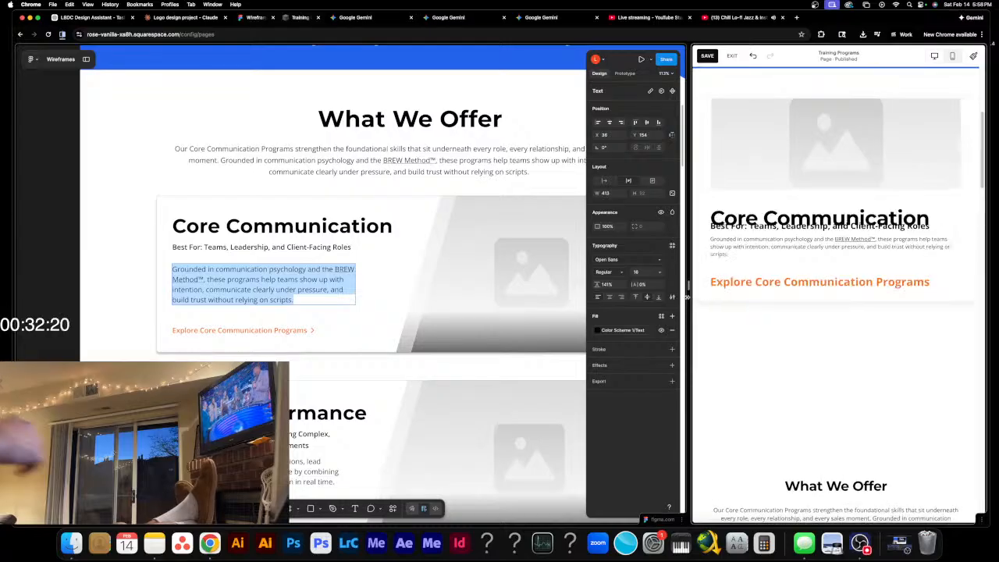
scroll(802, 348, up, 1)
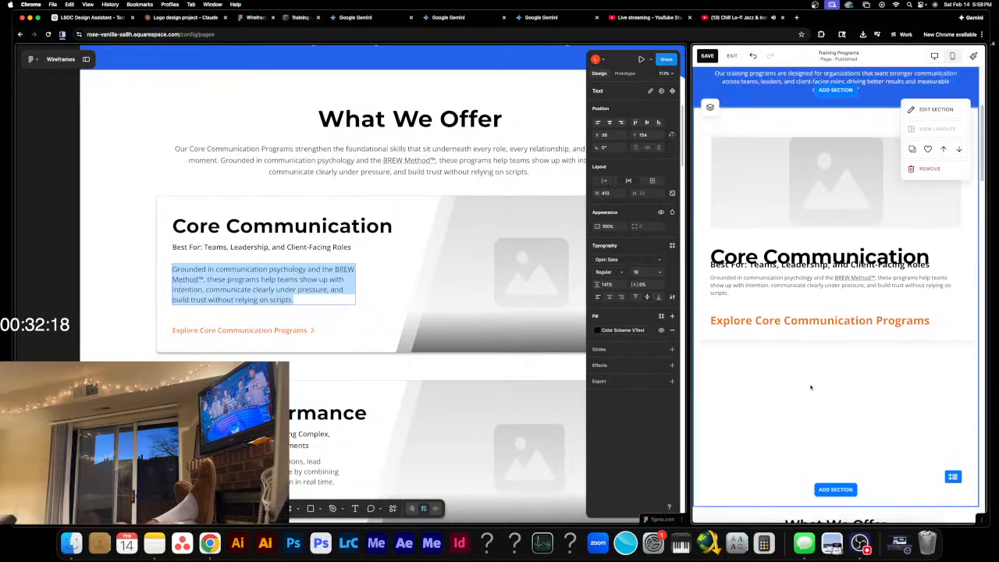
scroll(810, 387, up, 3)
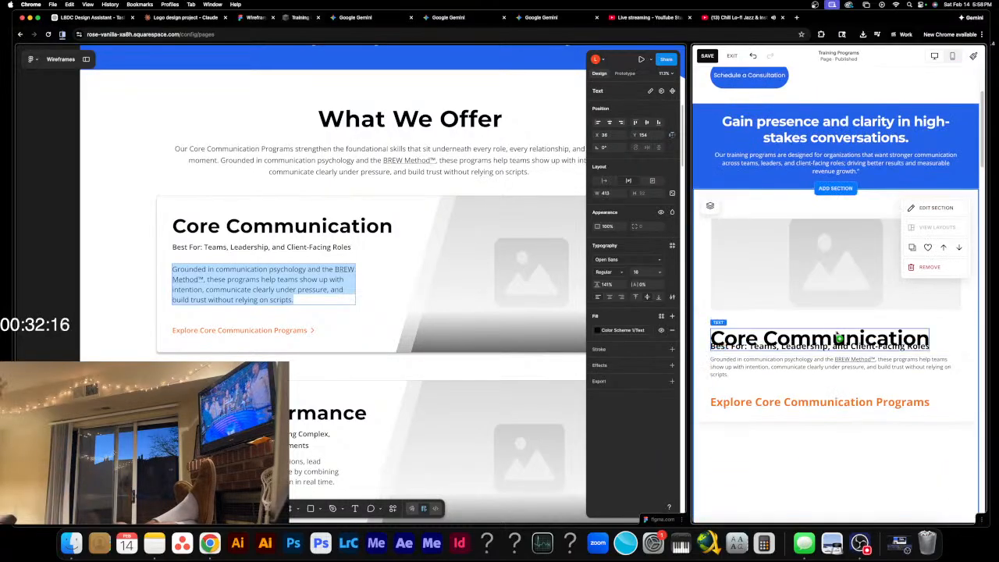
drag(835, 330, 836, 316)
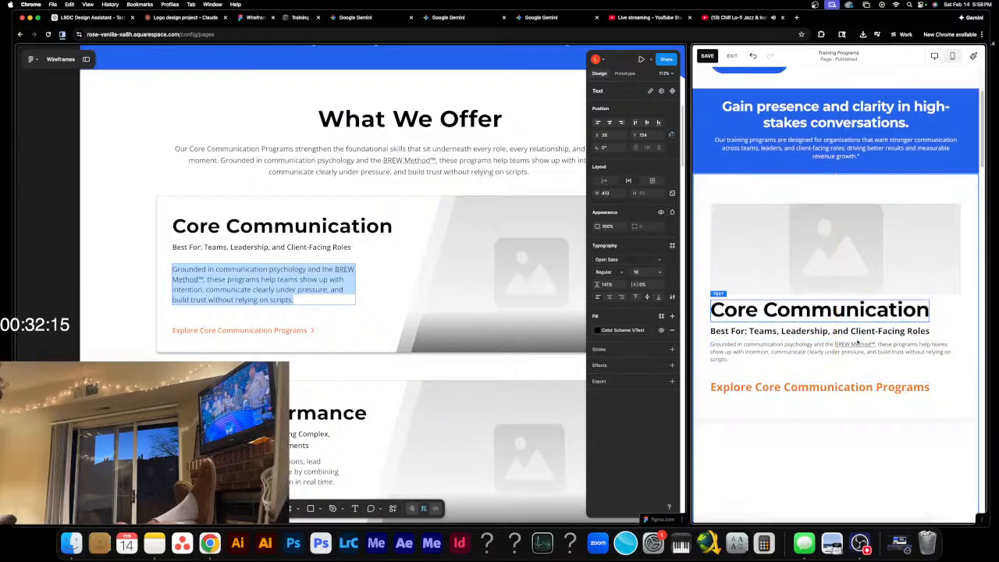
click(962, 335)
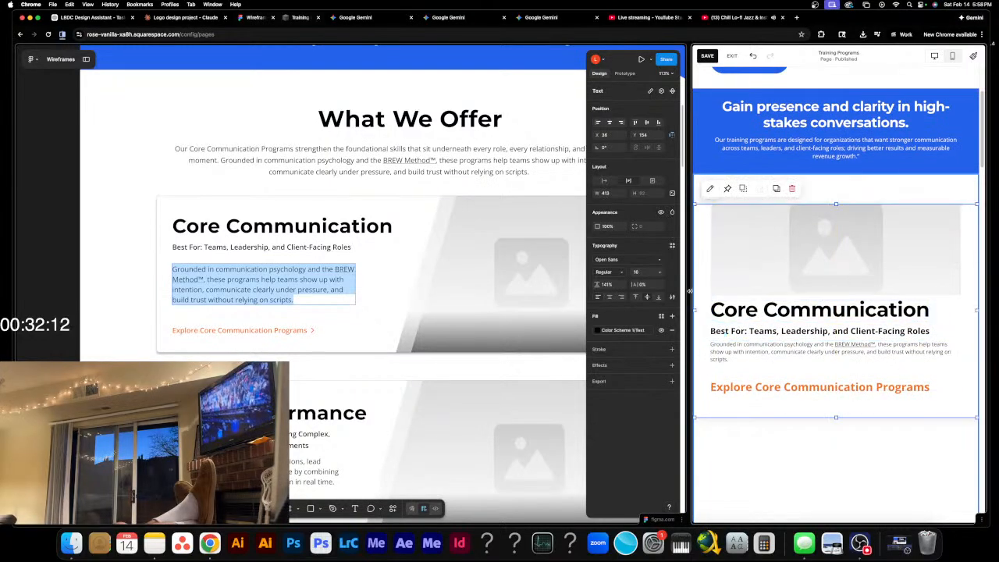
- Examine how the Core Communication card and its neighbouring sections adapt at narrower and wider pane widths
drag(689, 285, 743, 289)
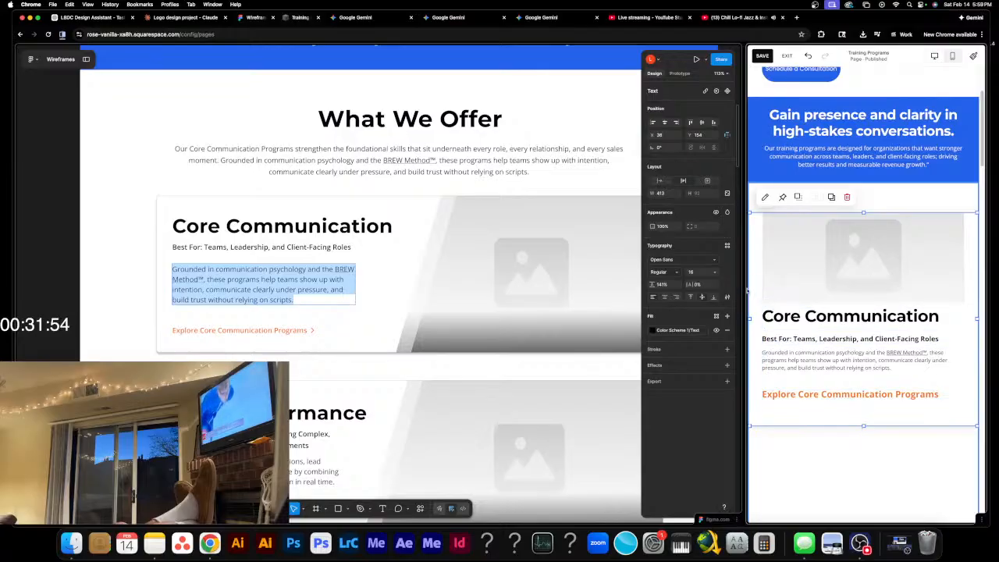
drag(743, 286, 810, 302)
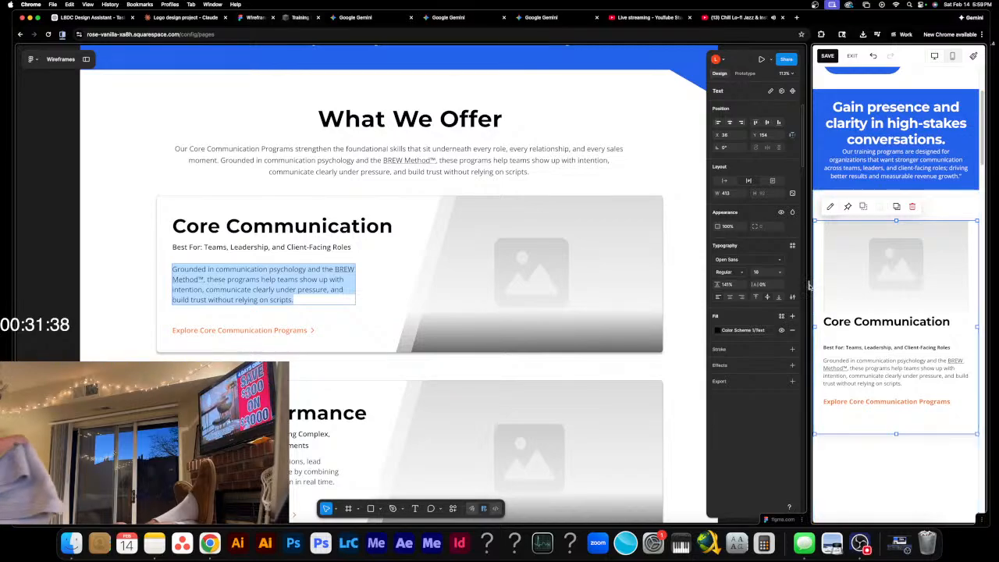
drag(808, 285, 493, 266)
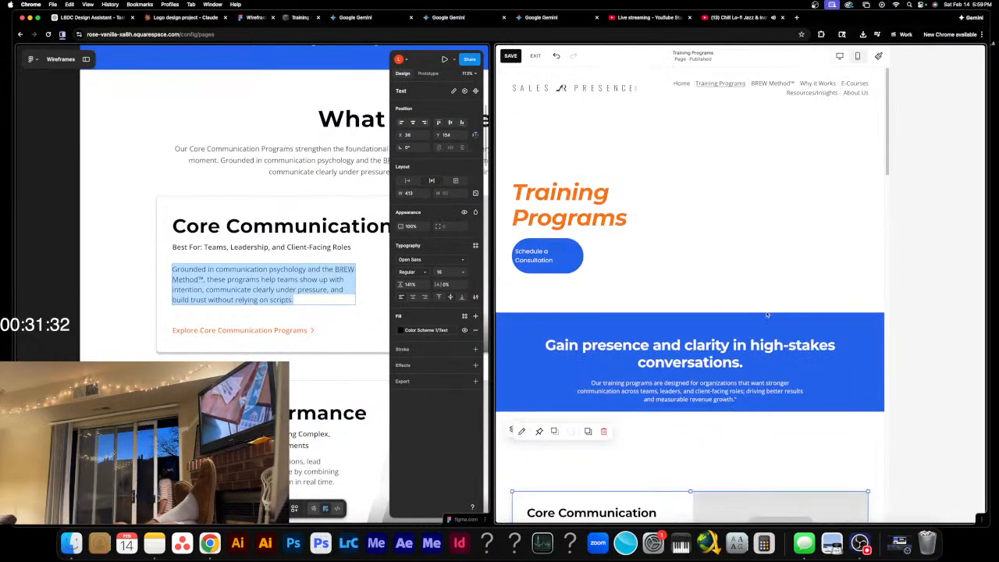
scroll(768, 311, down, 5)
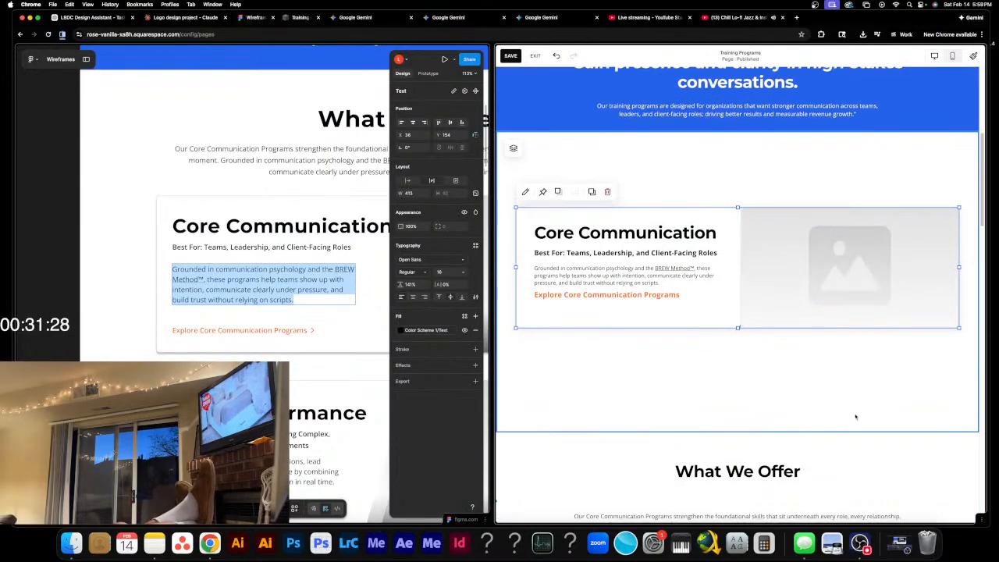
click(856, 416)
scroll(827, 314, down, 1)
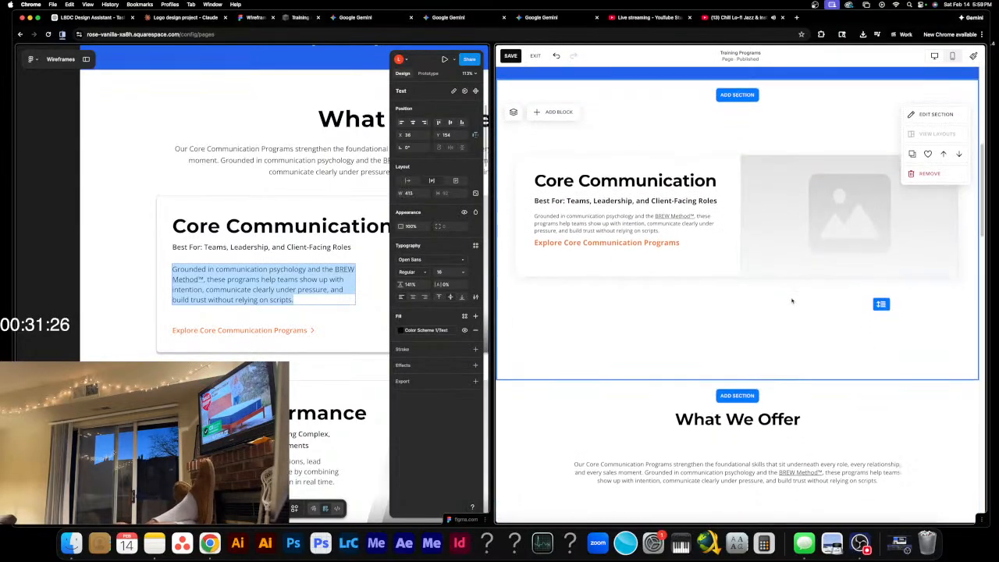
scroll(780, 296, down, 4)
scroll(772, 284, up, 5)
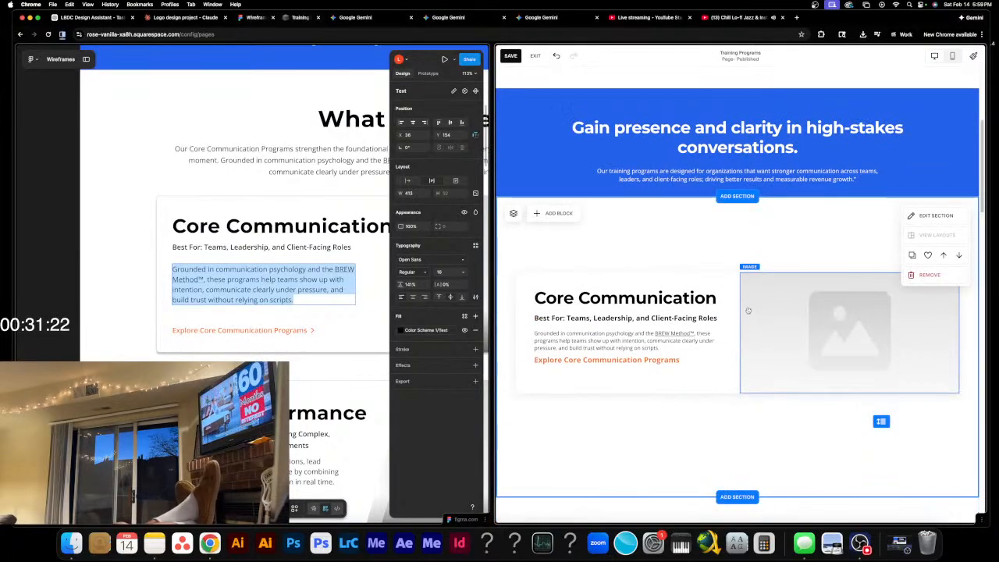
scroll(761, 318, down, 5)
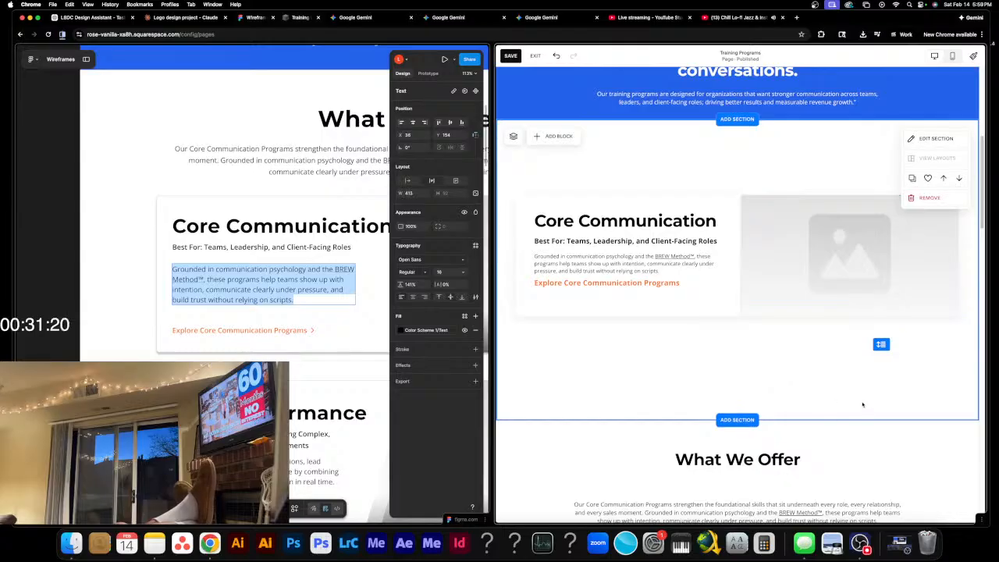
scroll(859, 397, down, 3)
scroll(785, 350, up, 6)
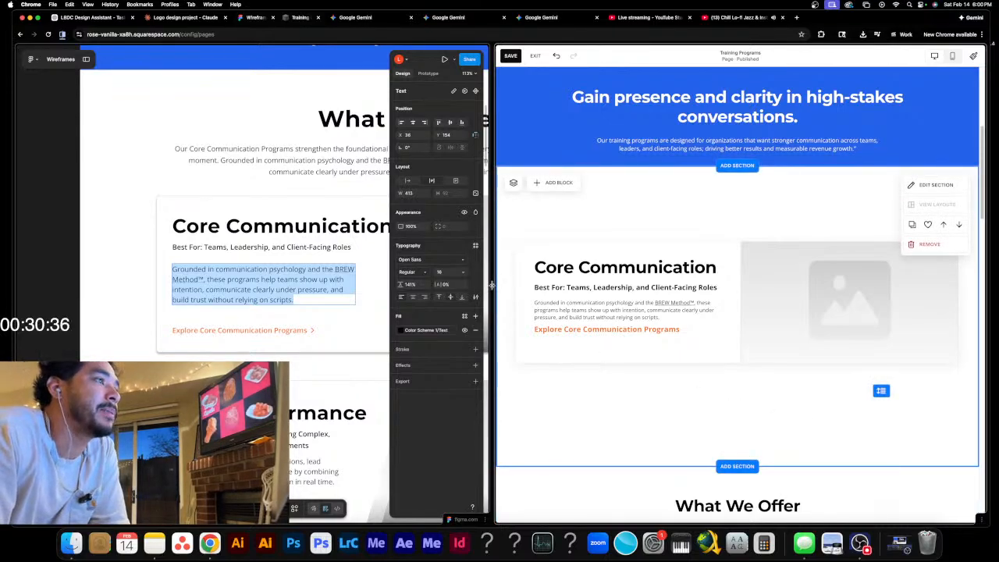
- In the narrowed stacked layout, narrow the "Core Communication" heading and the "Explore Core Communication Programs" text by one column each
drag(492, 284, 666, 296)
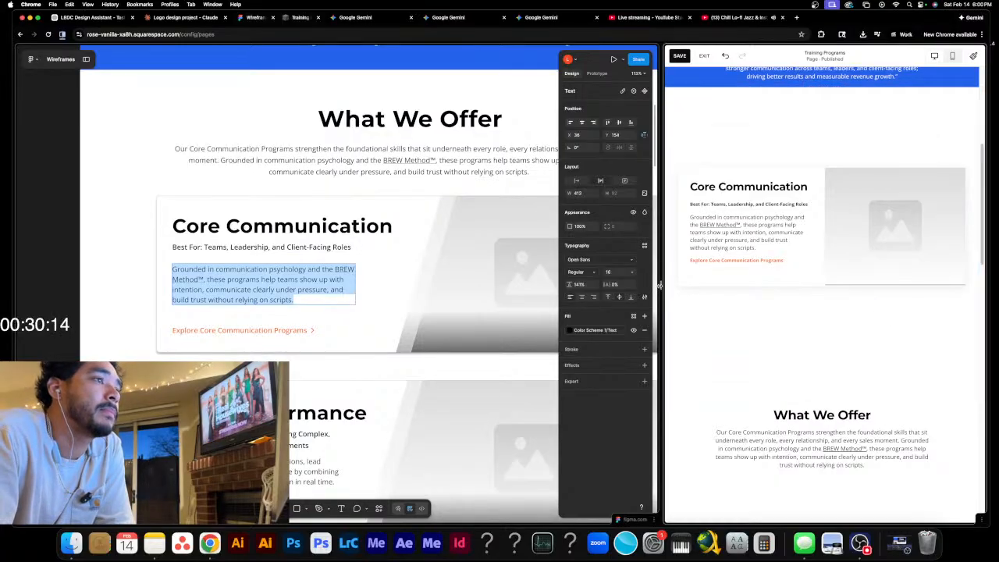
drag(661, 285, 738, 297)
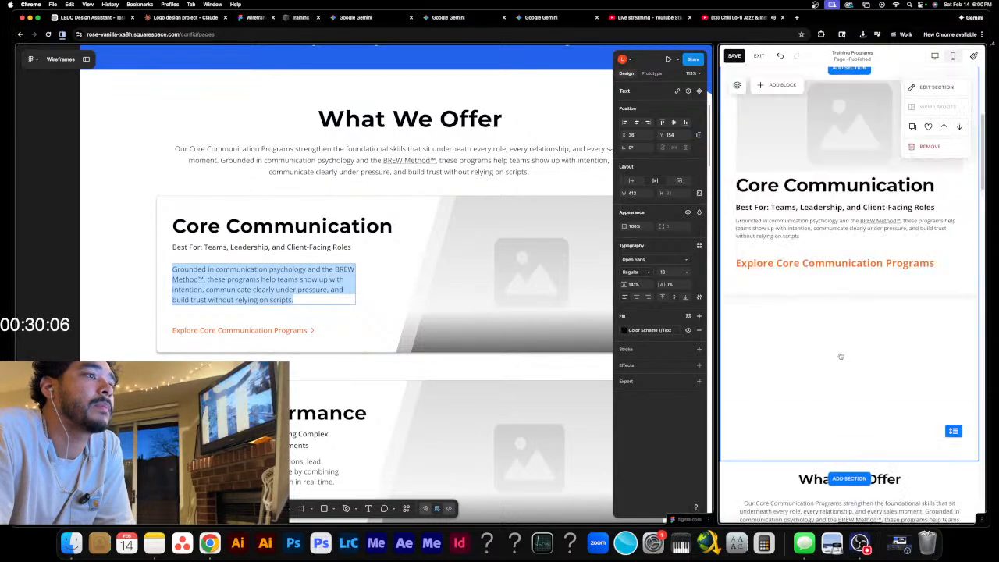
scroll(897, 354, down, 2)
scroll(898, 354, up, 5)
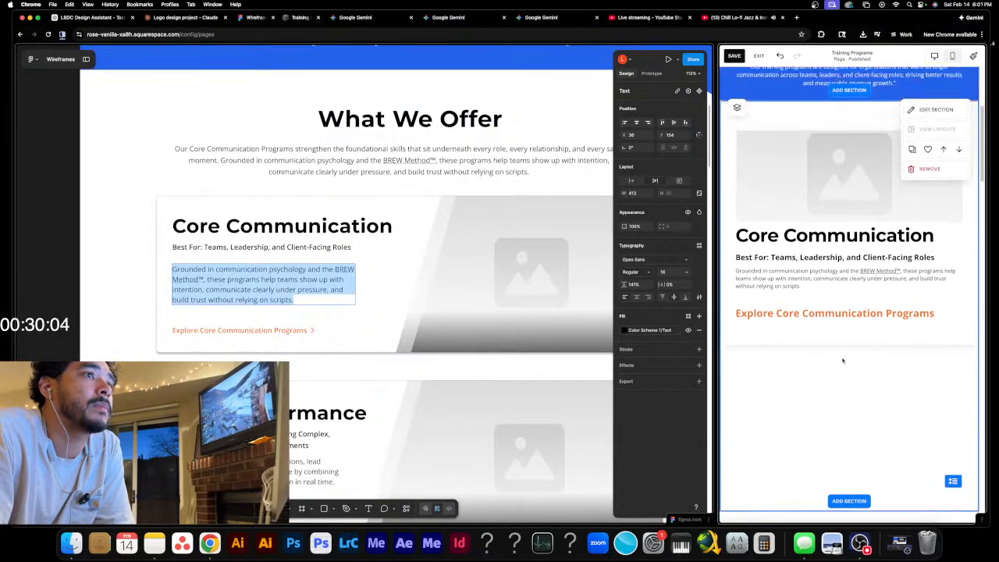
scroll(829, 441, down, 1)
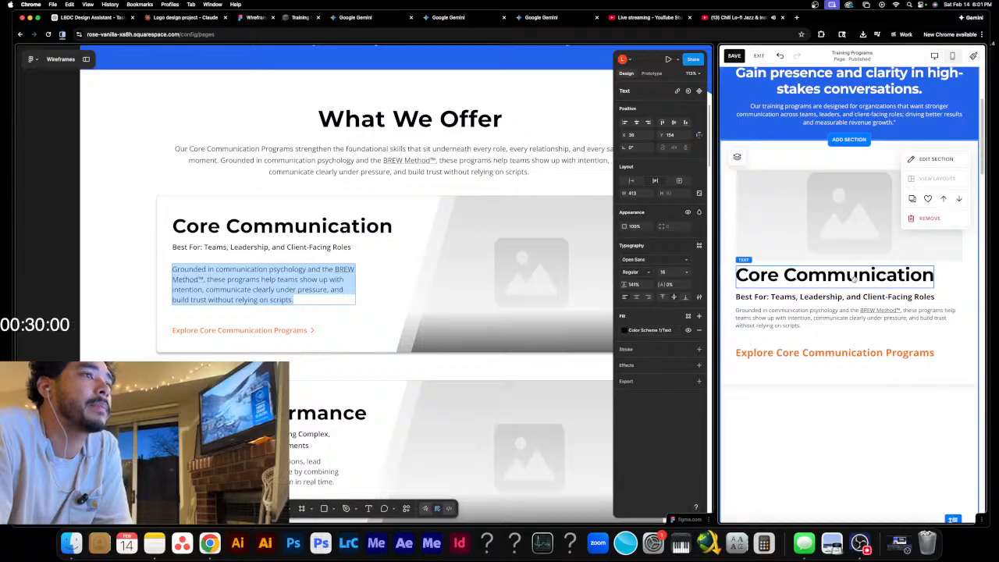
click(853, 278)
drag(933, 277, 903, 281)
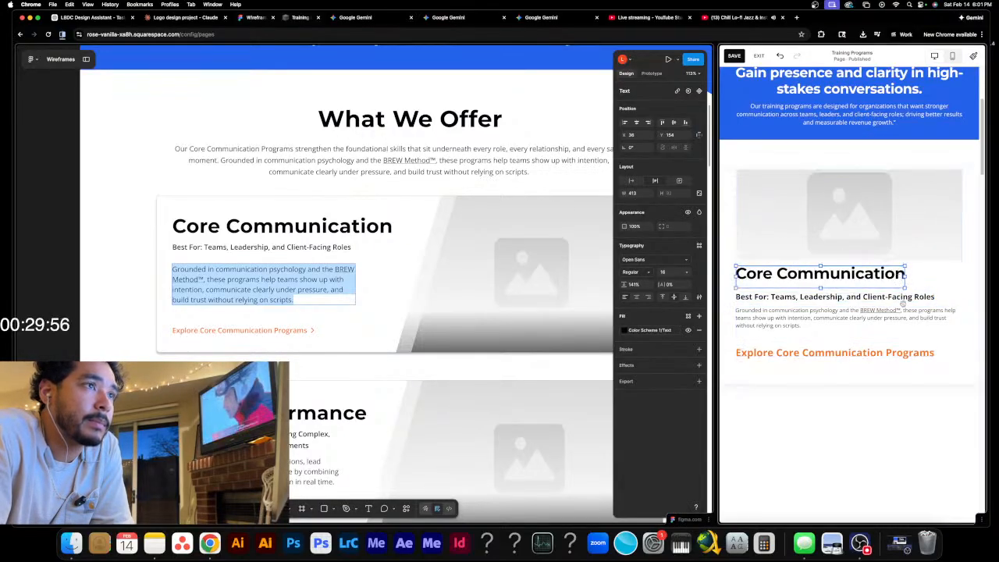
click(917, 353)
drag(934, 358, 909, 358)
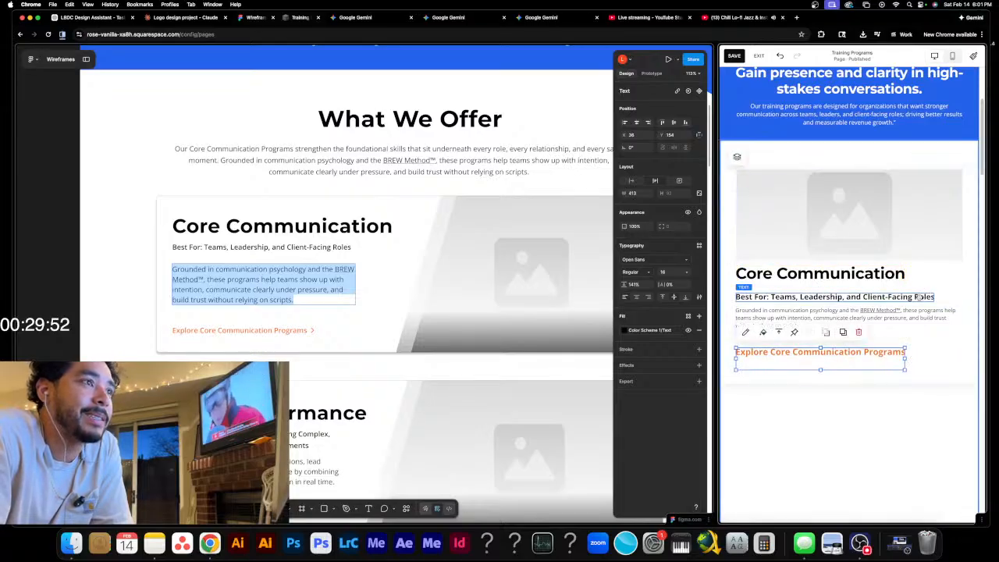
- Examine how the Core Communication card changes between its side-by-side and stacked layouts at different pane widths
drag(714, 289, 654, 289)
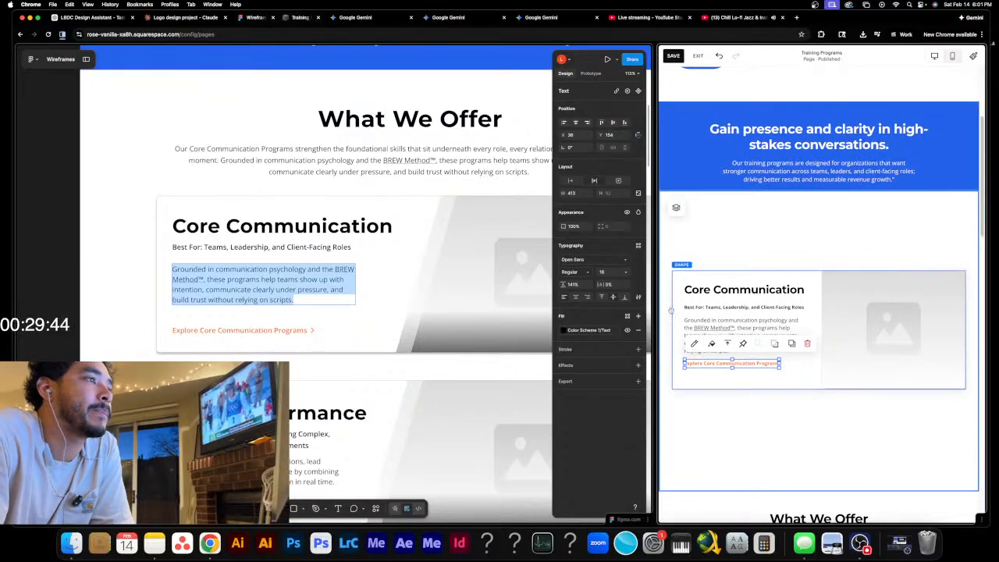
drag(654, 285, 664, 285)
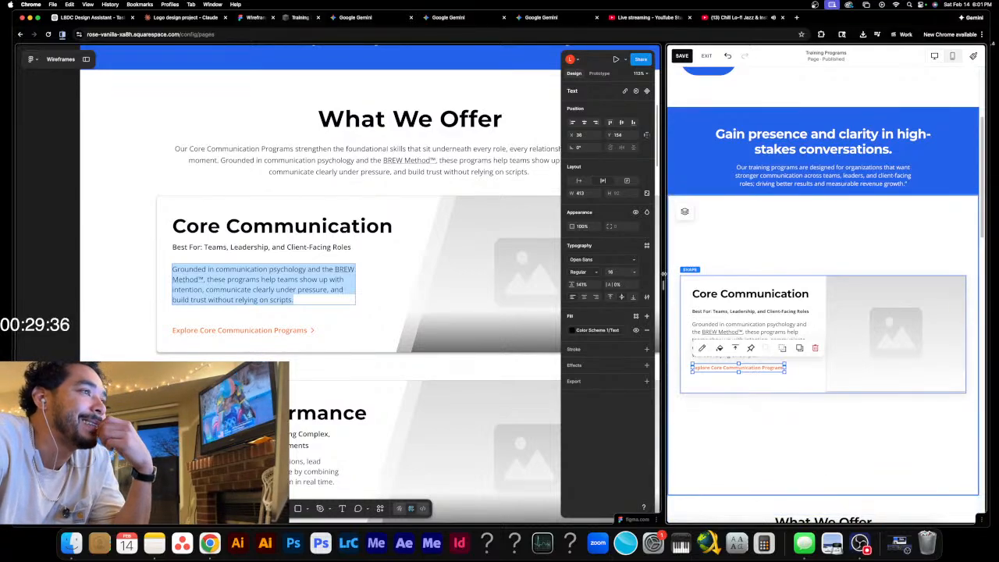
drag(664, 282, 671, 284)
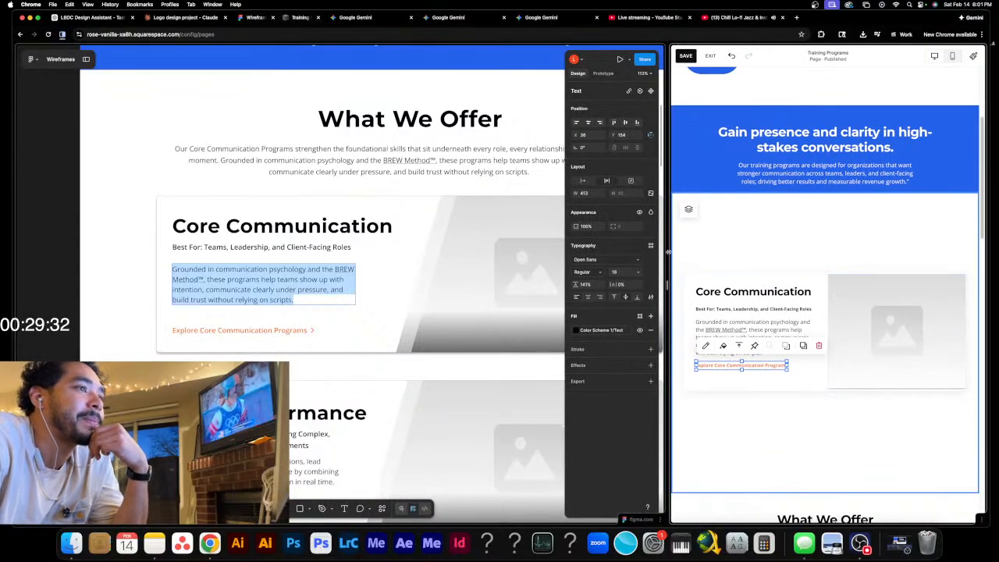
click(734, 244)
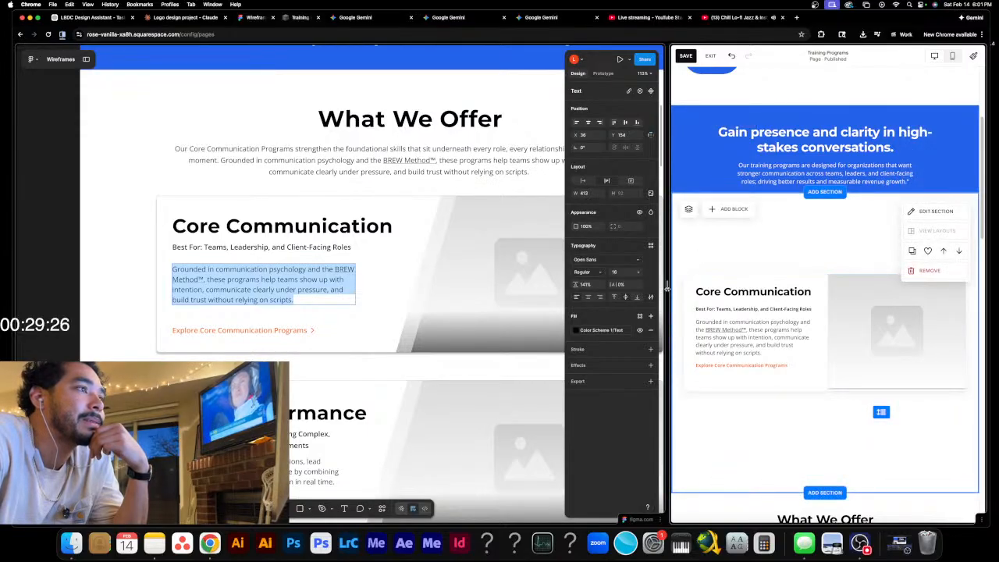
drag(667, 288, 686, 292)
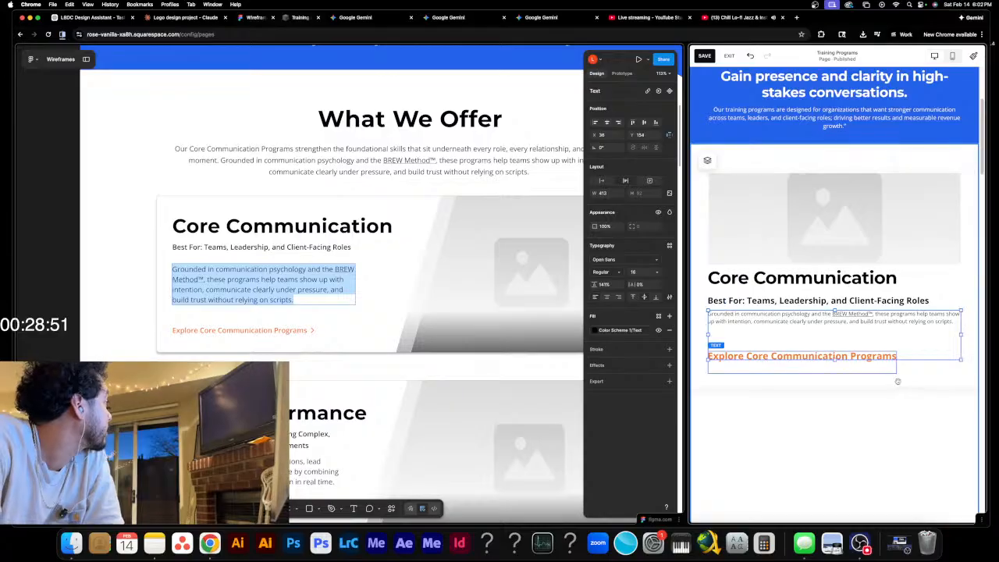
- In the stacked layout, shorten the Core Communication description block and move the "Explore Core Communication Programs" text up one row beneath it
scroll(897, 383, down, 1)
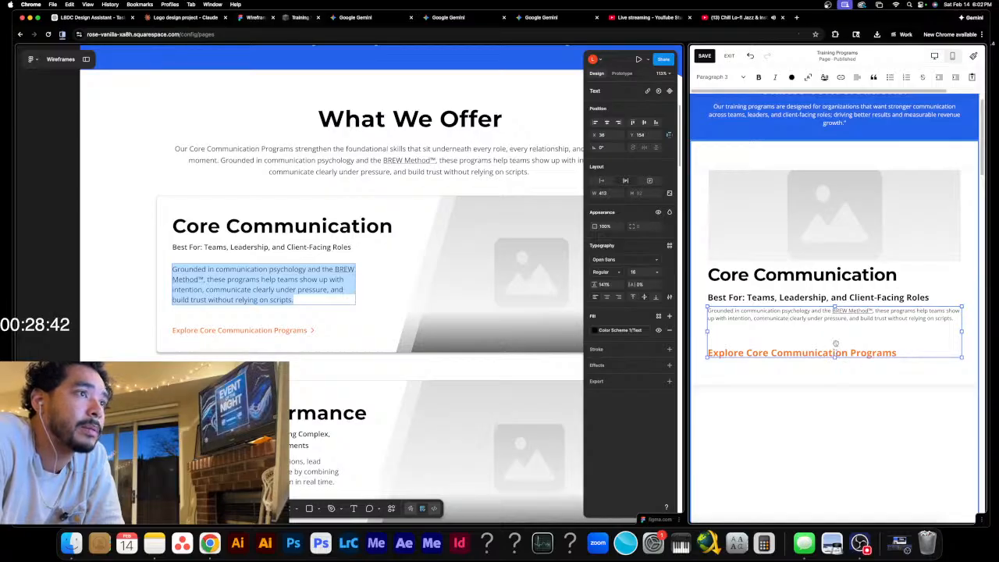
drag(834, 346, 801, 353)
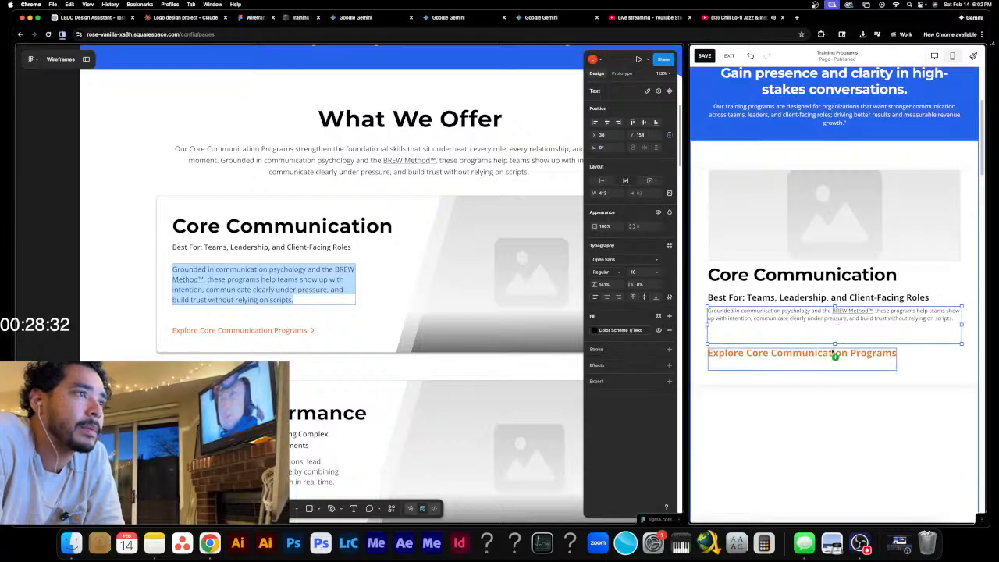
drag(835, 355, 832, 341)
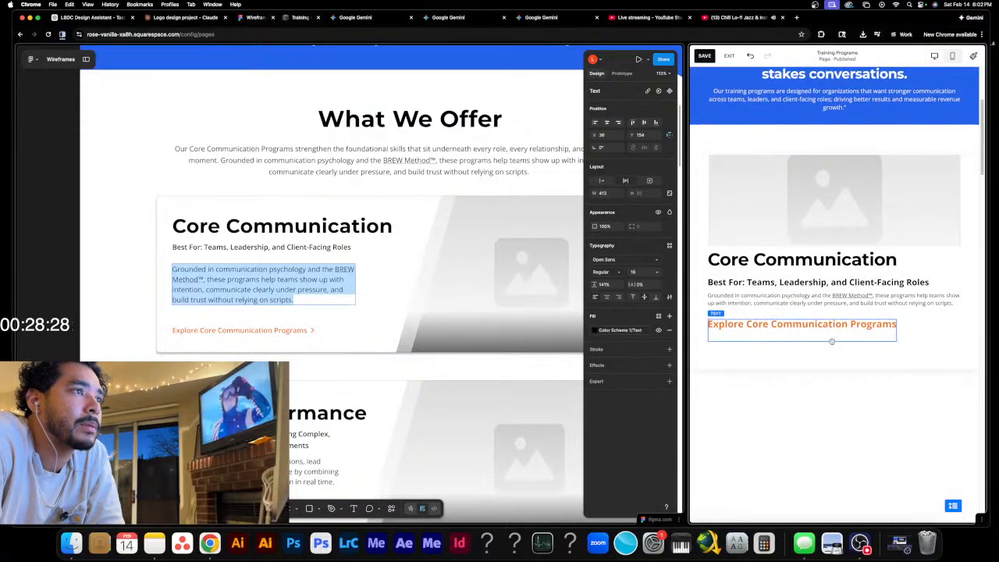
click(848, 414)
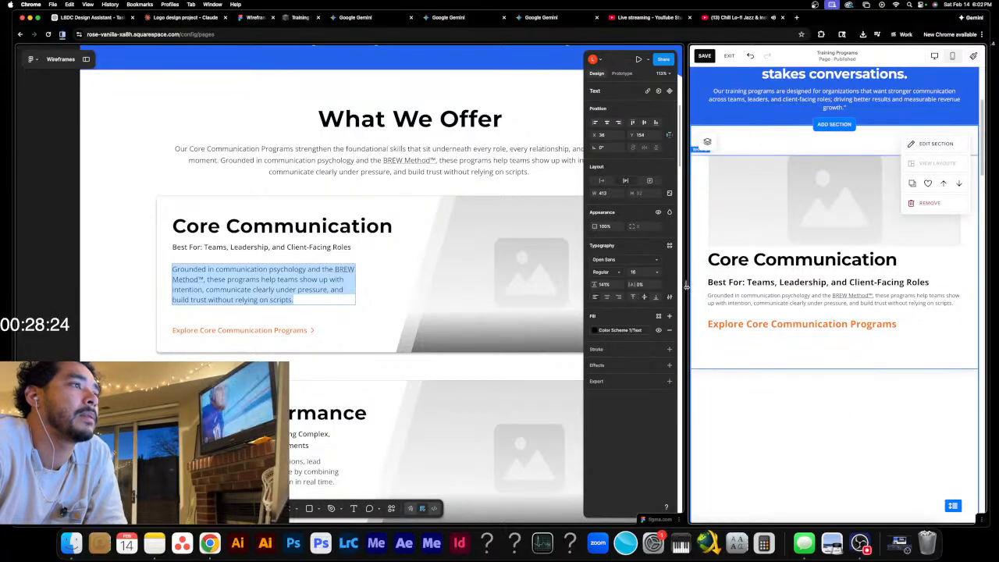
- With the pane narrowed until the description wraps to four lines, move the "Explore Core Communication Programs" text down one row
drag(687, 285, 717, 288)
drag(716, 285, 721, 287)
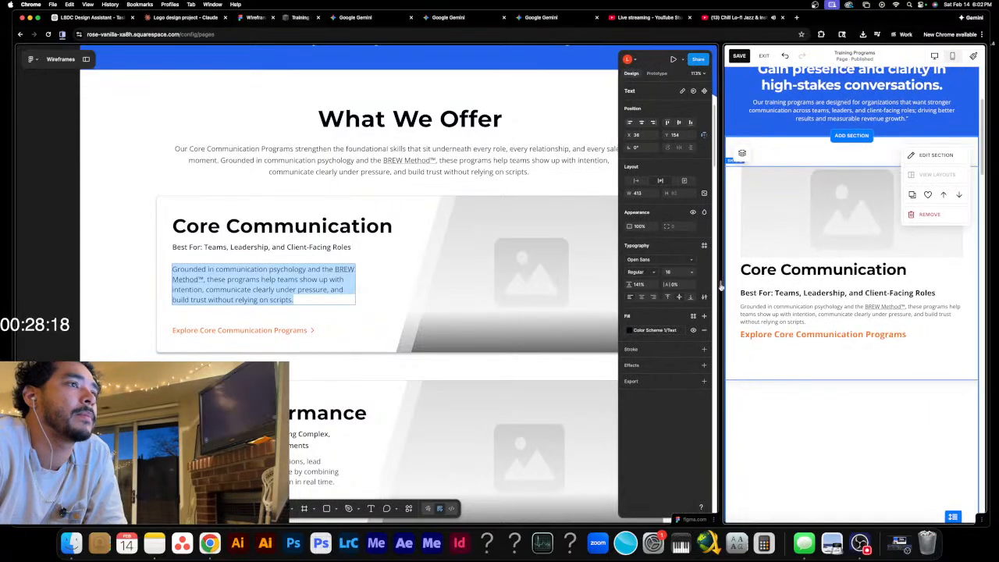
drag(722, 286, 745, 287)
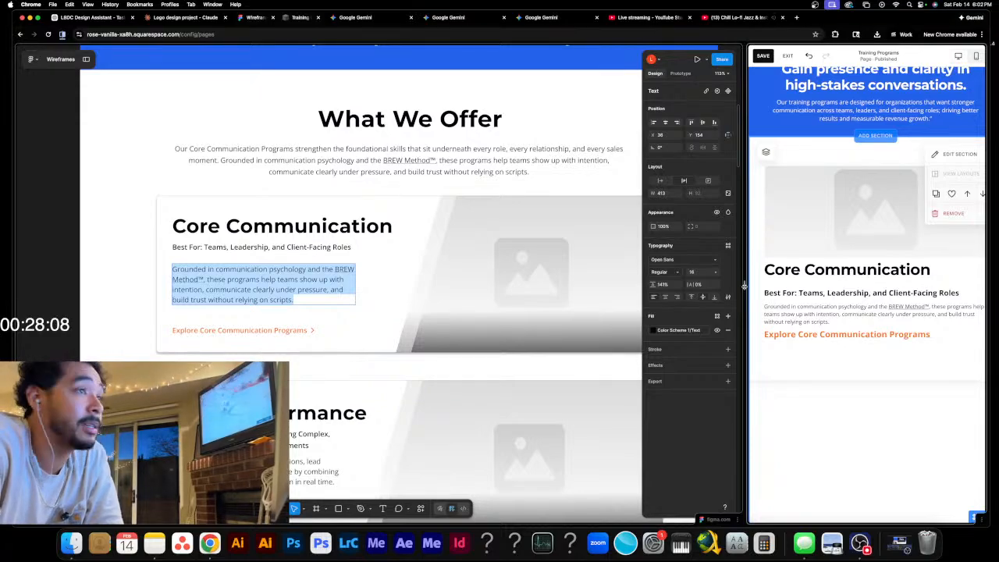
drag(745, 286, 755, 286)
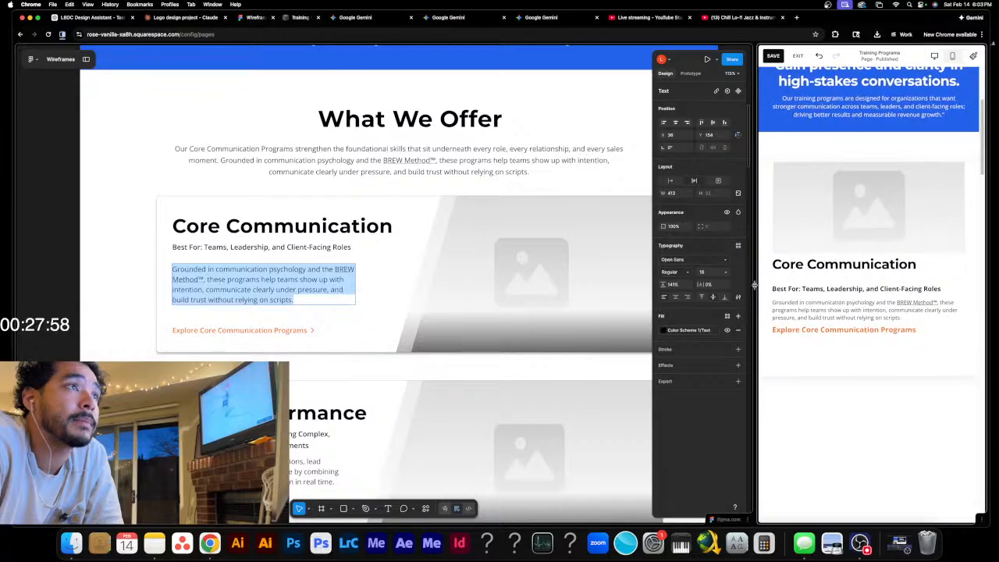
drag(754, 284, 783, 286)
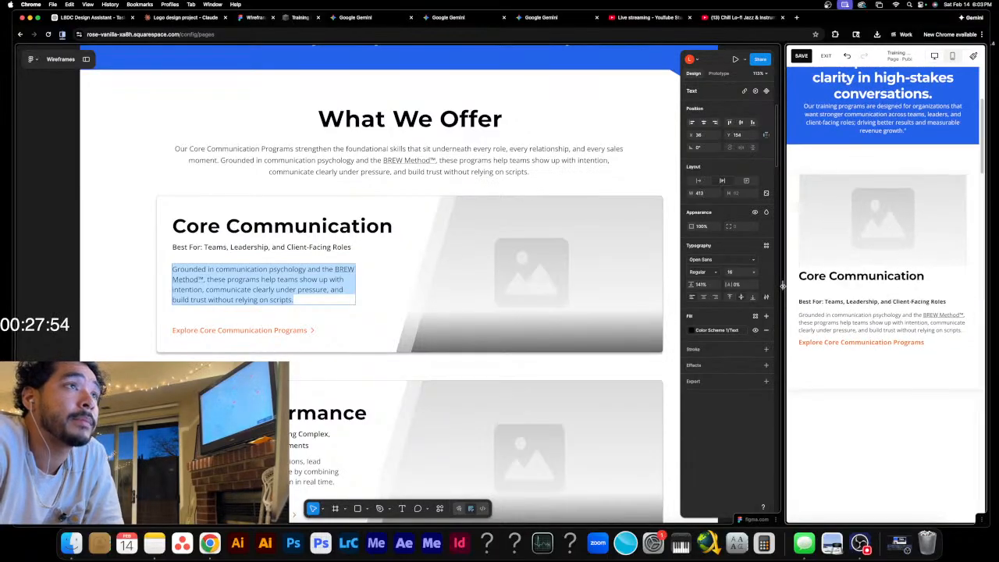
drag(781, 286, 805, 285)
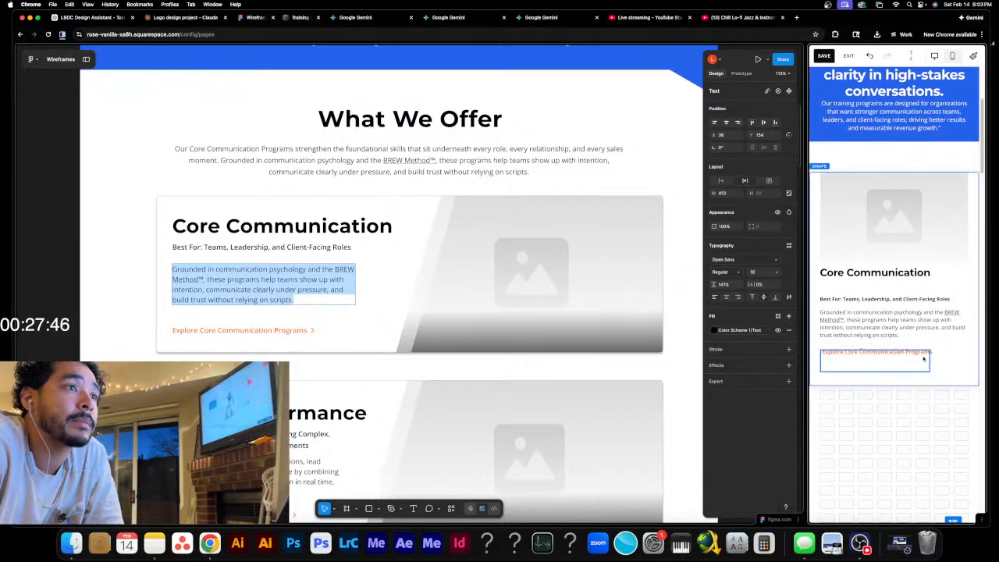
click(918, 353)
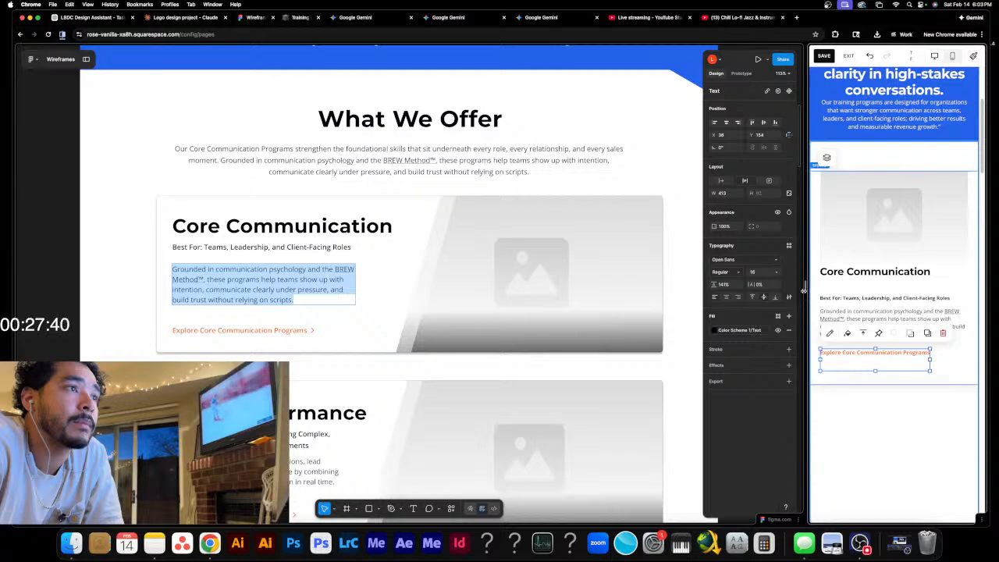
- Save the Training Programs page and bring its page editor back in a slightly wider pane
drag(804, 286, 816, 285)
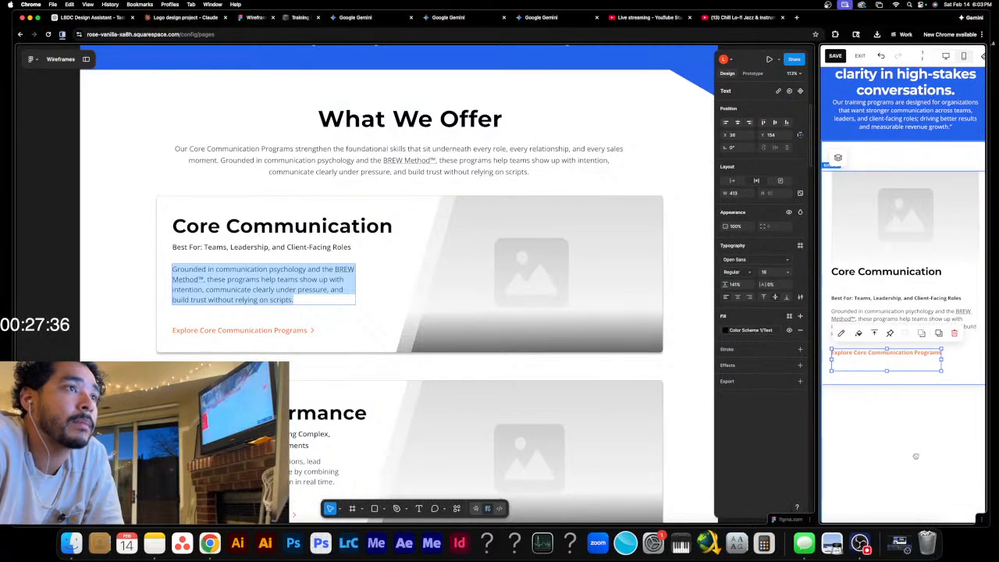
key(super+s)
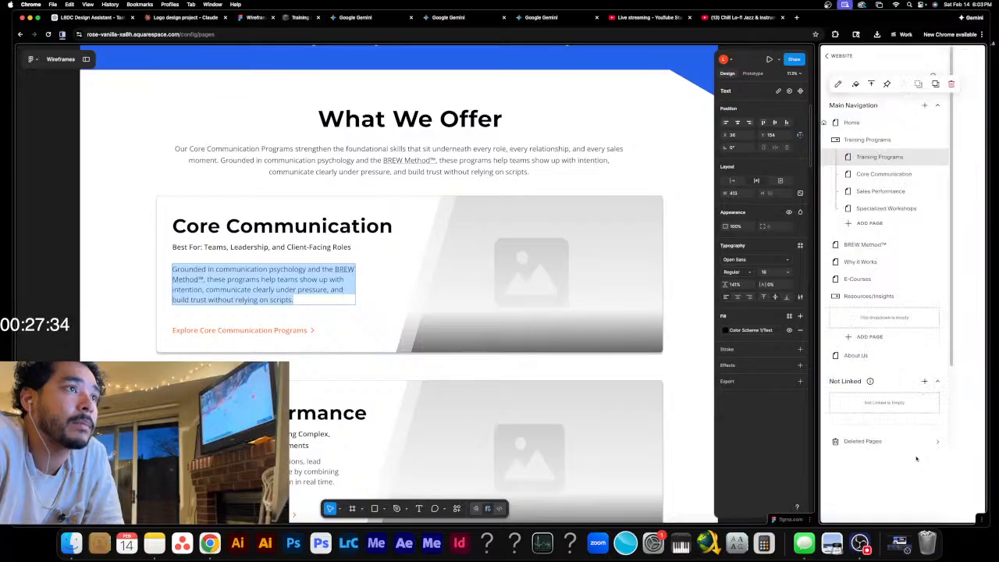
drag(816, 285, 781, 286)
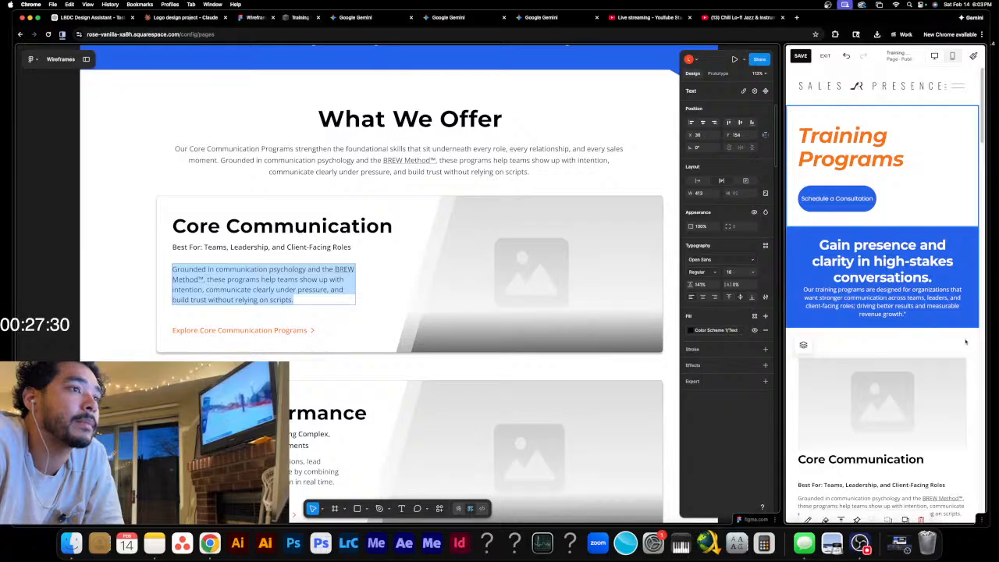
- Shorten the Core Communication card's background shape by one row at its lower edge
scroll(867, 477, down, 1)
scroll(897, 469, down, 3)
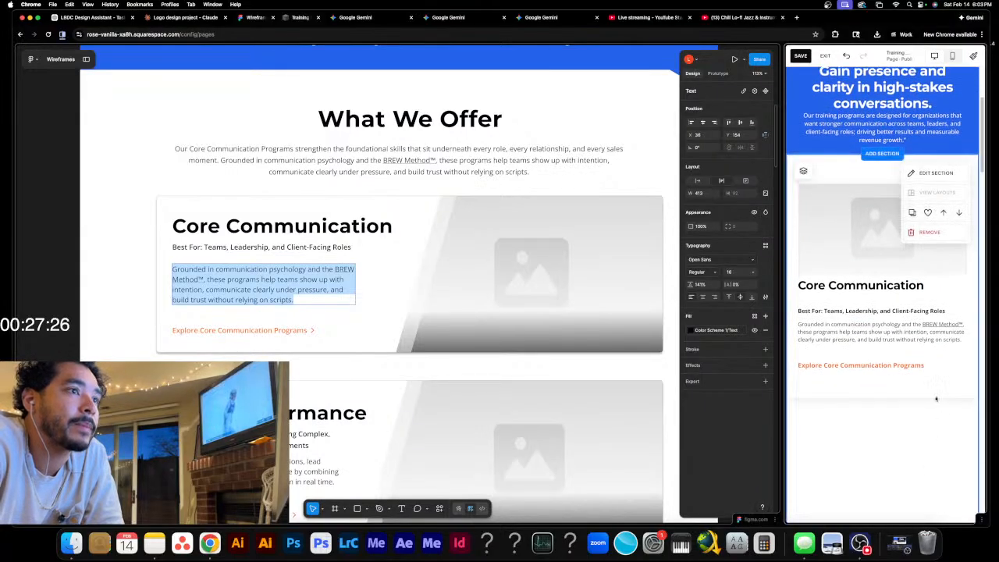
click(888, 396)
drag(882, 397, 886, 383)
click(906, 437)
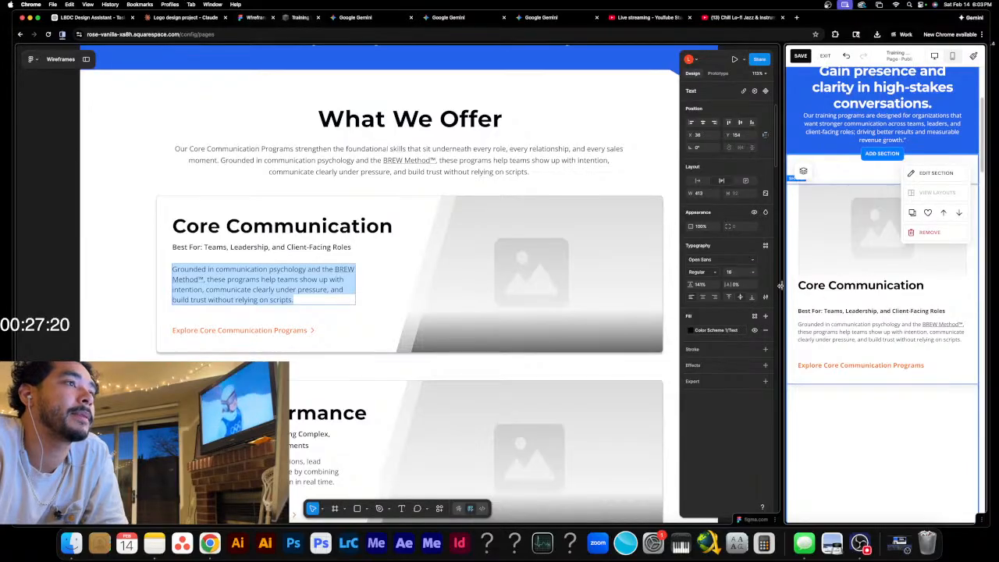
- Check the shortened Core Communication card at progressively wider pane widths, up to the side-by-side layout
drag(780, 287, 772, 295)
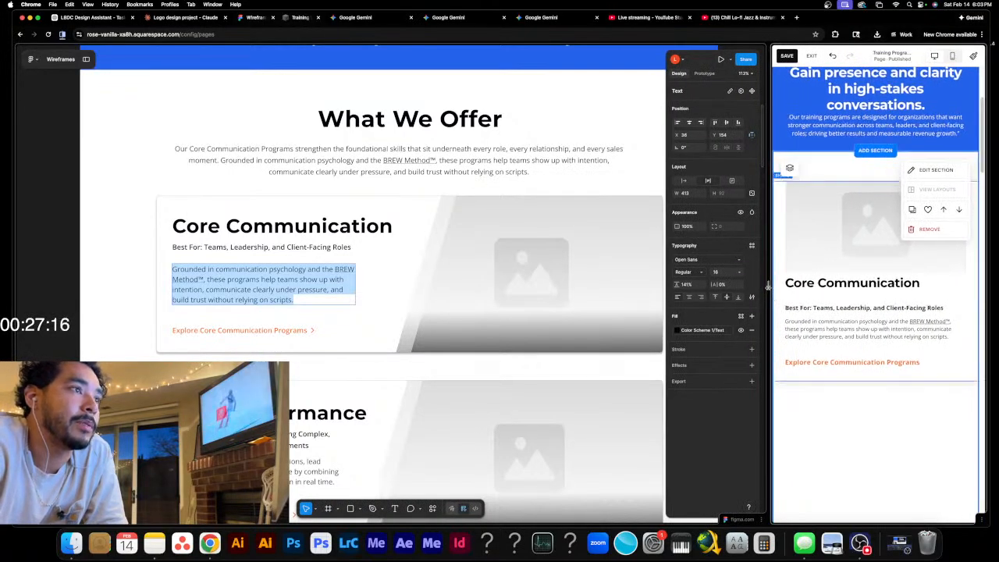
drag(767, 286, 738, 287)
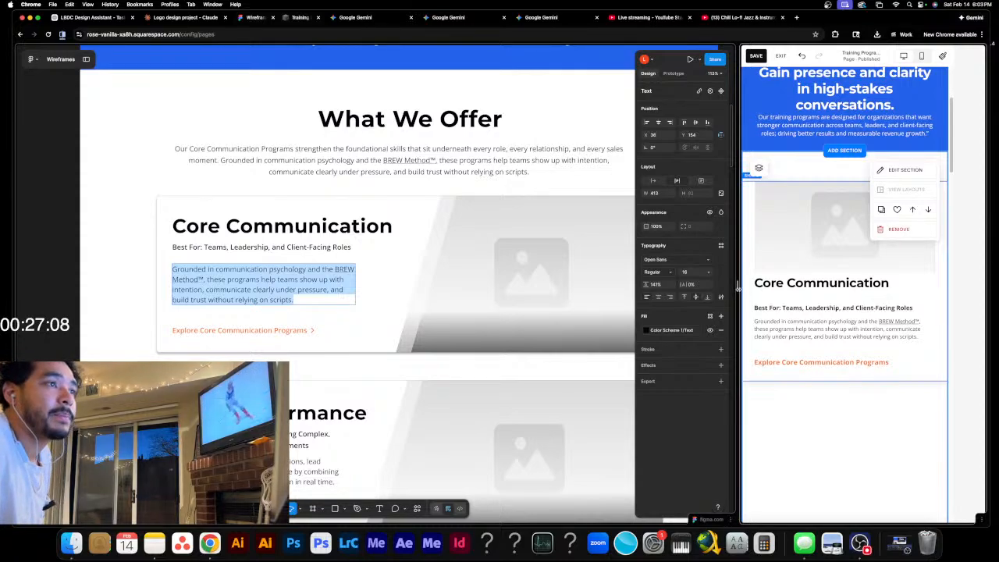
drag(738, 288, 714, 295)
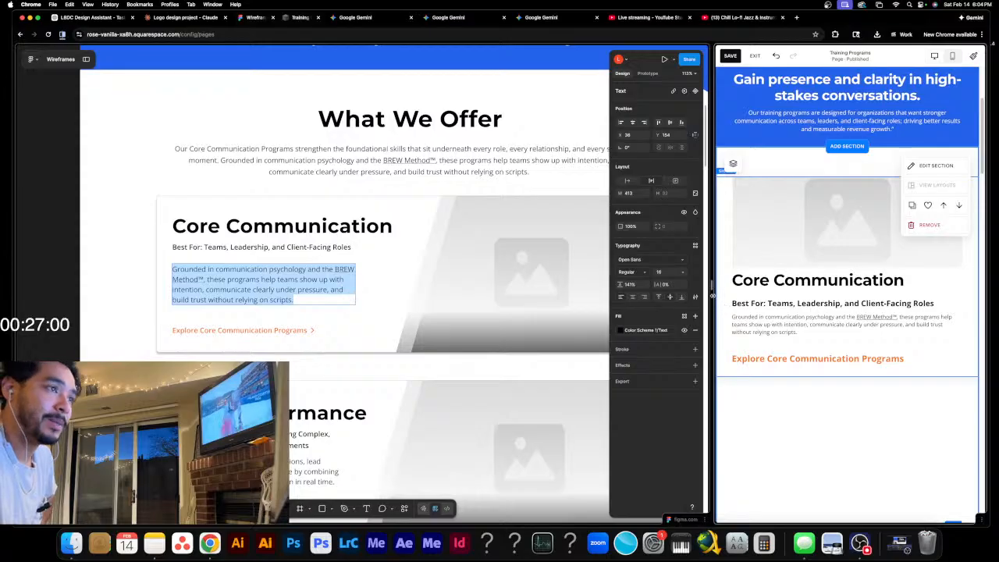
drag(712, 286, 681, 295)
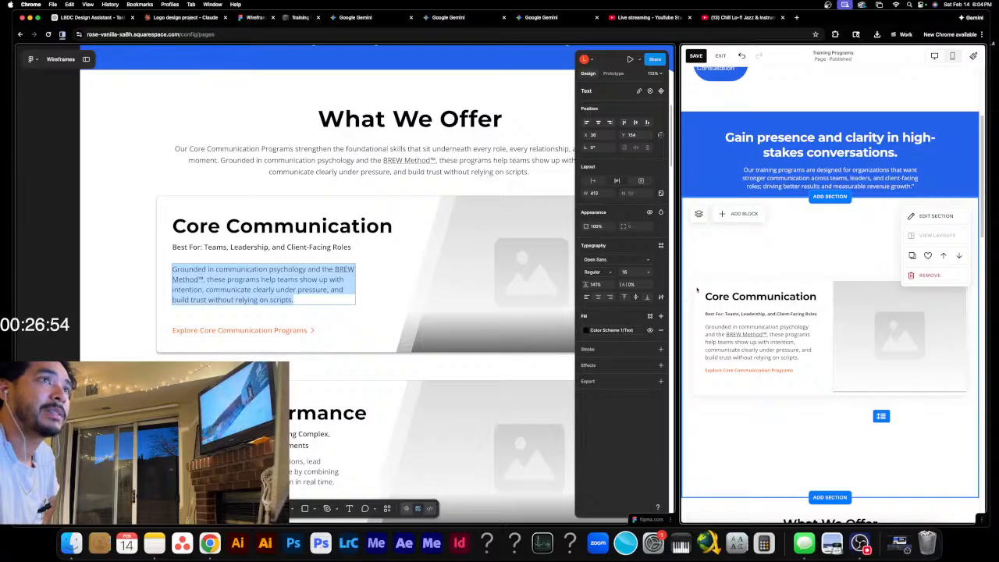
- Switch to the mobile view and examine the stacked Core Communication card, its heading block and neighbouring sections against the wireframe
click(950, 62)
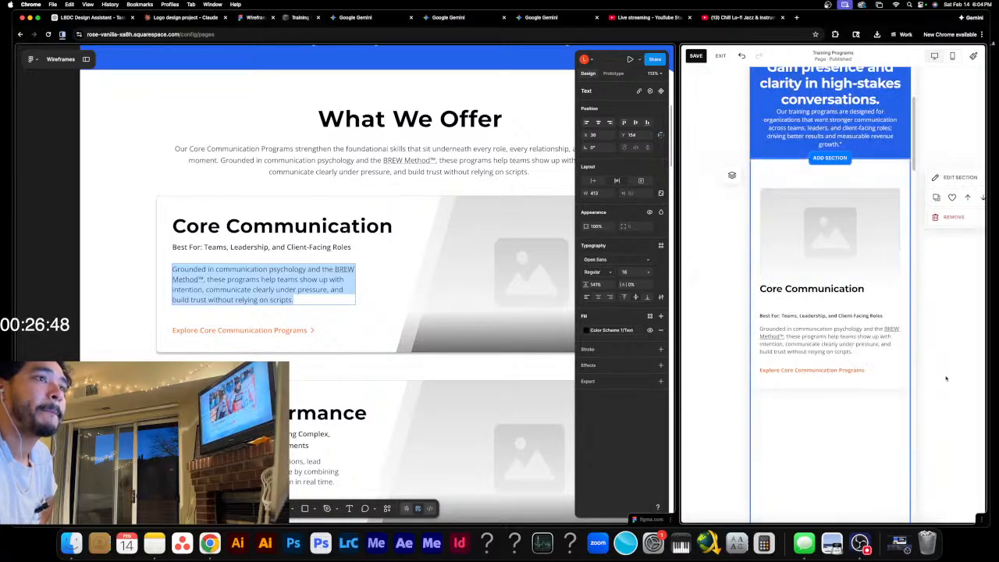
scroll(916, 367, up, 3)
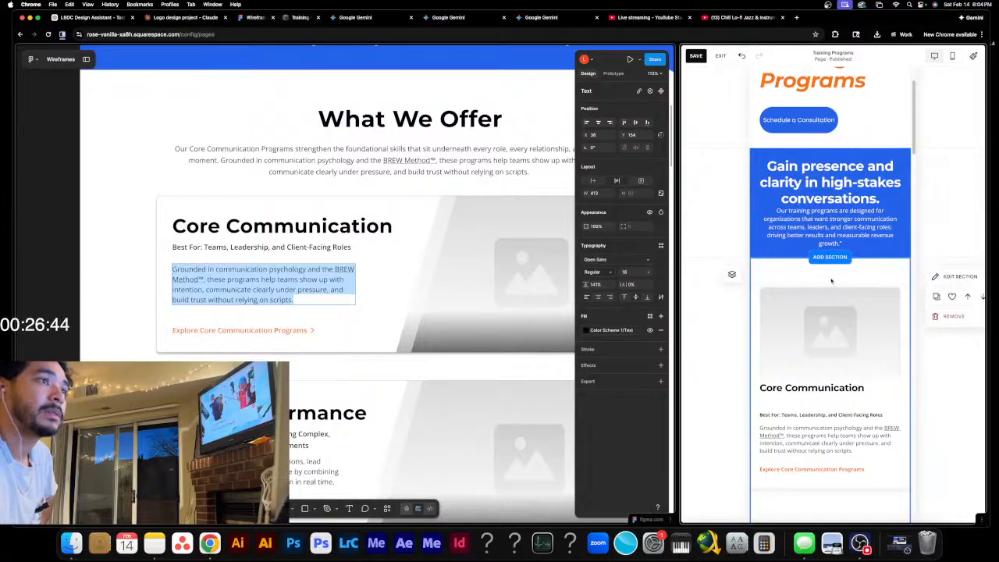
scroll(821, 353, down, 4)
scroll(821, 353, down, 2)
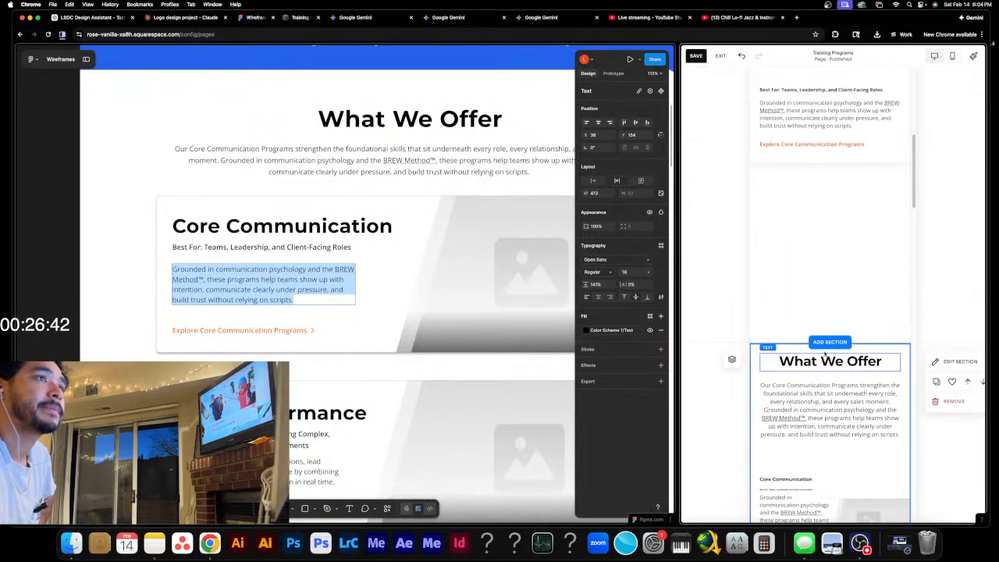
scroll(824, 352, up, 5)
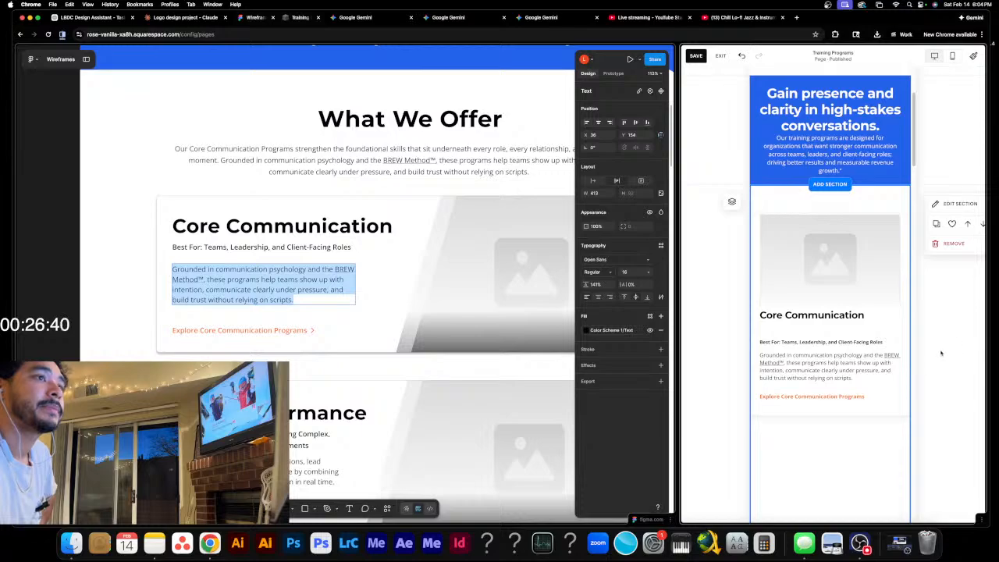
scroll(940, 354, down, 1)
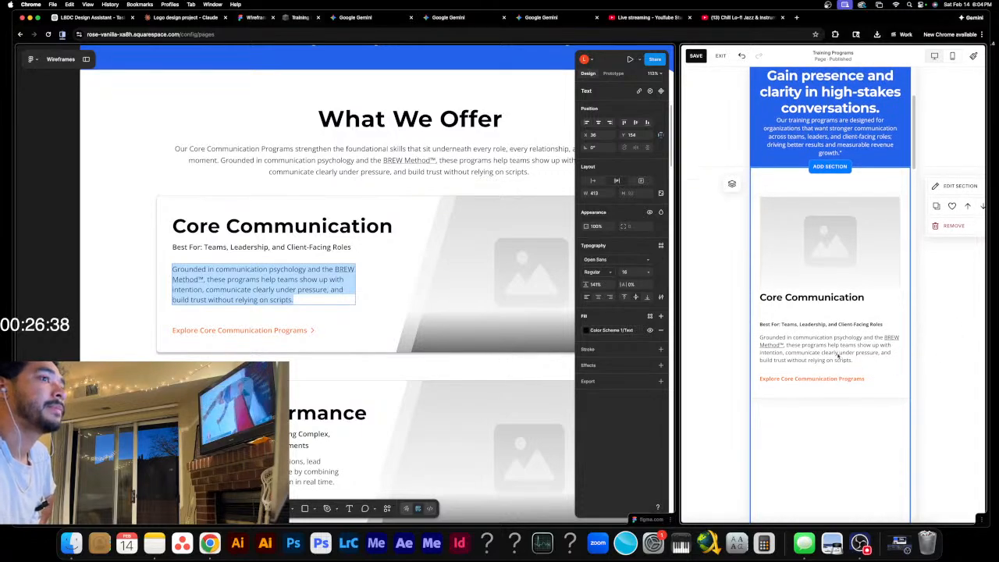
scroll(446, 346, down, 2)
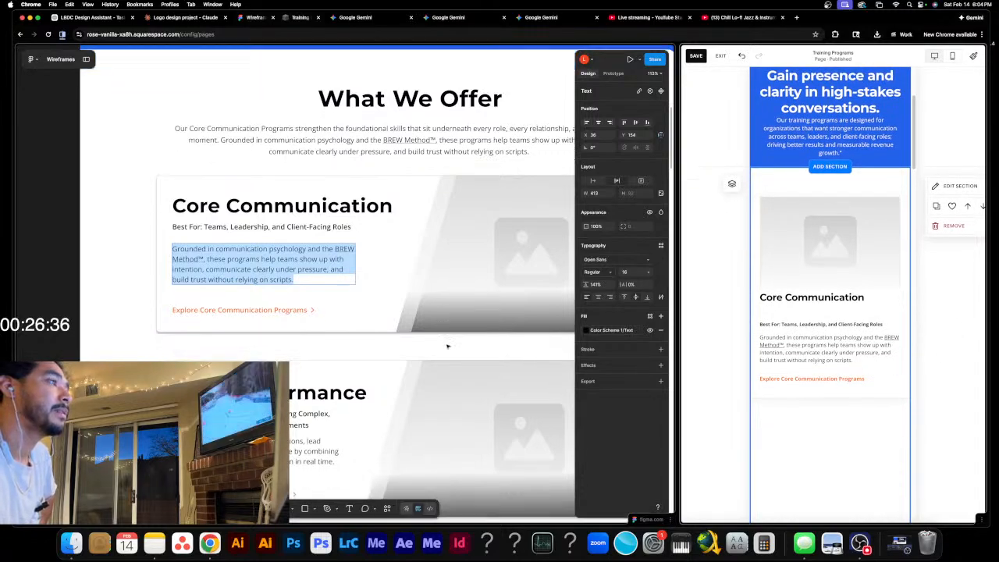
scroll(855, 344, down, 1)
scroll(854, 347, down, 3)
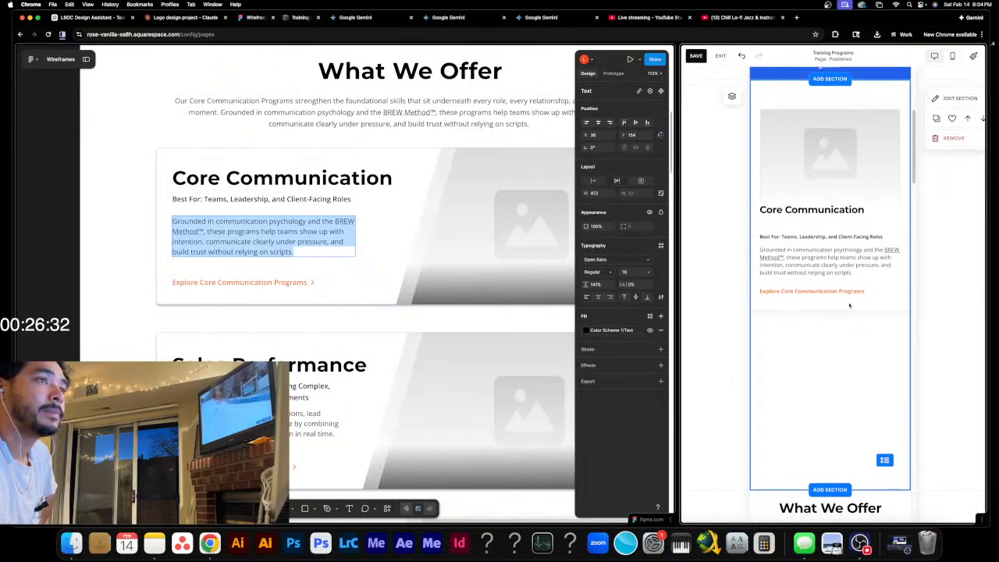
click(805, 224)
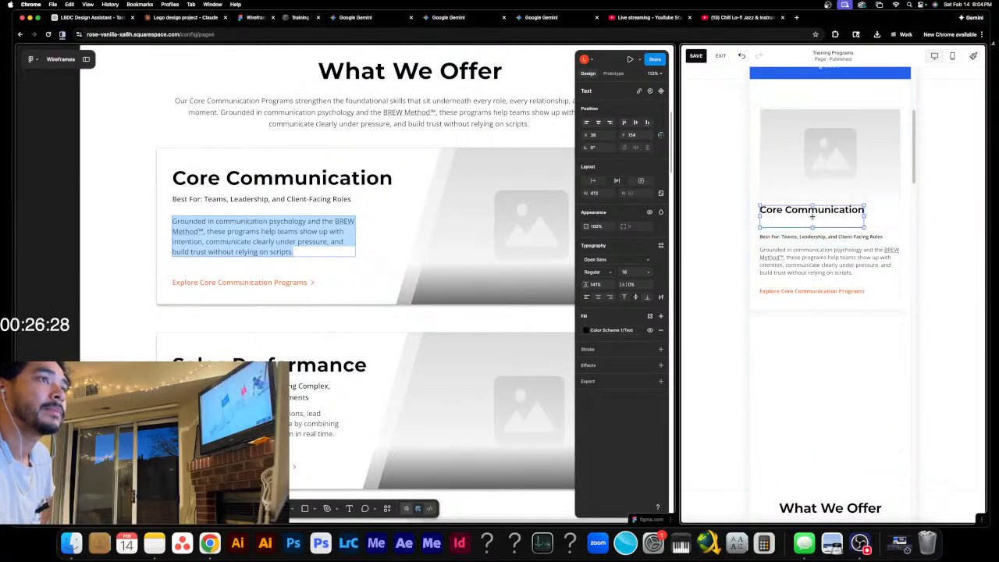
click(959, 301)
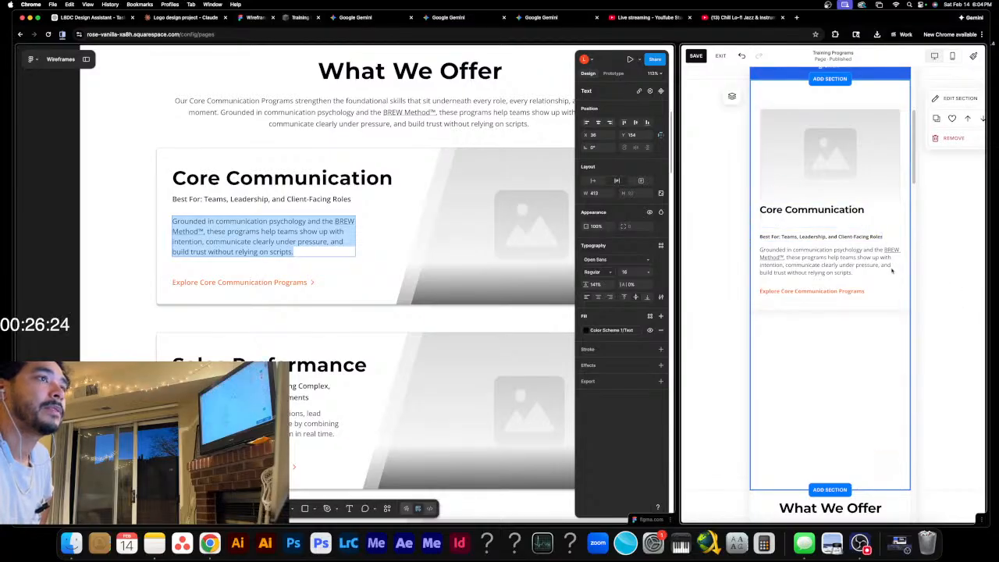
click(836, 214)
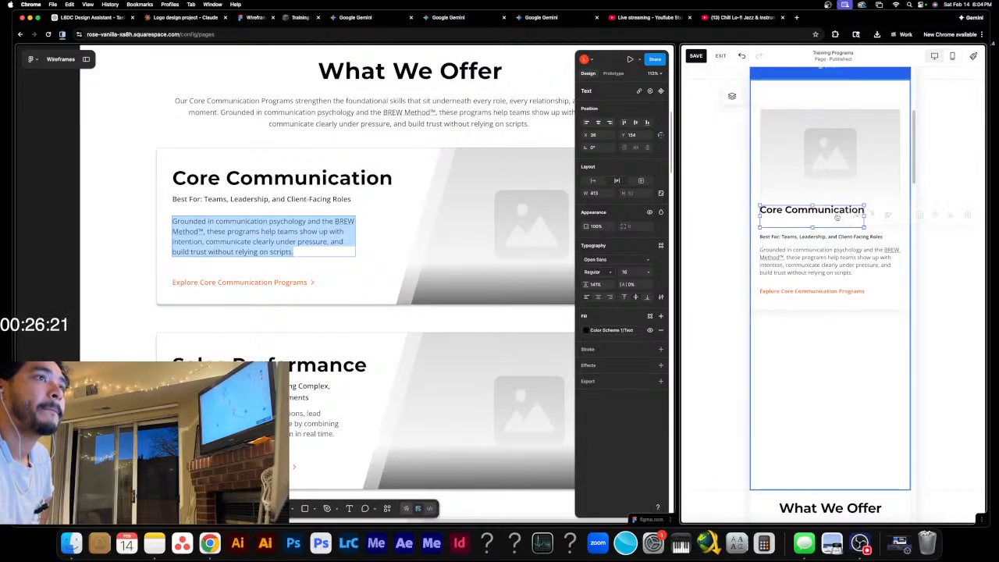
click(953, 340)
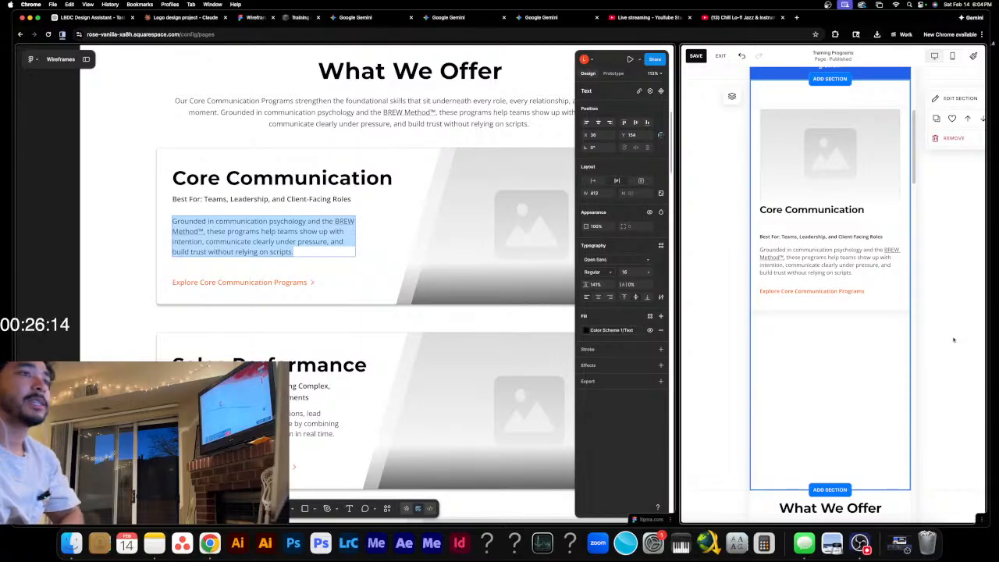
- Link the card's "Explore Core Communication Programs" text to the Core Communication page, /core-communication
click(832, 295)
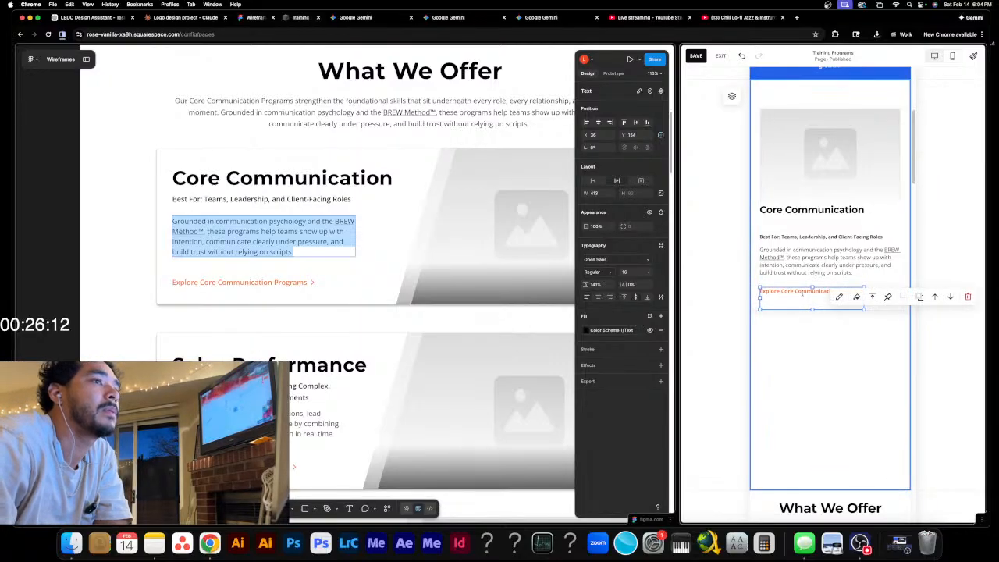
double_click(832, 295)
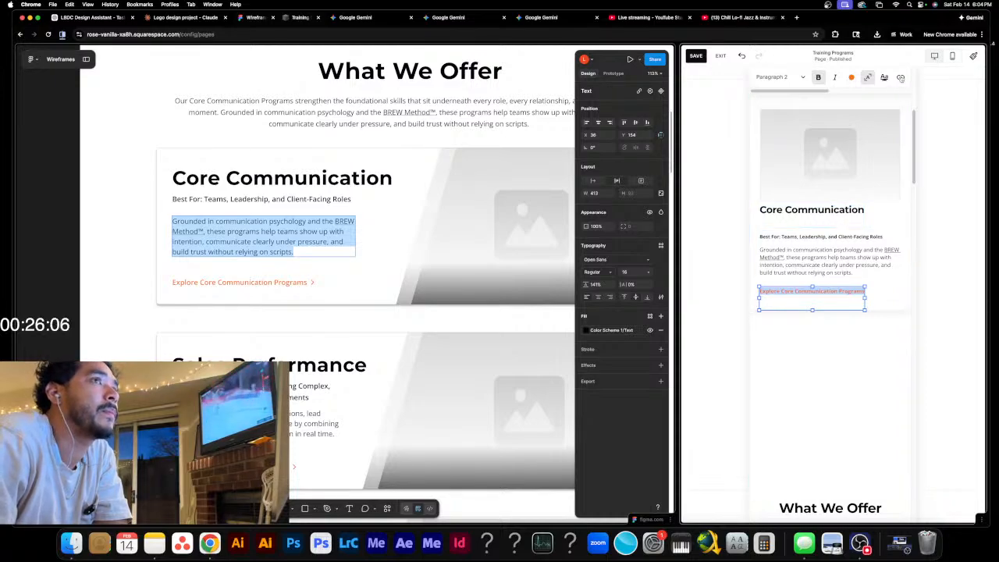
click(901, 78)
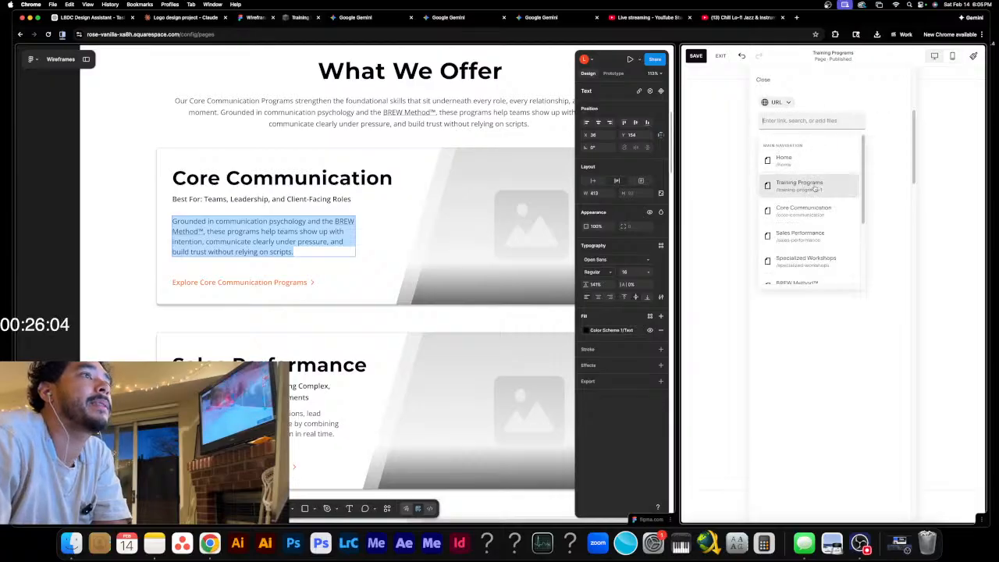
click(807, 210)
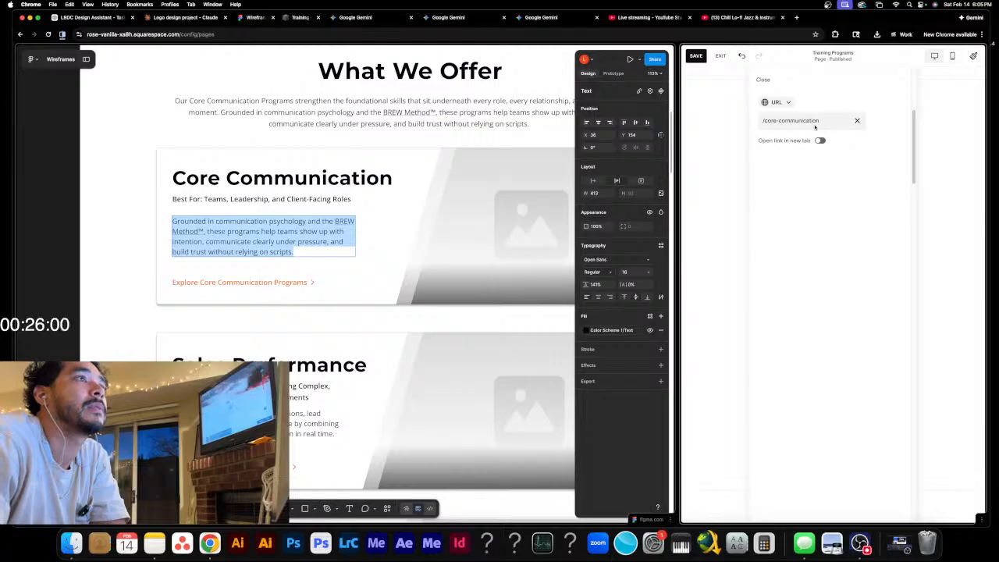
click(762, 82)
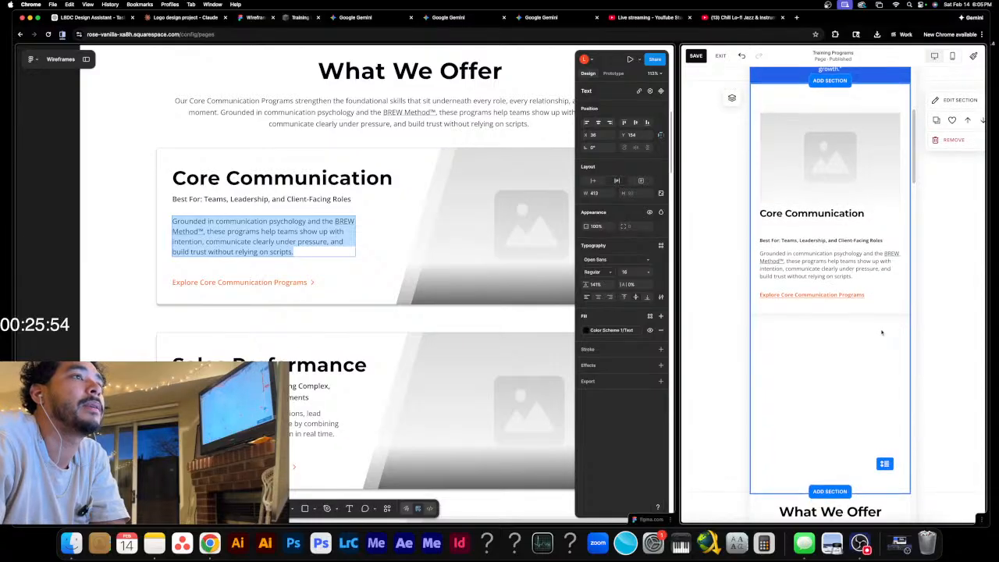
- Examine the mobile page from the reworked Core Communication card through the What We Offer section to the BREW Method section
scroll(881, 333, up, 3)
scroll(887, 326, up, 2)
scroll(885, 326, down, 7)
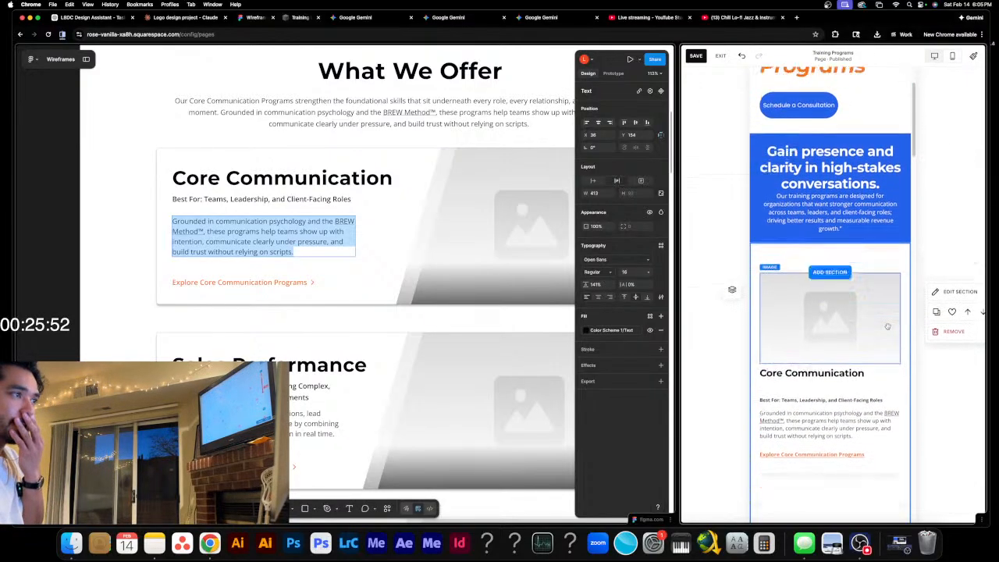
scroll(883, 323, down, 5)
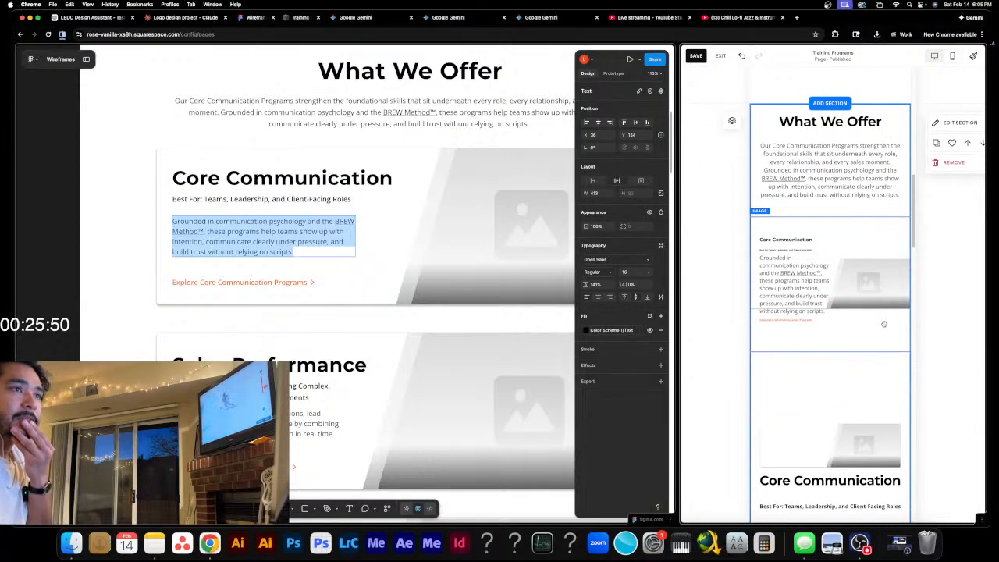
scroll(886, 325, down, 3)
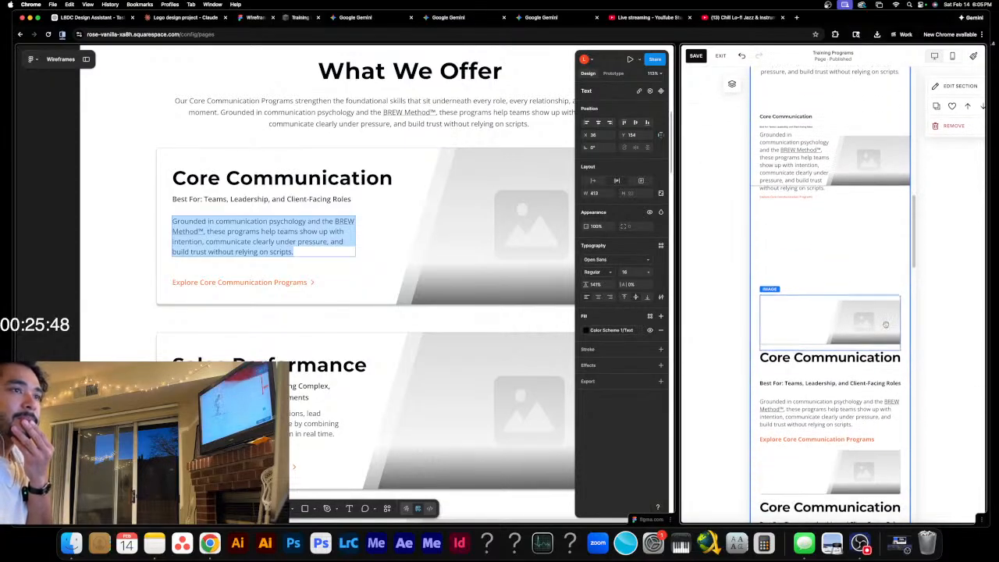
scroll(885, 325, down, 6)
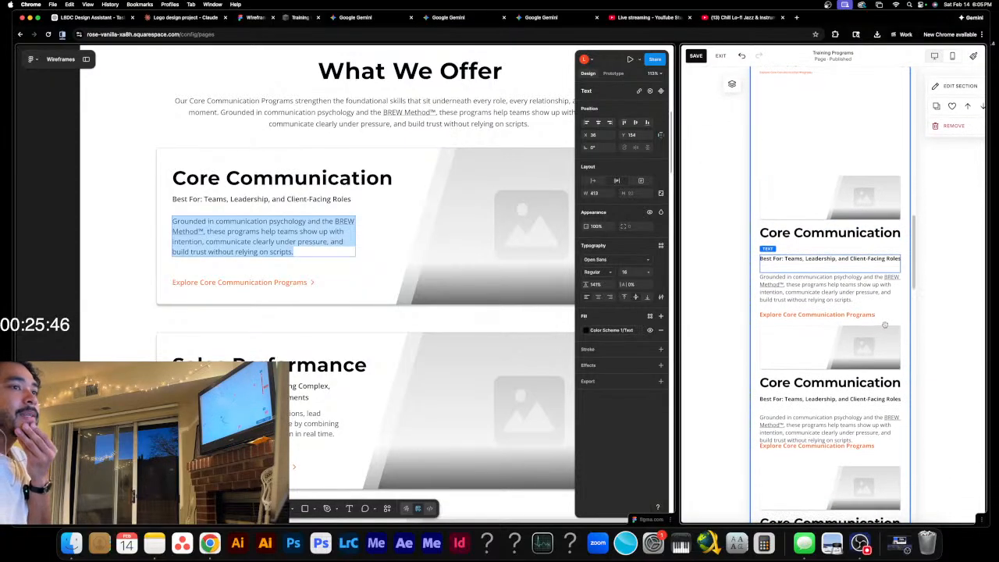
scroll(866, 323, down, 3)
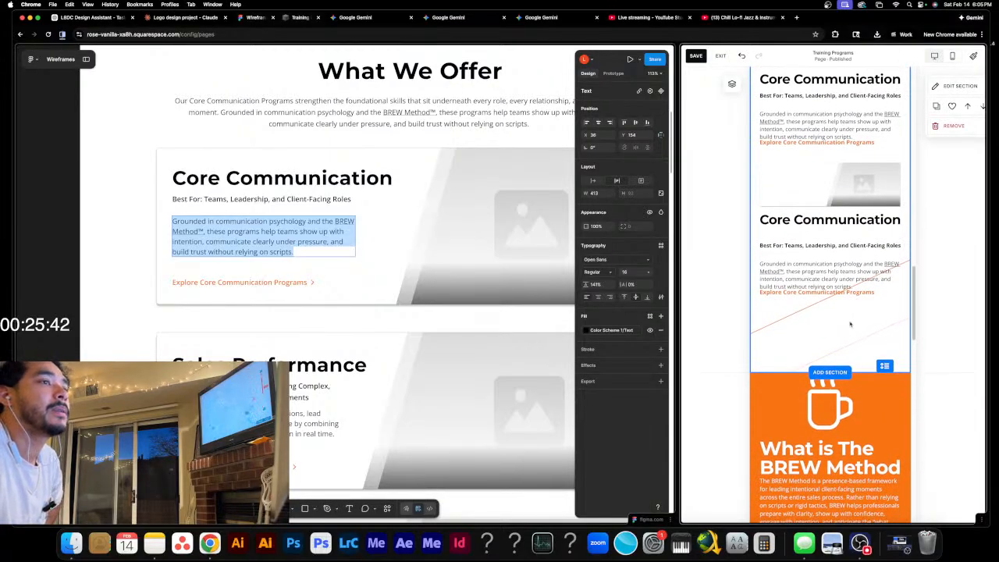
scroll(850, 324, up, 2)
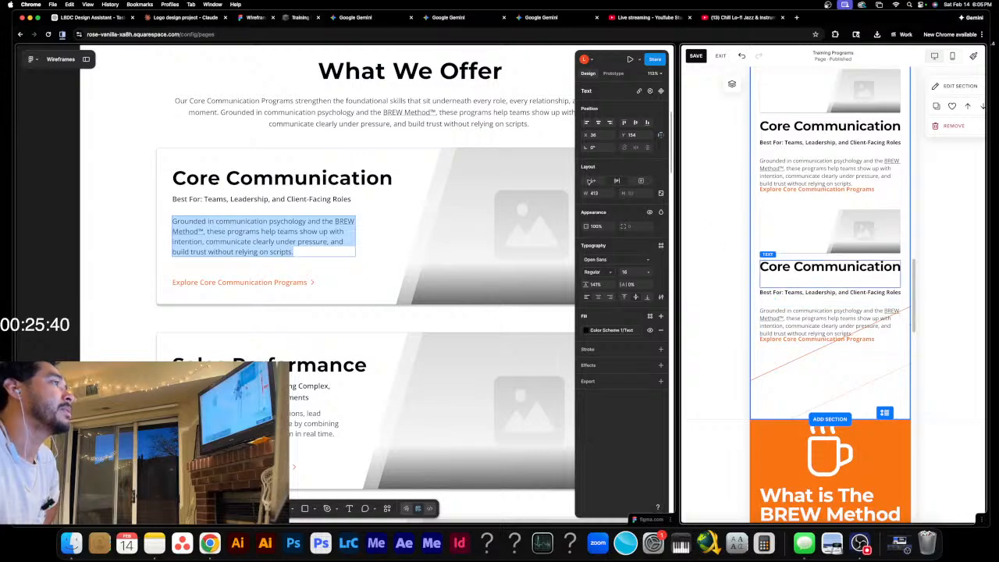
- Deselect the wireframe's body text and view the Training Programs and Core Communication desktop wireframes side by side in Figma
click(331, 324)
key(Escape)
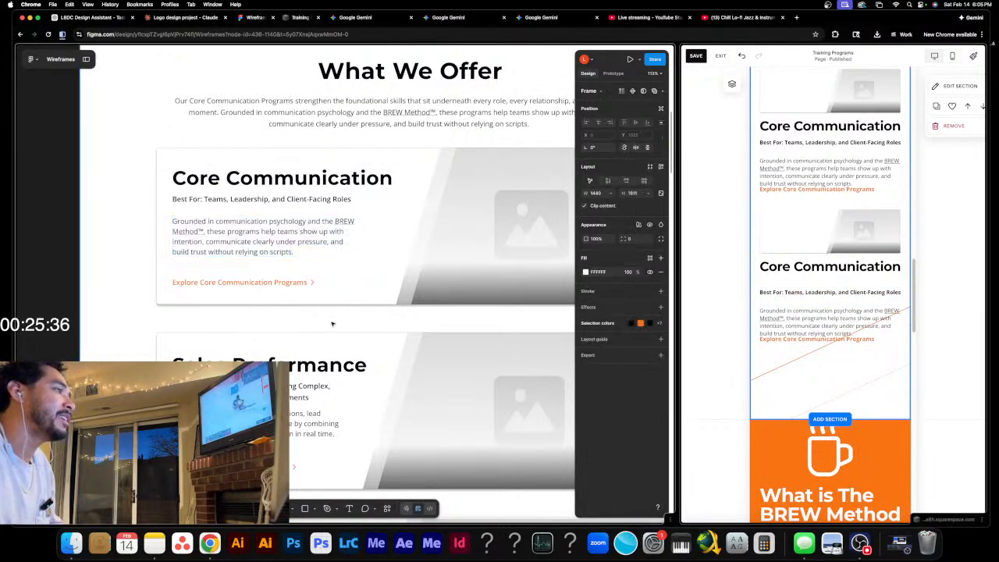
scroll(332, 322, down, 10)
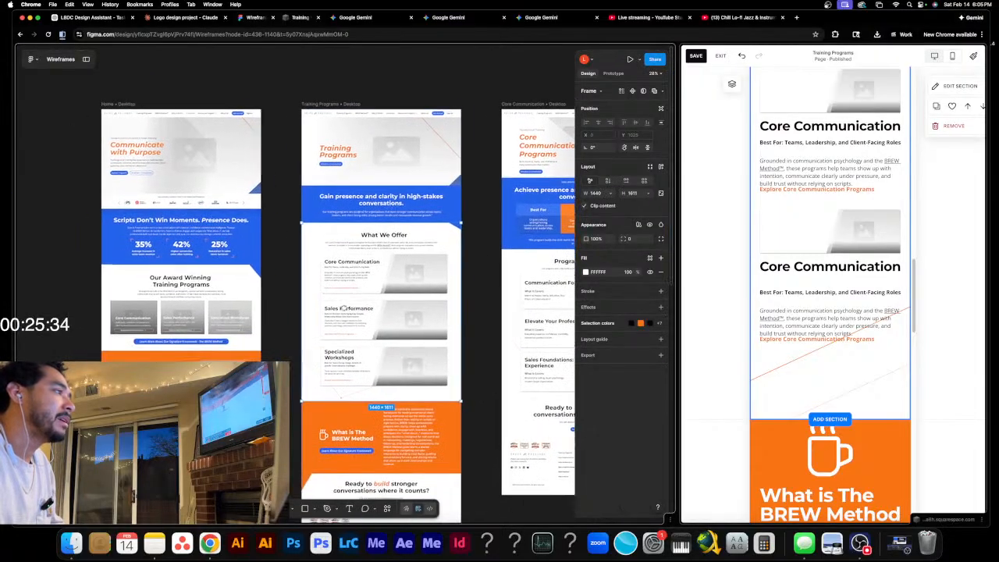
scroll(332, 321, down, 5)
scroll(320, 304, right, 5)
scroll(312, 292, right, 6)
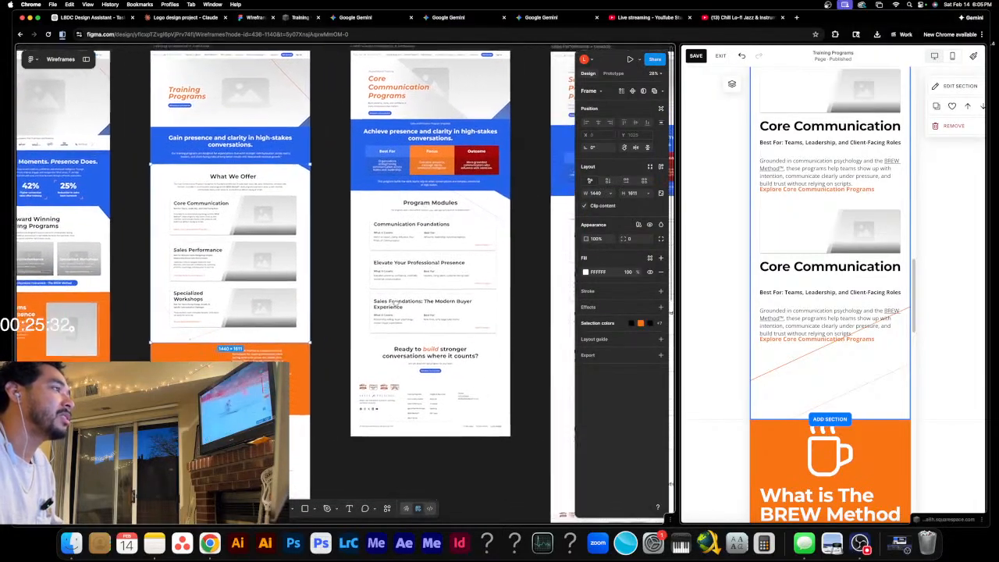
scroll(486, 293, left, 6)
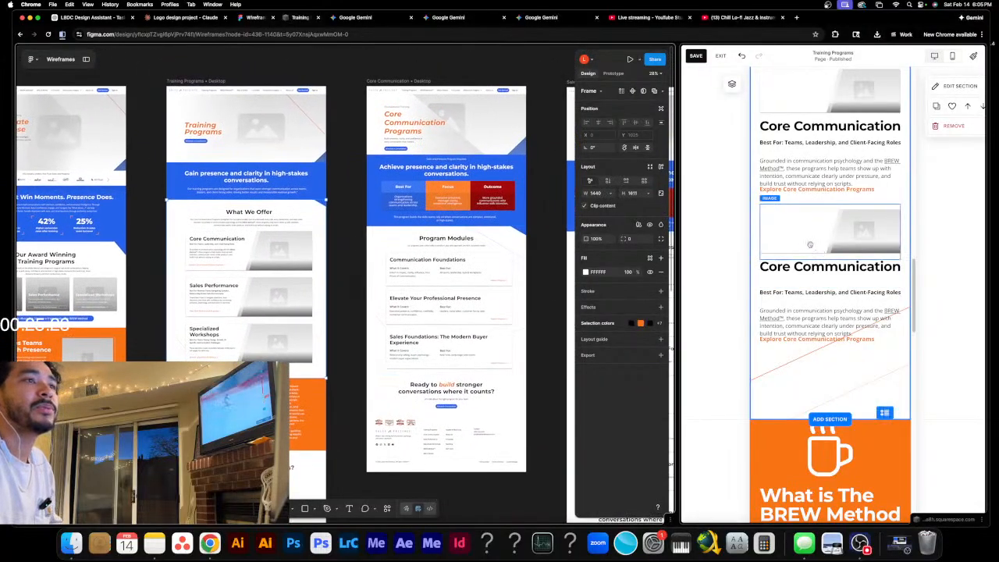
- Review the older stacked cards in the What We Offer section back up to the reworked Core Communication card
scroll(848, 247, up, 2)
scroll(847, 246, up, 3)
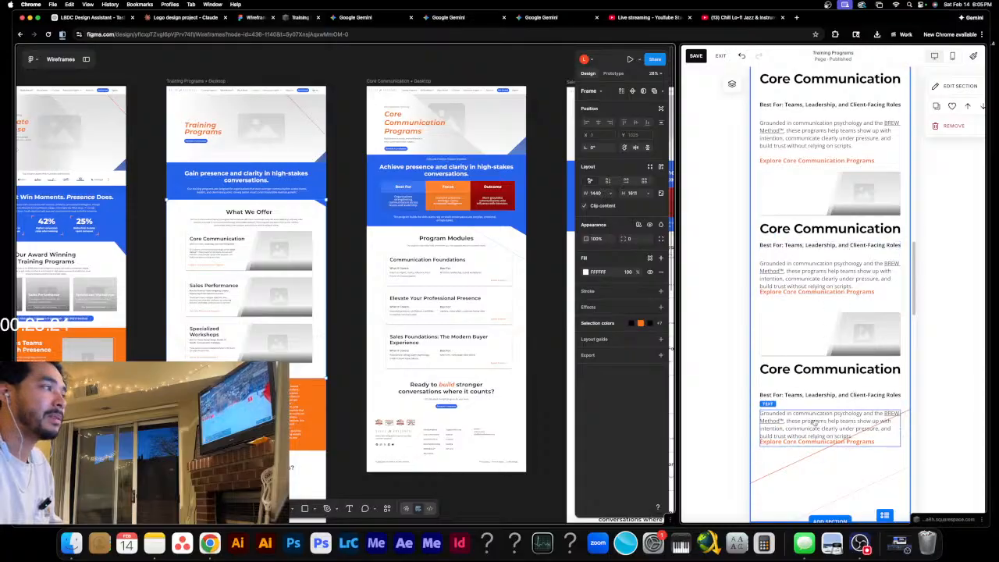
scroll(855, 370, up, 3)
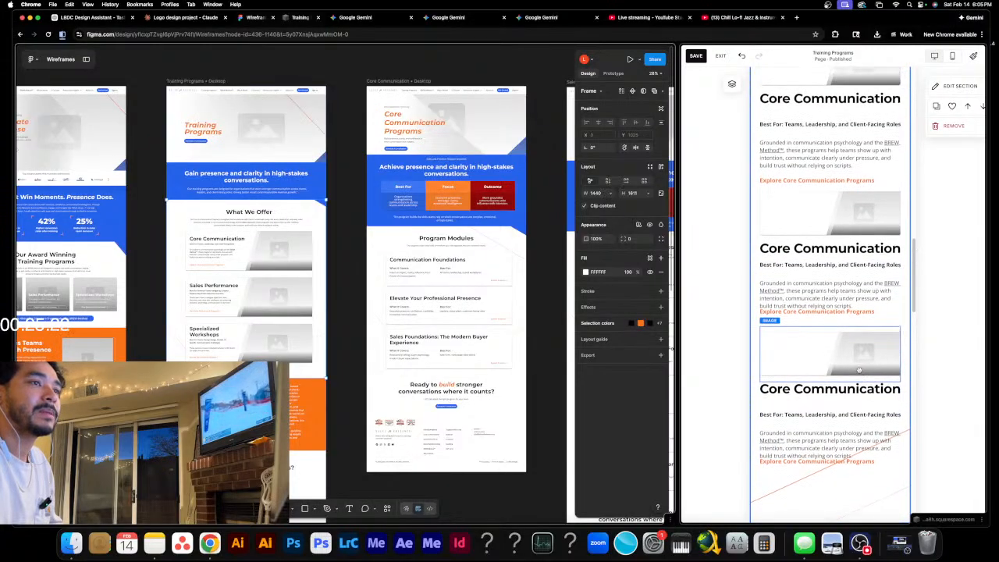
scroll(854, 370, up, 5)
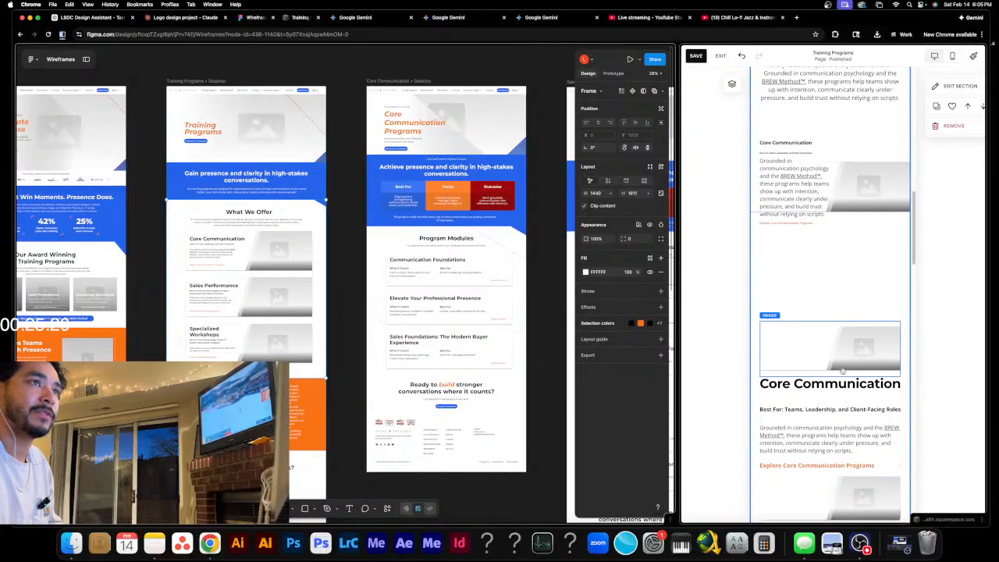
scroll(841, 368, up, 5)
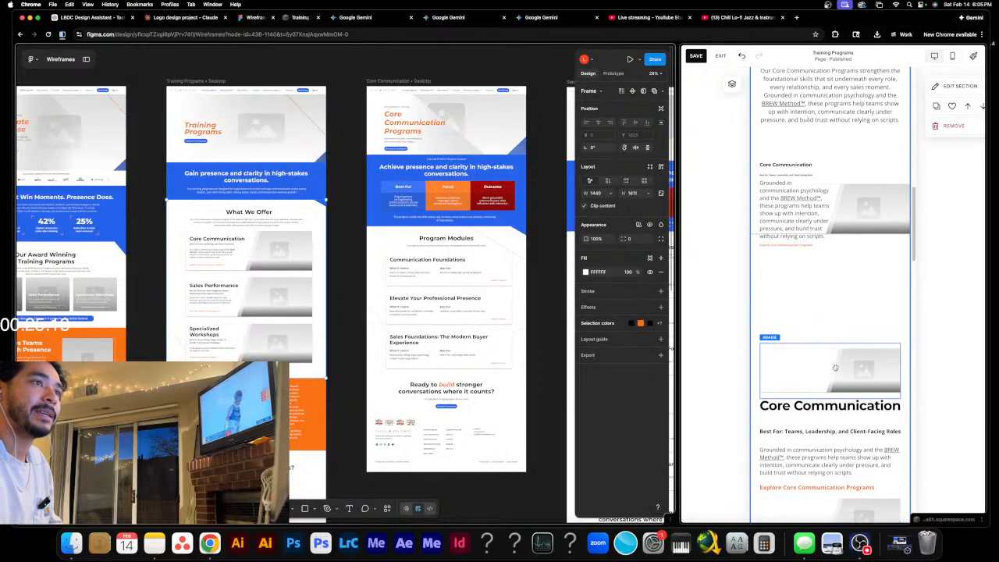
scroll(836, 370, up, 5)
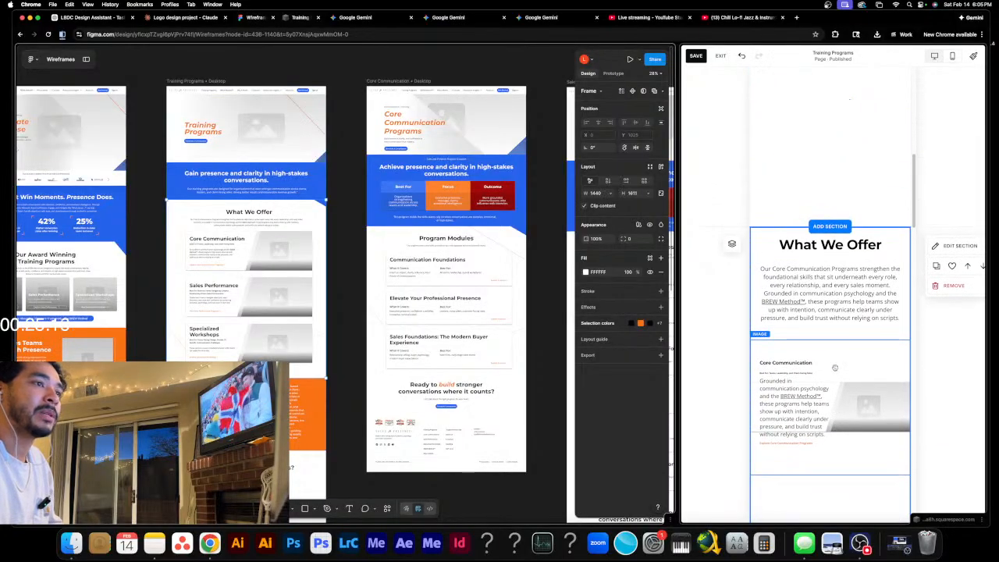
scroll(835, 369, up, 5)
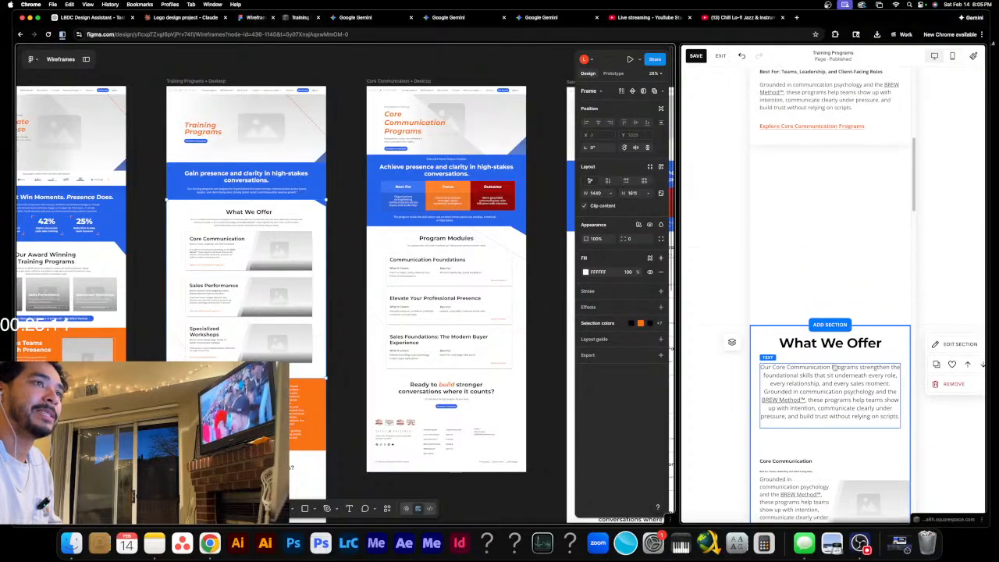
scroll(835, 370, up, 4)
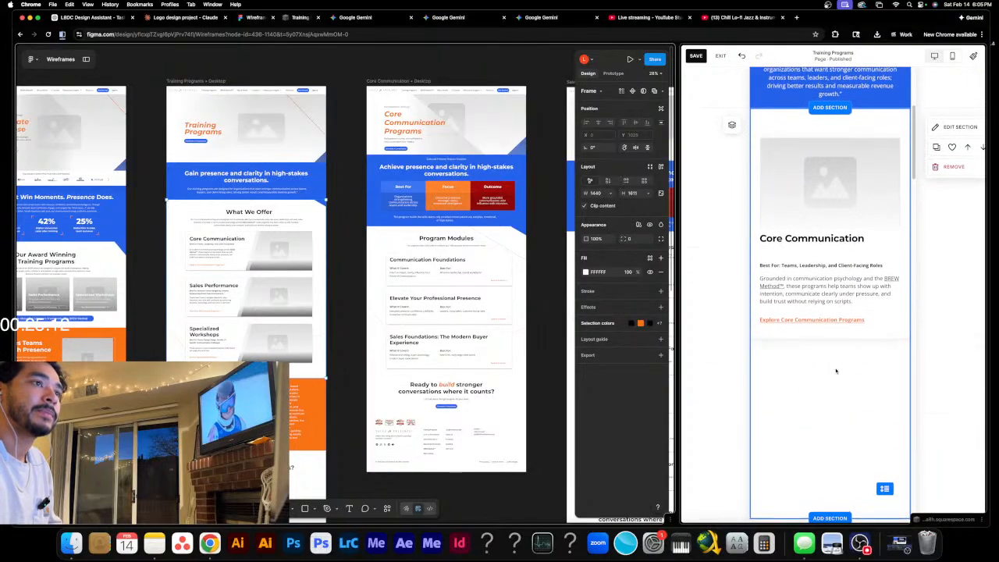
- Compare the text and image spacing of the older What We Offer cards with the reworked Core Communication card
scroll(830, 373, down, 5)
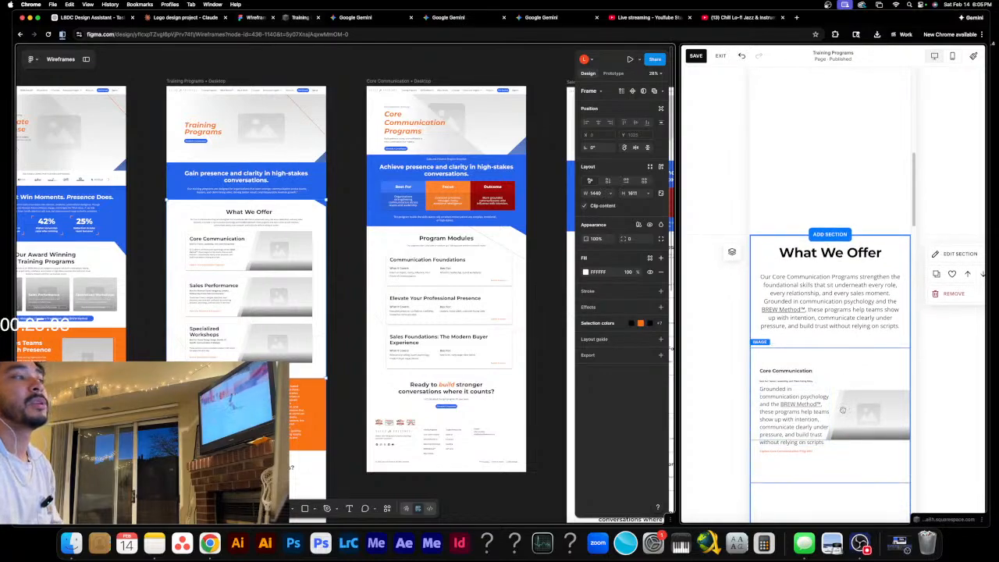
scroll(847, 407, down, 3)
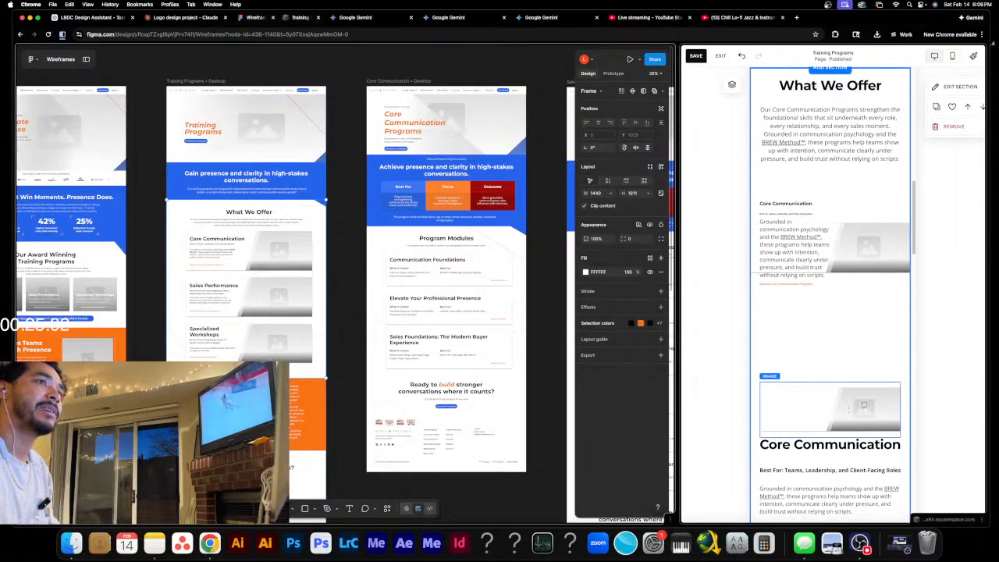
scroll(863, 403, down, 2)
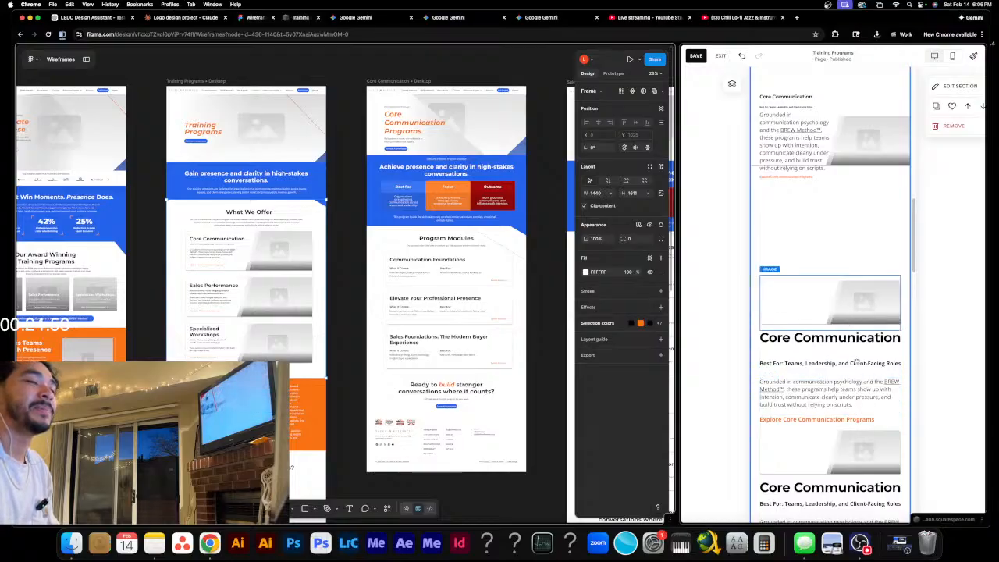
scroll(857, 362, down, 1)
scroll(855, 388, down, 1)
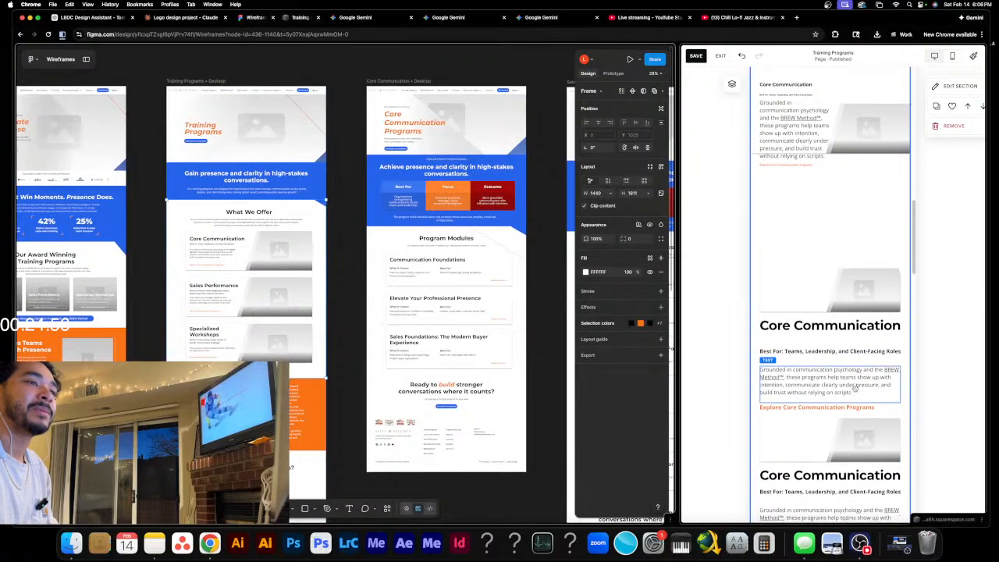
scroll(873, 366, up, 1)
scroll(846, 401, down, 1)
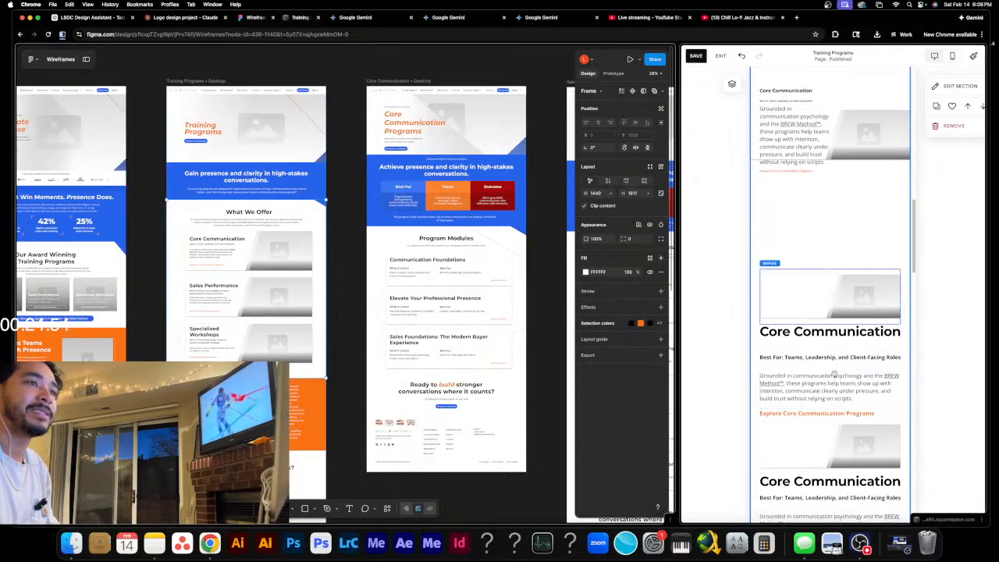
scroll(834, 362, down, 1)
scroll(830, 361, down, 2)
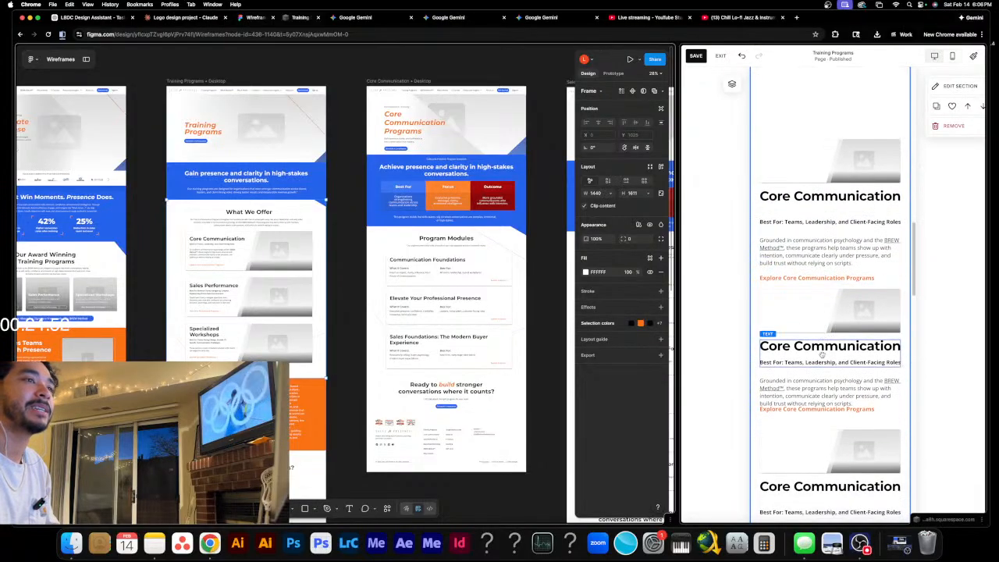
scroll(819, 359, up, 5)
scroll(816, 374, up, 4)
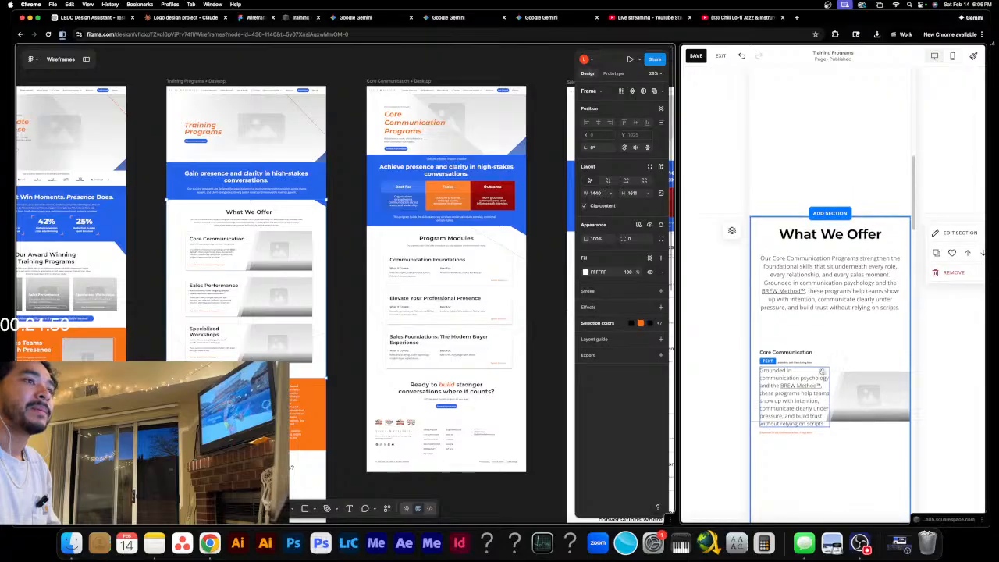
scroll(819, 355, up, 5)
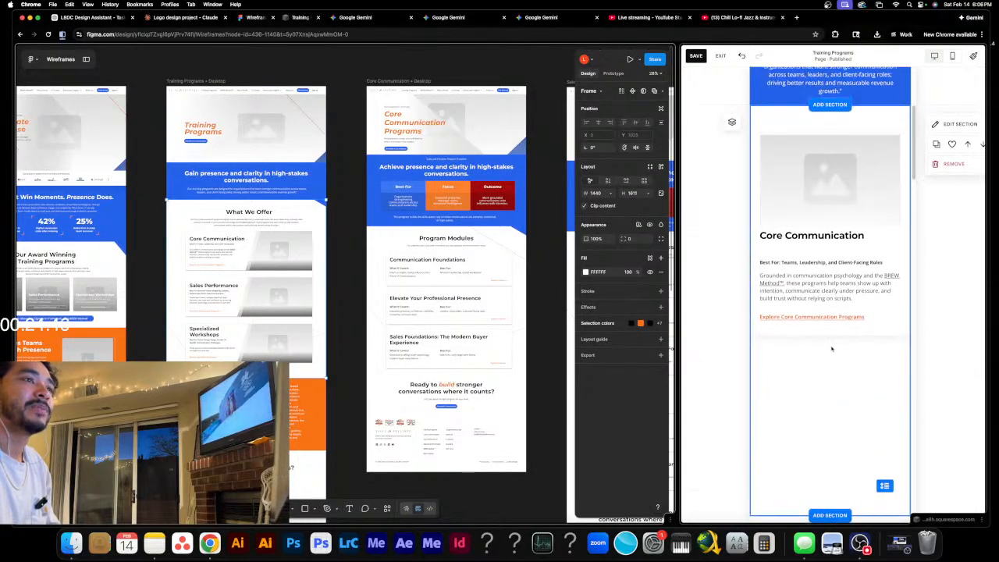
scroll(830, 351, up, 1)
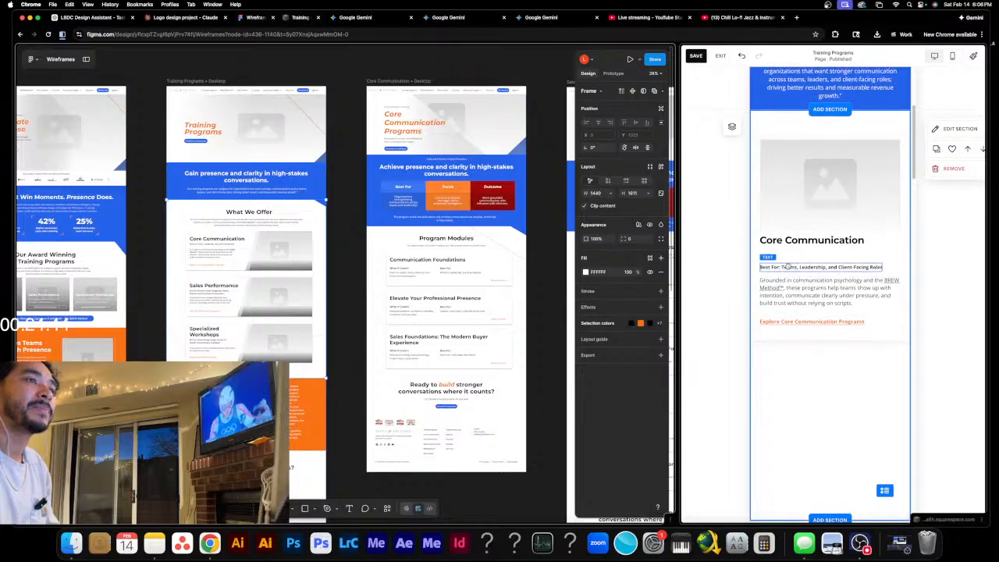
- Inspect the bounds of the reworked card's Core Communication heading block, then leave it deselected
click(802, 247)
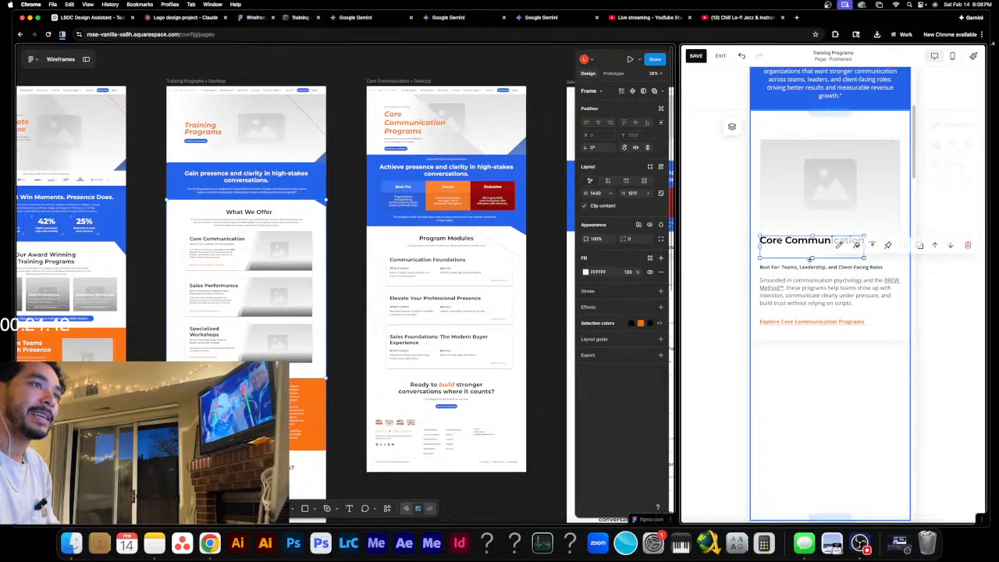
click(812, 253)
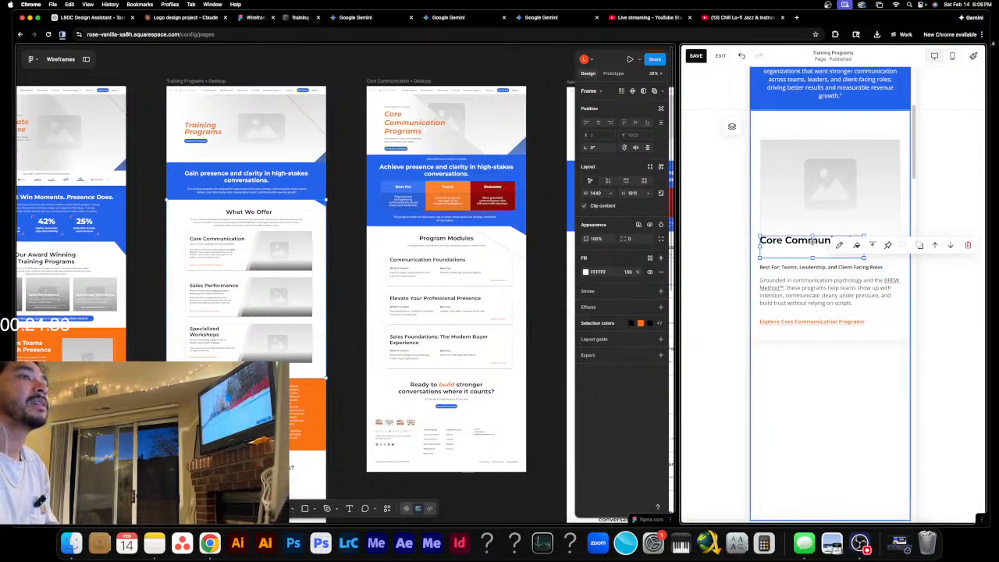
key(Escape)
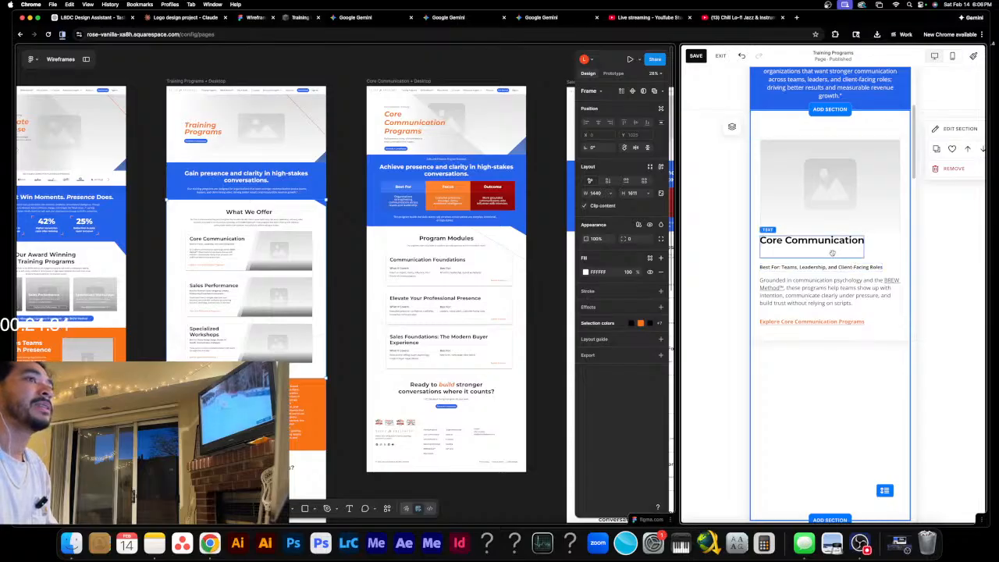
scroll(832, 252, up, 1)
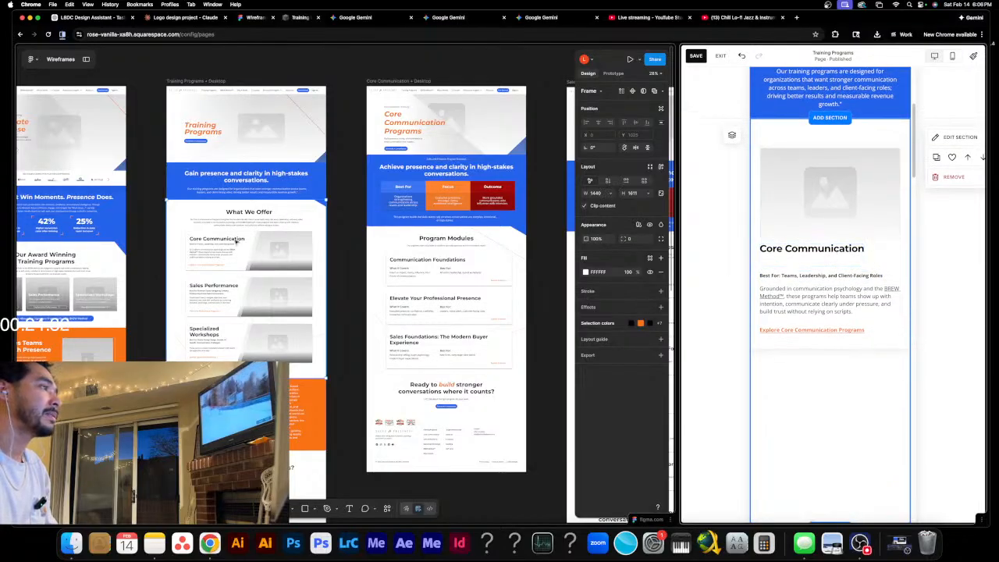
- Save the Training Programs page with its reworked Core Communication card and exit page editing
scroll(799, 284, up, 8)
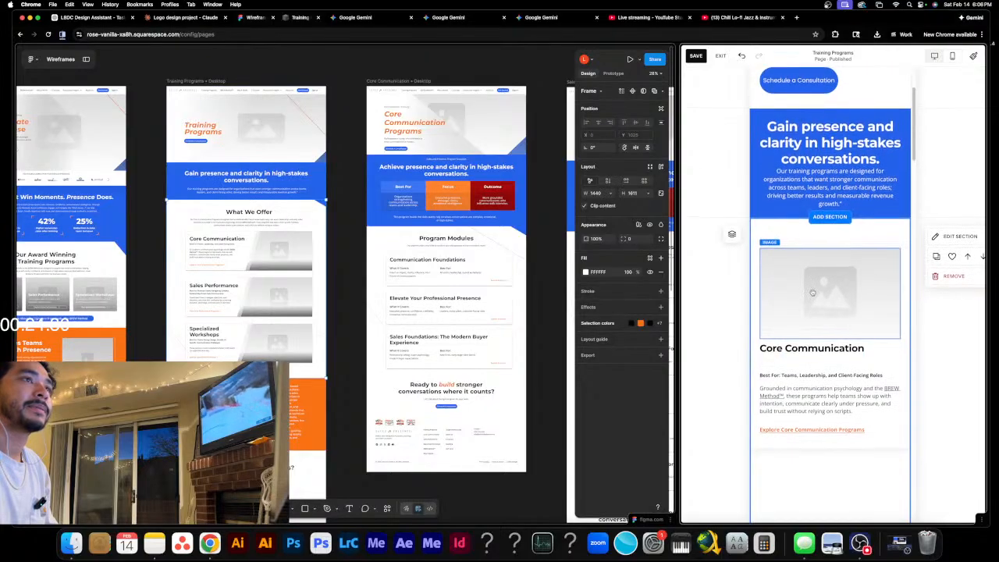
scroll(814, 294, down, 5)
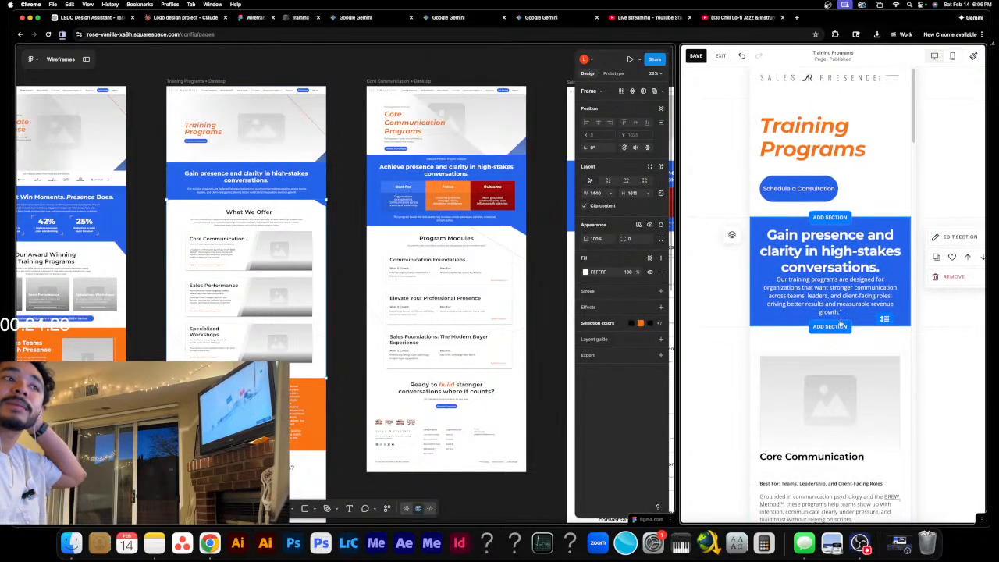
scroll(837, 328, down, 1)
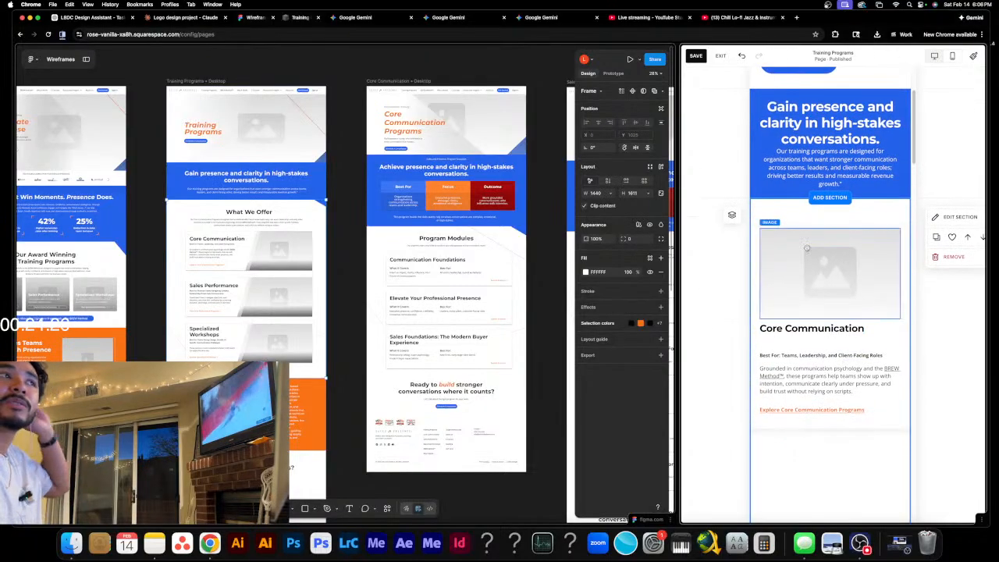
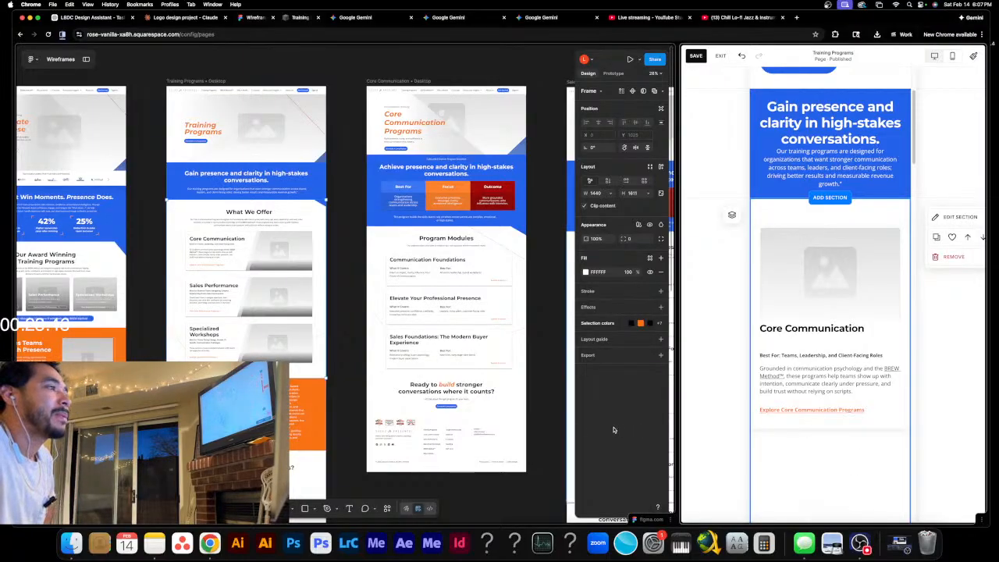
scroll(434, 439, down, 5)
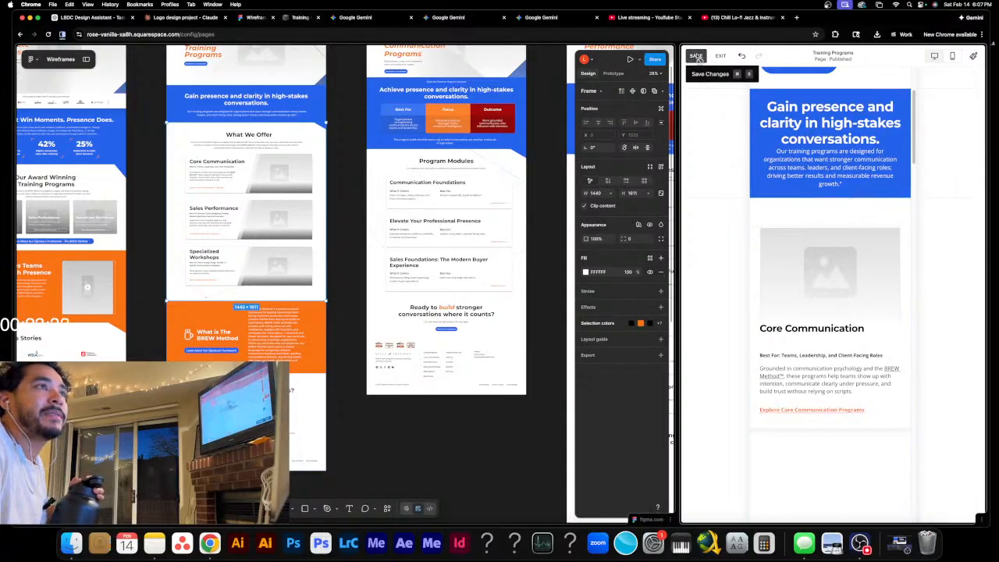
click(697, 57)
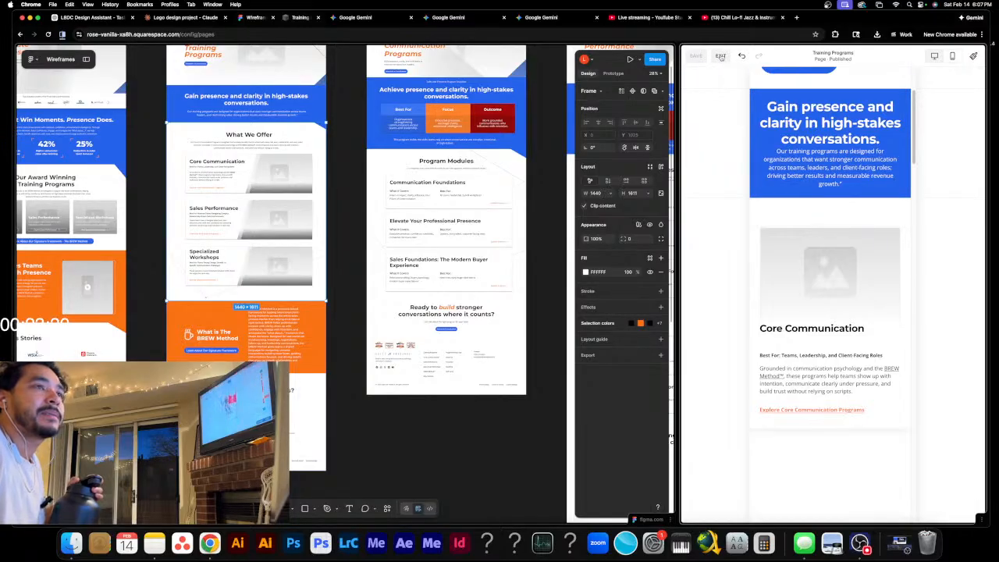
click(721, 57)
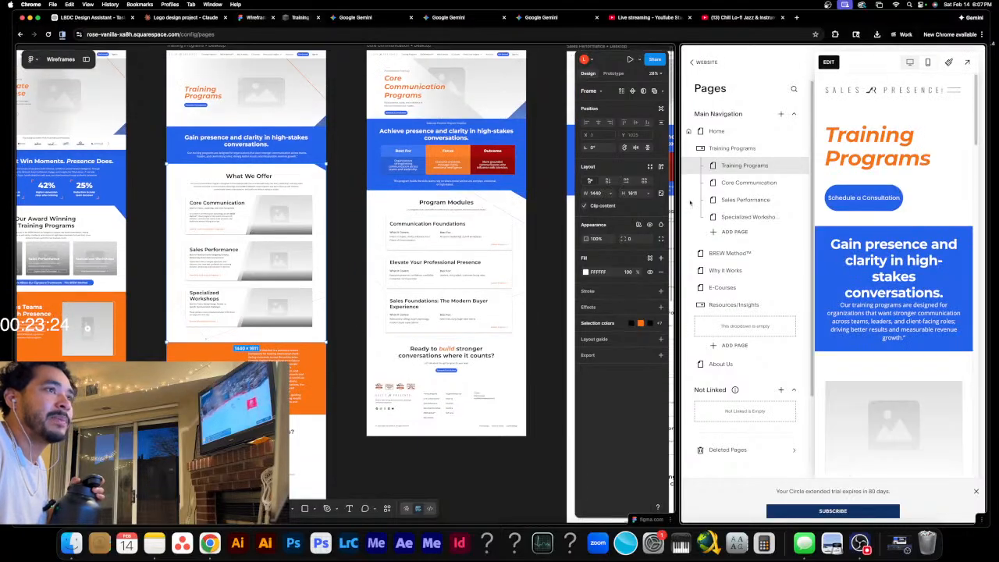
- Open the Core Communication page, widen the Squarespace pane, and review the page's stacked hero and program snapshot sections
click(751, 184)
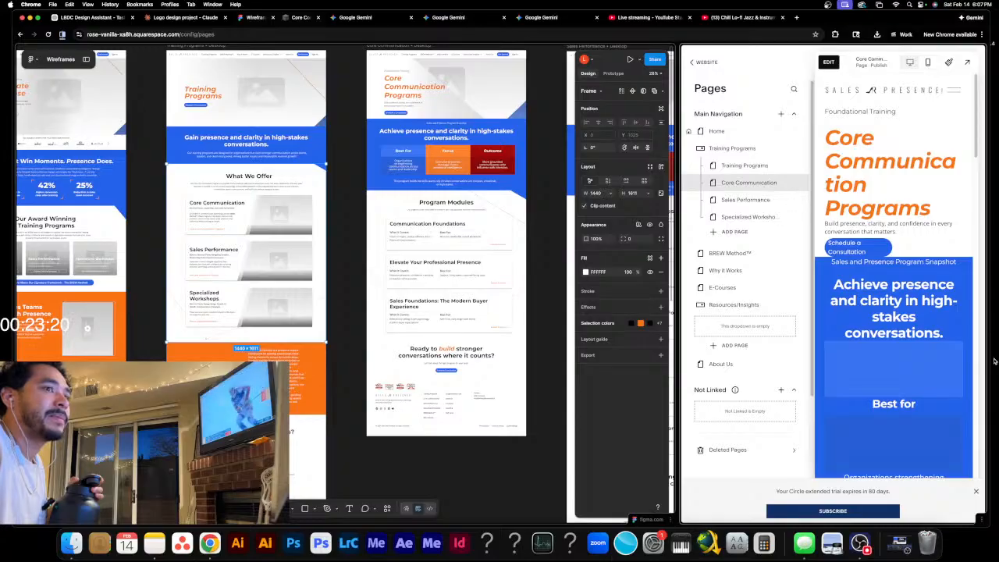
scroll(908, 361, down, 2)
scroll(894, 364, down, 5)
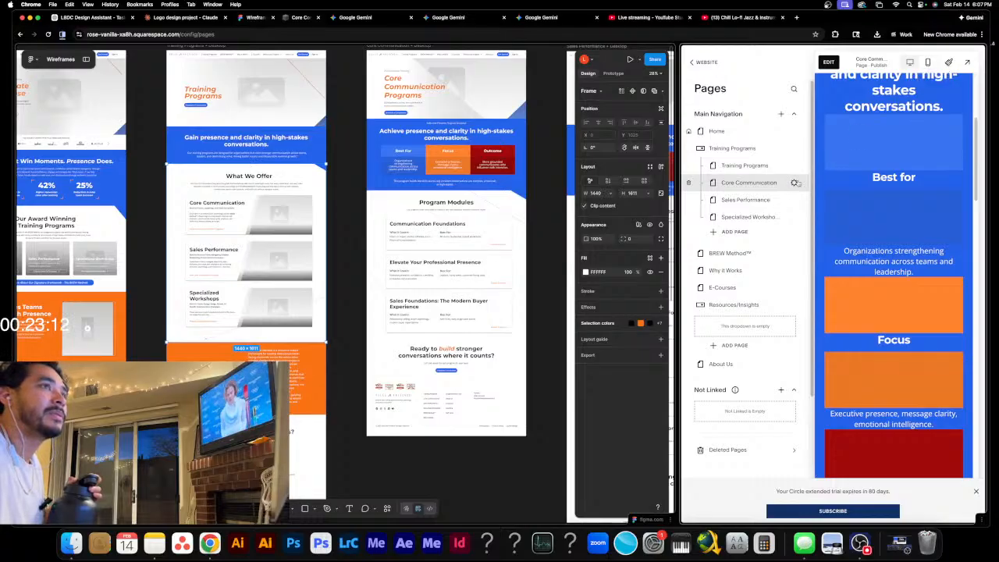
drag(675, 286, 414, 288)
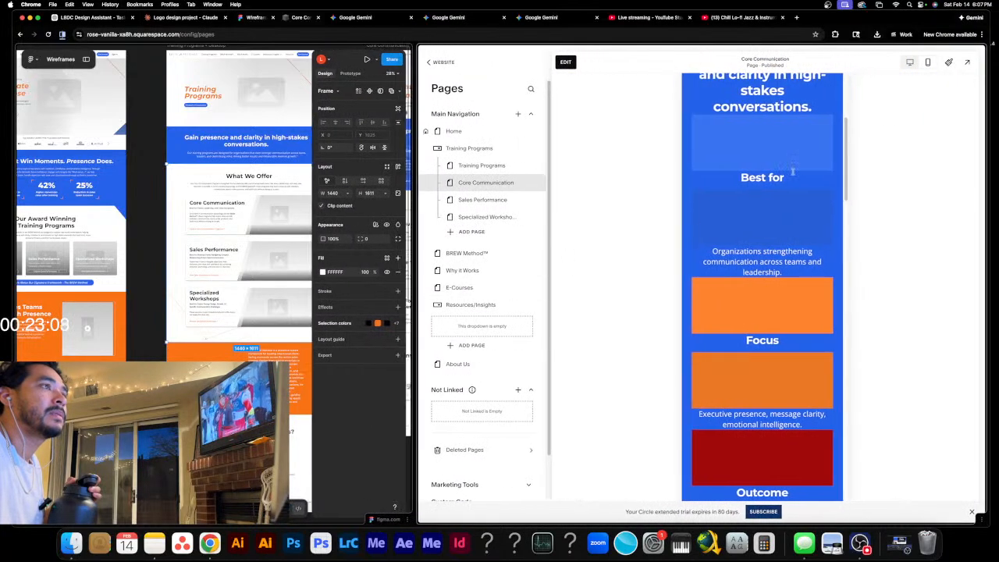
scroll(797, 209, up, 2)
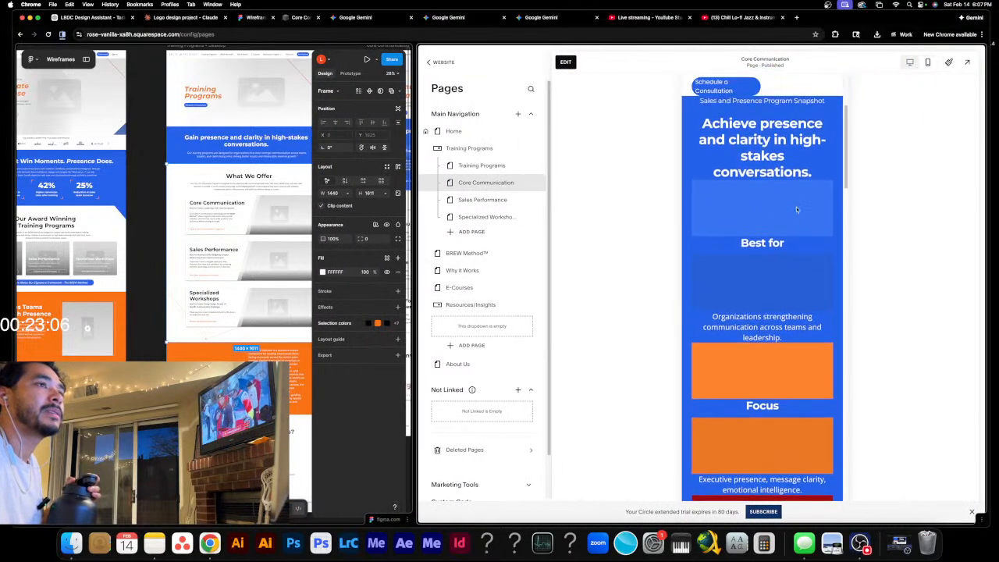
scroll(765, 205, up, 4)
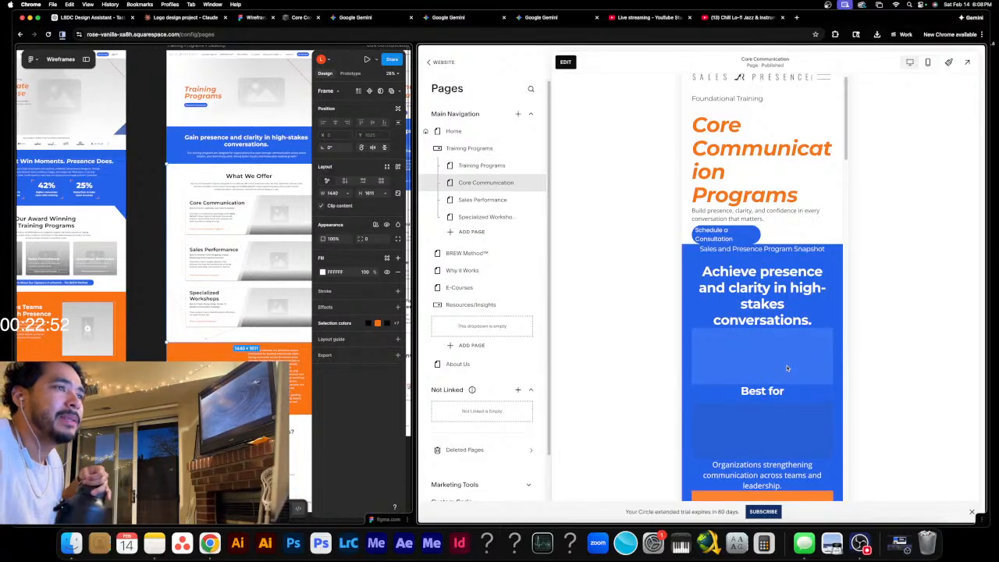
- Show the Core Communication page in its desktop layout and open it for editing
click(910, 62)
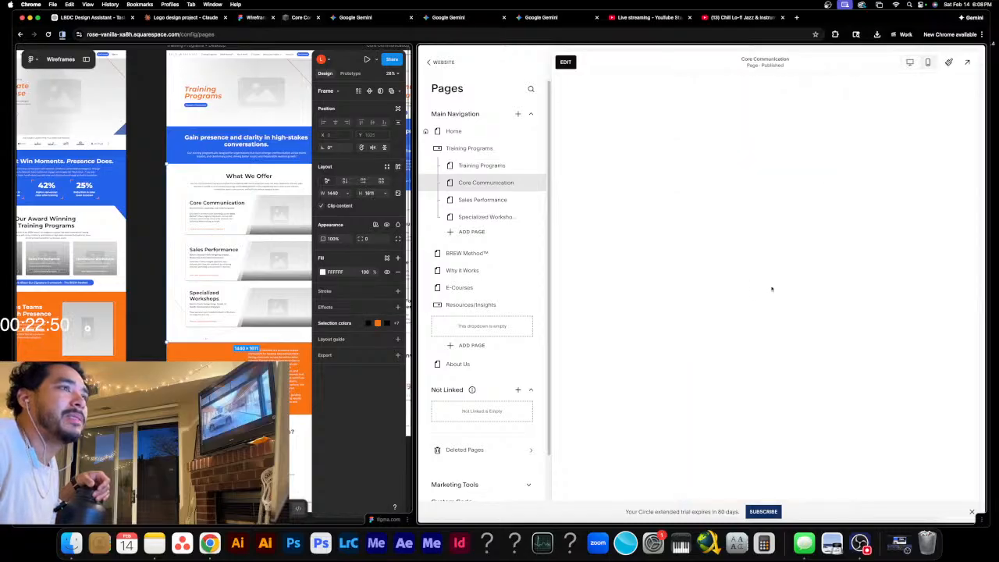
scroll(679, 408, down, 2)
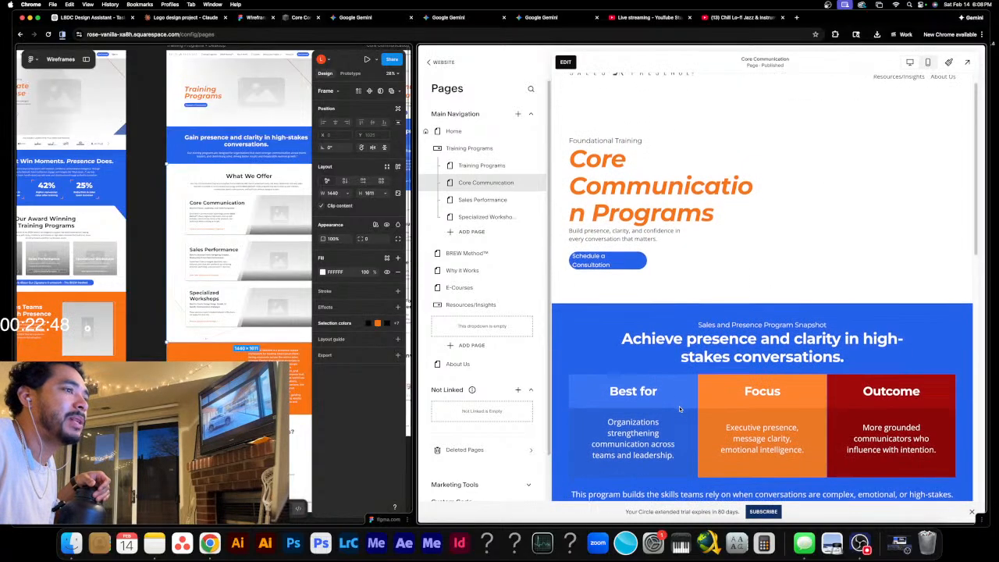
click(566, 62)
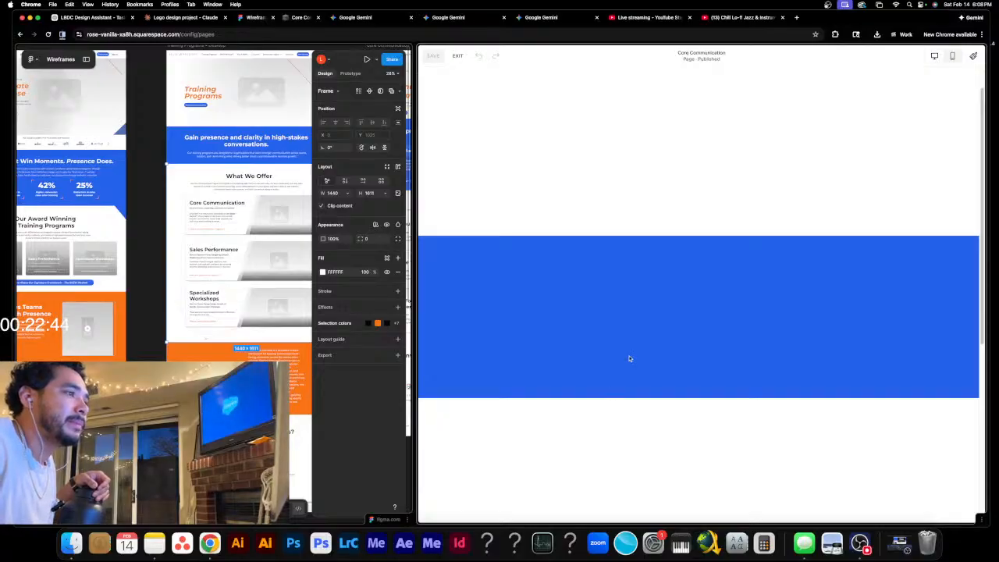
- Inspect the shape blocks behind the Best for heading and its description in the program snapshot section
scroll(630, 353, down, 2)
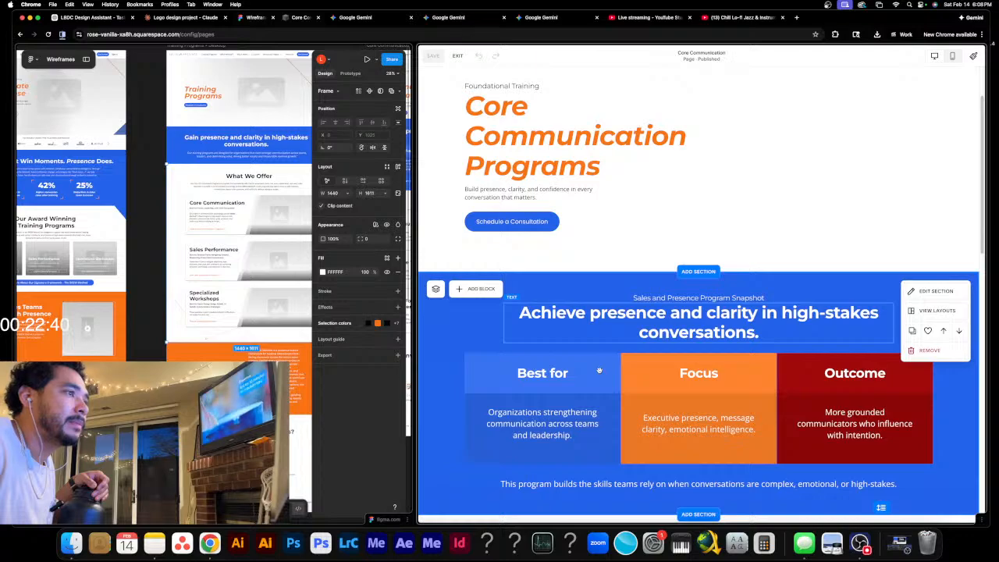
click(600, 376)
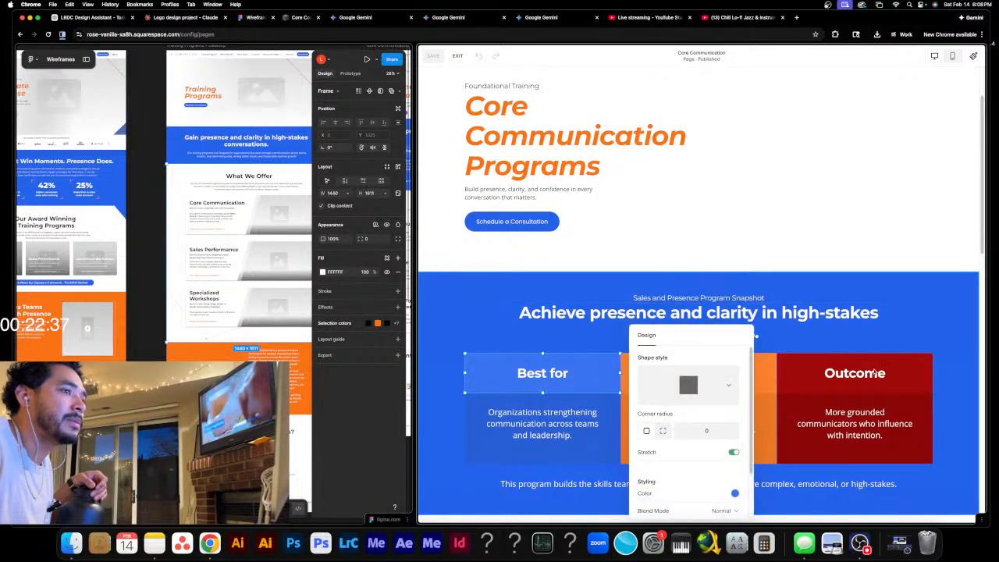
click(967, 340)
click(609, 455)
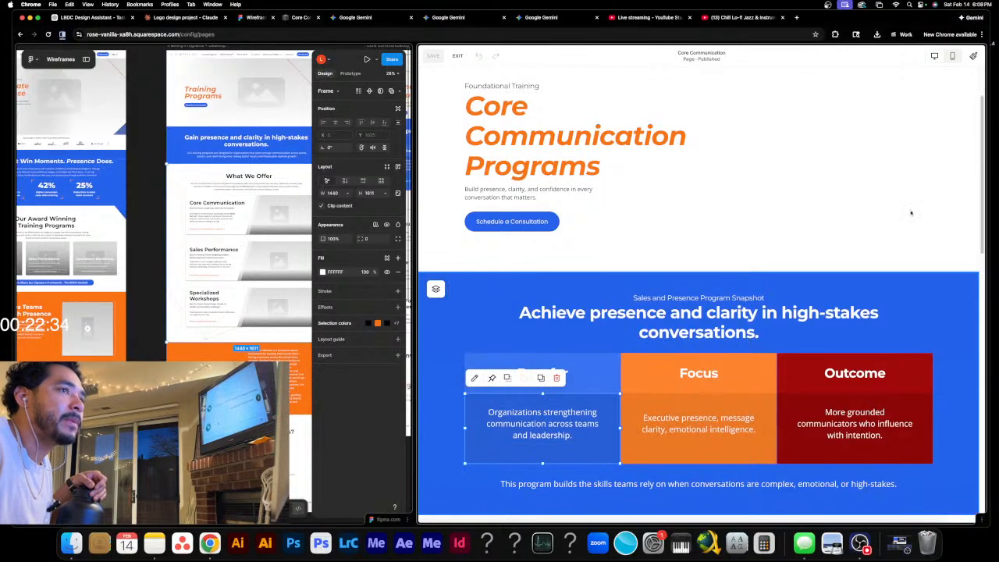
- Switch the page editor to the mobile layout and bring the Core Communication desktop wireframe into view in Figma
click(951, 56)
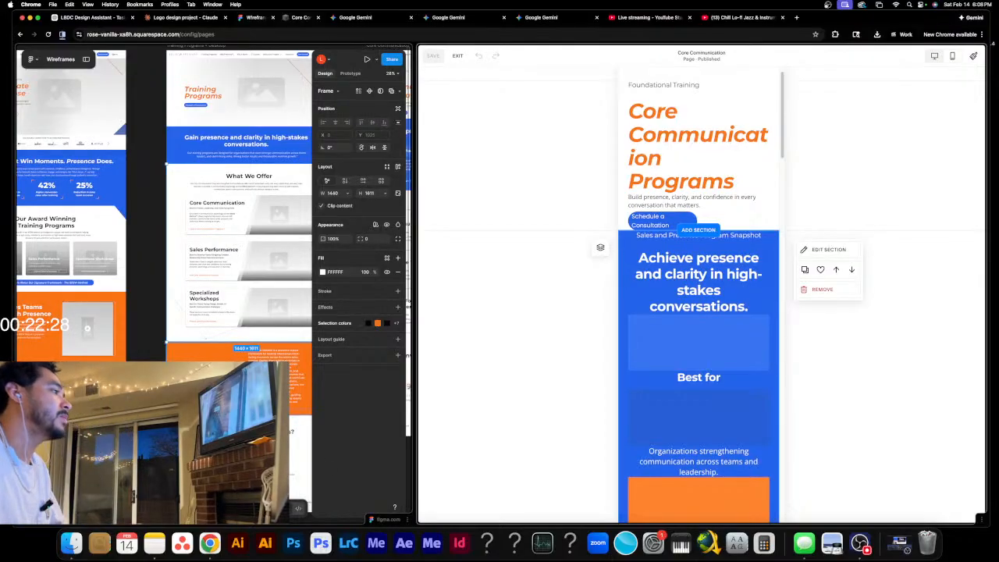
click(231, 285)
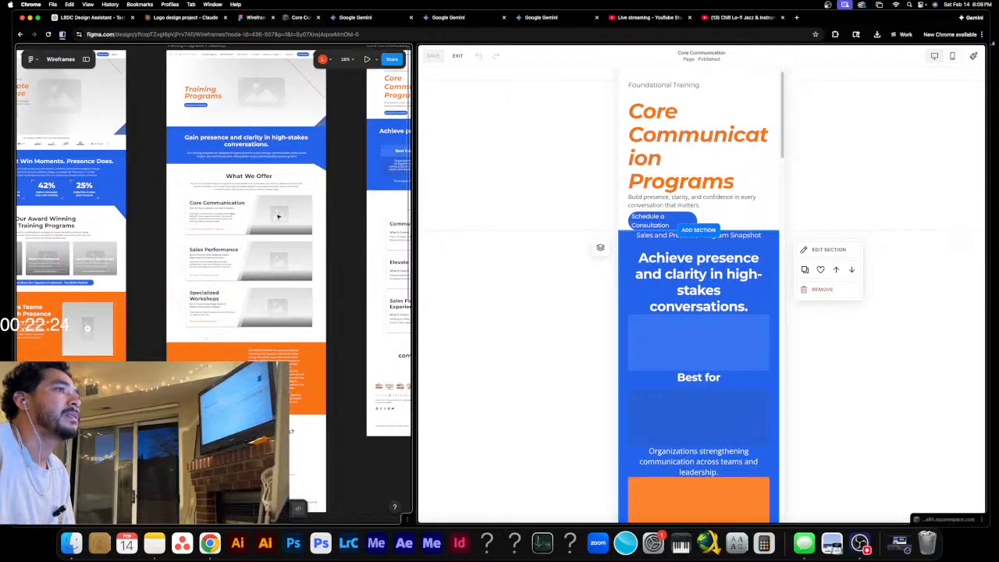
drag(370, 186, 234, 202)
click(876, 350)
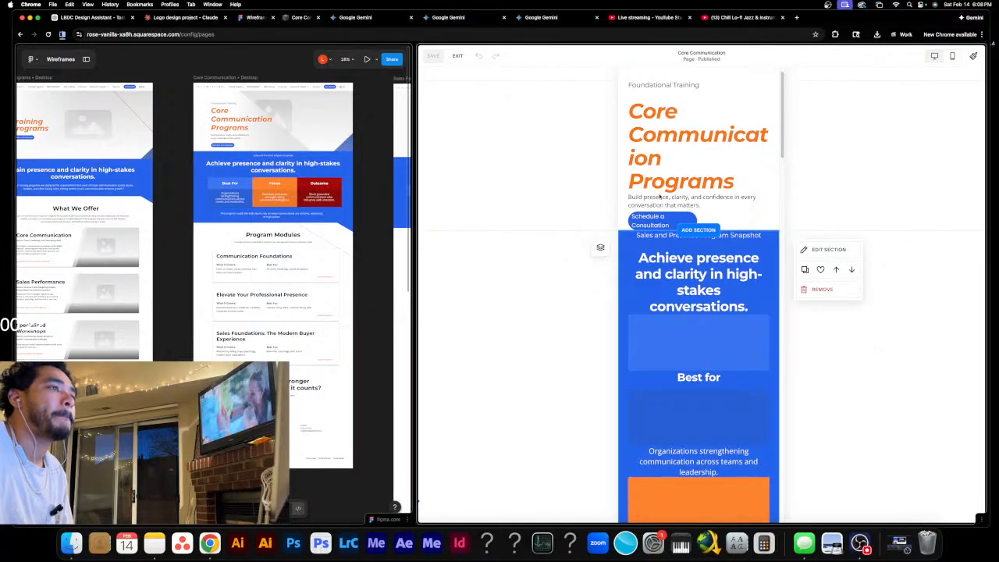
- Set the hero's Schedule a Consultation button to the Fit layout, widen its block until the label fits one line, and left-align it
click(689, 218)
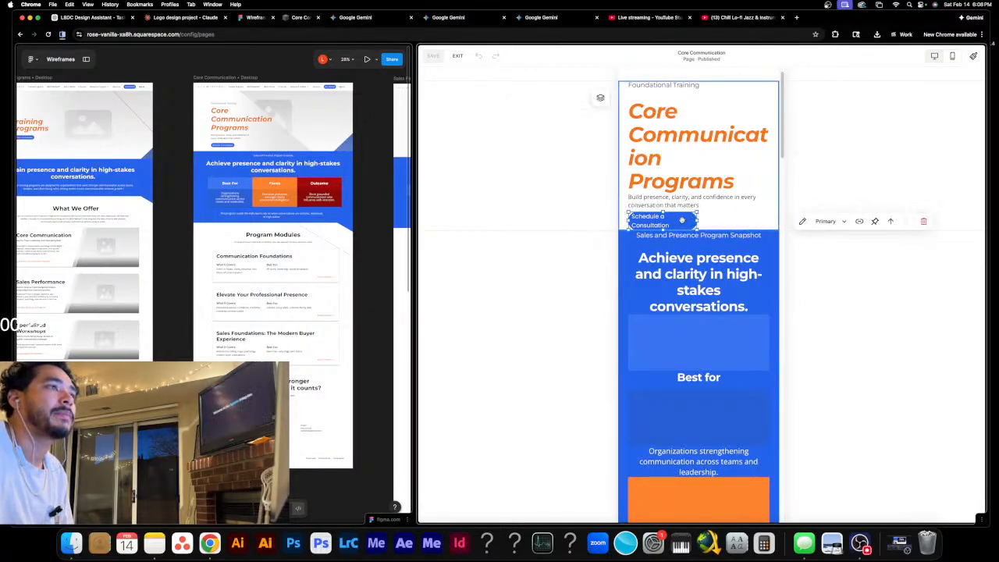
click(802, 221)
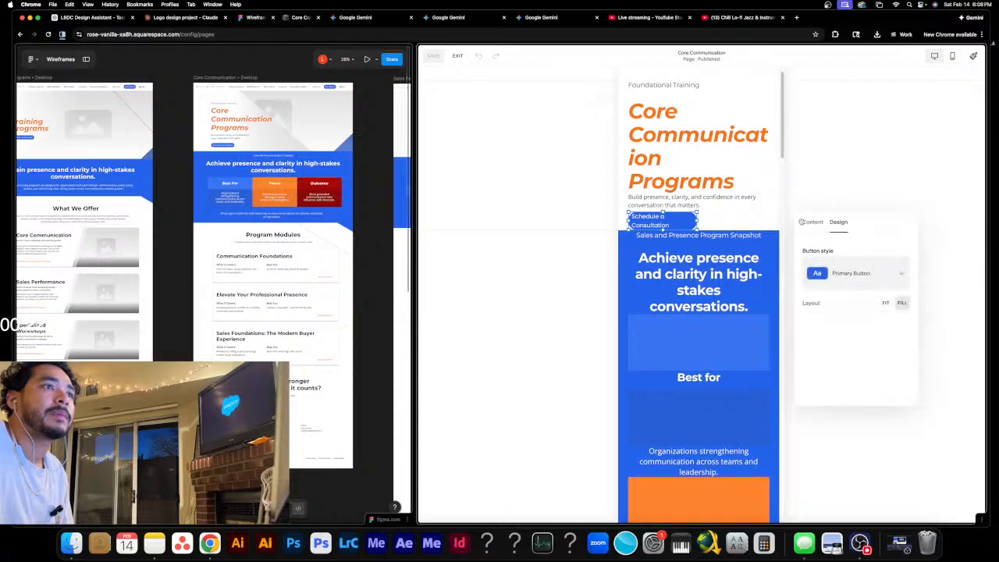
click(885, 302)
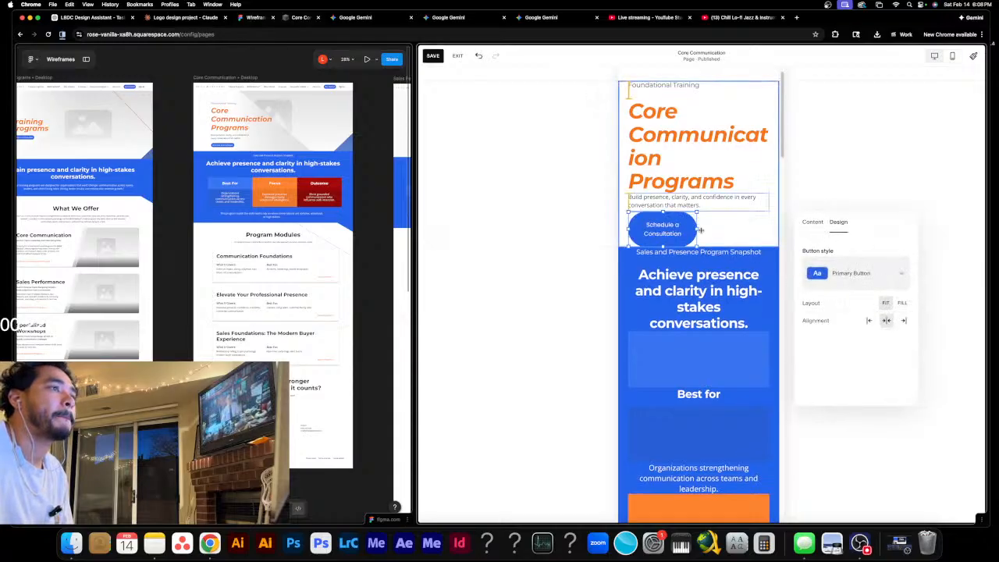
drag(701, 230, 747, 230)
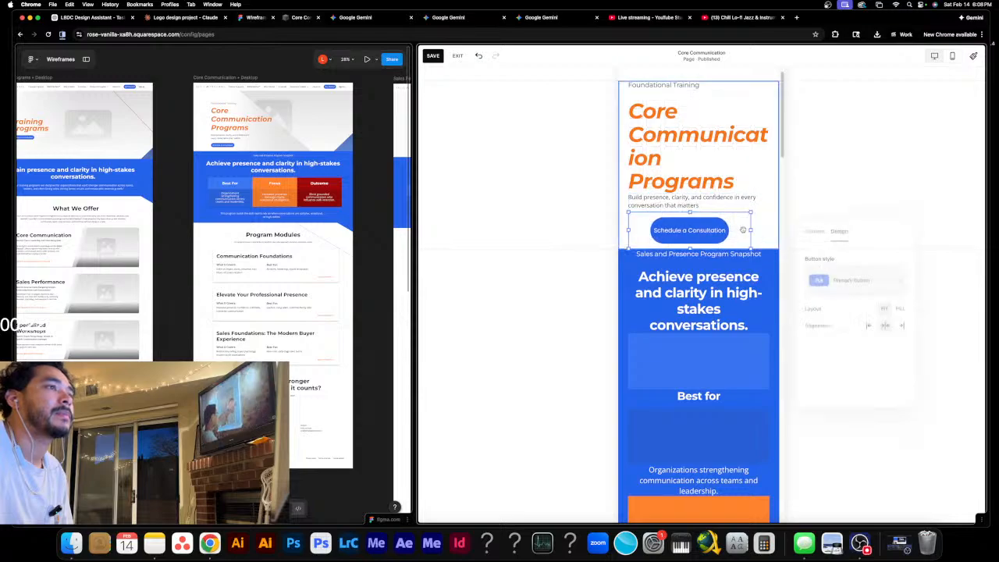
click(869, 326)
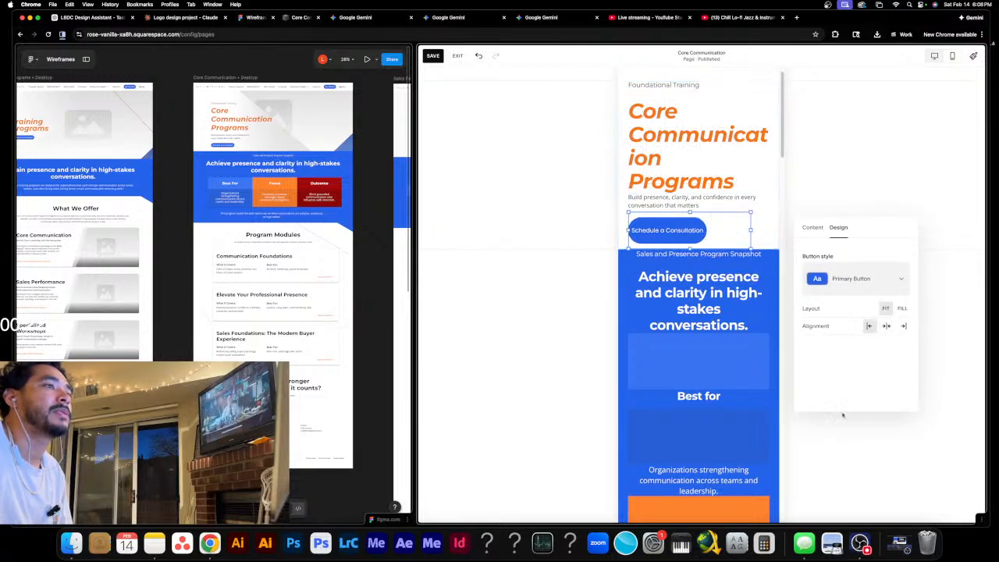
- Try scaling the Core Communication Programs heading to its block width and making the block taller, then turn text scaling off
click(659, 137)
double_click(660, 138)
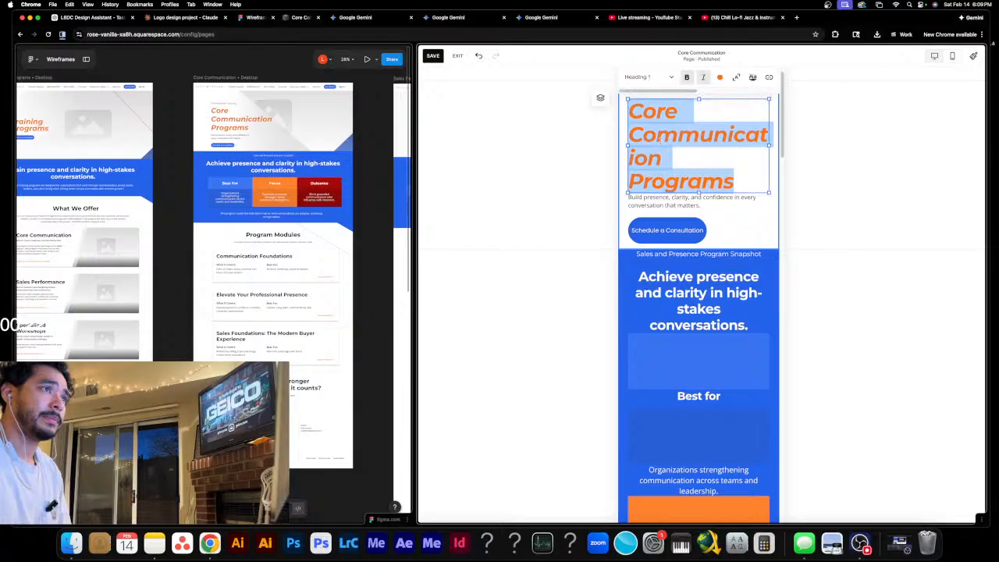
click(735, 78)
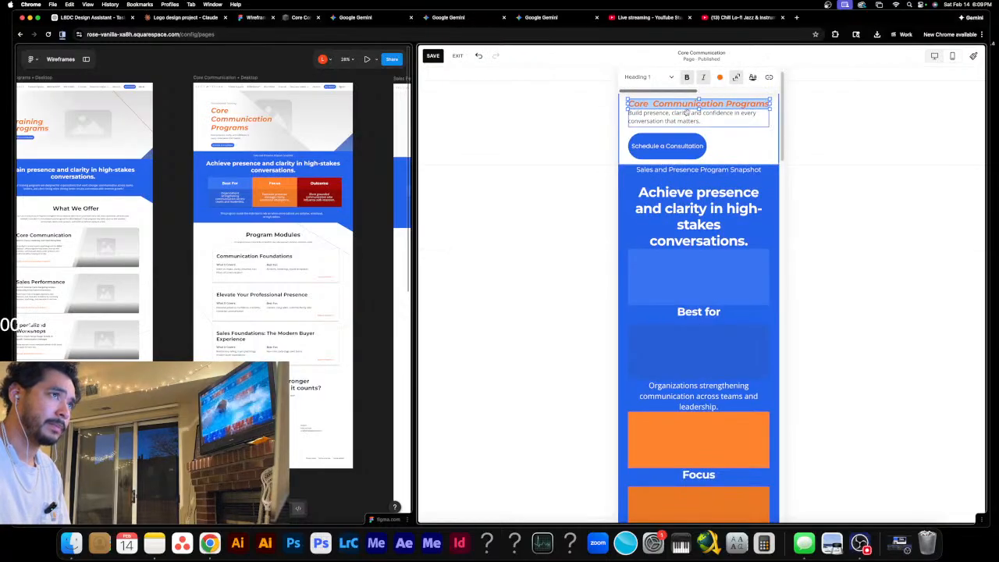
drag(698, 109, 706, 131)
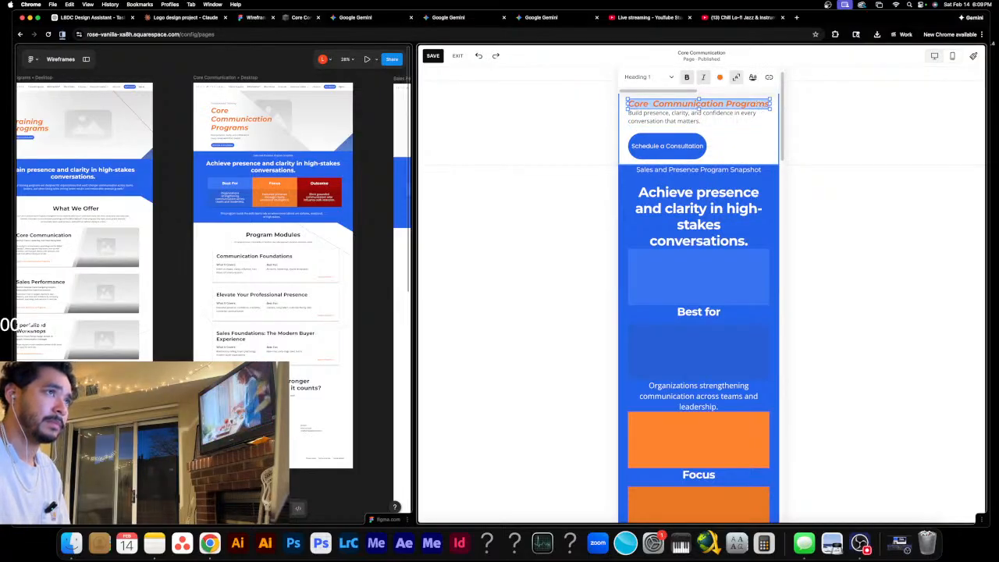
click(735, 77)
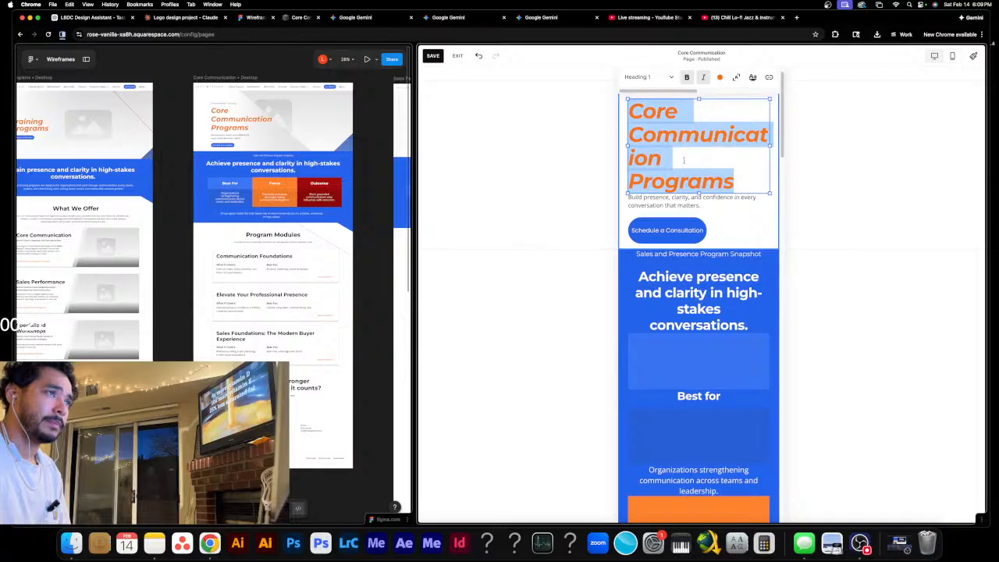
click(715, 142)
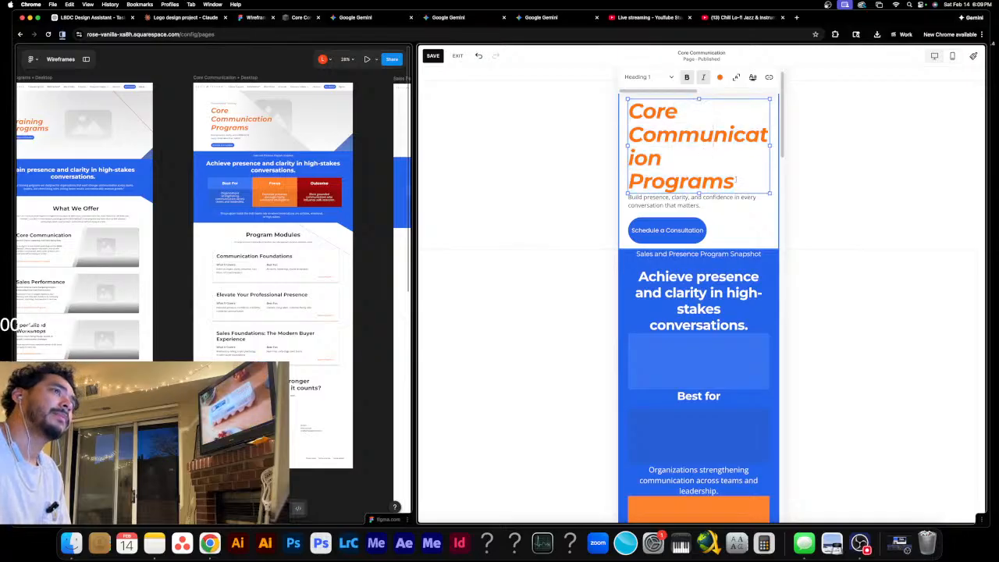
- Apply text scaling to the whole Core Communication Programs heading and try to resize its block
drag(741, 184, 679, 99)
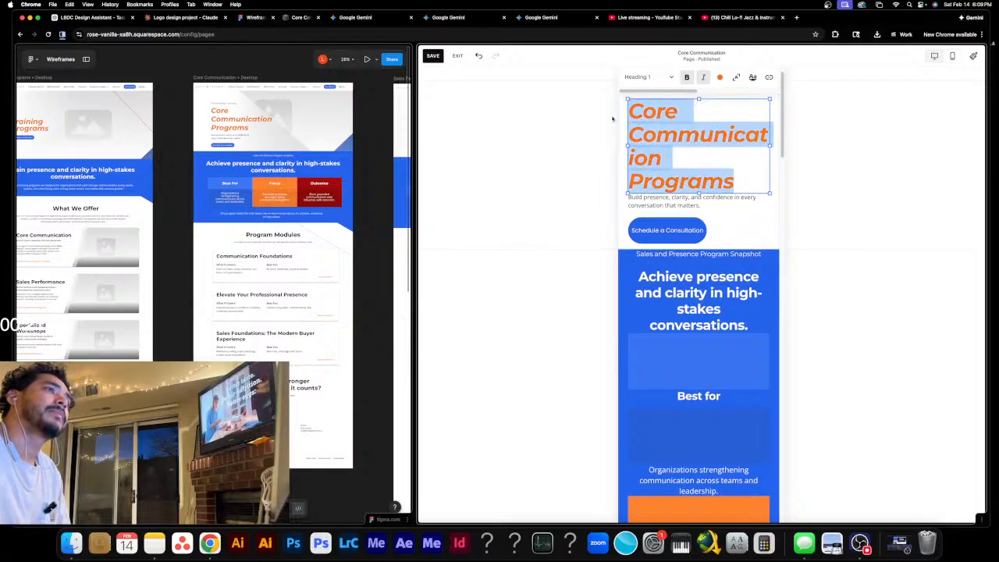
click(735, 77)
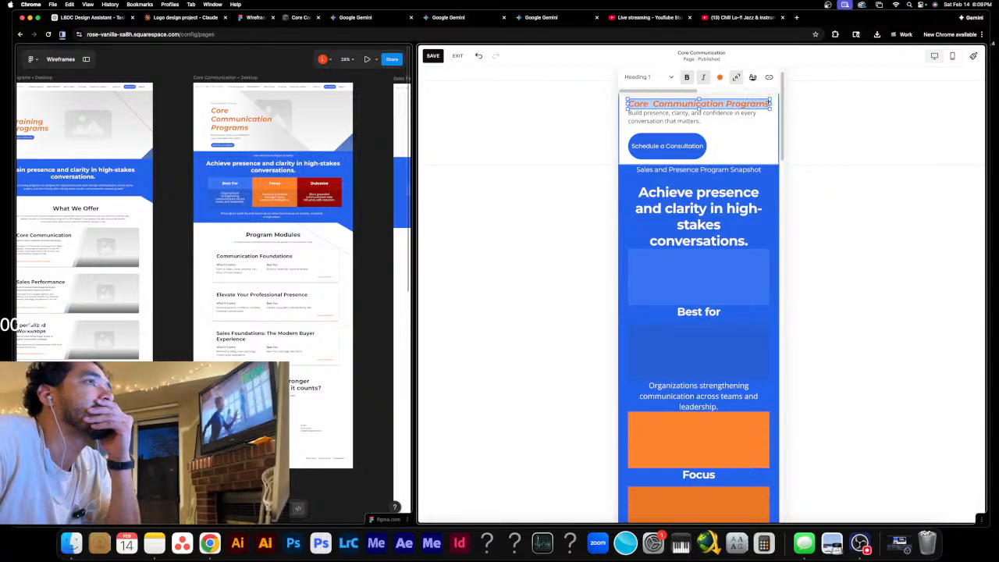
mouse_move(769, 103)
mouse_down()
mouse_move(756, 104)
mouse_move(791, 104)
mouse_move(768, 104)
mouse_up()
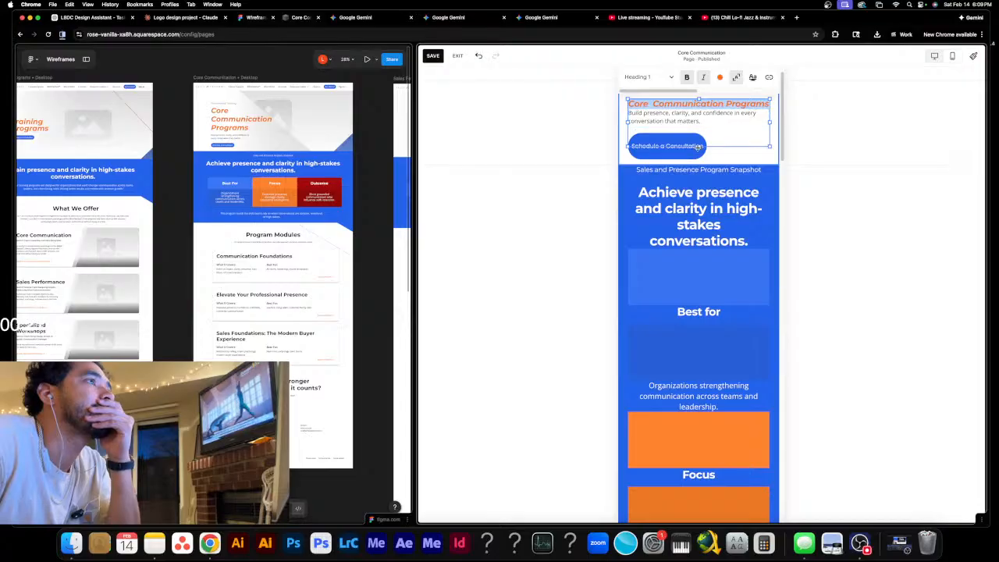
drag(701, 146, 707, 107)
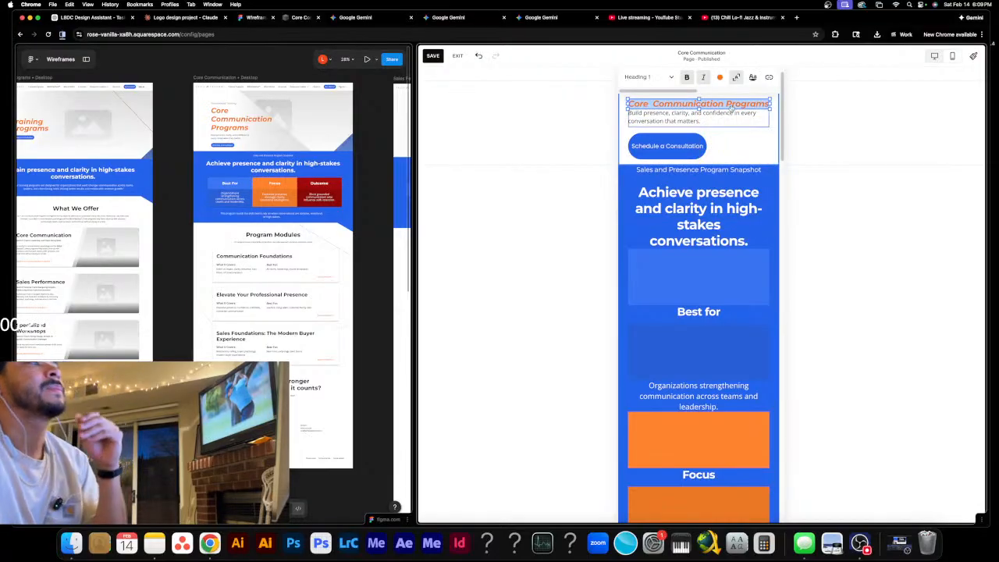
- Undo the text scaling on the hero's Core Communication Programs heading
key(super+z)
key(super+shift+z)
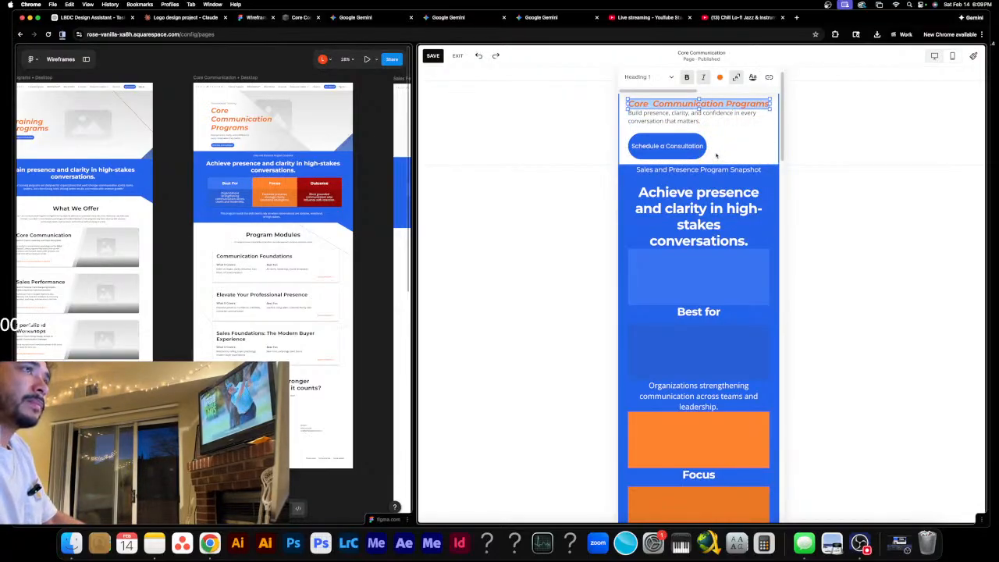
click(478, 55)
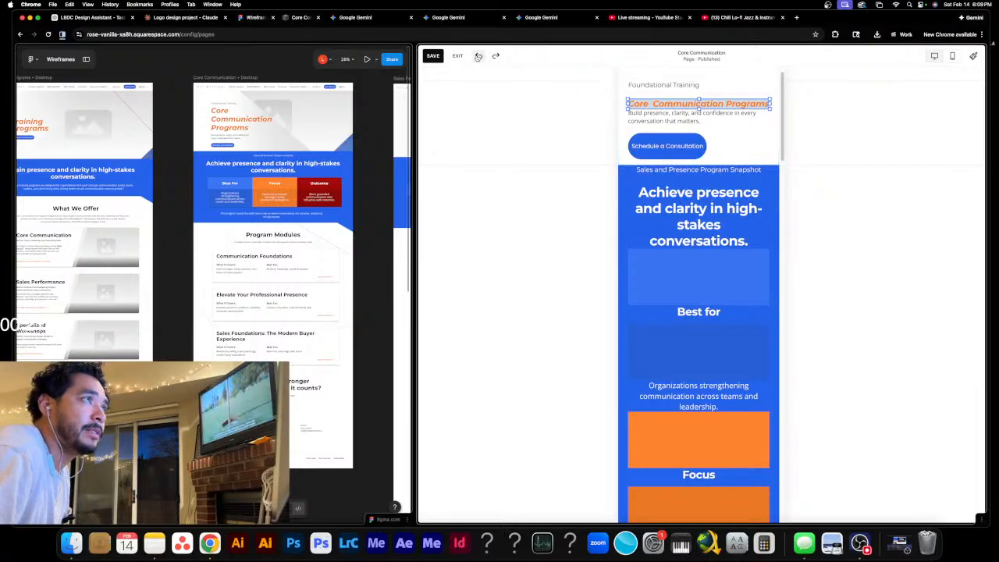
click(478, 56)
click(496, 56)
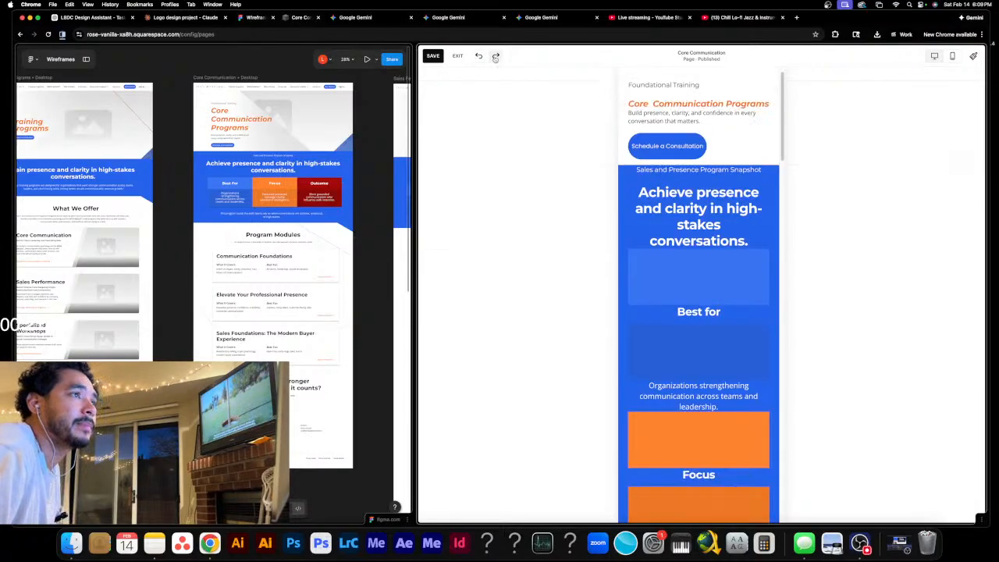
click(480, 60)
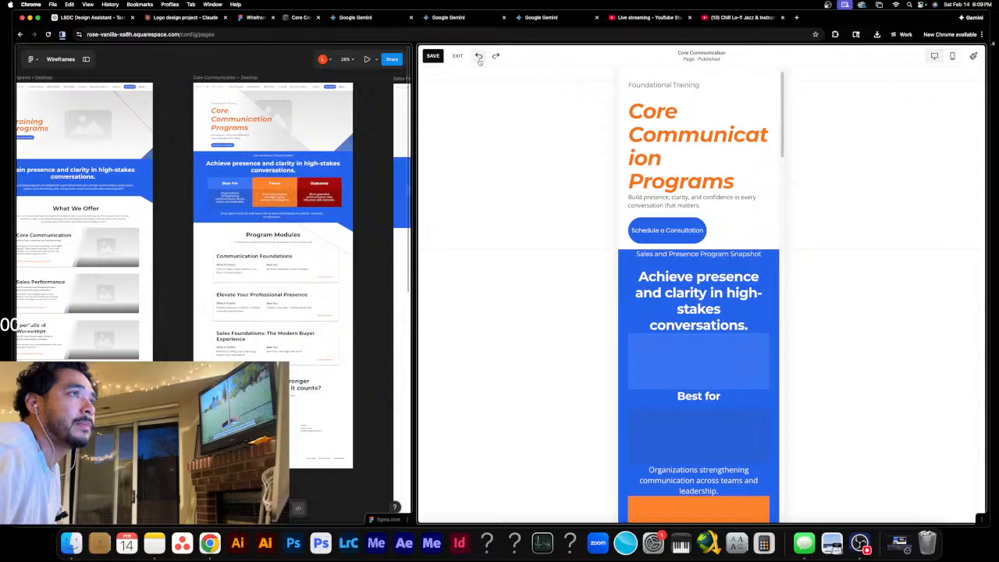
scroll(694, 206, up, 1)
click(690, 204)
double_click(690, 204)
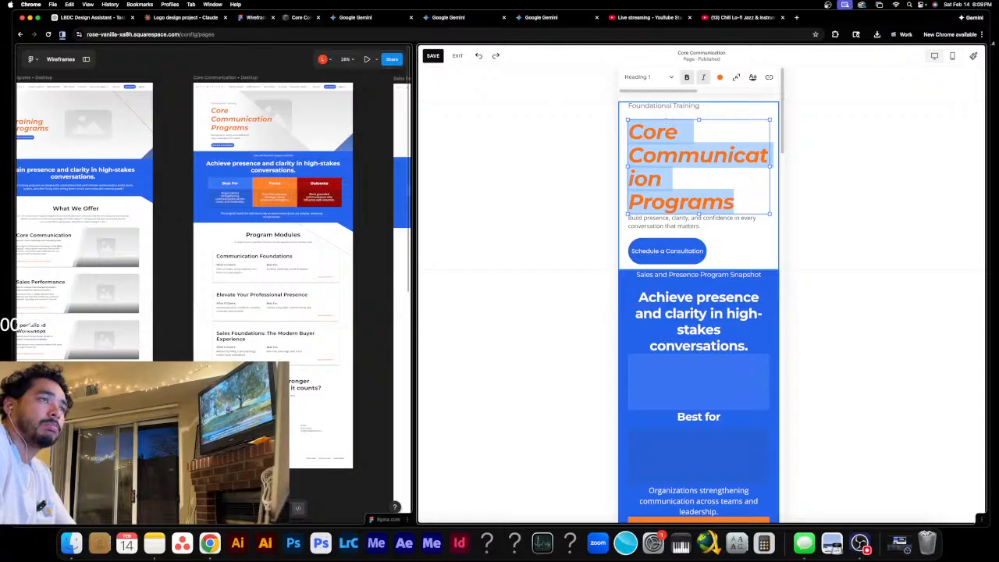
click(868, 229)
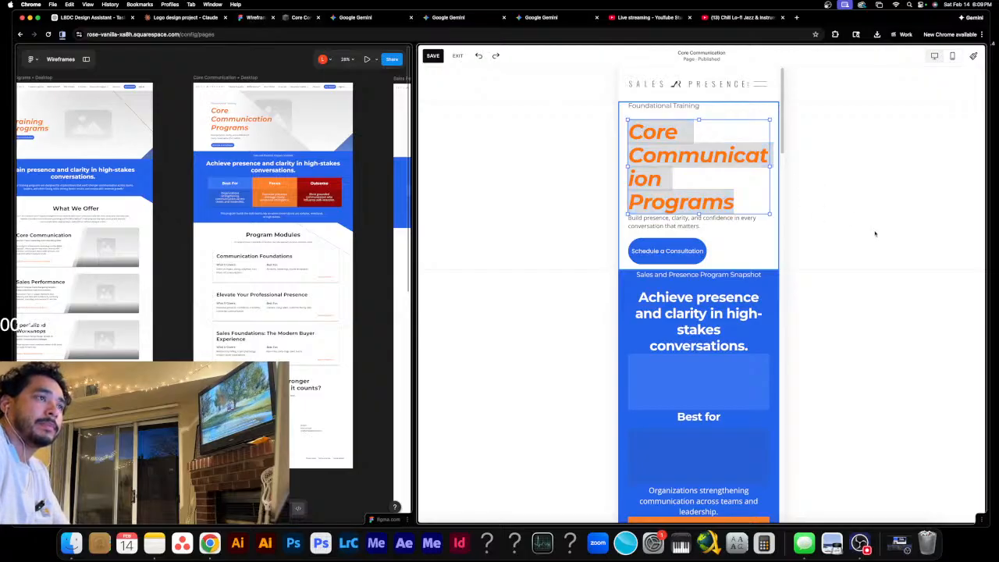
click(685, 246)
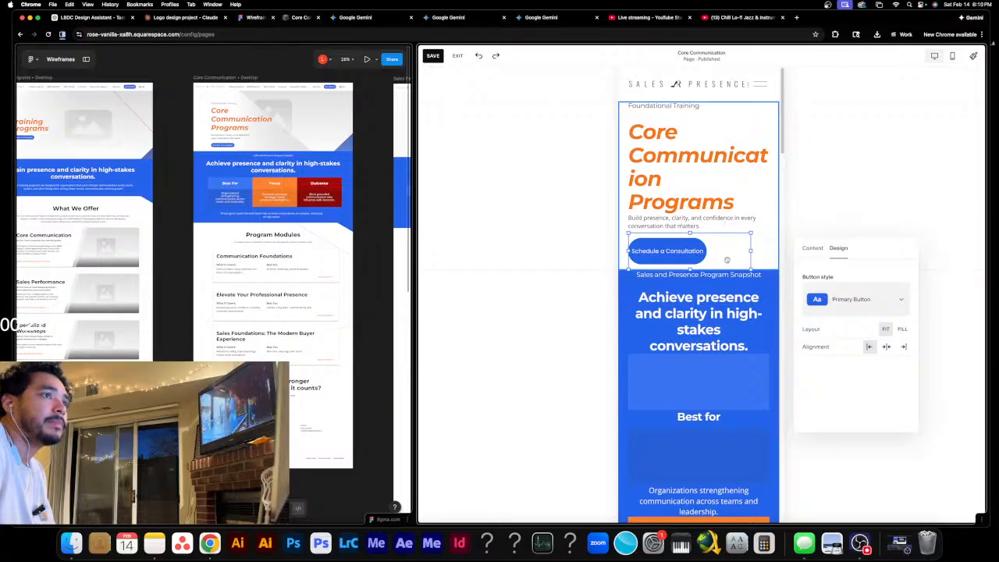
click(840, 208)
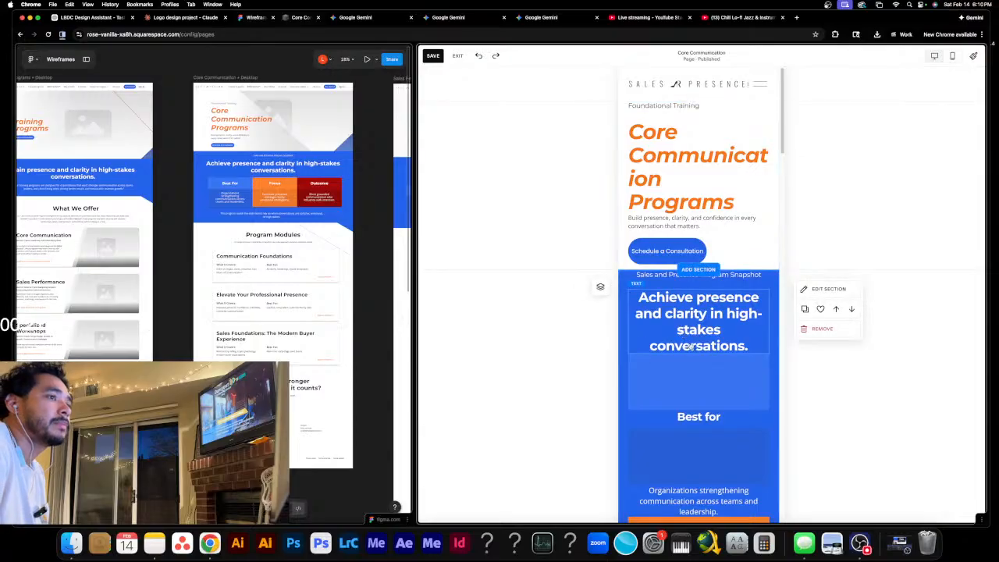
- Assemble the Best for card: centre its heading on the light blue shape, stack the darker blue shape directly beneath, and place the description on it
scroll(737, 374, down, 1)
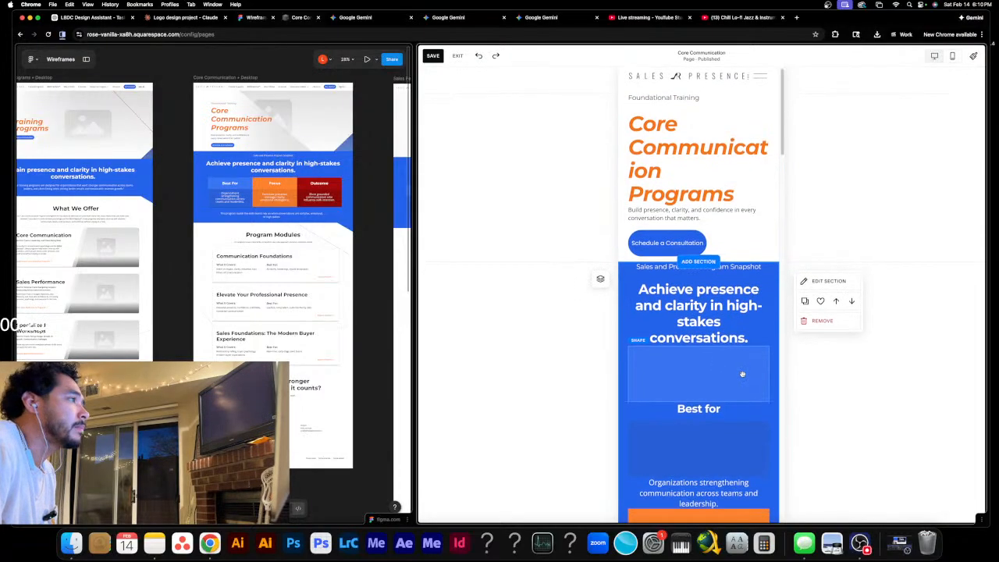
scroll(730, 374, down, 5)
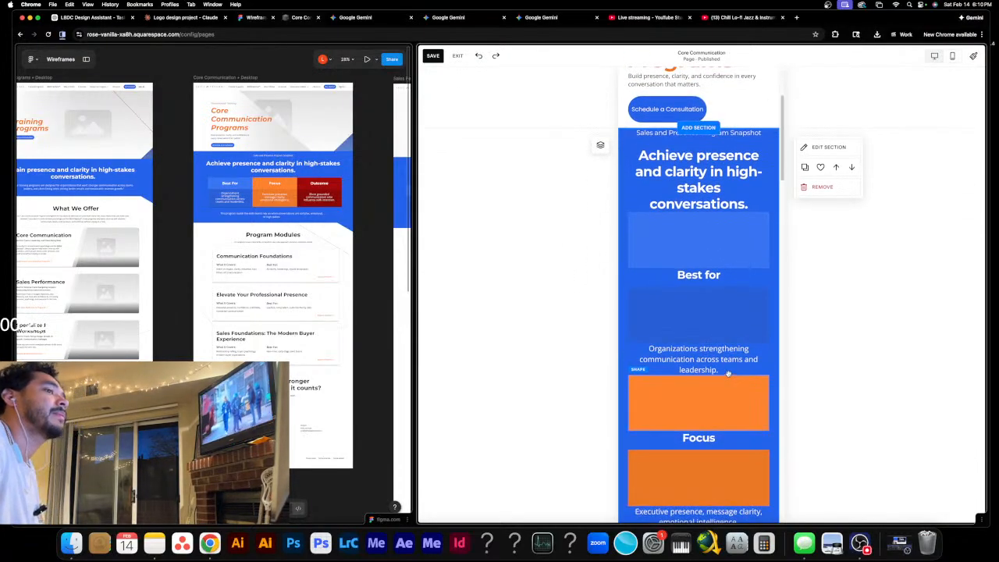
scroll(728, 373, down, 2)
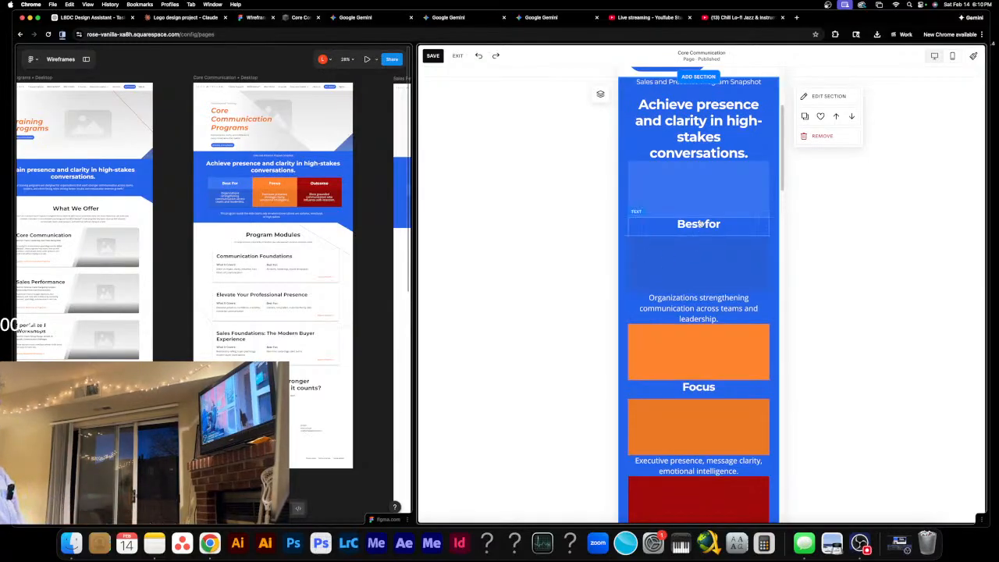
drag(700, 224, 705, 179)
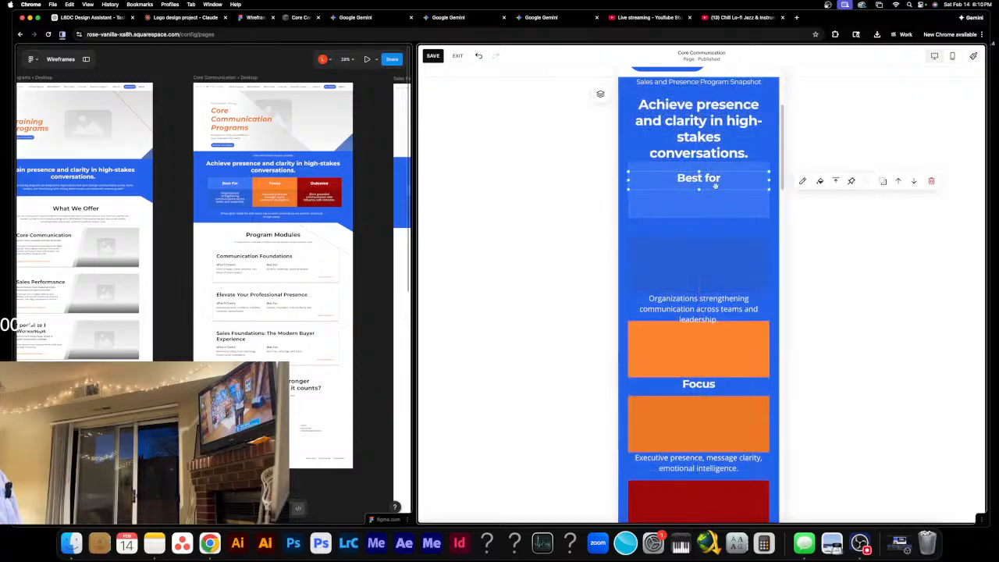
drag(726, 187, 726, 199)
drag(732, 252, 733, 232)
drag(712, 307, 711, 243)
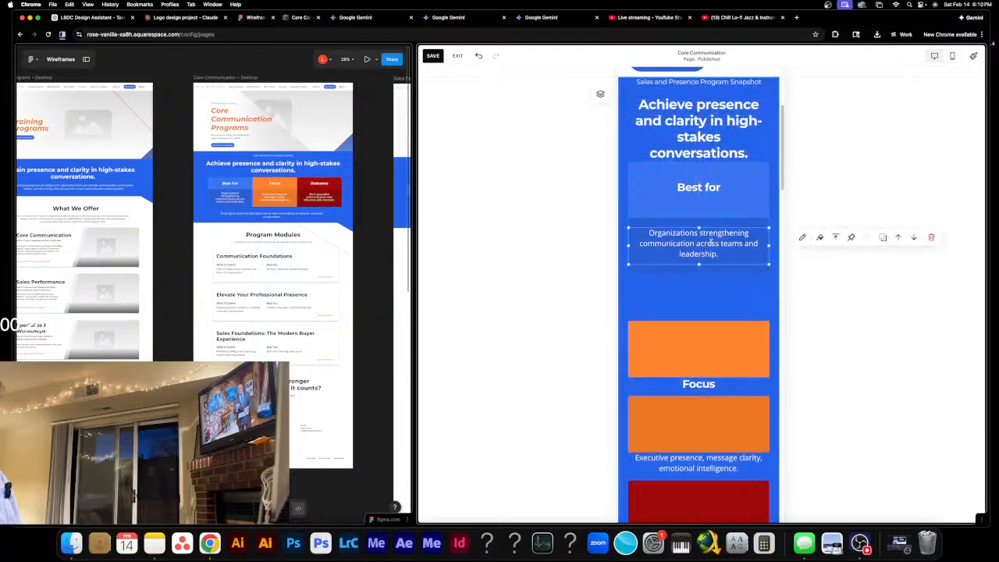
- Assemble the Focus card under Best for, bringing its heading in front of the orange shape and placing the description on the darker orange shape
drag(714, 338, 707, 296)
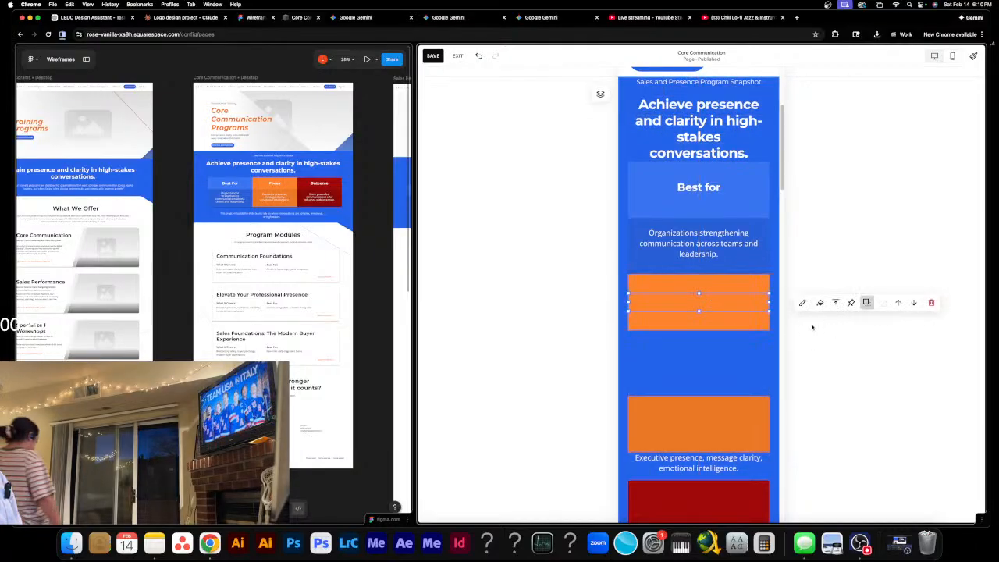
click(866, 302)
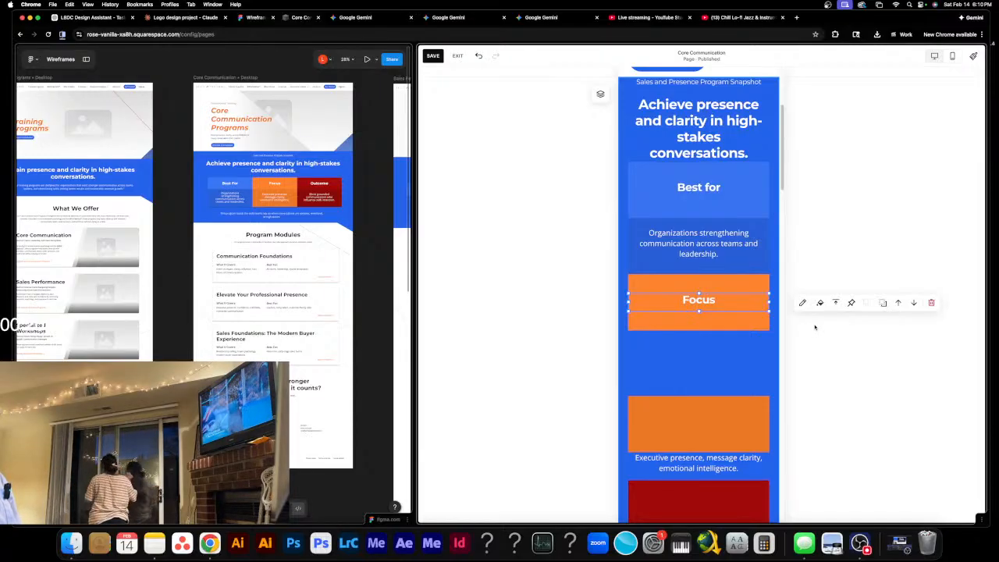
click(741, 349)
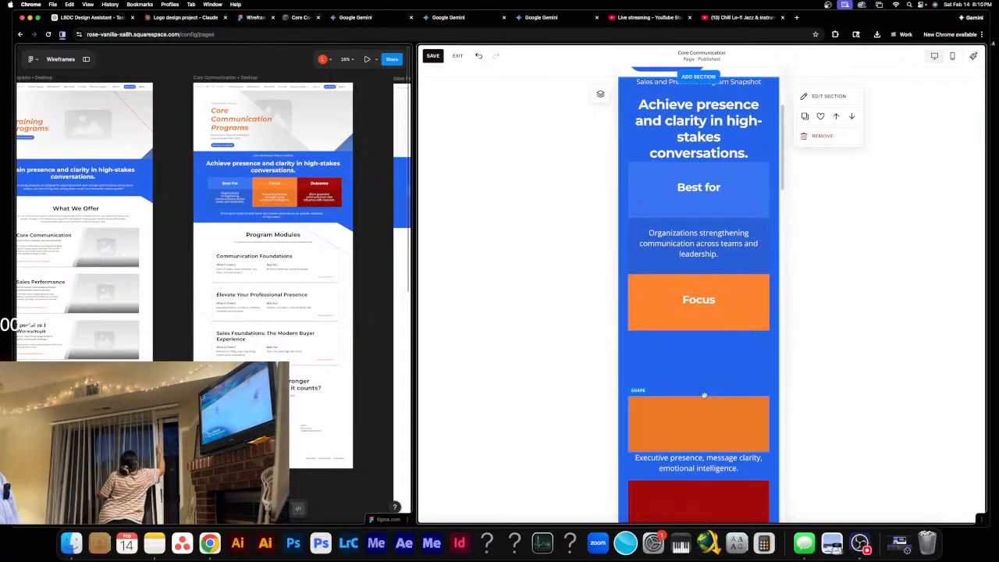
drag(704, 395, 707, 355)
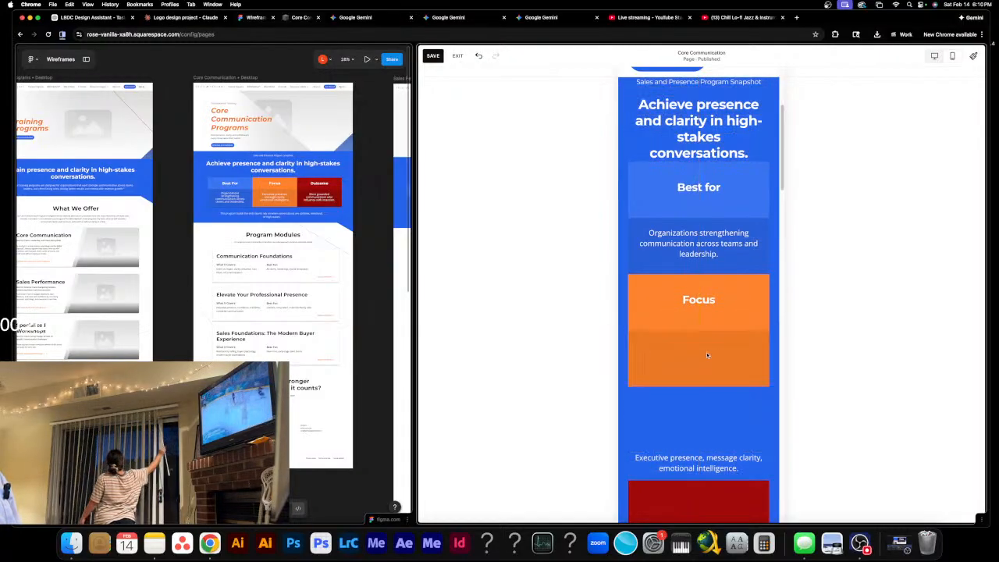
drag(724, 459, 718, 379)
scroll(718, 379, down, 1)
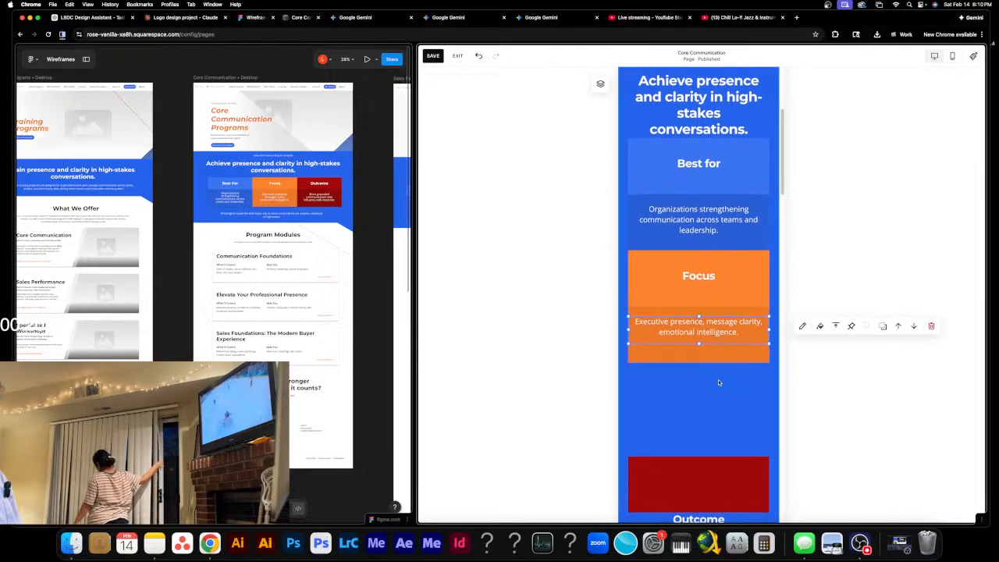
- Assemble the Outcome card under Focus, with its heading in front of the red shape and its description on the darker red shape
scroll(718, 380, down, 1)
drag(718, 437, 717, 373)
scroll(718, 387, down, 1)
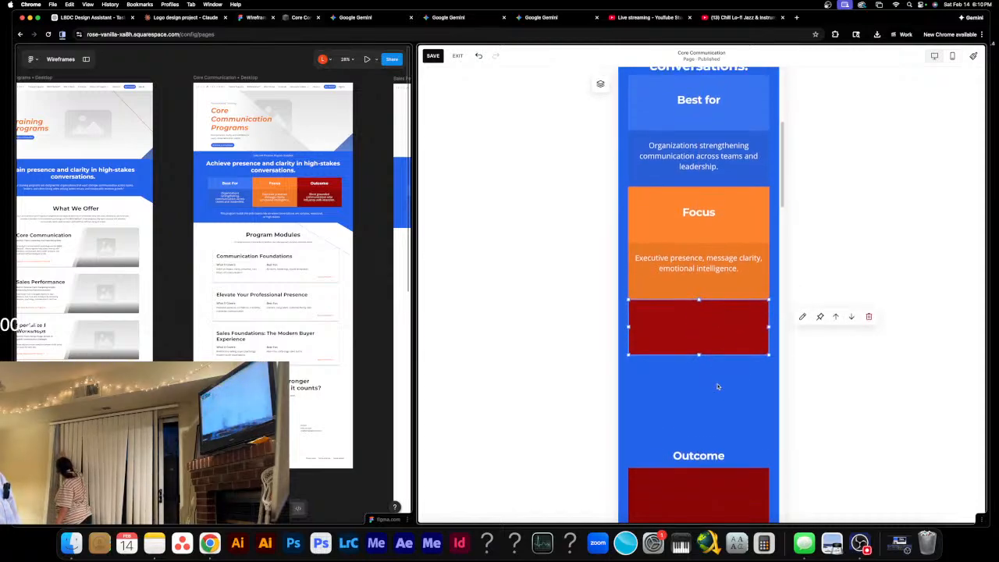
scroll(718, 386, down, 1)
drag(701, 441, 701, 312)
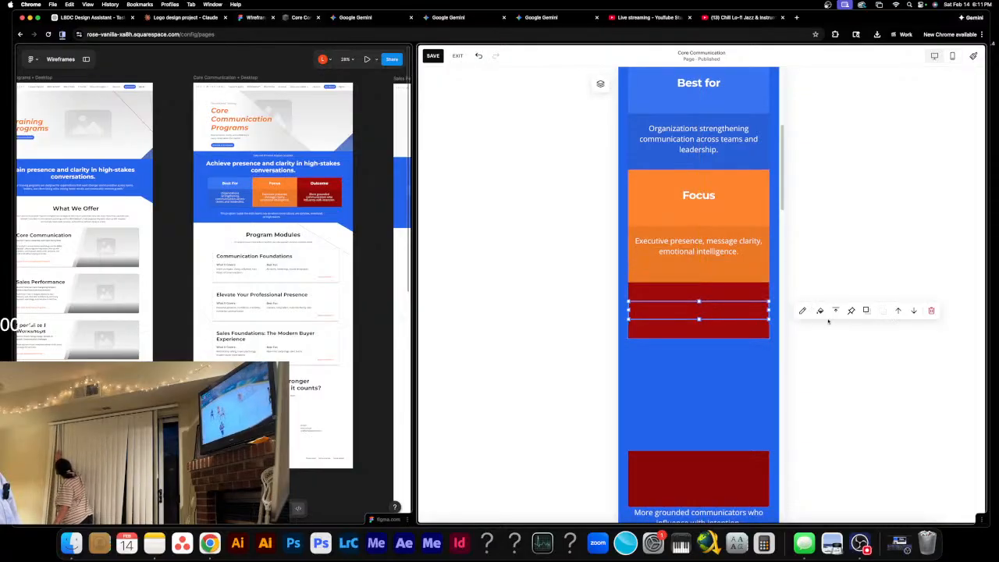
drag(731, 460, 733, 352)
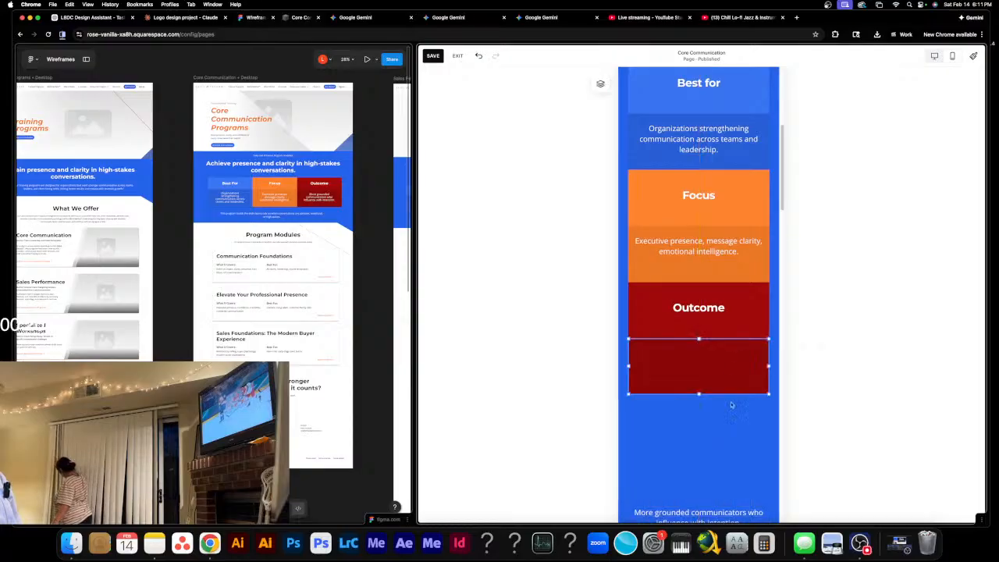
drag(716, 503, 715, 354)
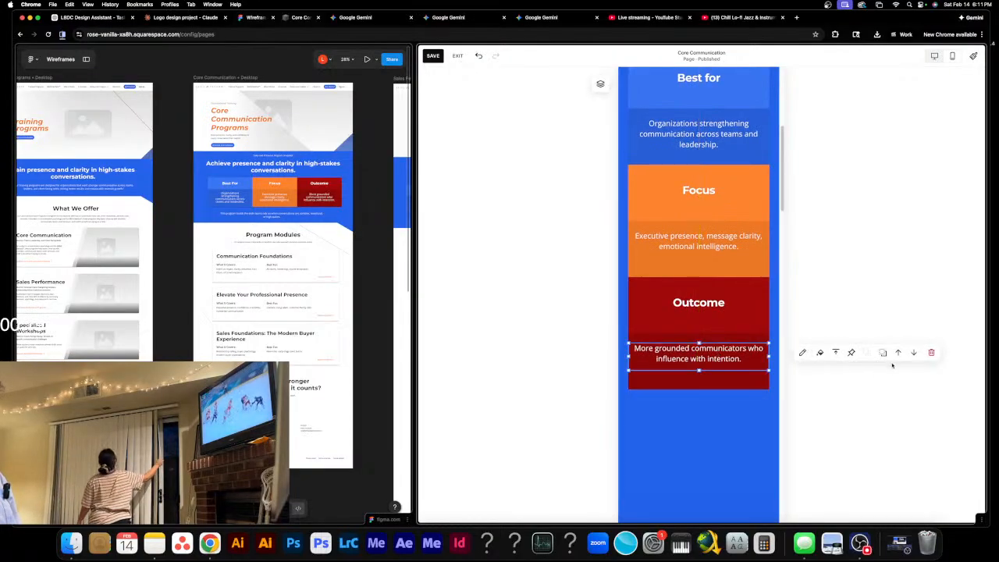
click(732, 442)
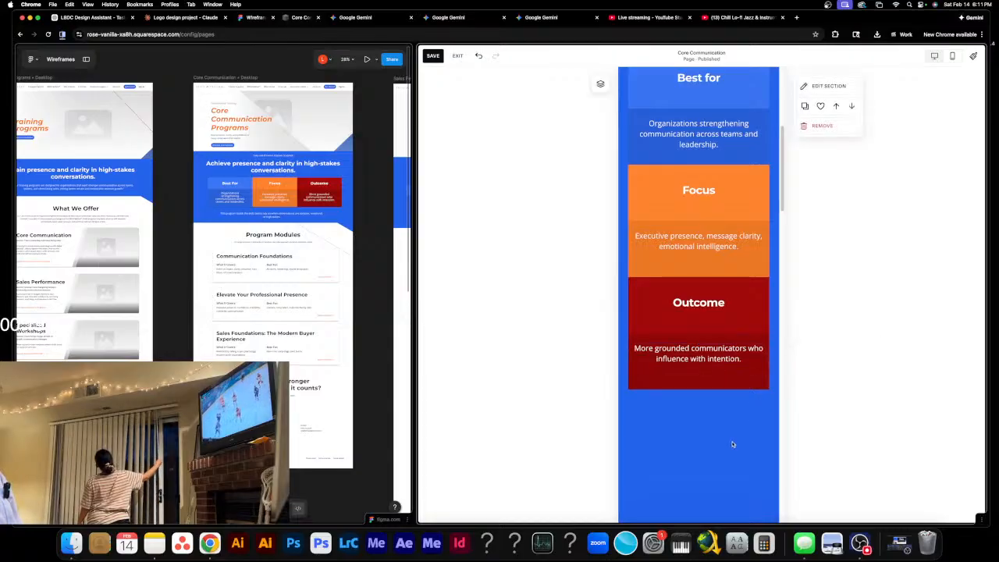
- Move the closing paragraph about the skills teams rely on directly beneath the Outcome card, closing the empty space above Program Modules
scroll(731, 444, down, 5)
scroll(726, 437, up, 3)
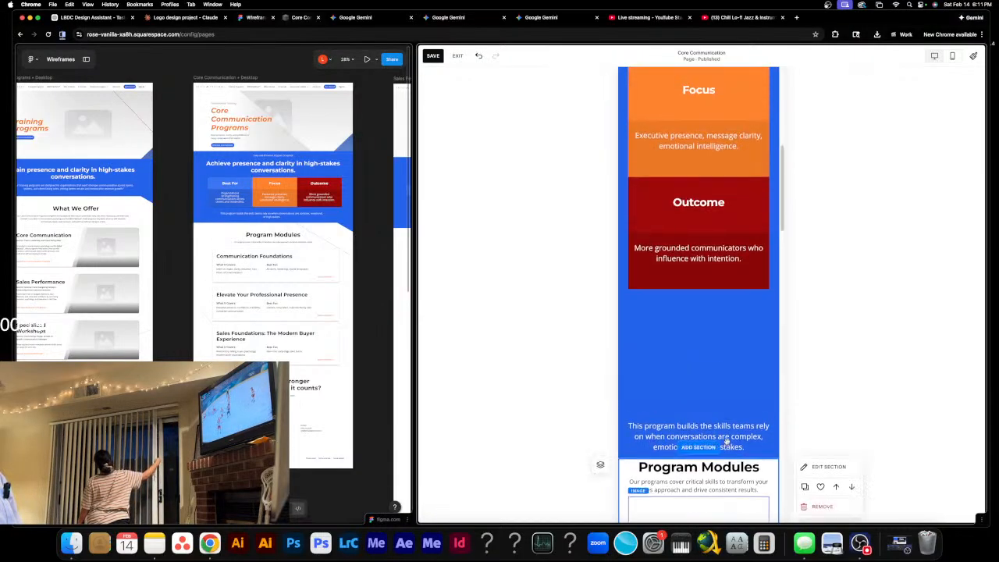
drag(726, 434, 725, 319)
click(725, 403)
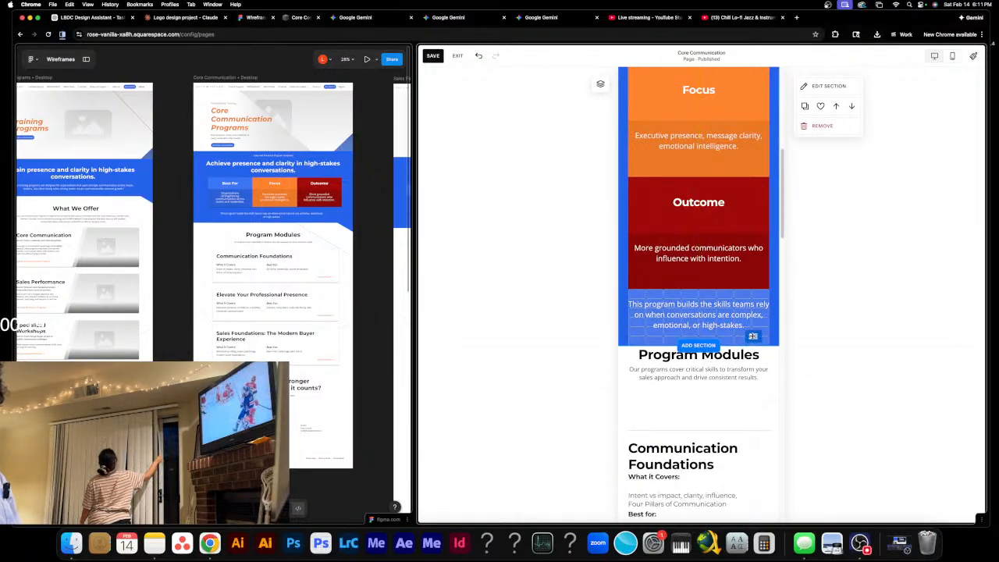
- Review the three stacked snapshot cards and the rest of the mobile page down to the award logos
scroll(751, 374, up, 3)
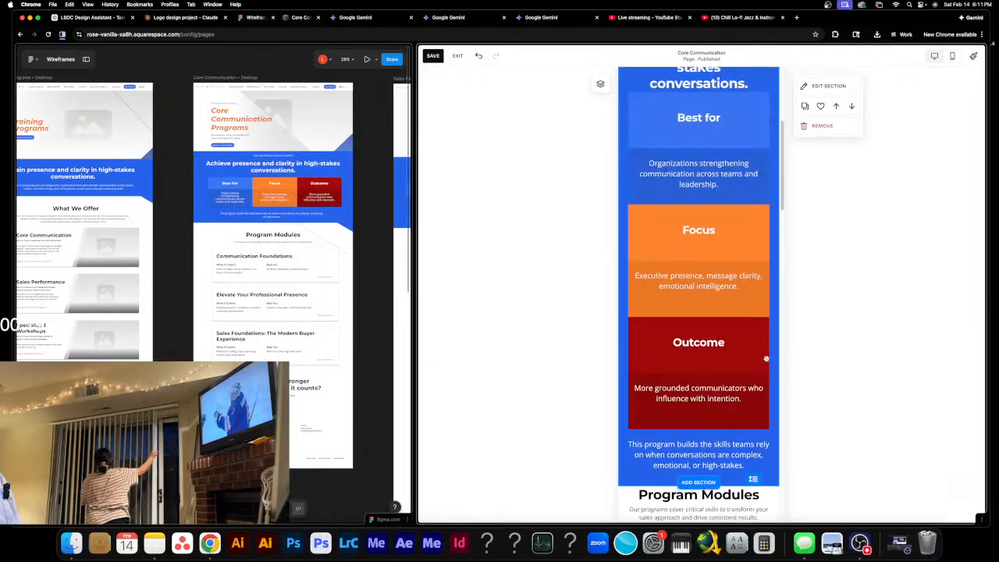
scroll(750, 374, up, 2)
scroll(736, 437, up, 2)
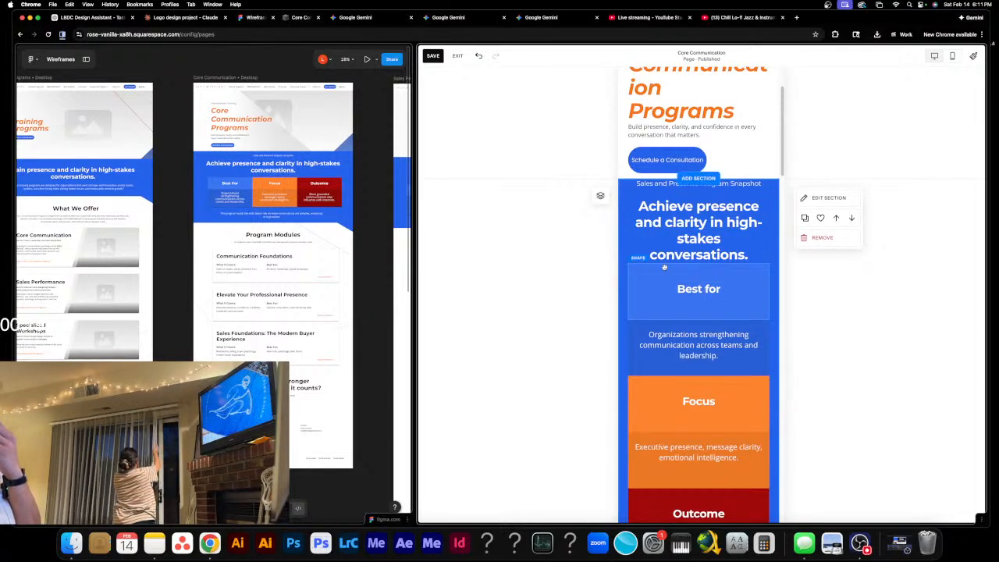
click(689, 275)
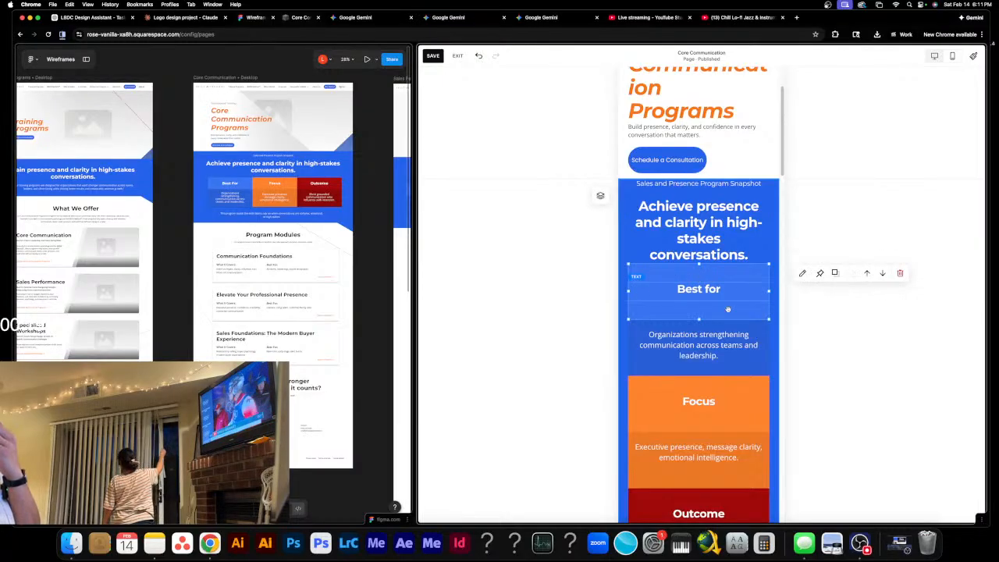
scroll(824, 381, down, 5)
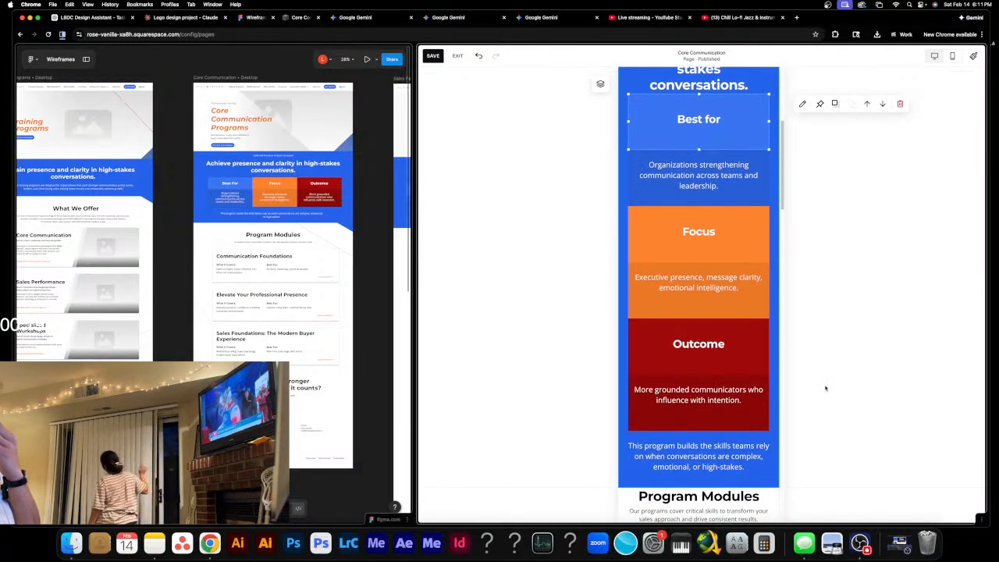
scroll(824, 389, down, 1)
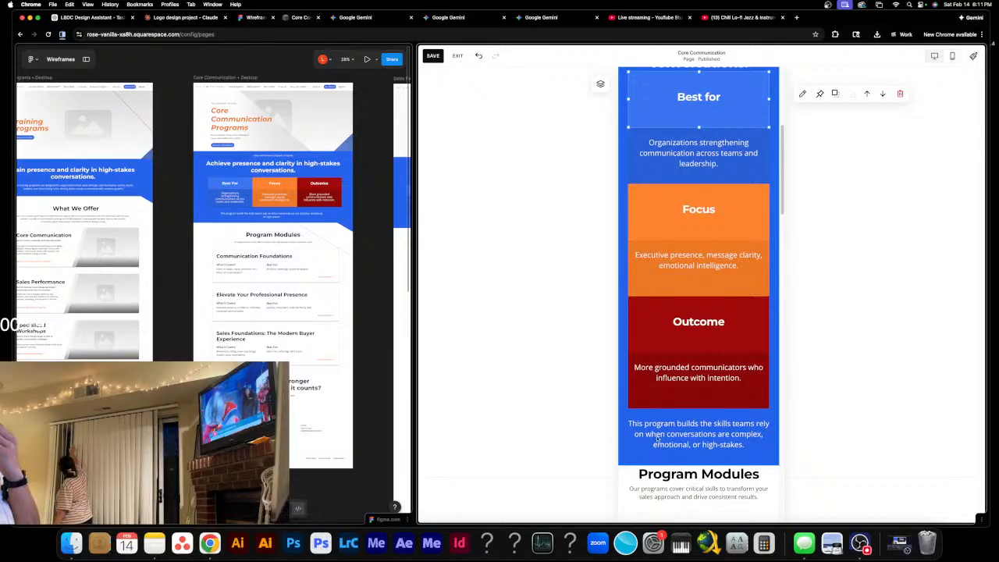
scroll(716, 439, down, 3)
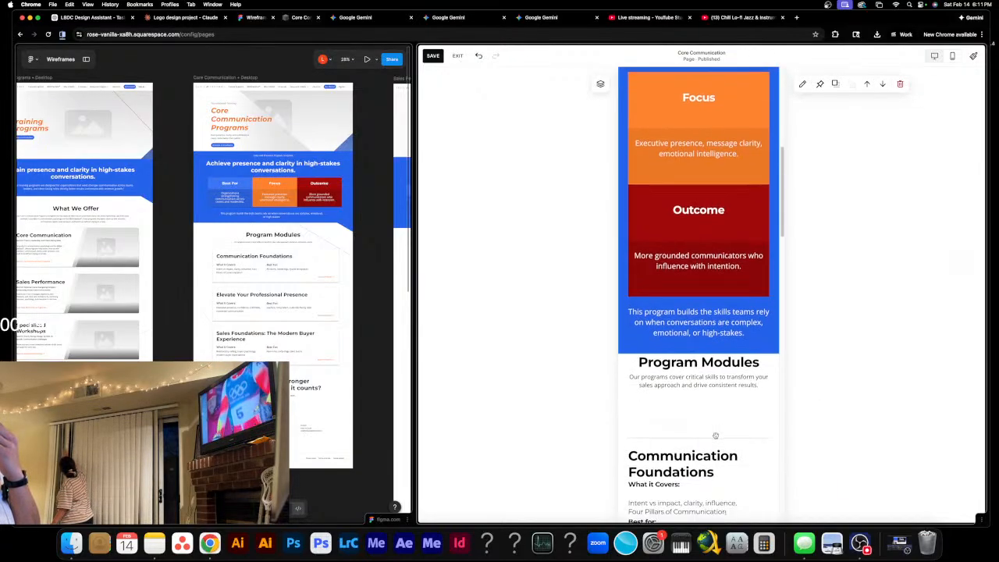
scroll(716, 434, down, 15)
scroll(725, 425, up, 12)
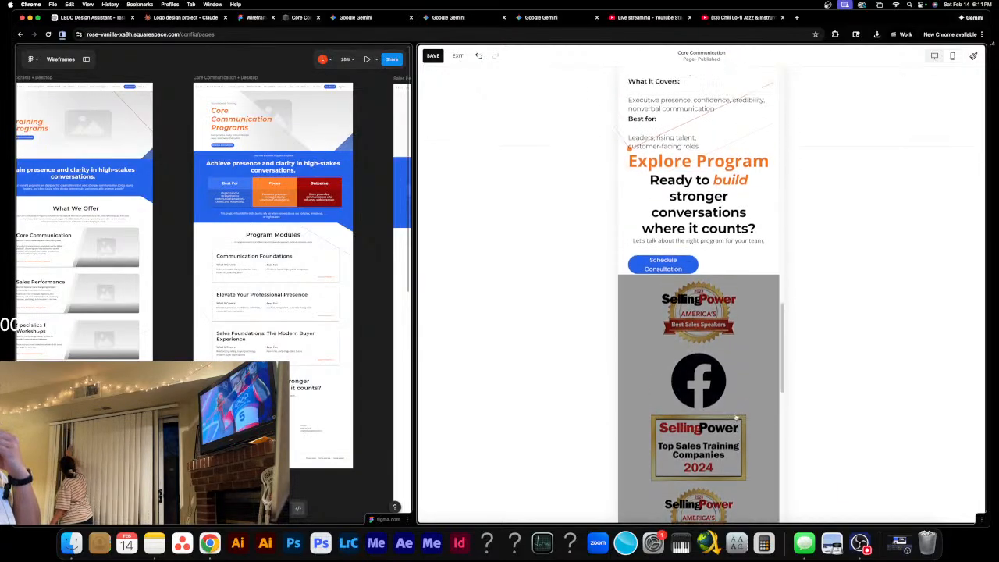
scroll(729, 419, up, 8)
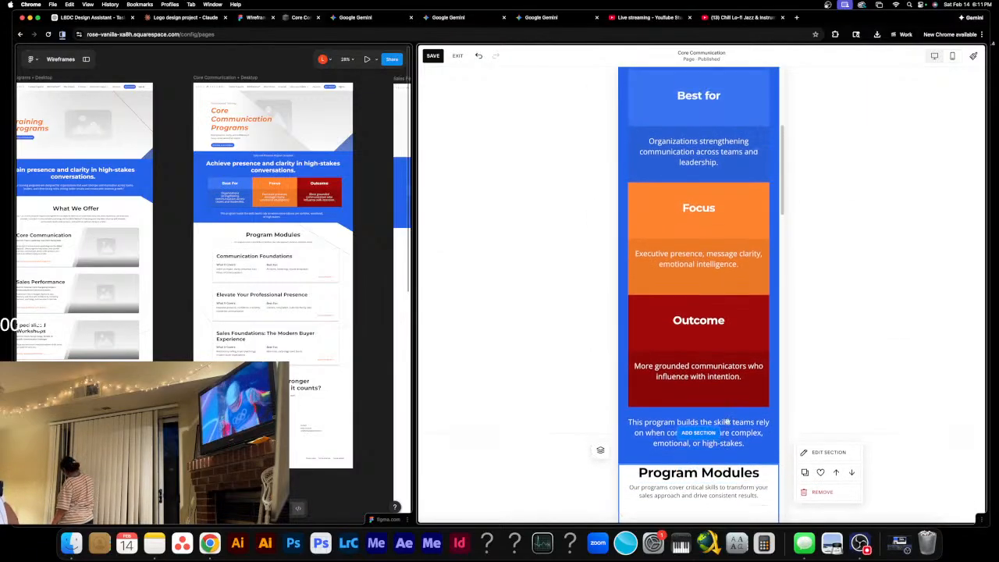
scroll(725, 424, up, 3)
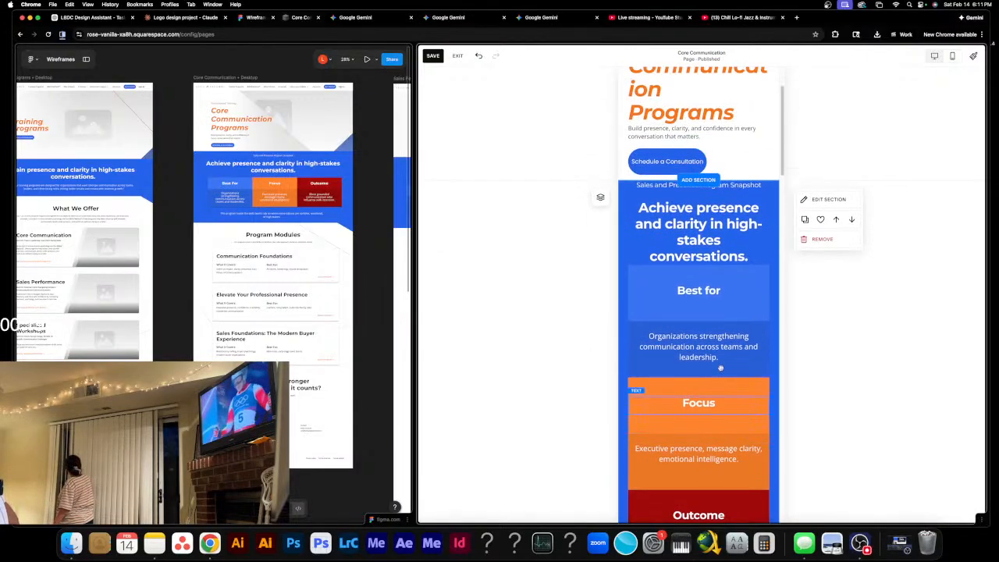
click(707, 289)
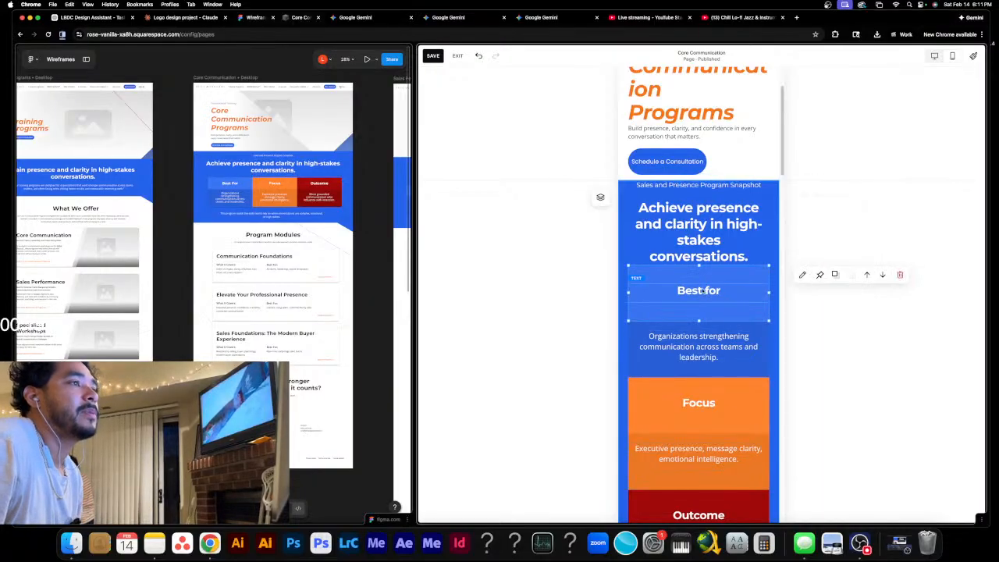
- Narrow the Best for card's shapes, heading and description to the left half of the snapshot section's content width
drag(769, 293, 698, 295)
click(669, 293)
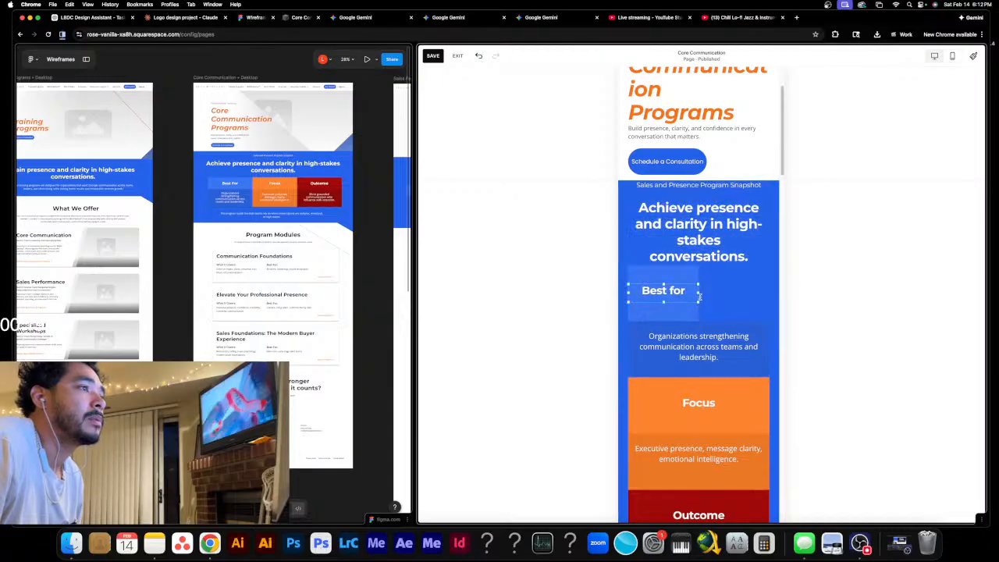
click(744, 348)
drag(770, 349, 698, 343)
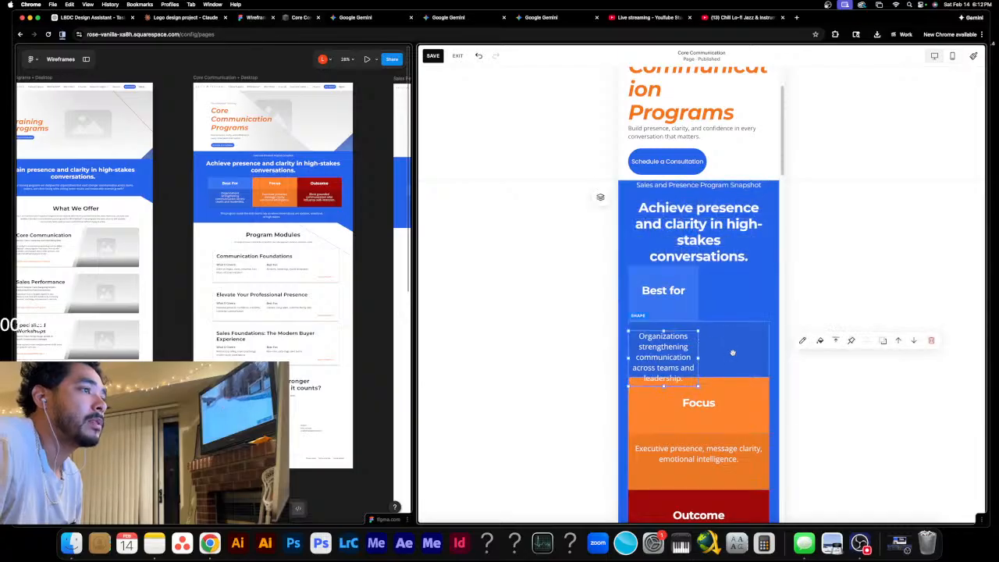
click(732, 351)
drag(768, 351, 718, 278)
- Place the orange shape and Focus heading beside the Best for heading, both narrowed to the right half
drag(628, 294, 700, 301)
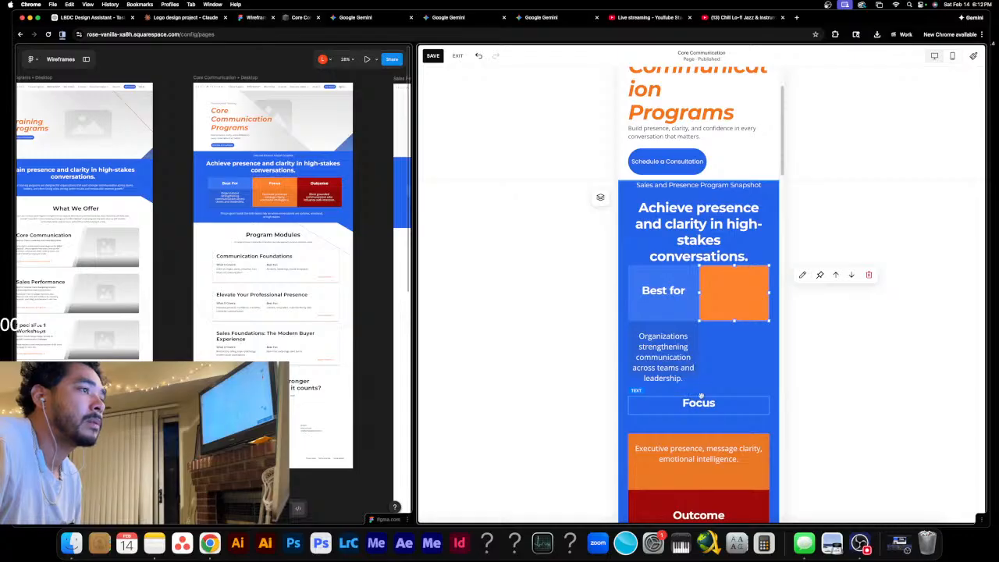
drag(701, 396, 714, 284)
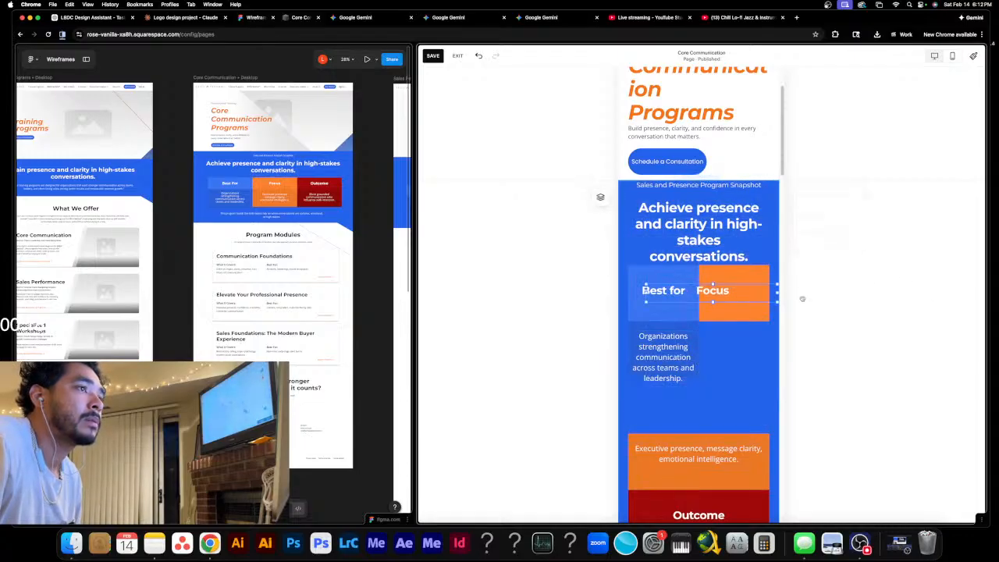
drag(778, 294, 769, 292)
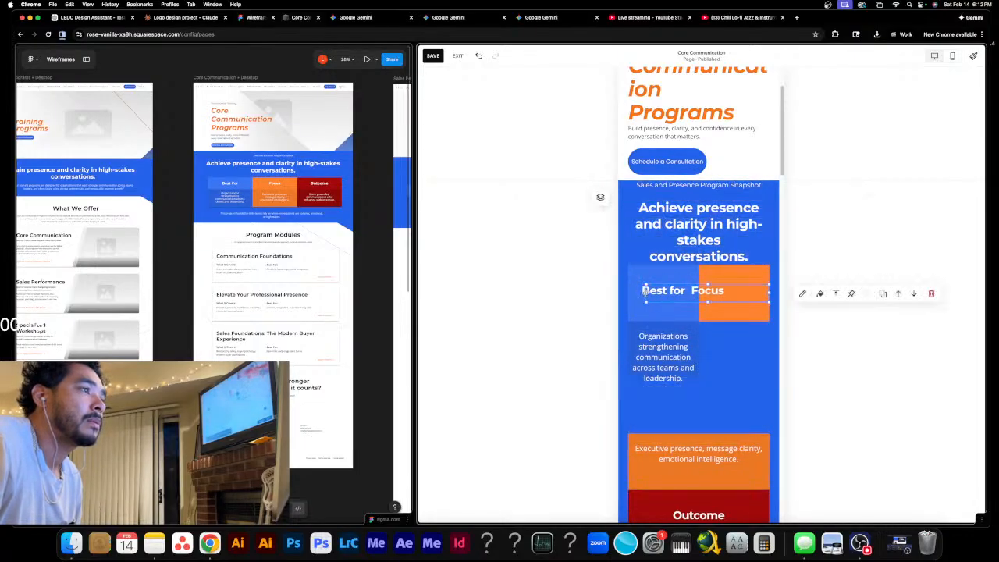
drag(644, 292, 706, 301)
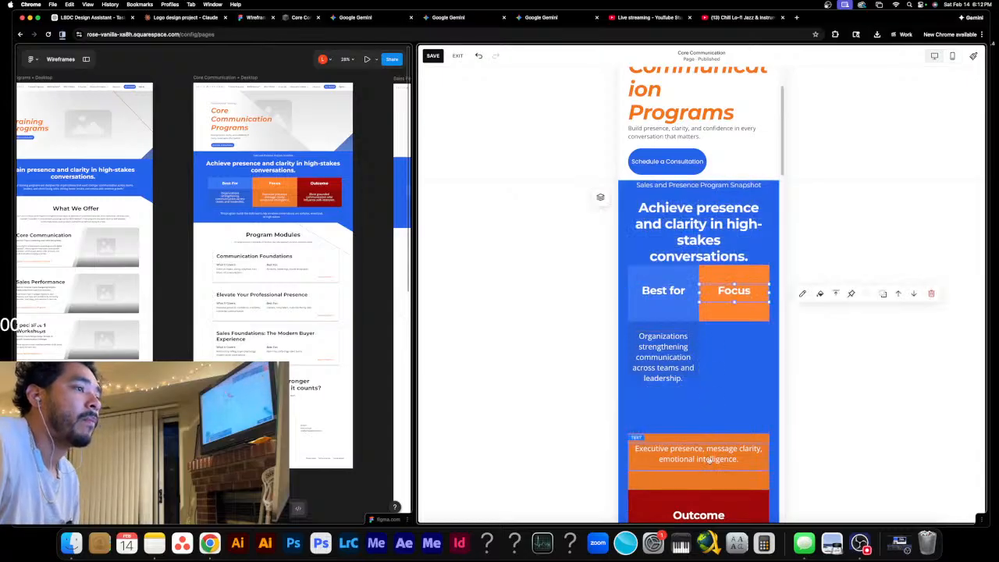
- Move the Focus description and darker orange shape beneath the Focus heading, narrowing both to half width
drag(712, 437, 707, 343)
drag(636, 350, 704, 352)
drag(703, 413, 702, 362)
drag(630, 355, 700, 355)
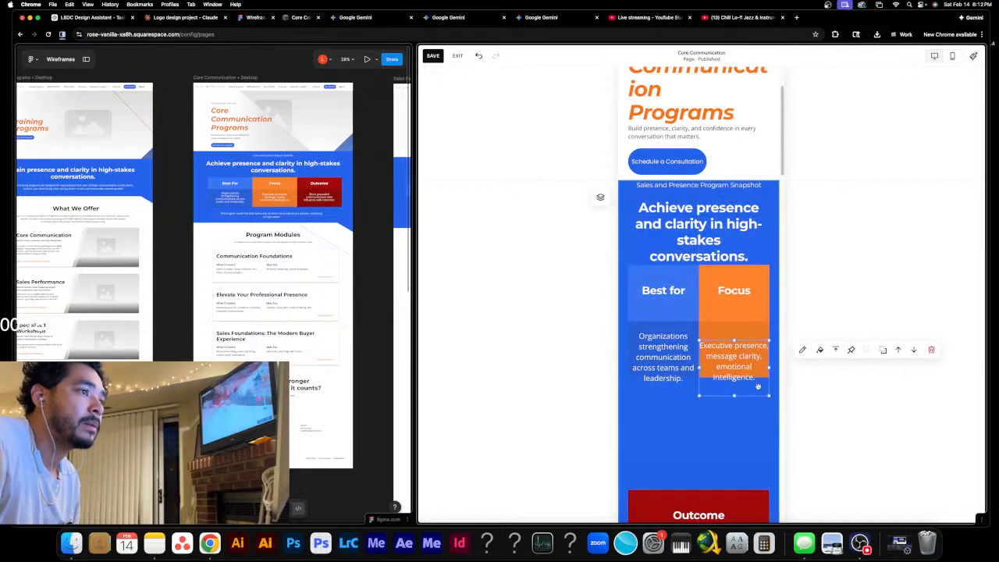
- Extend the darker blue and darker orange shapes to equal heights and align the Focus description with the Best for description
drag(753, 385, 734, 394)
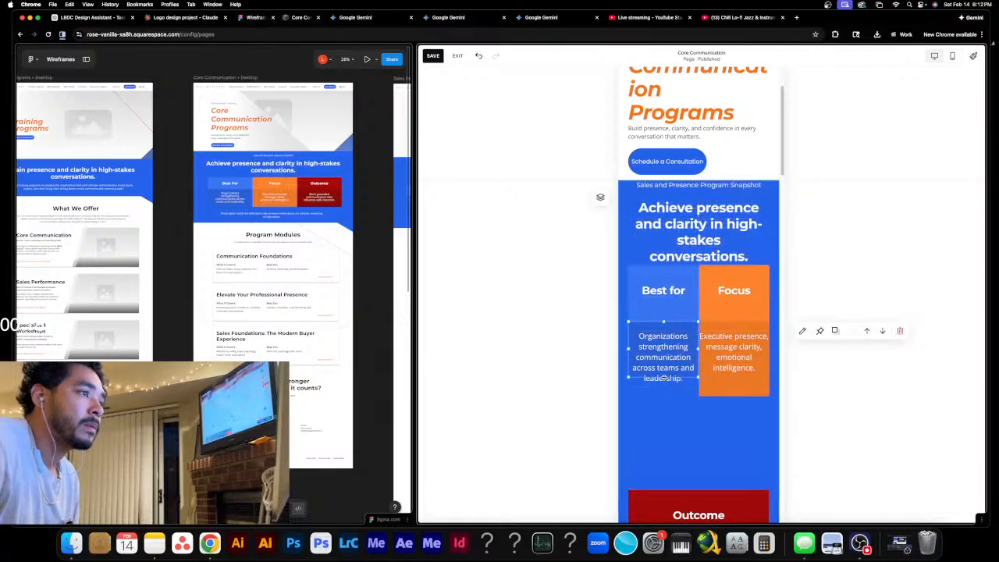
click(663, 380)
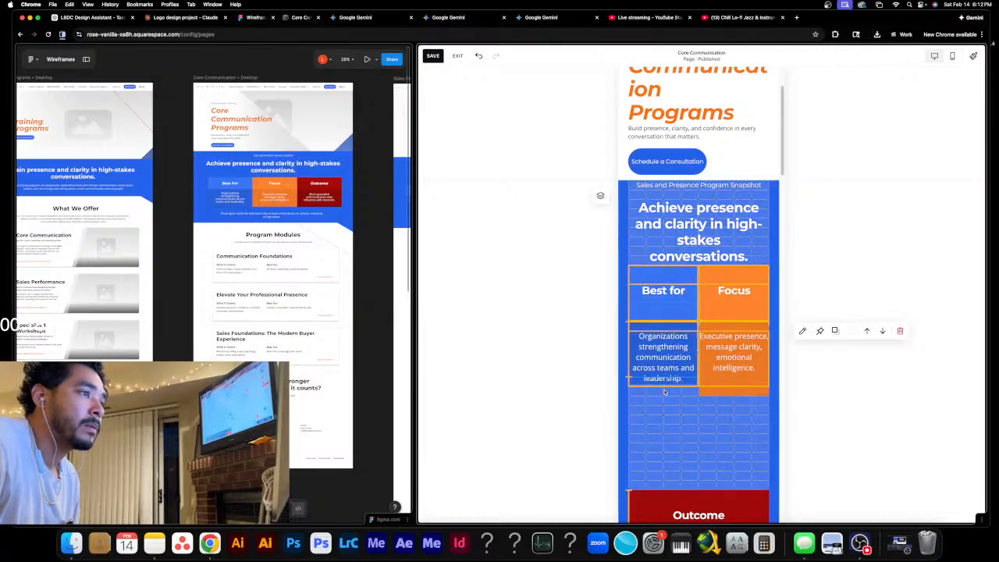
click(704, 440)
click(741, 357)
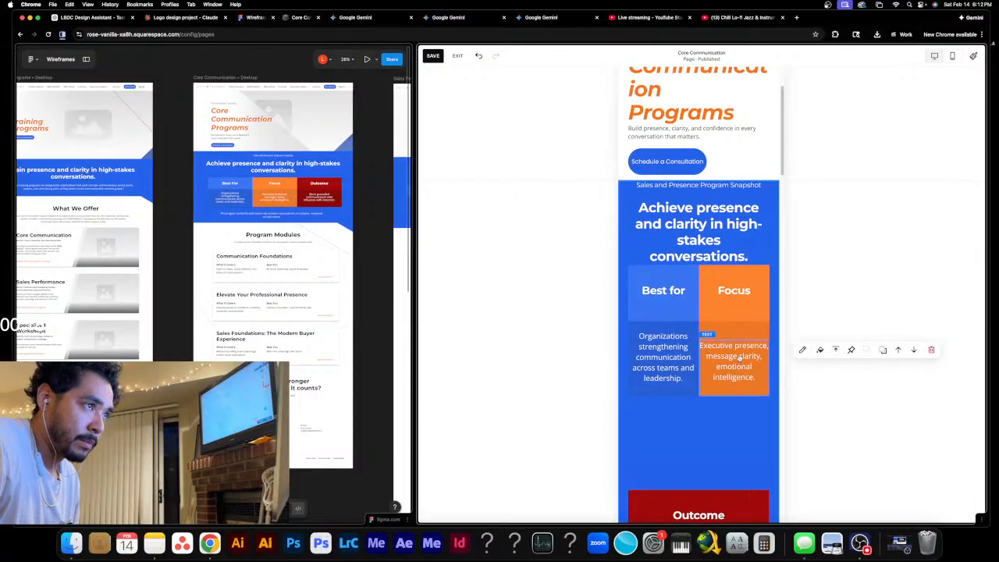
click(740, 358)
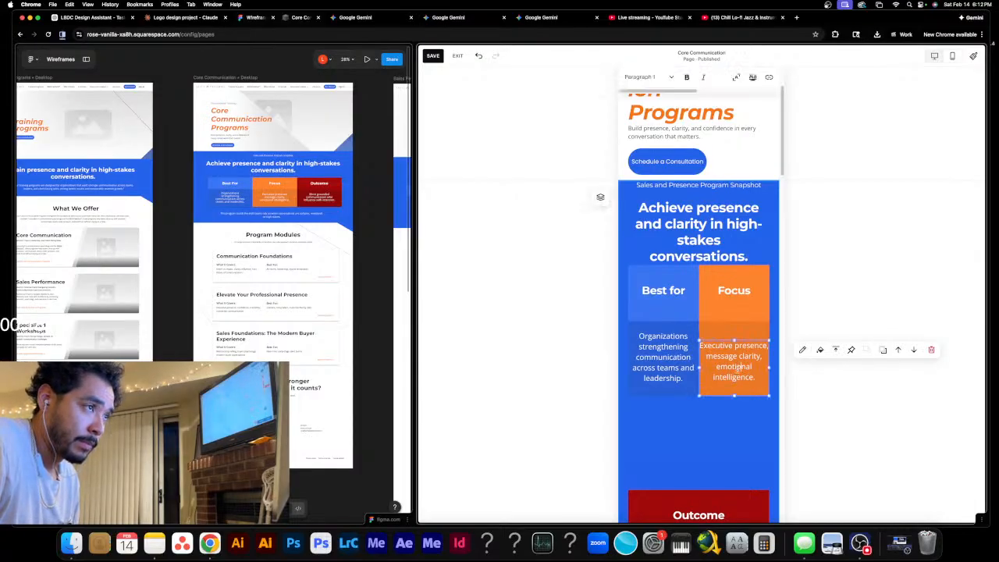
click(741, 424)
click(739, 353)
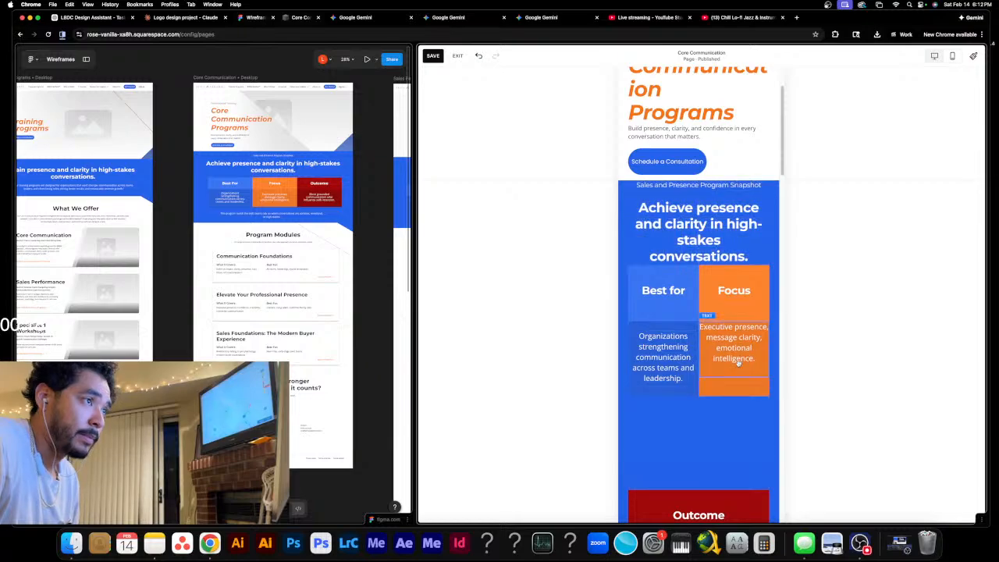
drag(752, 369, 751, 378)
- Shift the Best for and Focus cards together slightly down, adding space beneath the snapshot heading
scroll(705, 422, down, 1)
click(704, 424)
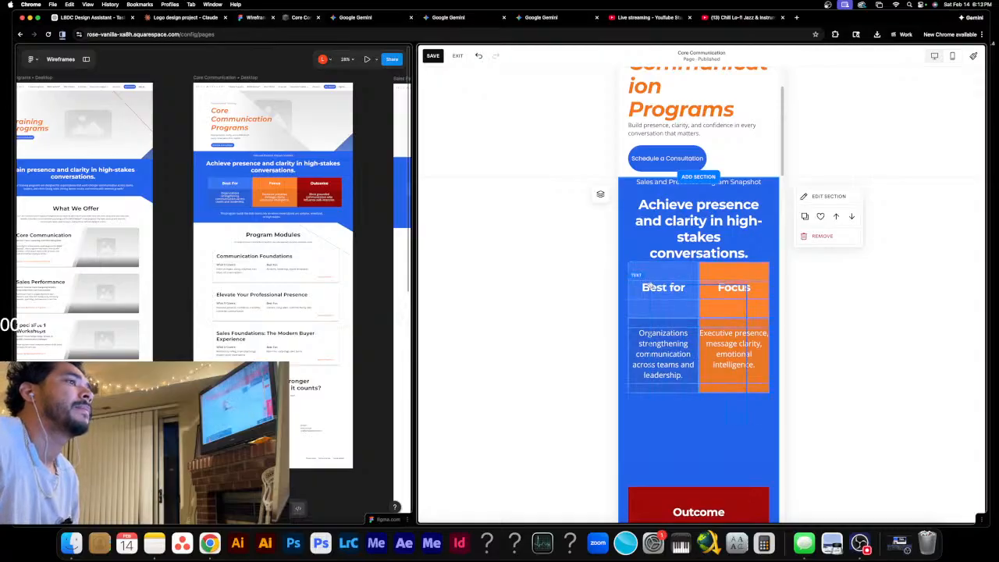
click(738, 282)
drag(739, 278, 740, 289)
click(866, 411)
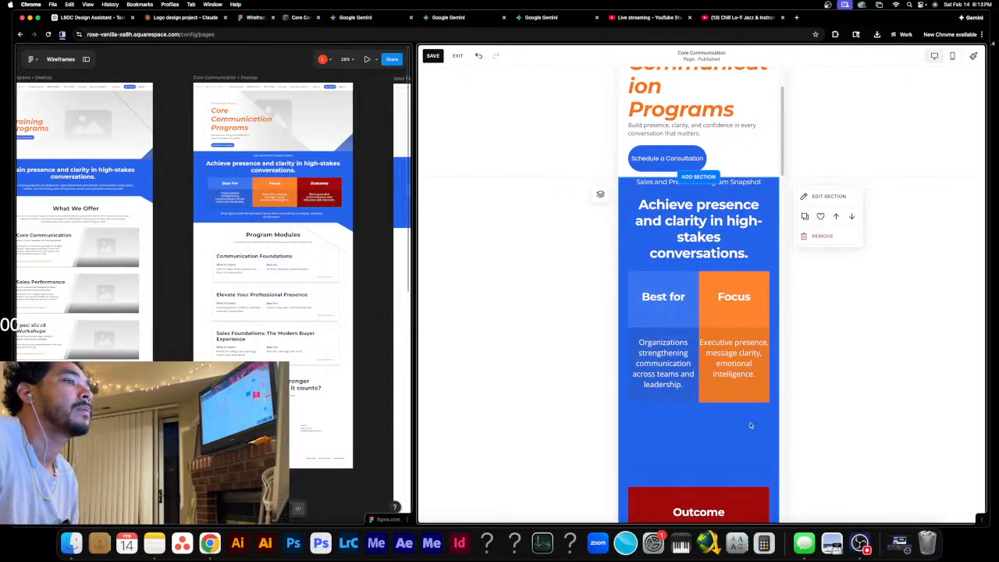
- Shift the snapshot label, heading and both cards down slightly, and extend the hero section's lower edge
drag(752, 424, 646, 189)
drag(677, 223, 678, 232)
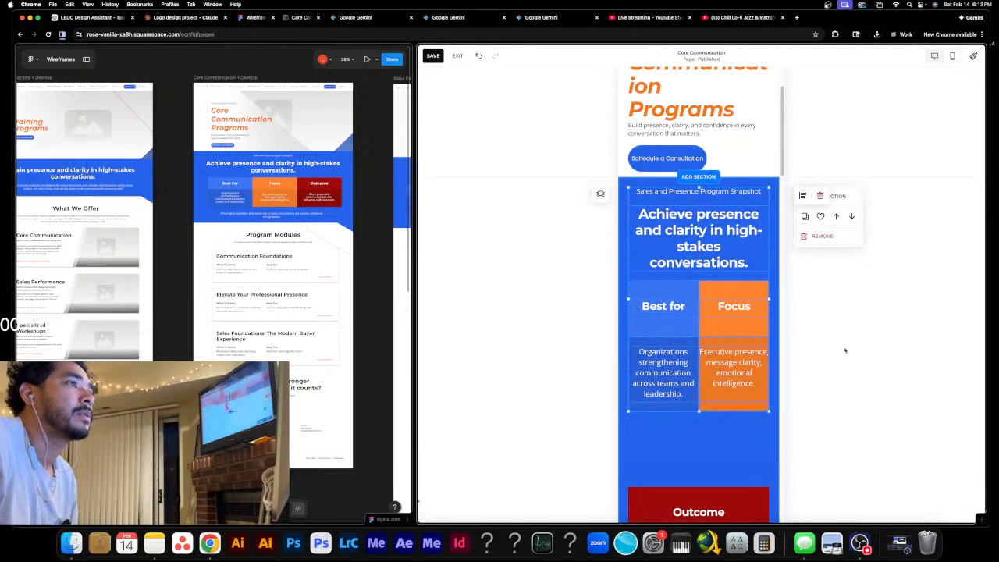
click(755, 168)
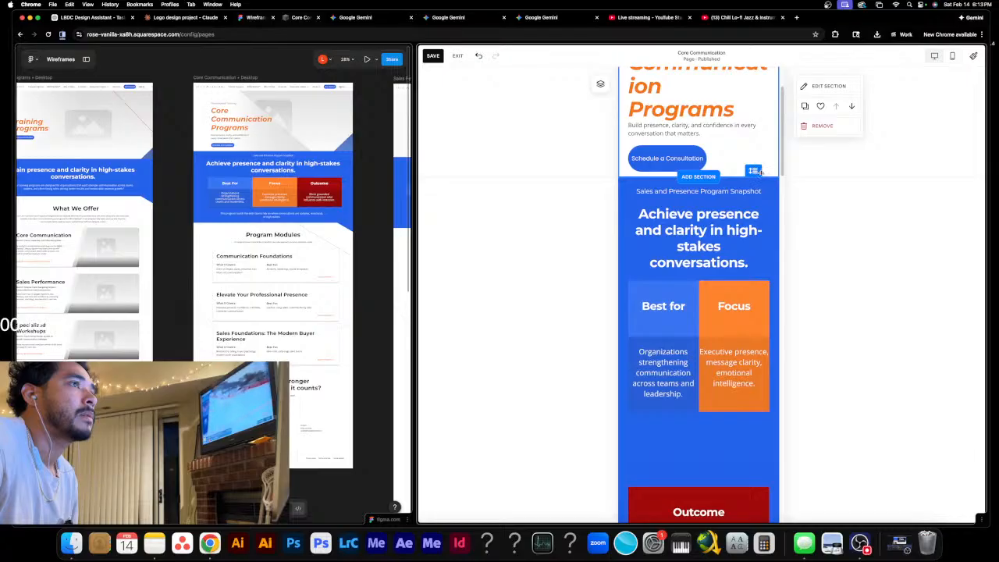
drag(755, 171, 755, 190)
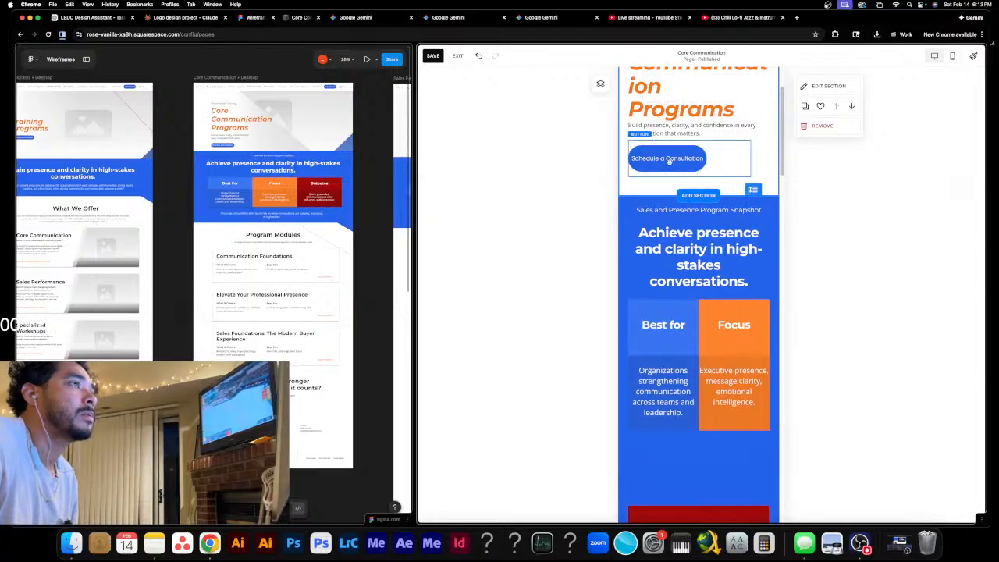
- Lower the Schedule a Consultation button and the hero description, and narrow the description to the button block's width
drag(668, 161, 667, 178)
drag(669, 135, 668, 149)
scroll(749, 187, up, 2)
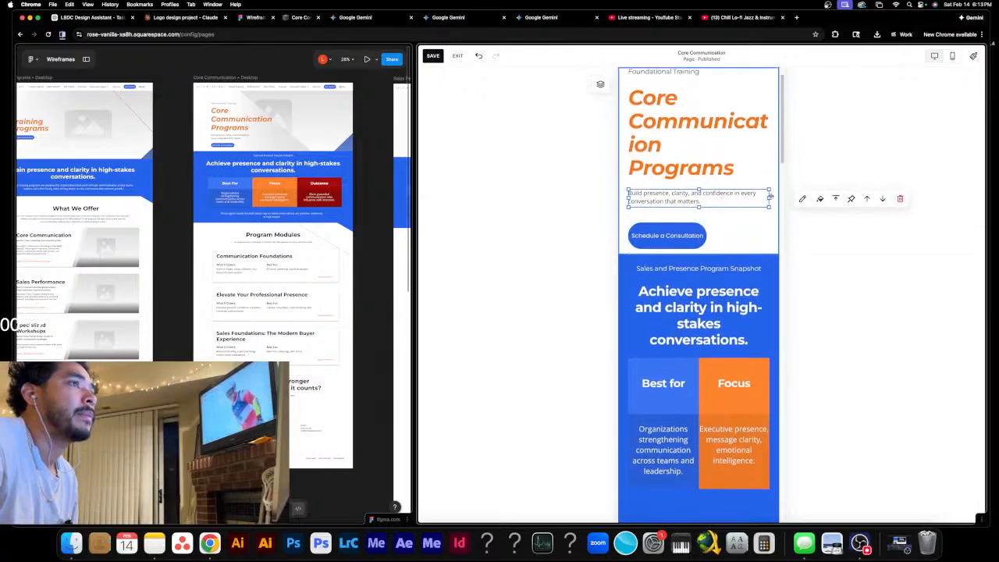
drag(767, 198, 751, 198)
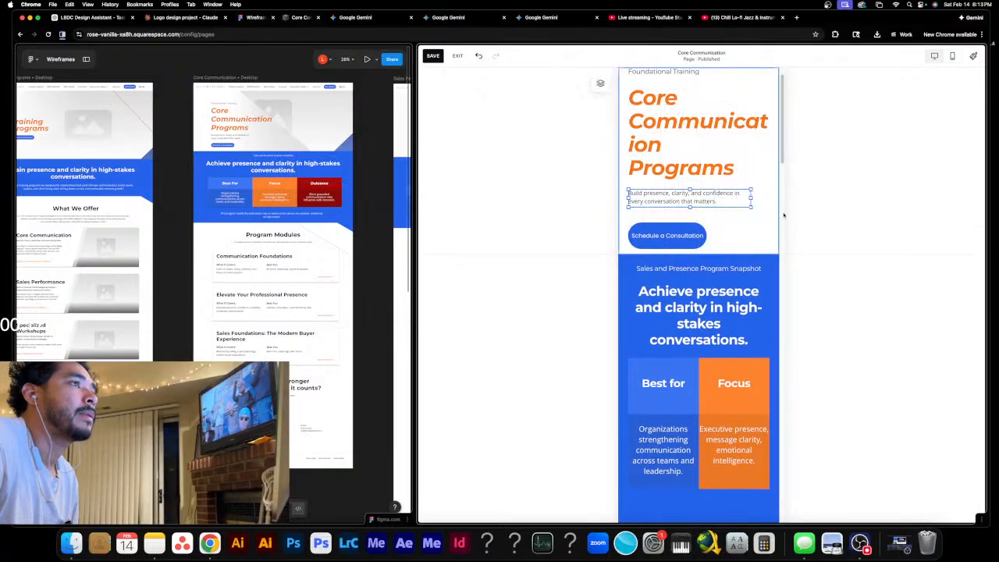
- Try scaling the Core Communication Programs heading to fit its text box, making the box taller and wider
click(663, 153)
double_click(663, 153)
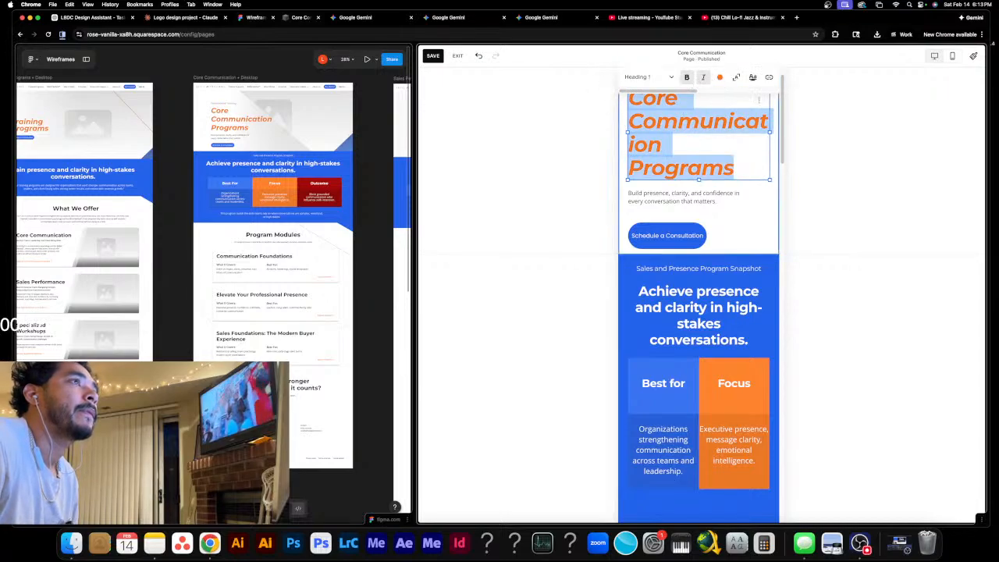
click(736, 78)
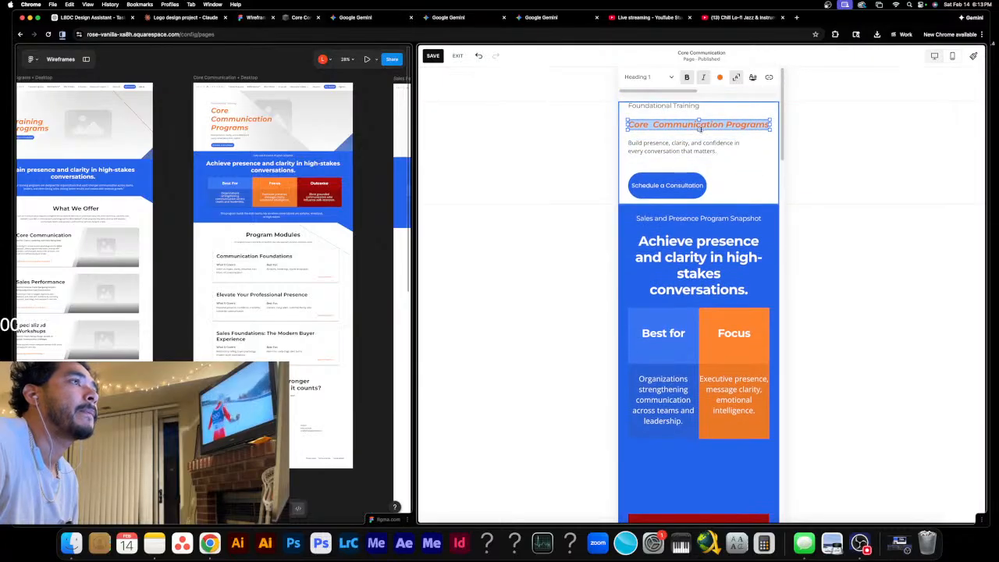
drag(700, 130, 700, 170)
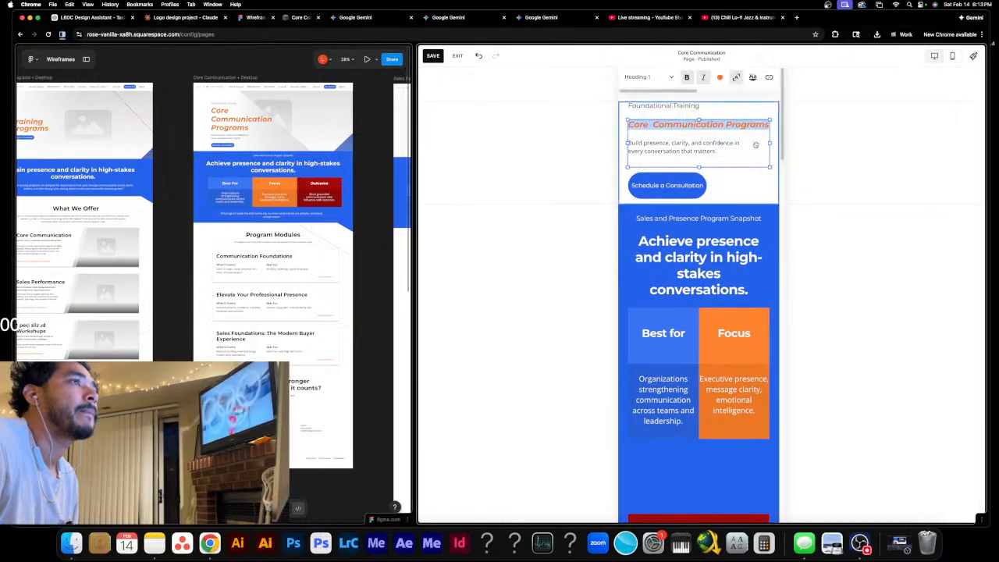
drag(767, 143, 791, 152)
drag(857, 158, 850, 157)
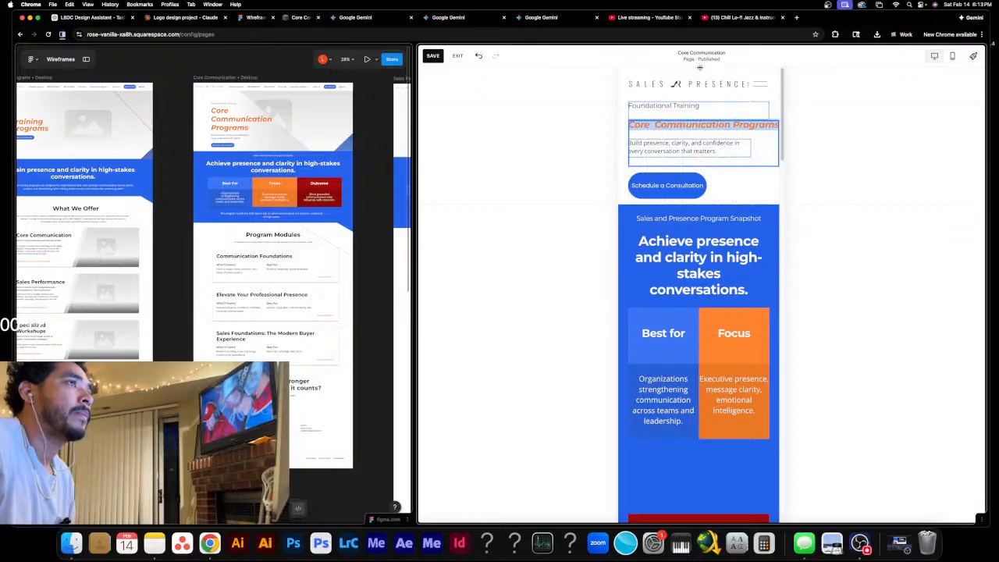
- Undo the hero heading's text box resizing and text scaling
click(479, 56)
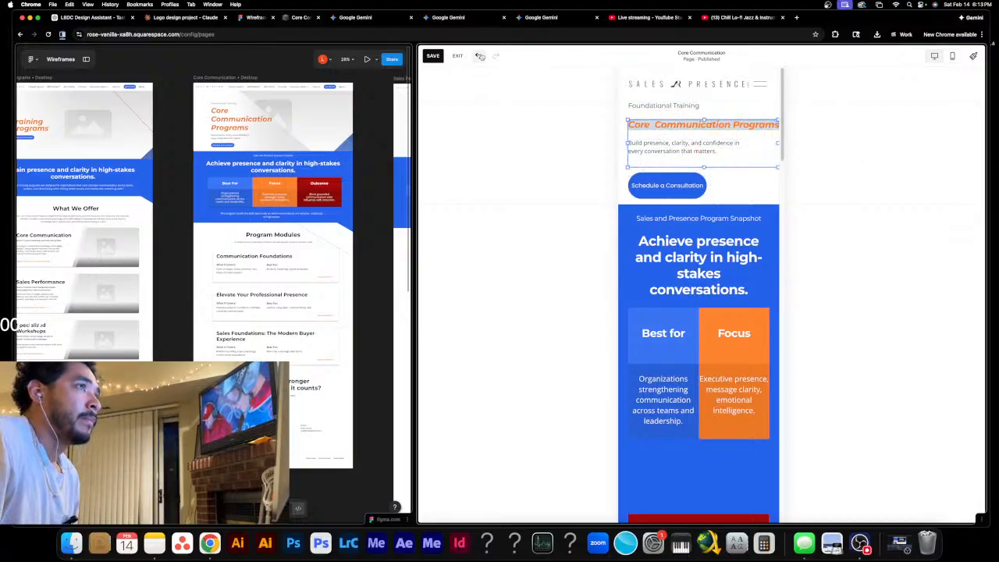
click(480, 56)
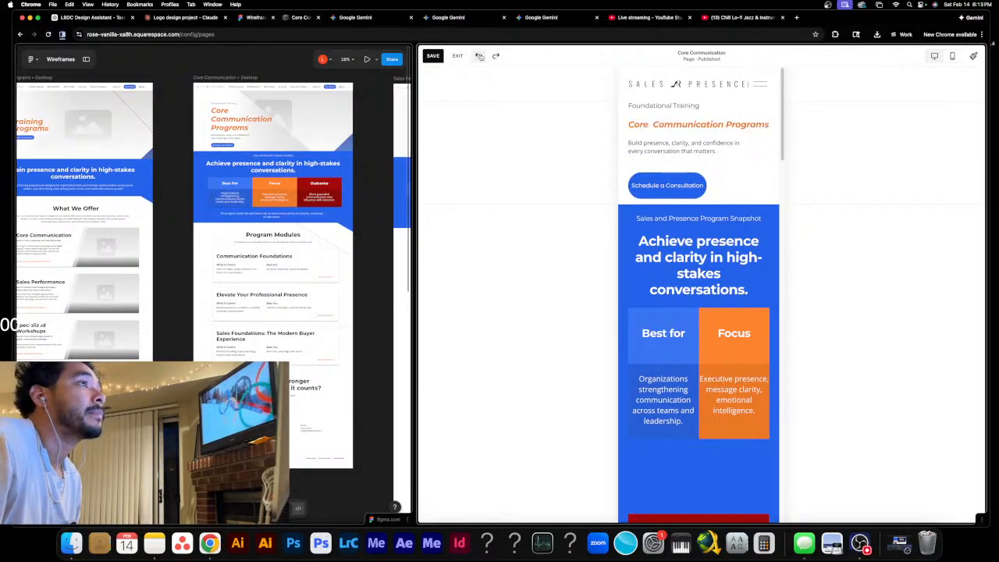
click(480, 56)
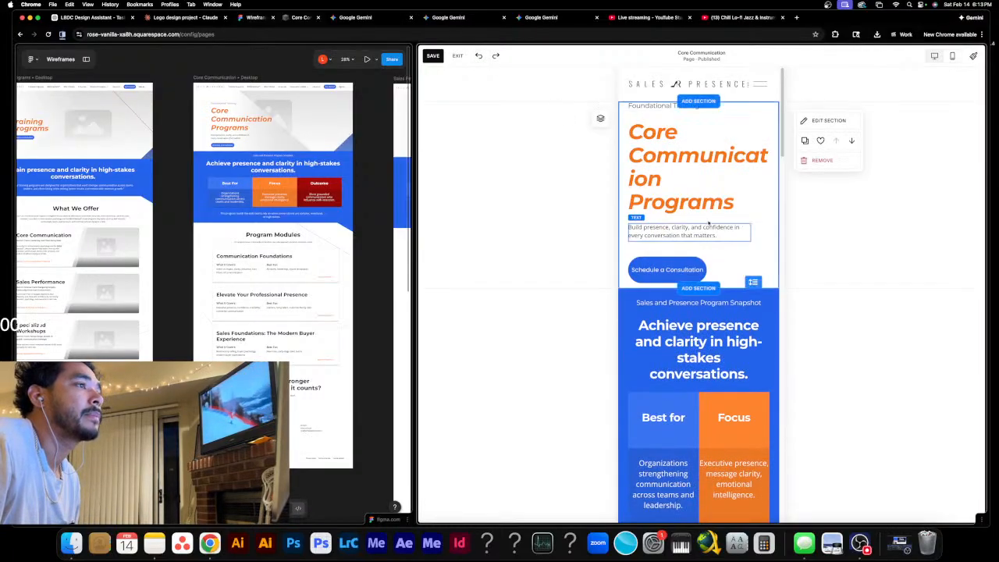
- Set the Schedule a Consultation button's layout to Fill
click(682, 267)
double_click(690, 266)
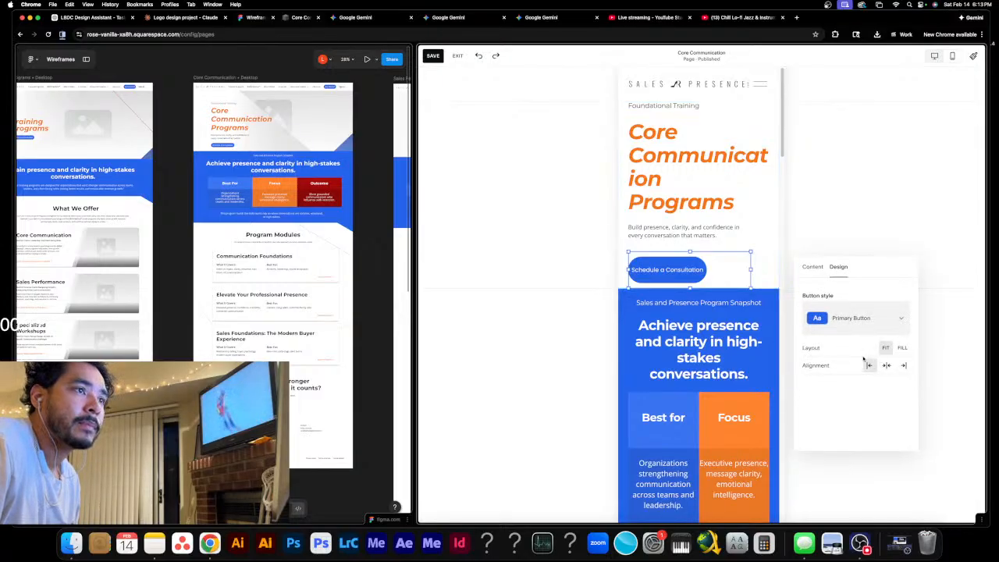
click(815, 267)
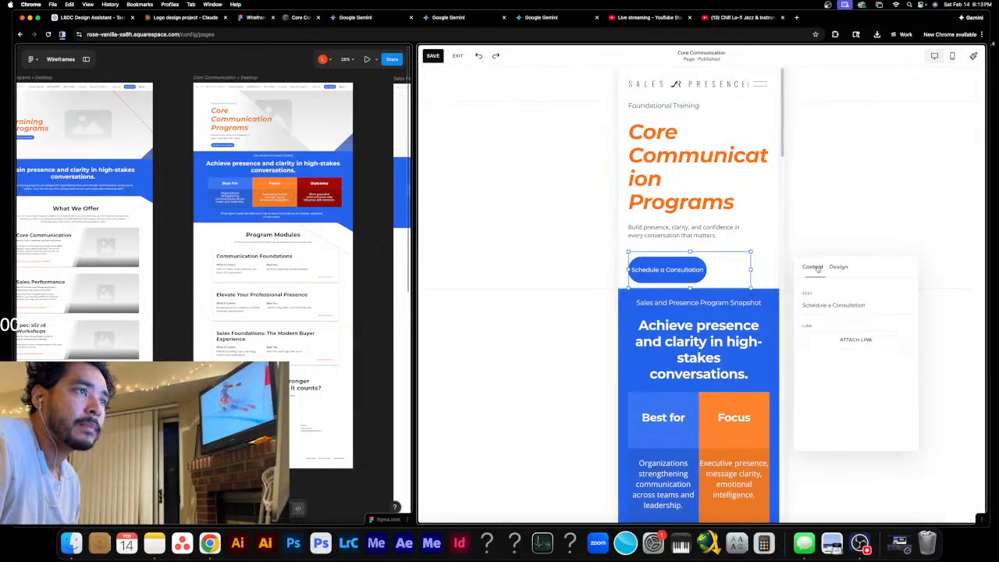
click(838, 267)
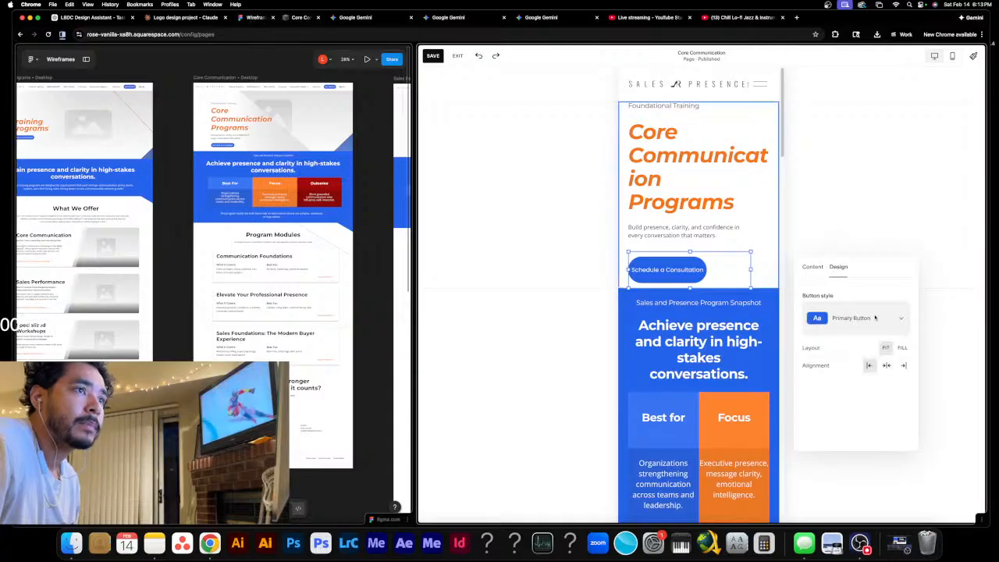
click(901, 348)
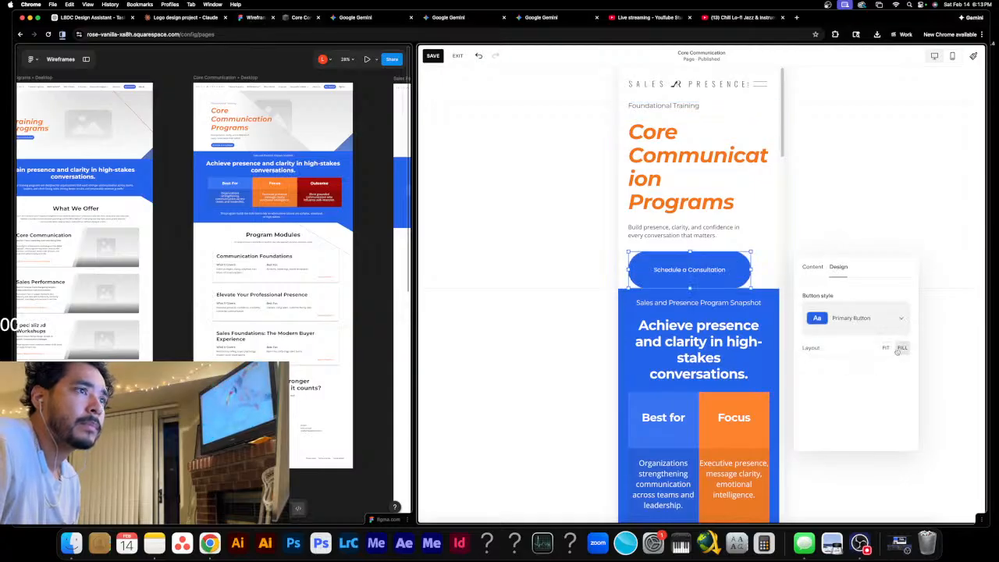
- Reduce the Schedule a Consultation button's height and extend the hero section to leave space beneath it
click(694, 283)
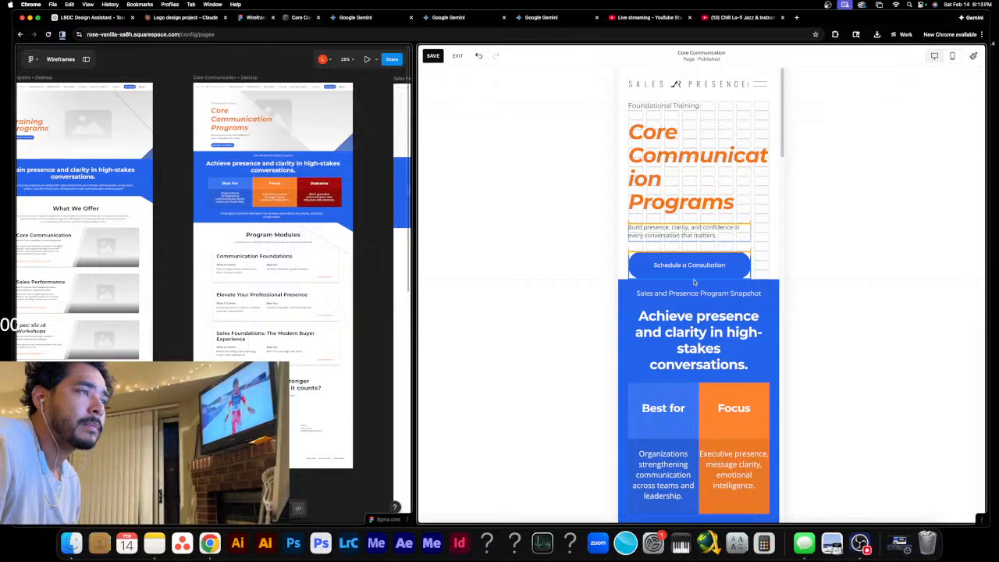
click(752, 263)
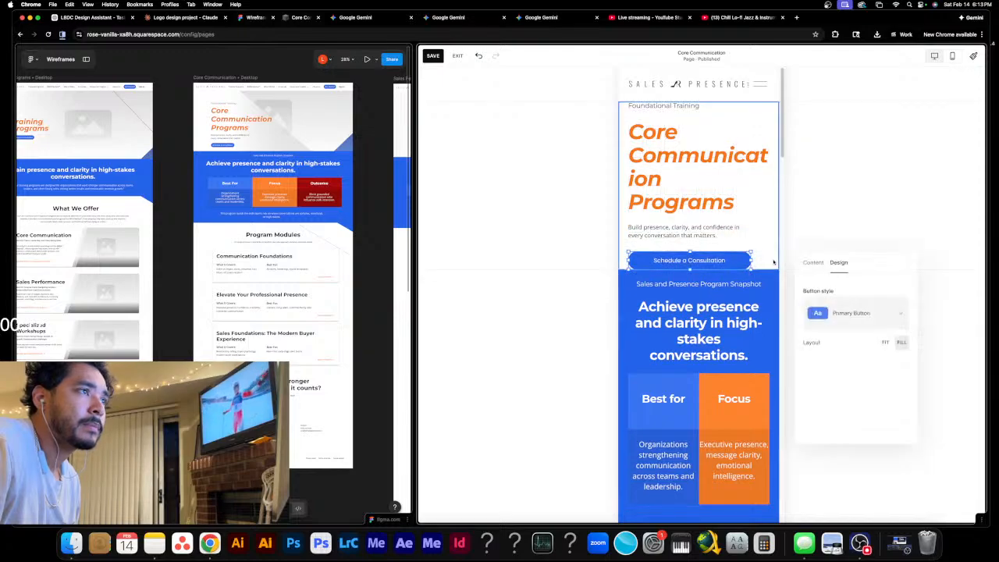
drag(754, 264, 753, 285)
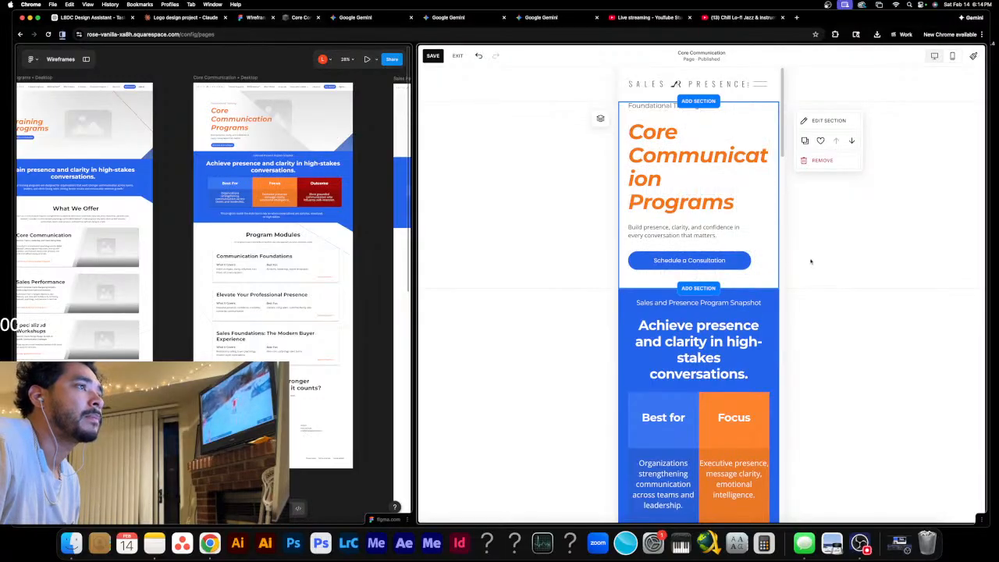
- Check the design and content settings of the Schedule a Consultation button
click(736, 262)
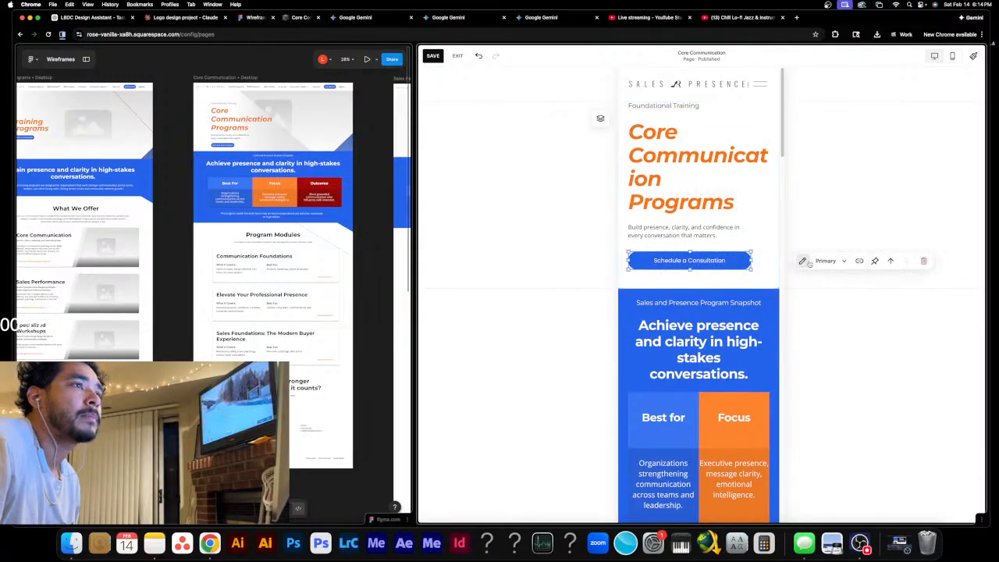
click(803, 262)
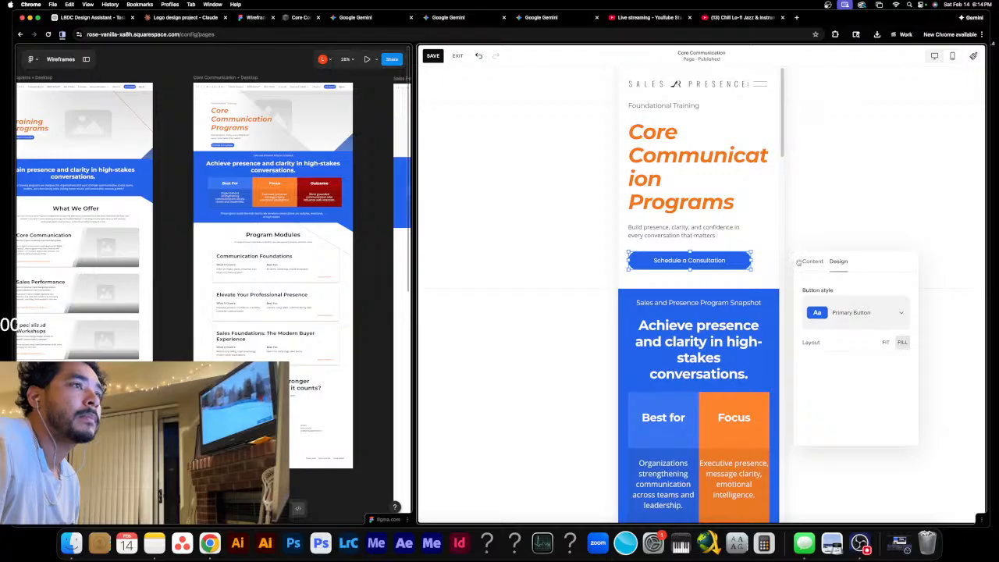
click(810, 264)
click(837, 263)
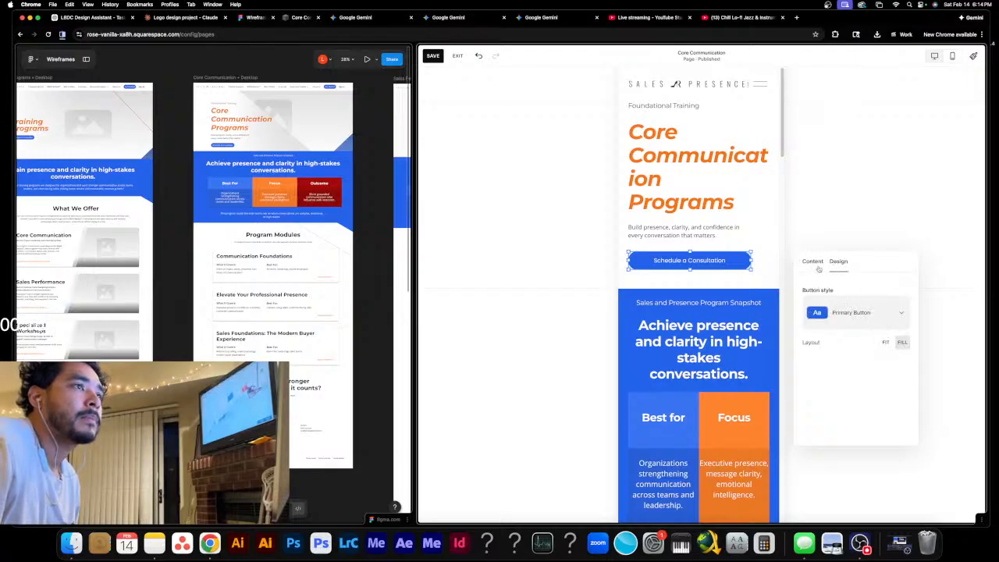
click(814, 268)
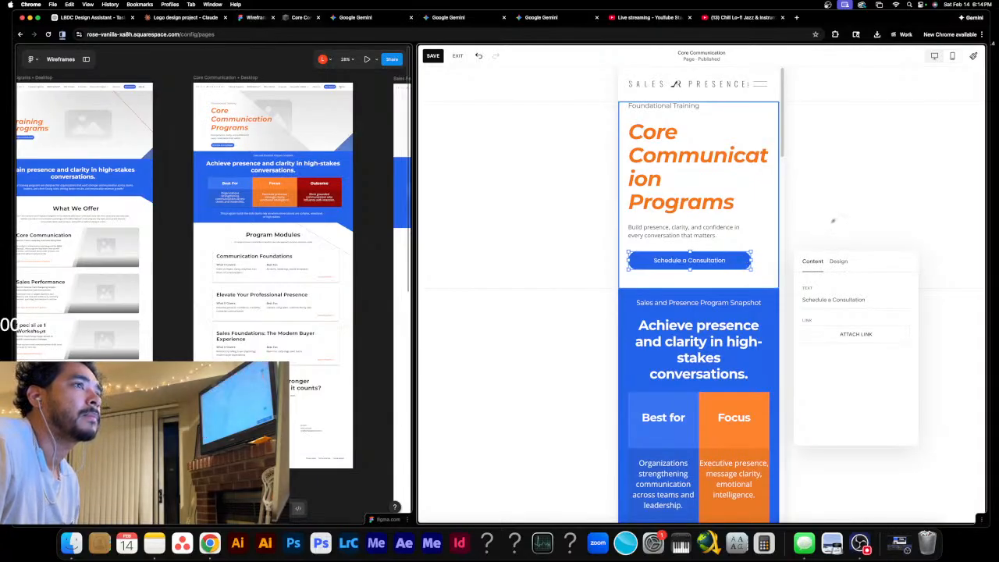
click(920, 371)
click(944, 493)
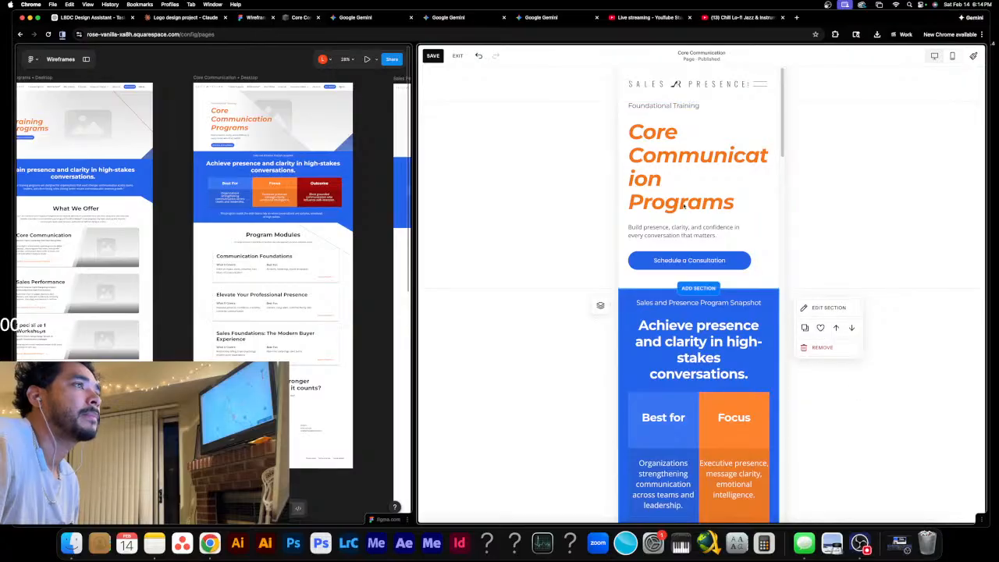
click(669, 156)
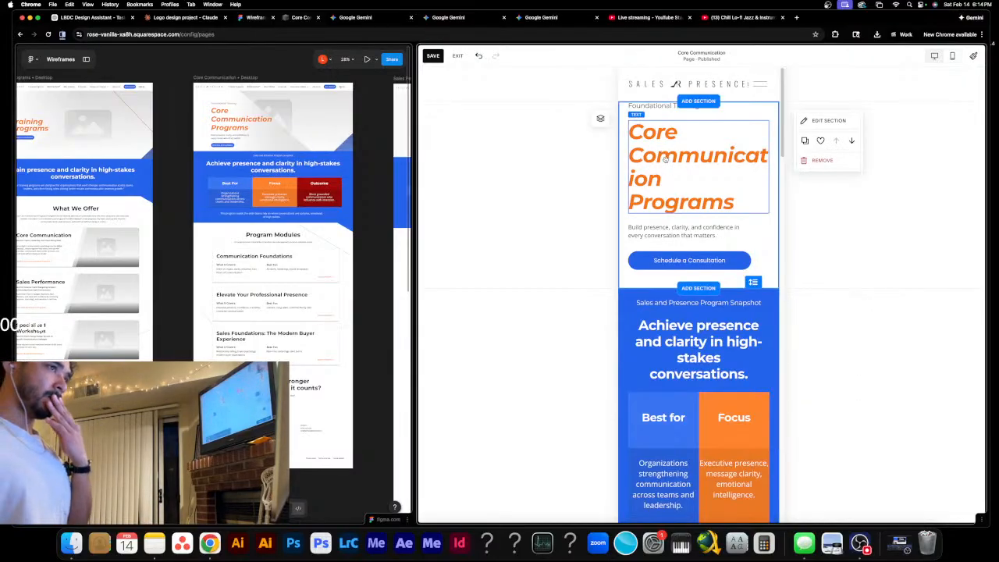
click(843, 205)
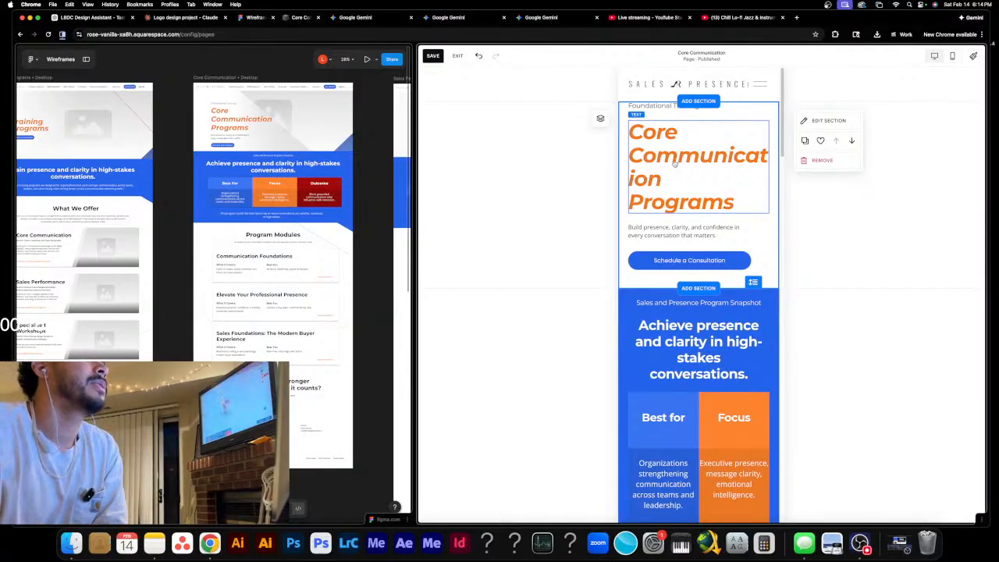
scroll(668, 172, down, 1)
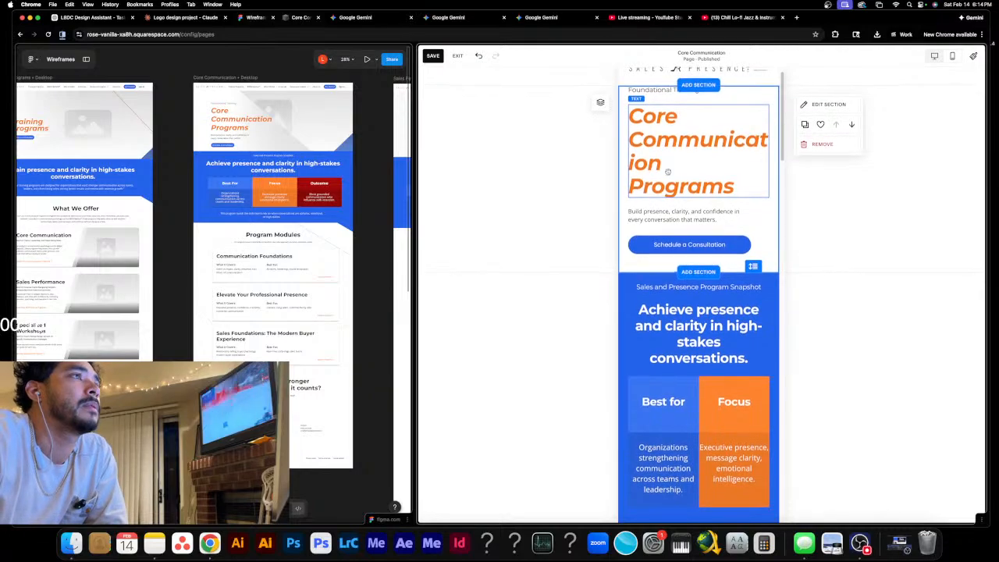
scroll(698, 204, down, 1)
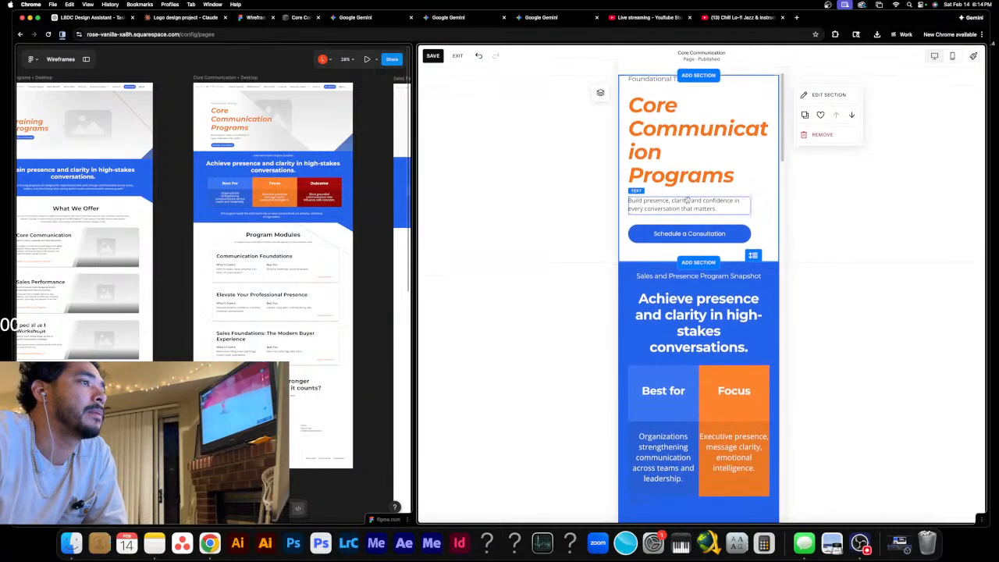
scroll(726, 227, up, 1)
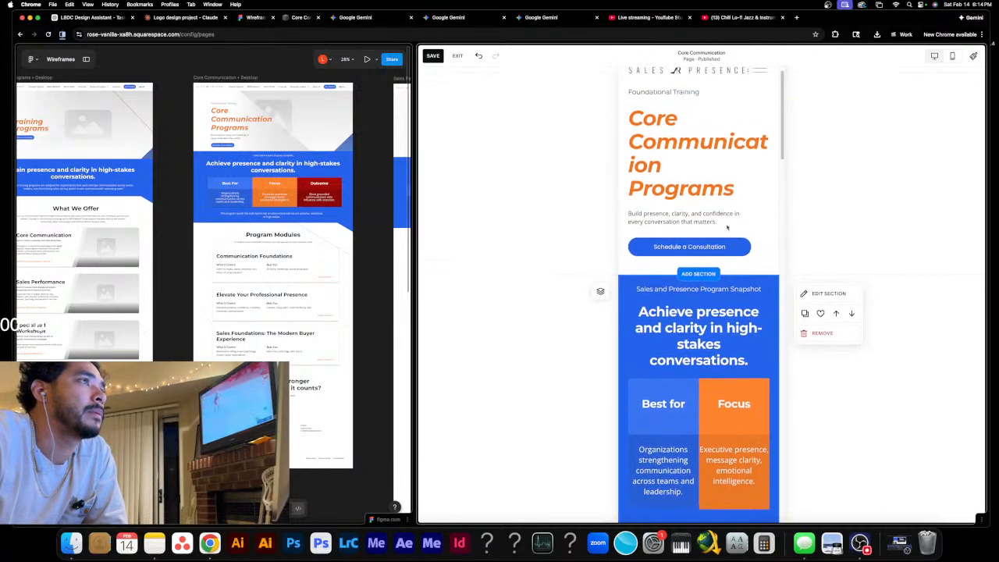
- Reduce the site-wide Heading 1 size to 3.4rem in the heading font styles
double_click(686, 177)
click(973, 57)
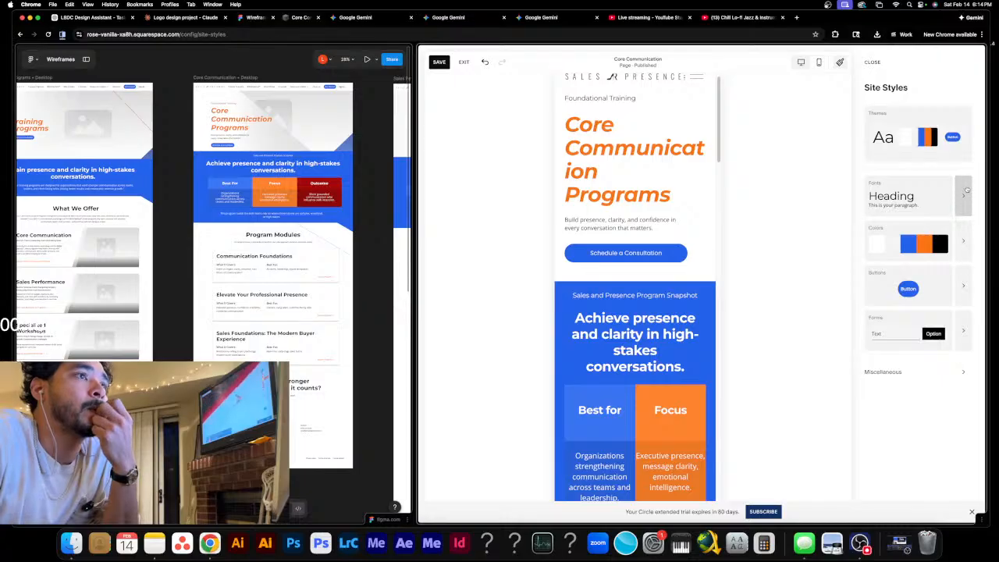
click(966, 189)
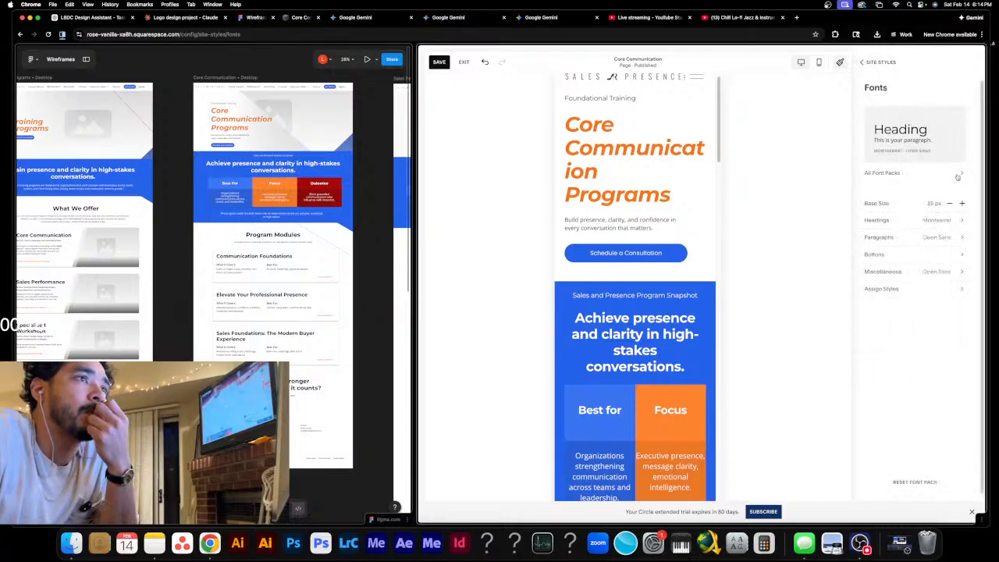
click(948, 221)
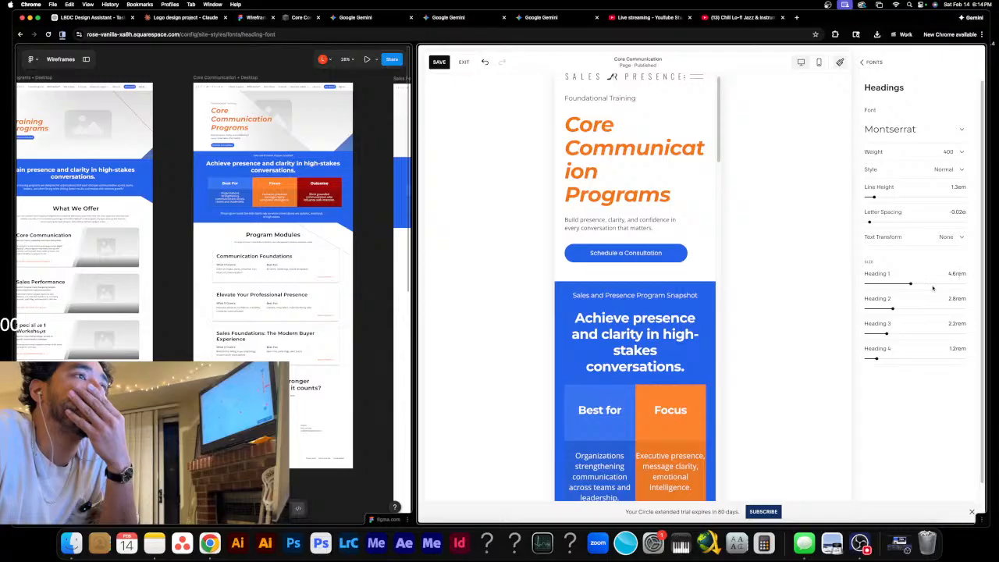
drag(913, 286, 898, 283)
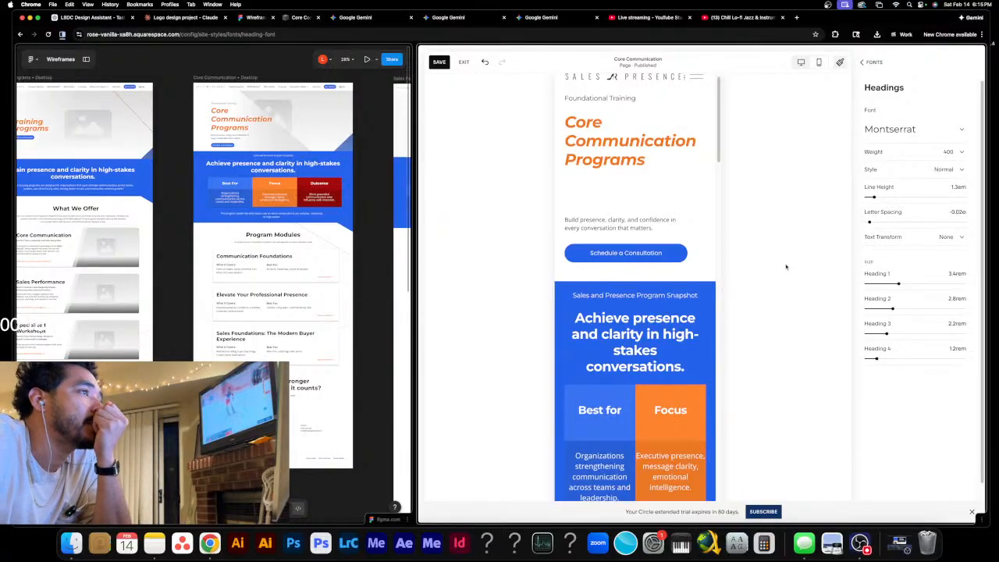
scroll(787, 267, down, 1)
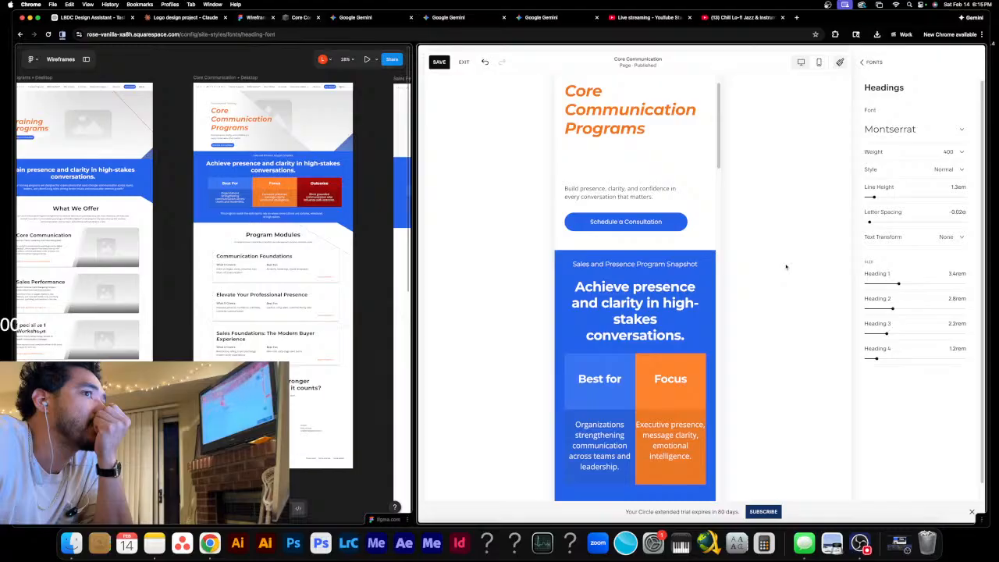
triple_click(663, 289)
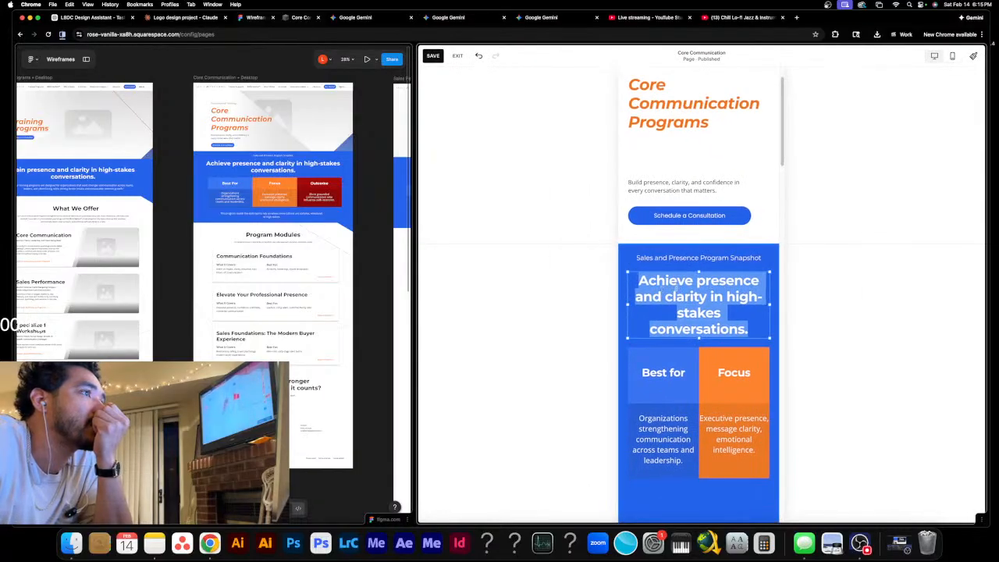
click(815, 289)
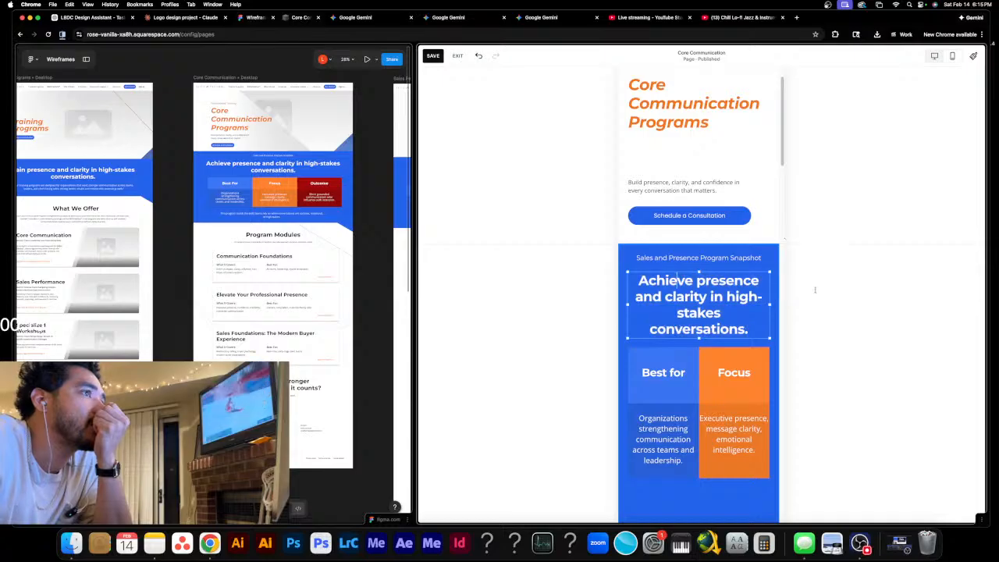
double_click(677, 282)
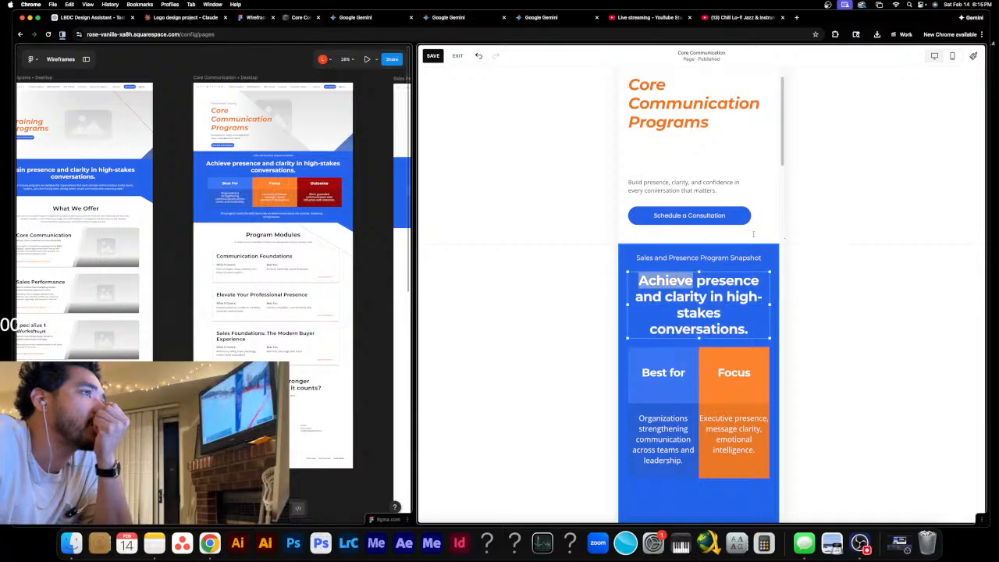
click(775, 208)
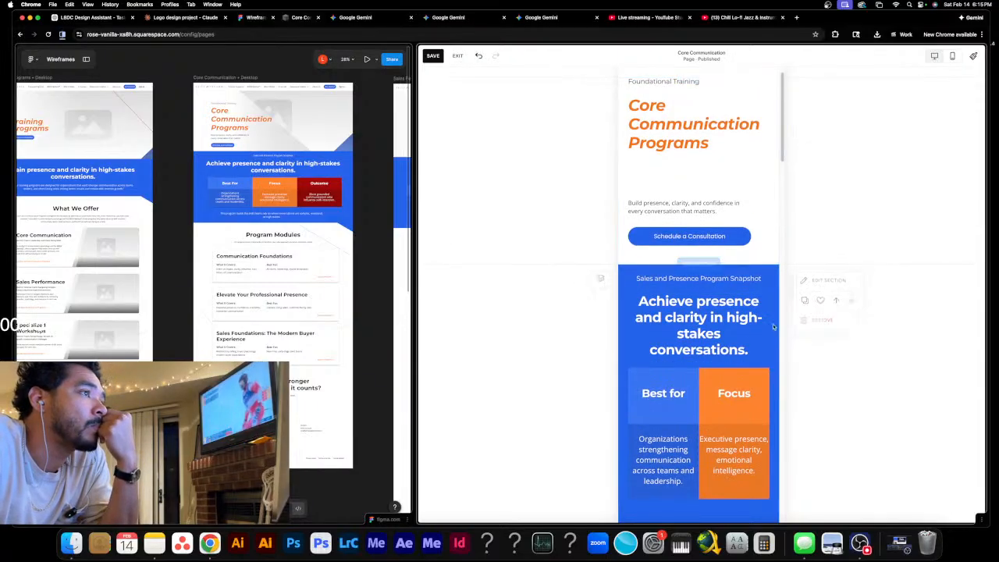
scroll(707, 311, up, 1)
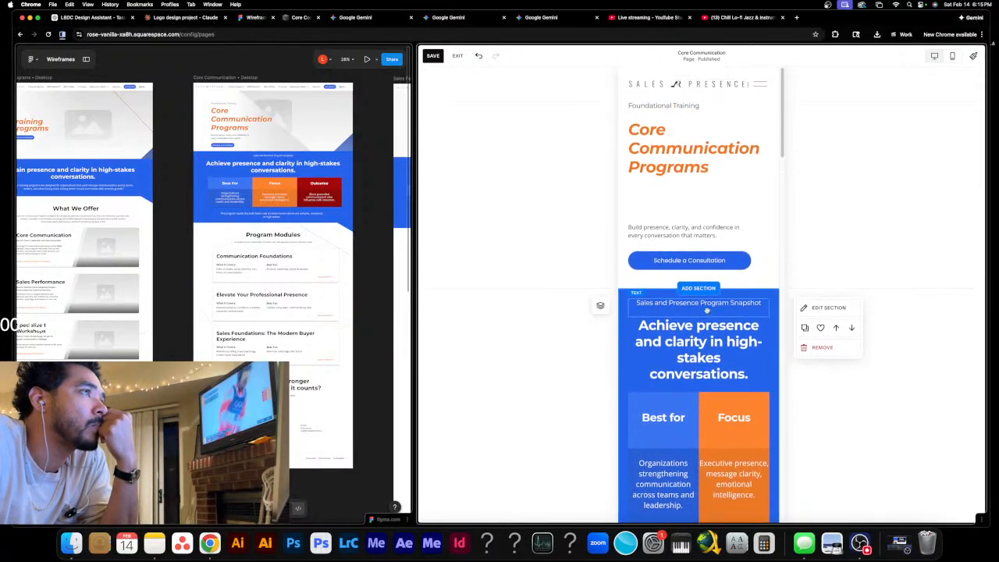
- Move the whole Outcome card up directly beneath Best for and Focus, and widen it to the Focus column's outer edge
scroll(710, 306, down, 2)
scroll(711, 303, down, 5)
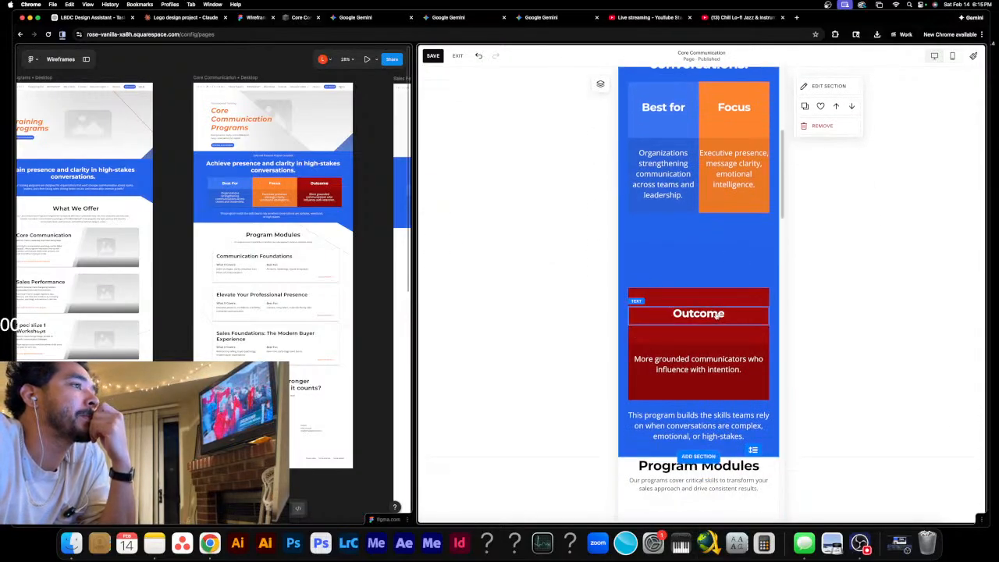
drag(666, 278, 742, 316)
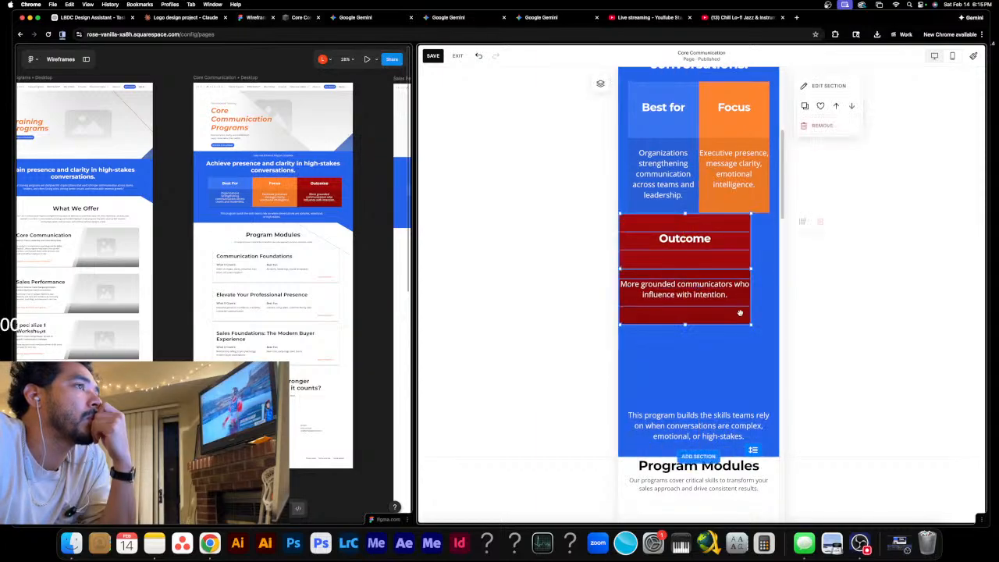
drag(752, 270, 769, 270)
click(810, 314)
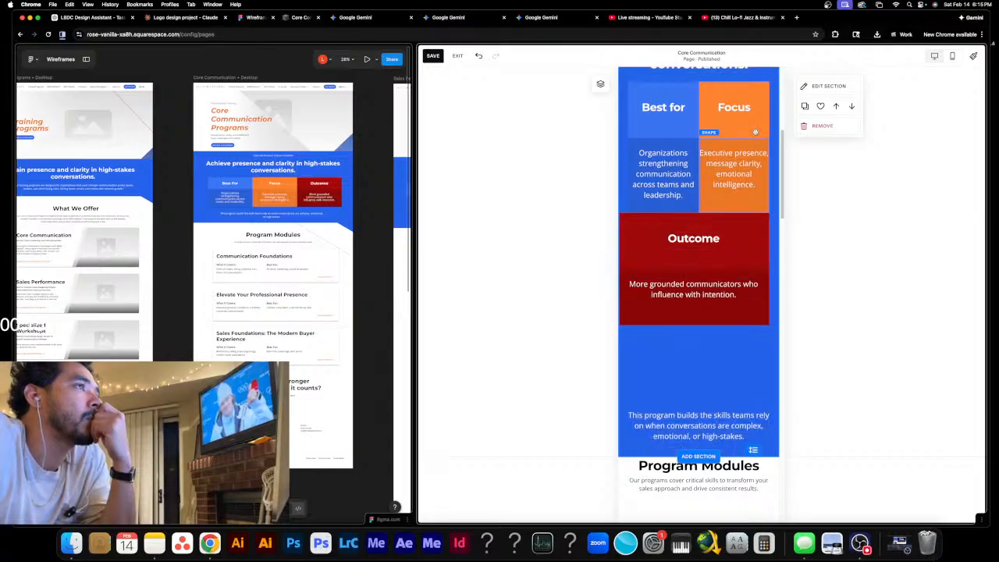
- Shorten the Best for and Focus header background shapes to the same smaller height
click(667, 132)
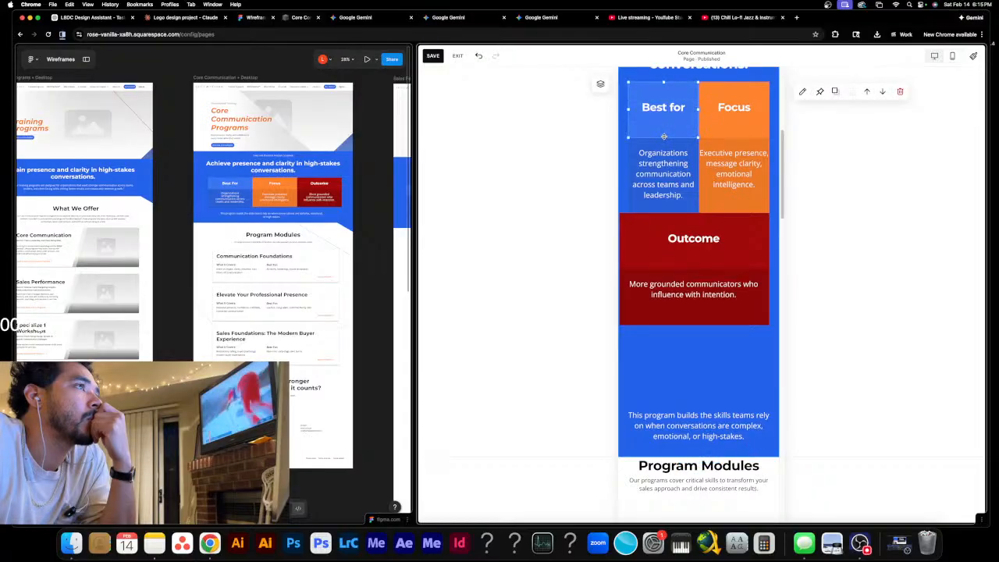
drag(664, 137, 665, 120)
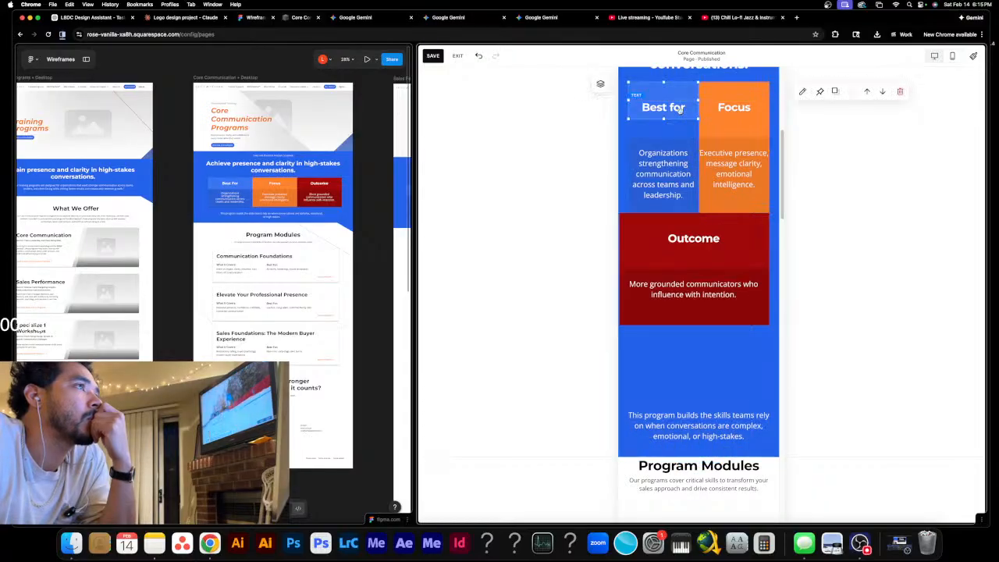
click(738, 134)
drag(734, 138, 734, 120)
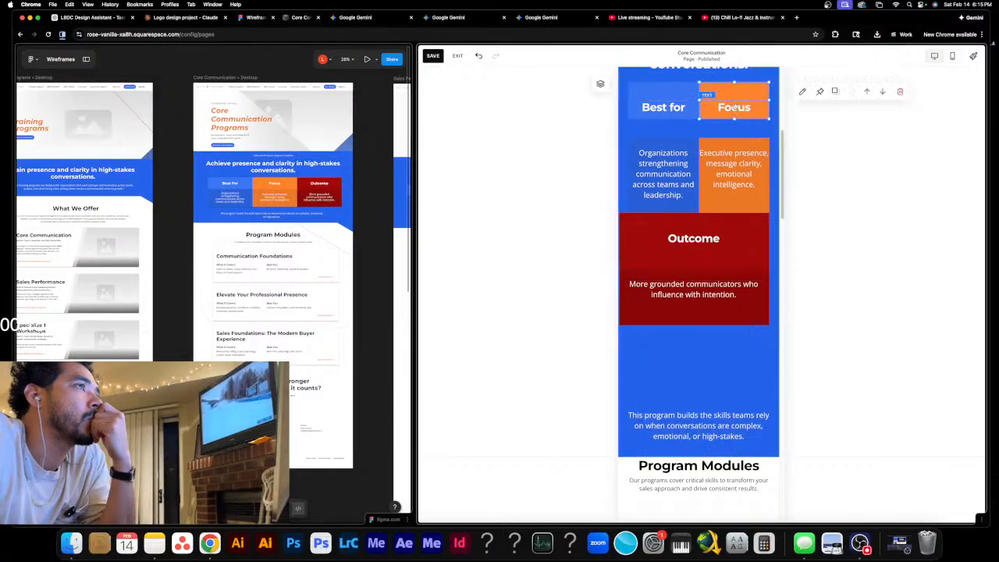
- Shift the Best for and Focus titles up within their headers and bring both description blocks up against the headers
click(664, 109)
shift+click(732, 110)
drag(733, 110, 733, 101)
drag(660, 130, 747, 178)
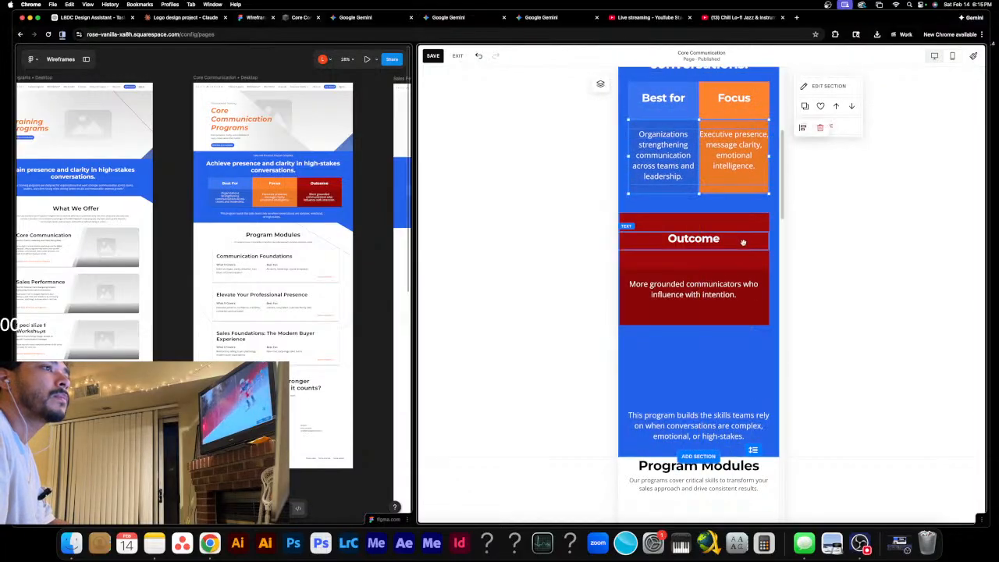
- Move the Outcome header up against the columns, align its left edge with them, and shorten it around a vertically centred title
drag(753, 257, 754, 241)
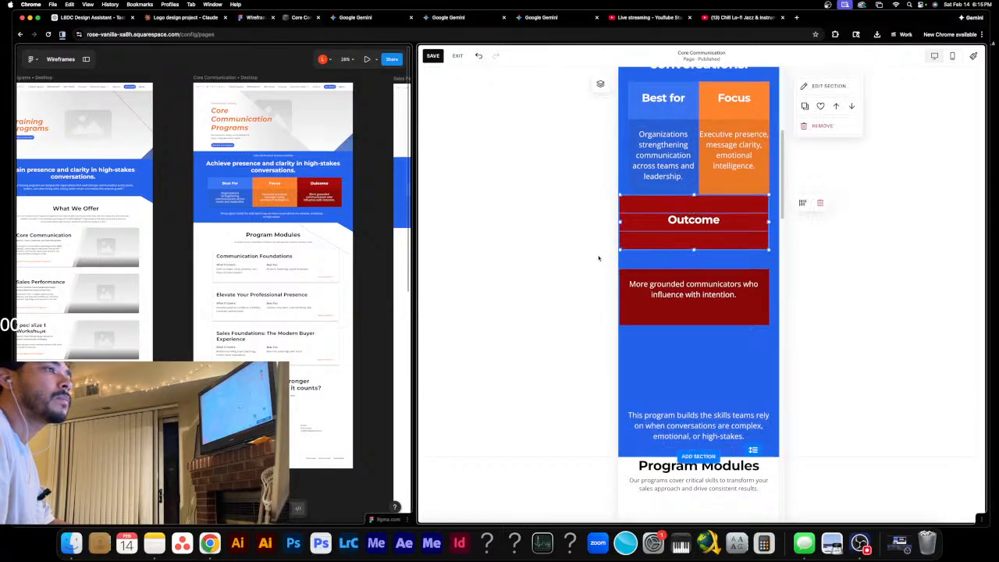
drag(618, 226, 631, 224)
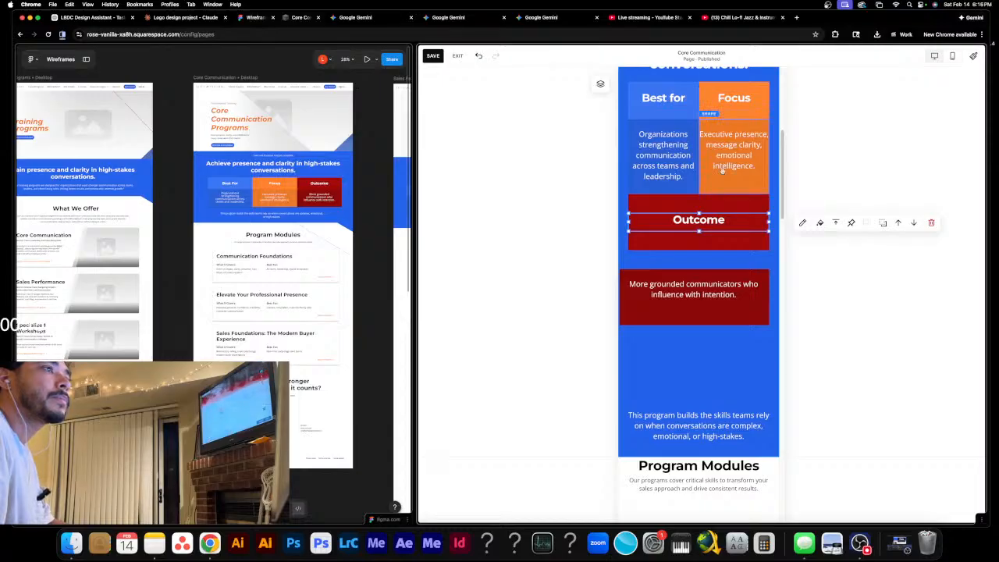
drag(742, 243, 700, 234)
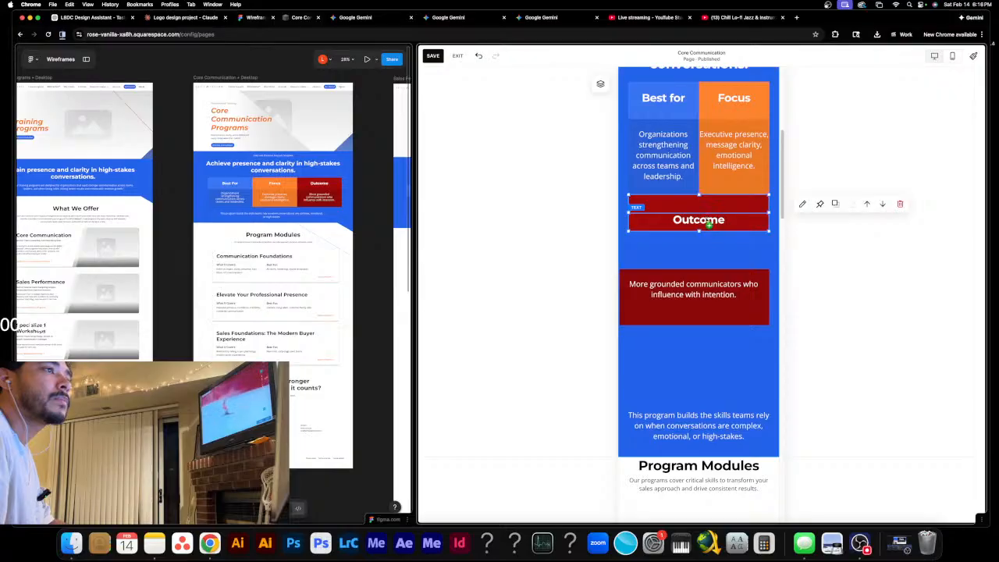
drag(707, 224, 708, 214)
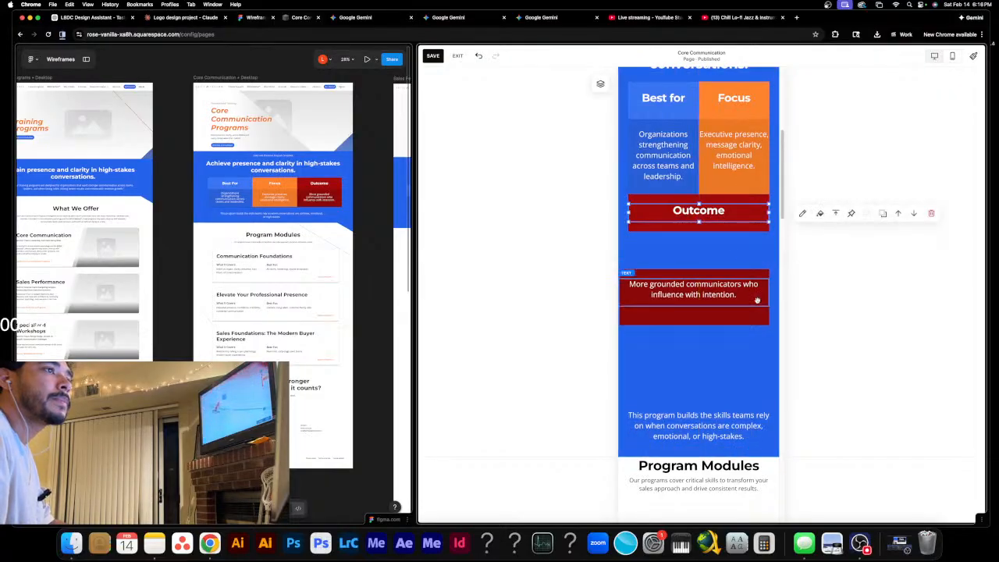
- Align the left edges of the Outcome description's background shape and text with the Outcome header
click(634, 315)
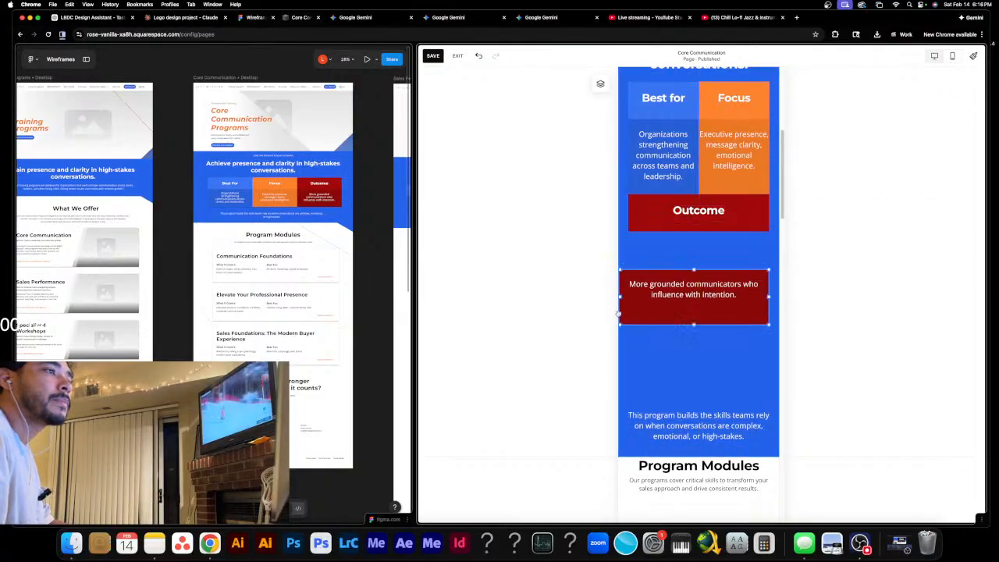
drag(620, 295, 632, 295)
click(646, 286)
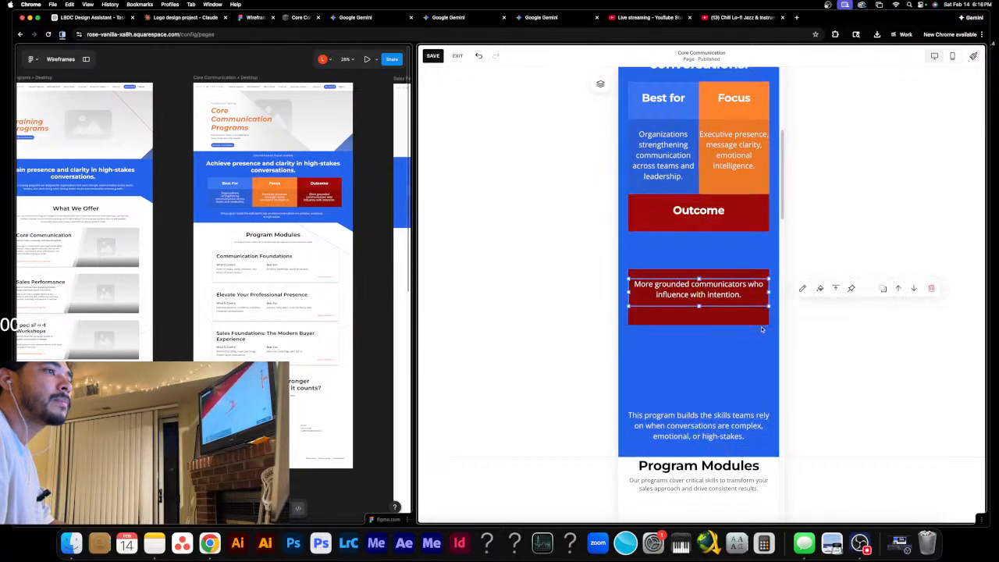
- Move the Outcome description's text and background shape up against the Outcome header, and shorten the background shape
click(742, 345)
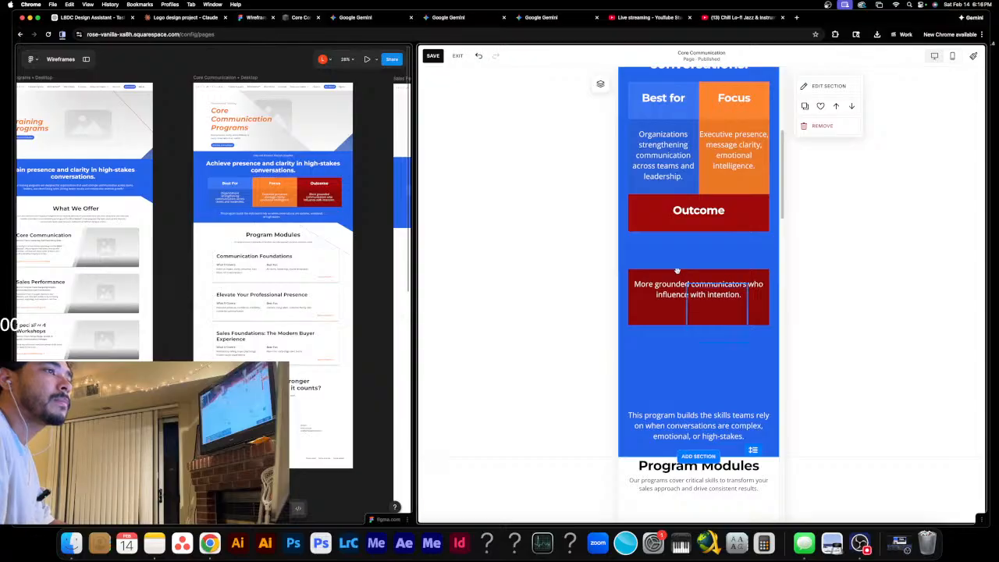
drag(677, 270, 674, 273)
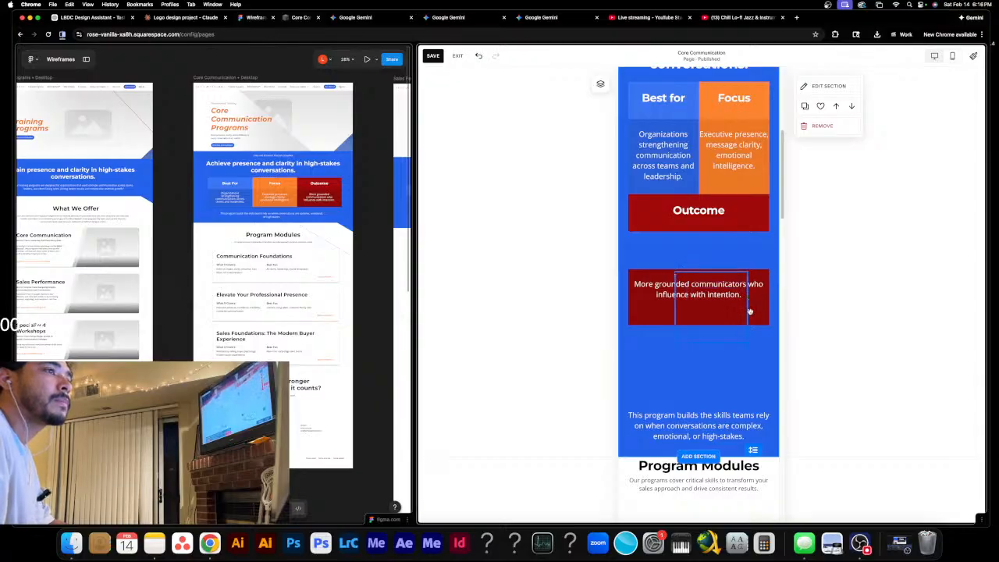
drag(753, 312, 755, 282)
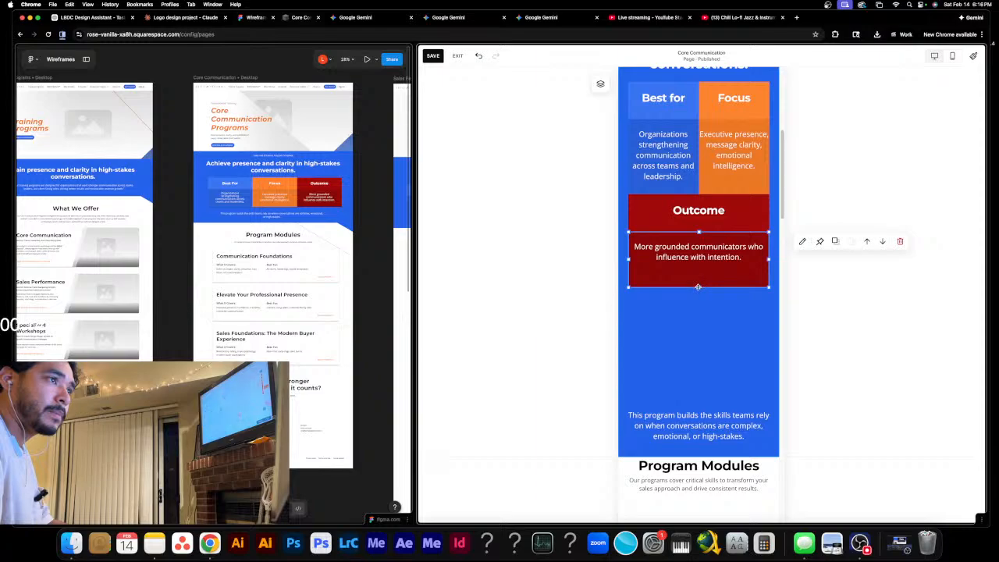
drag(698, 287, 697, 277)
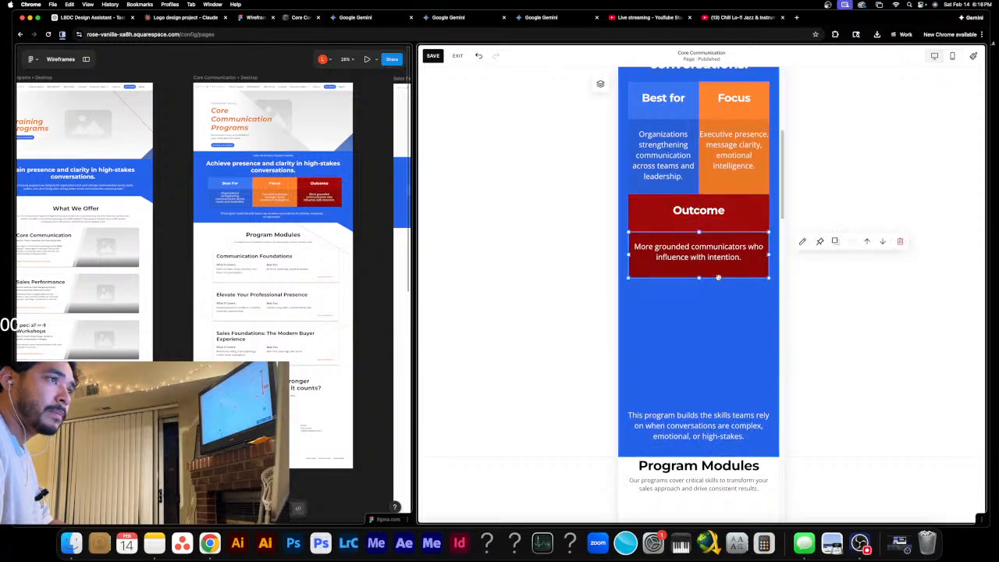
click(831, 318)
- Move the "This program builds the skills" paragraph up beneath the Outcome card and shorten the blue section to fit
scroll(719, 343, up, 1)
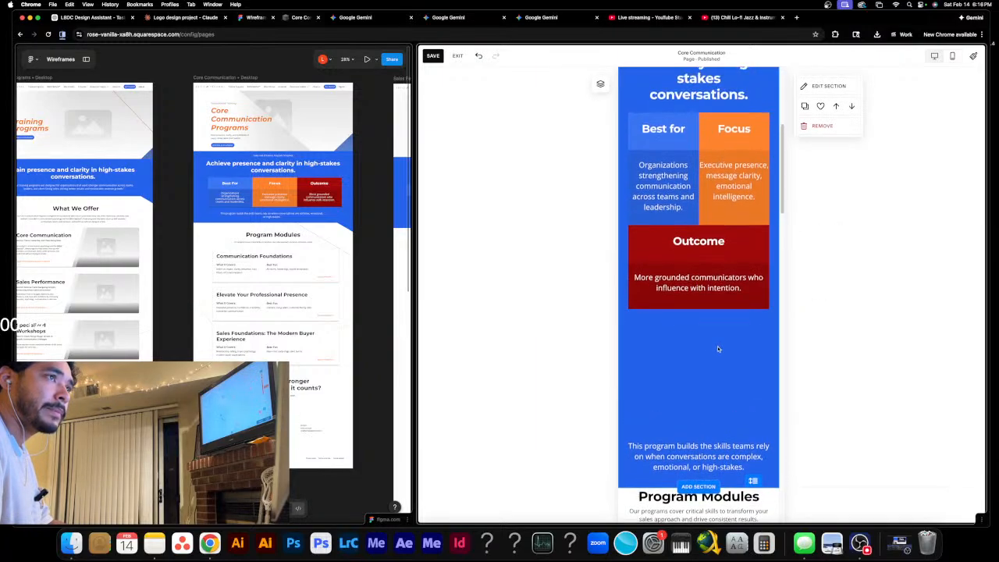
scroll(718, 348, up, 2)
scroll(718, 347, down, 3)
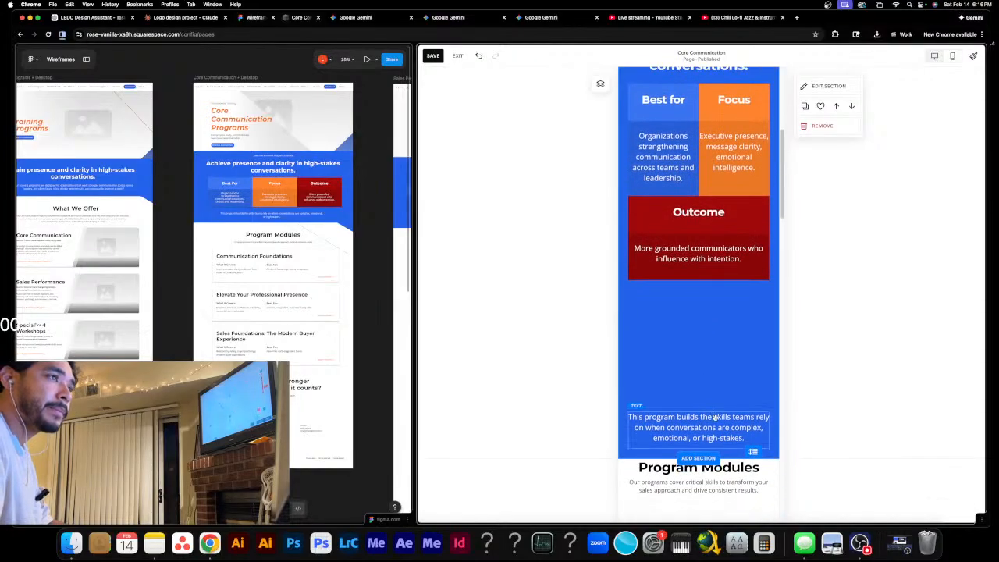
drag(714, 418, 715, 299)
click(744, 427)
drag(754, 456, 754, 332)
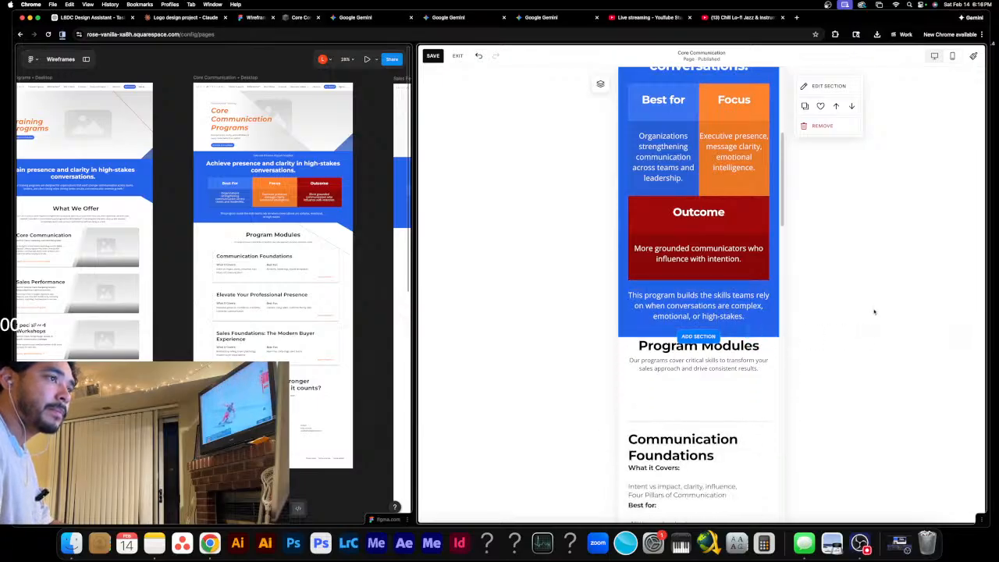
- Italicize the whole "This program builds the skills teams rely on" paragraph below the Outcome card
scroll(800, 312, up, 3)
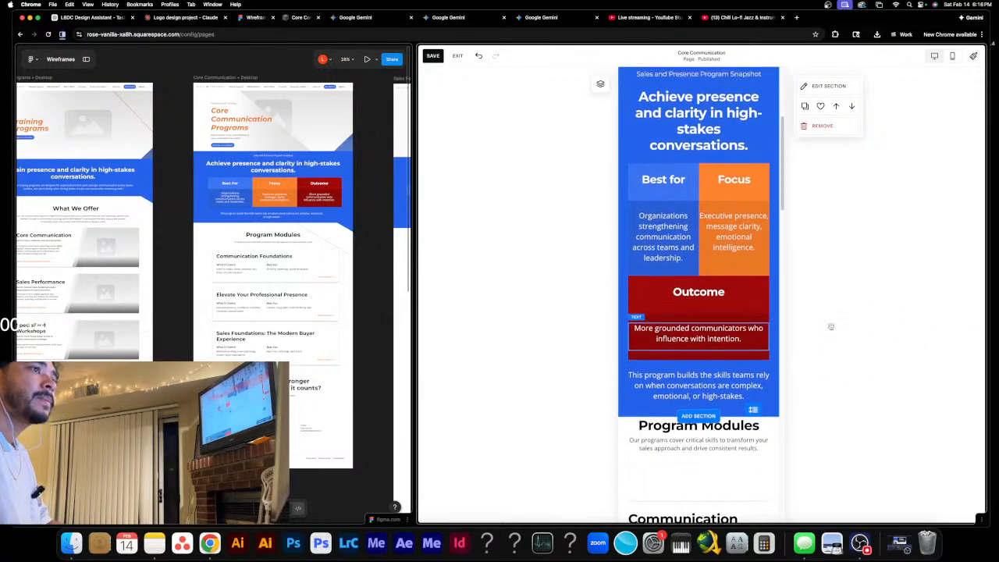
scroll(753, 337, up, 6)
scroll(758, 340, down, 3)
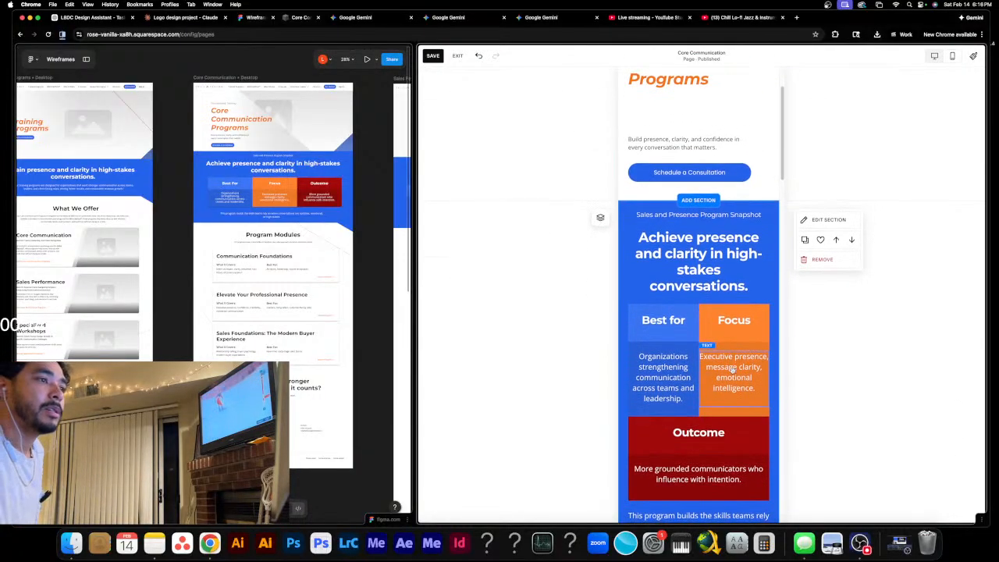
scroll(735, 393, down, 2)
scroll(735, 393, down, 3)
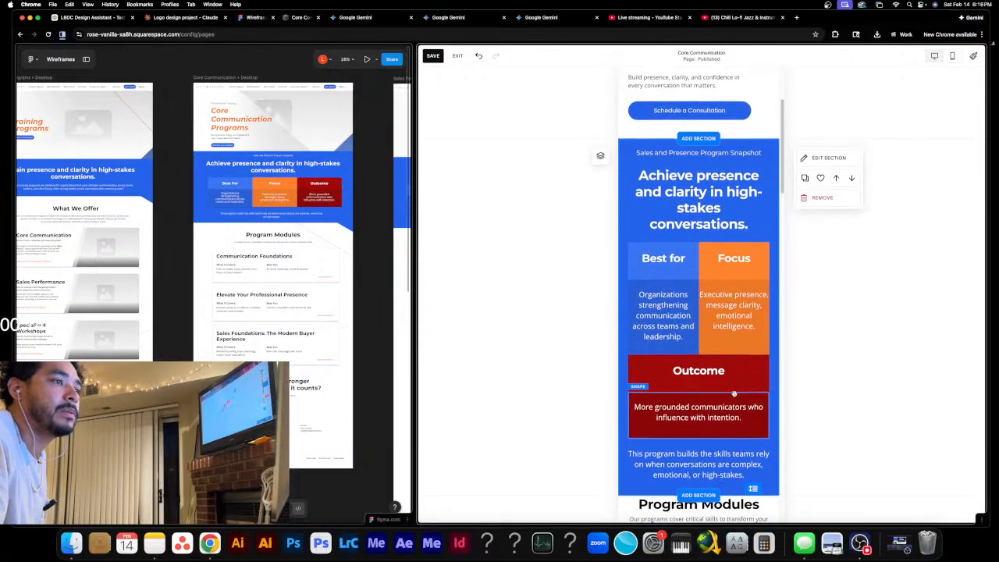
scroll(736, 384, down, 1)
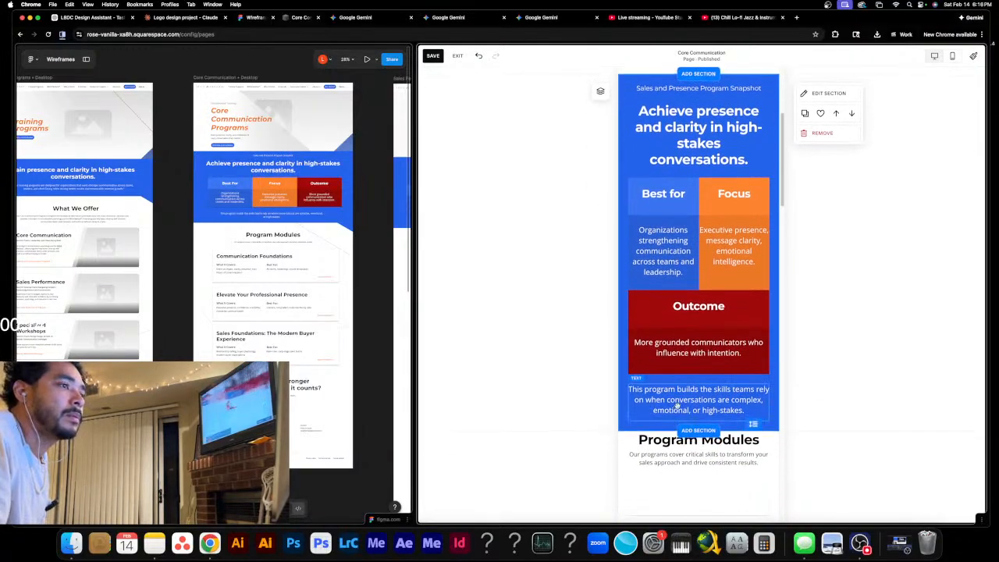
triple_click(685, 400)
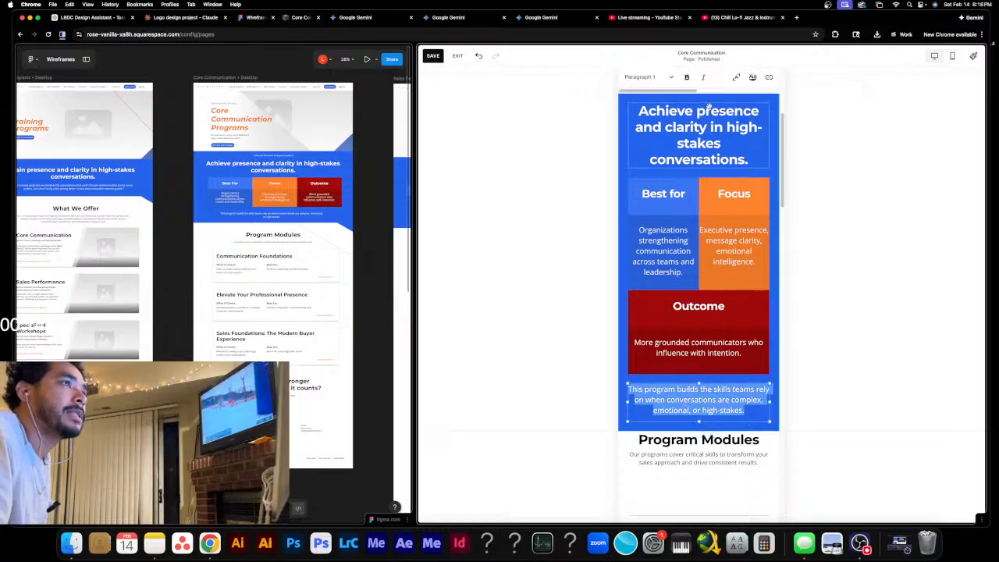
click(702, 78)
click(870, 339)
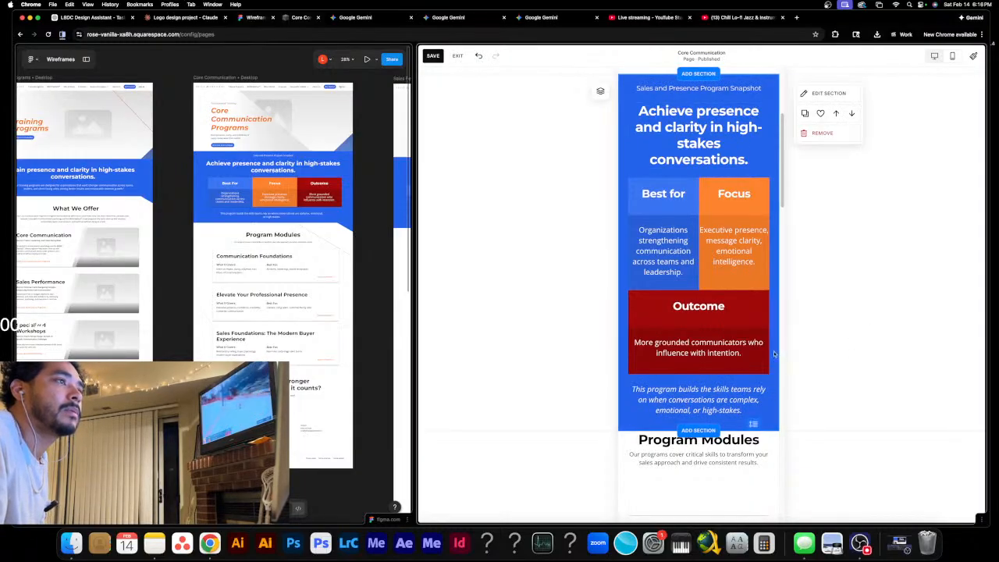
- Review the mobile layout, return to the desktop layout, and narrow the editor pane in stages to examine how the cards adapt
scroll(774, 354, up, 5)
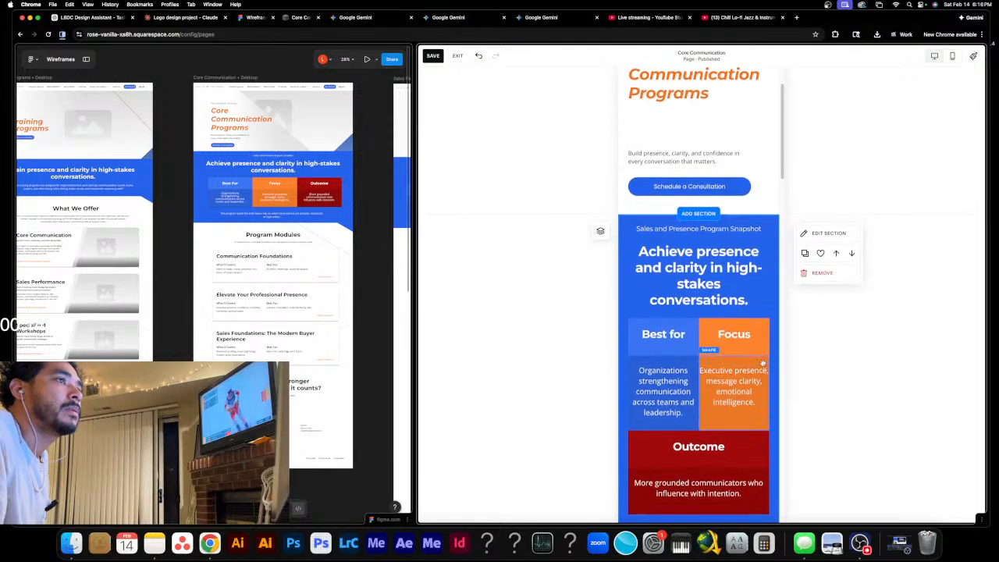
scroll(763, 362, up, 2)
scroll(757, 363, down, 10)
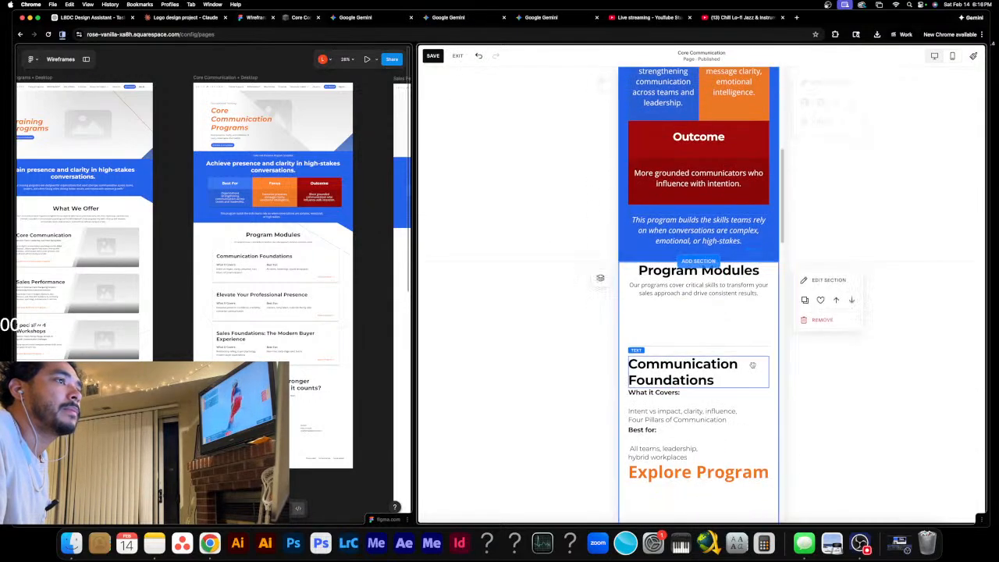
scroll(753, 364, down, 1)
scroll(730, 340, up, 4)
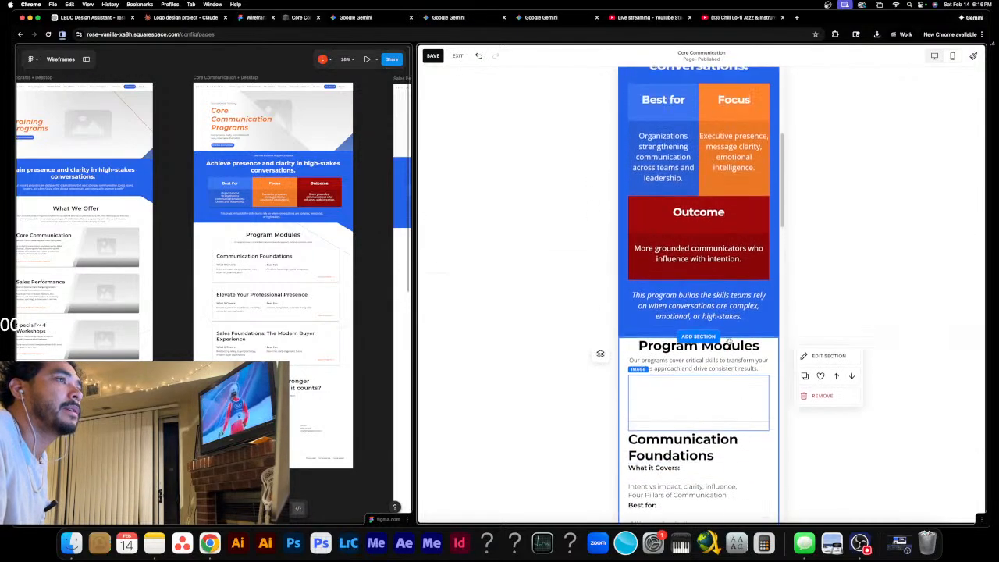
scroll(728, 340, up, 4)
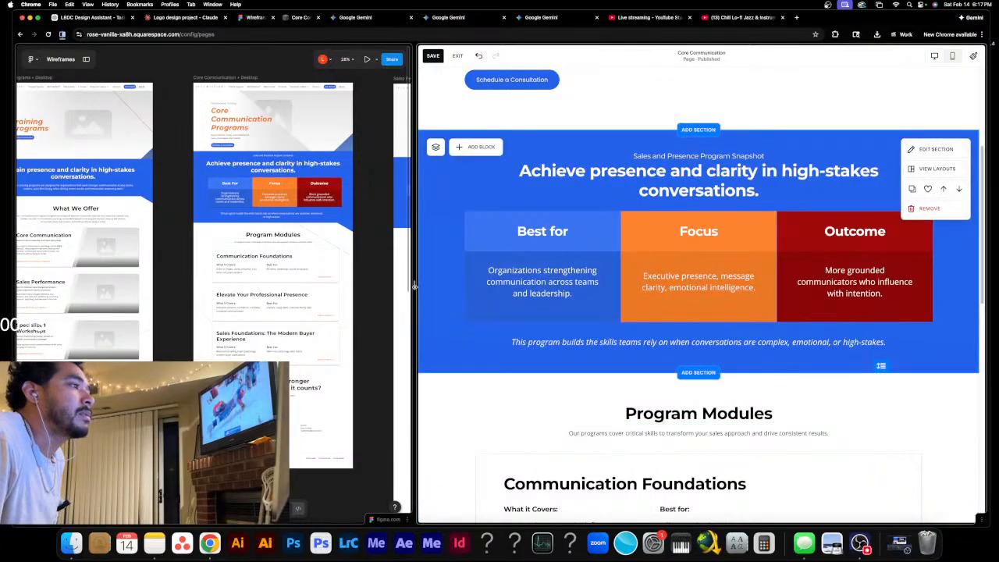
drag(415, 286, 476, 288)
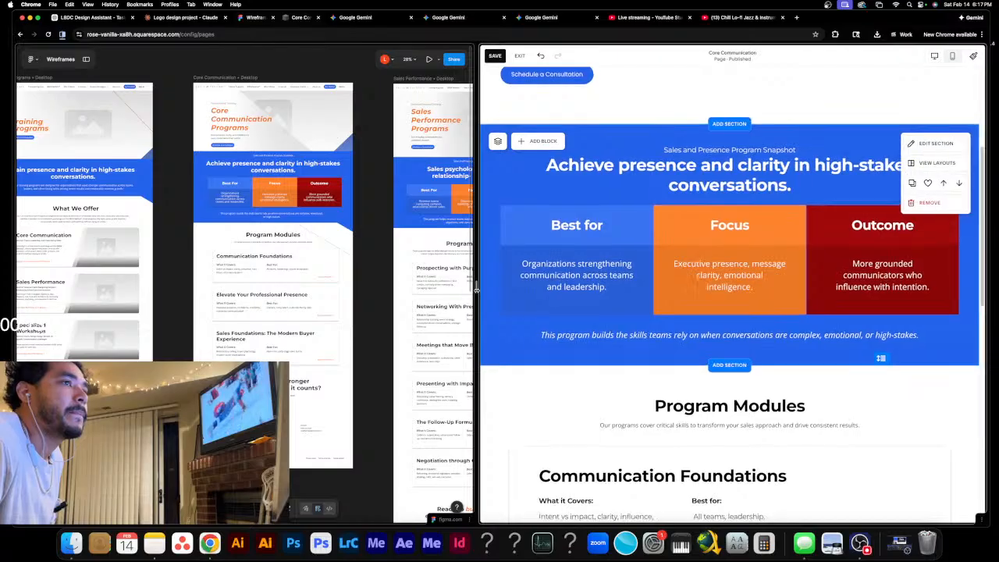
drag(476, 288, 513, 291)
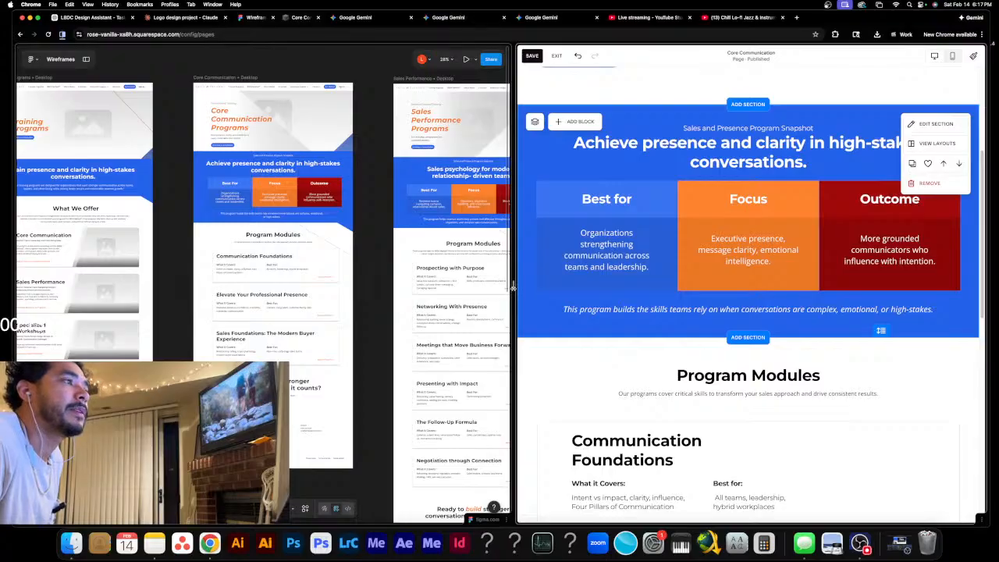
drag(512, 289, 549, 288)
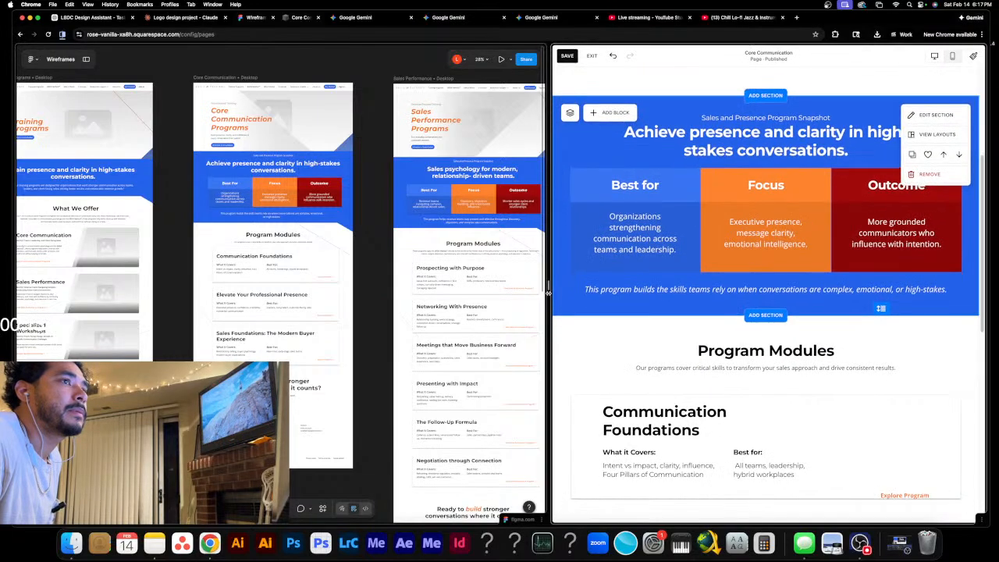
drag(549, 287, 600, 292)
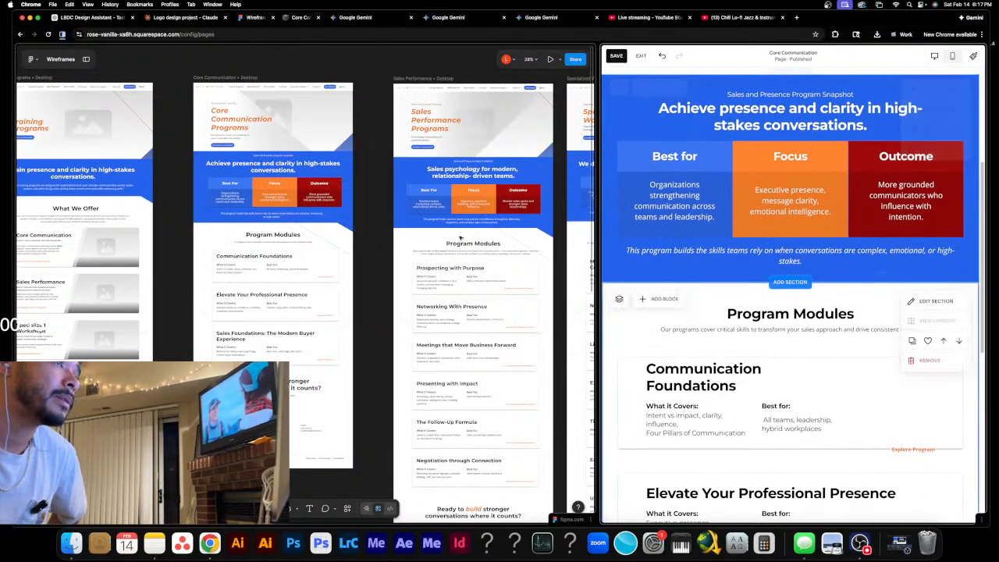
drag(598, 285, 637, 287)
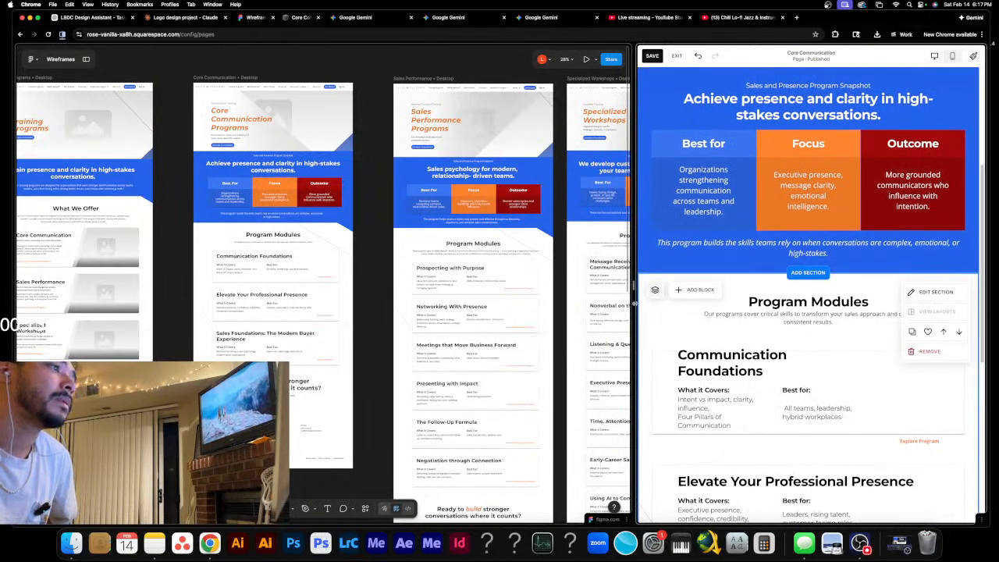
drag(635, 287, 679, 289)
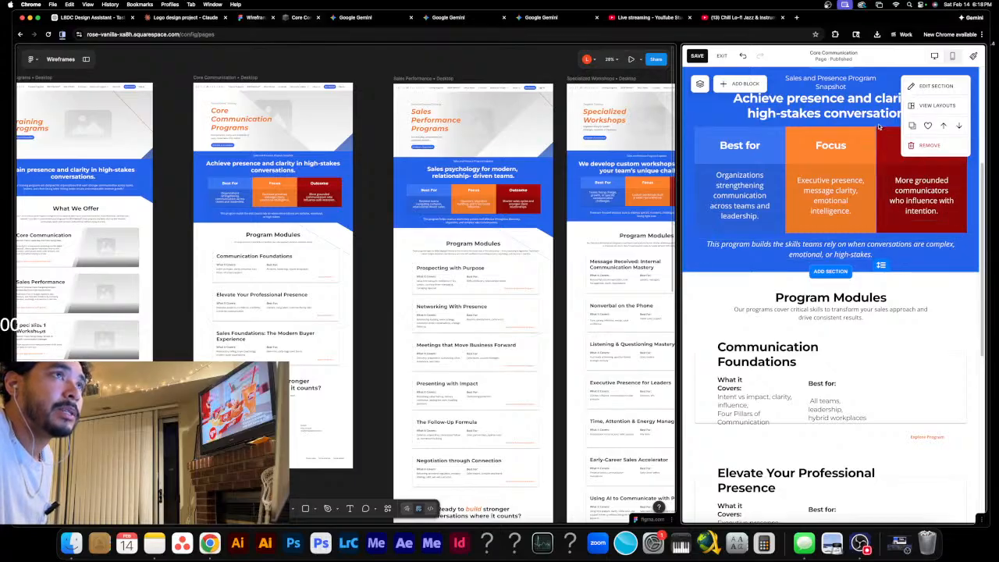
- Widen the Outcome title's text box on both sides so the word fits on one line, centred in its header
scroll(858, 172, up, 1)
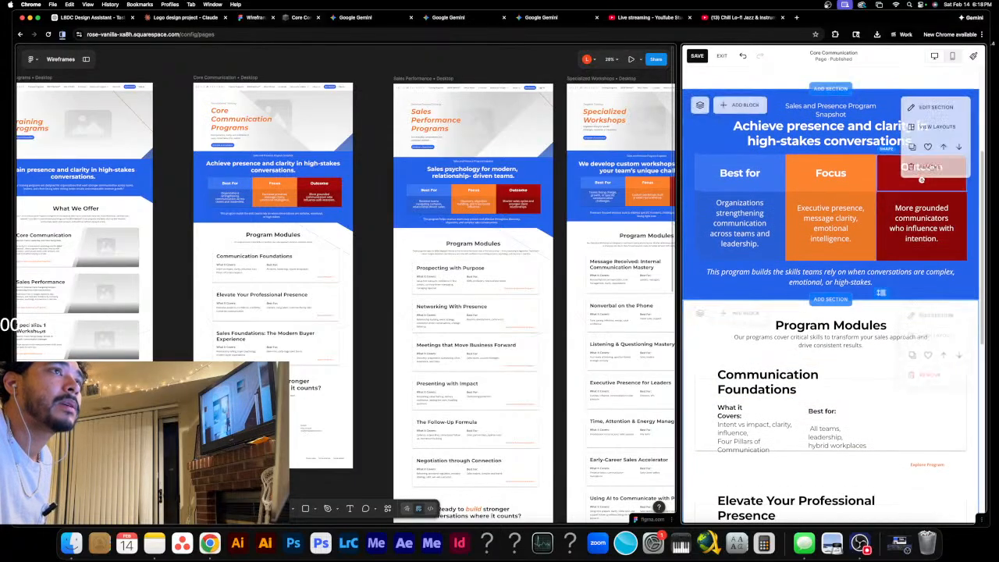
scroll(907, 182, up, 1)
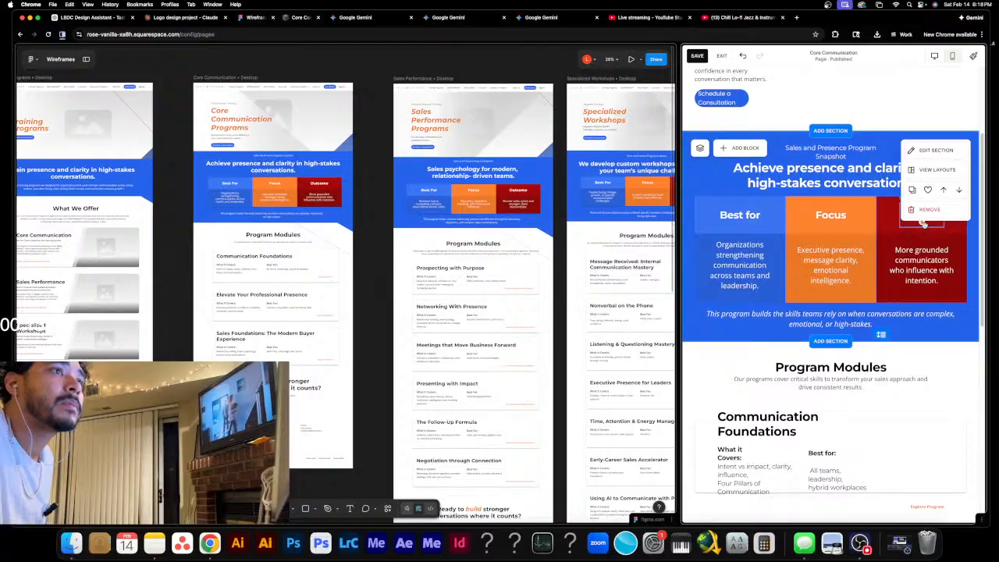
click(920, 222)
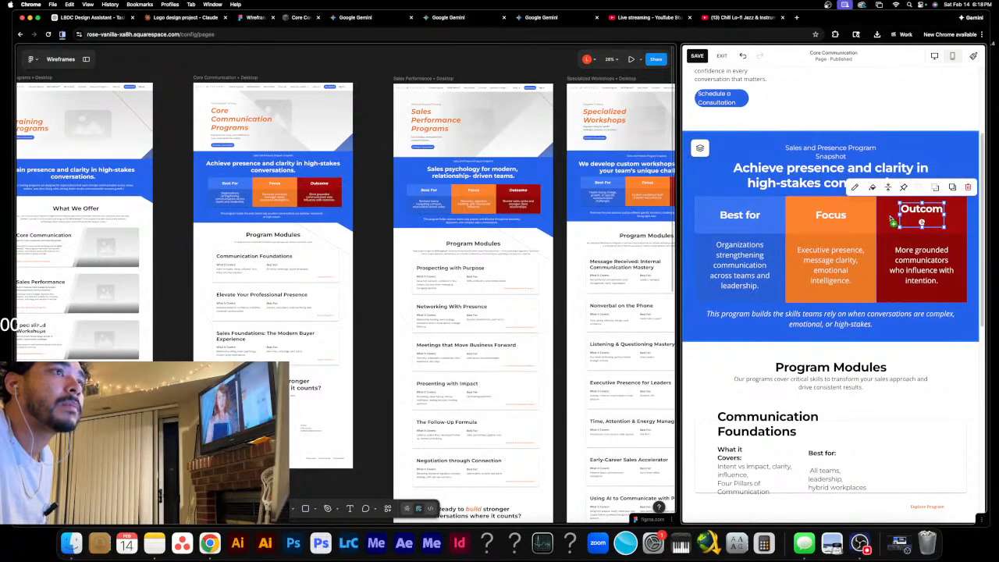
drag(899, 215, 892, 216)
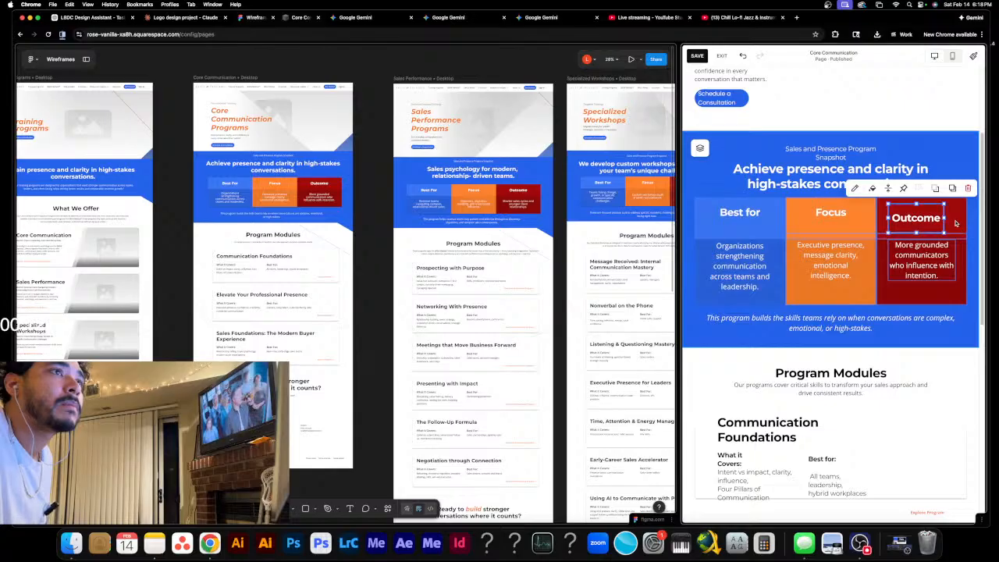
drag(945, 218, 955, 222)
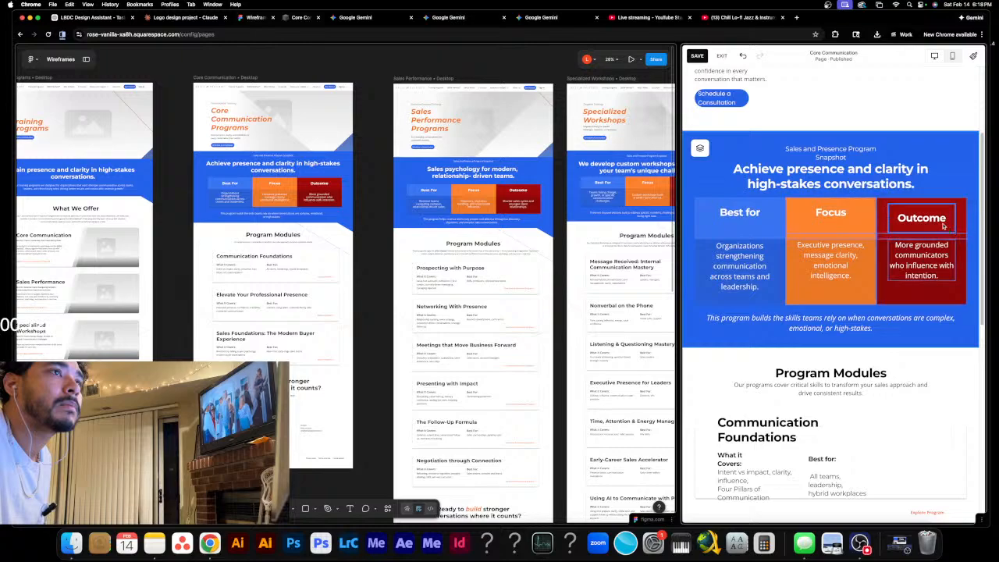
- Narrow the editor pane to mobile width and widen it again in stages to examine the cards at each size
scroll(936, 219, down, 1)
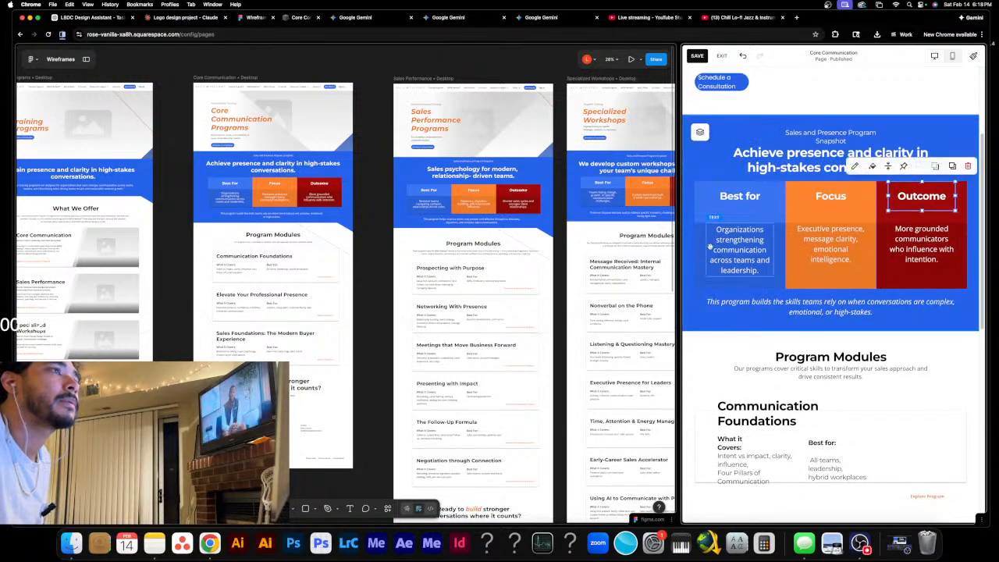
drag(678, 284, 767, 279)
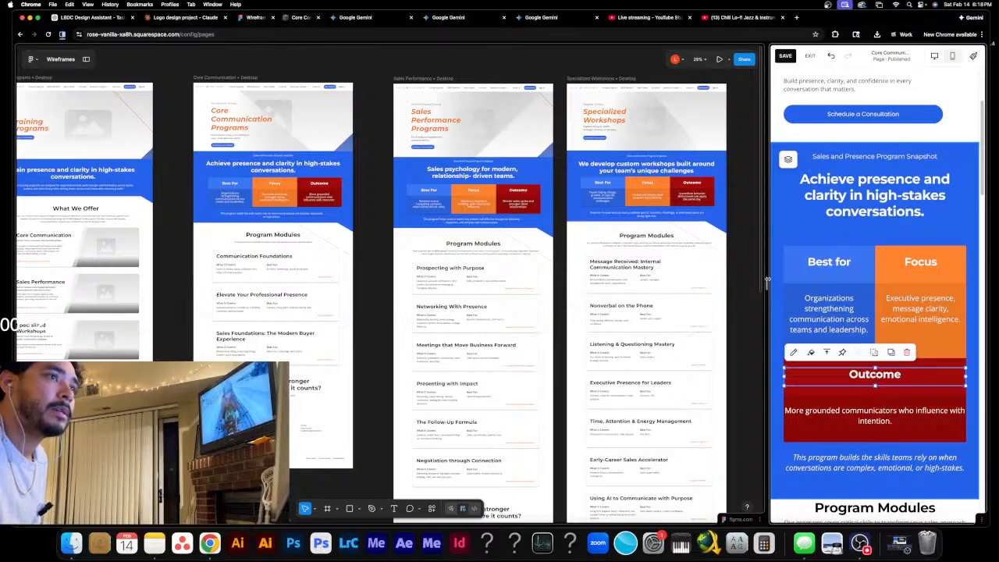
drag(756, 279, 717, 282)
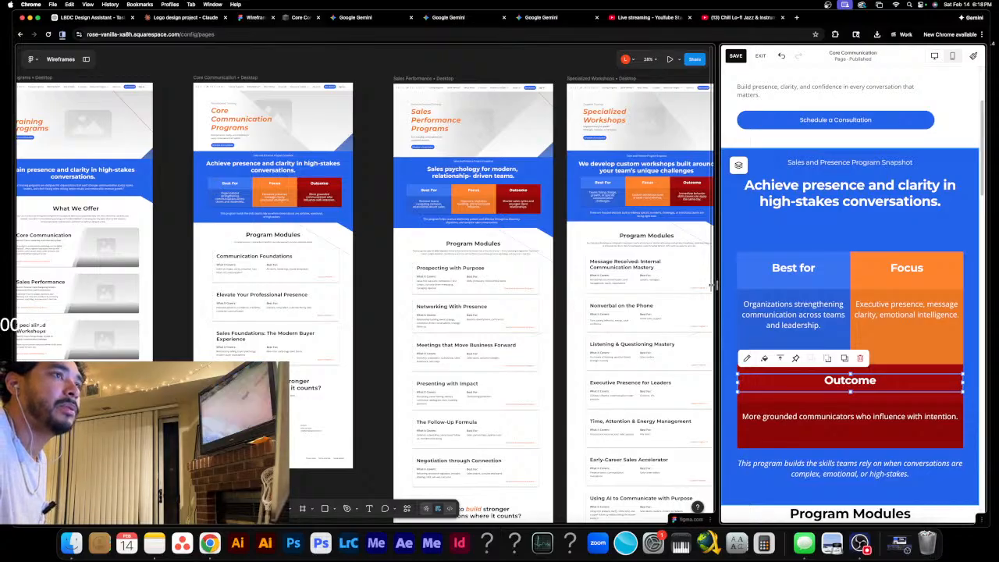
drag(712, 285, 672, 285)
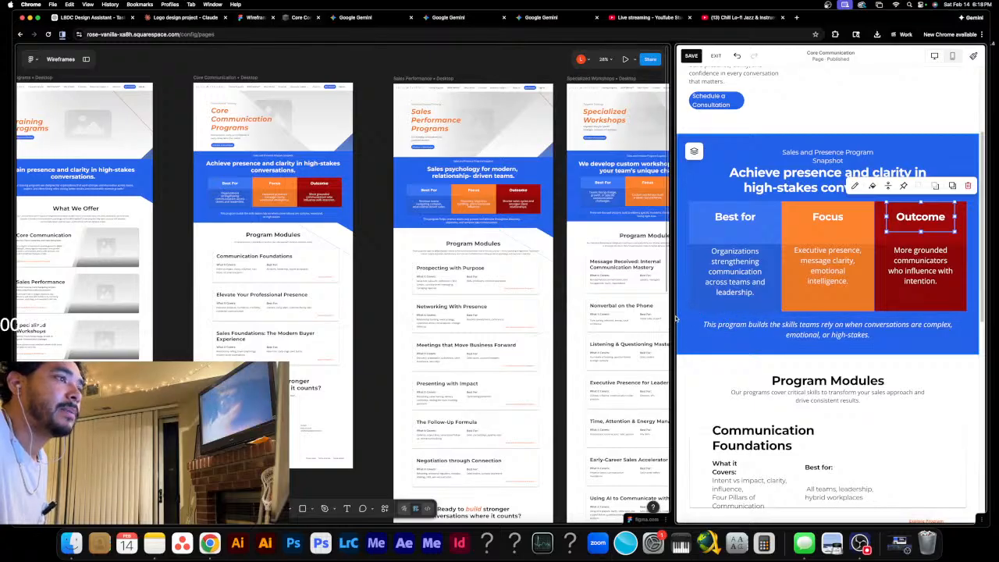
drag(671, 287, 456, 281)
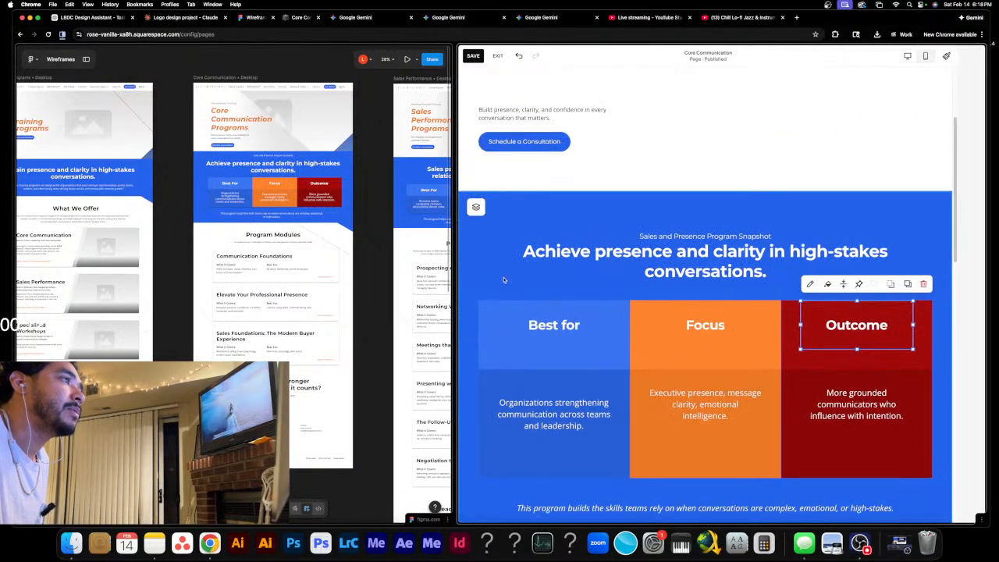
- Remove the extra space between "Core" and "Communication" in the hero heading
scroll(521, 213, up, 3)
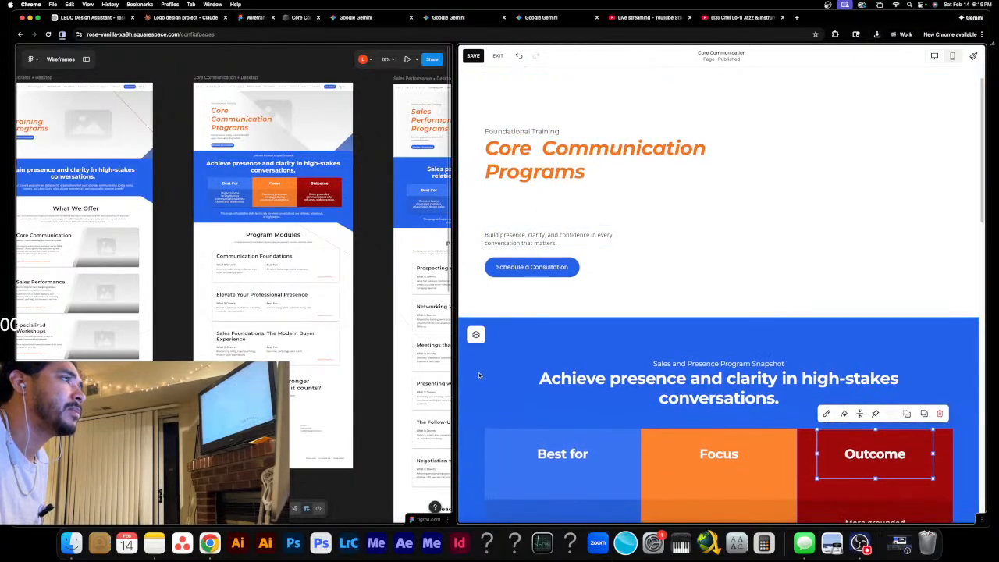
click(542, 148)
key(BackSpace)
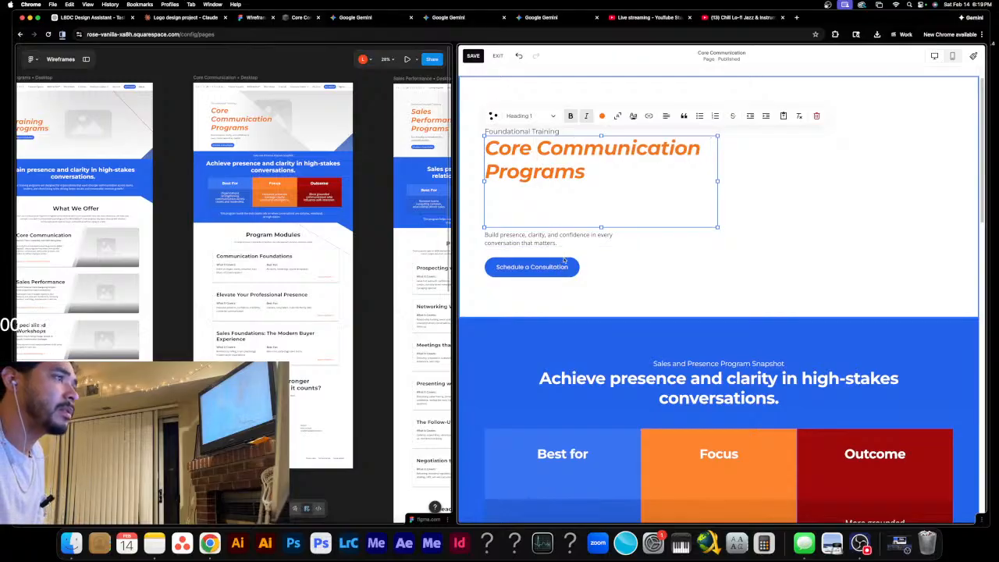
- Set the Schedule a Consultation button's layout to Fit and widen its block so the label sits on one line with side padding
drag(458, 291, 773, 279)
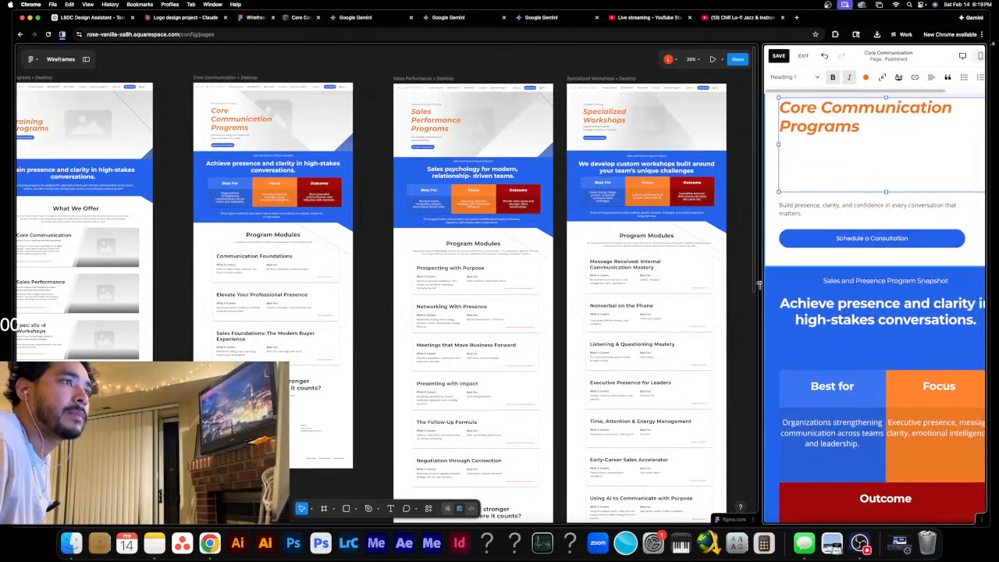
drag(765, 272, 748, 285)
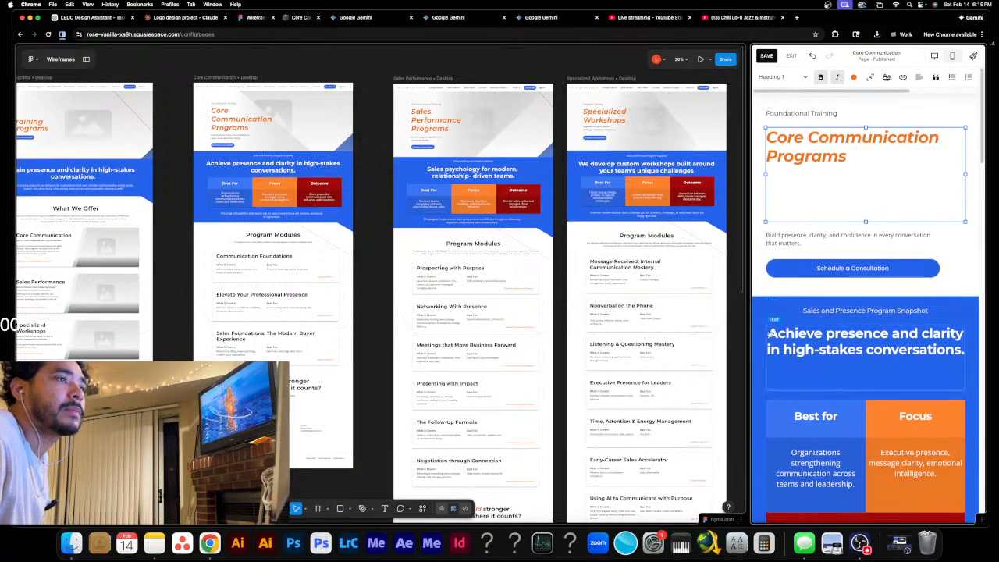
drag(748, 288, 589, 285)
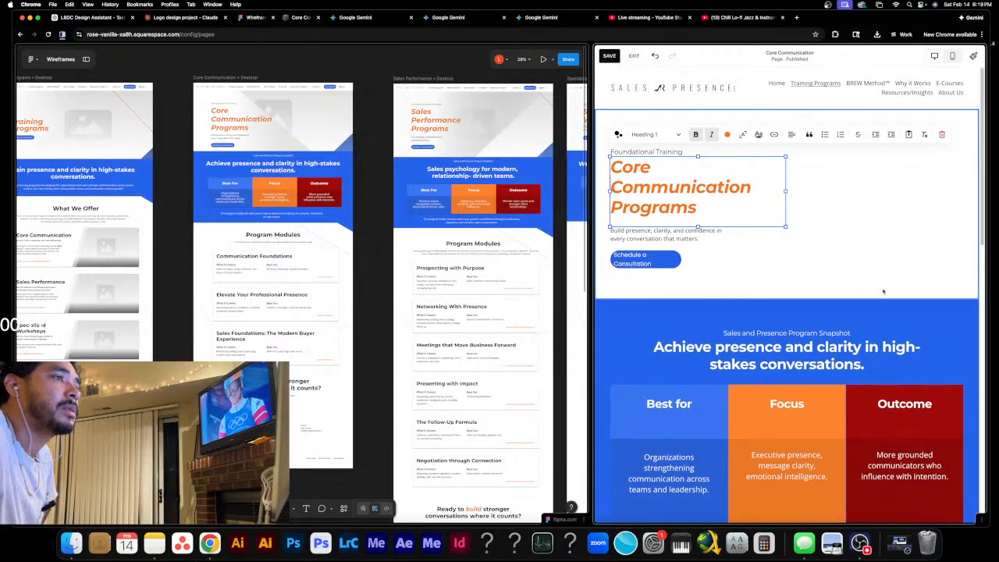
click(662, 257)
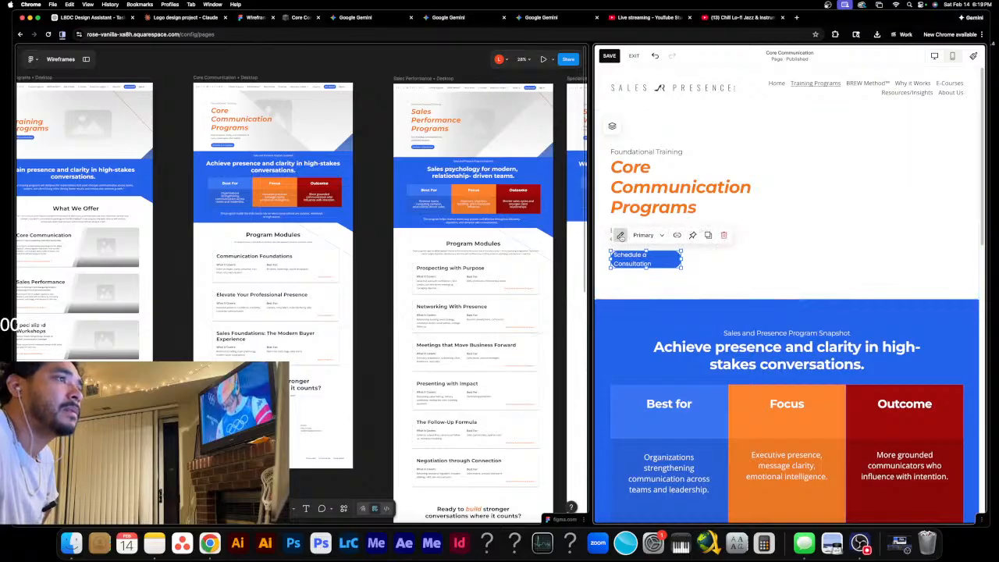
click(619, 235)
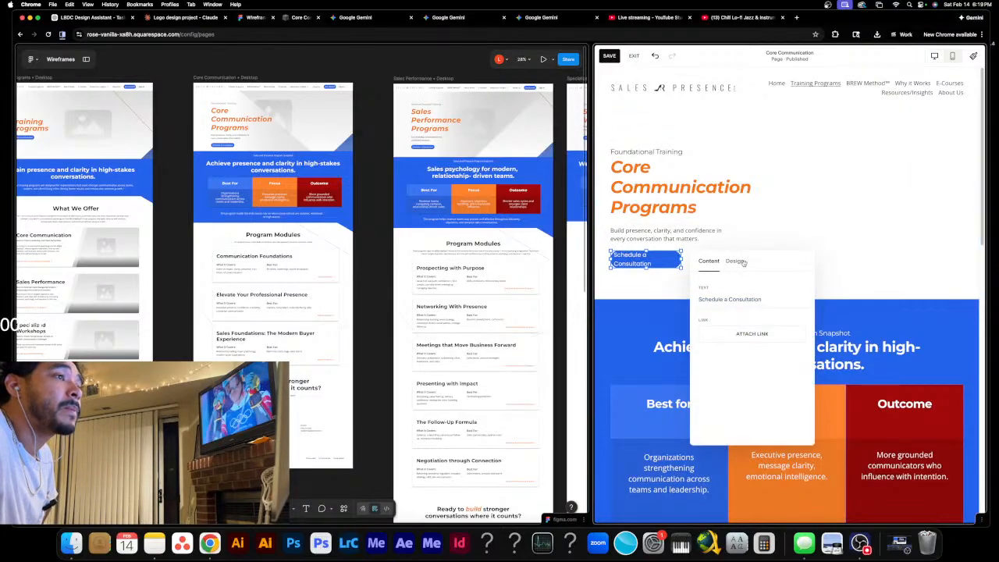
click(781, 342)
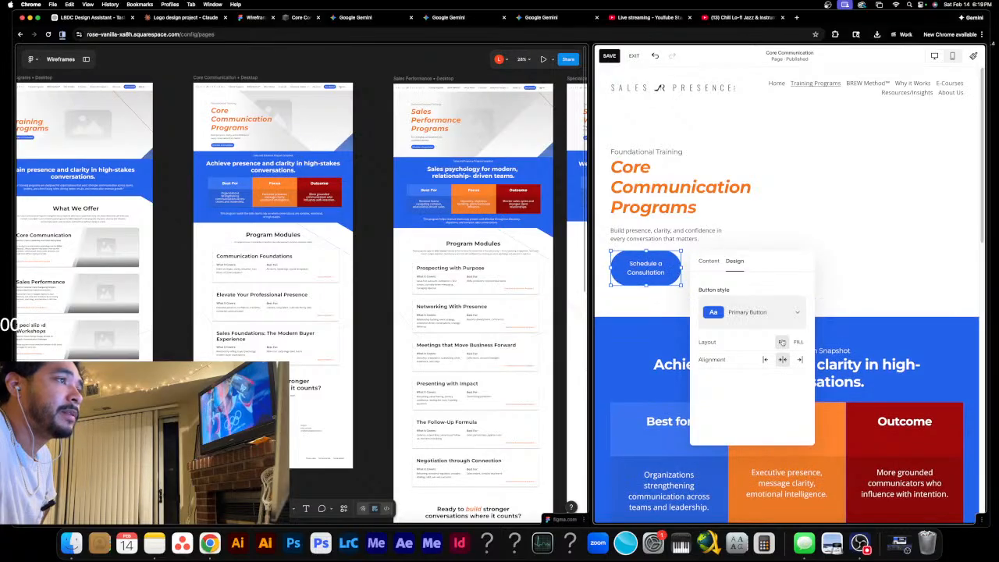
click(702, 274)
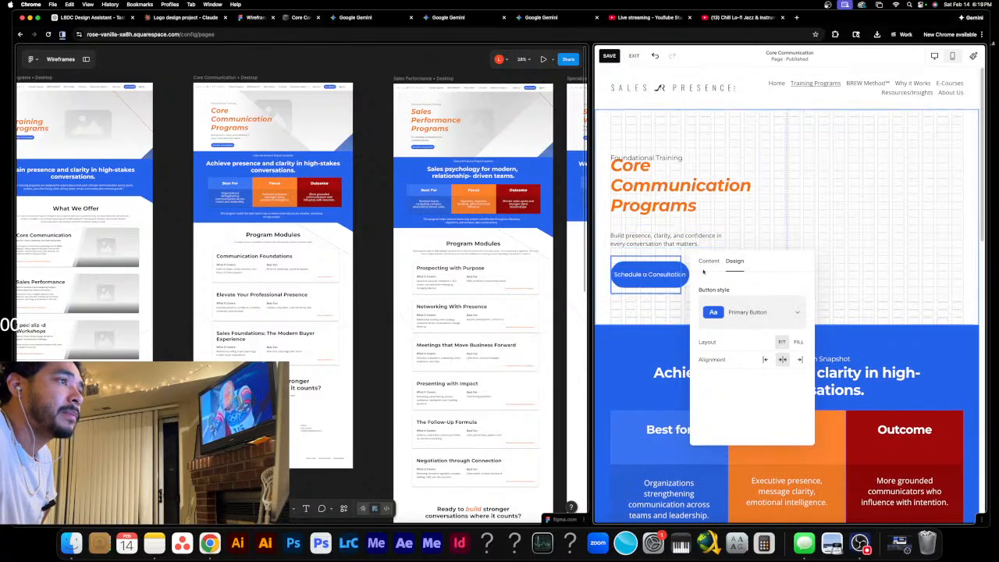
drag(706, 272, 715, 271)
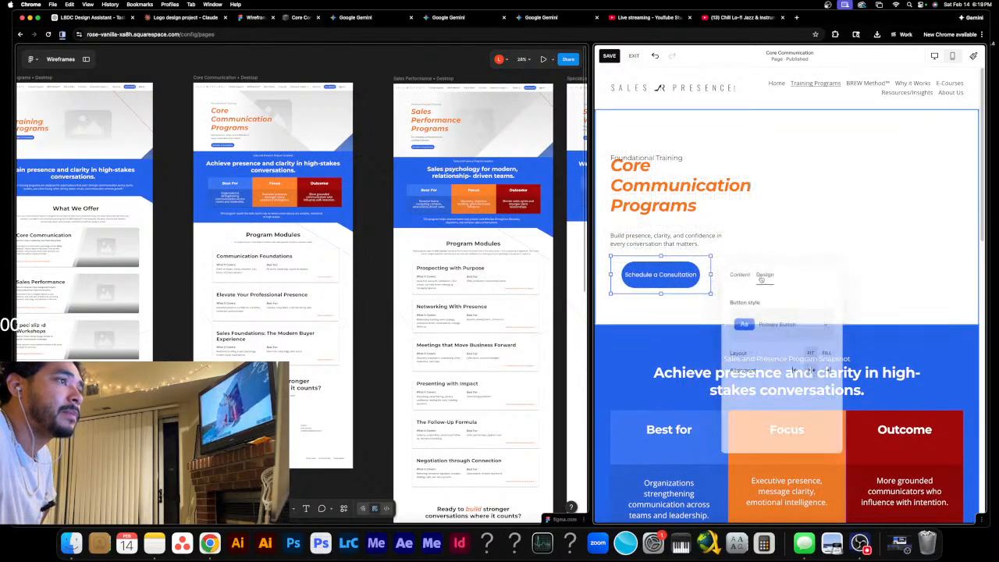
click(906, 277)
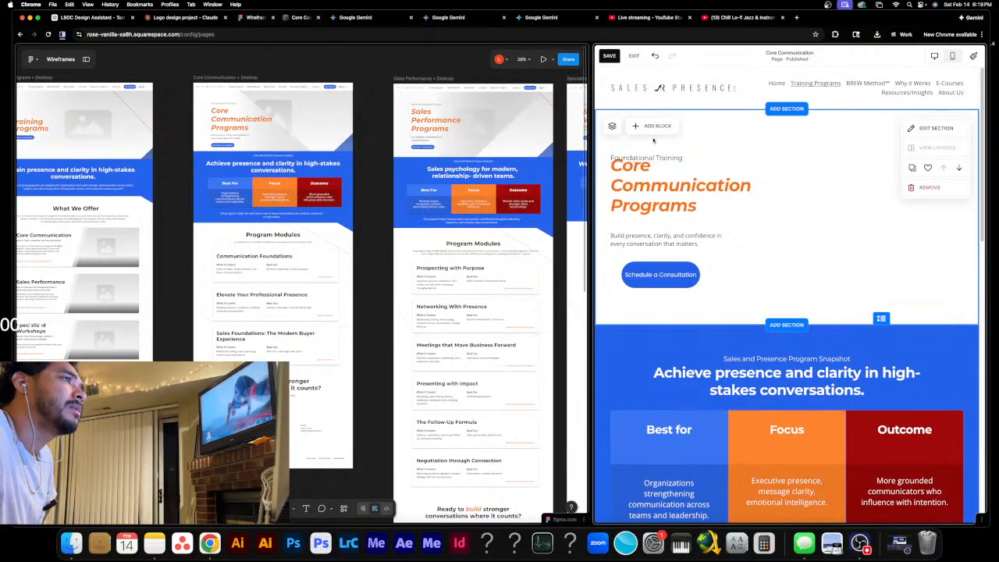
- Raise the Foundational Training label clear of the hero heading, and widen the description's text box so it wraps onto two lines
drag(657, 158, 658, 142)
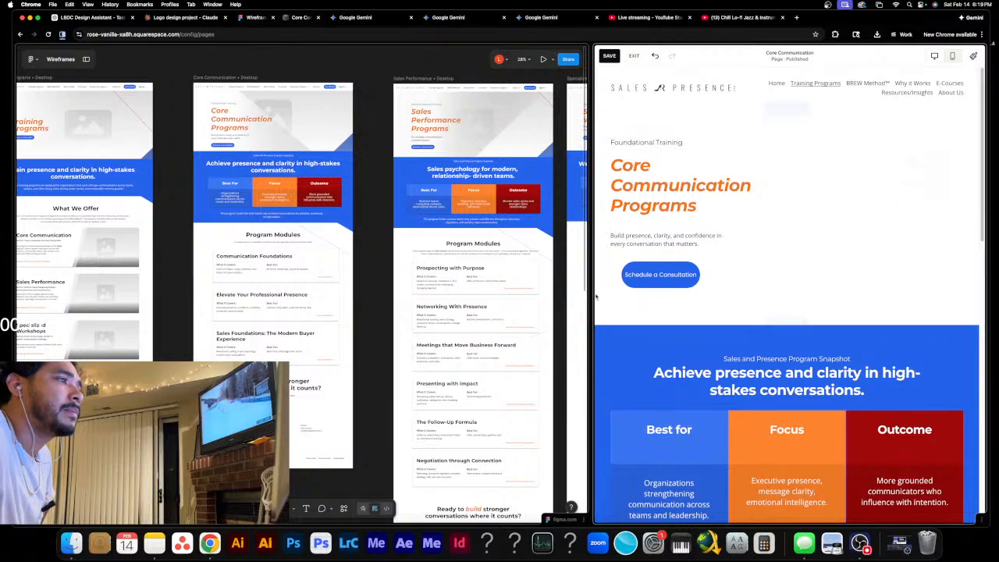
drag(592, 290, 659, 291)
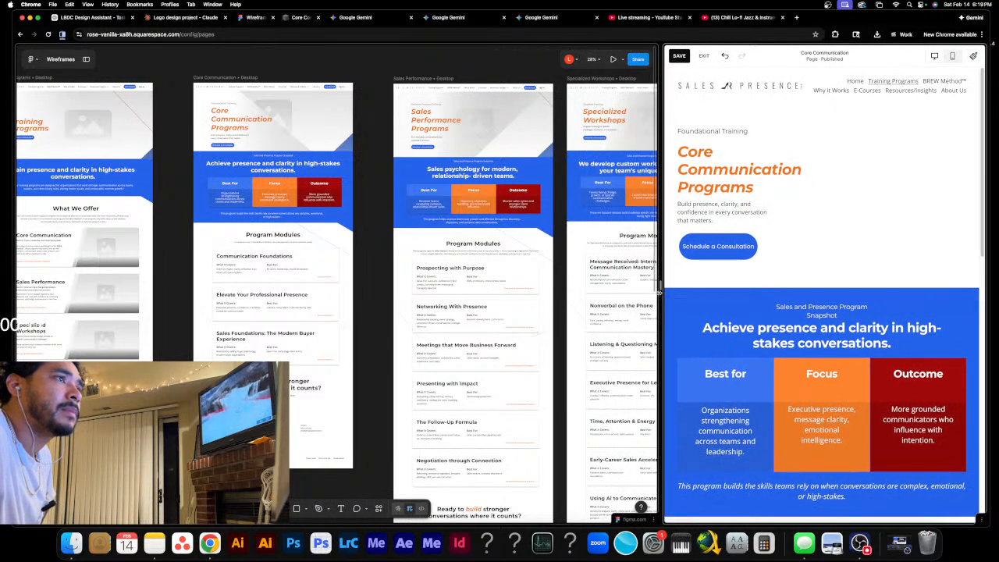
click(767, 212)
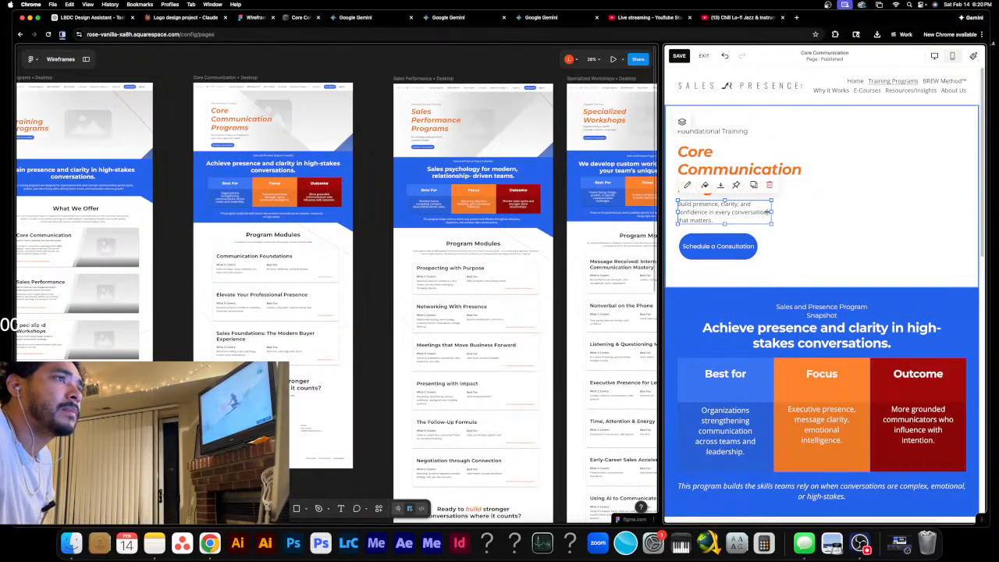
drag(776, 213, 784, 214)
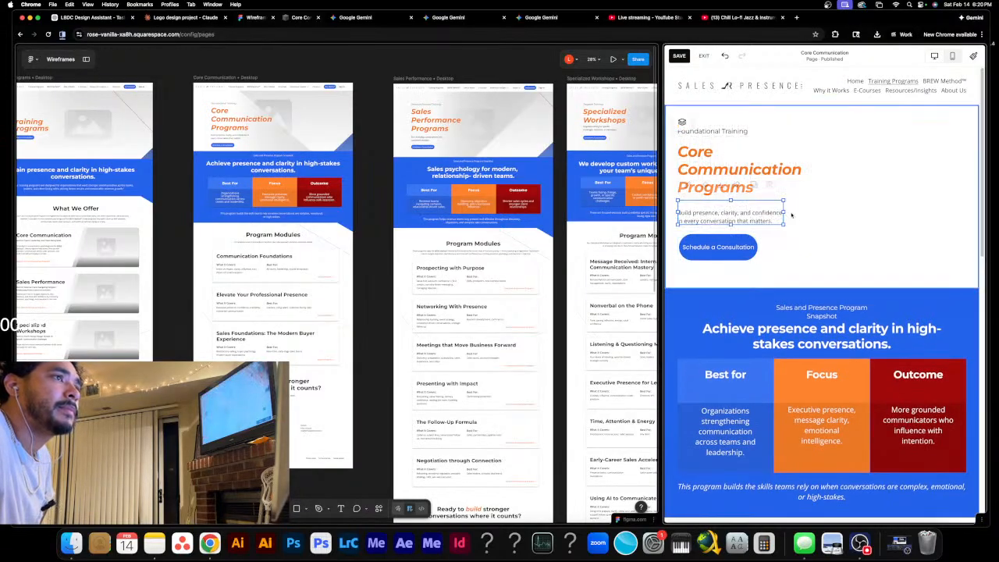
click(867, 260)
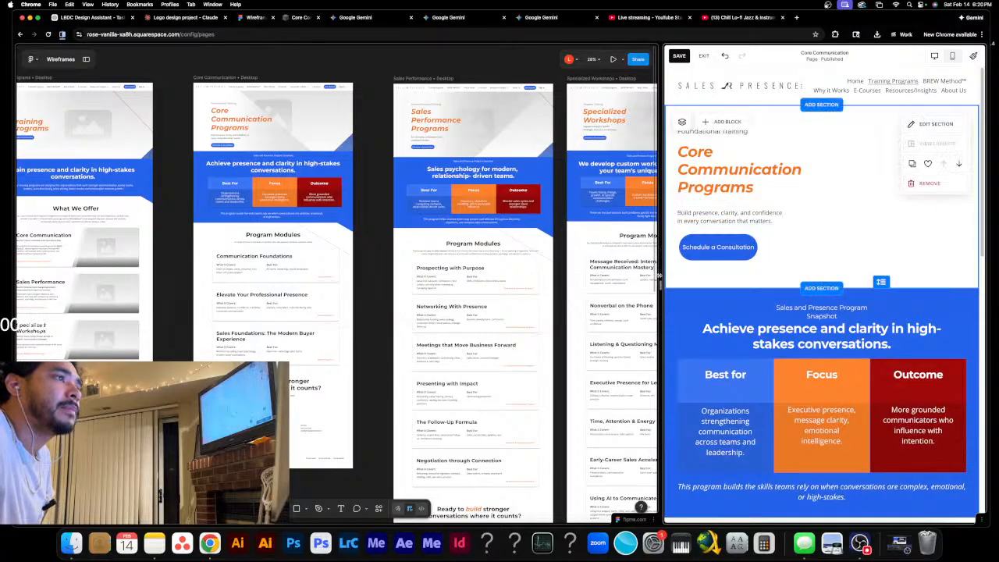
- Narrow the editor pane to mobile width and left-align the Schedule a Consultation button within its block
drag(659, 276, 741, 275)
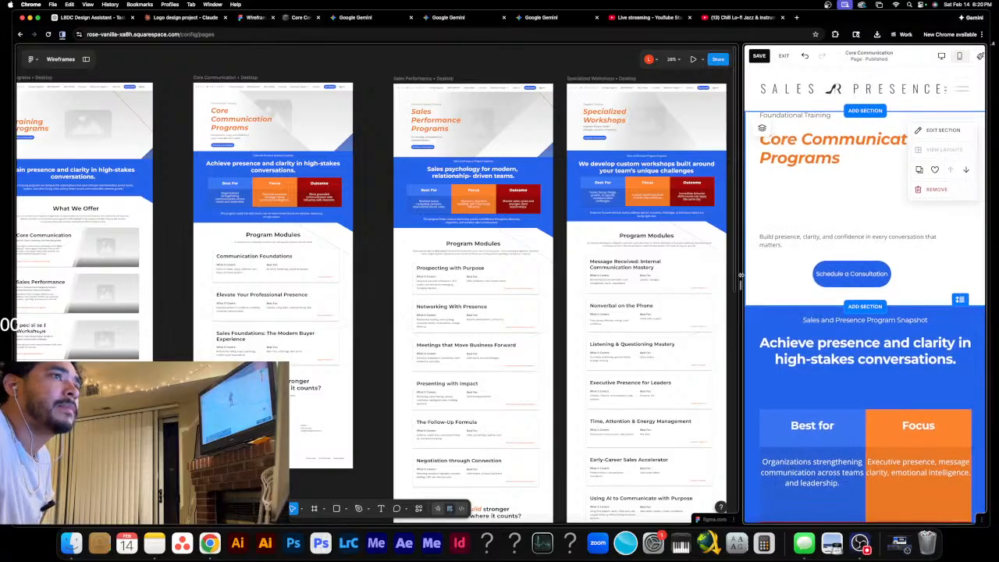
drag(740, 275, 754, 275)
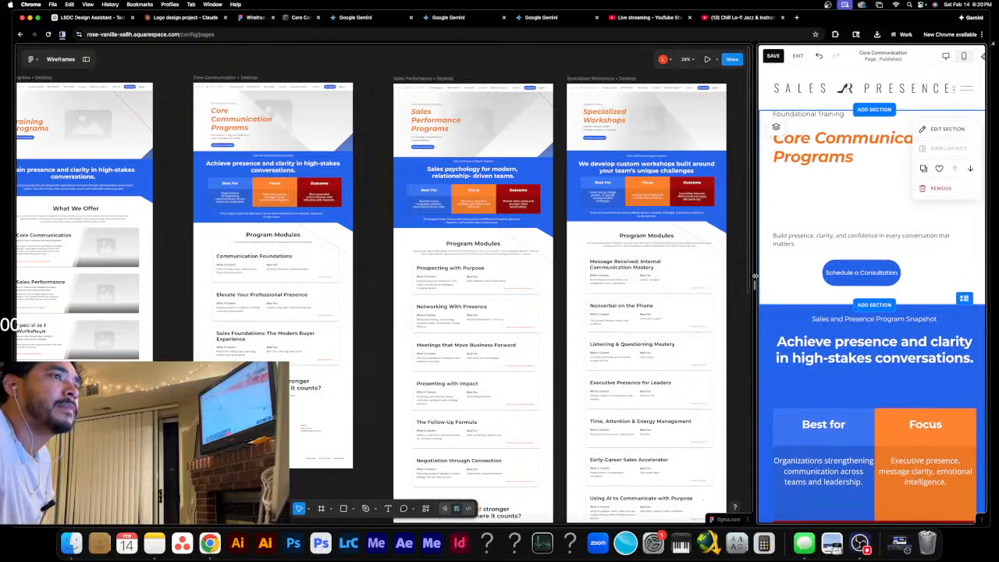
click(859, 270)
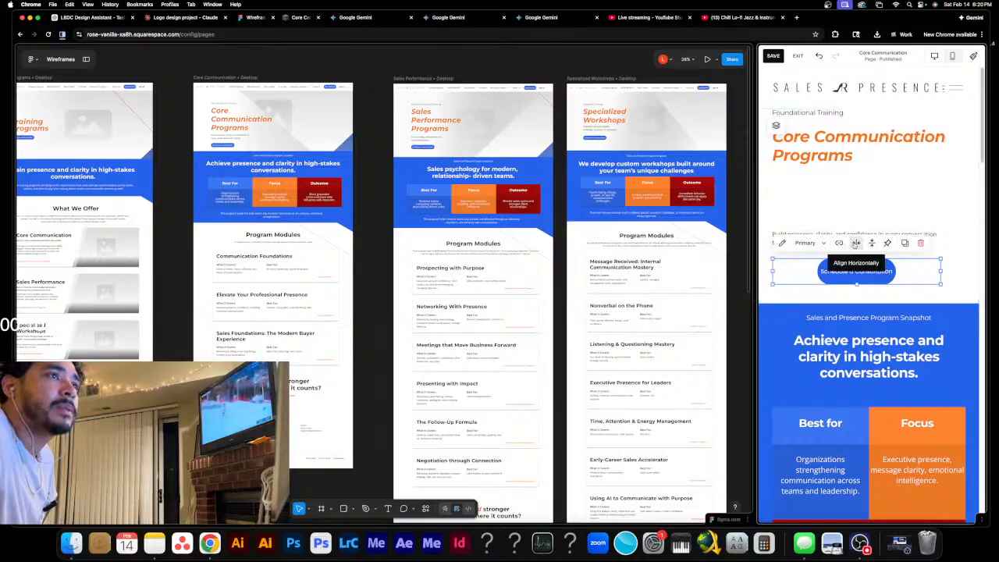
click(855, 242)
click(840, 261)
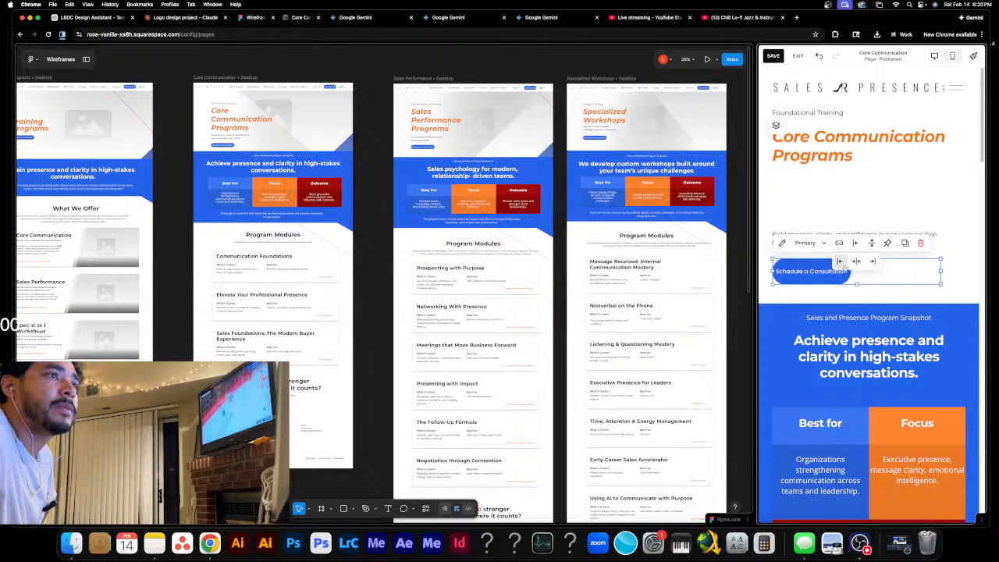
click(917, 291)
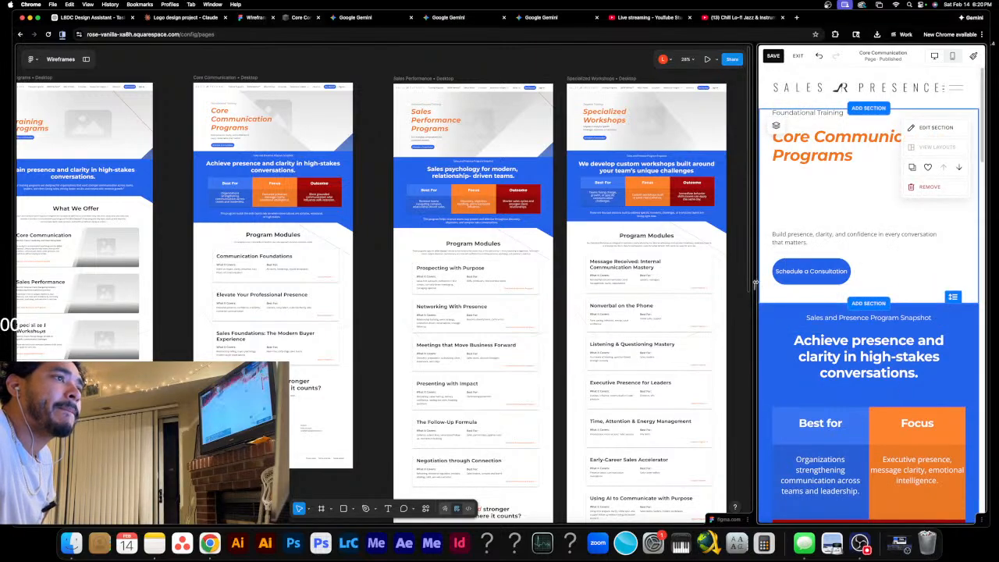
- Return to the desktop width and fit the hero heading's box to its two lines, roughly midway between the label and description
drag(753, 285, 498, 303)
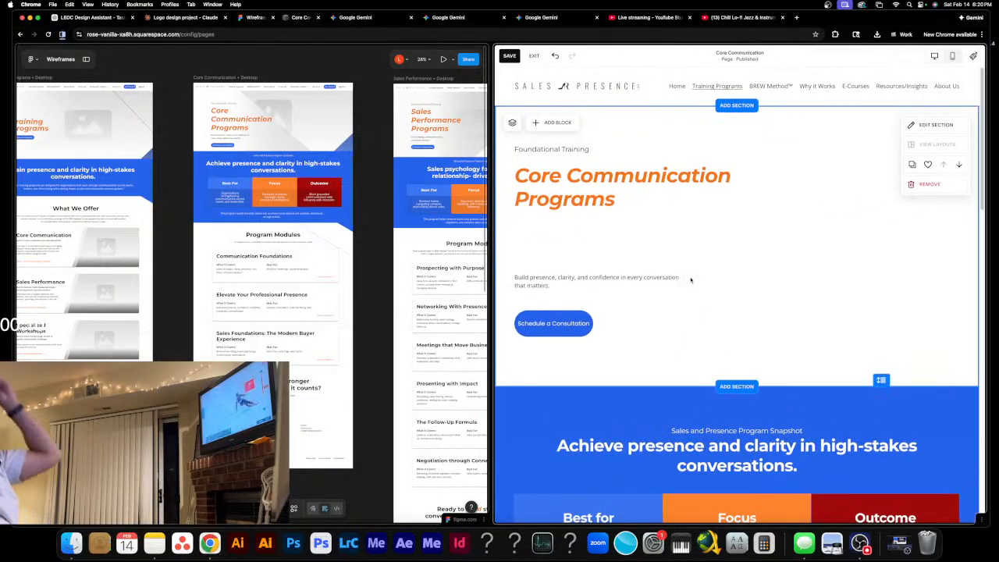
click(590, 198)
drag(625, 251, 629, 231)
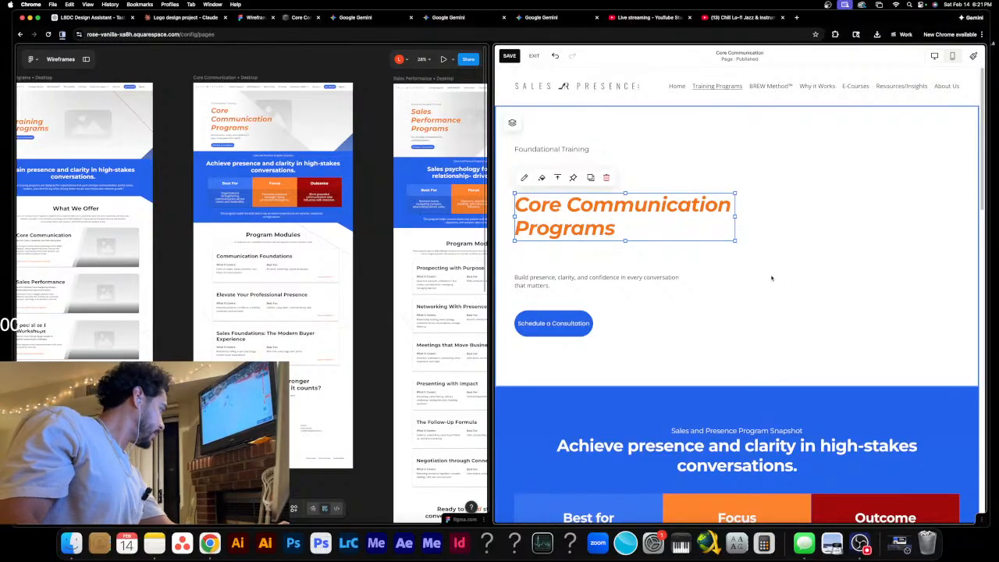
click(771, 277)
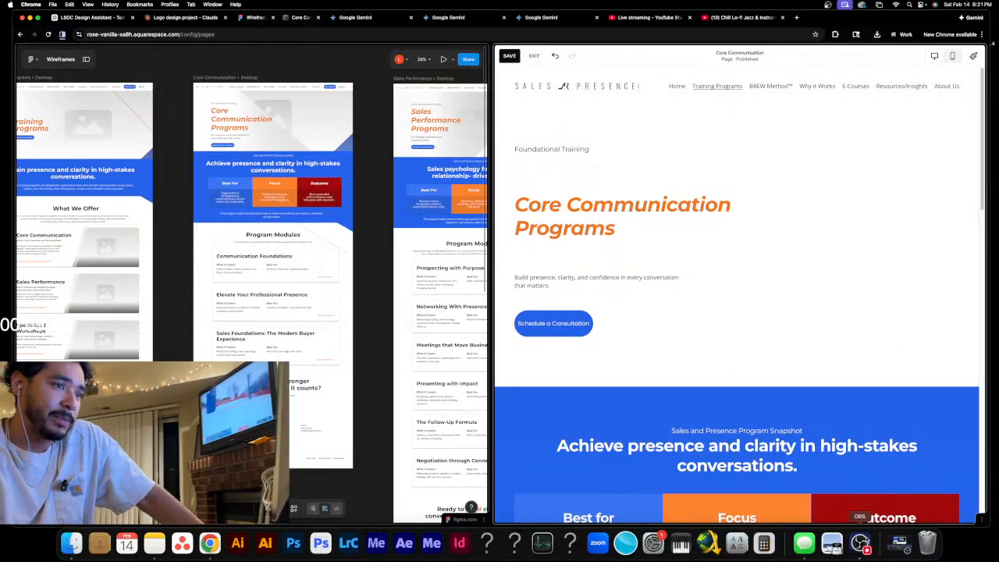
- Switch to OBS to check the live stream's status and timer, and return to the Core Communication page
click(861, 540)
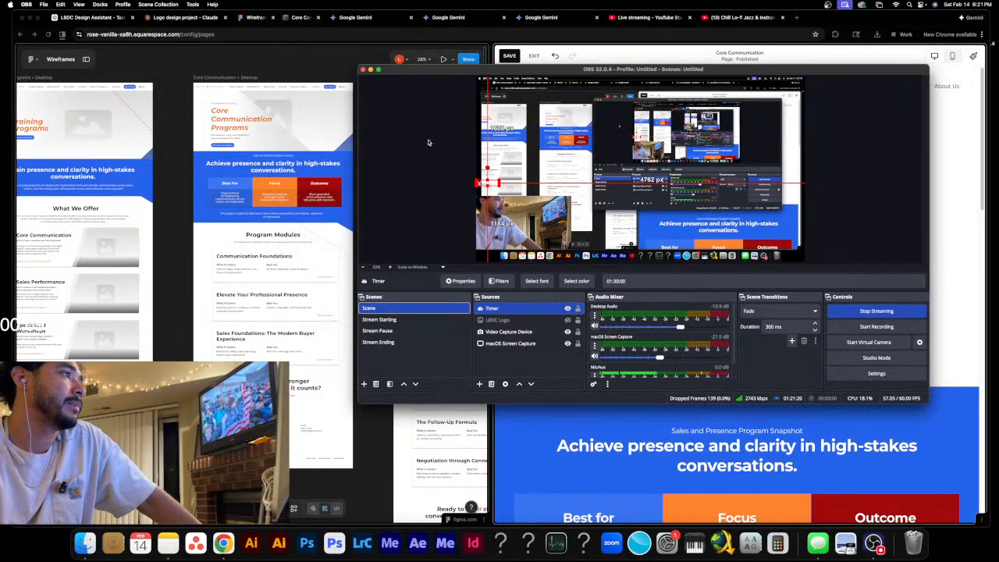
click(370, 70)
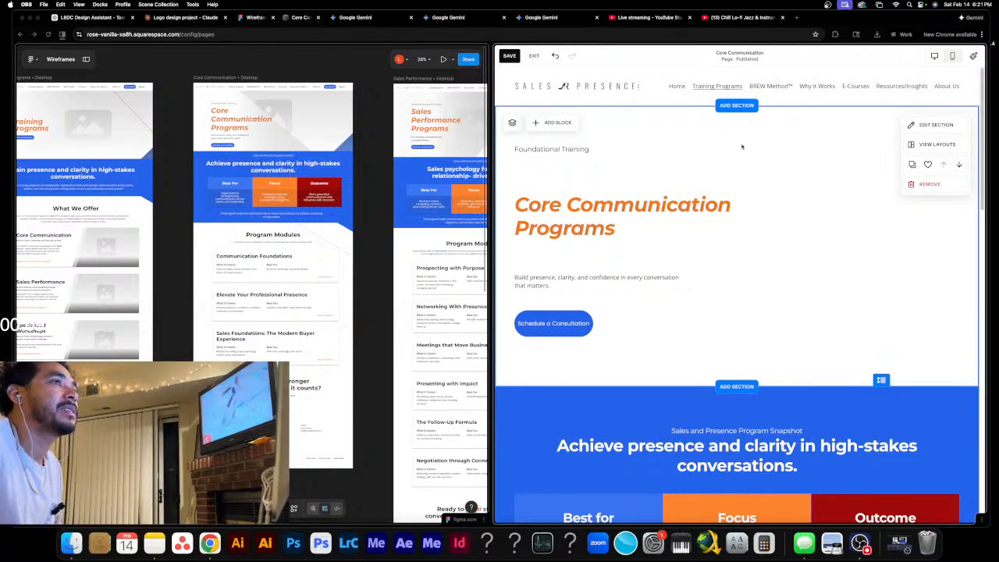
scroll(760, 223, down, 3)
scroll(760, 224, up, 3)
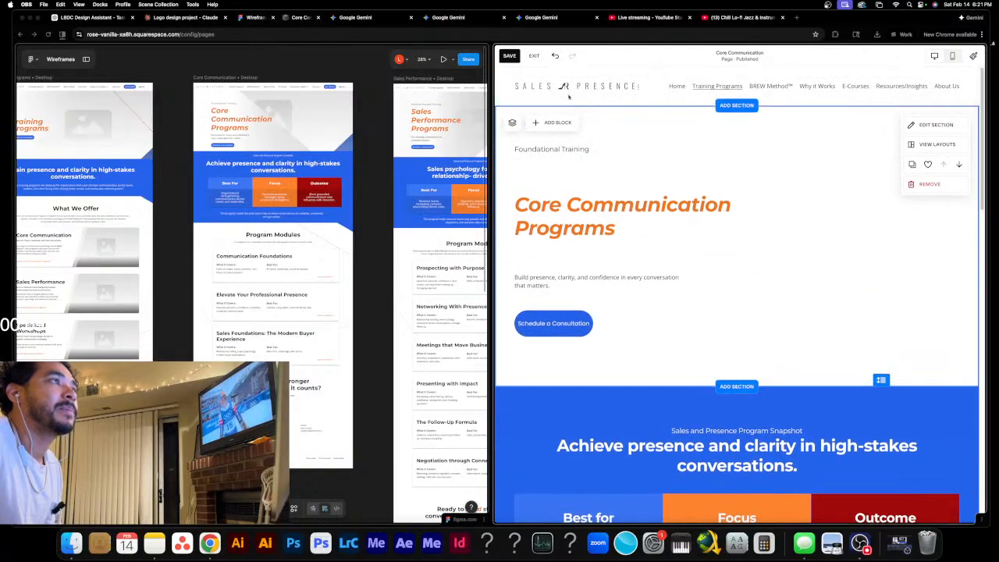
- Save the Core Communication page and review its hero and program snapshot sections down to Program Modules
click(508, 55)
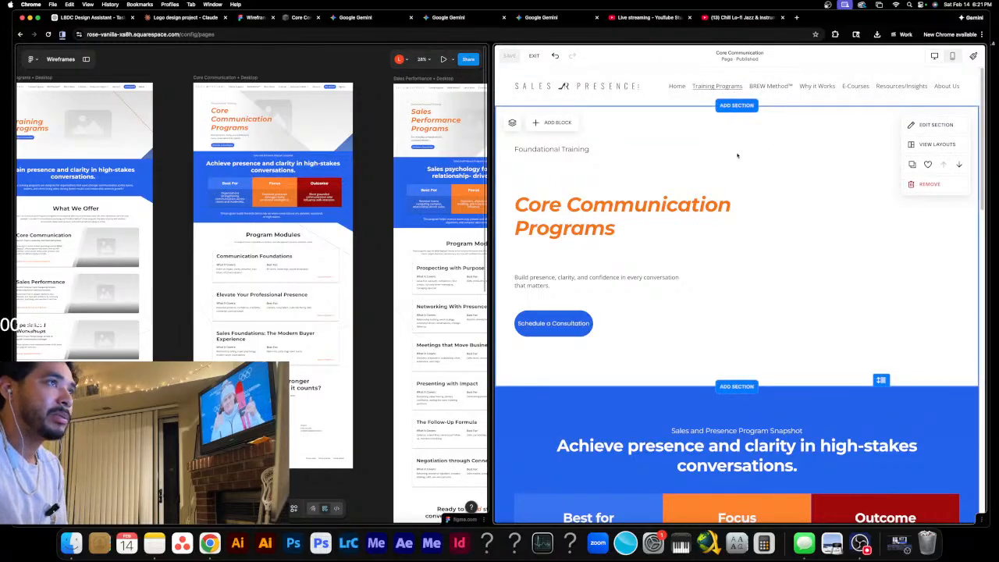
scroll(780, 297, down, 3)
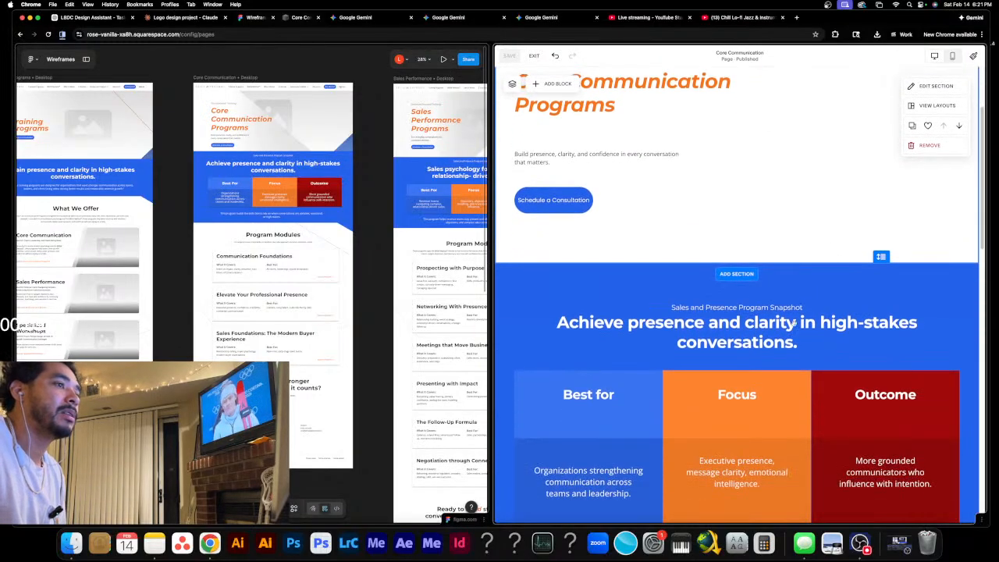
scroll(793, 322, down, 2)
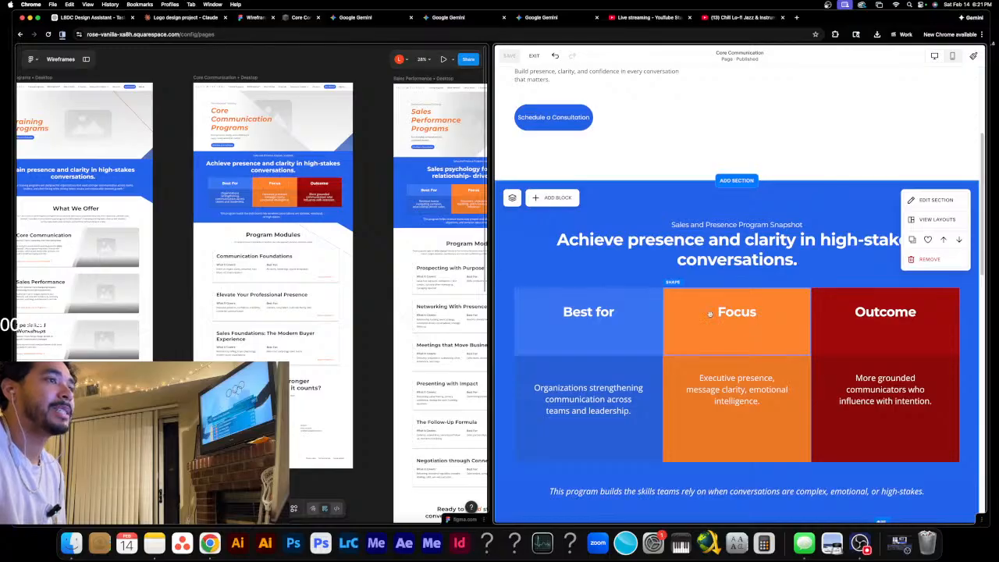
scroll(862, 377, down, 2)
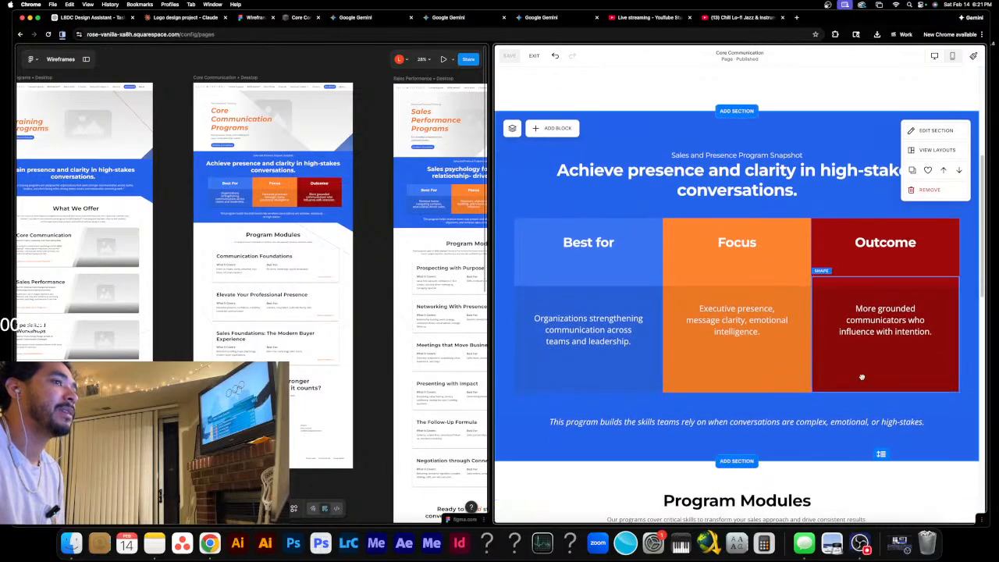
scroll(861, 377, up, 5)
scroll(855, 377, down, 3)
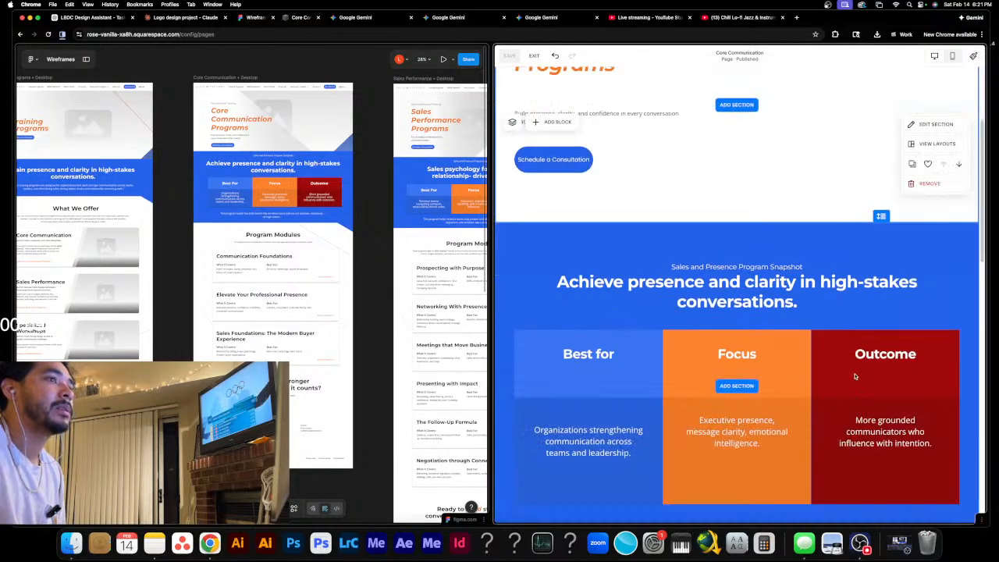
scroll(855, 377, up, 4)
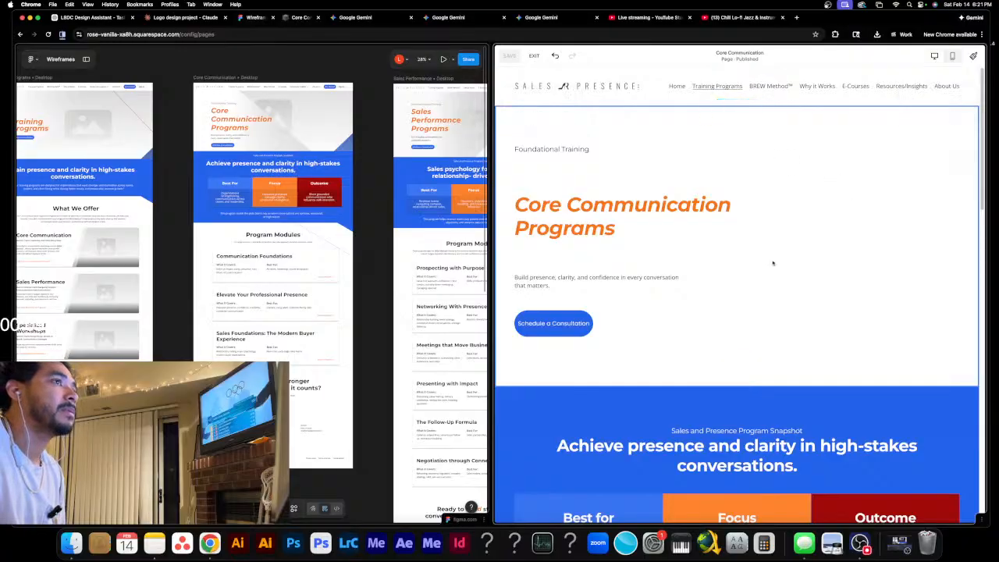
scroll(792, 251, down, 1)
scroll(778, 158, up, 2)
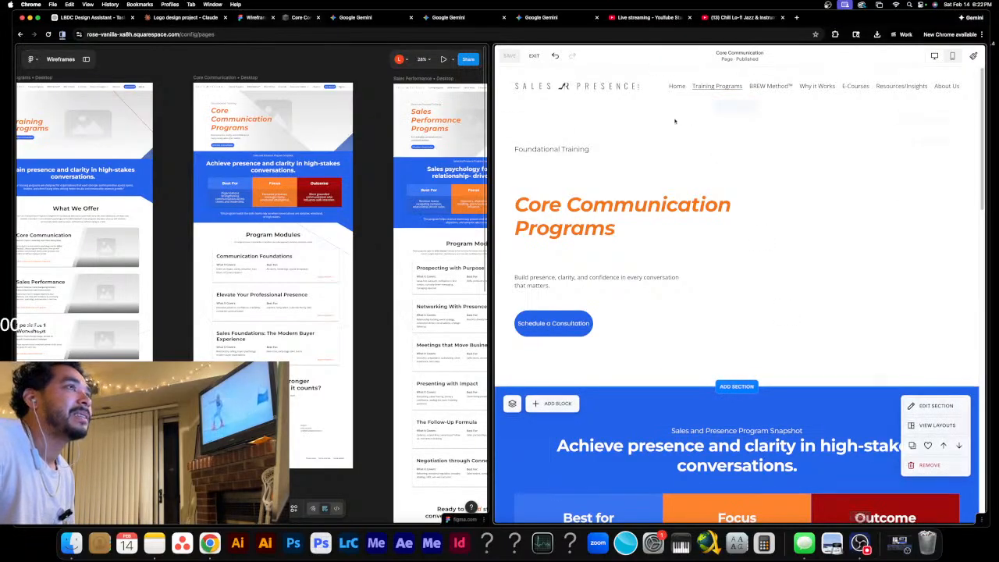
- Switch to YouTube Studio and end the live stream
click(649, 19)
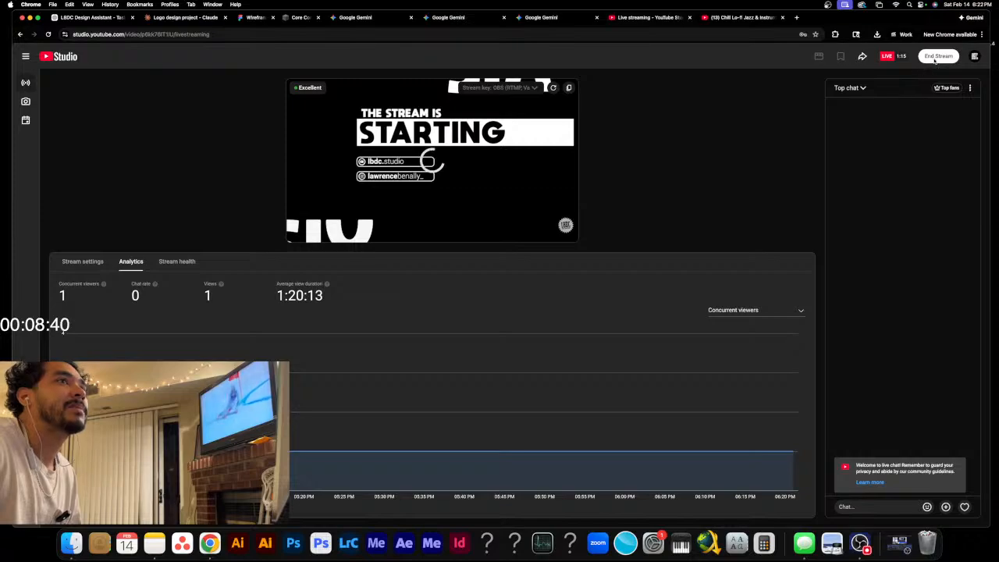
click(938, 56)
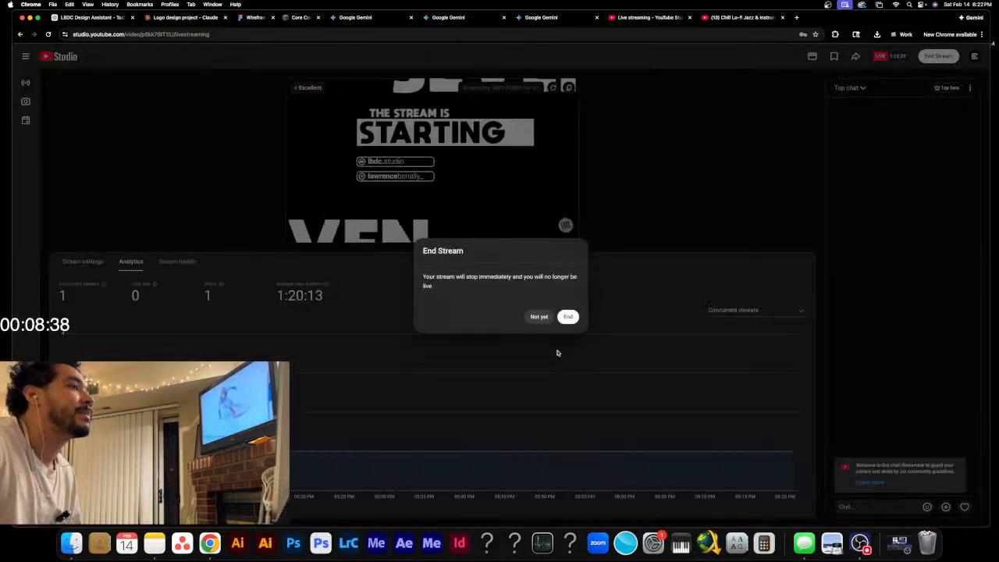
click(571, 317)
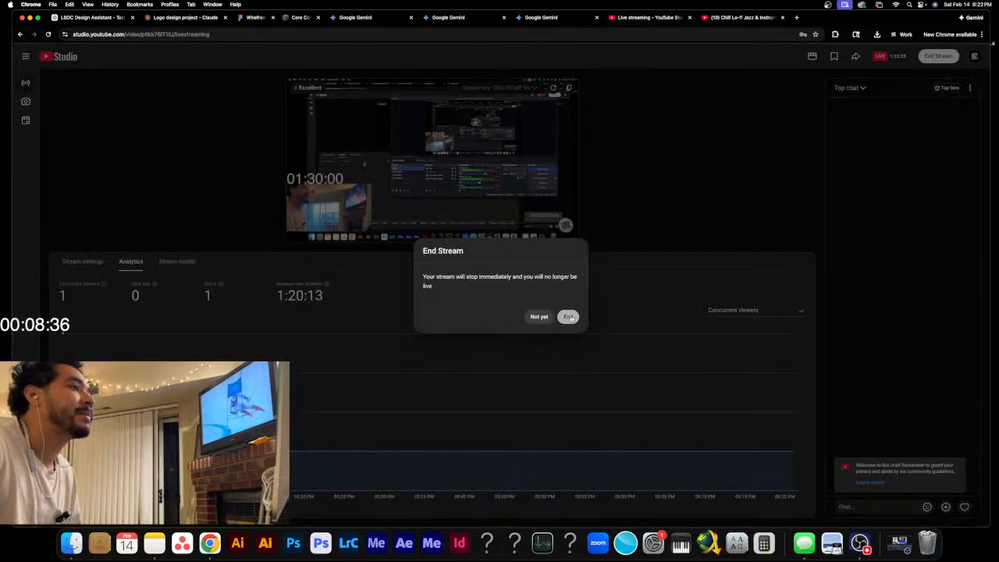